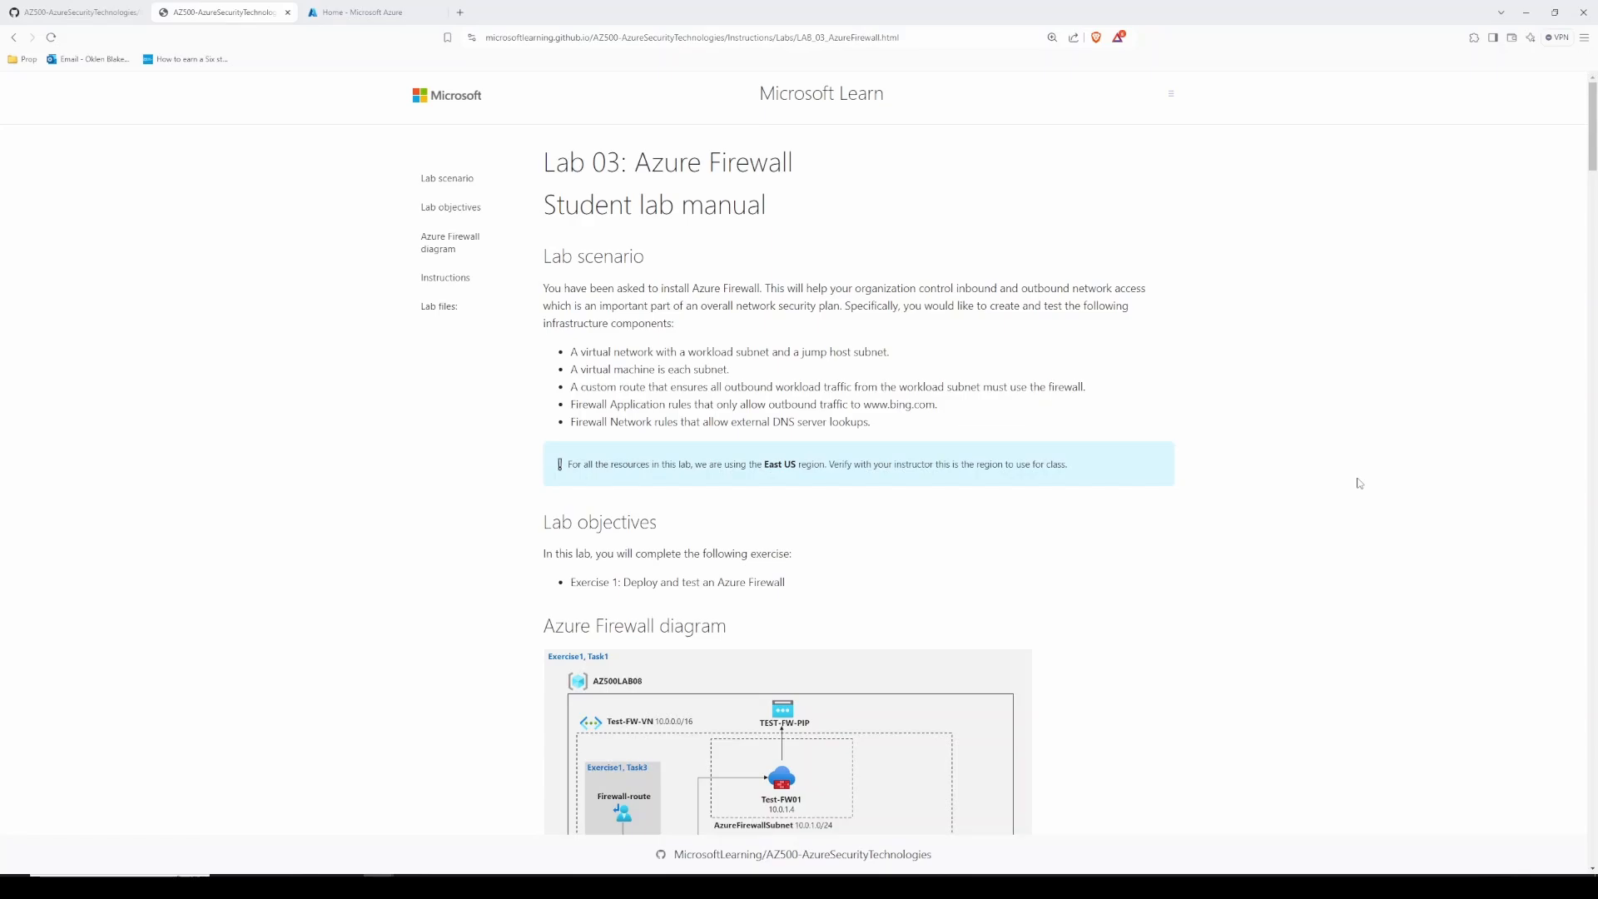
Step: Read through the infrastructure components listed in the Azure Firewall lab scenario, highlighting the virtual machine and application rule items
double_click(614, 352)
double_click(625, 370)
click(630, 385)
drag(575, 372, 733, 375)
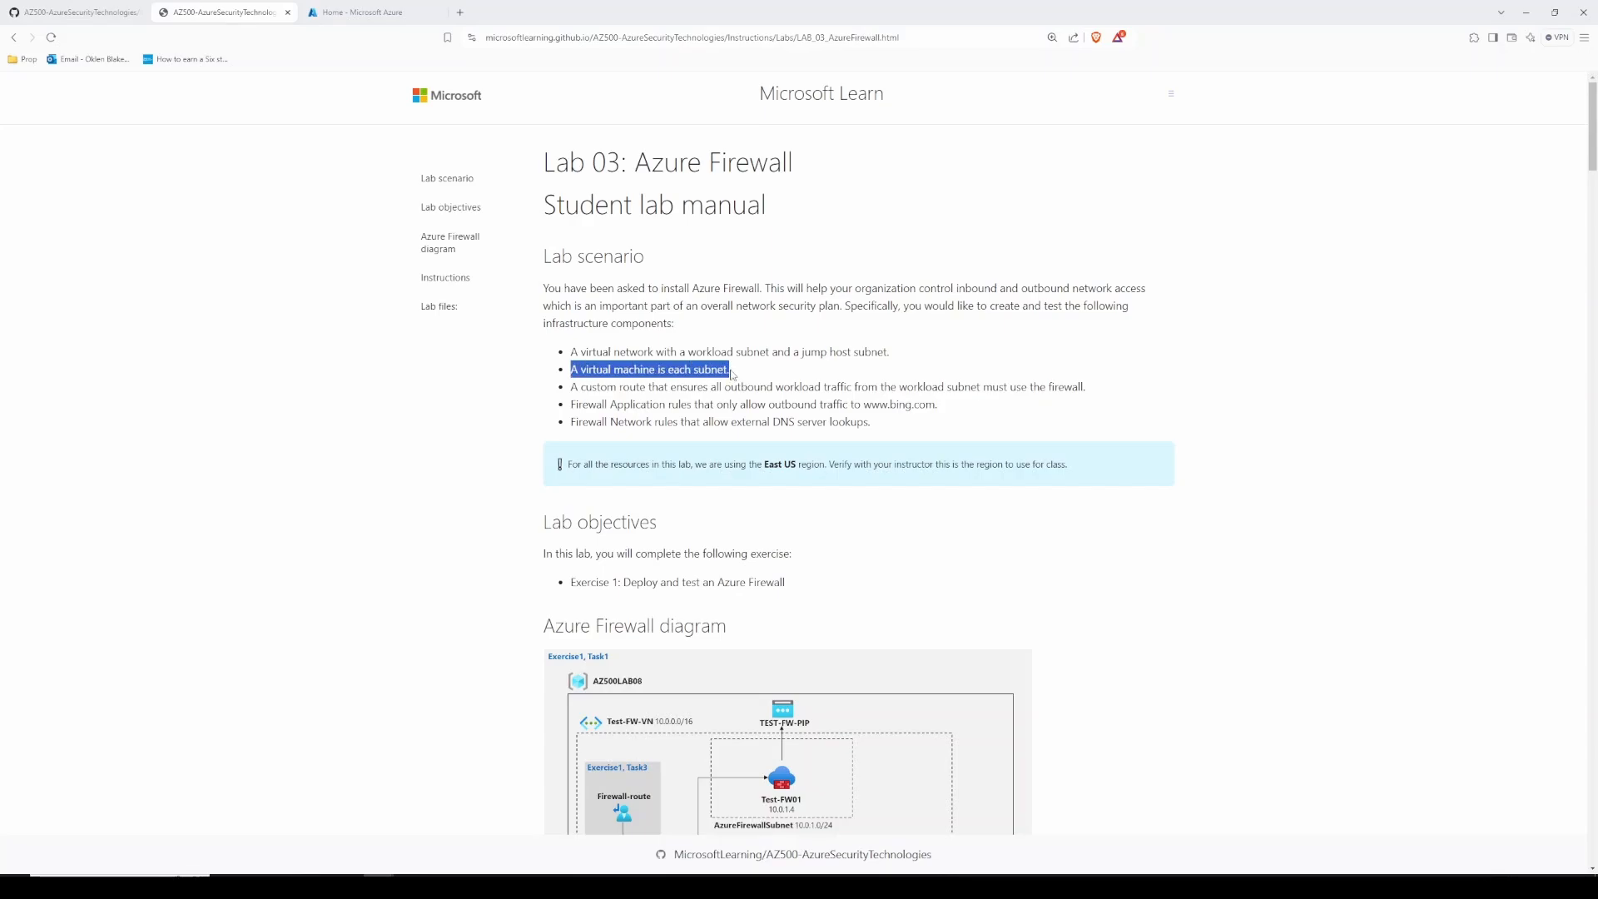
click(664, 371)
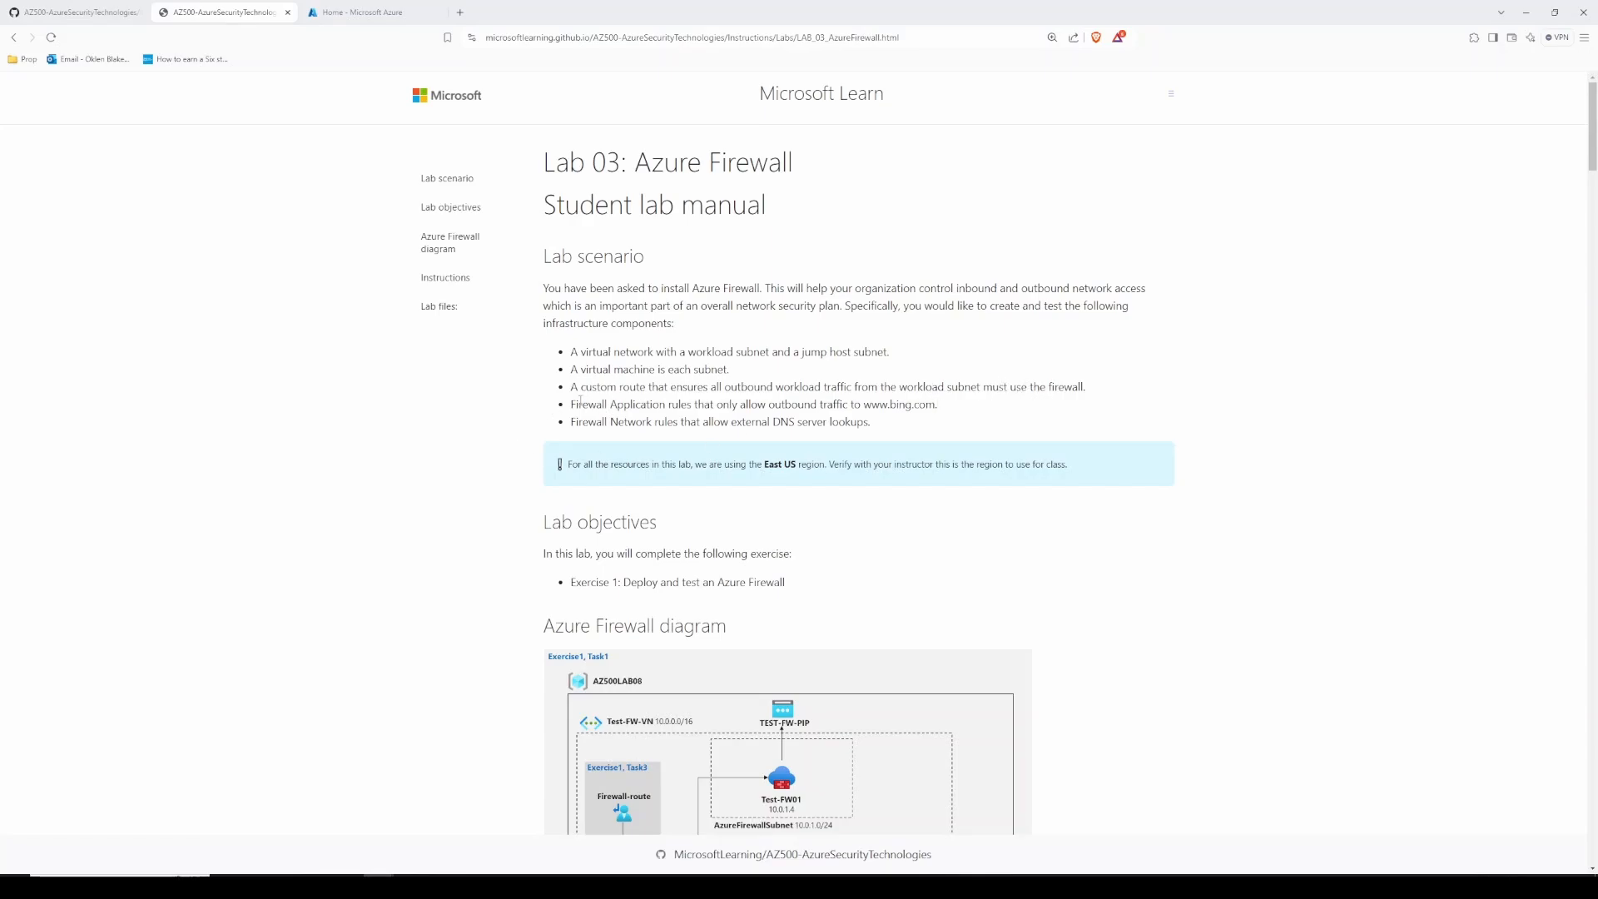
drag(580, 401, 845, 403)
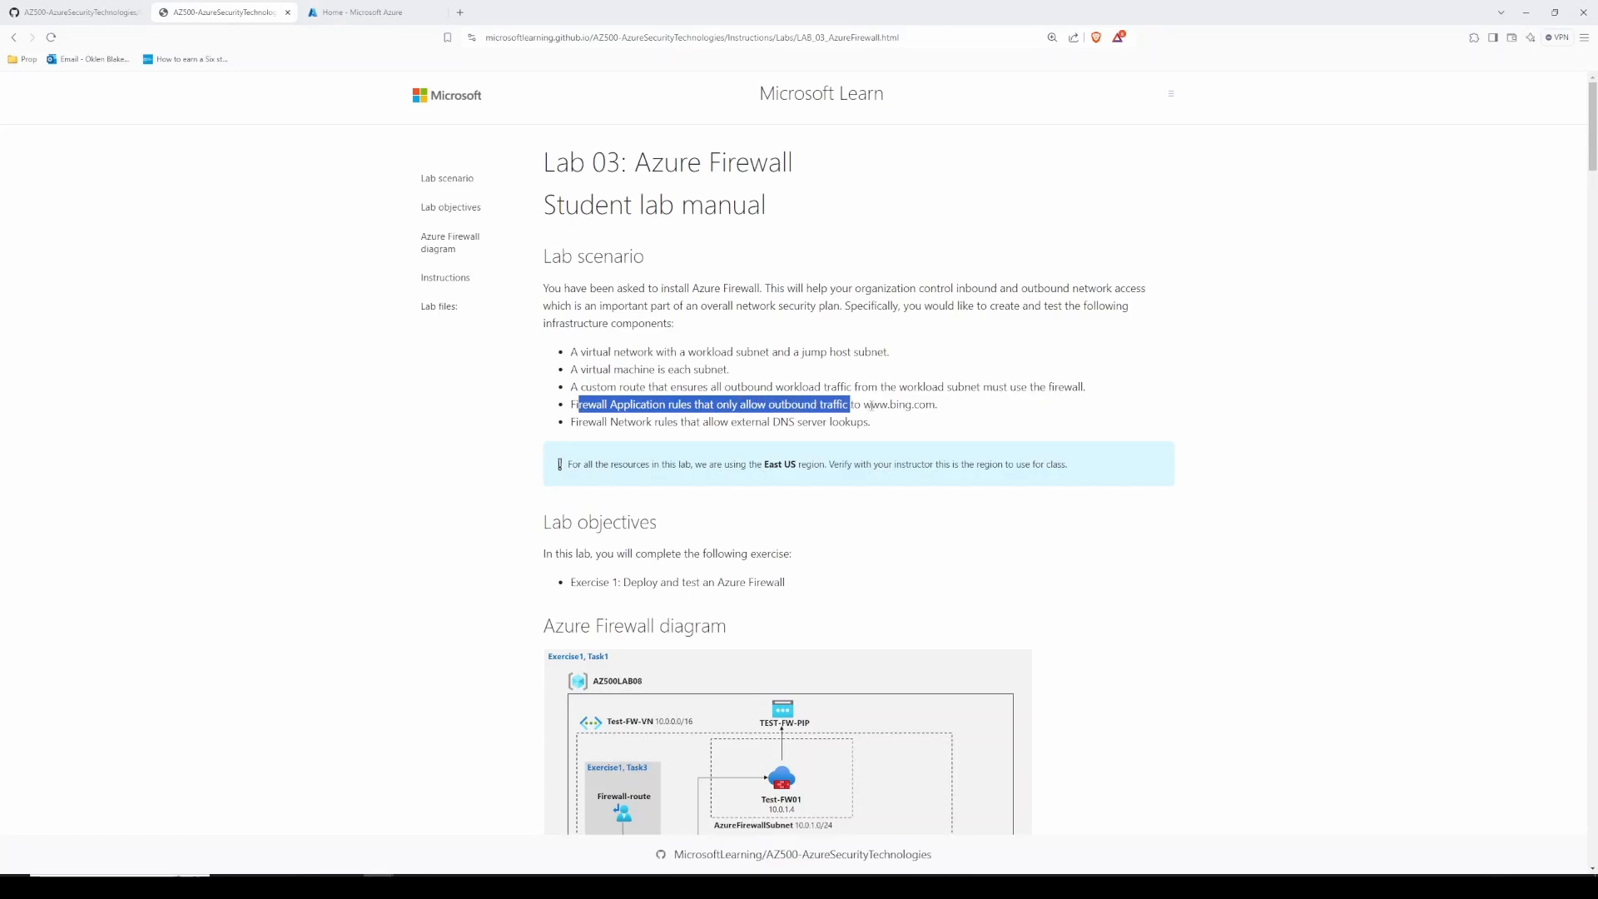
click(577, 423)
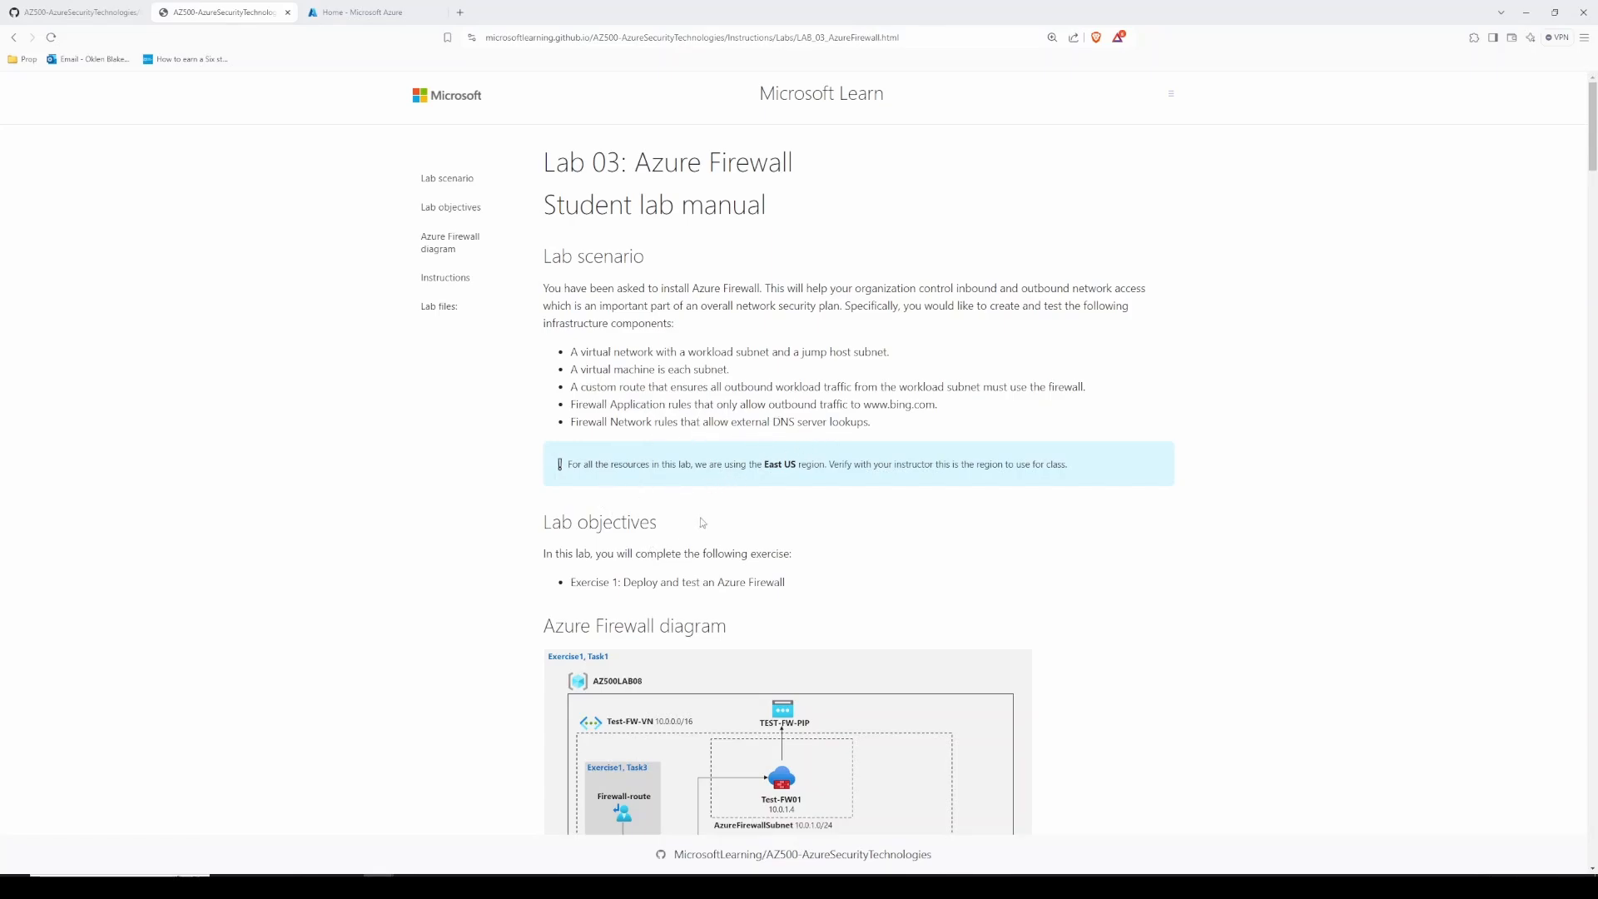
Step: Examine the Azure Firewall diagram, including its full-size image, for the subnets, servers, firewall and public IP addresses
scroll(501, 559, down, 4)
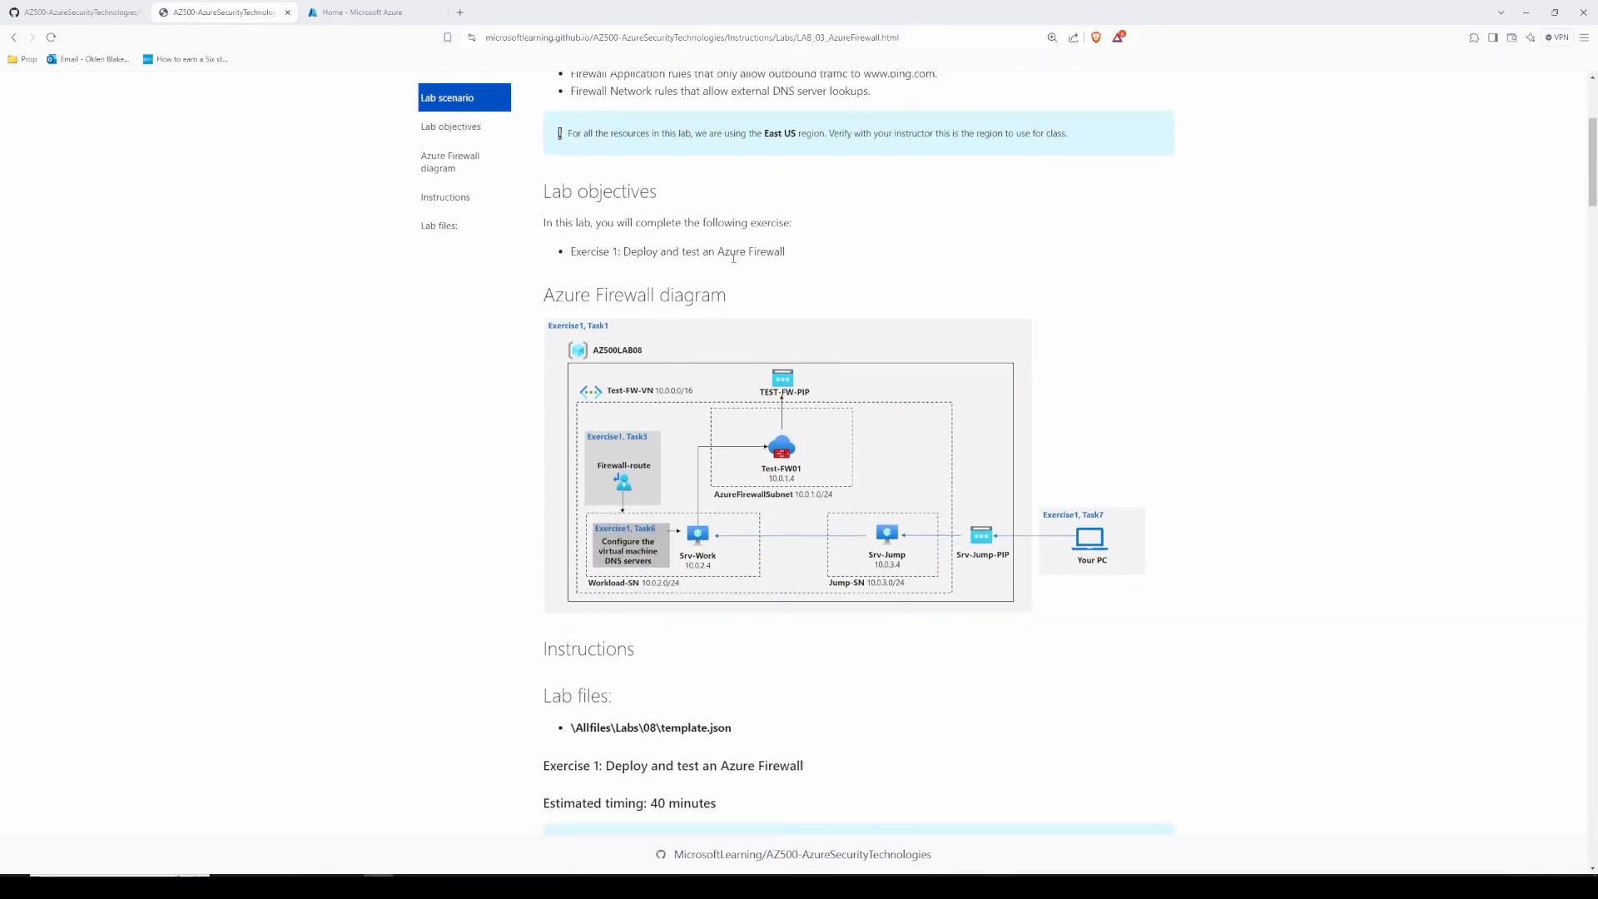
scroll(430, 415, down, 2)
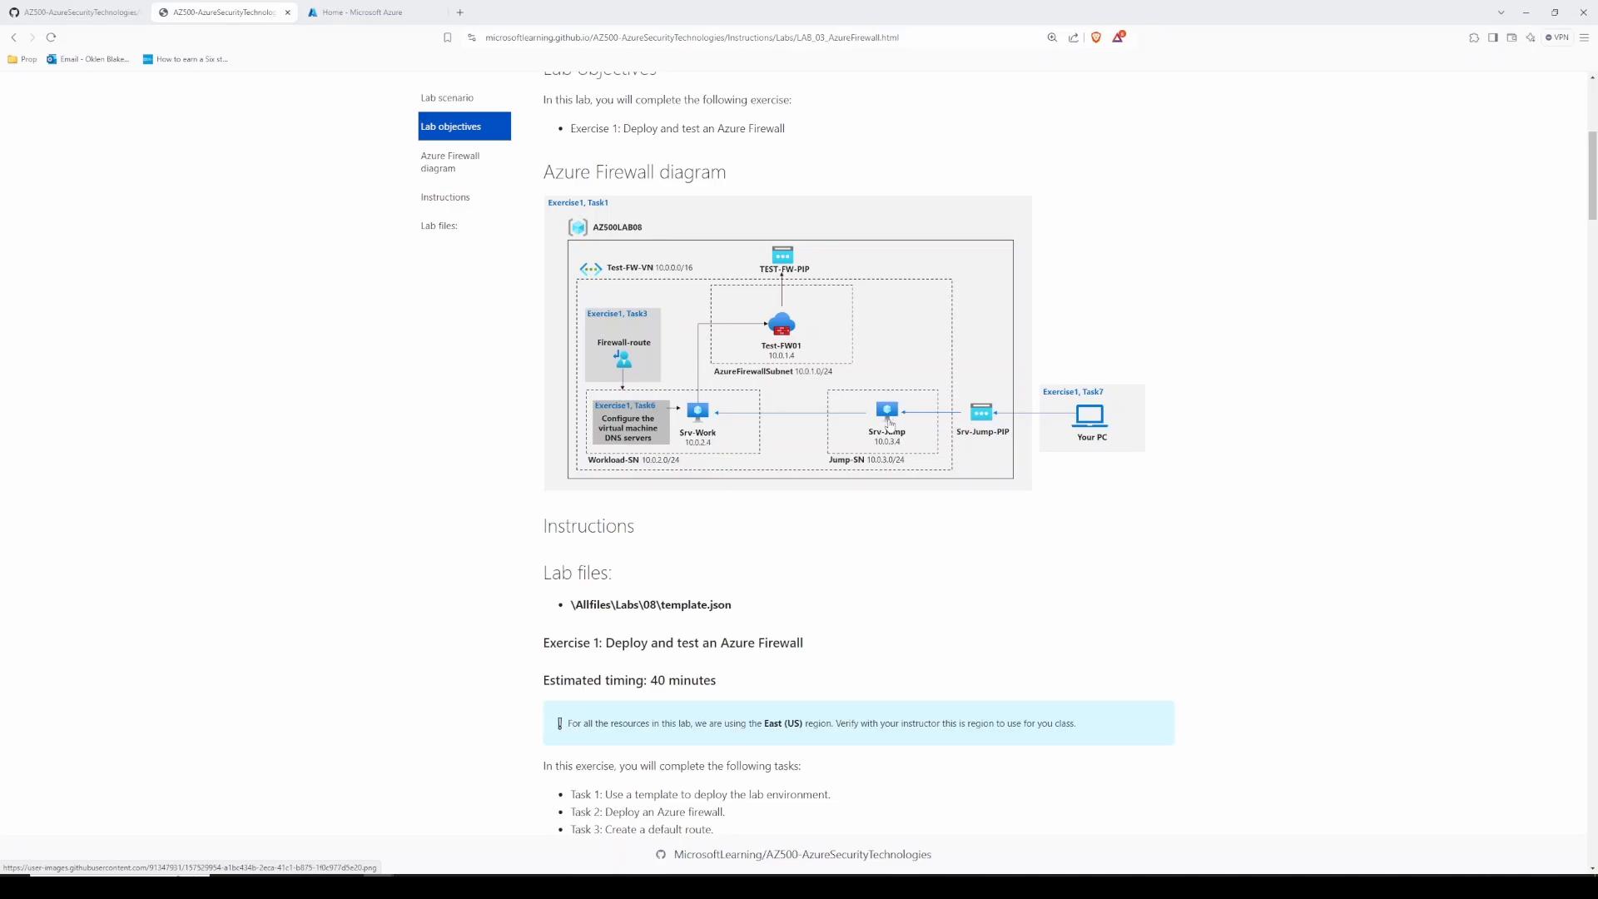
click(982, 419)
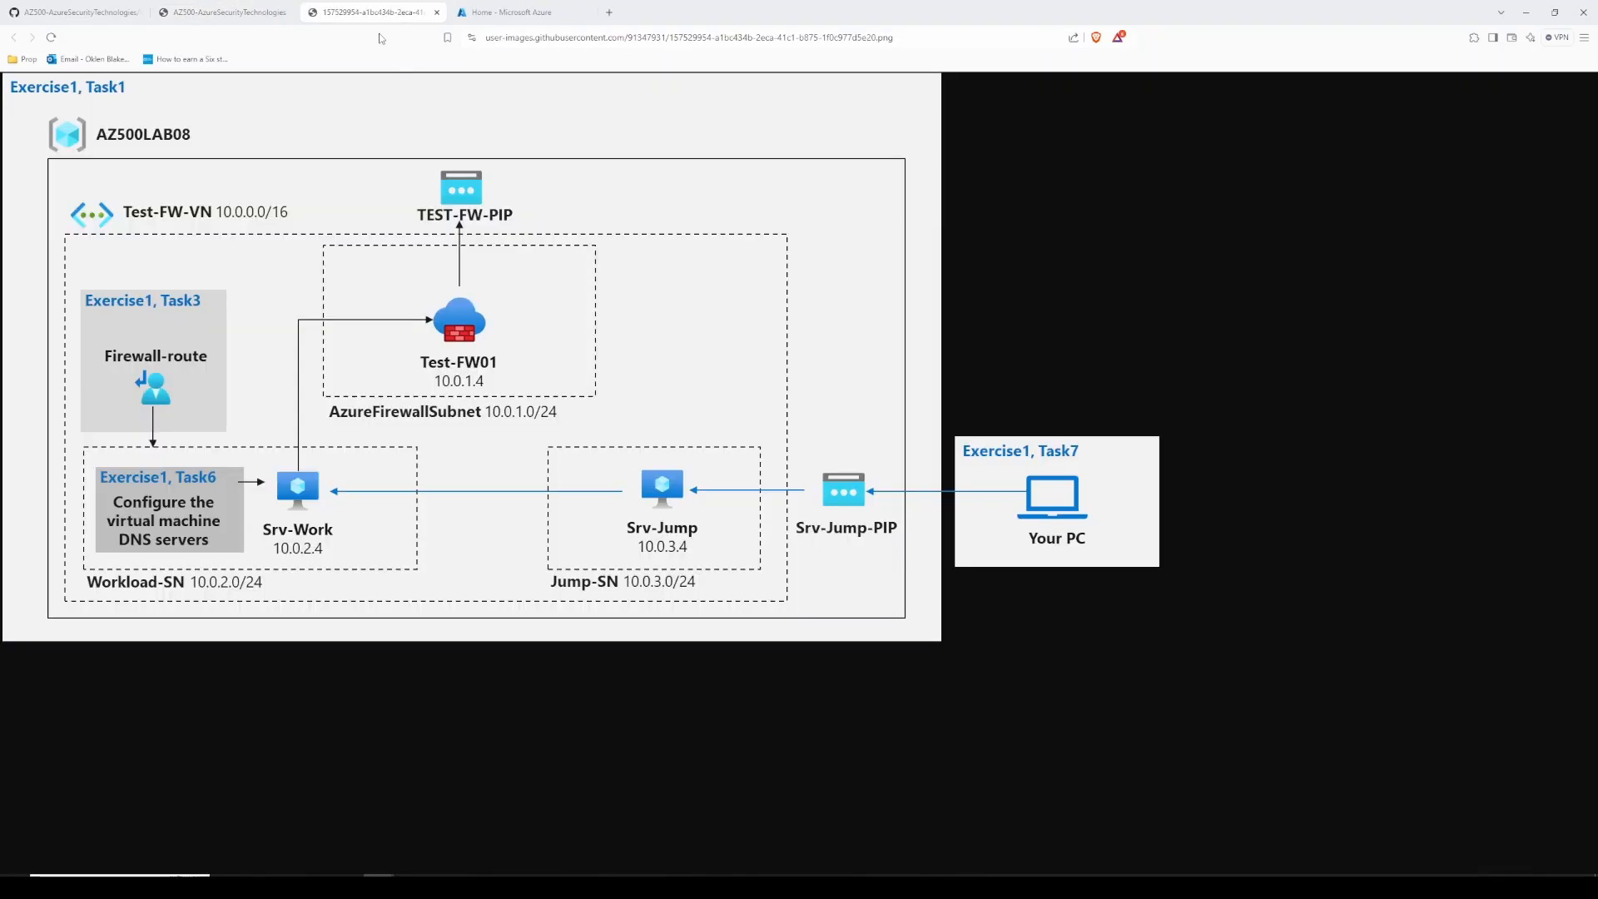
click(436, 11)
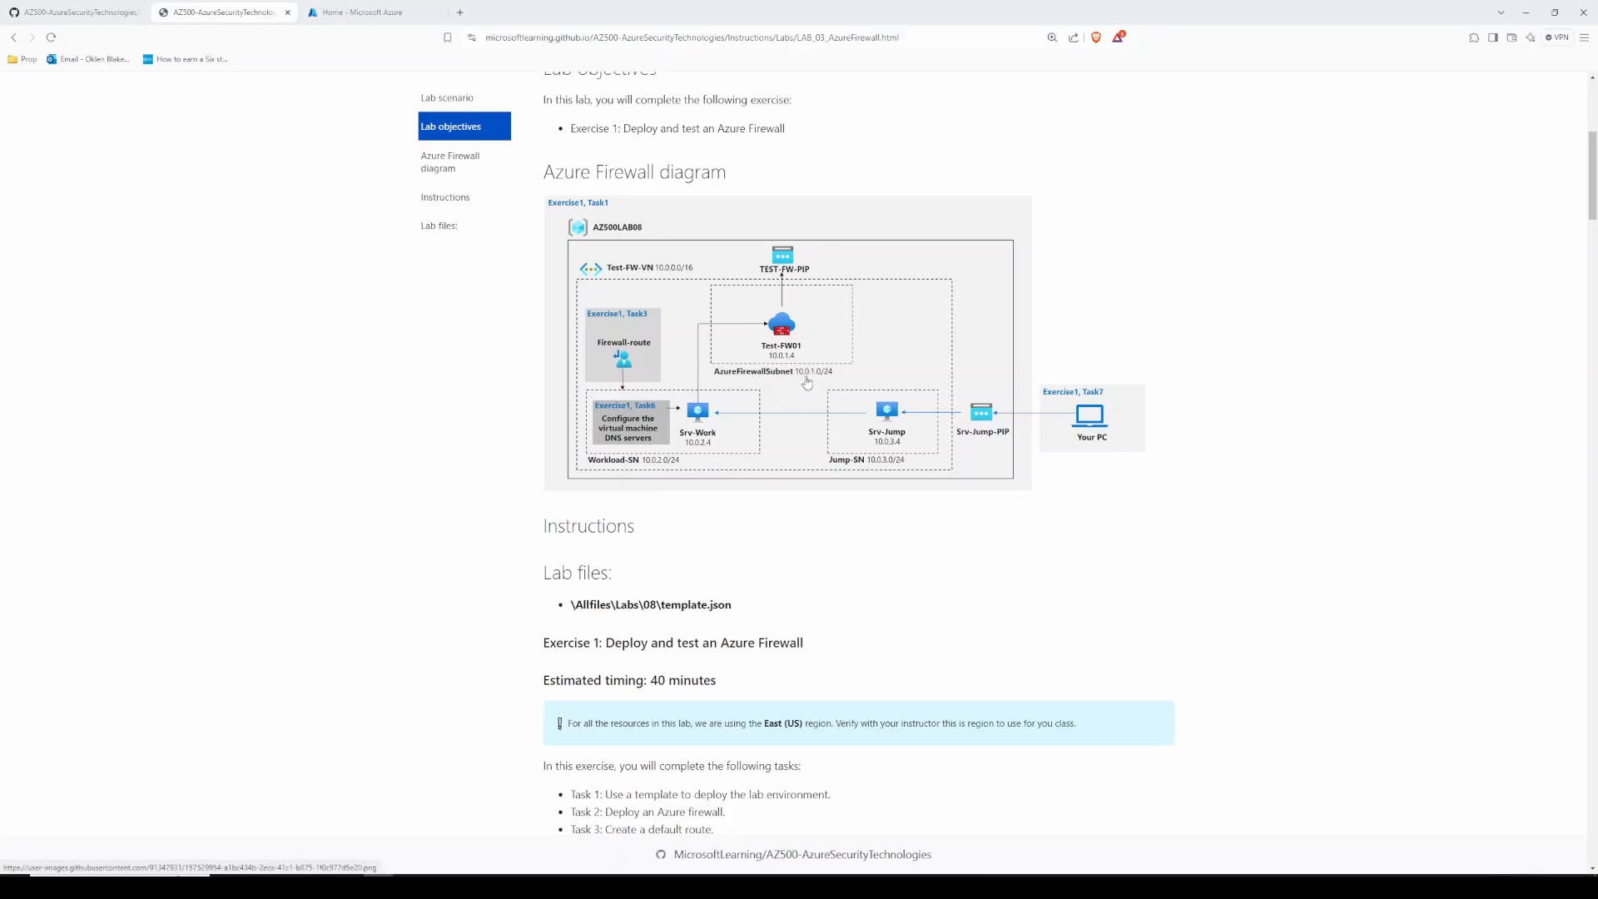
middle_click(444, 454)
middle_click(333, 458)
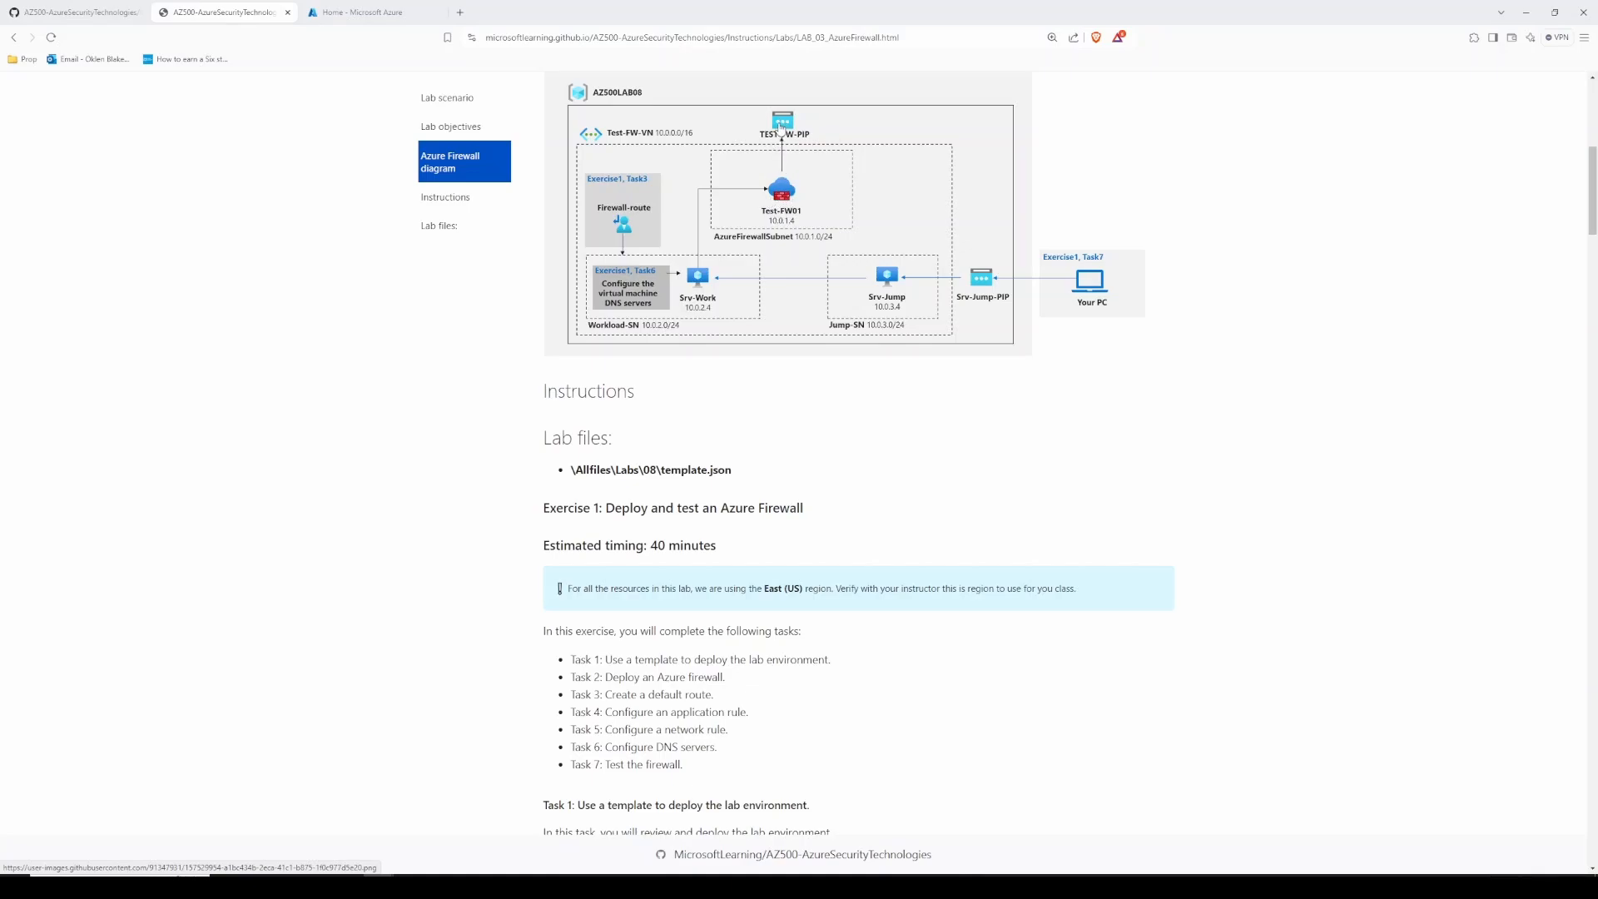
scroll(392, 463, up, 4)
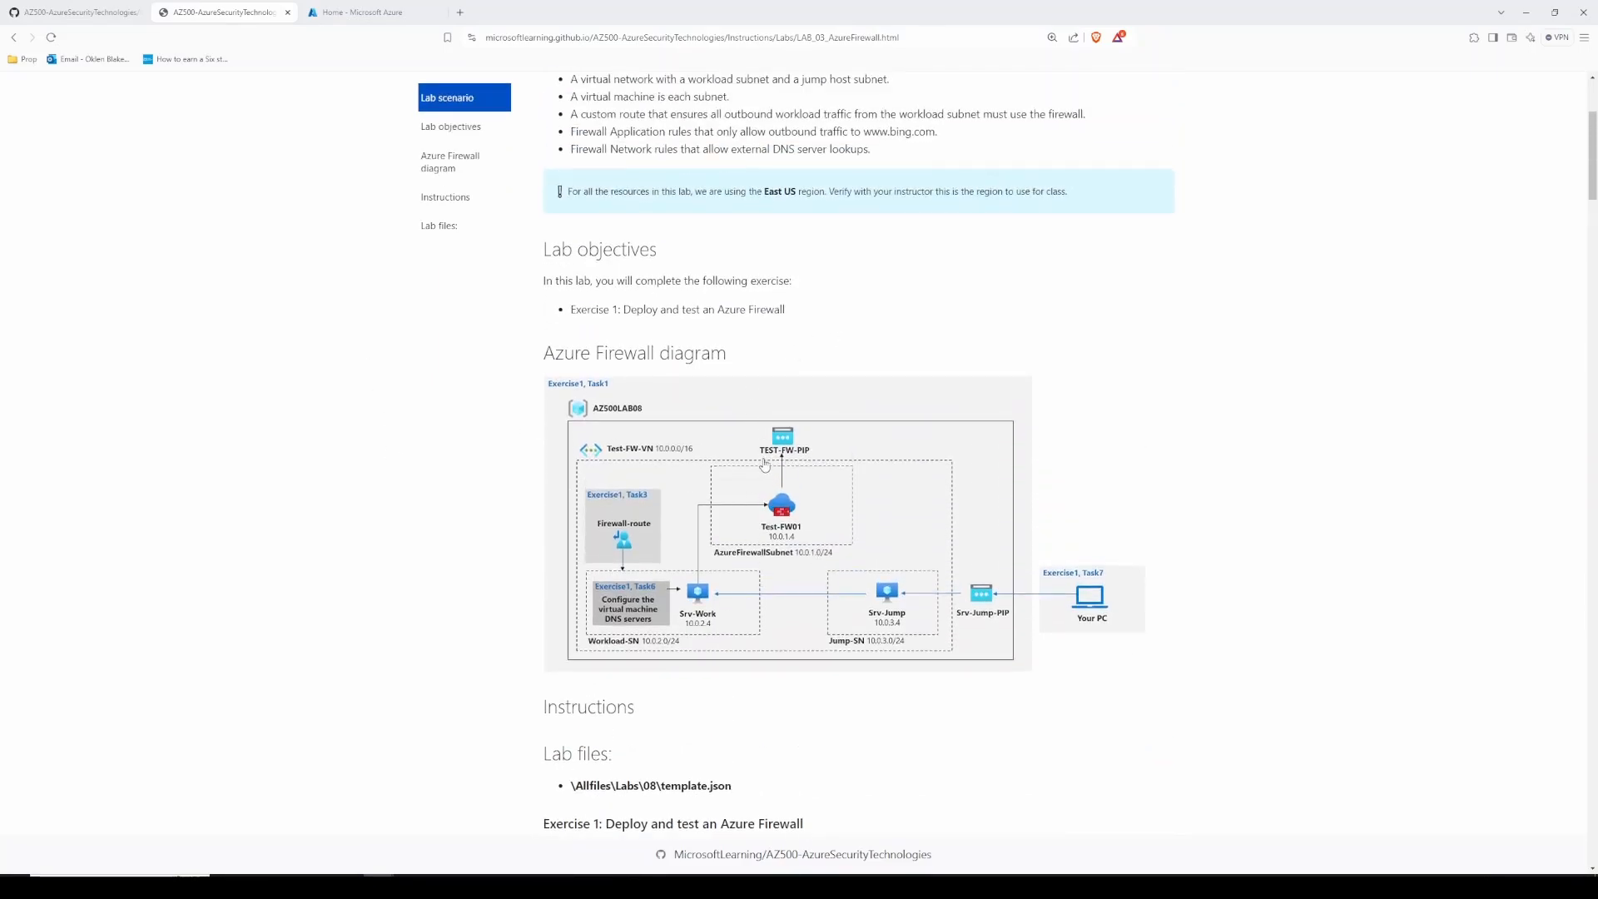
scroll(682, 251, down, 6)
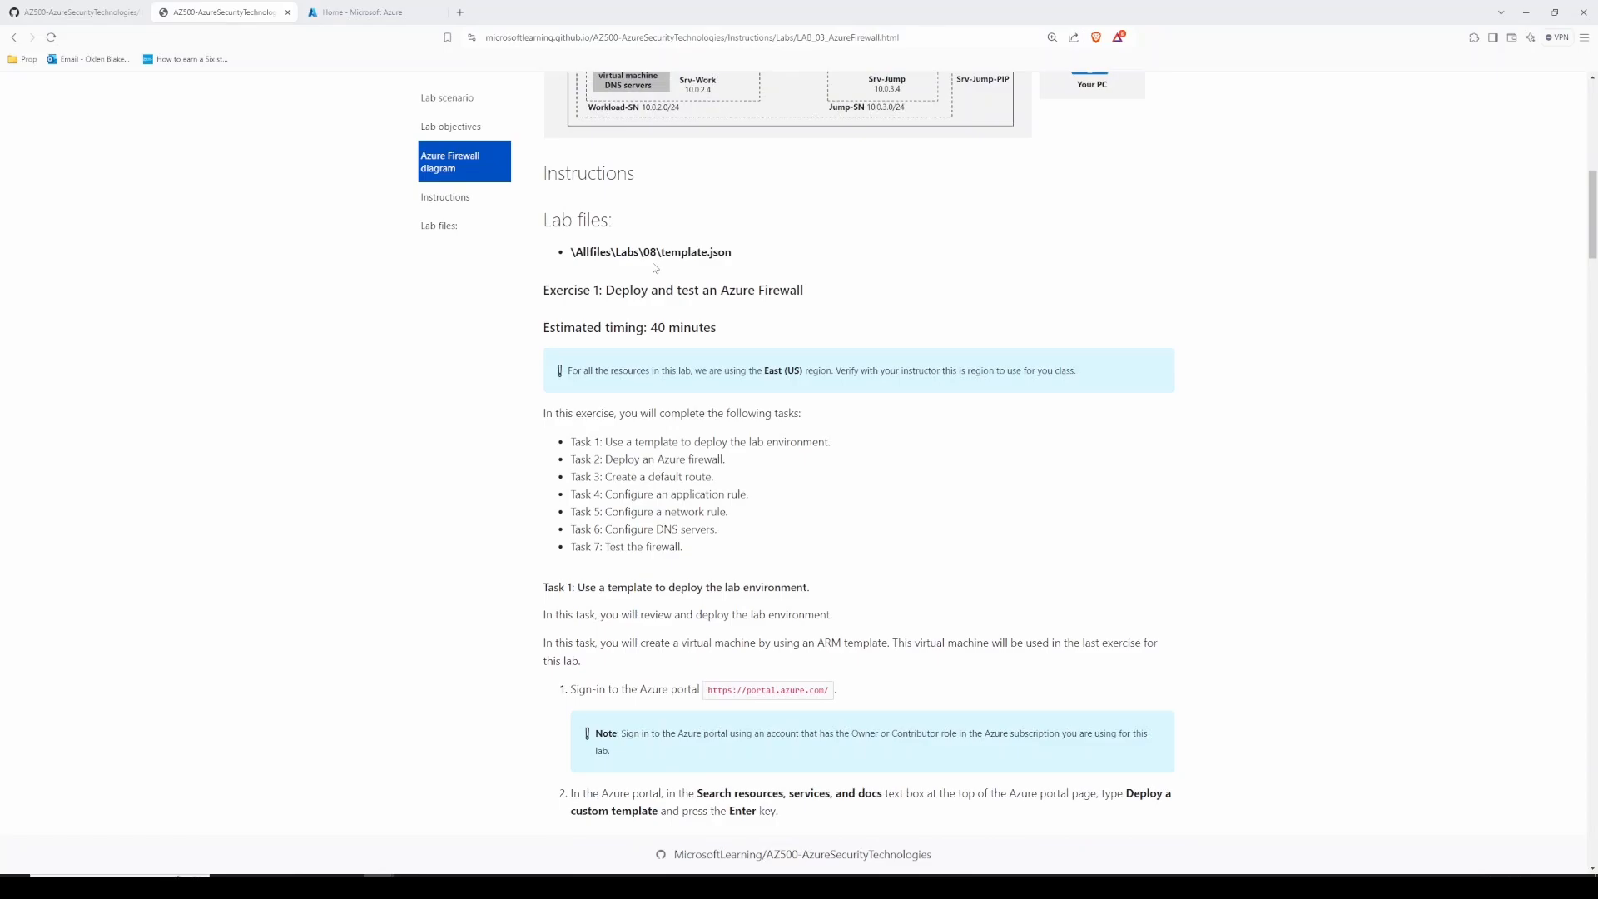
Step: Go to the Lab files section of the manual and read the Task 1 template deployment instructions
click(438, 225)
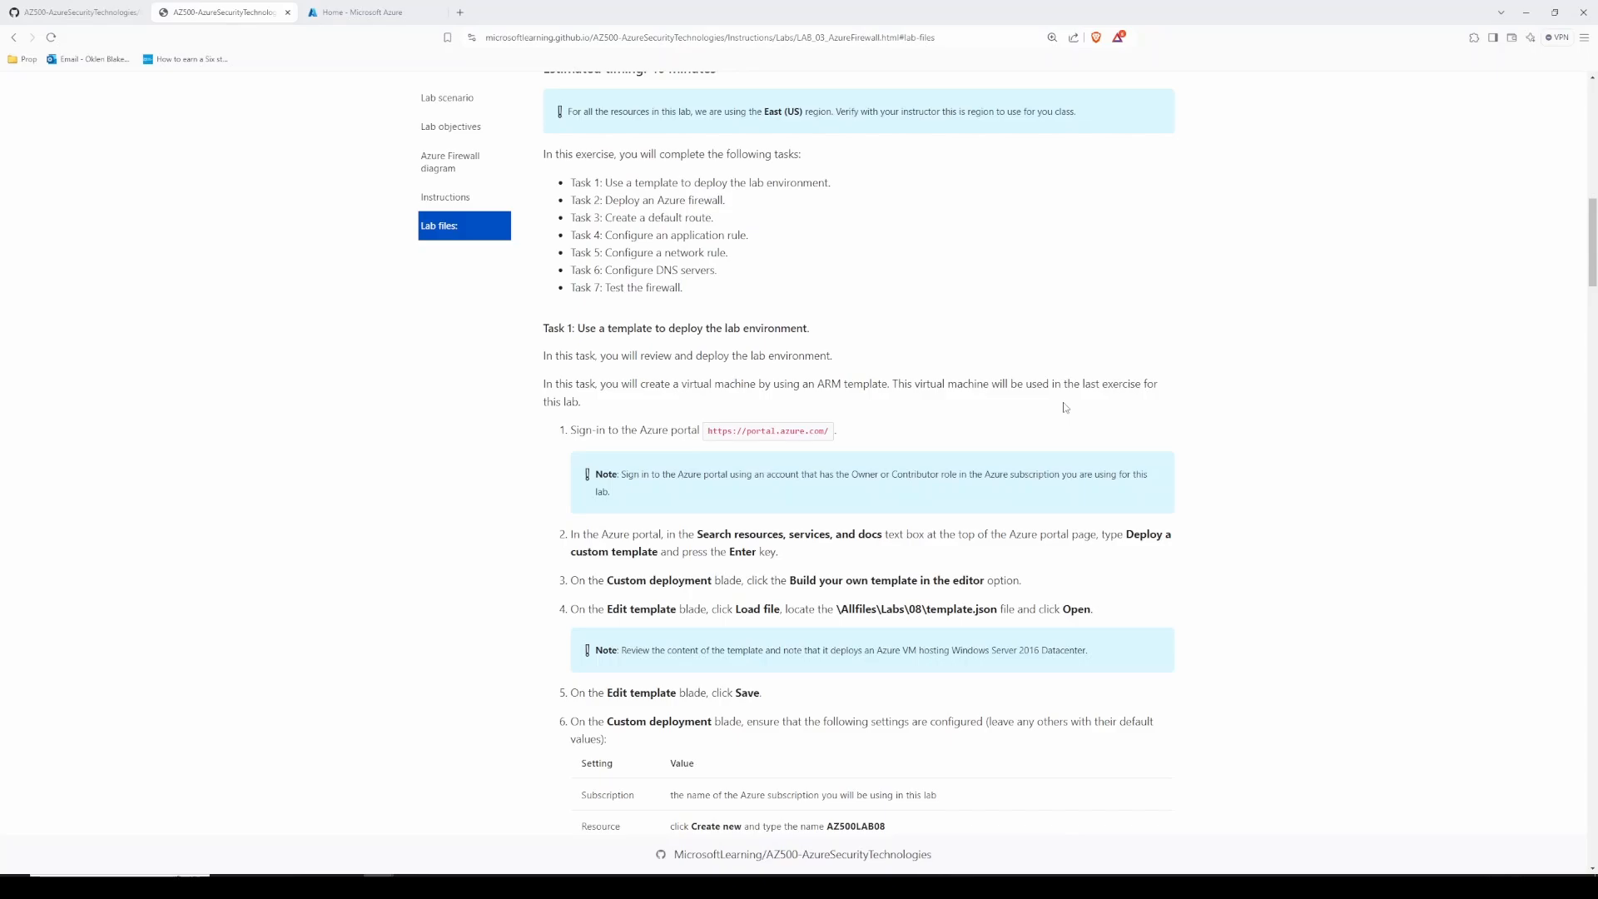
scroll(1065, 407, down, 2)
scroll(722, 327, down, 1)
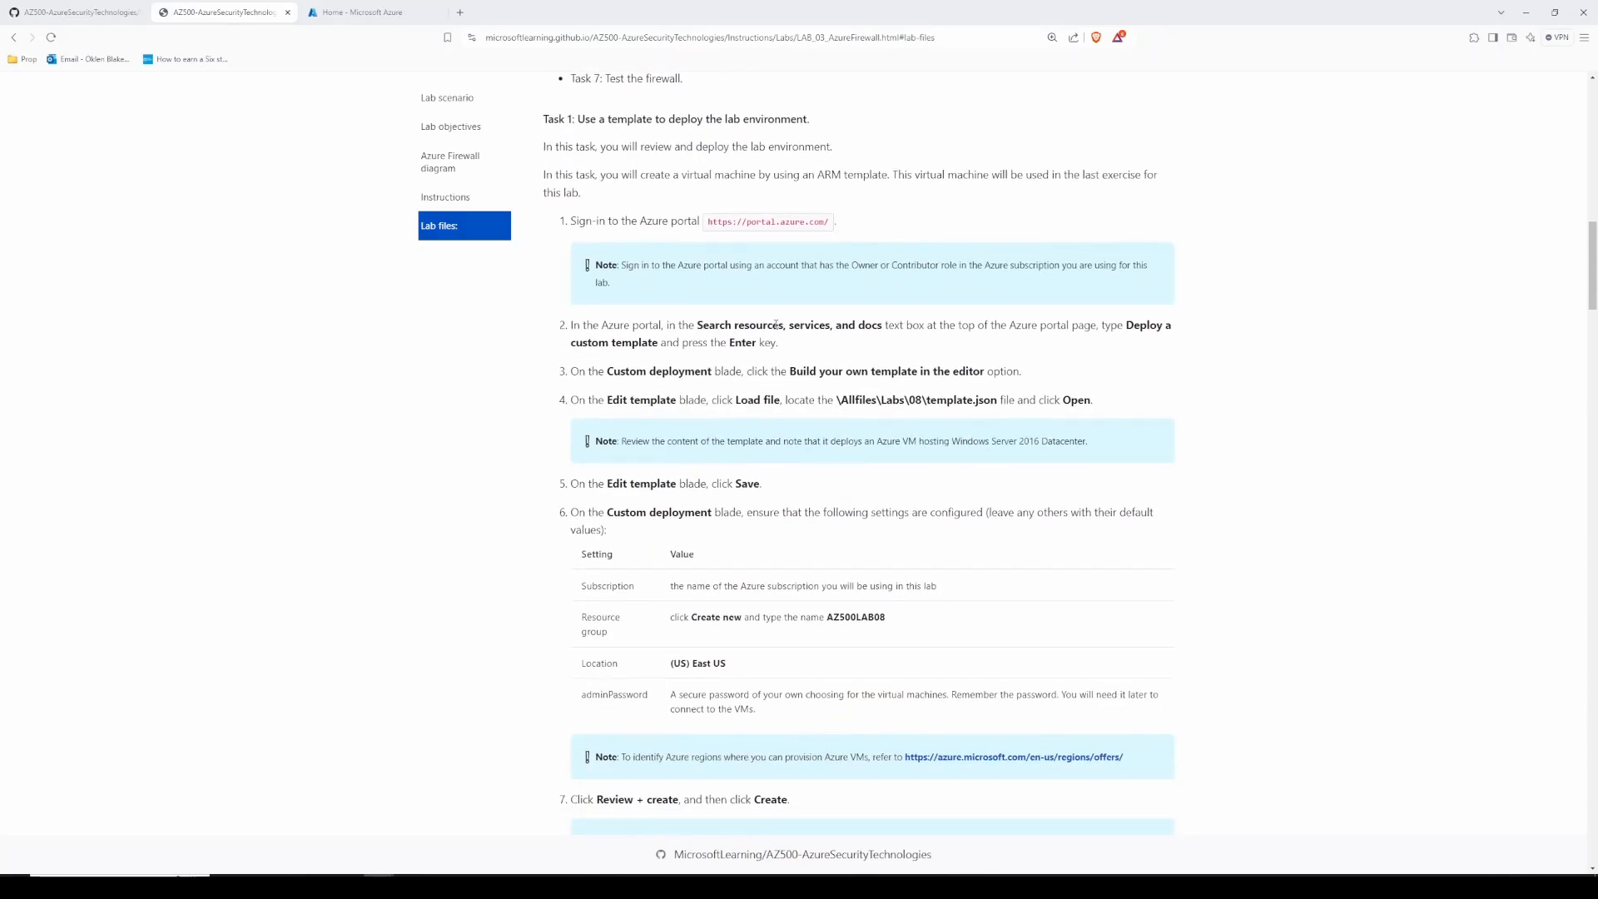
Step: Switch to the Azure portal and reload its home page, accepting the loss of unsaved changes
click(305, 10)
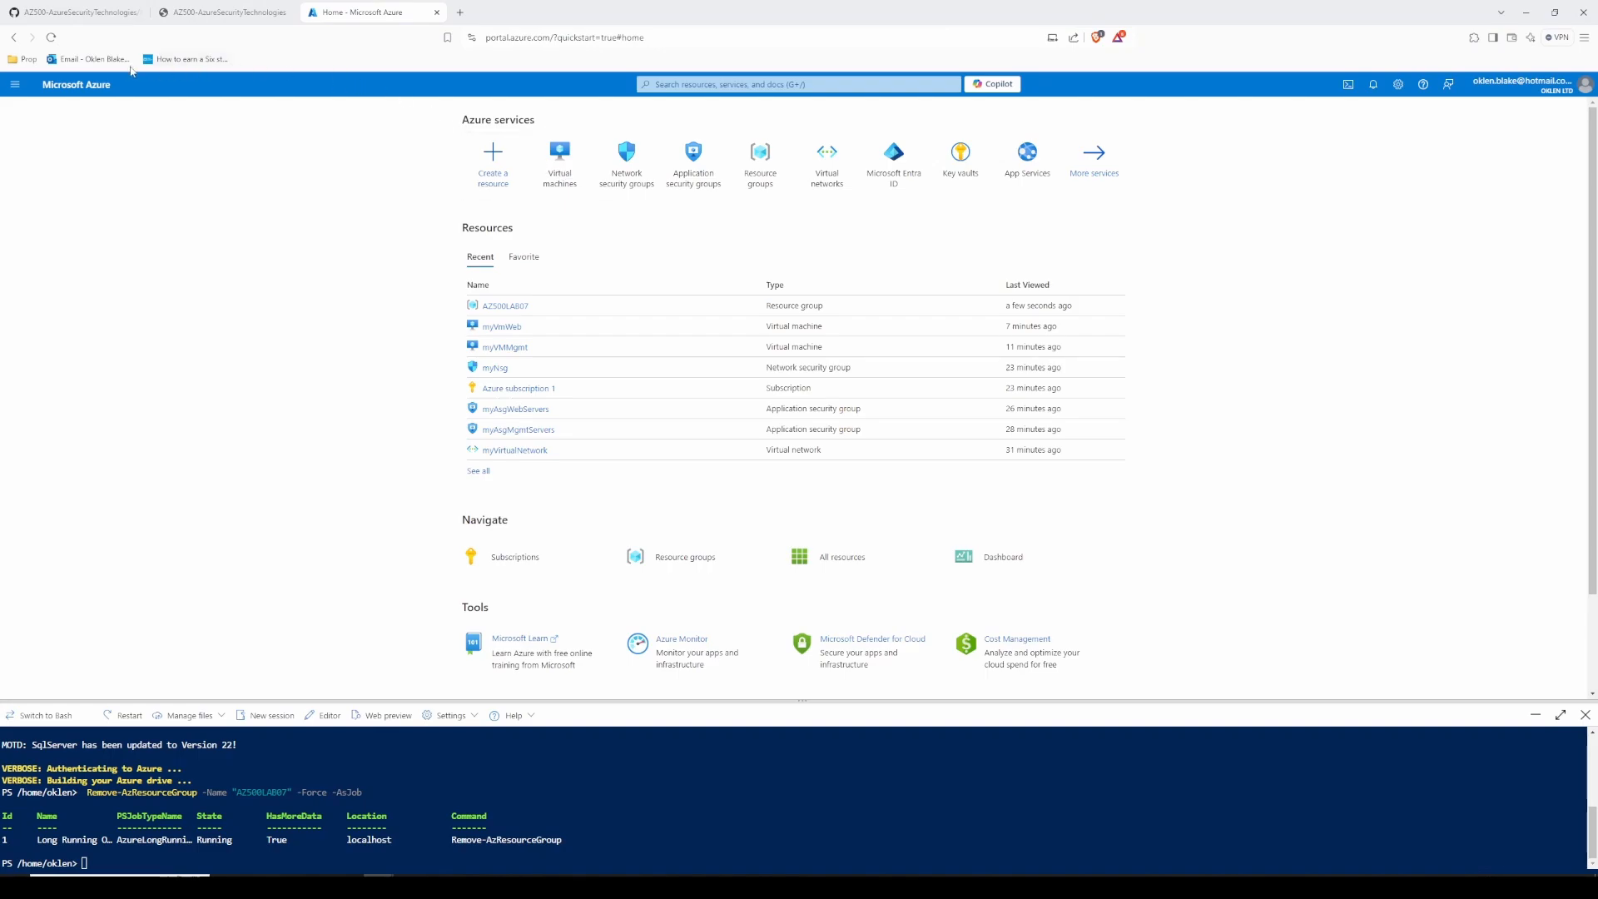
click(51, 37)
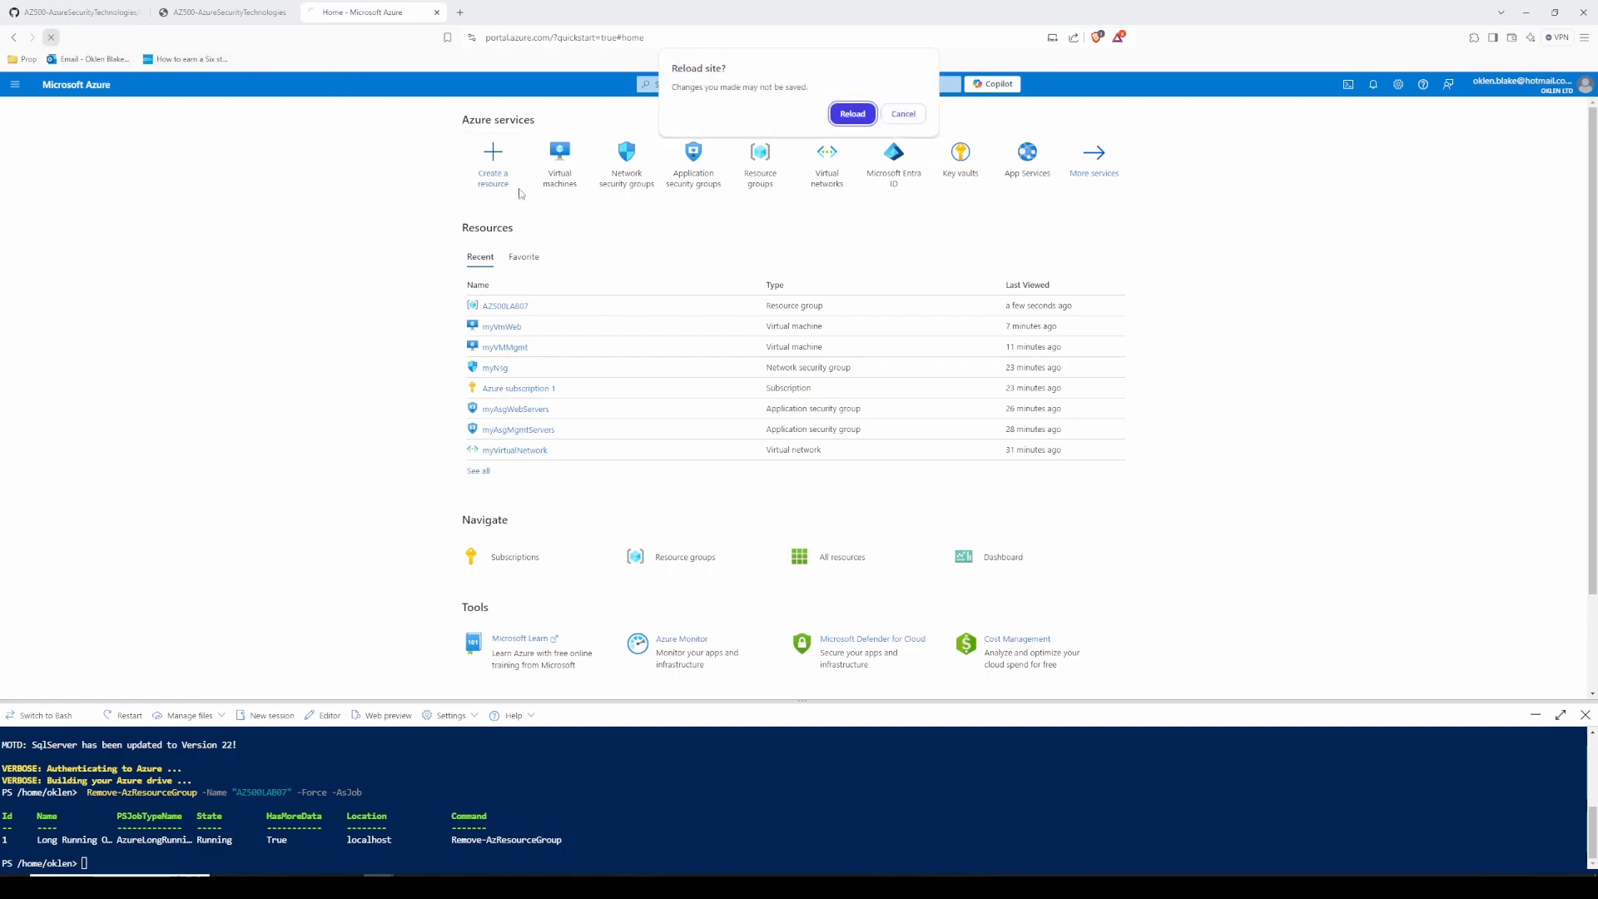
click(856, 118)
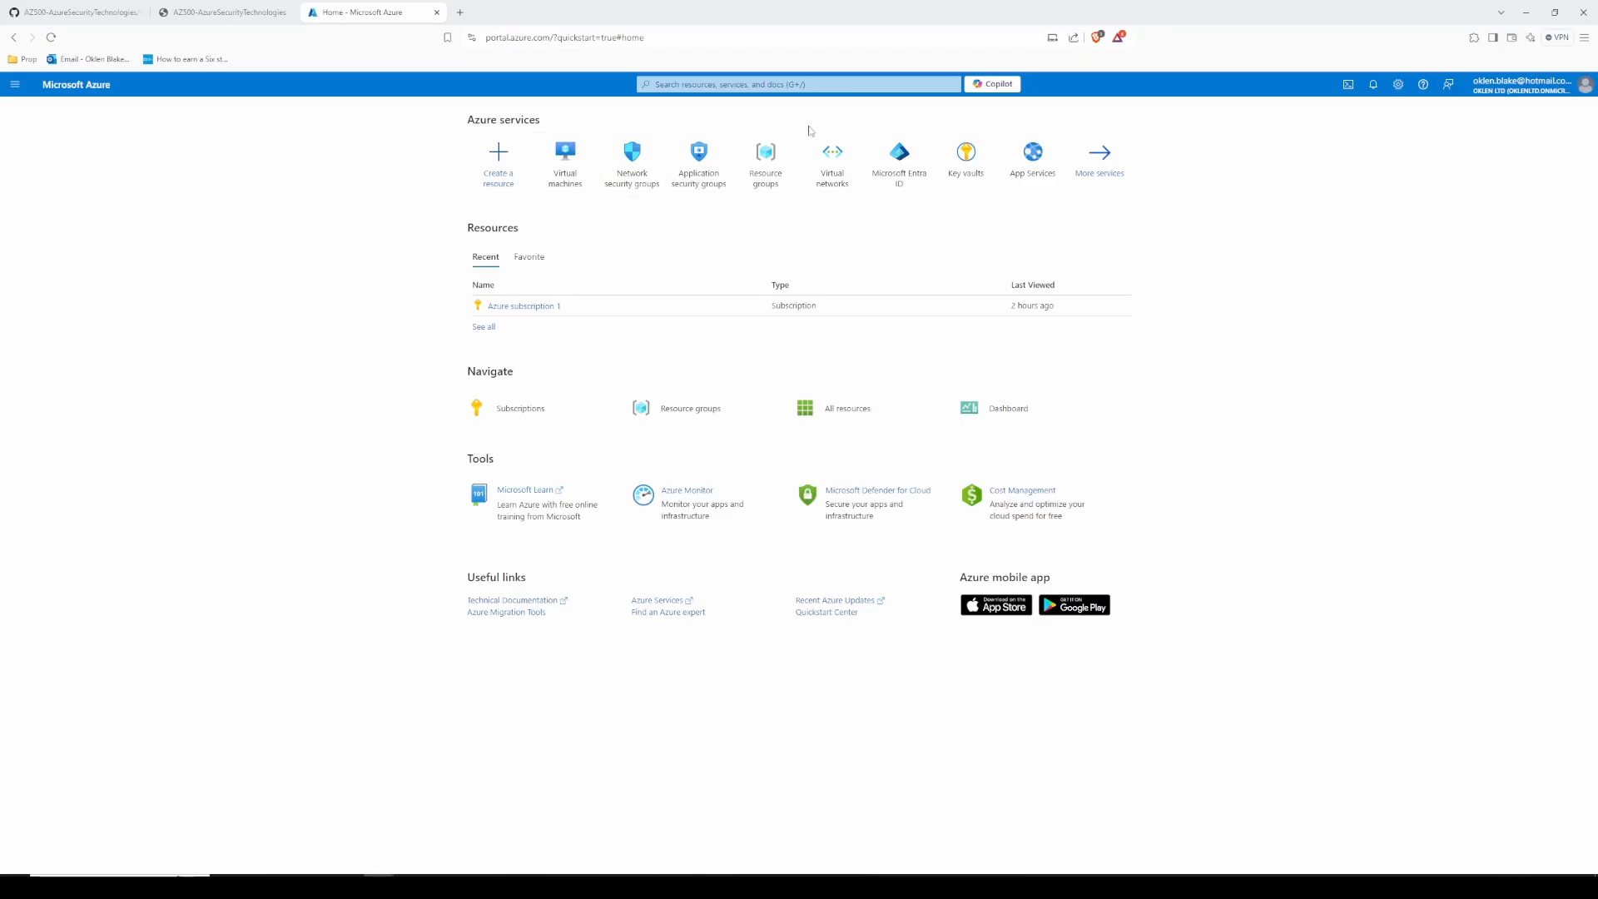
Step: Find the Deploy a custom template service through the portal search and start building your own template in the editor
click(752, 83)
click(267, 5)
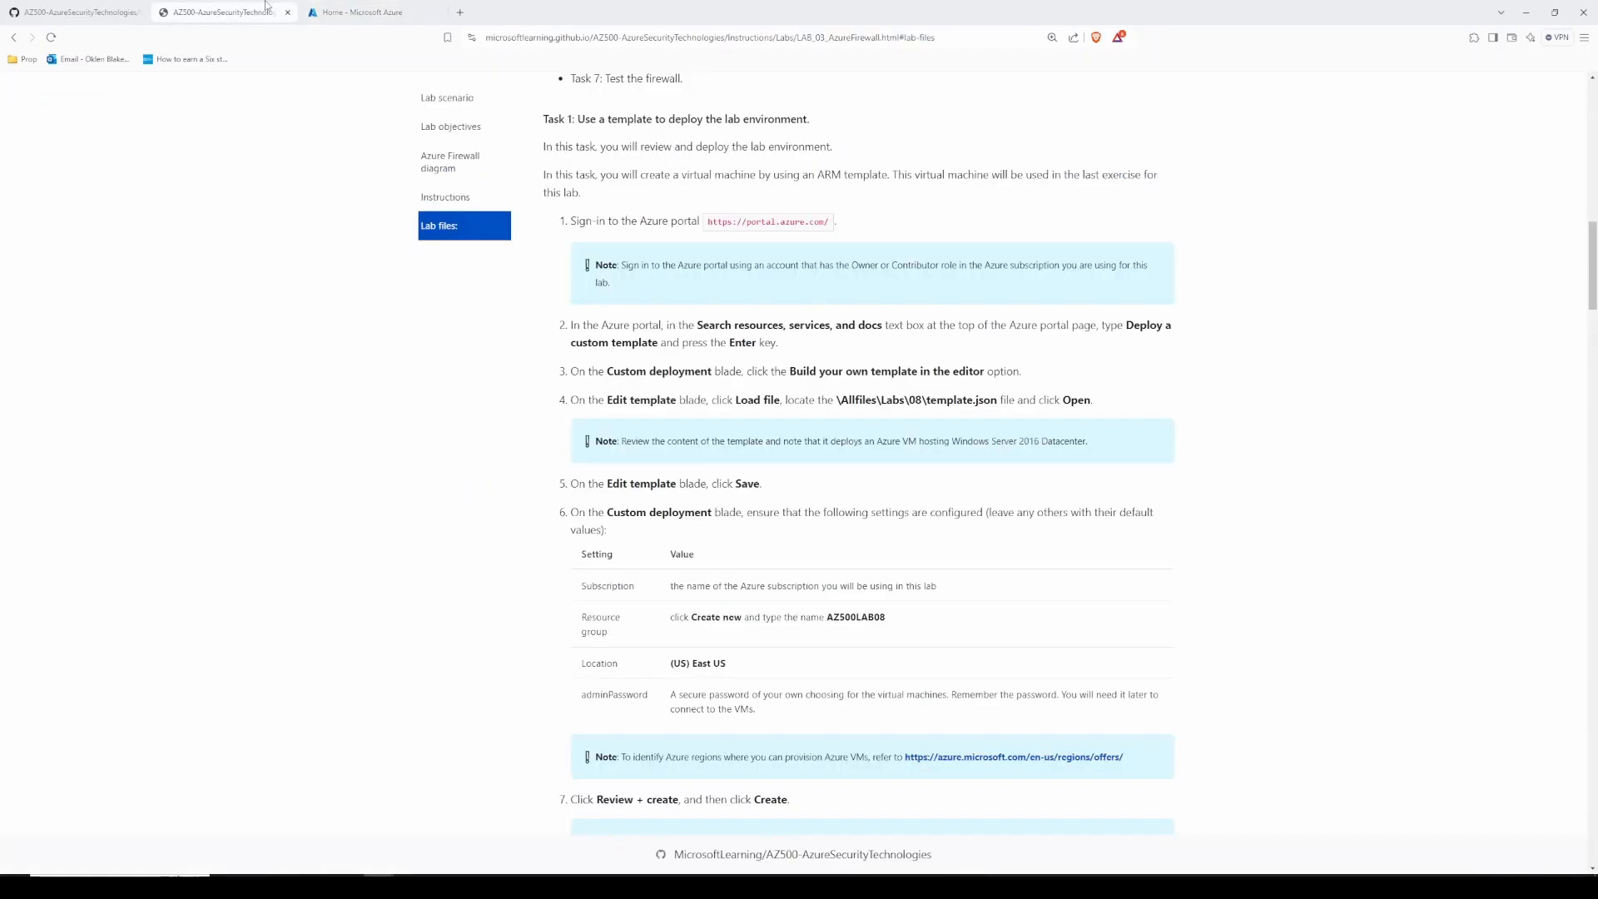
click(379, 12)
text(Deploy a cus)
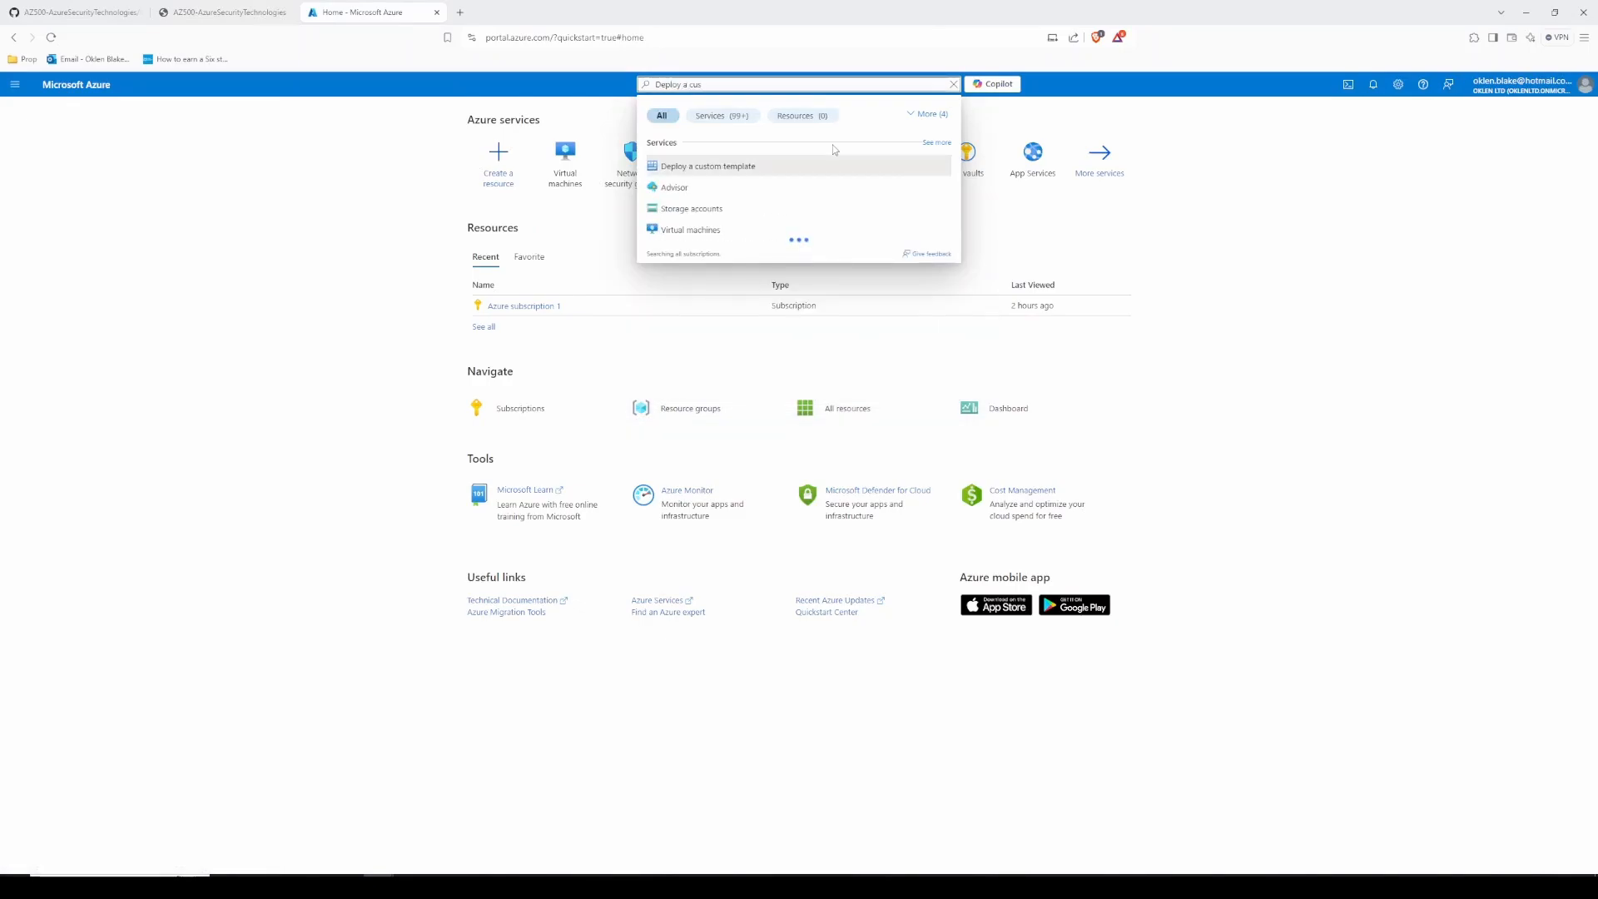
click(728, 167)
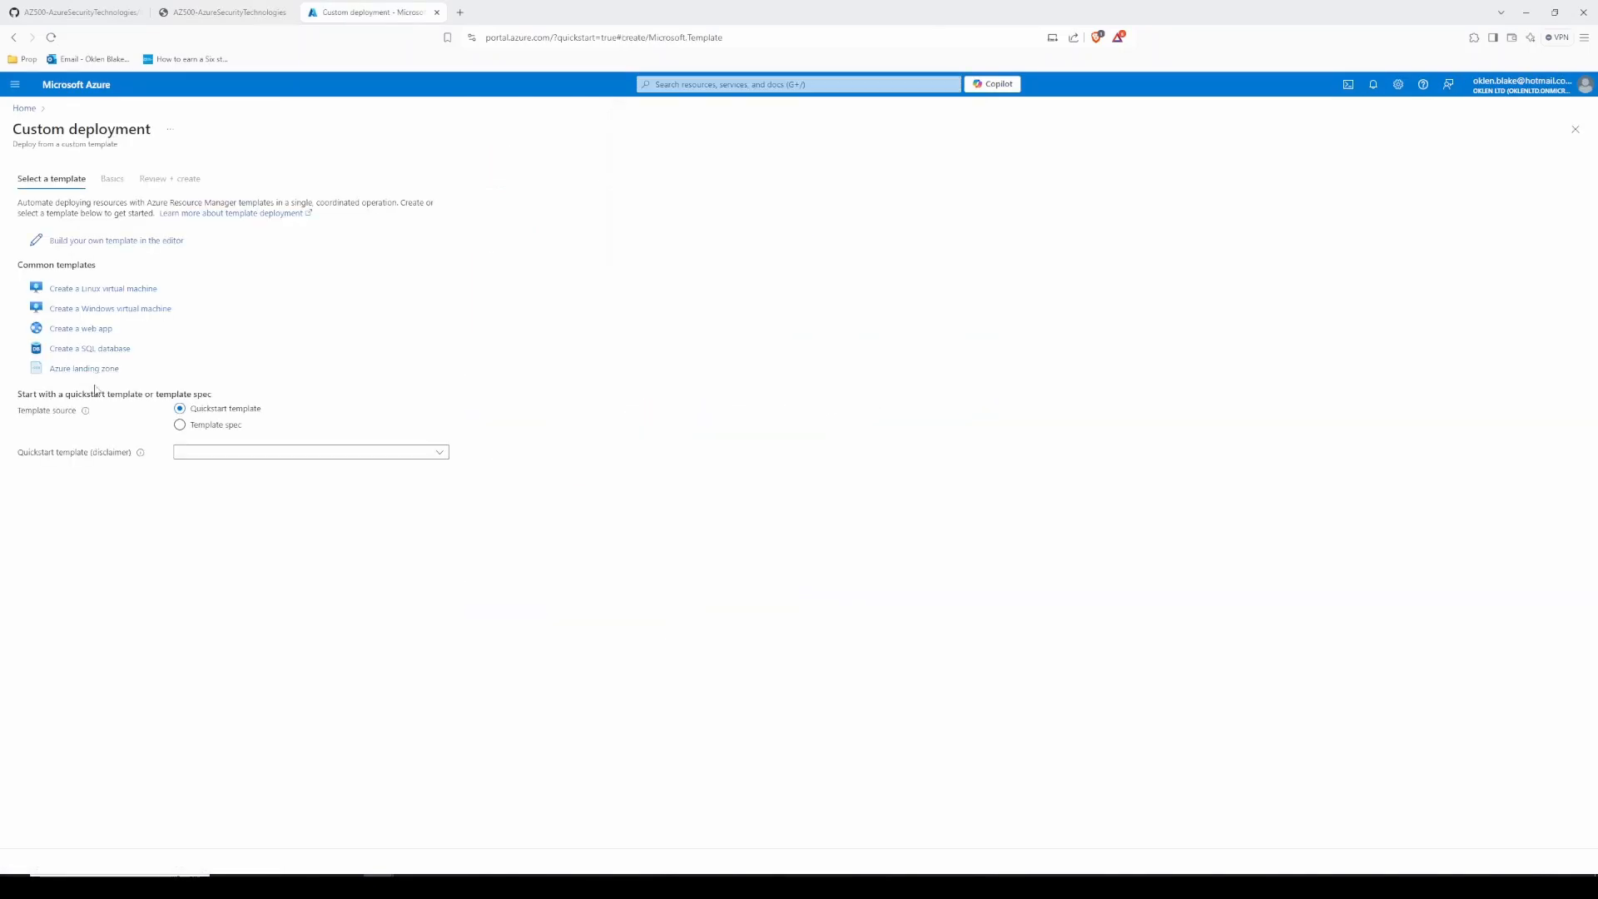
click(79, 242)
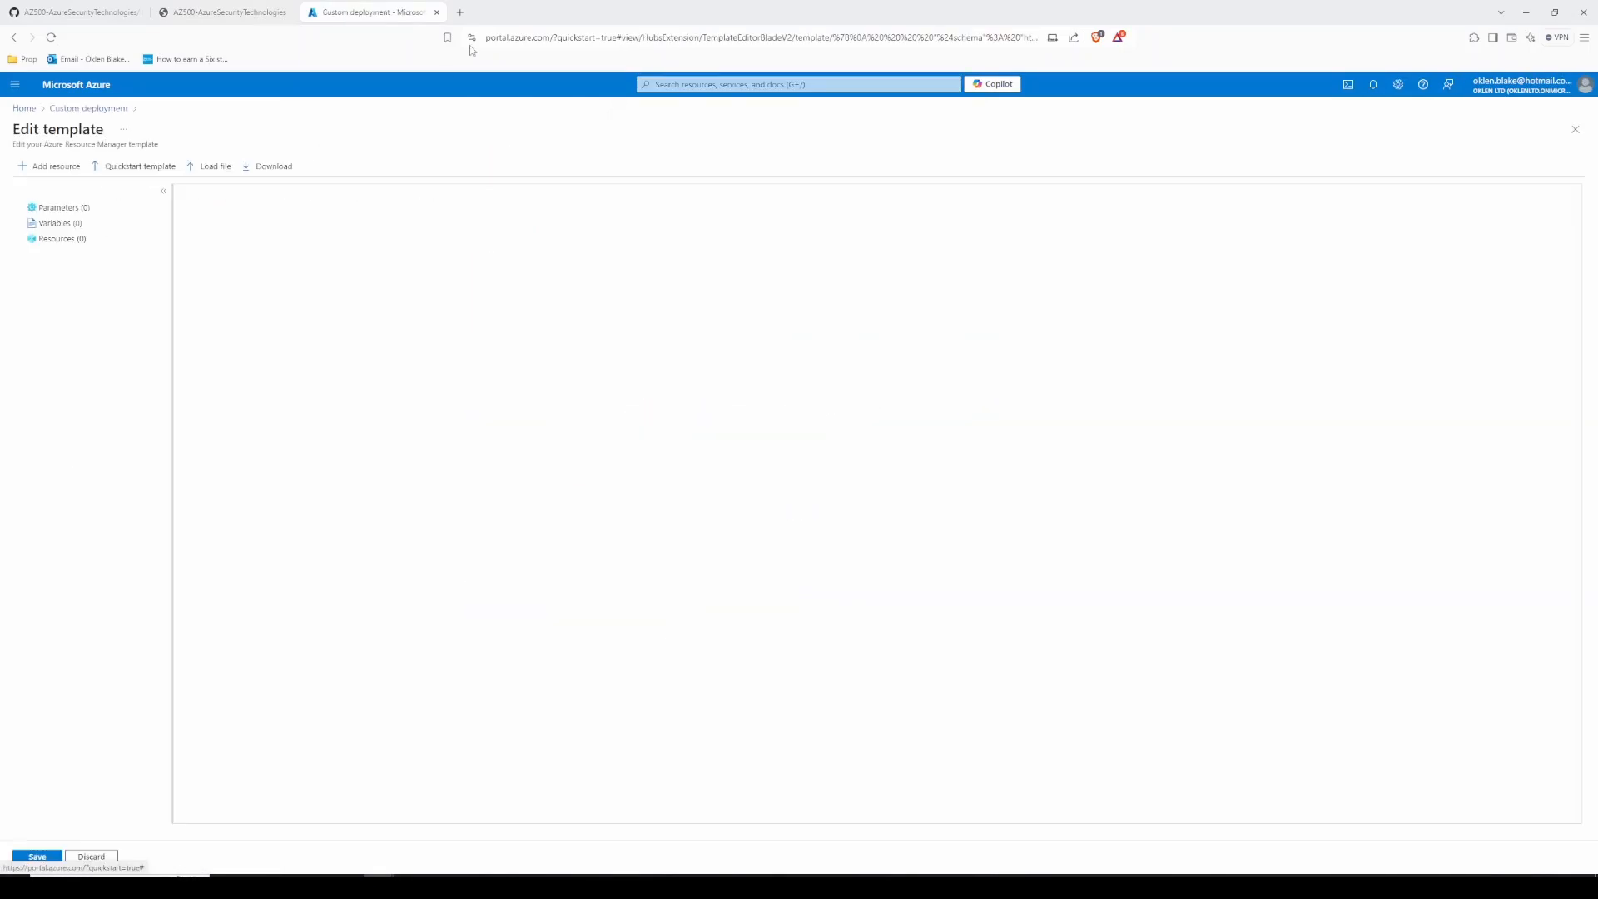
Step: Check the manual's template loading instruction and switch to the AZ500-AzureSecurityTechnologies repository on GitHub
click(259, 7)
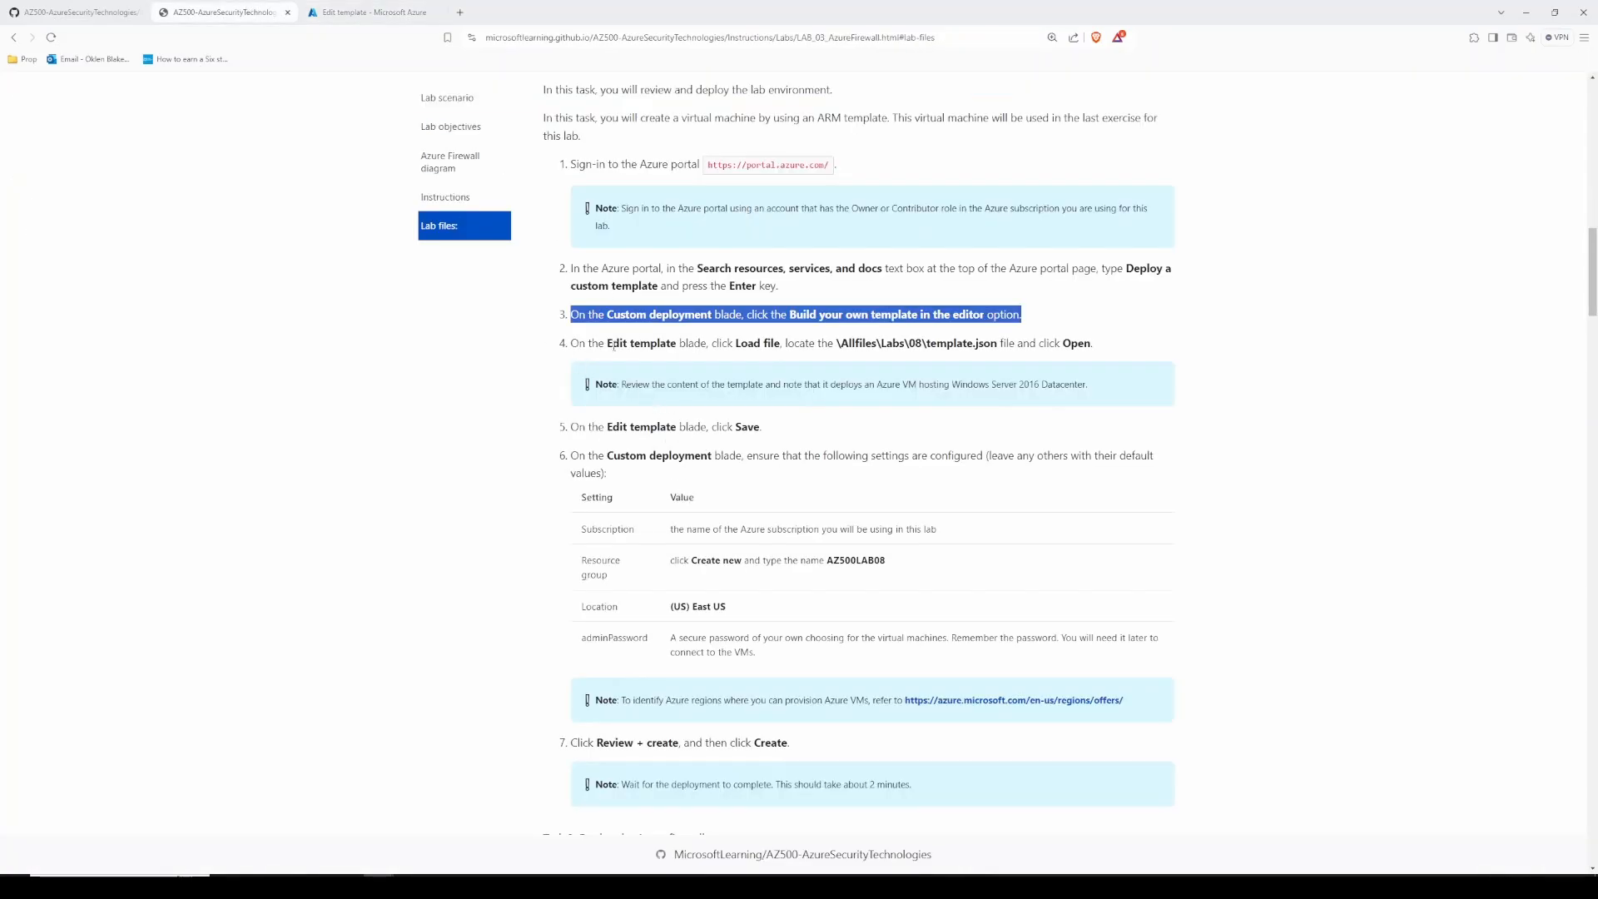
click(79, 11)
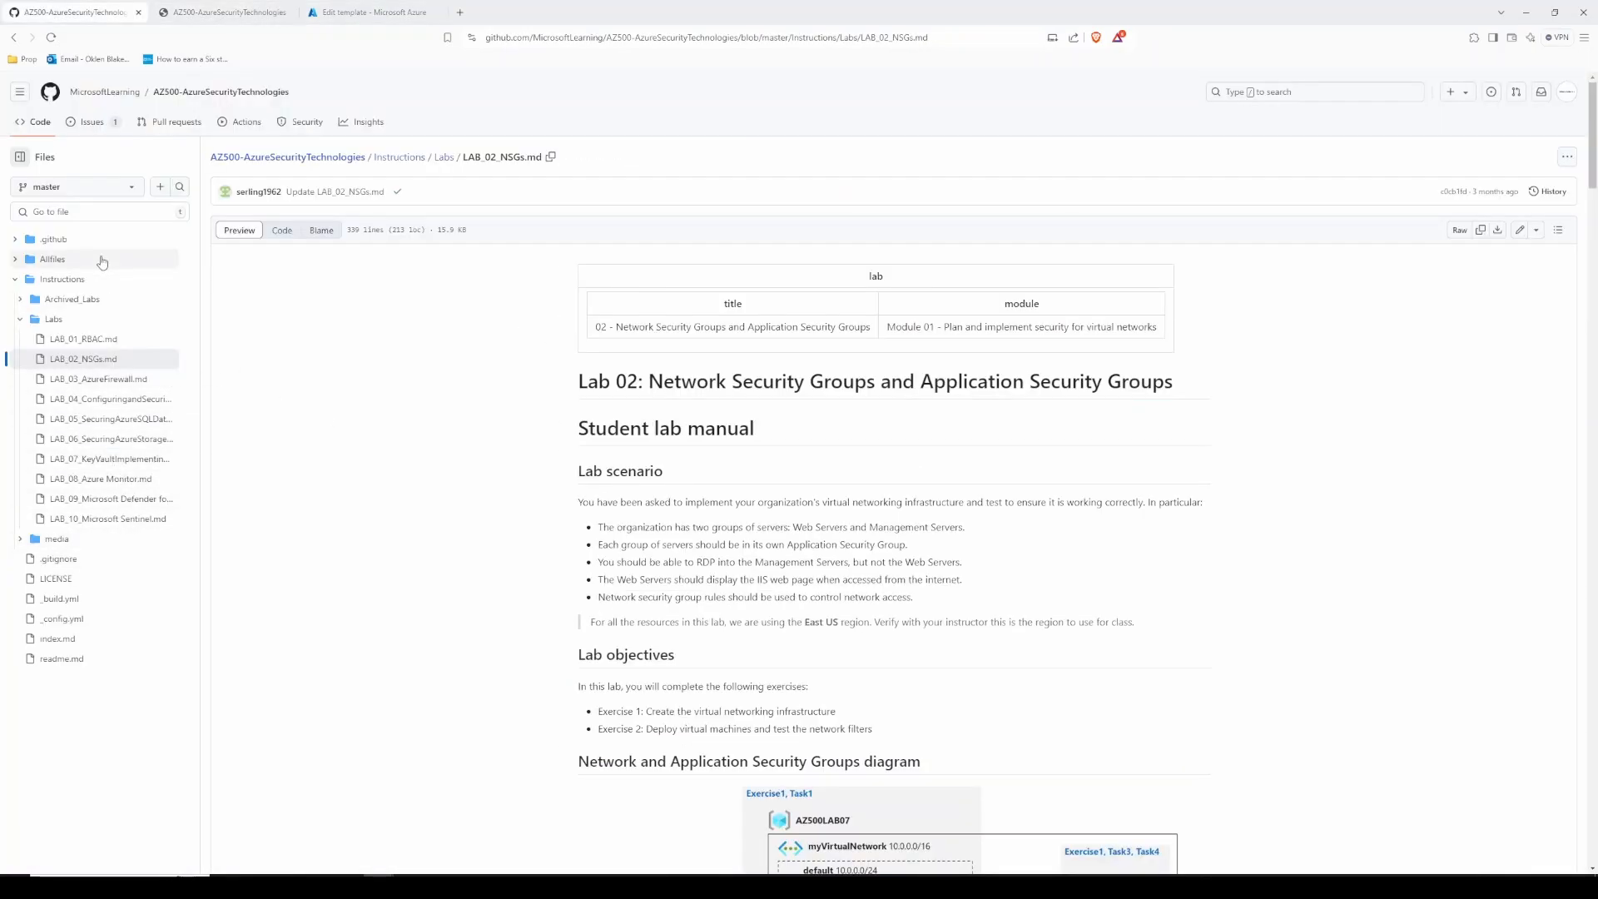
click(53, 239)
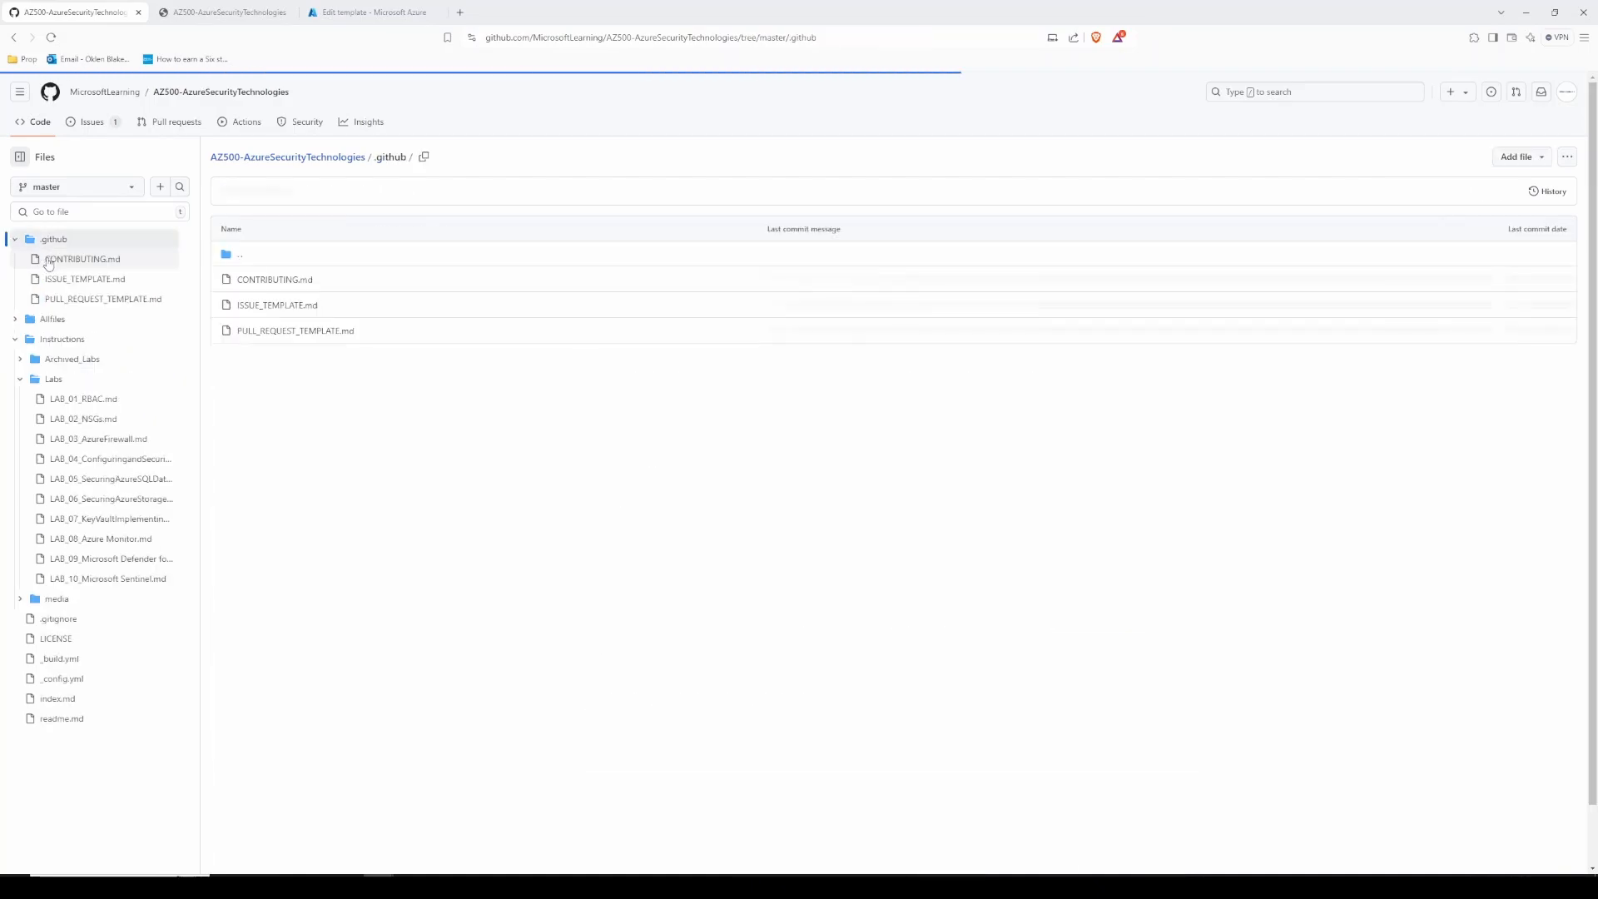
click(49, 261)
click(25, 240)
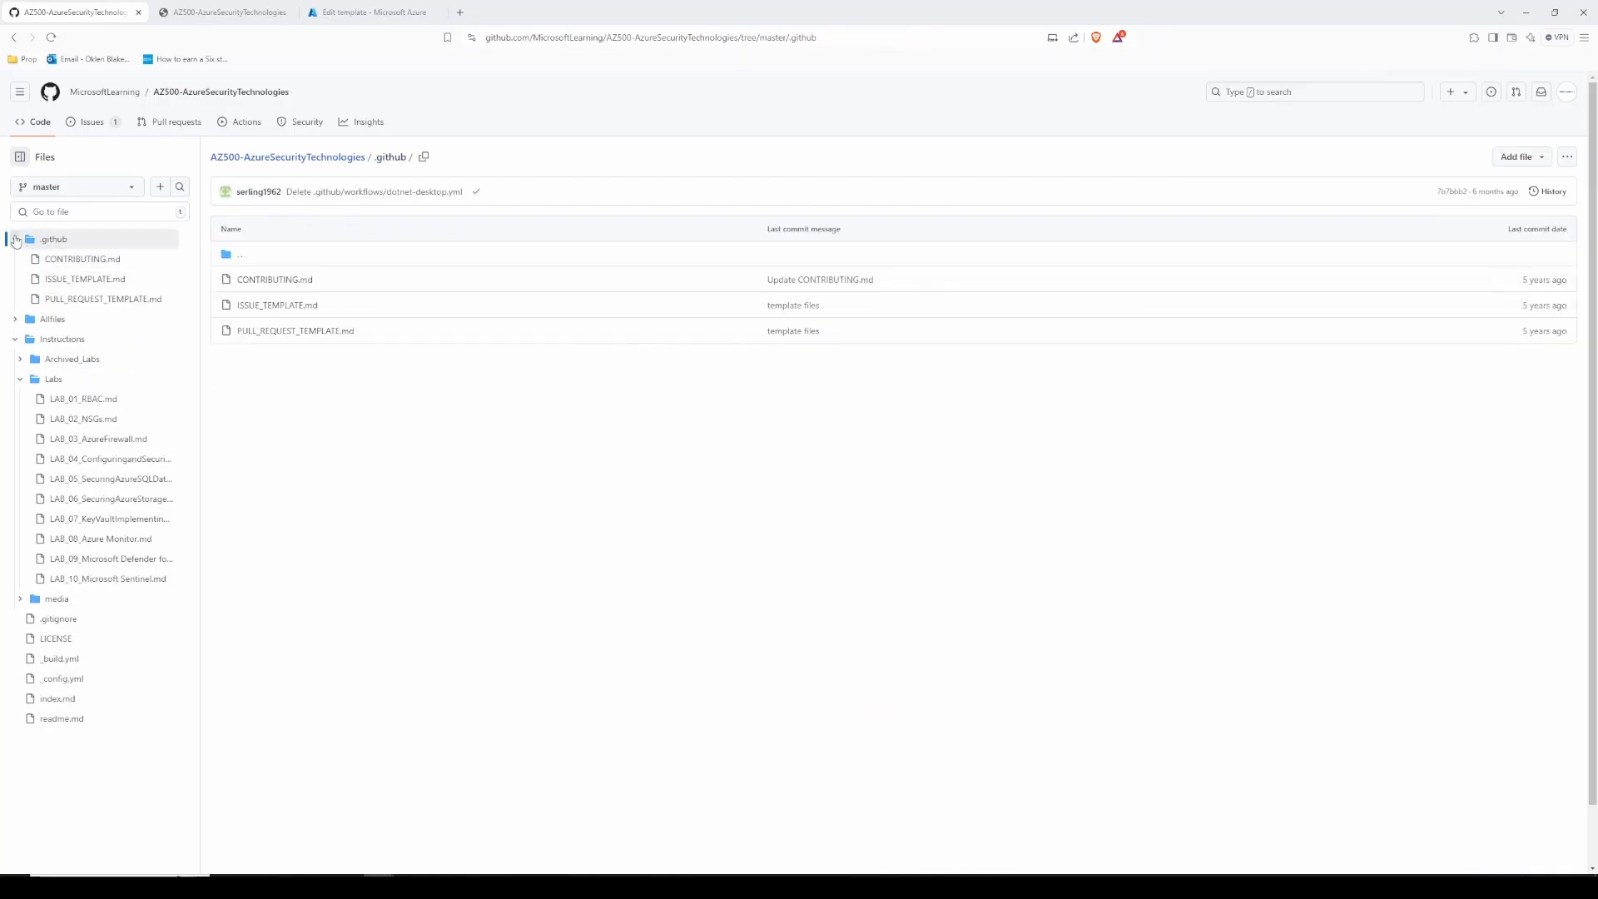
click(15, 240)
Step: Open template.json from the Allfiles/Labs/08 folder of the repository
click(52, 259)
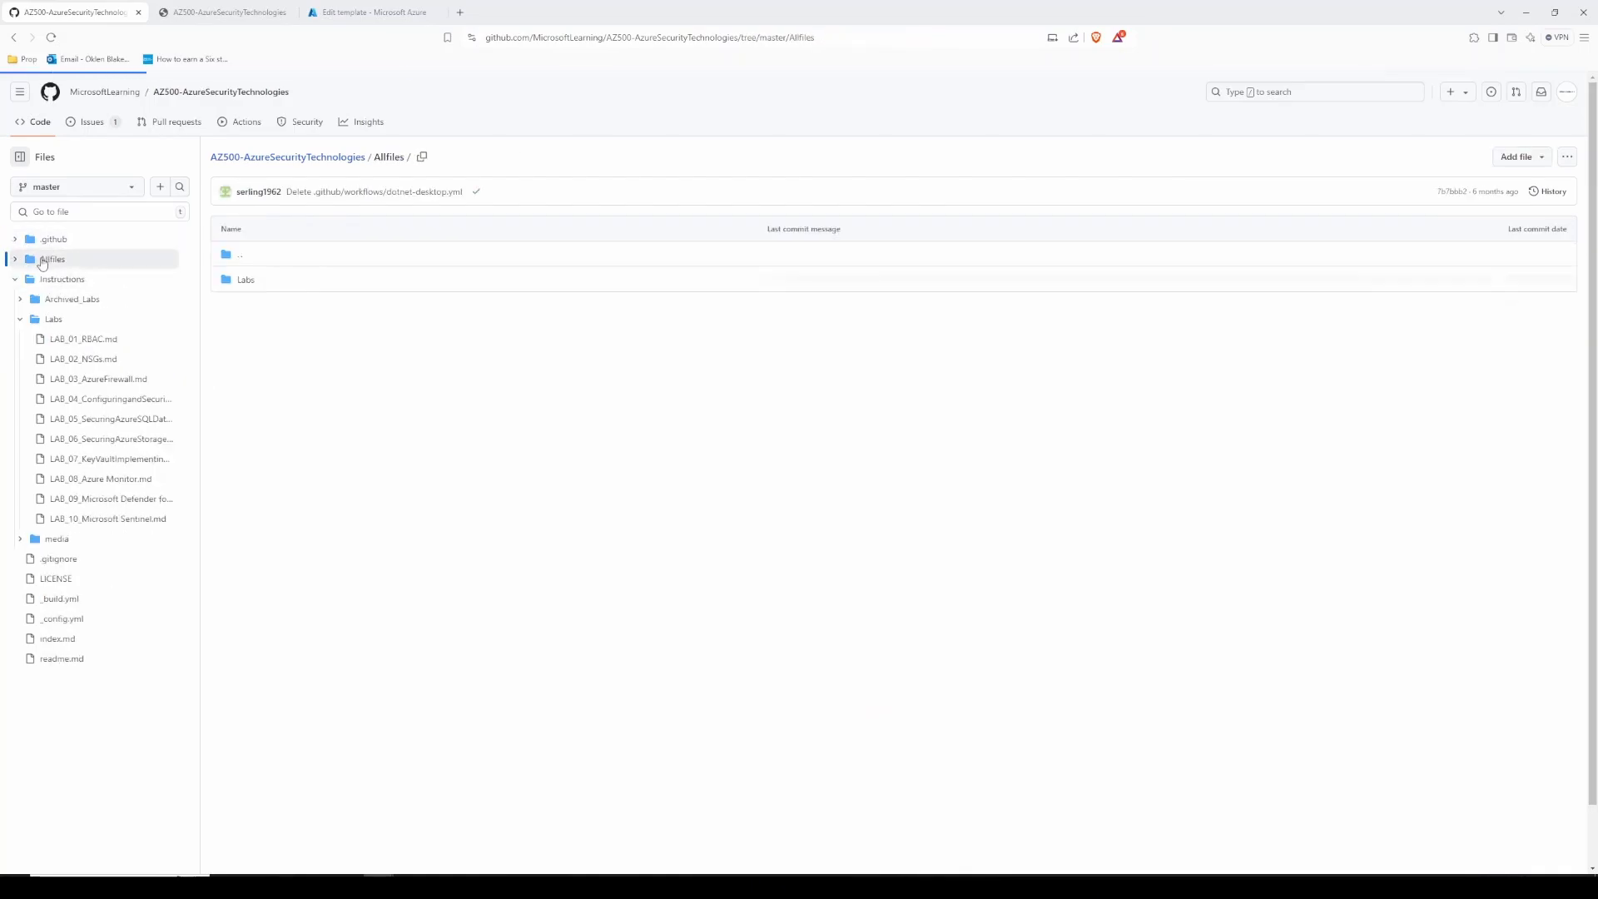
click(246, 281)
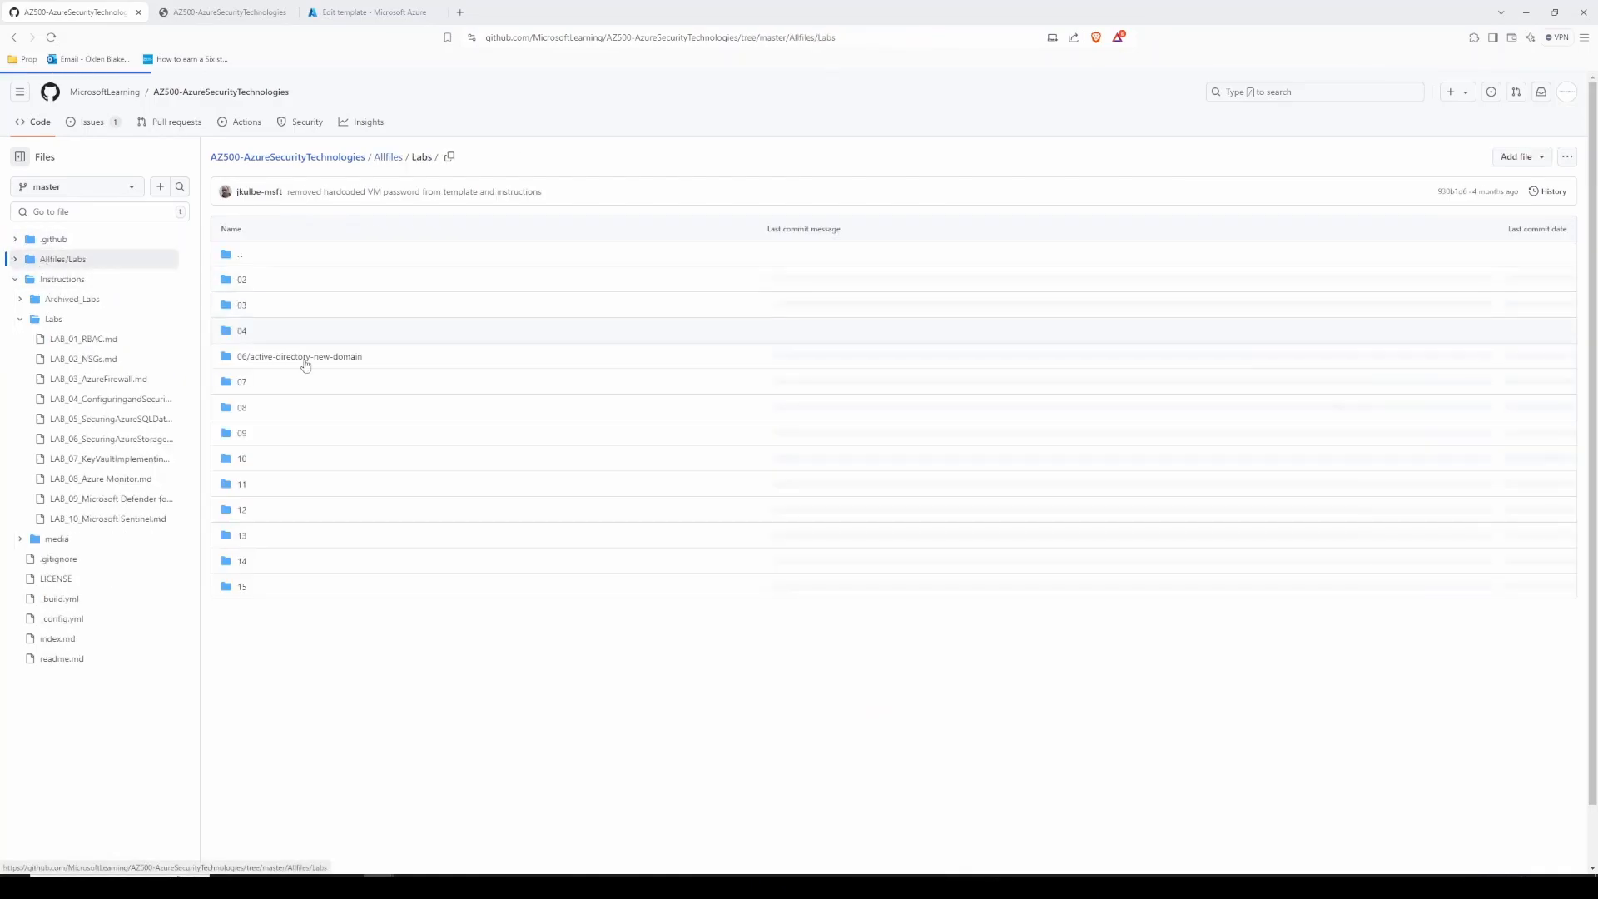
click(242, 409)
click(263, 331)
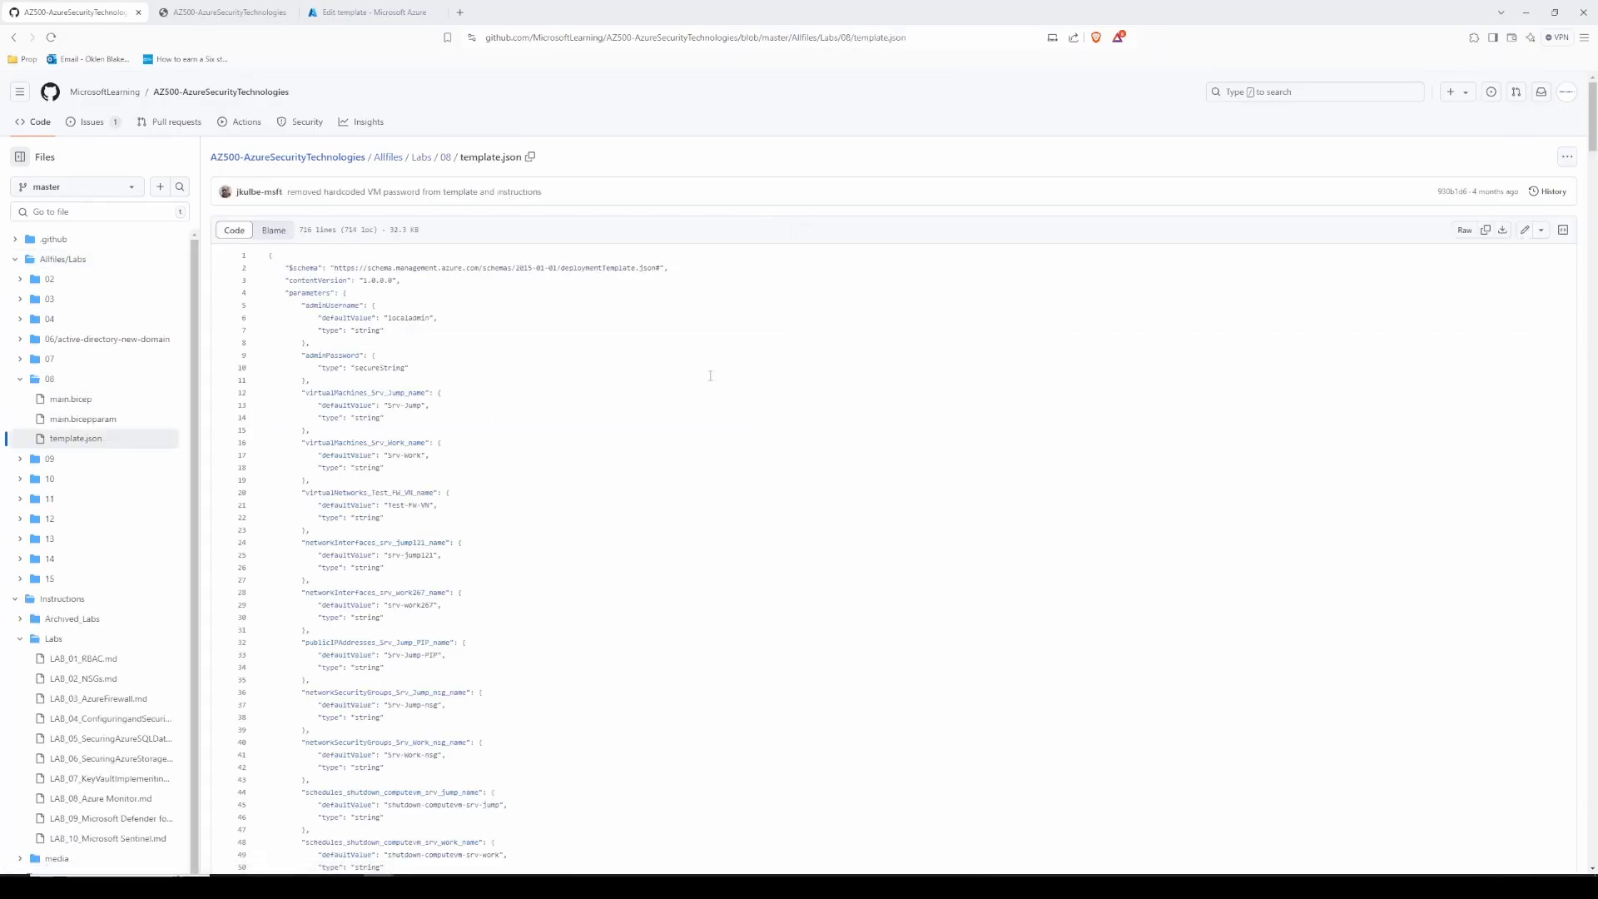
Step: Skim the template code and download the raw file to the Downloads folder as a JSON file named template
scroll(640, 336, down, 20)
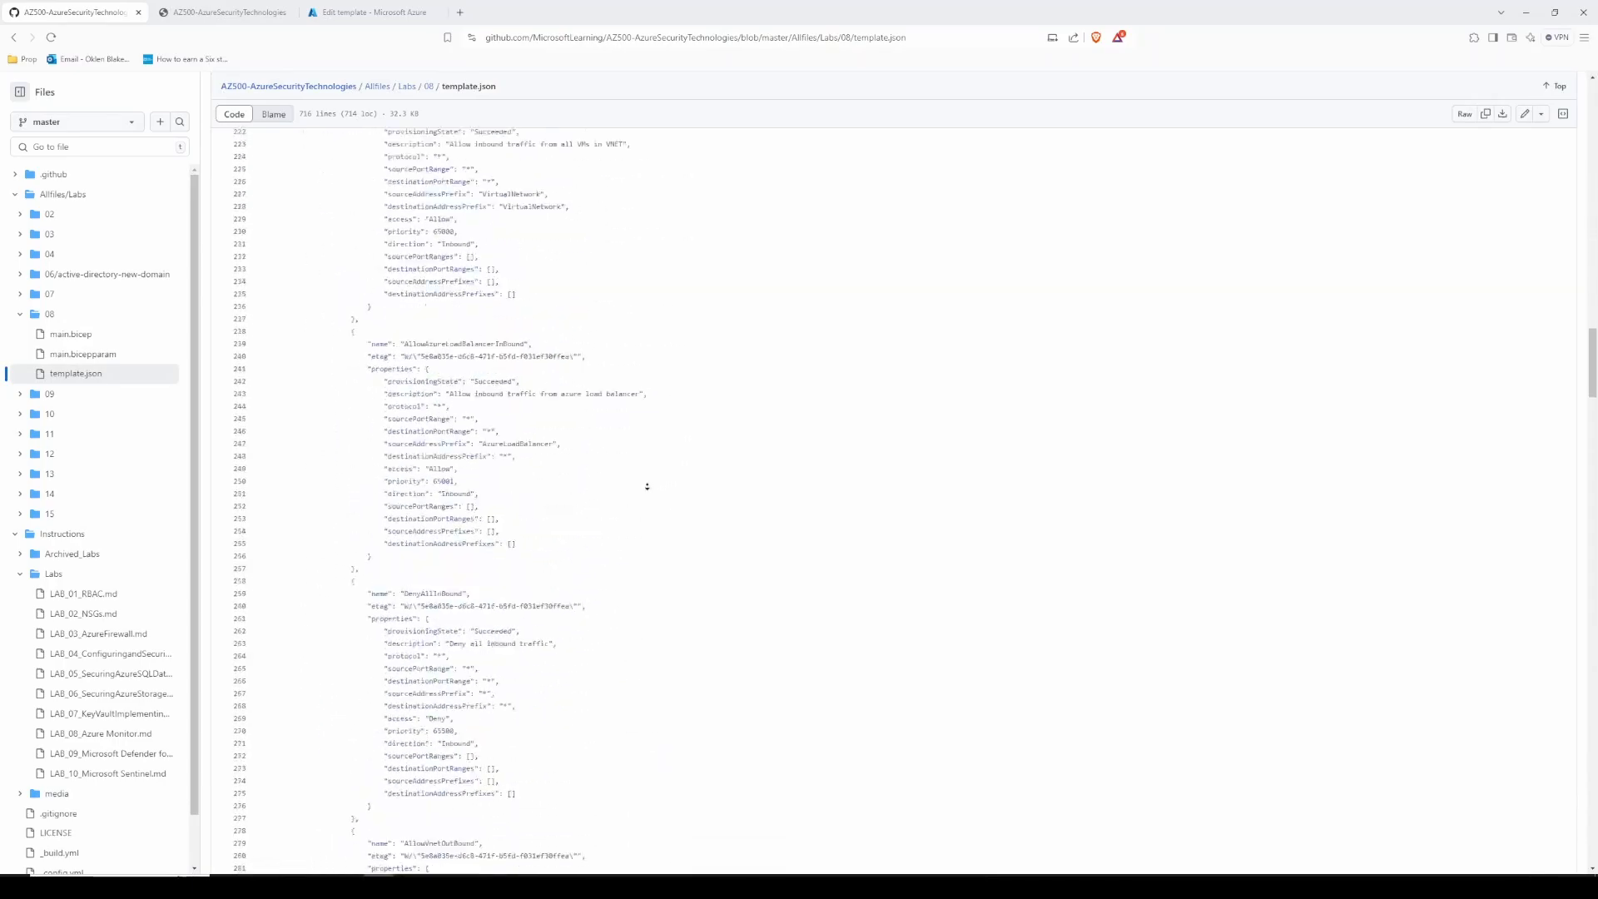
scroll(1141, 314, up, 20)
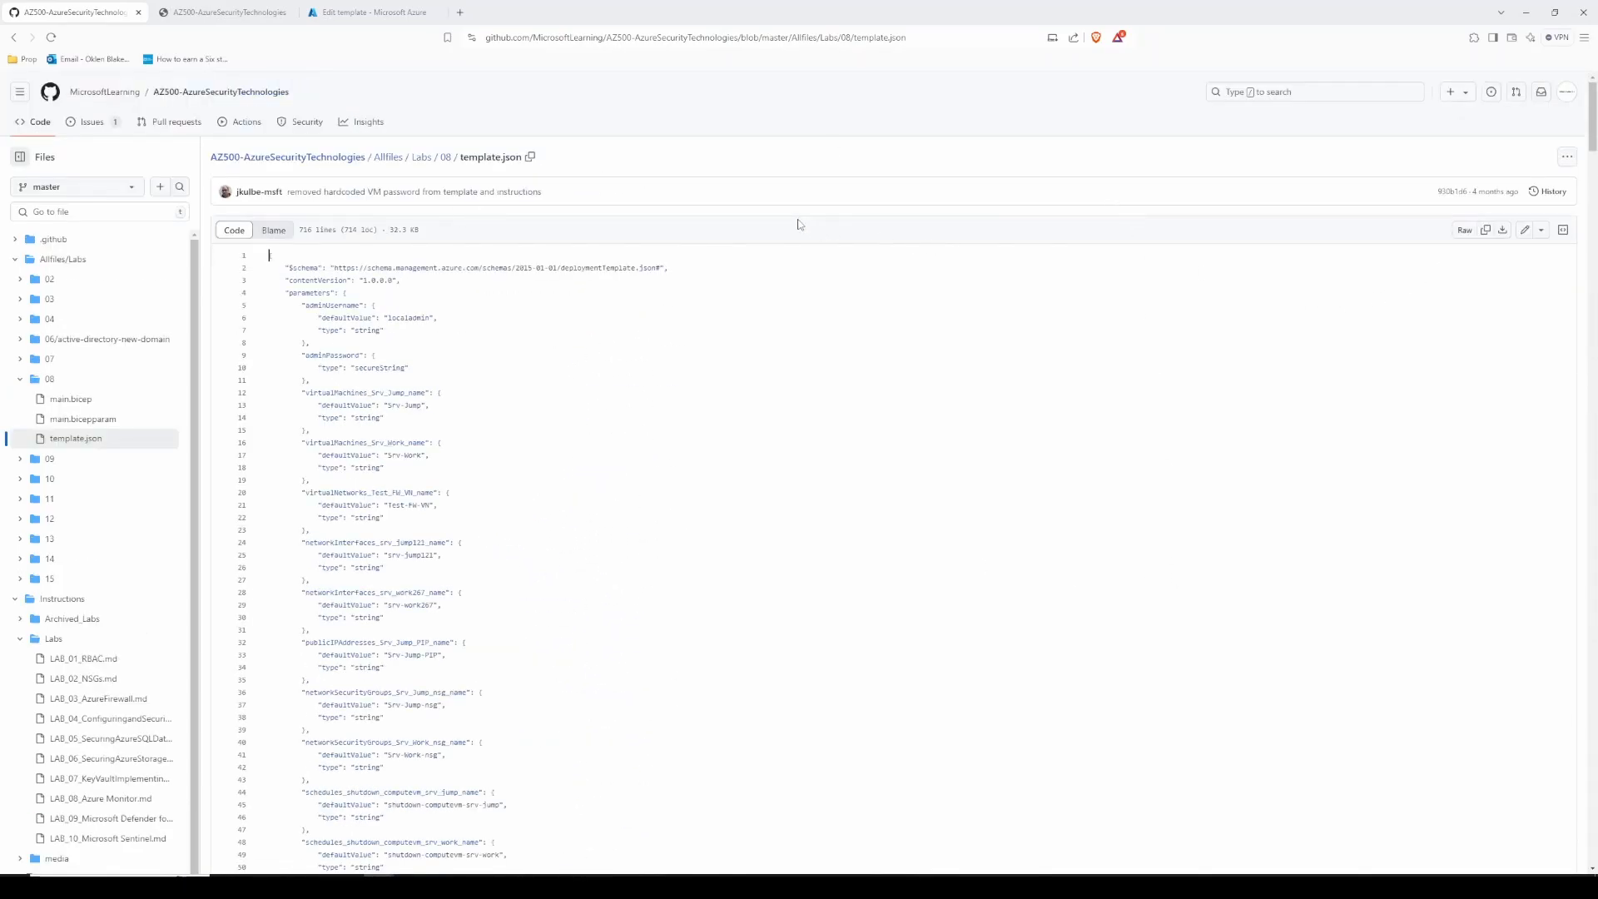
click(1503, 230)
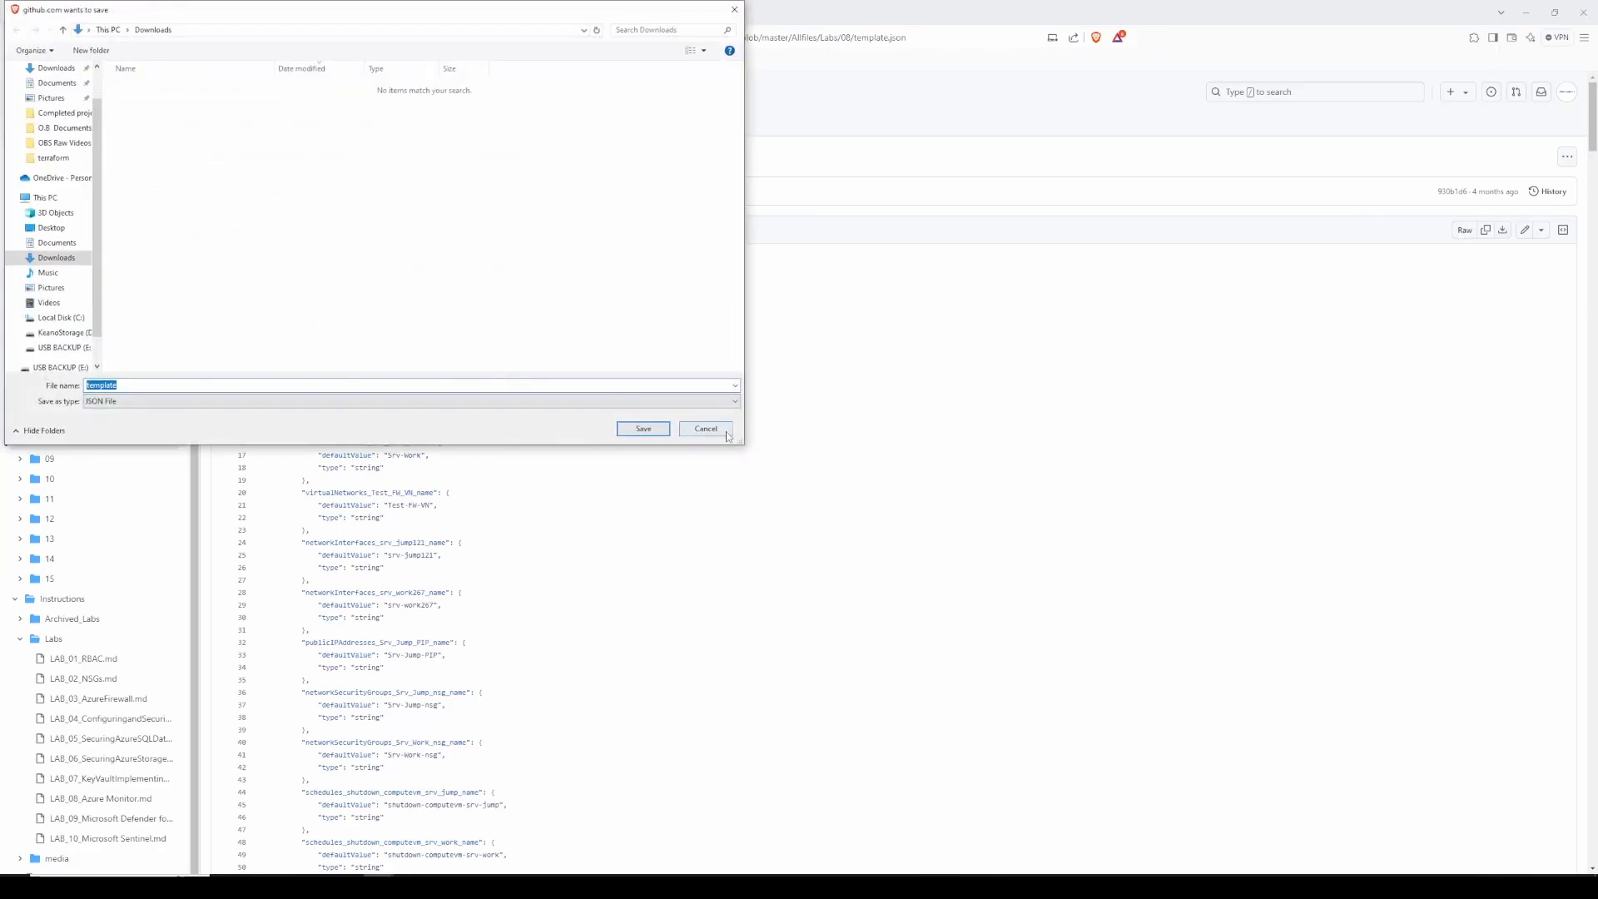
click(644, 429)
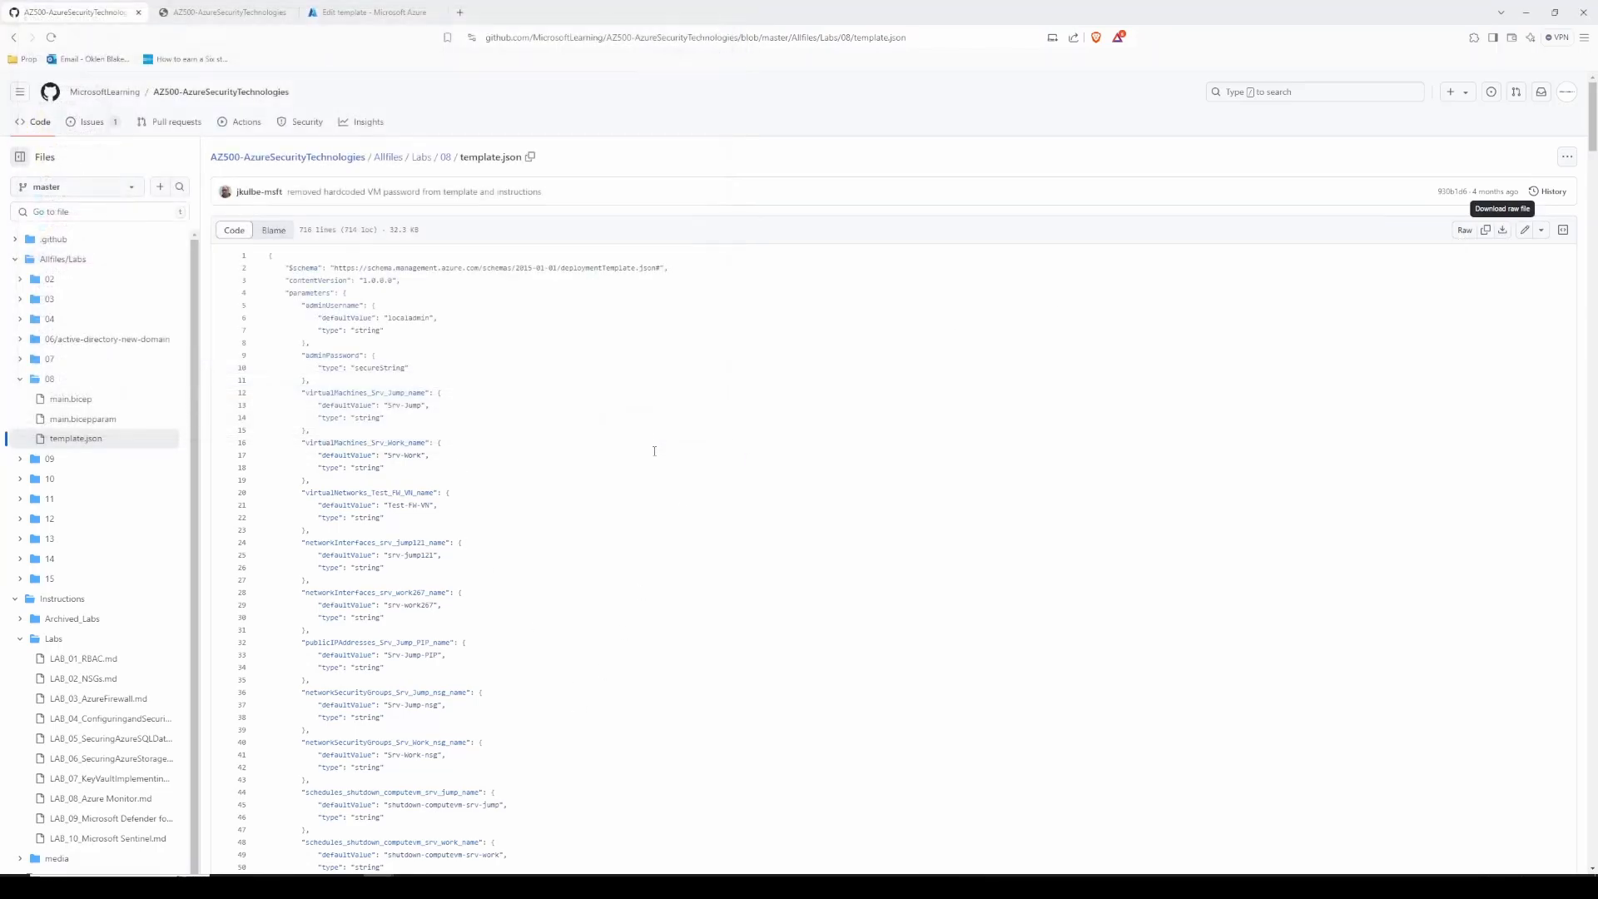
Step: Load the downloaded template.json into the Azure portal's template editor and save it, consulting the lab manual for the deployment settings
click(371, 12)
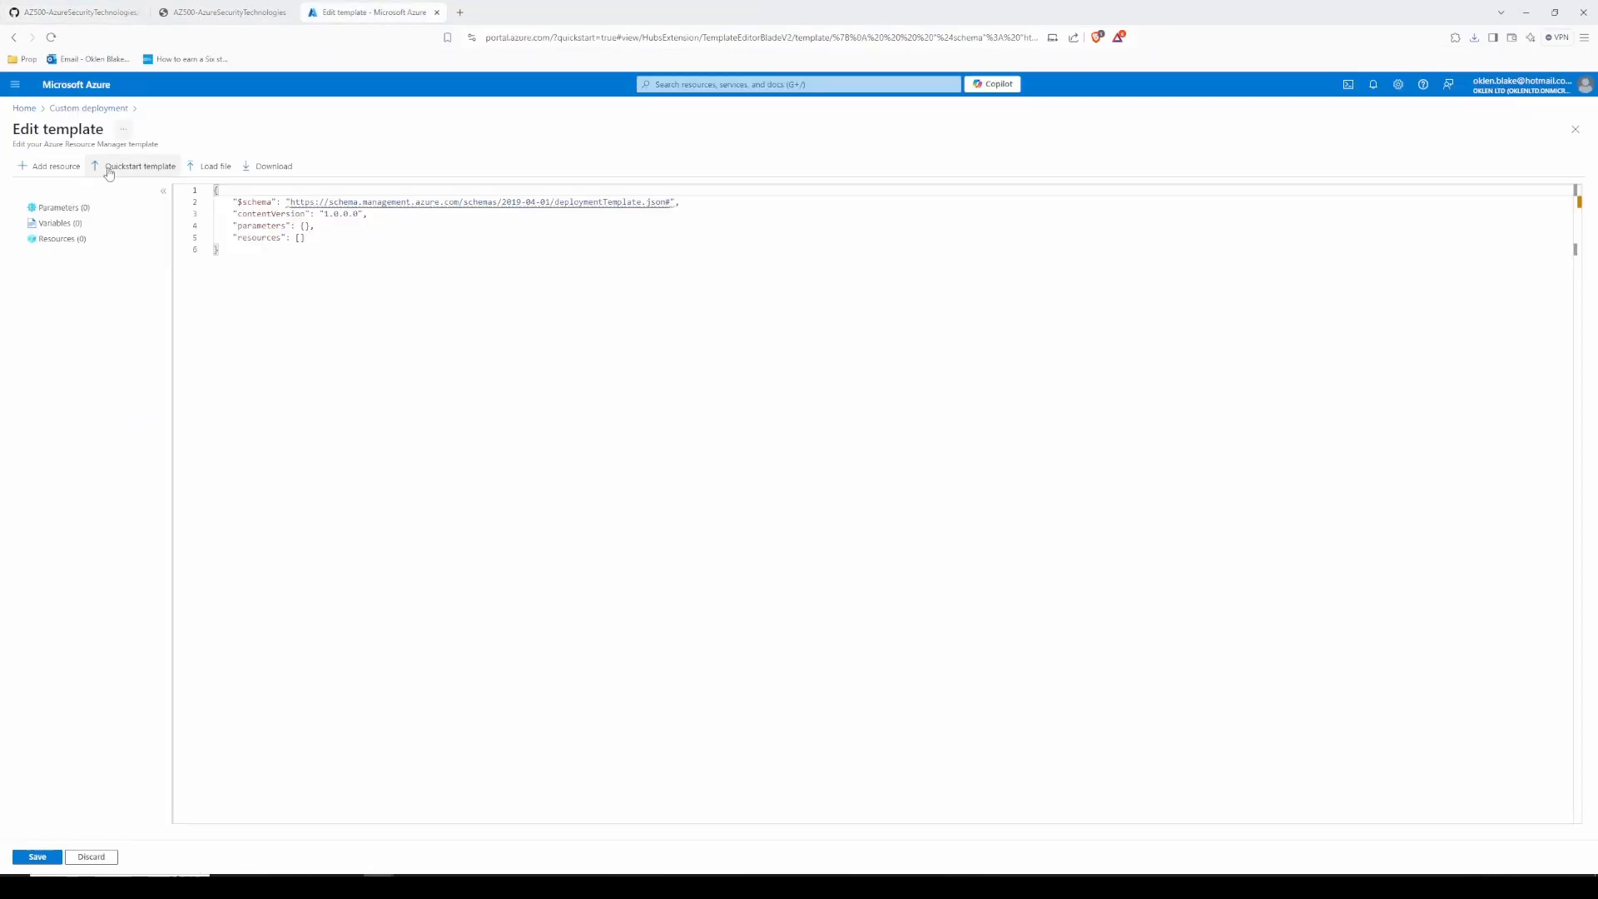
click(213, 166)
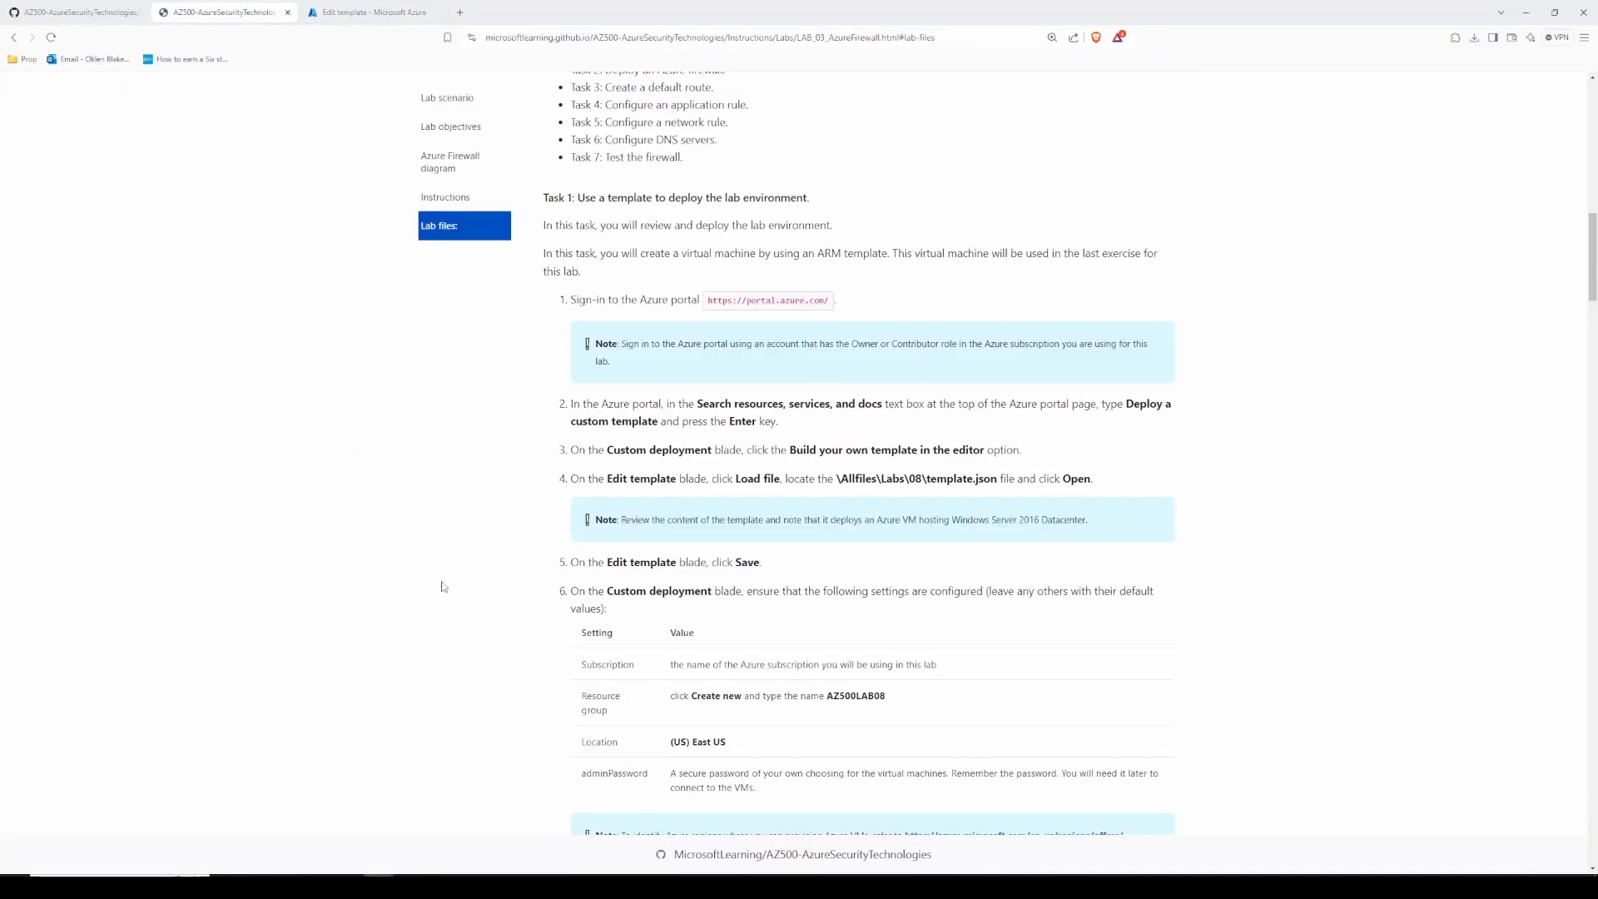
scroll(443, 587, down, 1)
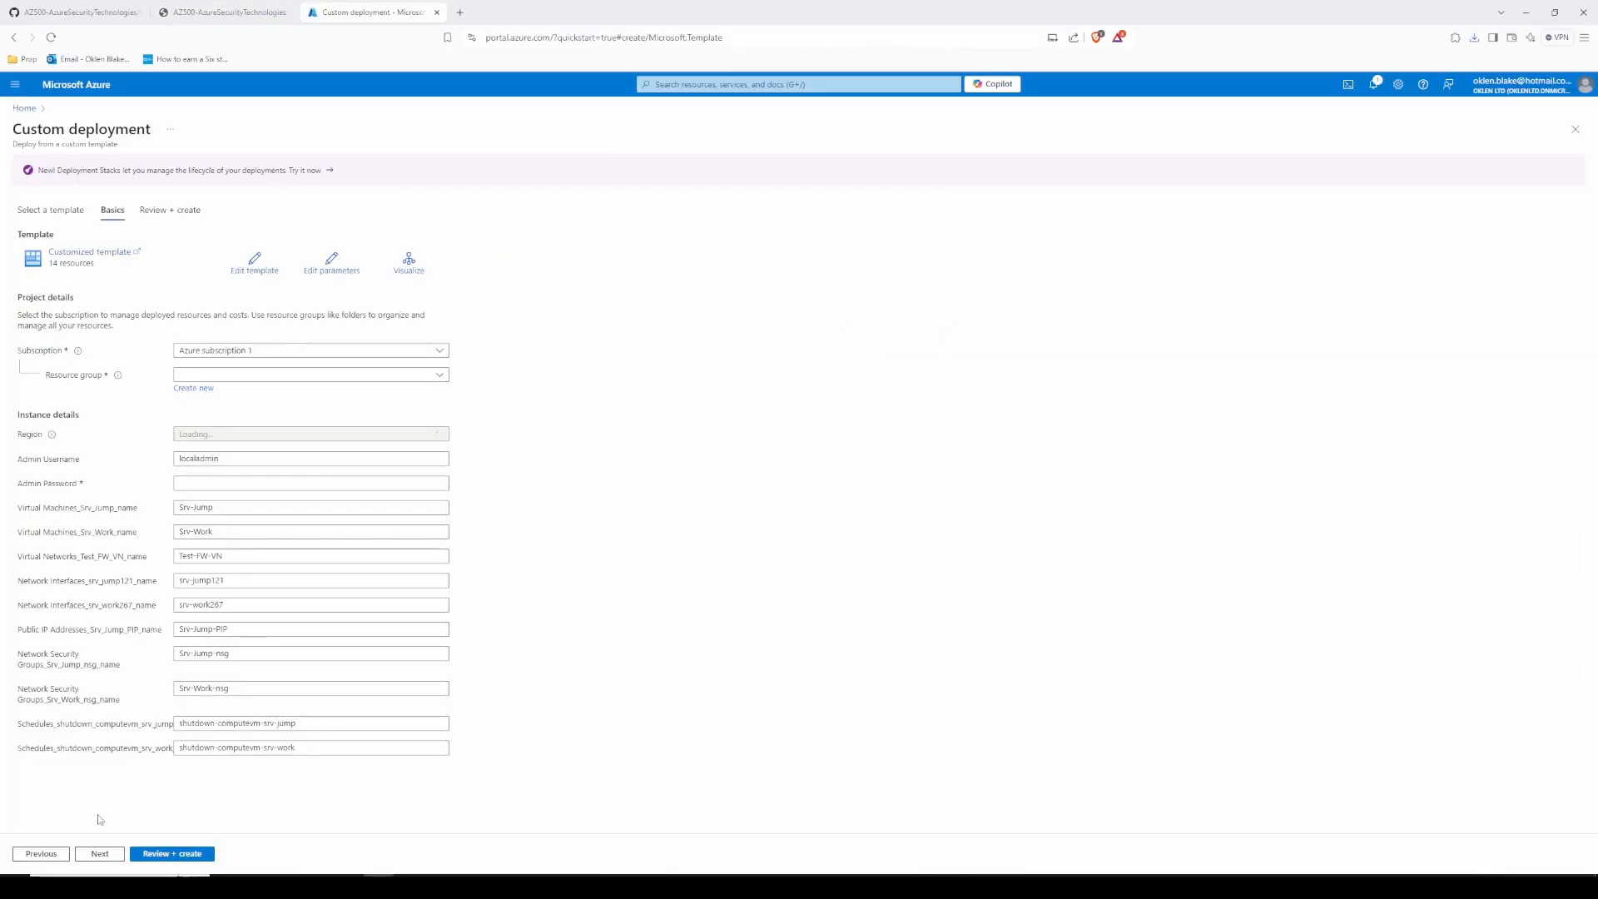
click(223, 11)
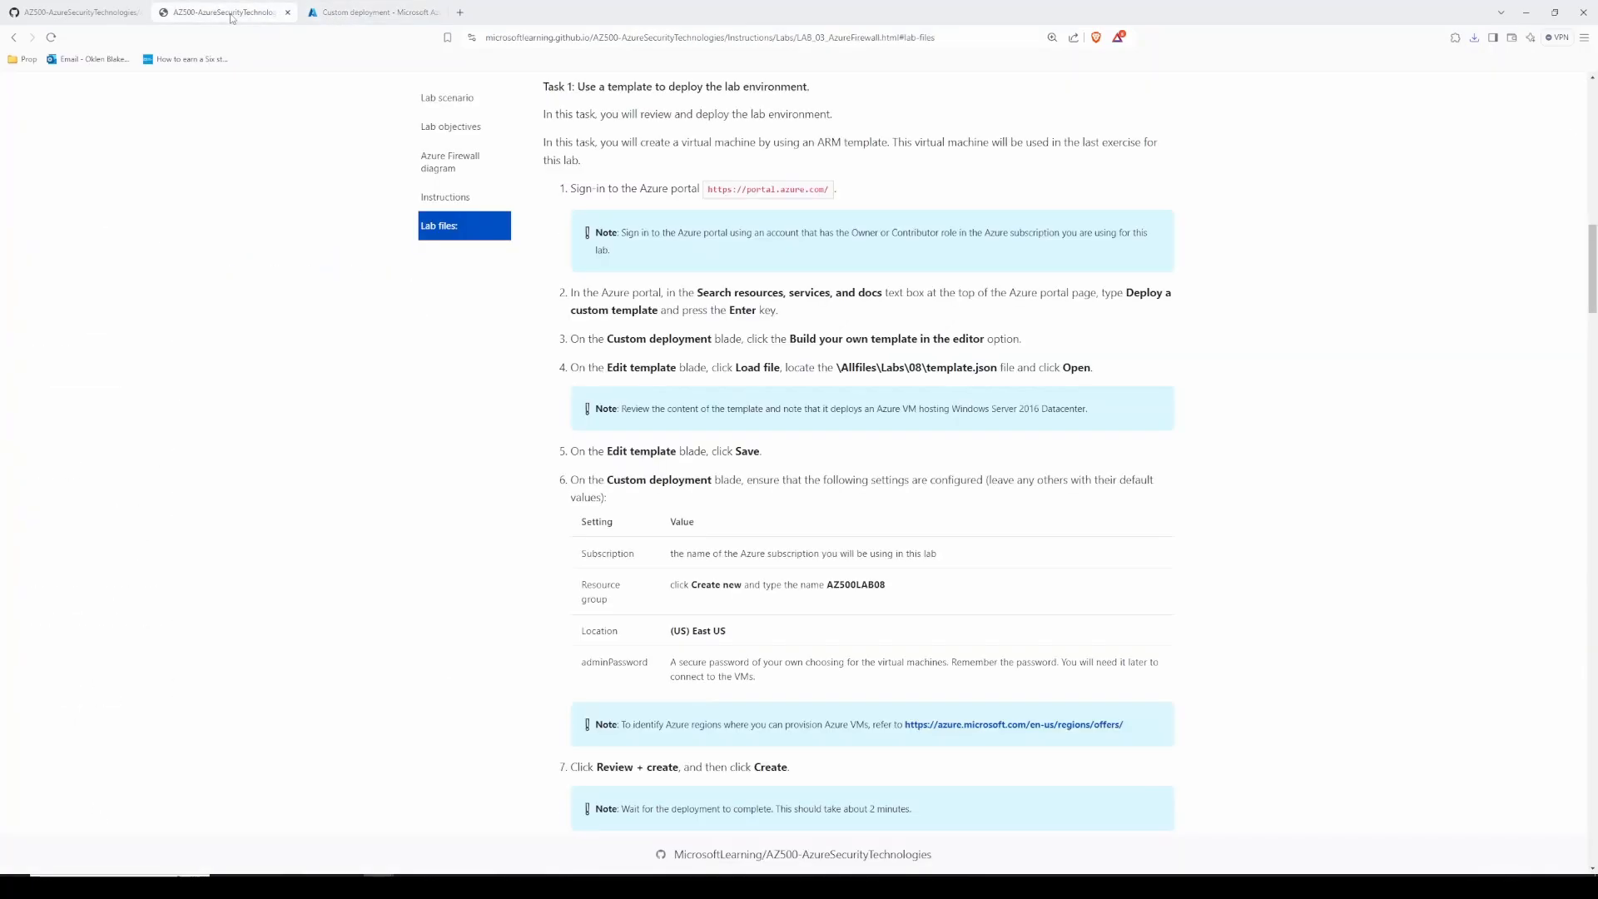
Step: Create a new resource group for the custom deployment, using the name AZ500LAB08 from the lab manual
scroll(658, 441, up, 2)
scroll(990, 547, down, 4)
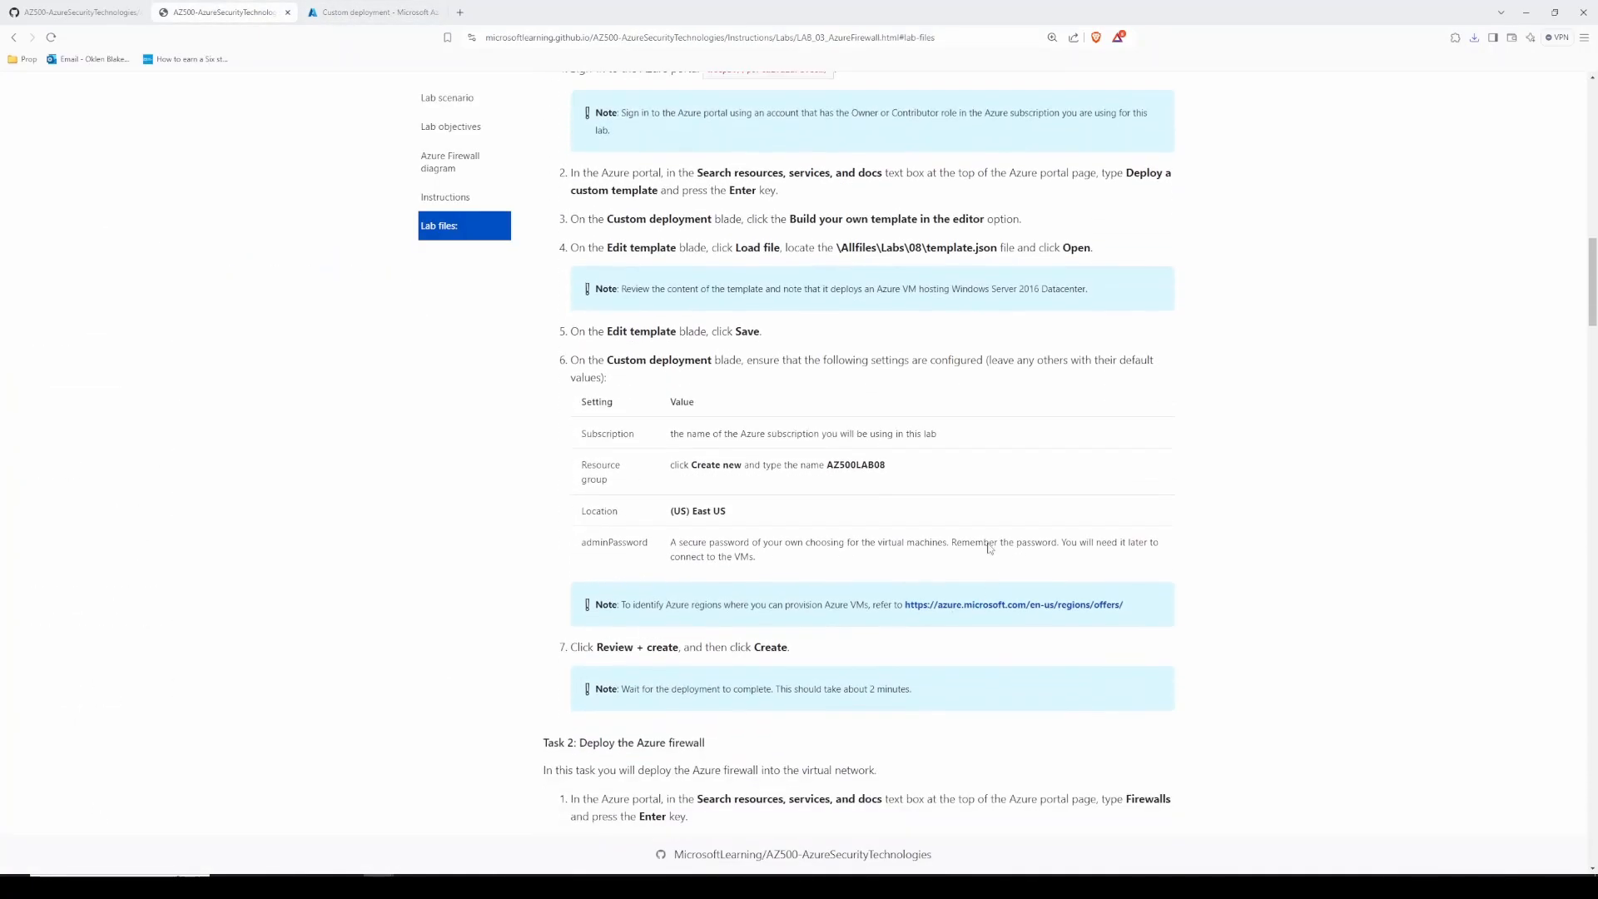
double_click(846, 463)
key(ctrl+c)
click(617, 533)
scroll(617, 533, down, 1)
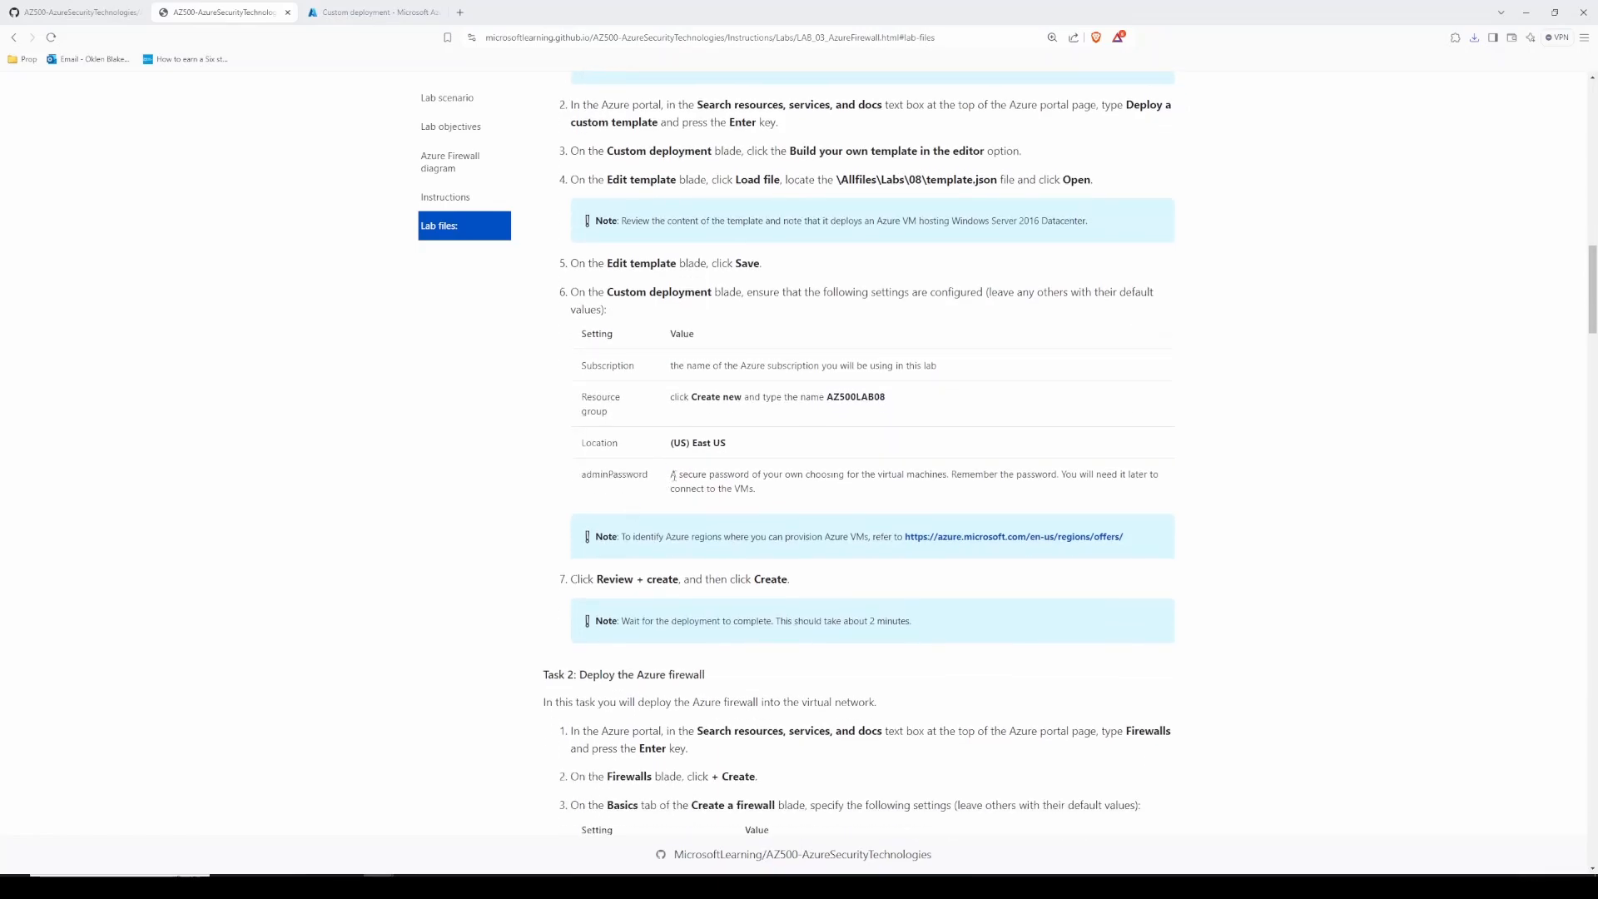
key(ctrl+Tab)
click(215, 376)
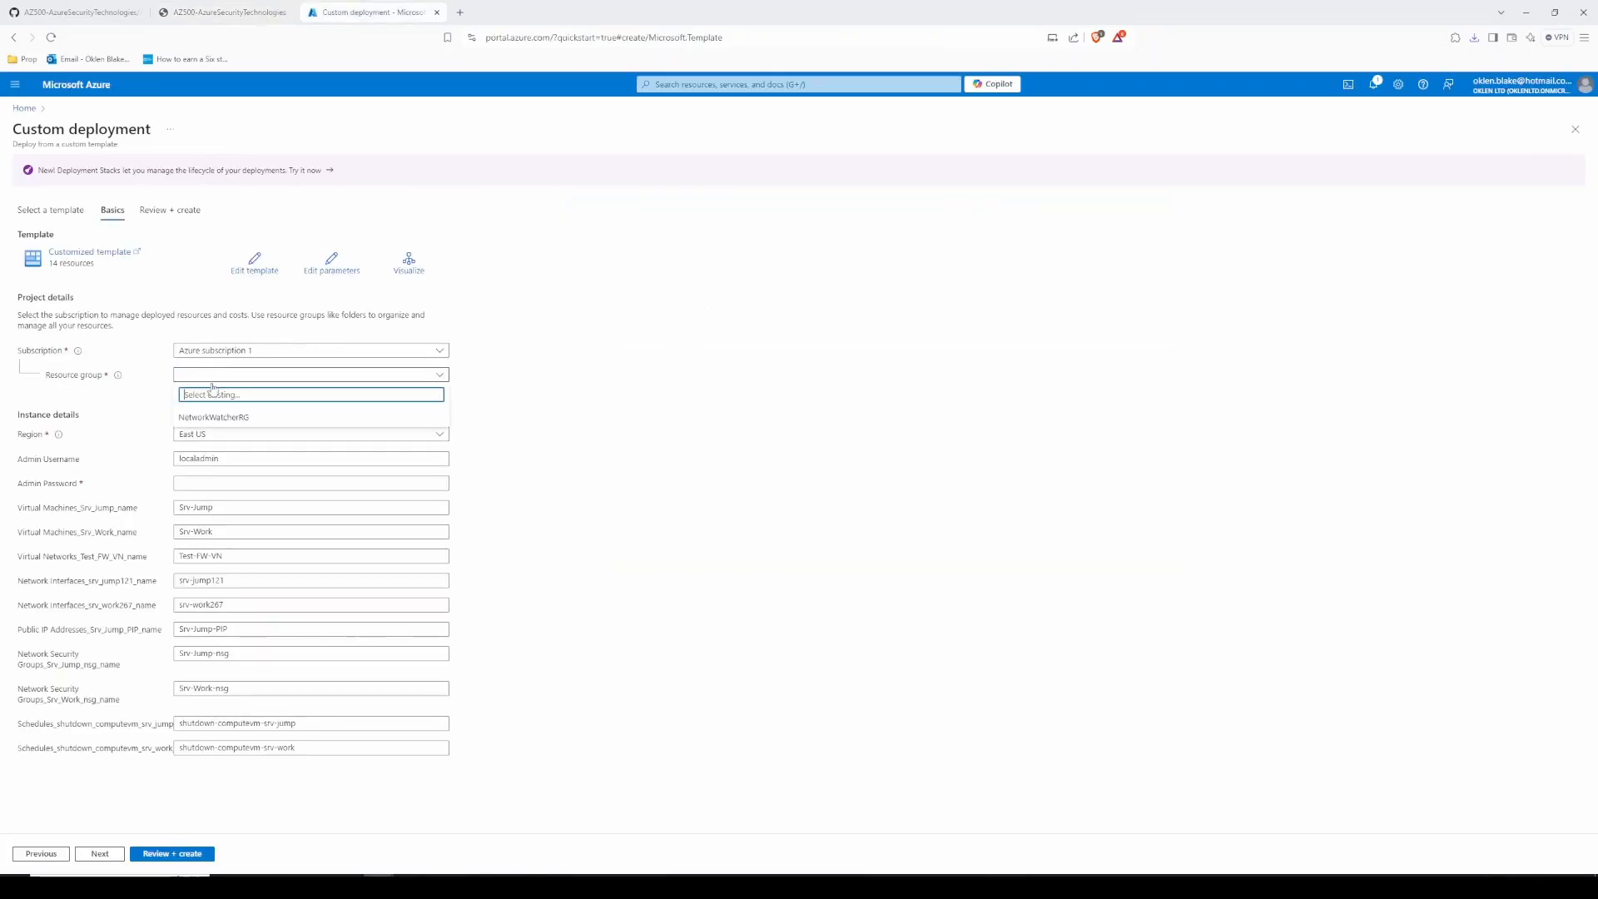
click(690, 442)
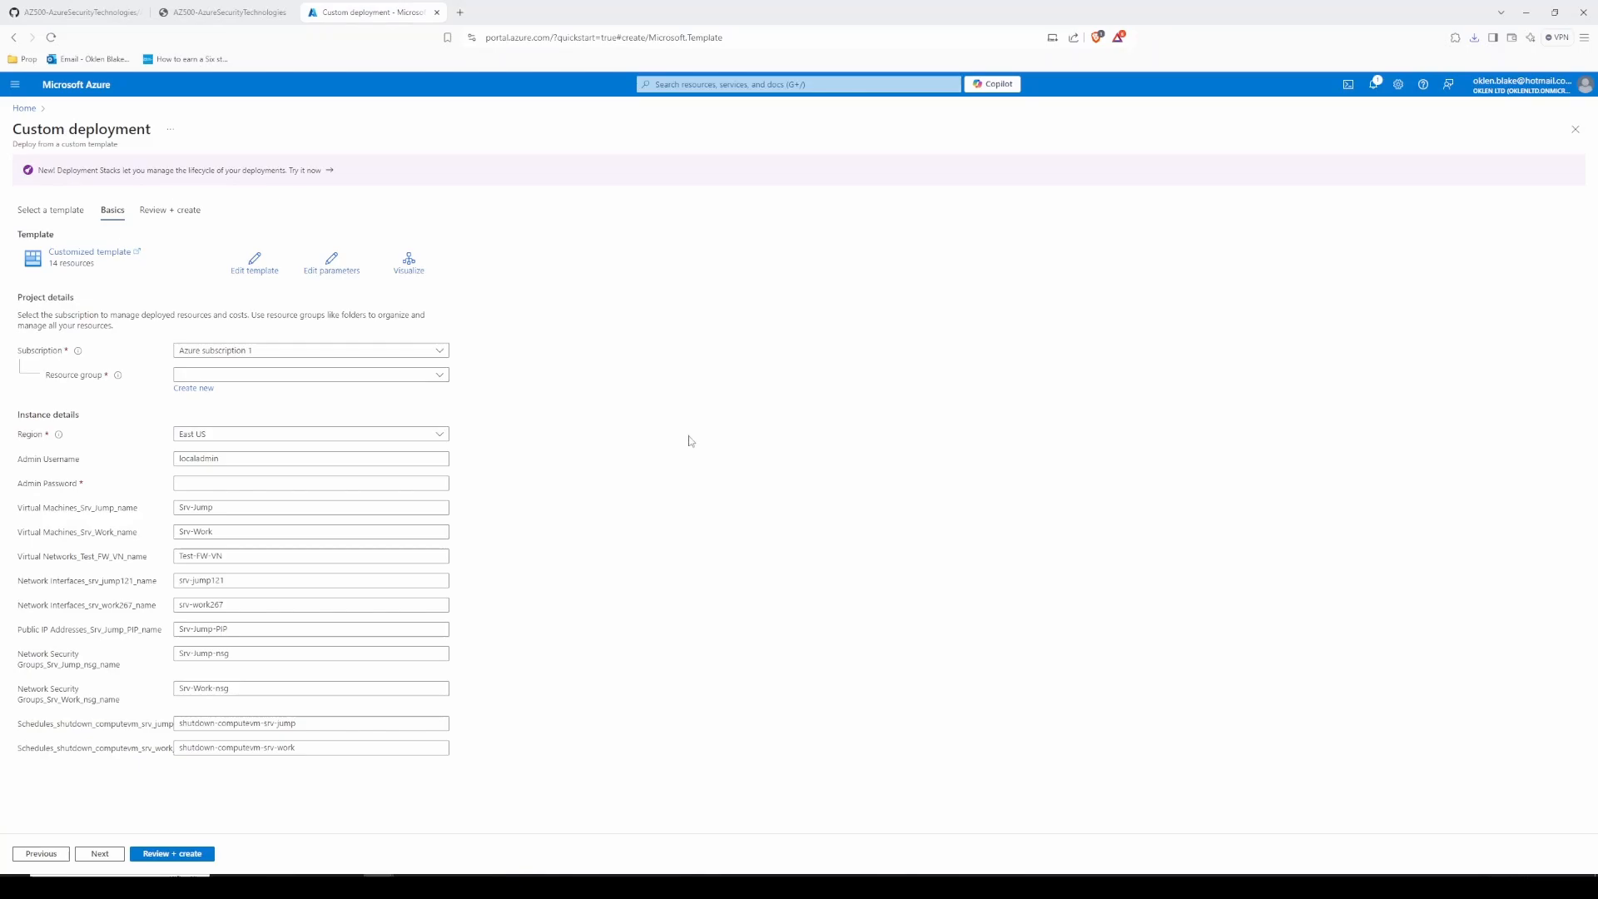
click(226, 388)
key(ctrl+v)
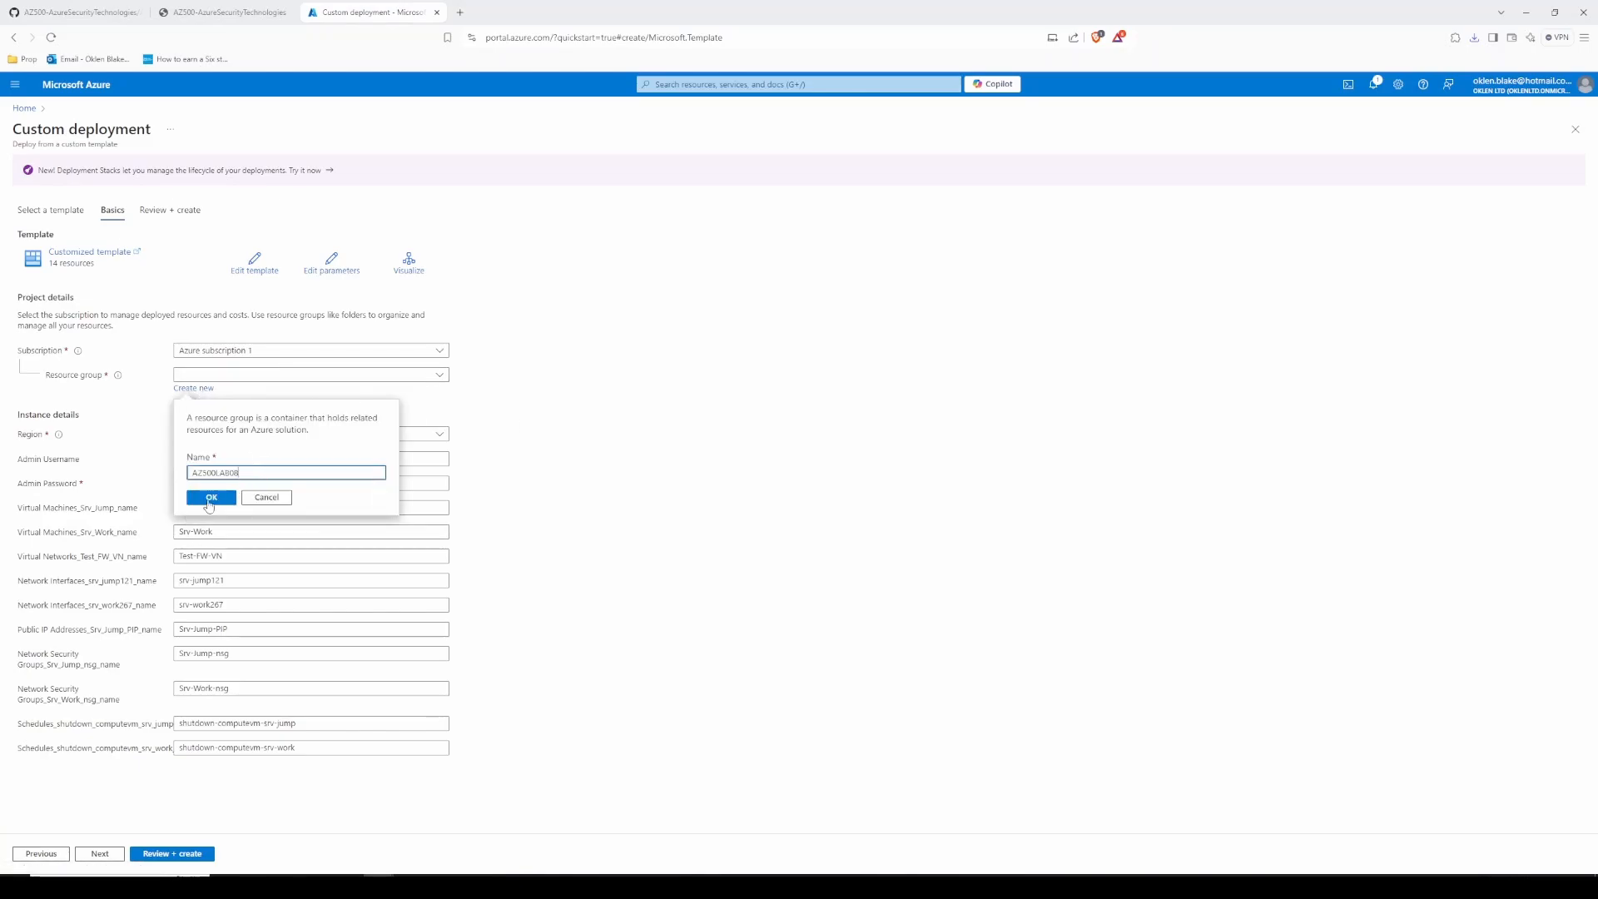
click(211, 497)
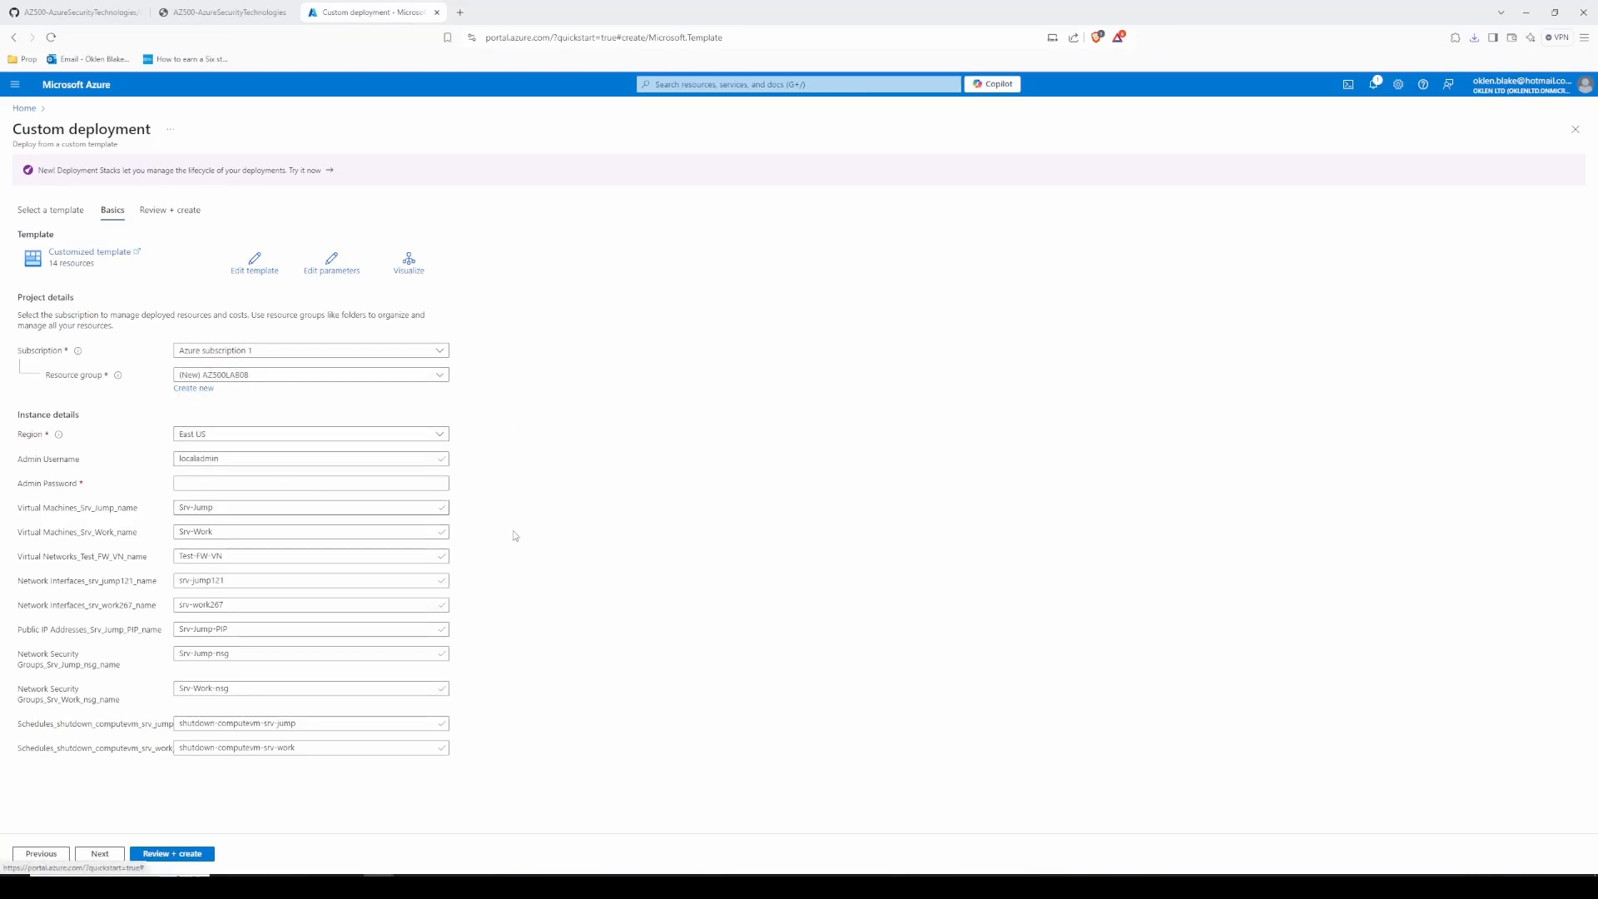
Step: Check the lab manual's adminPassword requirement and copy the lab password from the WordPad notes
click(273, 485)
click(225, 11)
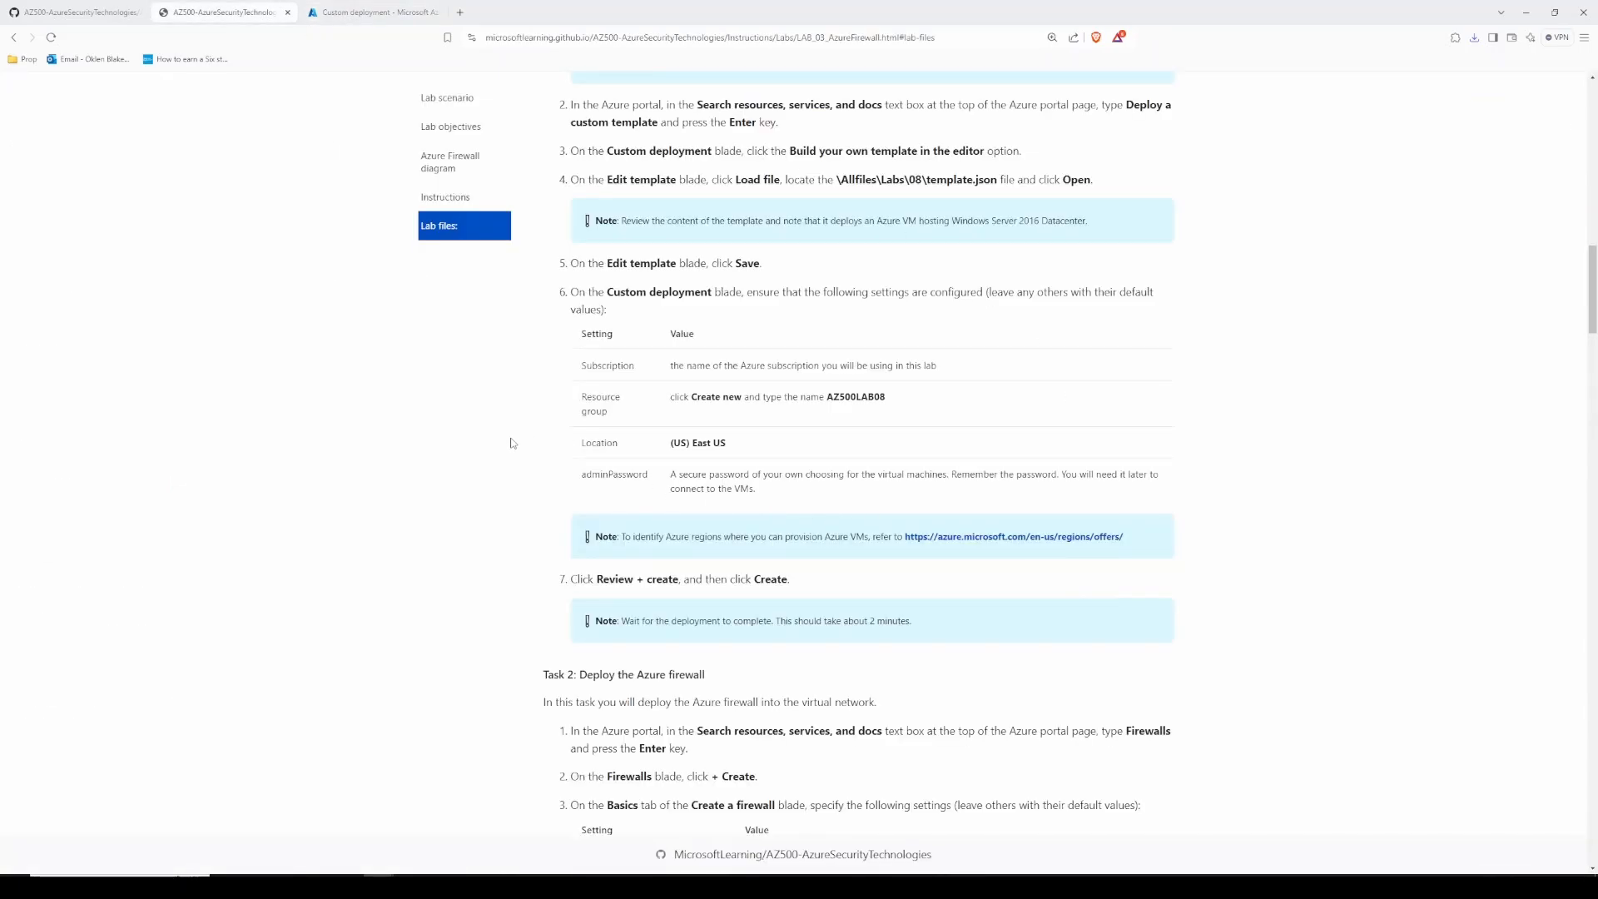
scroll(491, 497, down, 1)
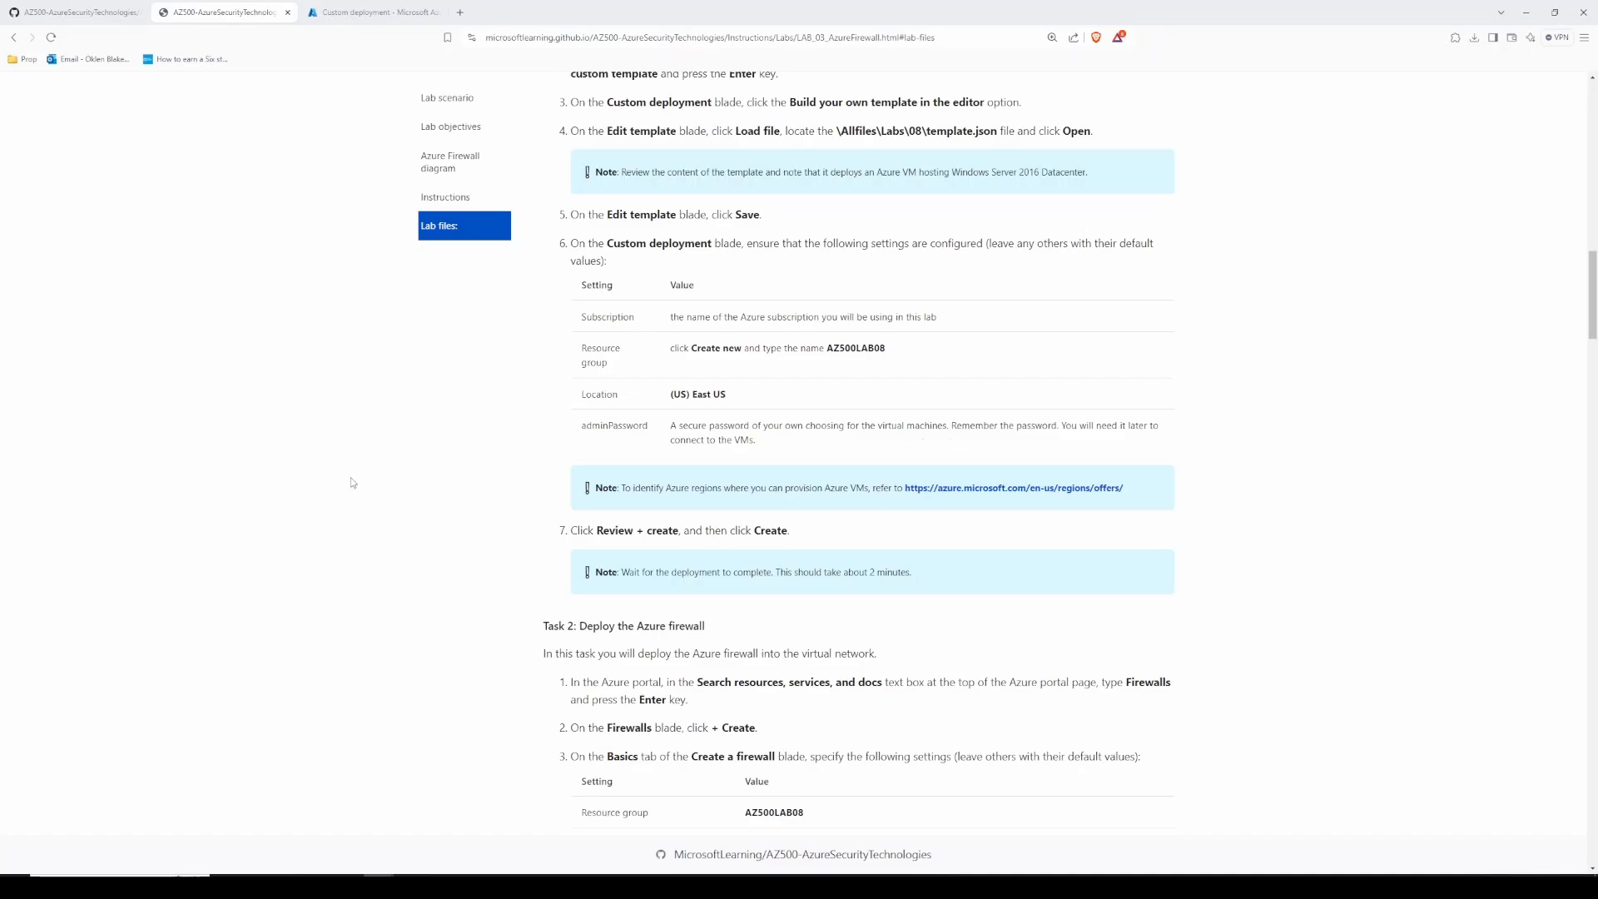
scroll(352, 540, down, 2)
scroll(824, 374, down, 3)
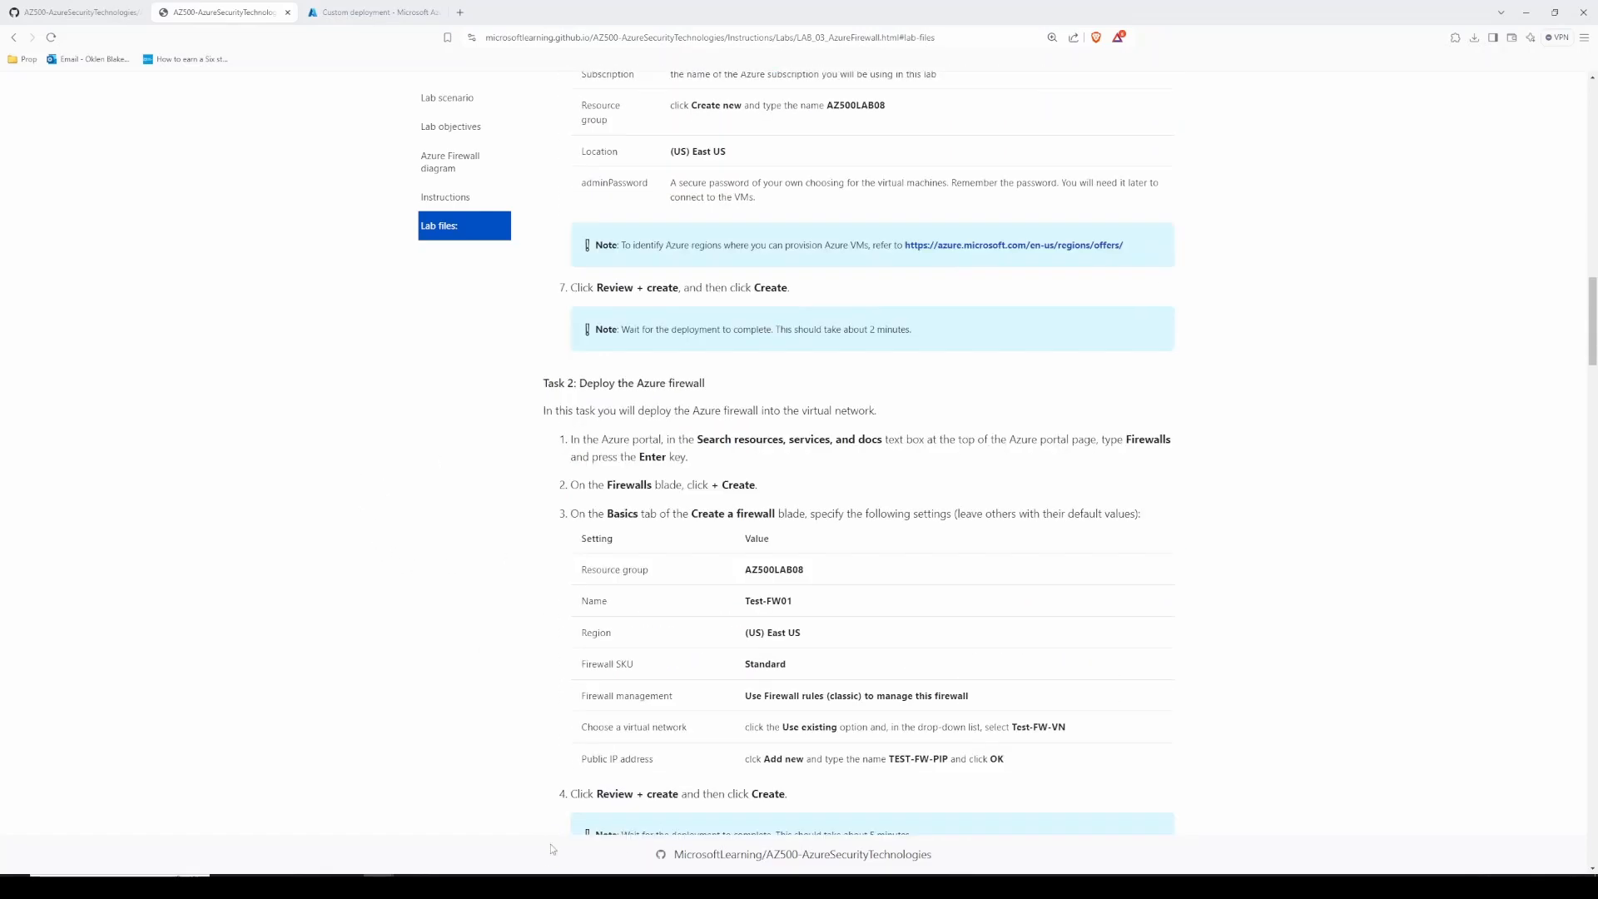
key(alt+Tab)
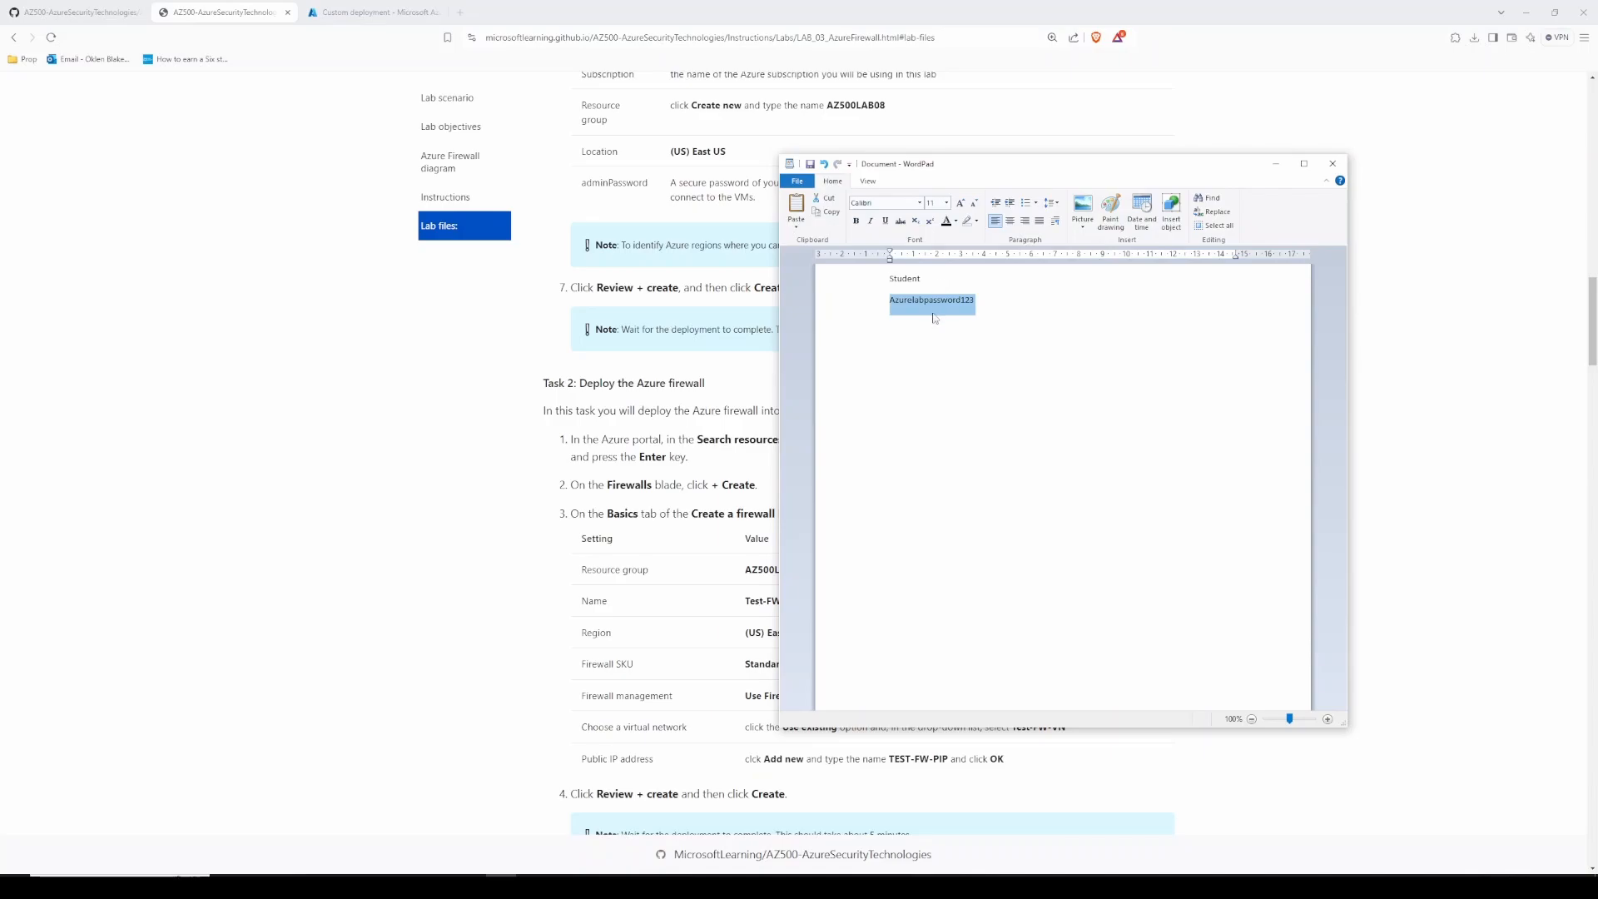
click(971, 291)
double_click(962, 301)
key(ctrl+c)
click(922, 421)
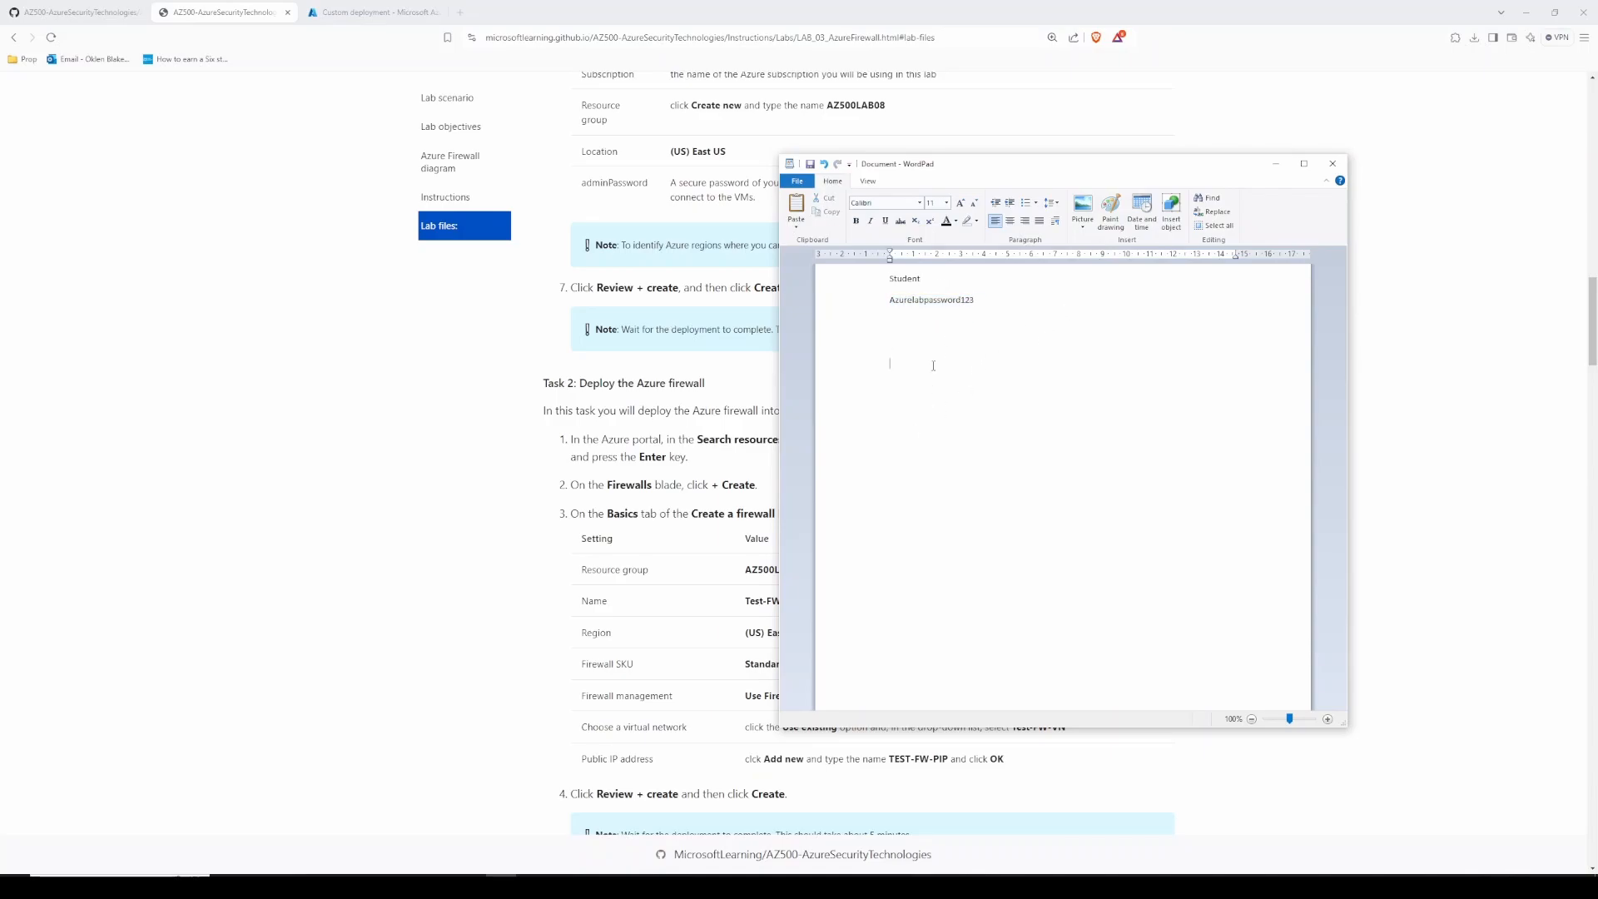
Step: Add the copied lab password on a new line of the WordPad notes
click(916, 432)
key(Return)
key(ctrl+v)
key(Return)
Step: Enter the admin password in the Azure portal's custom deployment form and proceed to its review
click(406, 10)
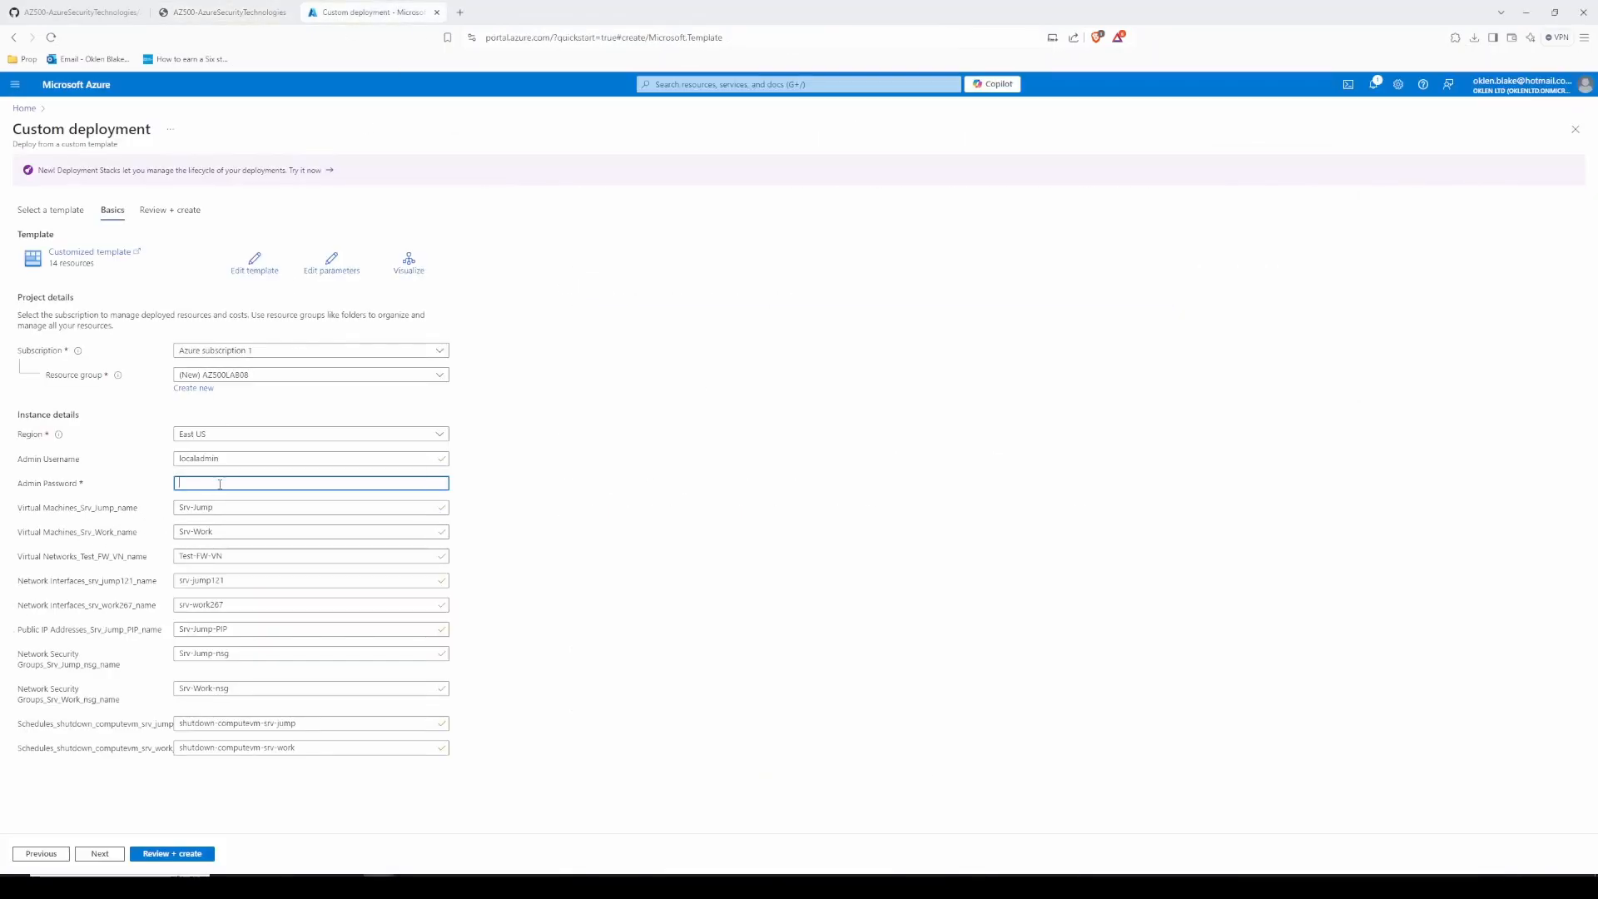
key(ctrl+v)
click(153, 854)
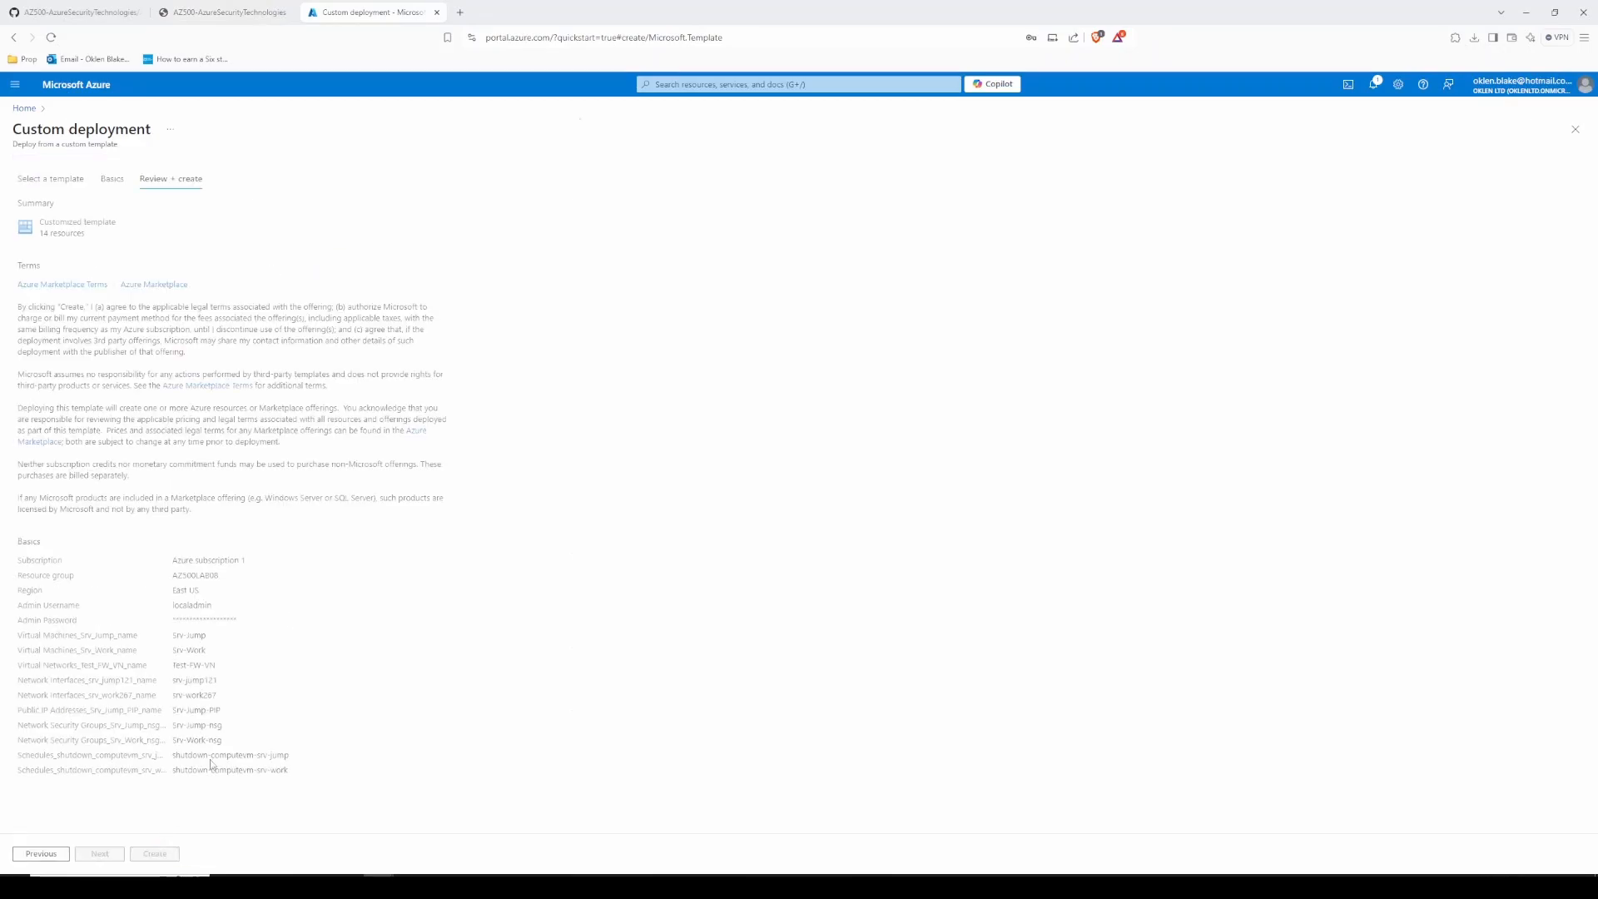
Step: Look up the first Task 2 instruction in the lab manual and create the custom deployment, without saving the password in the browser
click(225, 12)
scroll(593, 416, down, 2)
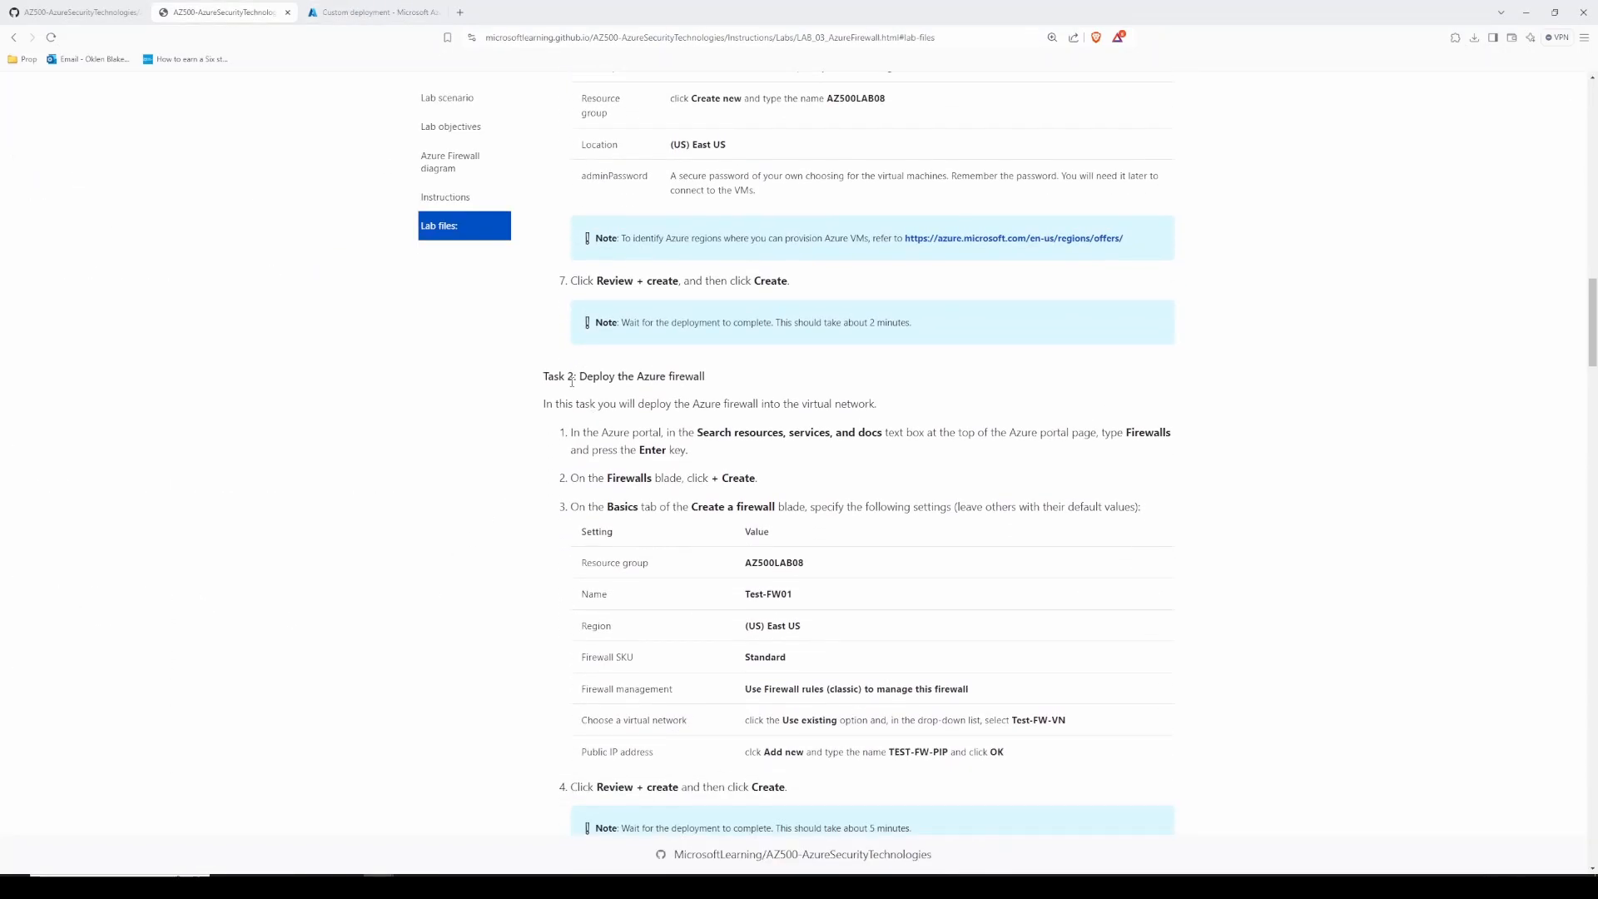
double_click(1151, 435)
scroll(386, 521, down, 1)
click(324, 8)
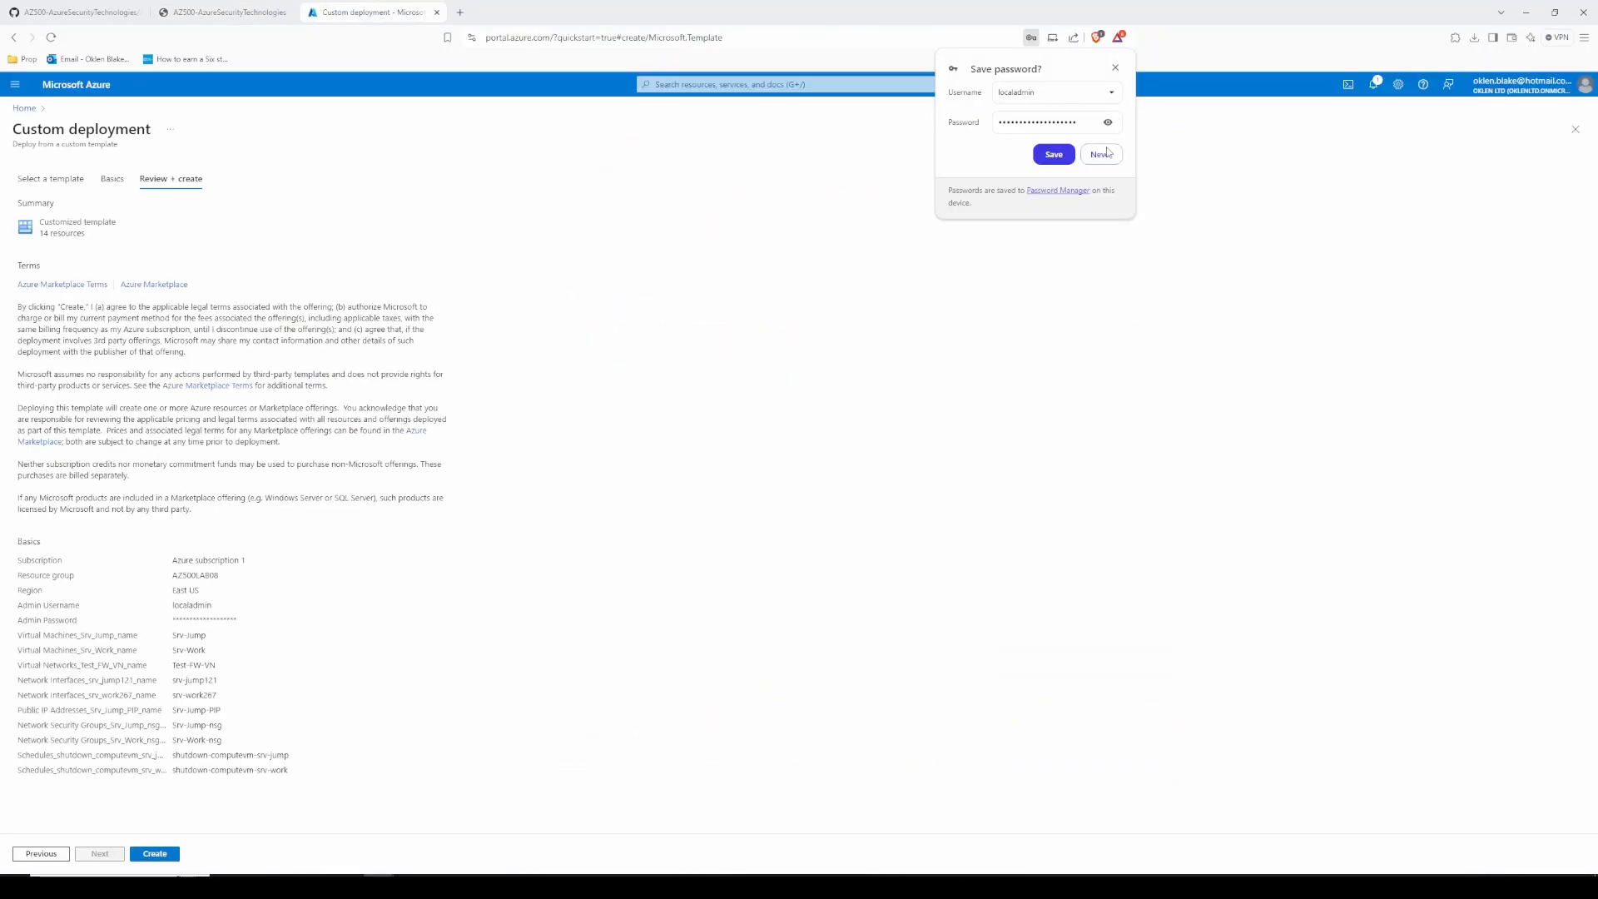
click(1115, 68)
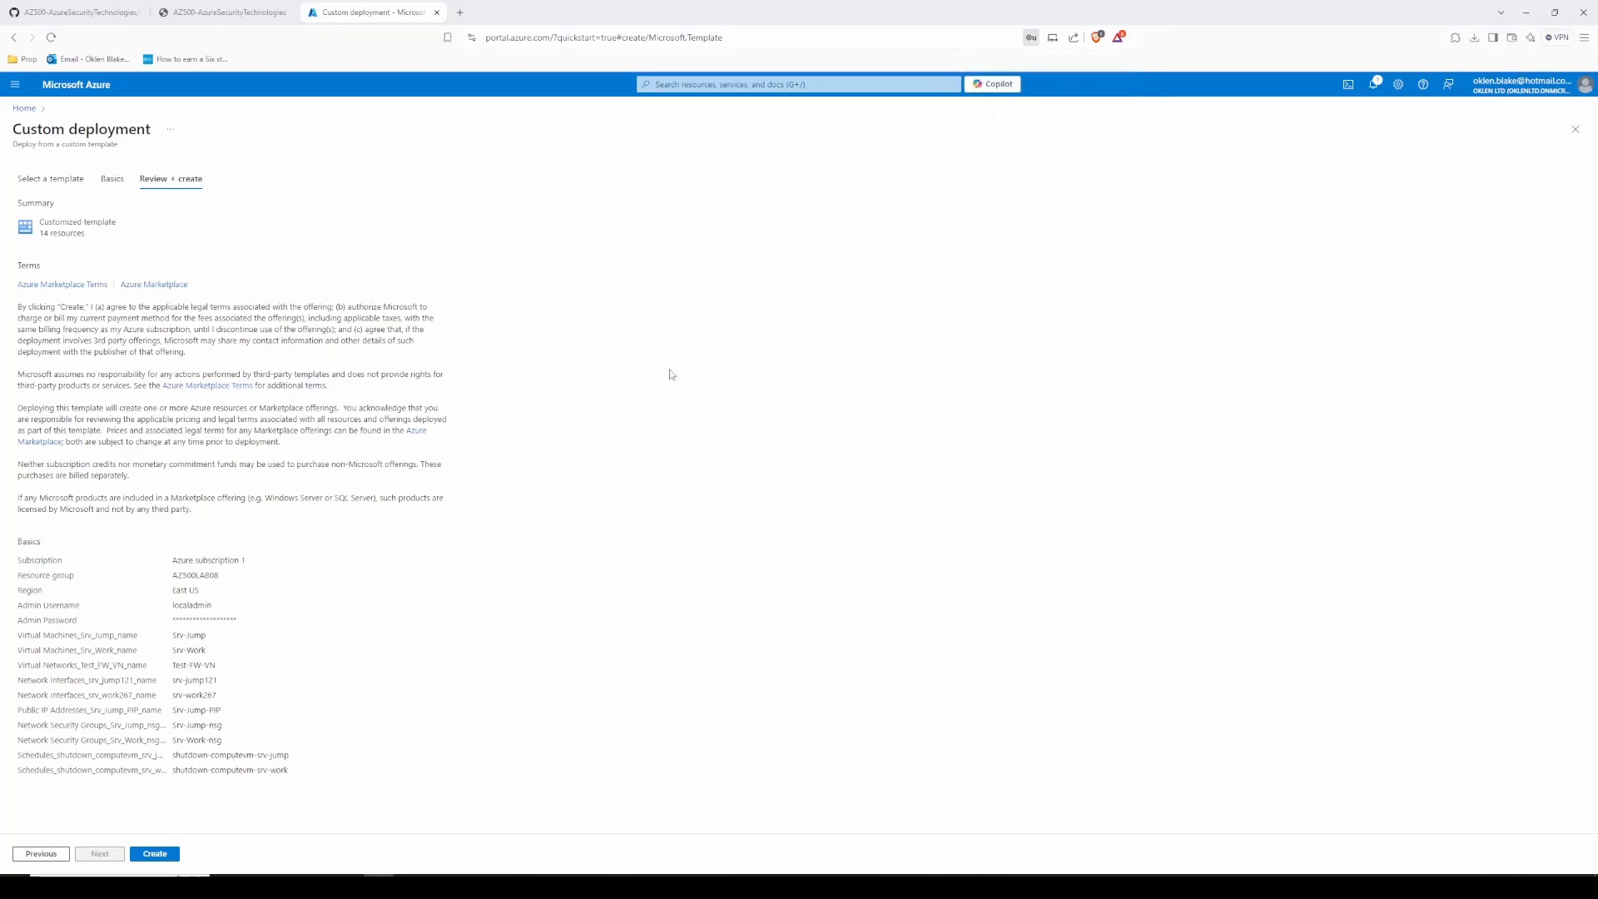
click(155, 853)
Step: Search the portal for Firewall and open the Firewalls service
click(733, 84)
text(Firewall)
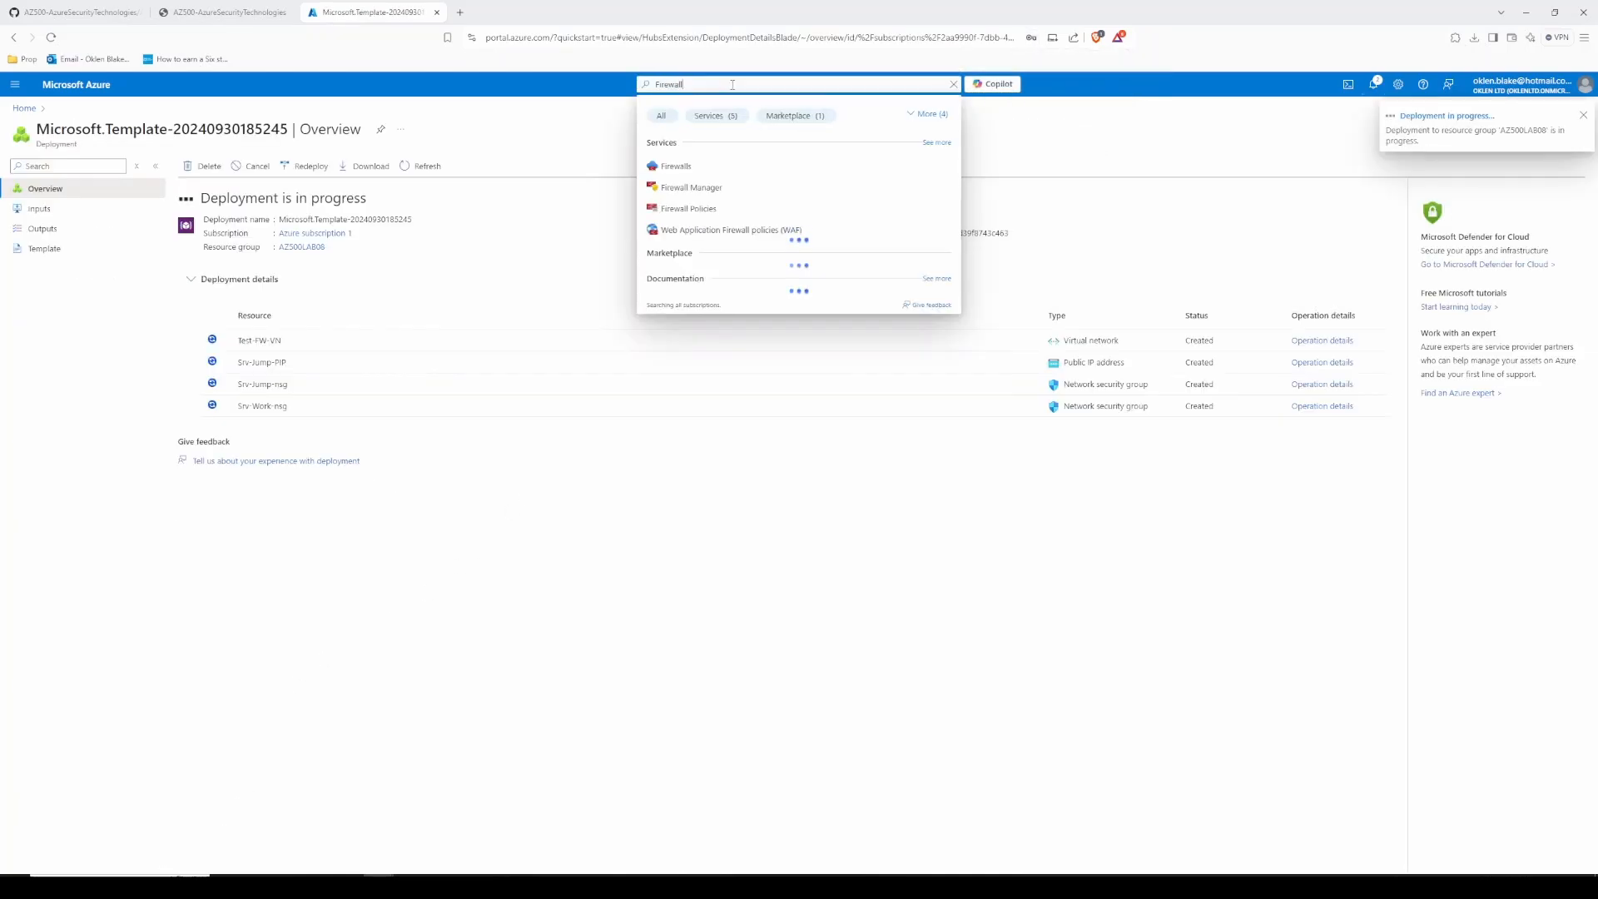
click(671, 166)
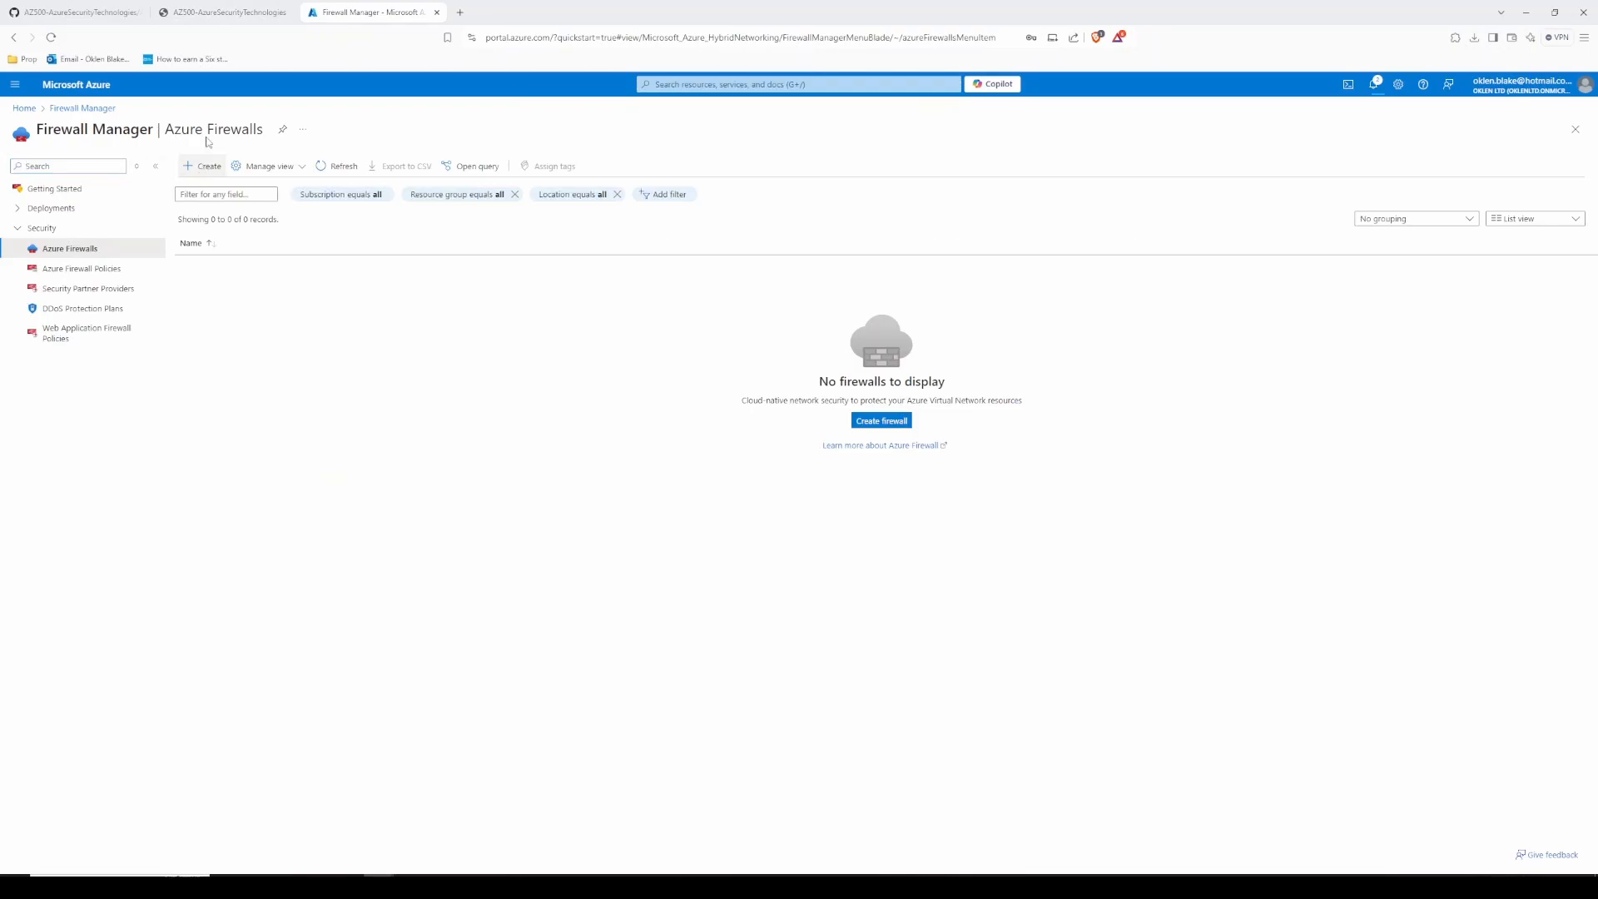
Step: Assign the new firewall to resource group AZ500LAB08 and name it Test-FW01 as given in the lab manual
click(257, 14)
double_click(768, 431)
key(ctrl+c)
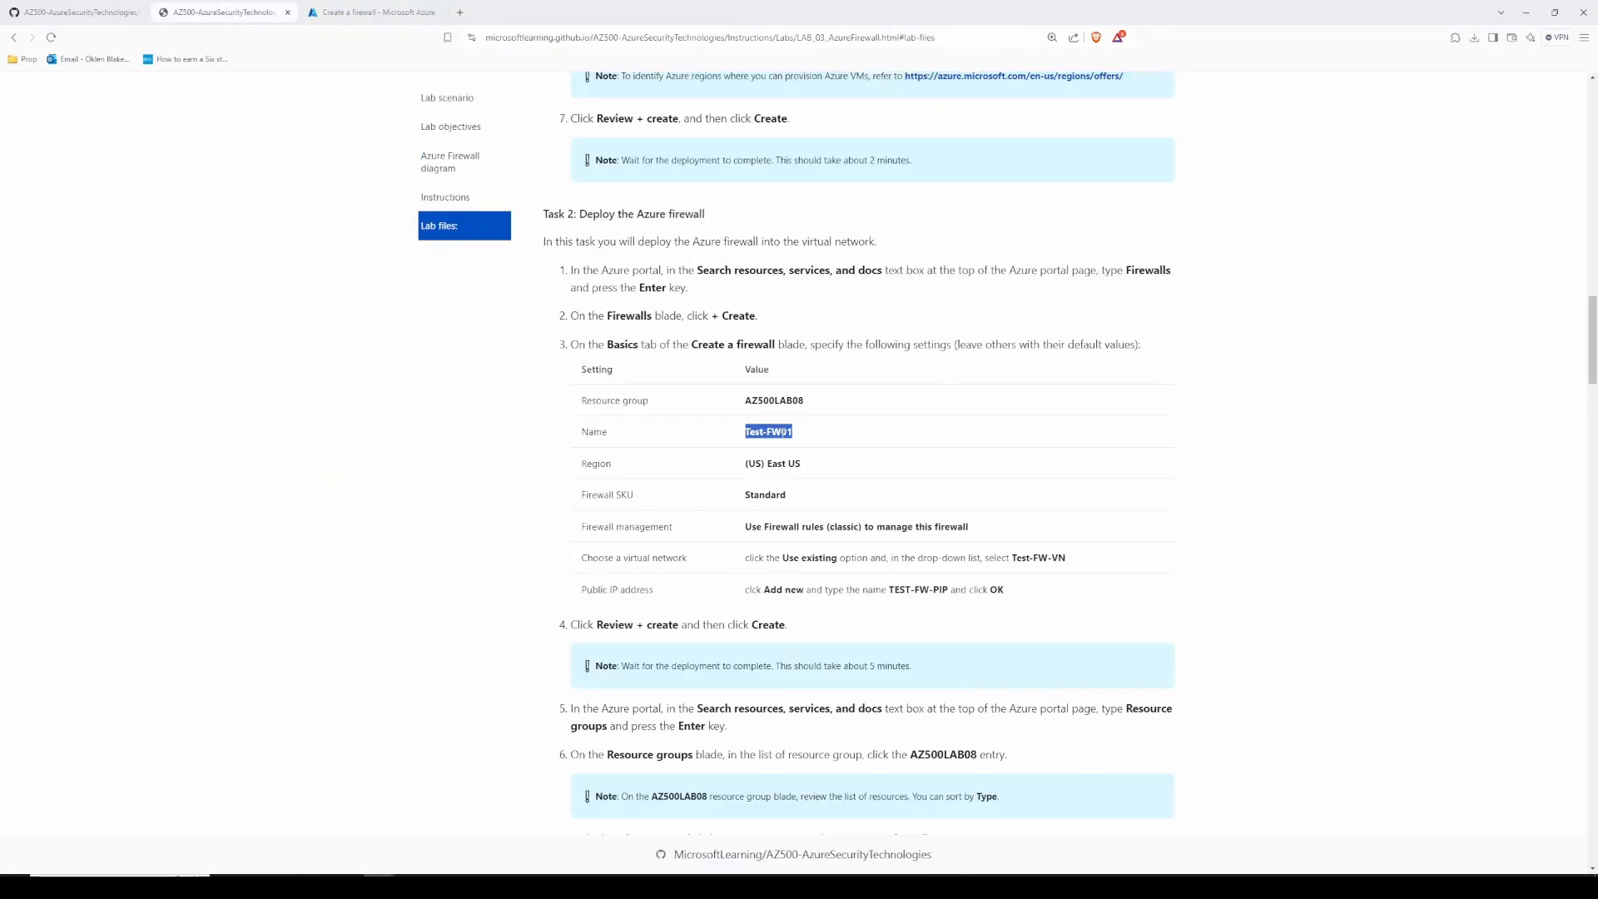
click(331, 8)
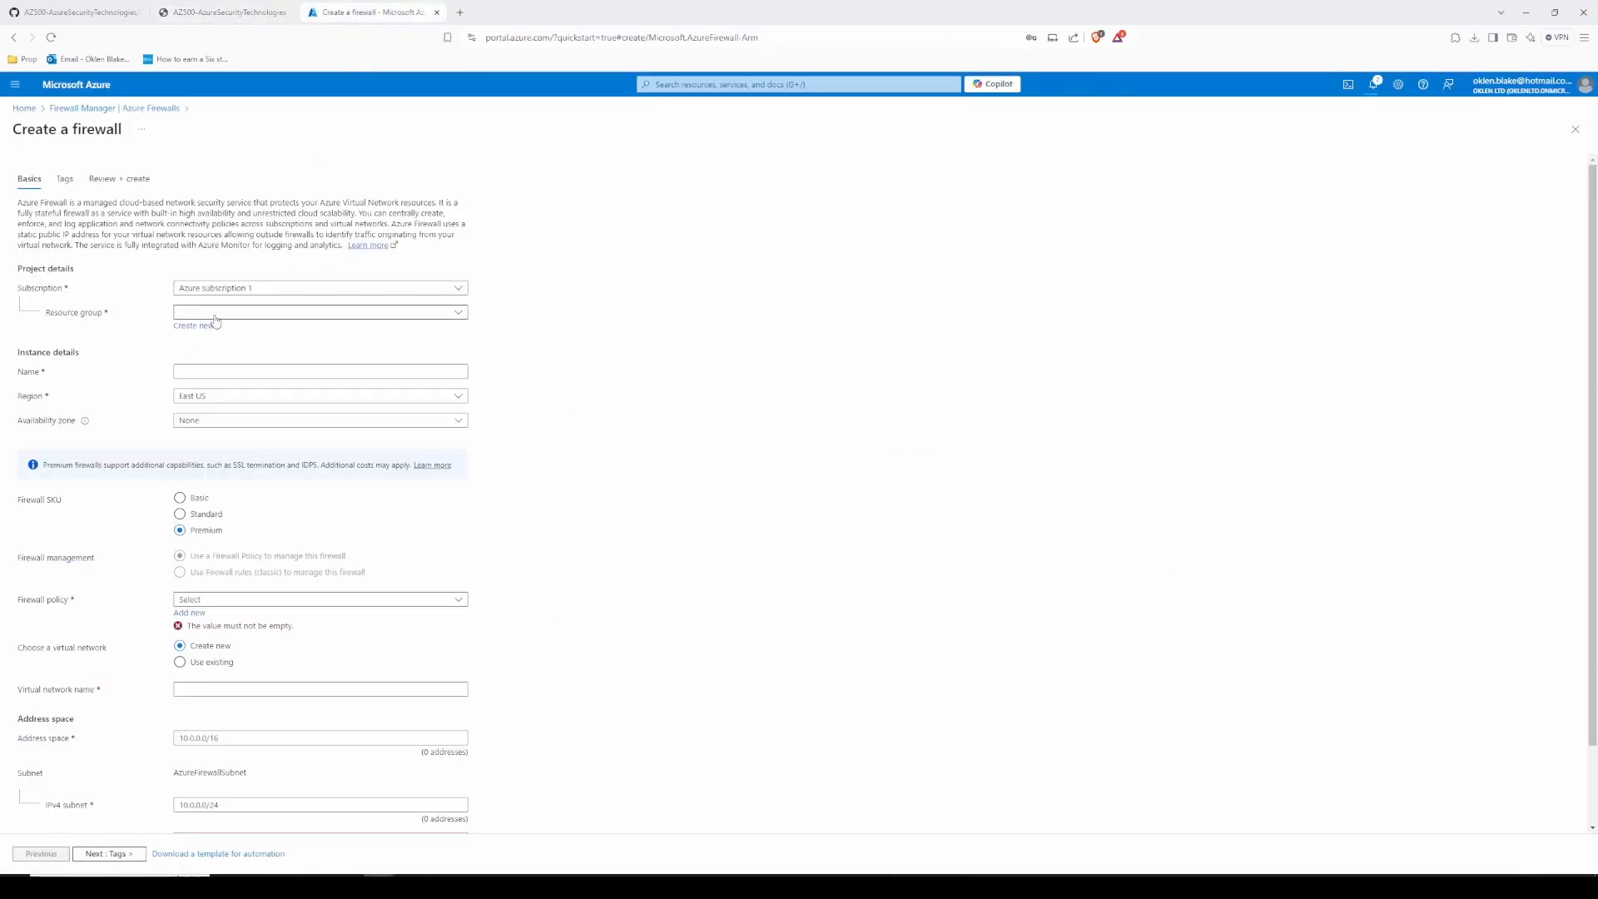
click(214, 314)
click(204, 354)
click(192, 372)
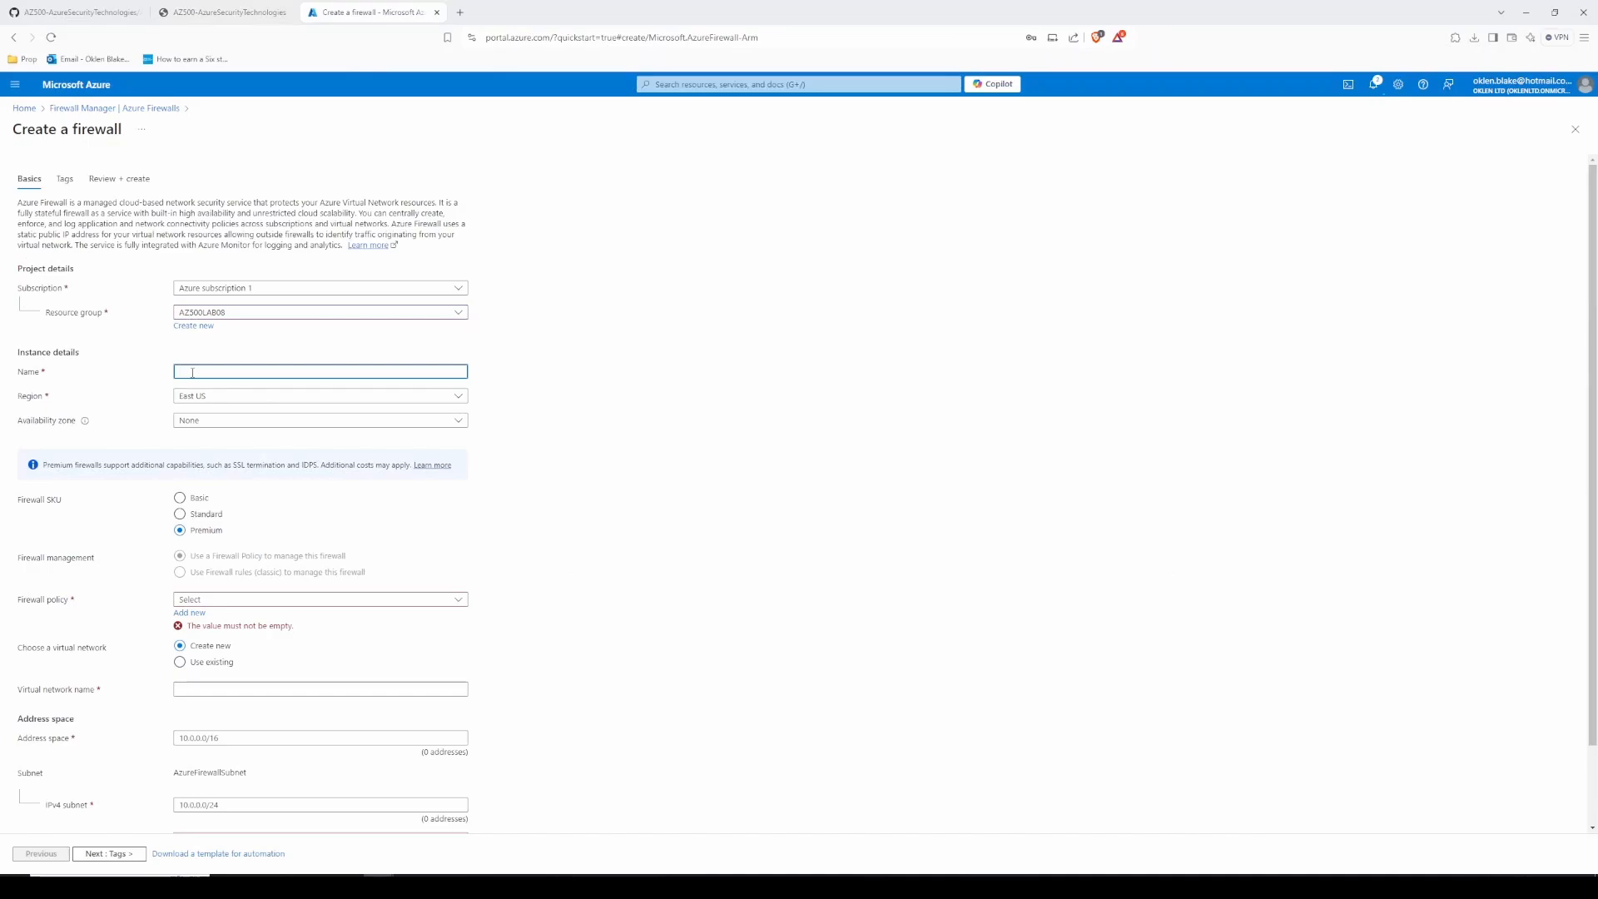
key(ctrl+v)
click(215, 426)
click(583, 475)
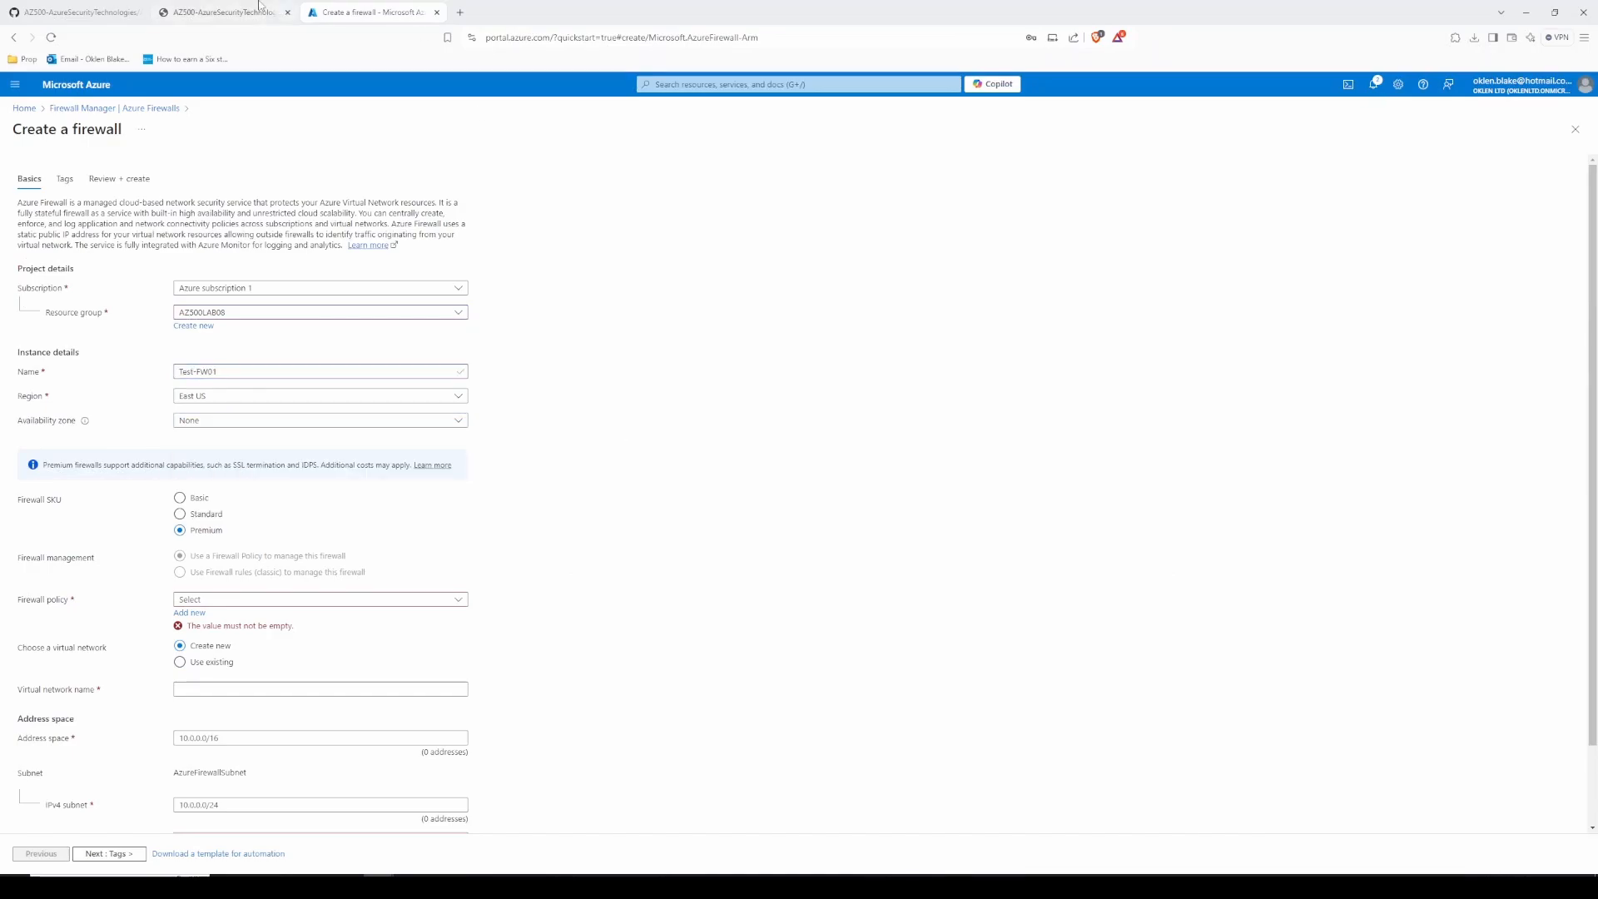
Step: Set the firewall SKU to Standard, following the lab manual's settings
click(260, 8)
scroll(474, 577, down, 1)
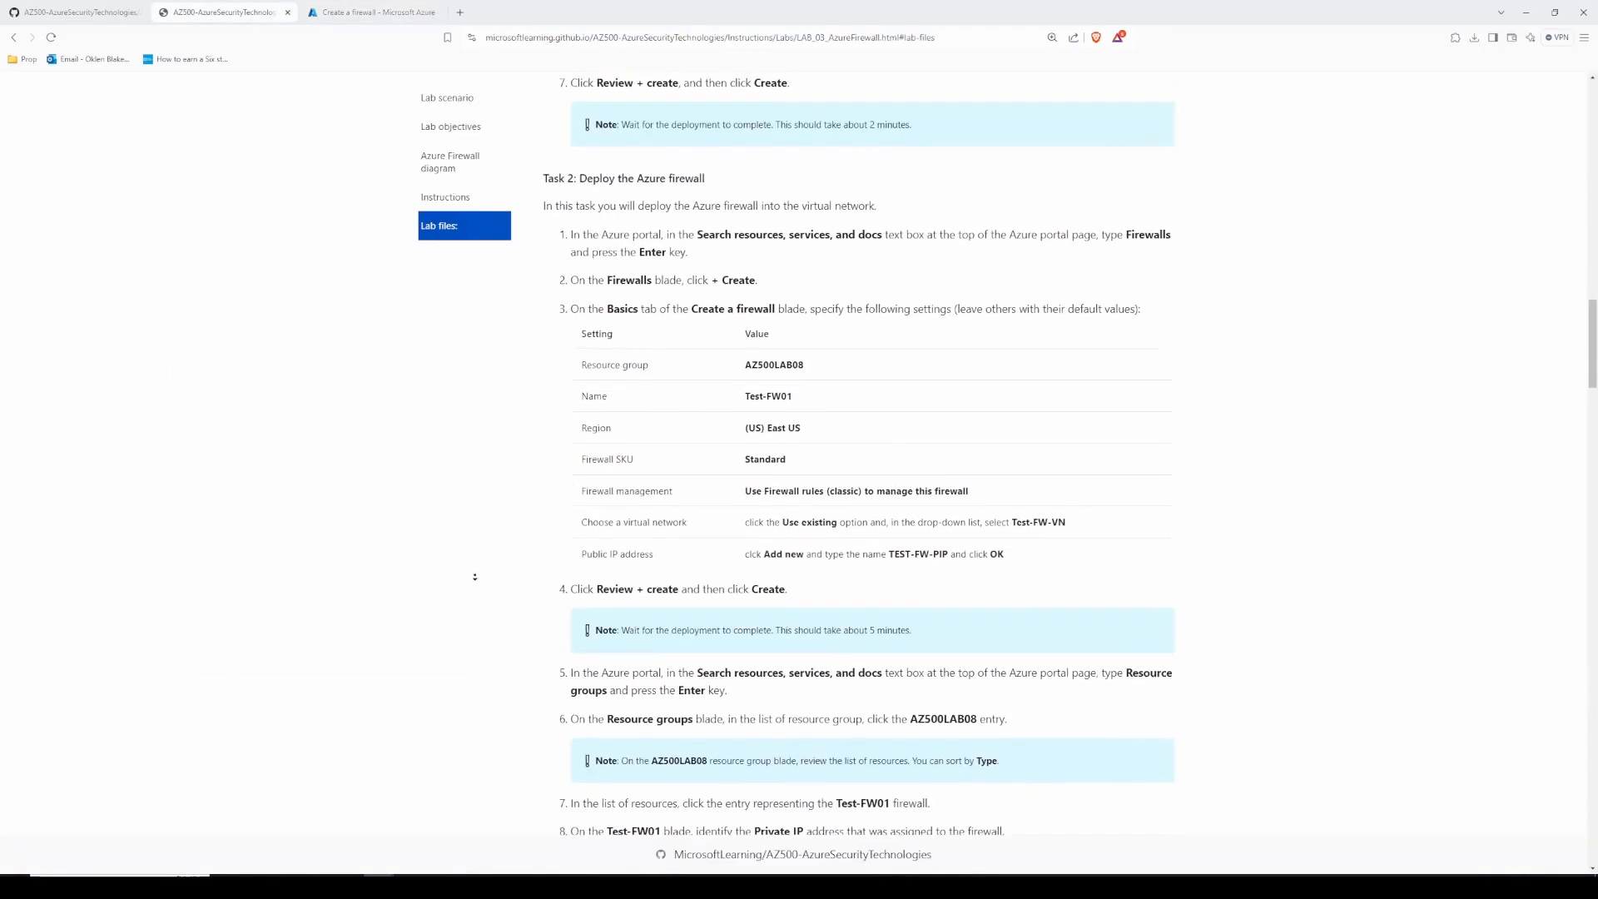
scroll(475, 577, down, 1)
key(ctrl+Tab)
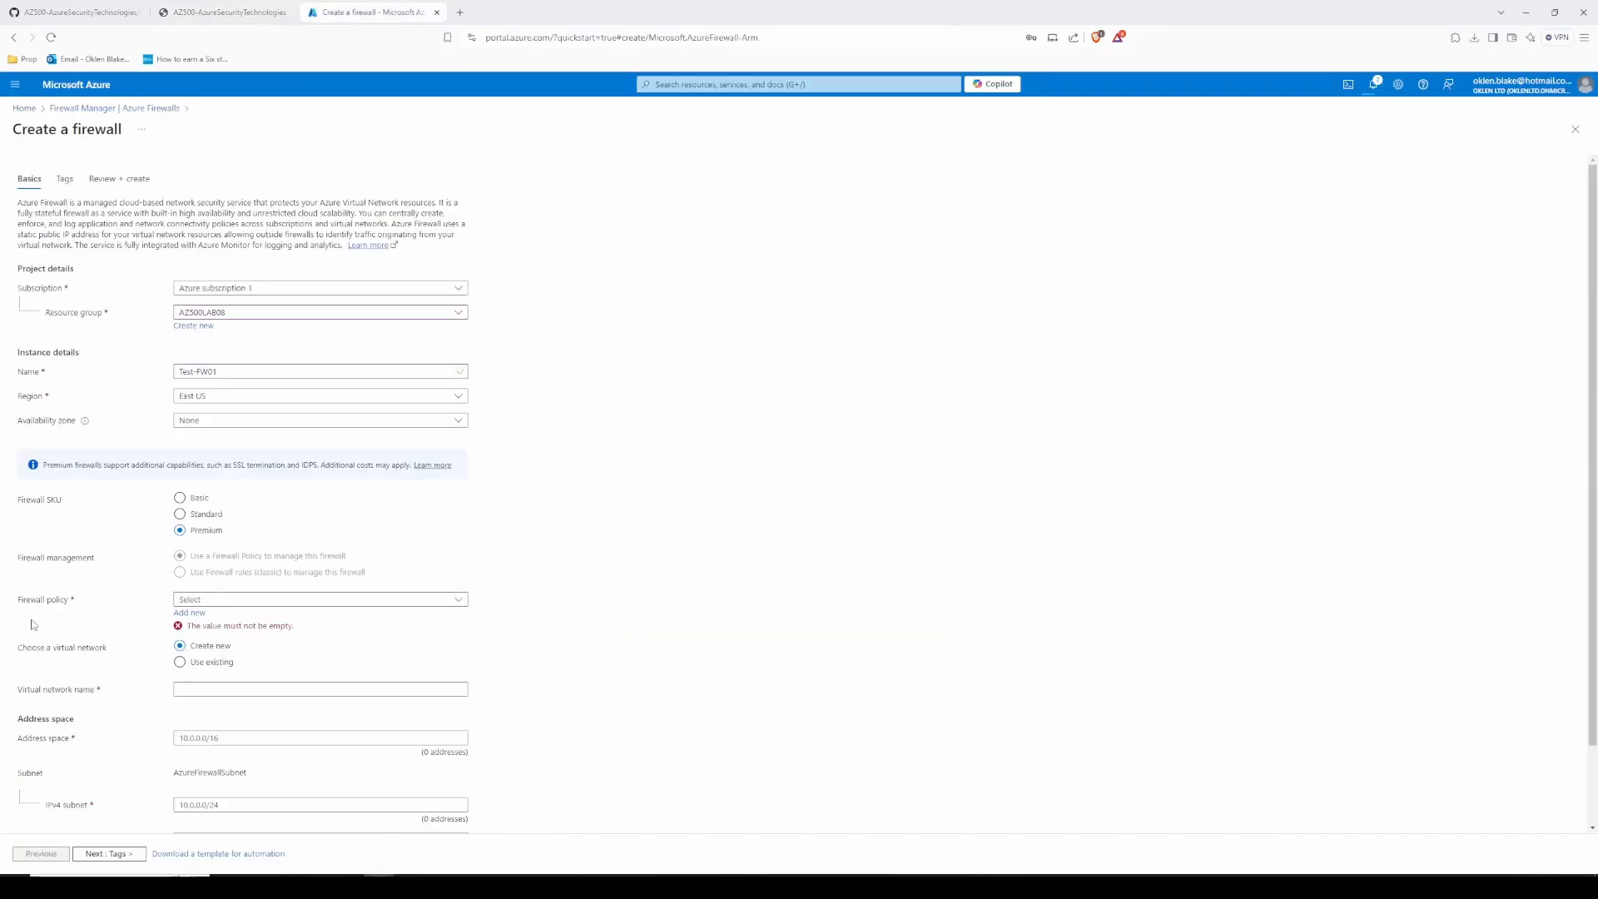
click(180, 514)
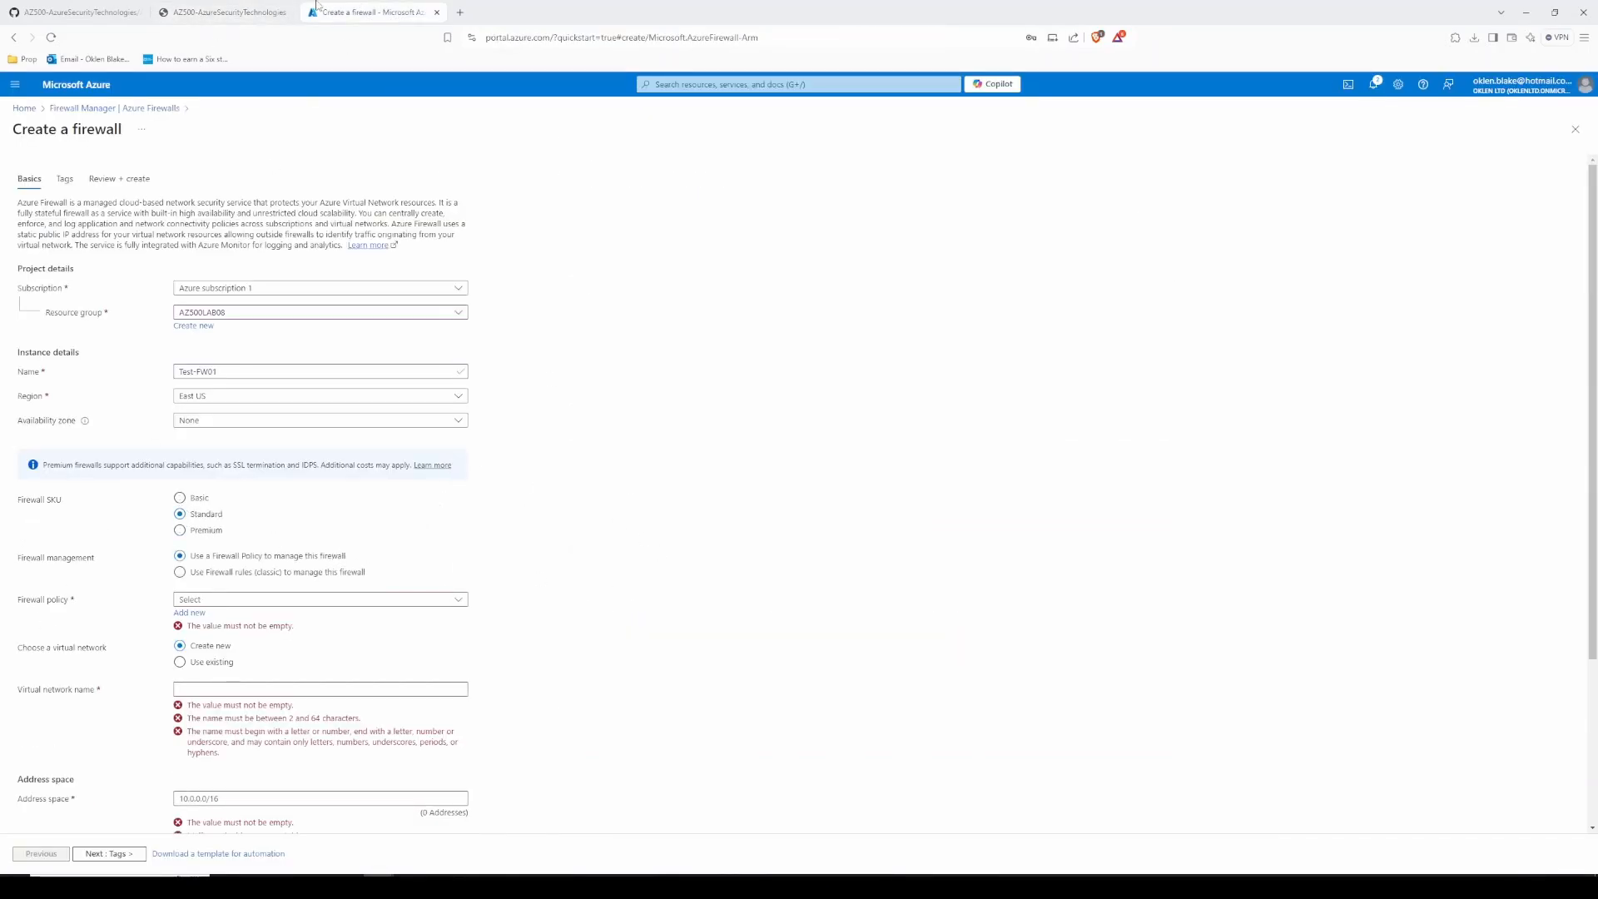
Step: Choose Firewall rules (classic) as the firewall management and use the existing virtual network Test-FW-VN, as the manual specifies
click(271, 9)
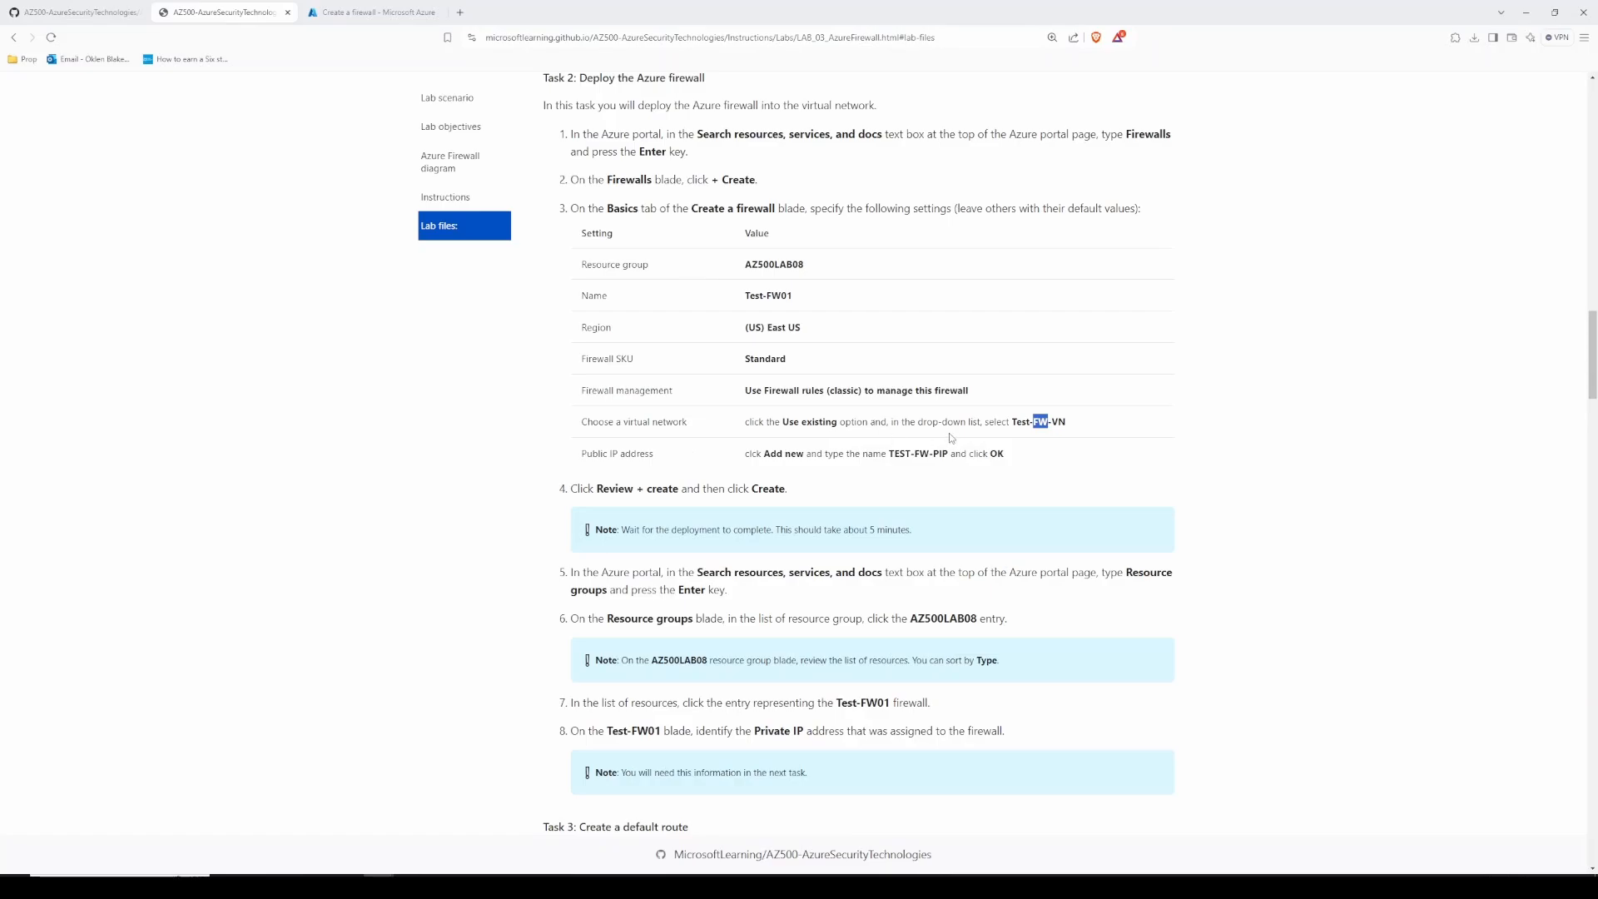
drag(1015, 419, 1075, 426)
click(369, 10)
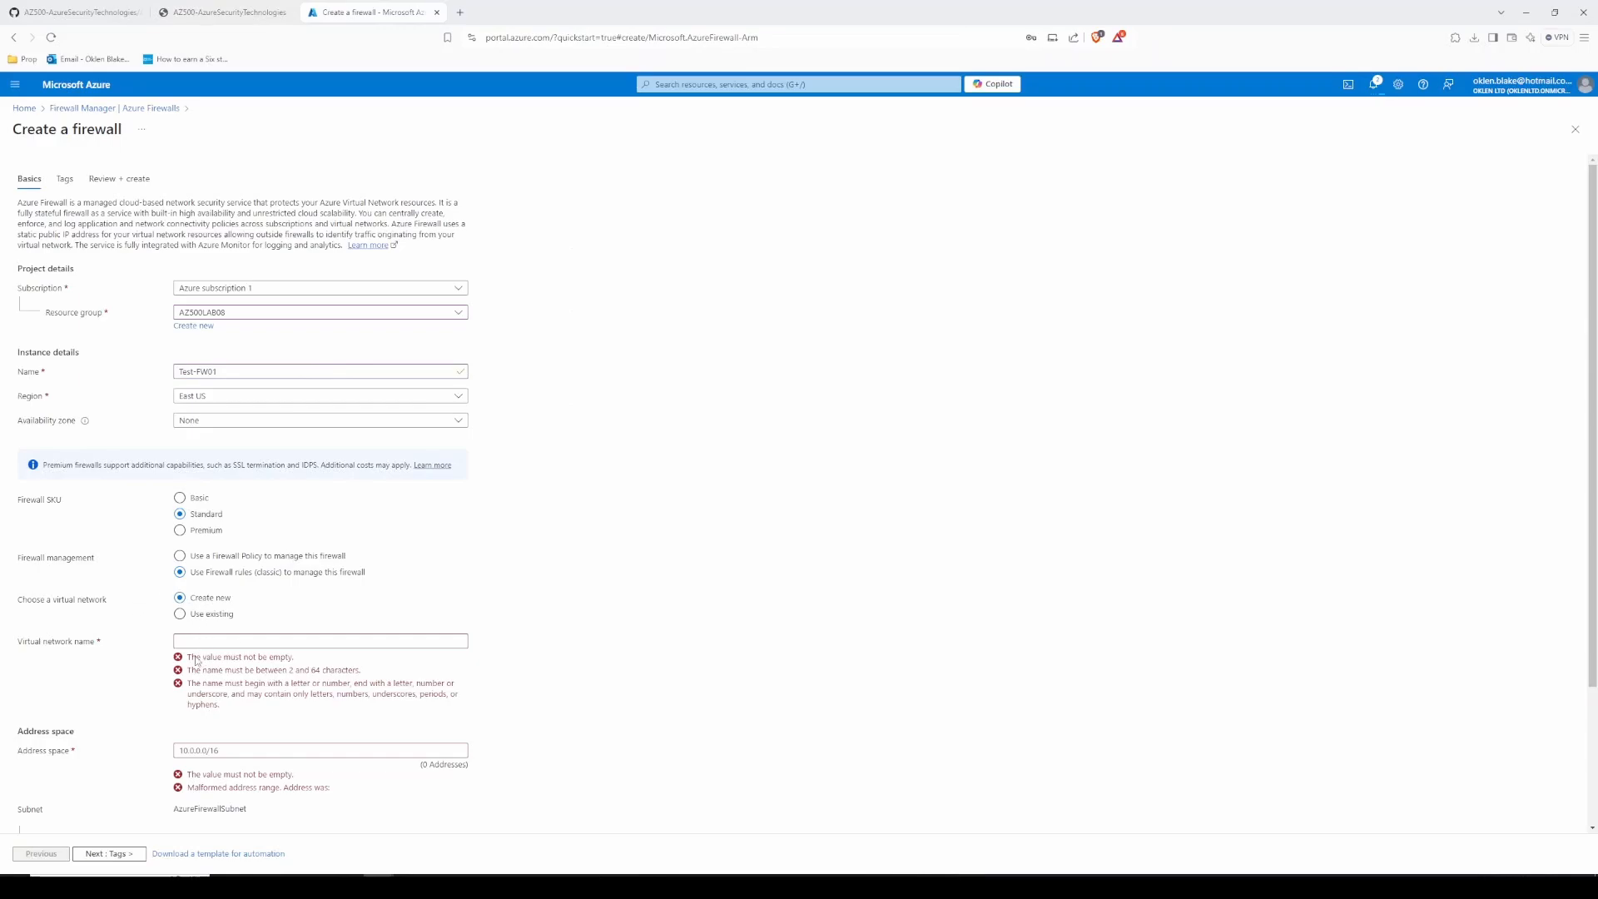
click(180, 614)
click(204, 642)
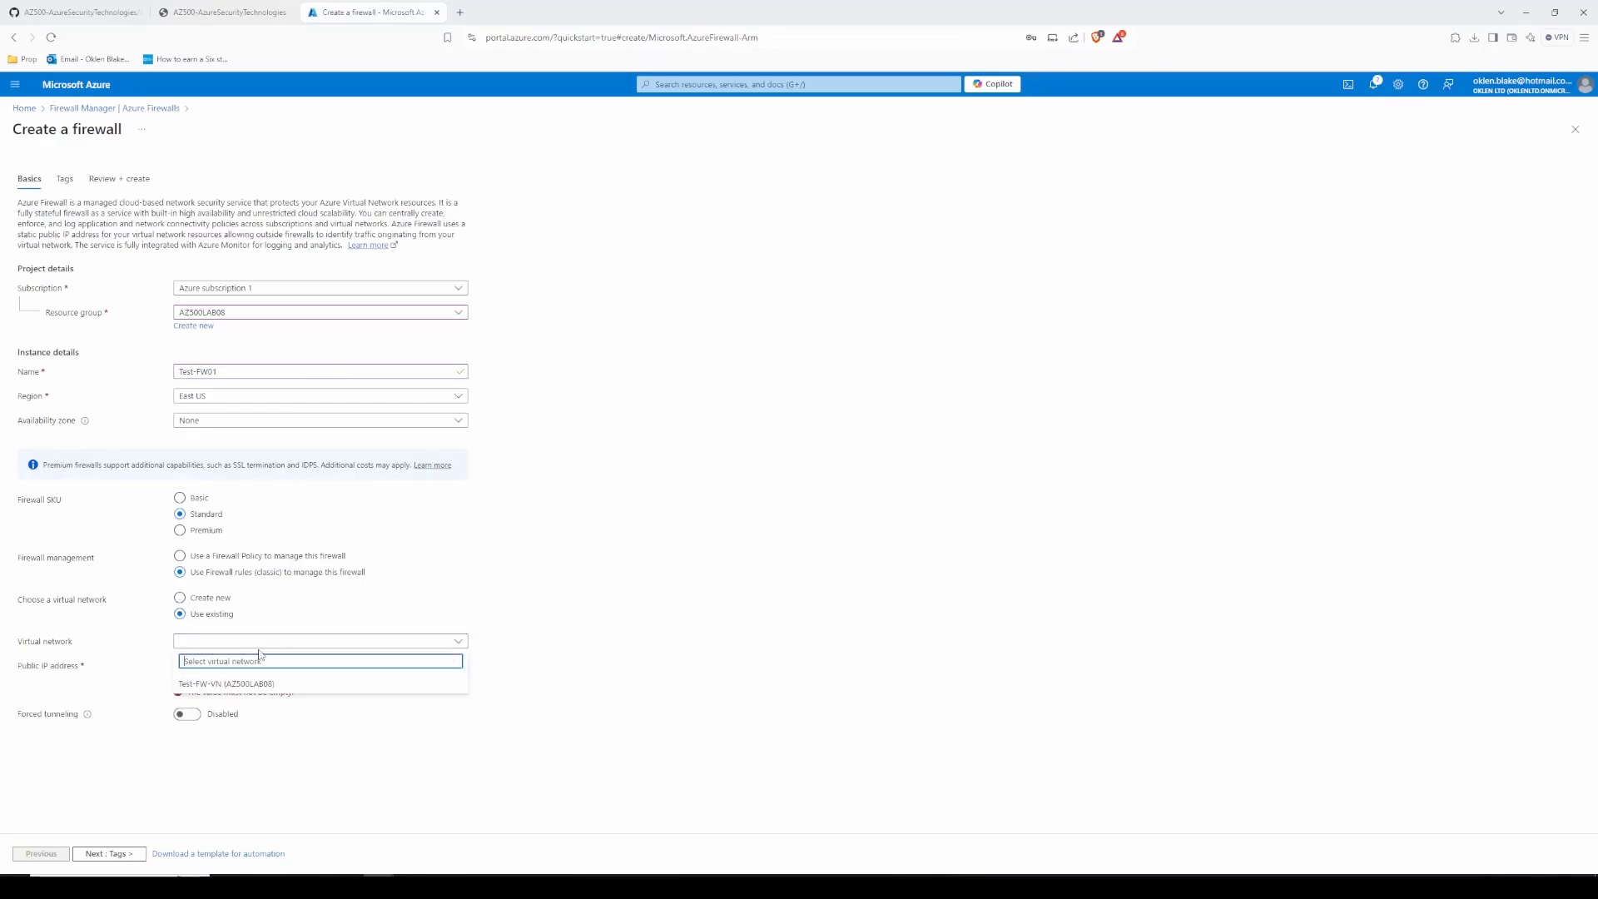
click(242, 687)
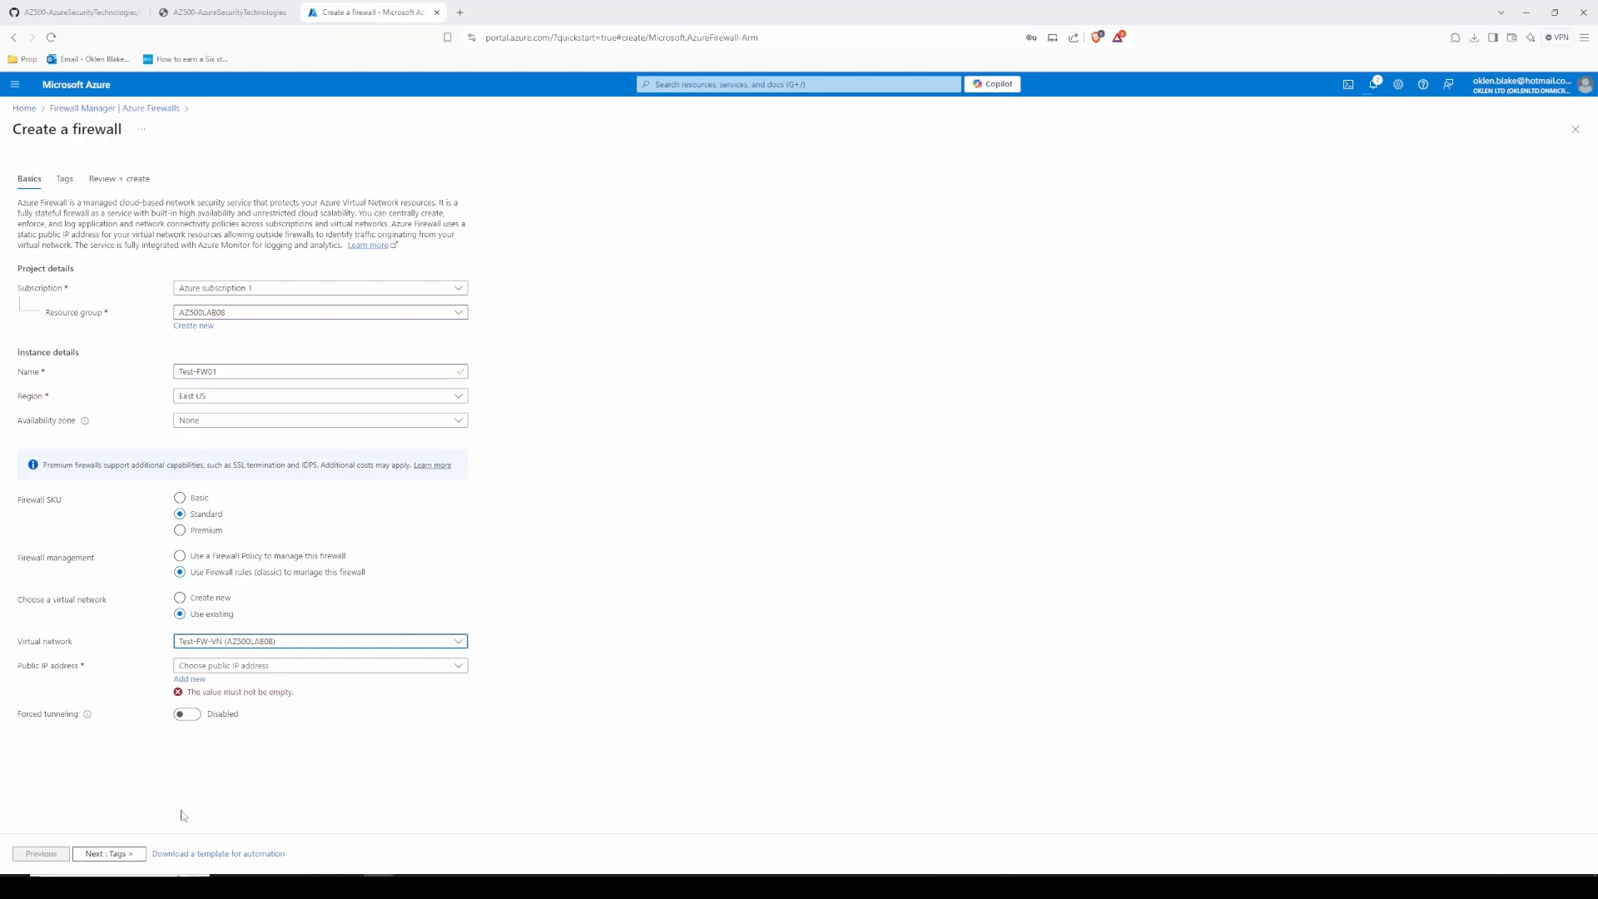
Step: Add a new public IP address named TEST-FW-PIP for the firewall, as the lab manual specifies
click(242, 668)
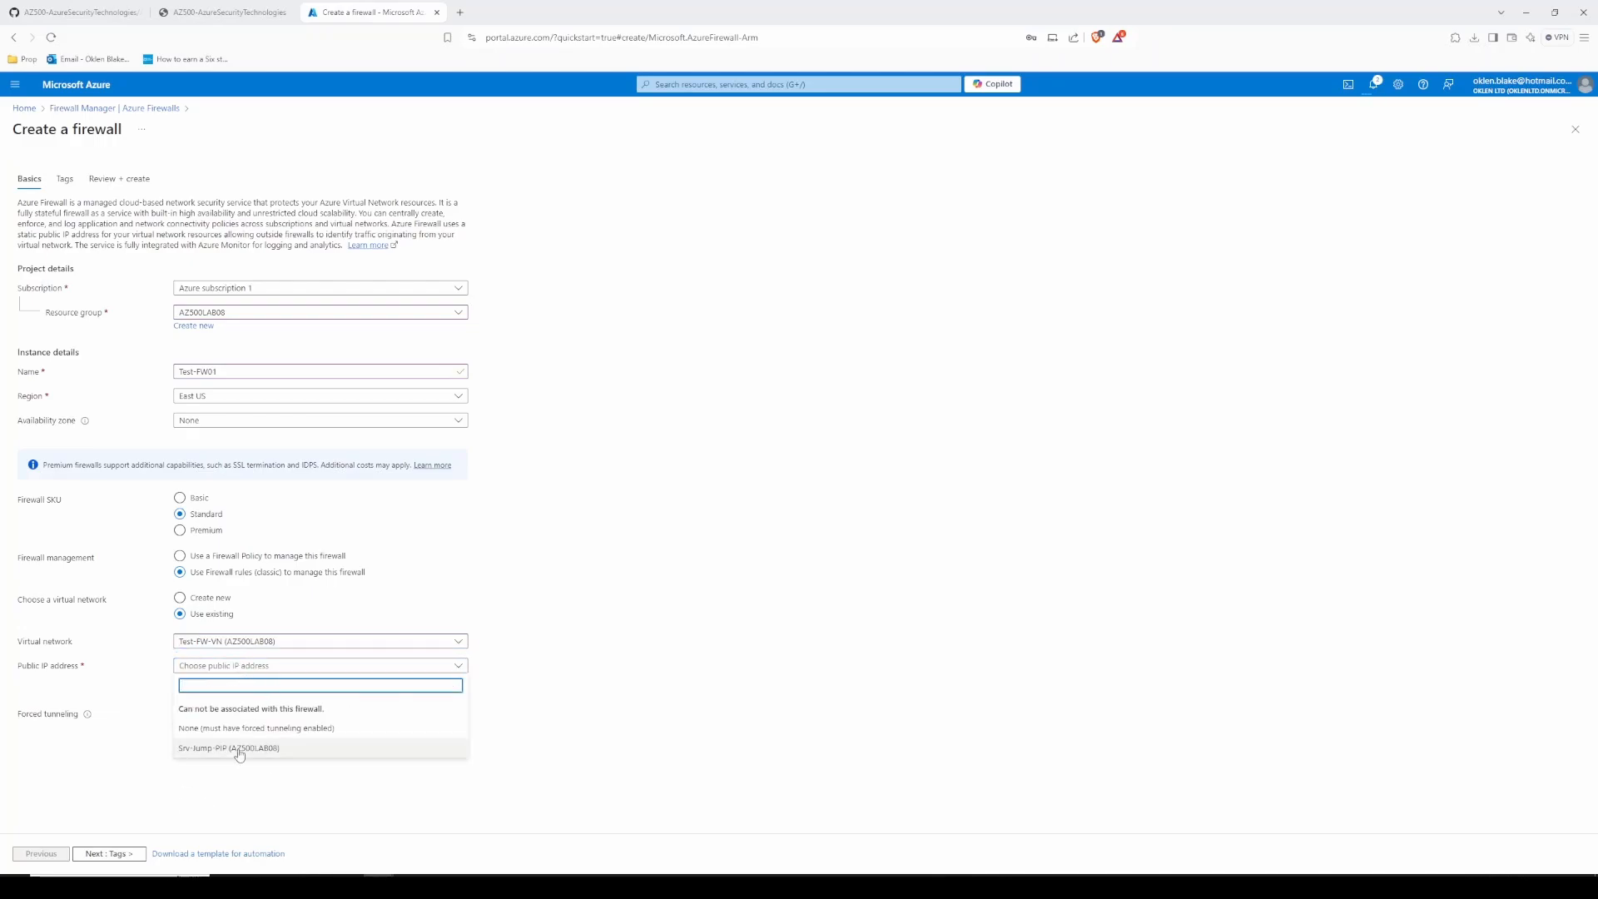
click(239, 749)
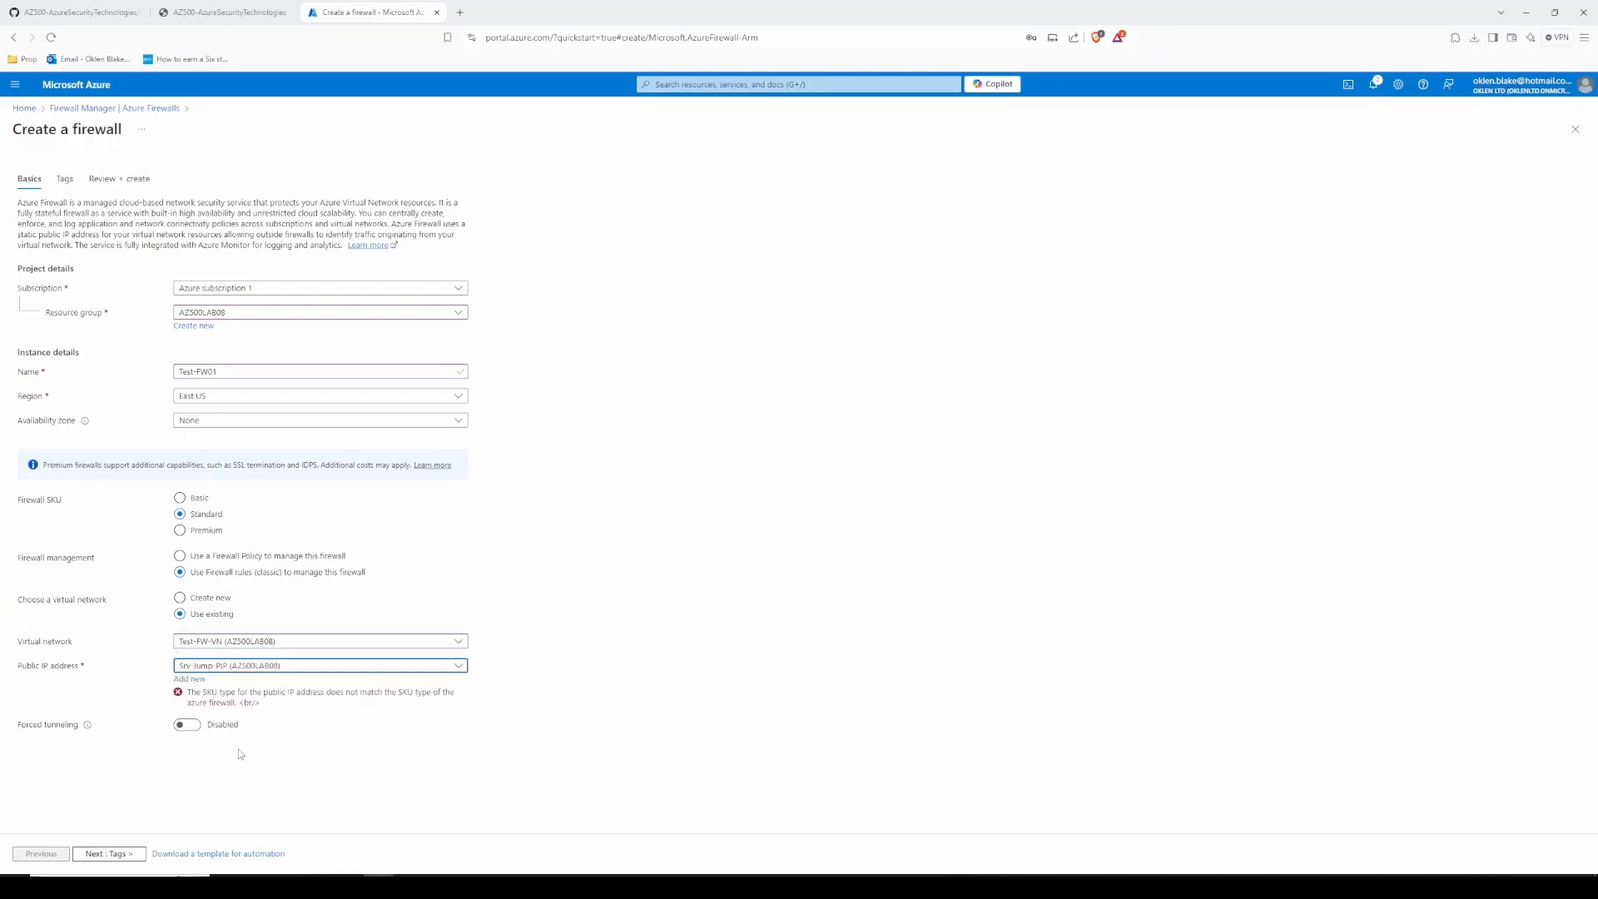
click(273, 5)
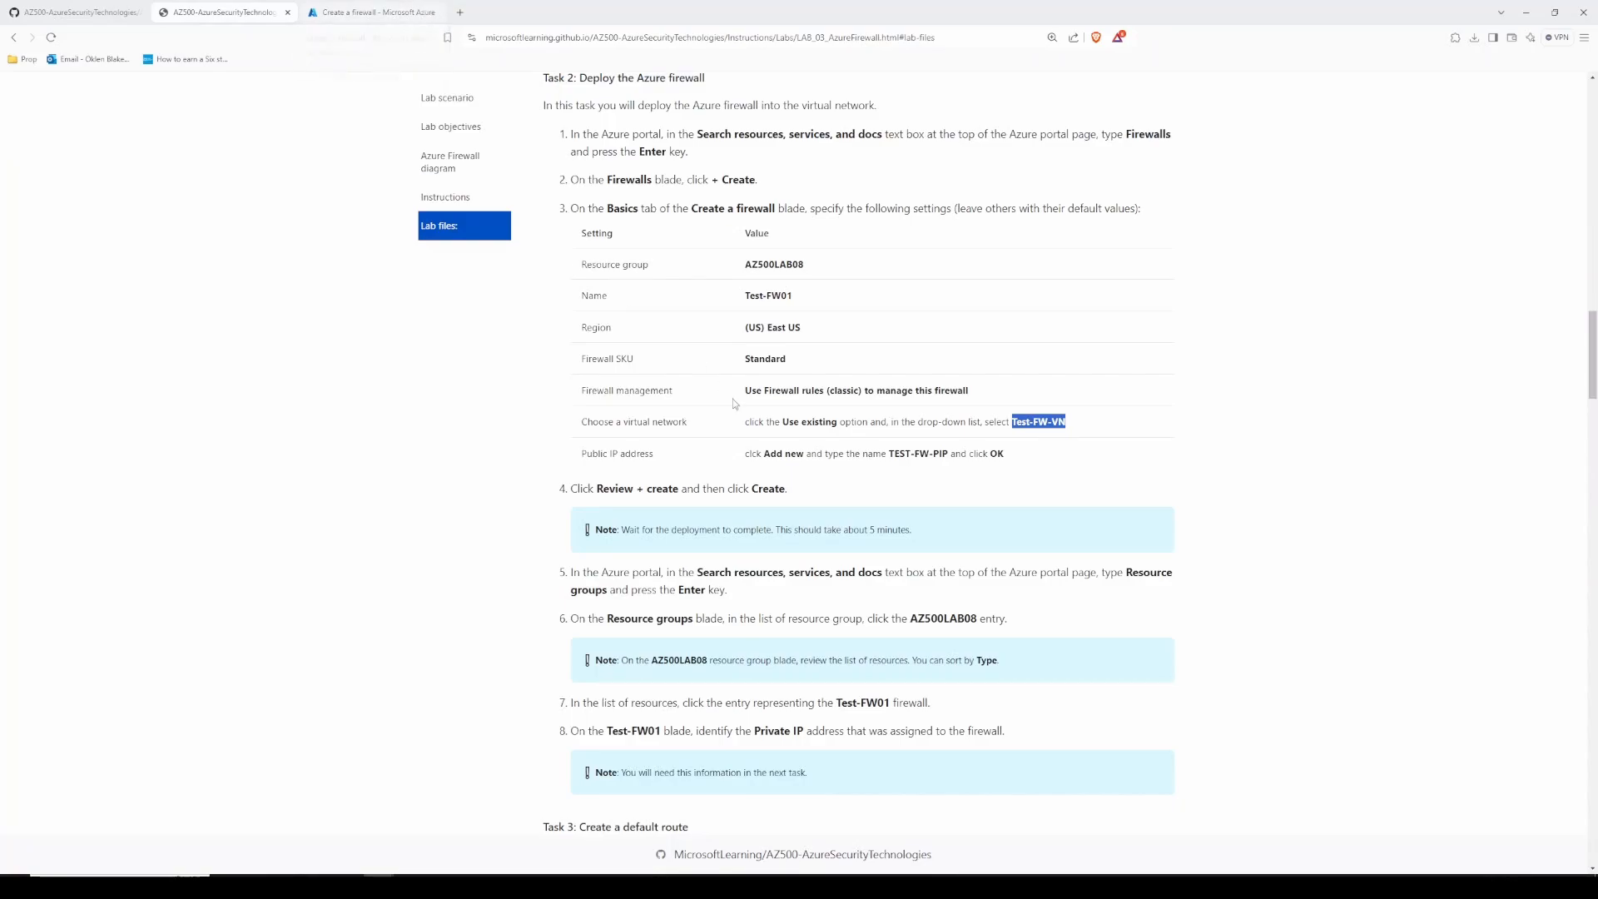
double_click(937, 452)
click(891, 453)
drag(890, 453, 945, 453)
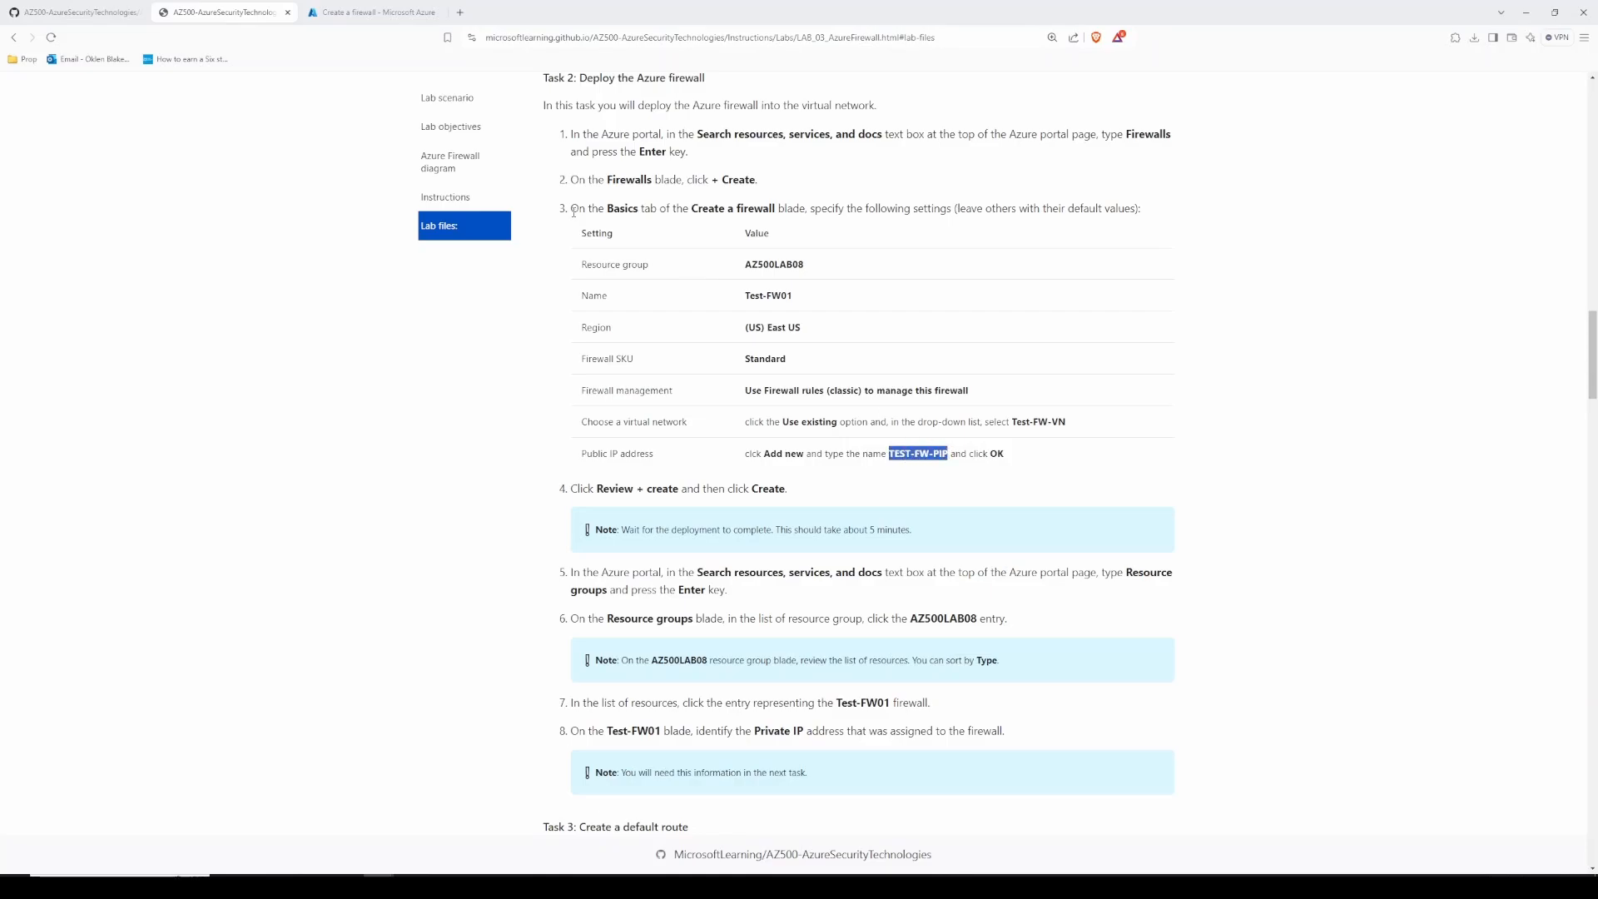
click(352, 10)
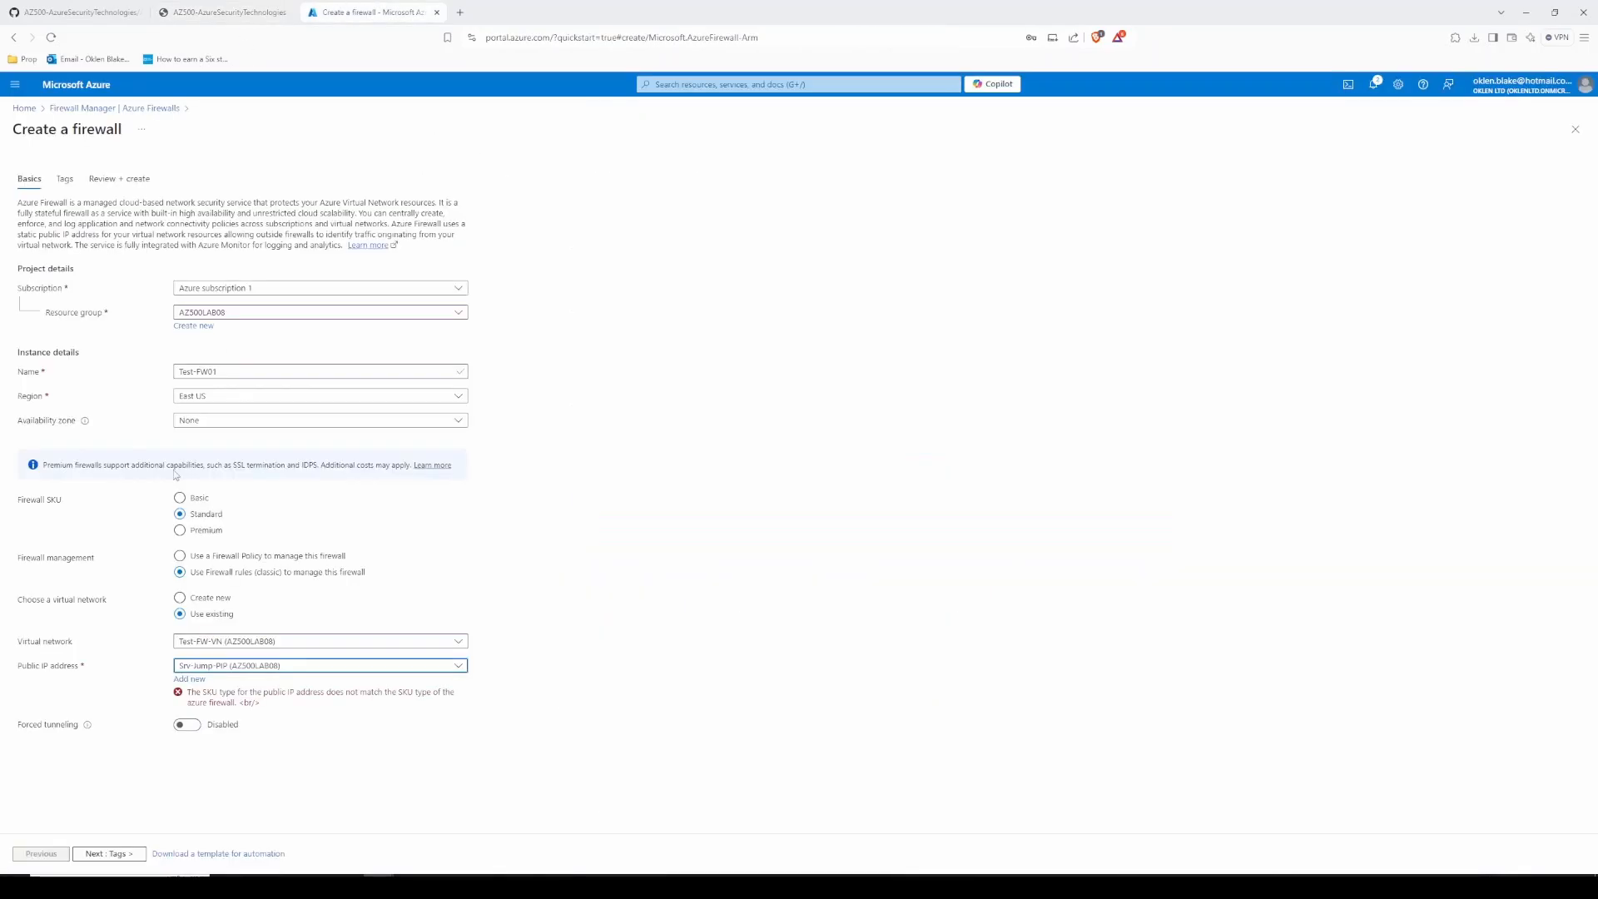
click(190, 680)
text(TEST-FW-PIP)
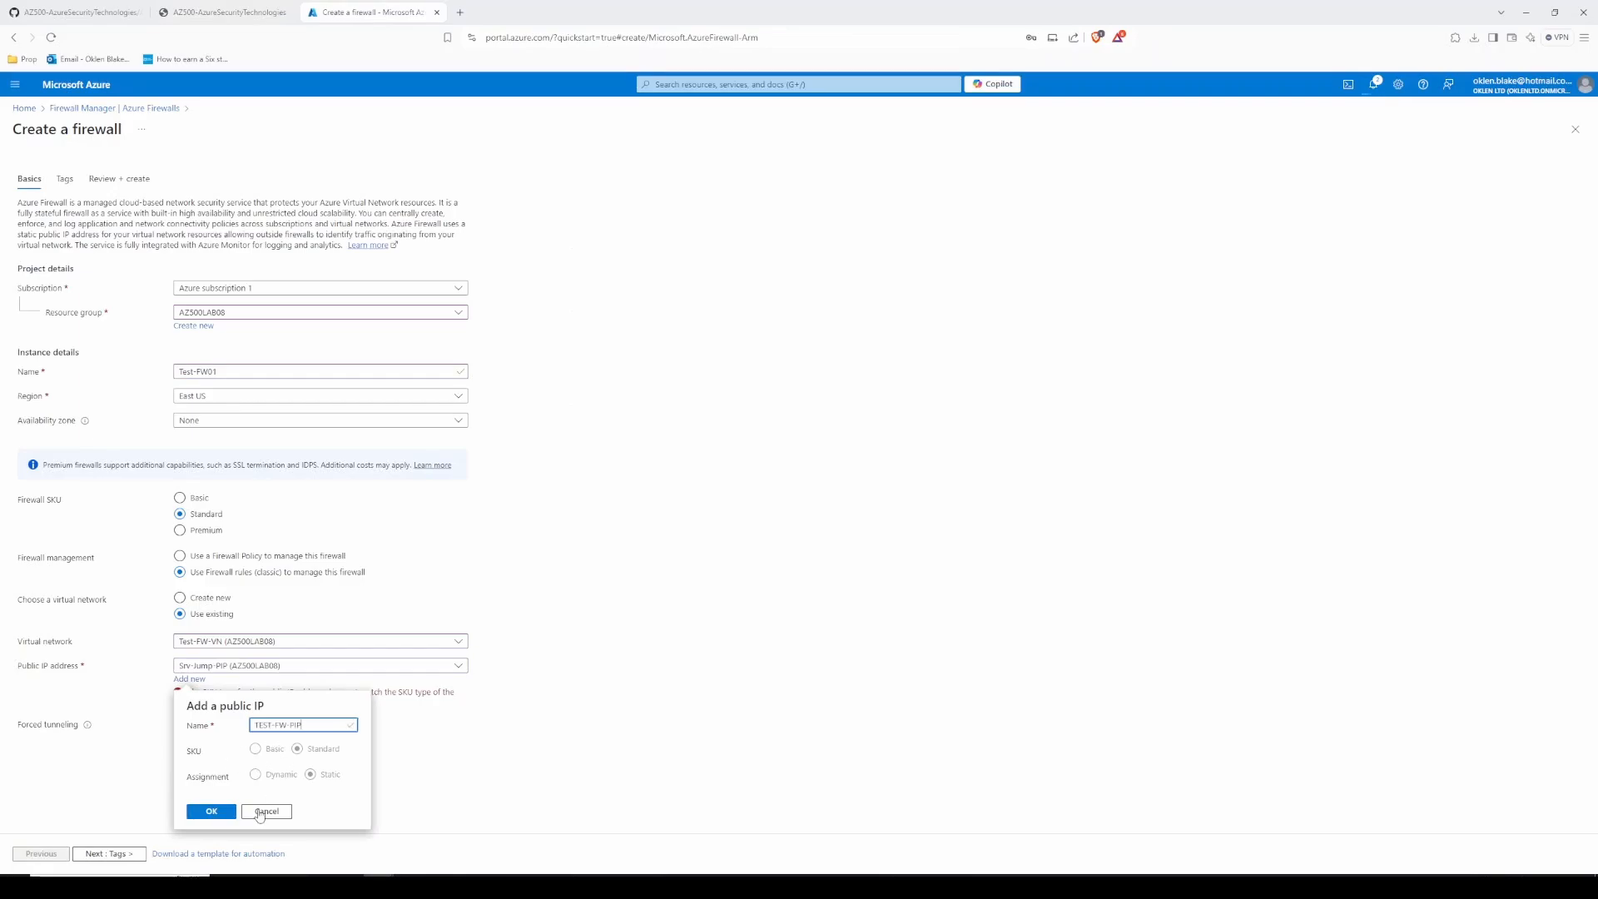
click(212, 811)
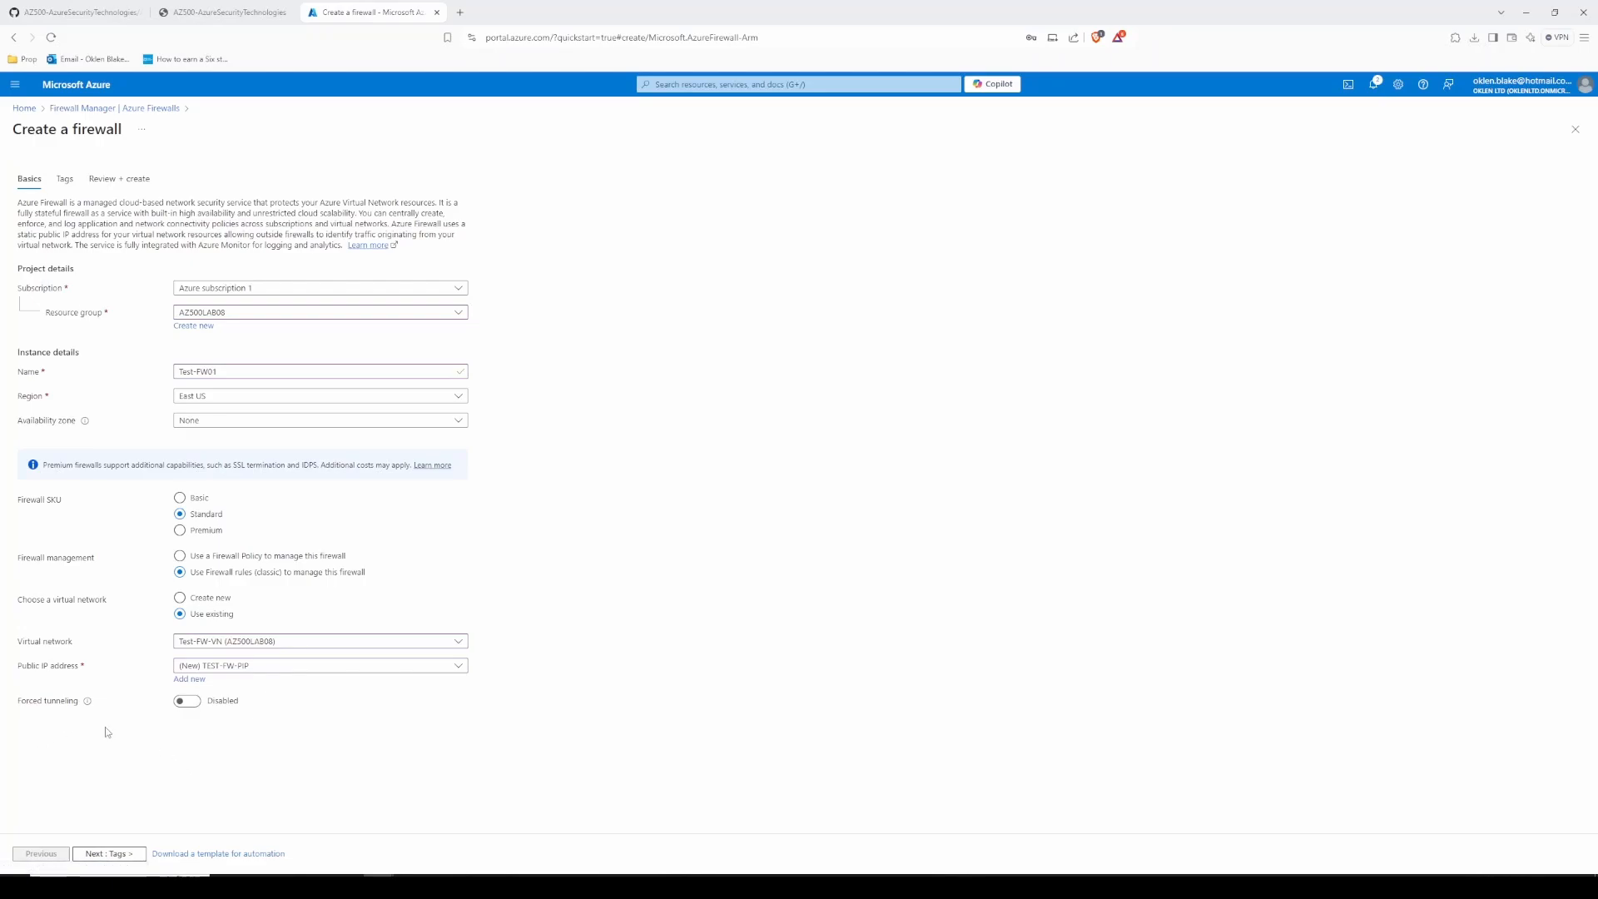
mouse_move(88, 705)
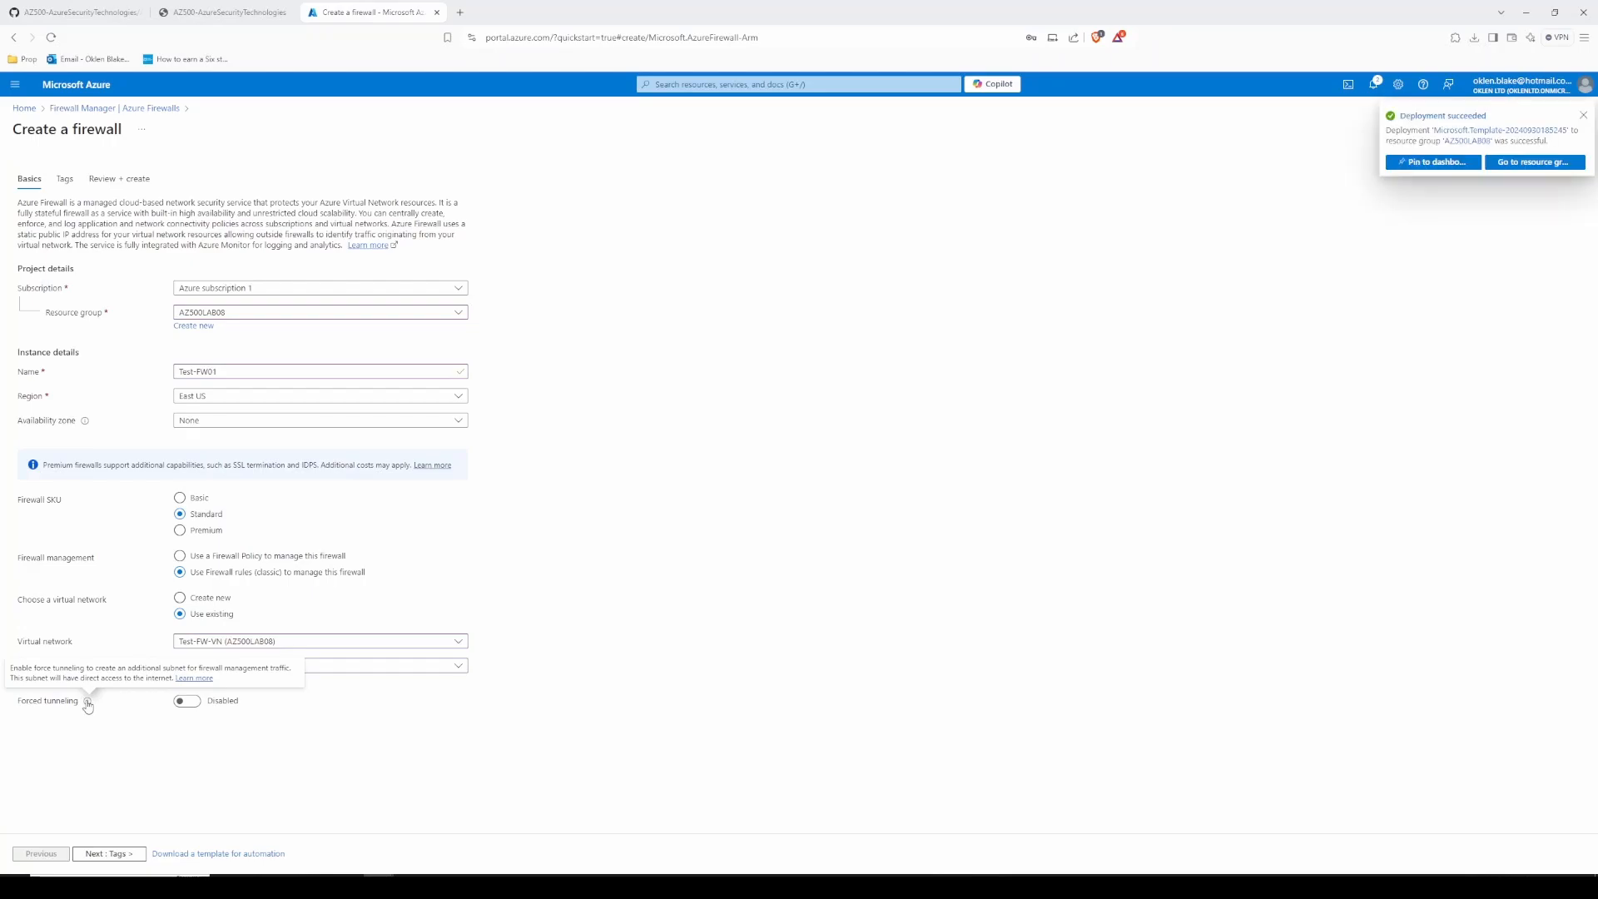
Step: Read the rest of Task 2 in the lab manual, from creating the firewall to finding its private IP
click(221, 12)
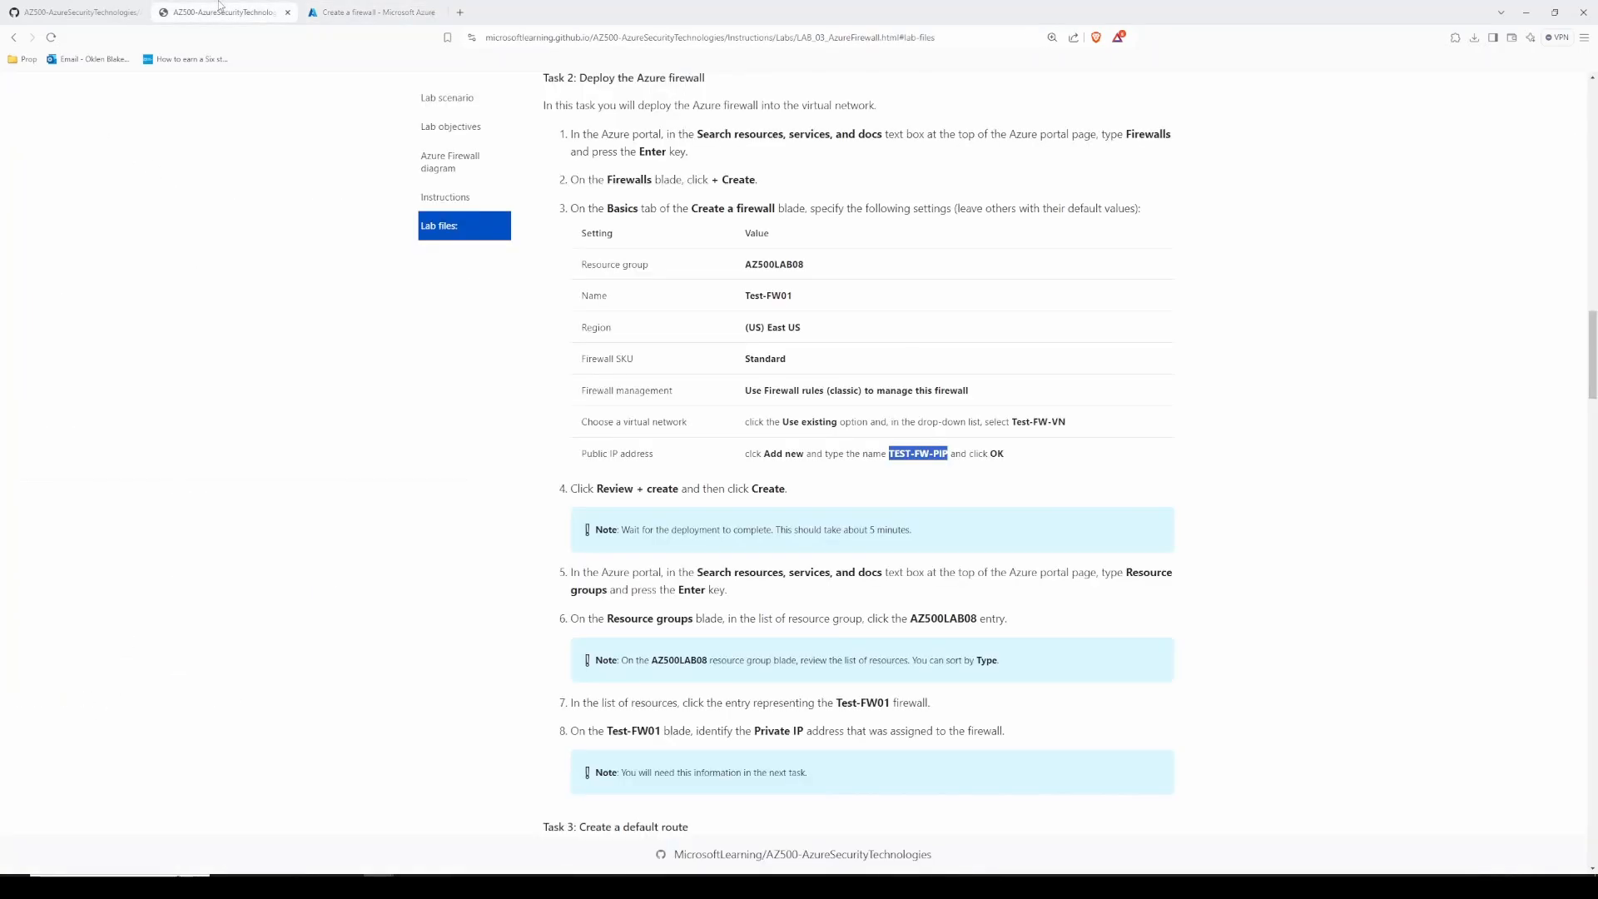
click(457, 644)
scroll(457, 646, down, 3)
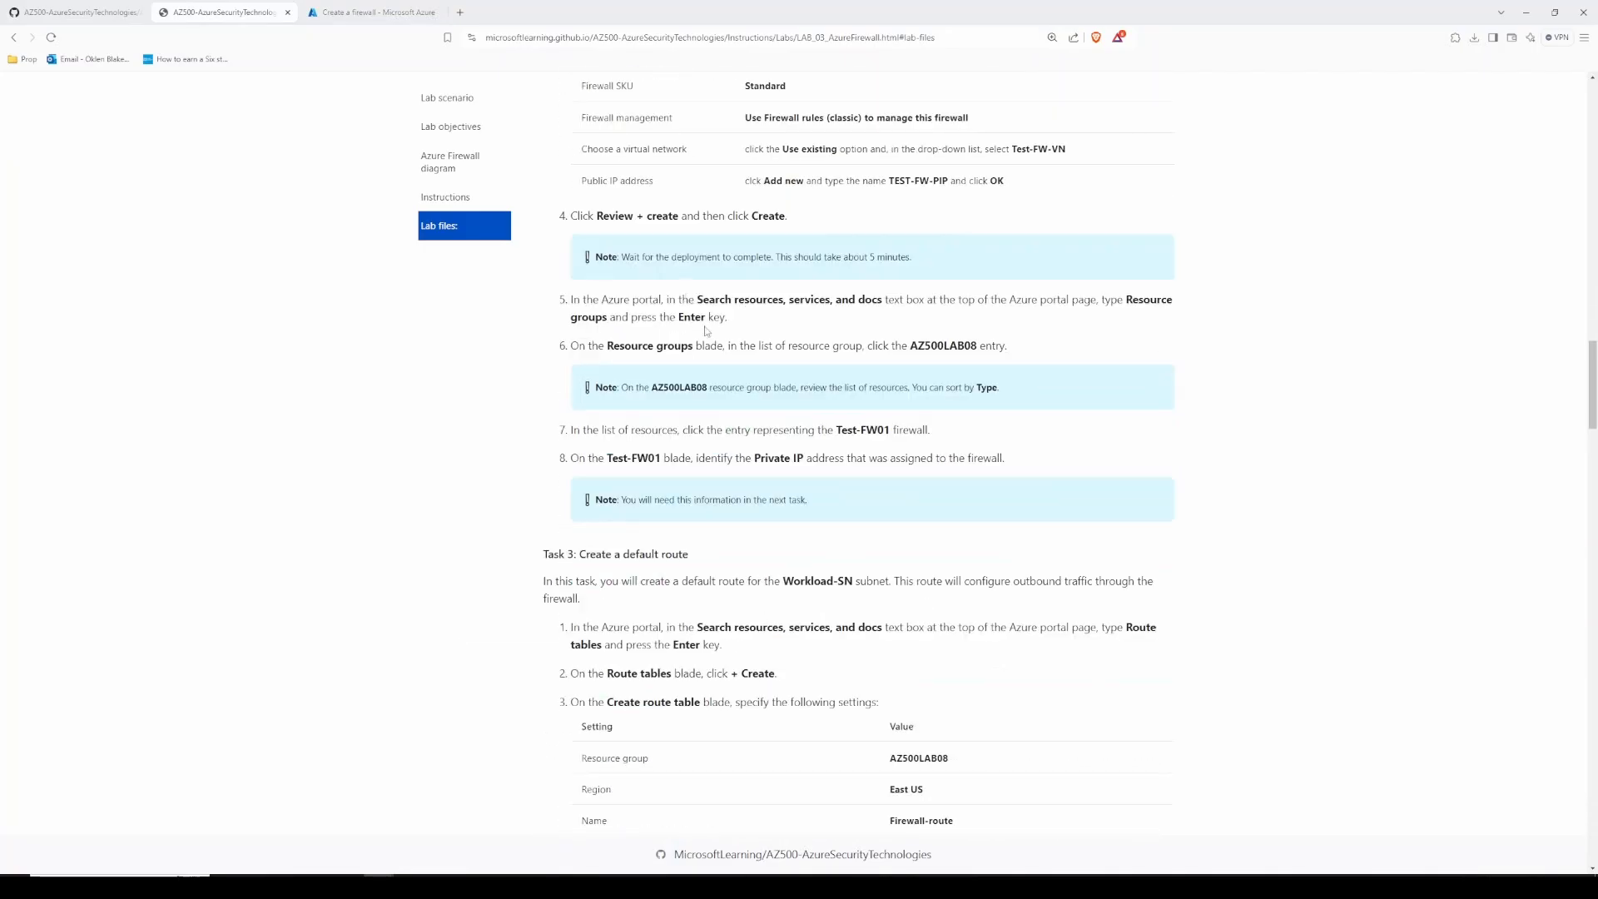
drag(573, 296, 739, 301)
click(714, 316)
scroll(860, 338, down, 1)
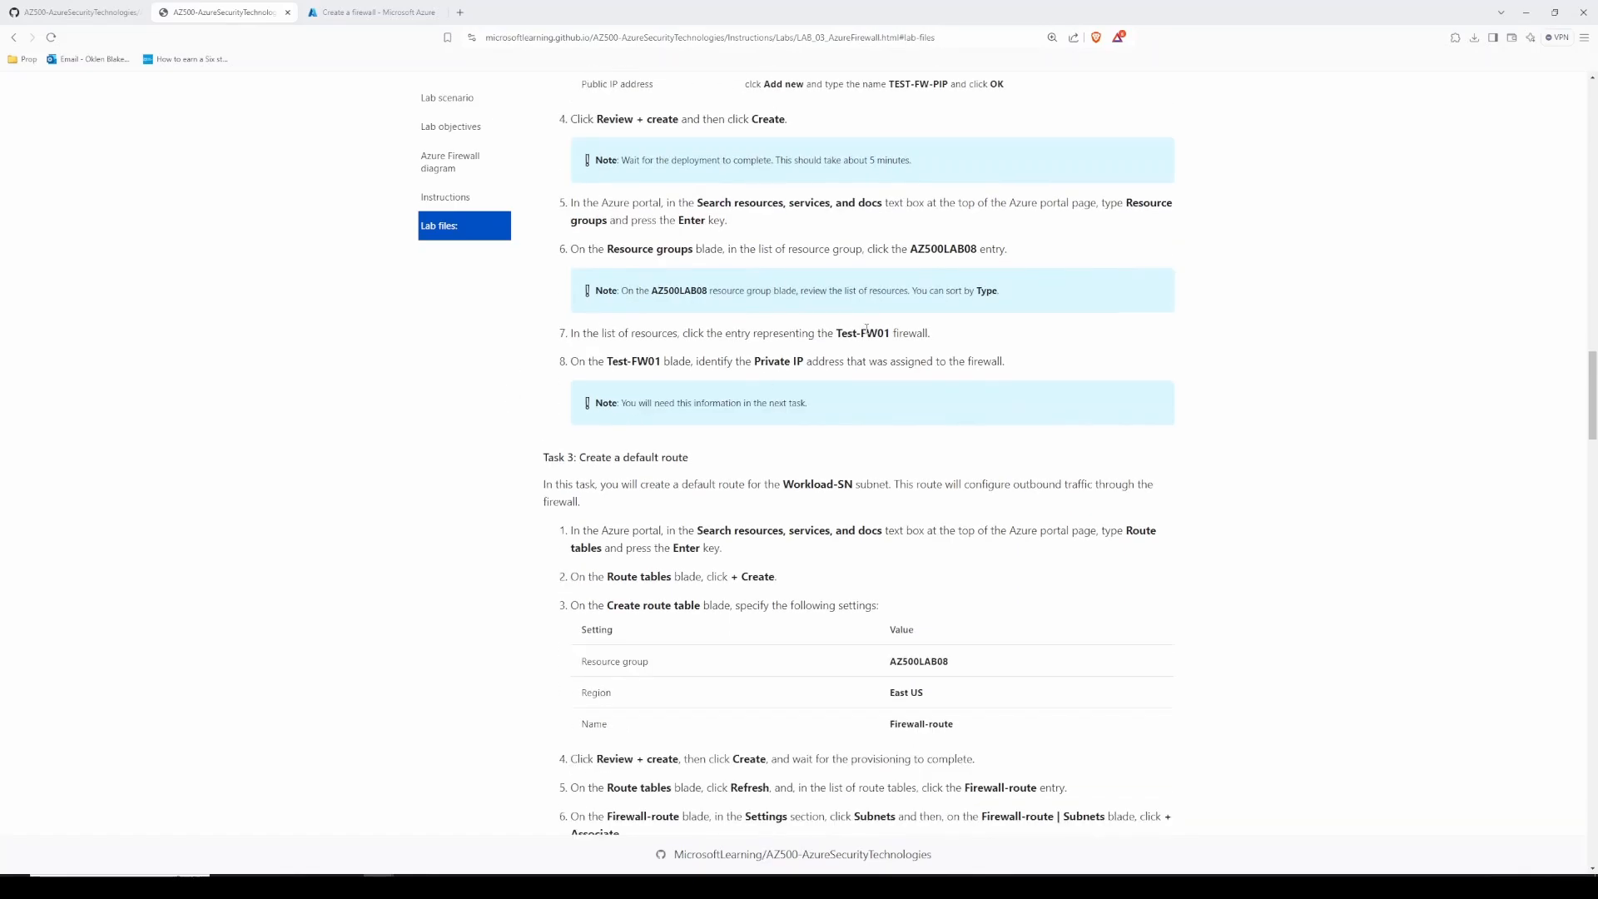
drag(518, 12, 678, 9)
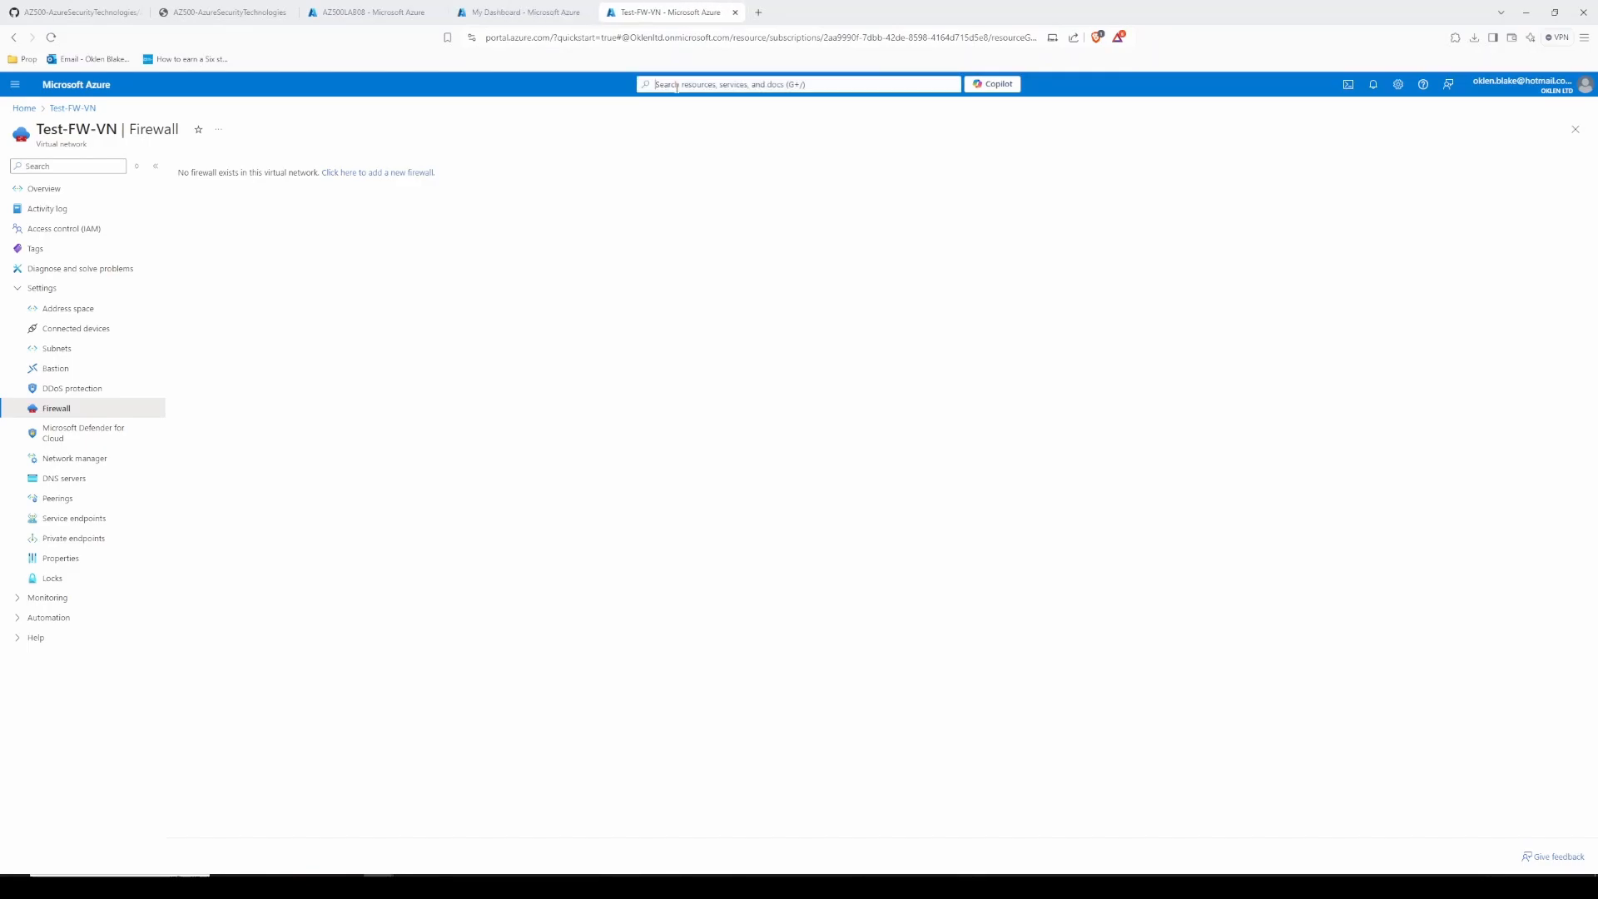
click(677, 87)
text(Fir)
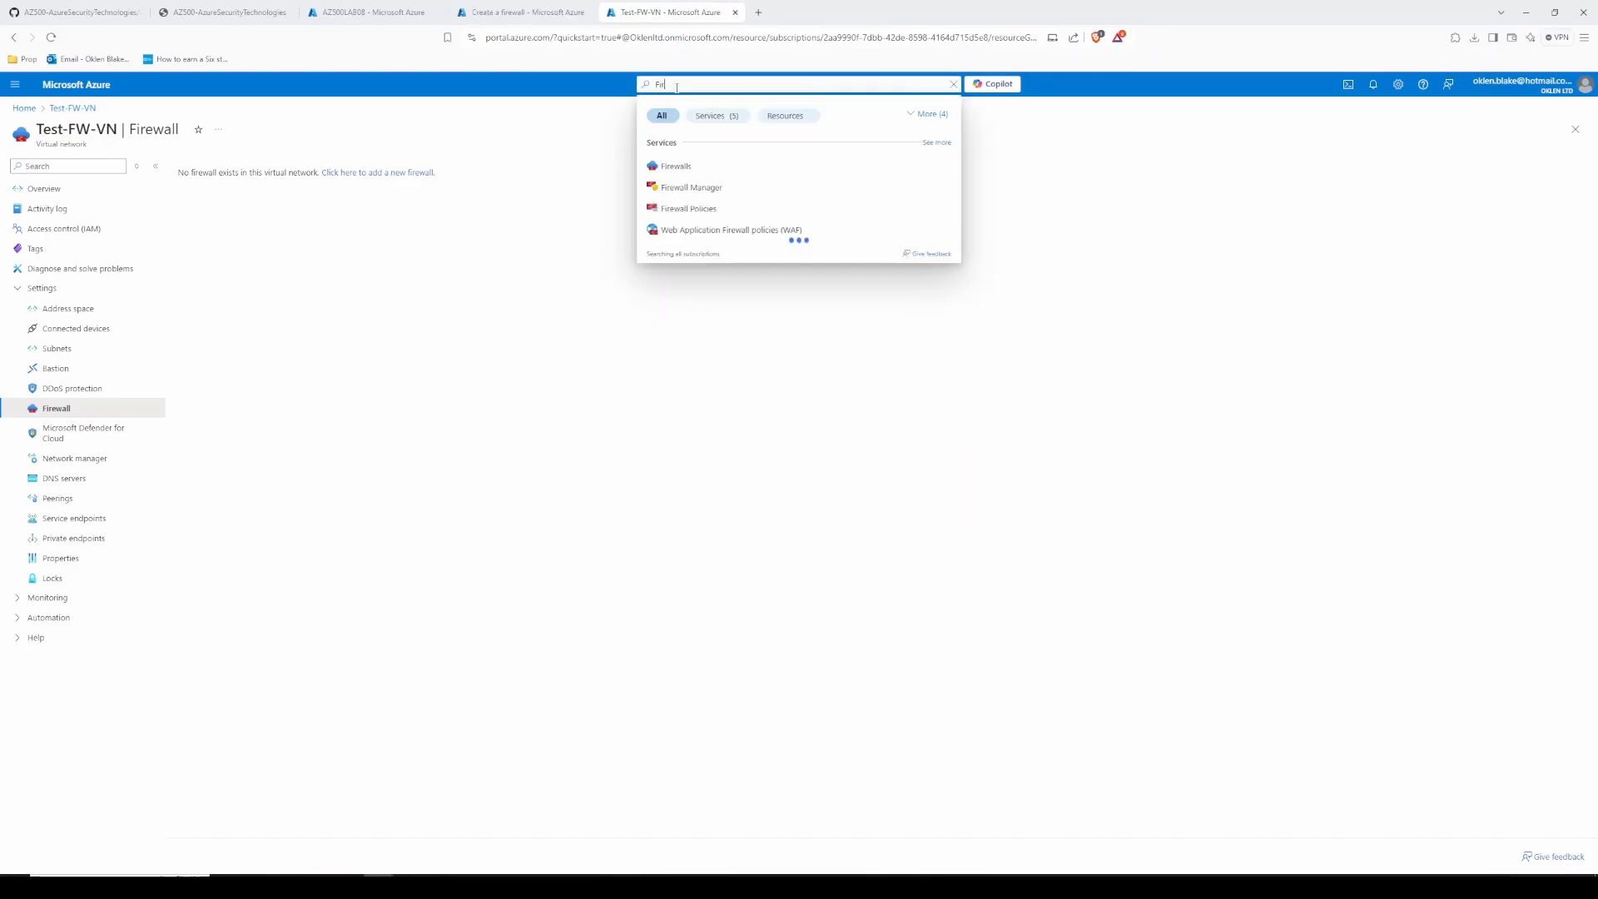
click(697, 173)
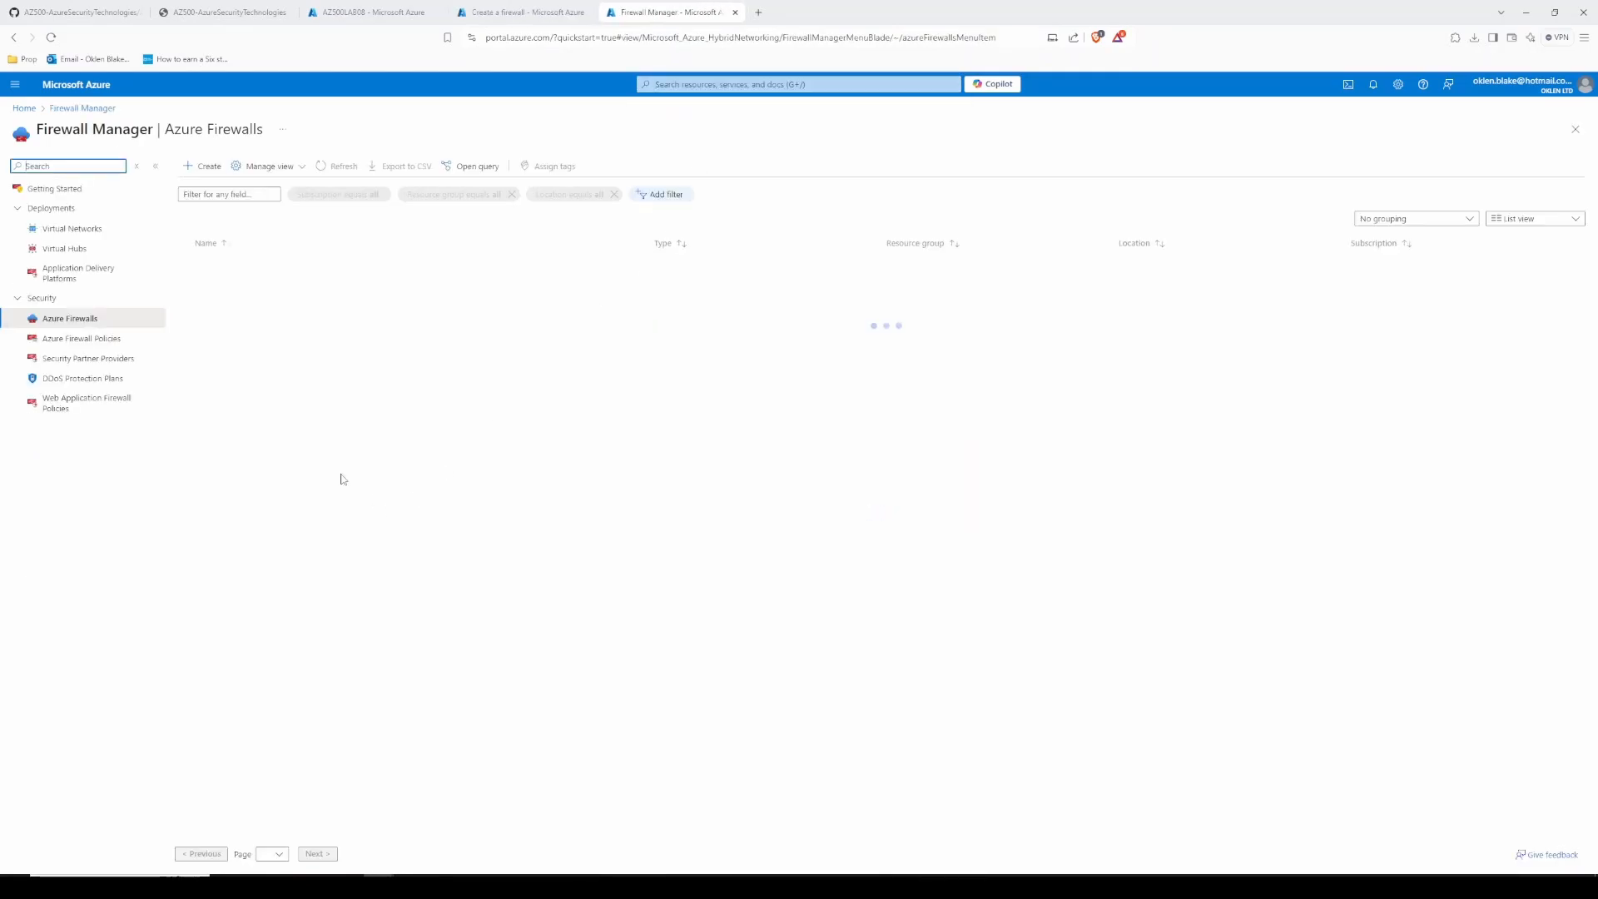
key(ctrl+w)
Step: Place the firewall in resource group AZ500LAB08 and name it Test-FW01, copying the name from the lab manual
click(202, 313)
click(205, 357)
click(271, 372)
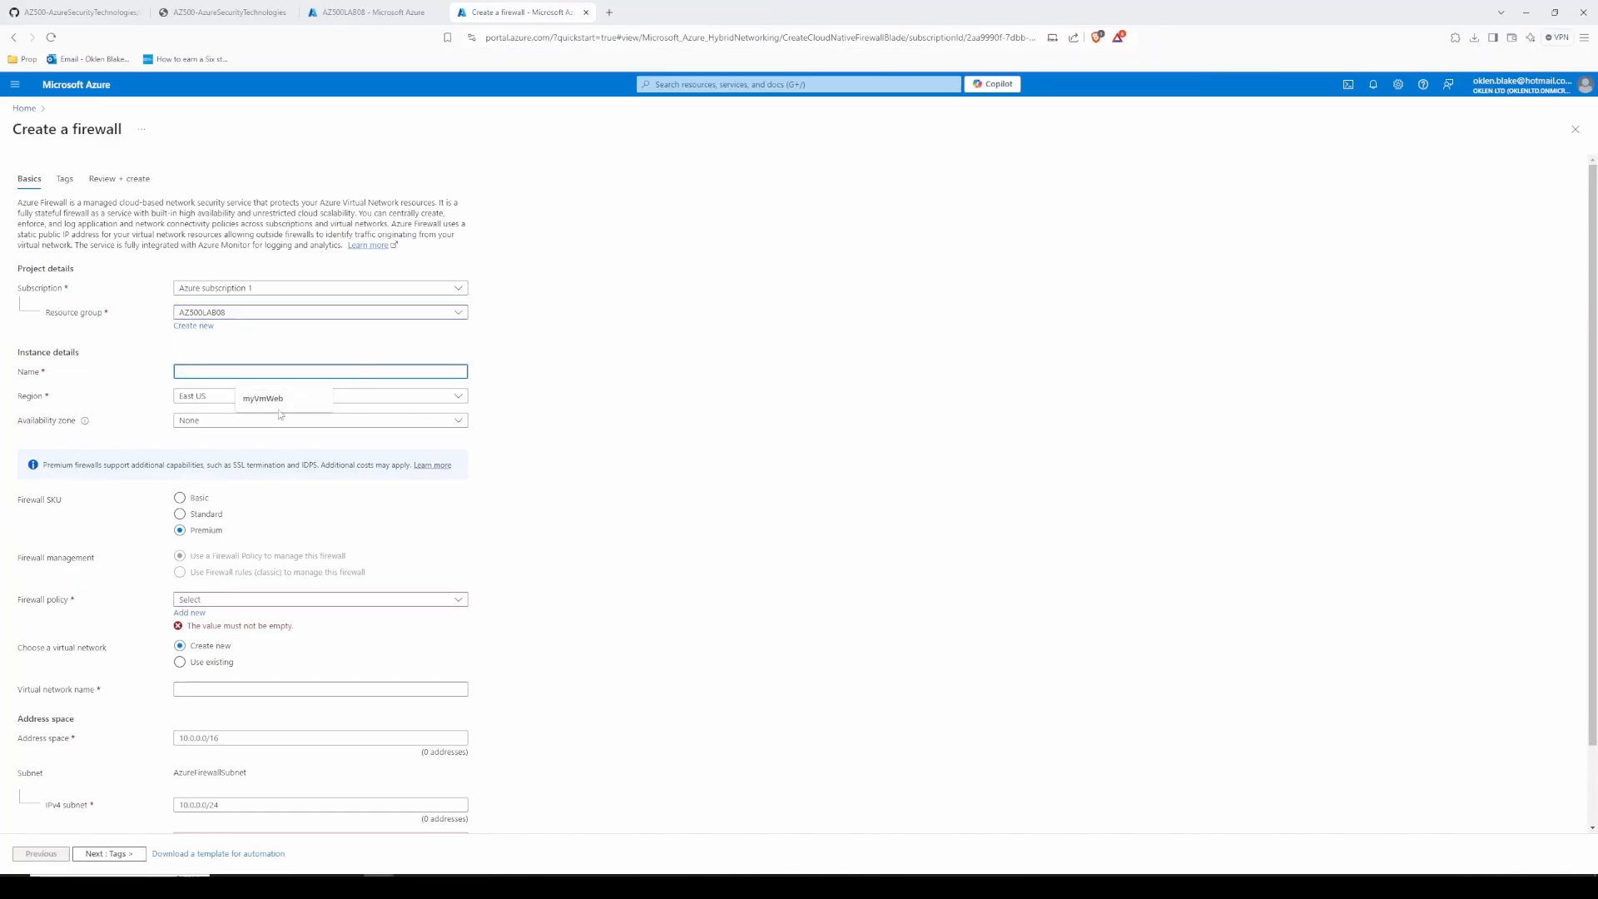
click(372, 12)
click(228, 12)
middle_click(859, 311)
scroll(859, 310, up, 2)
scroll(817, 425, down, 1)
triple_click(767, 454)
key(ctrl+c)
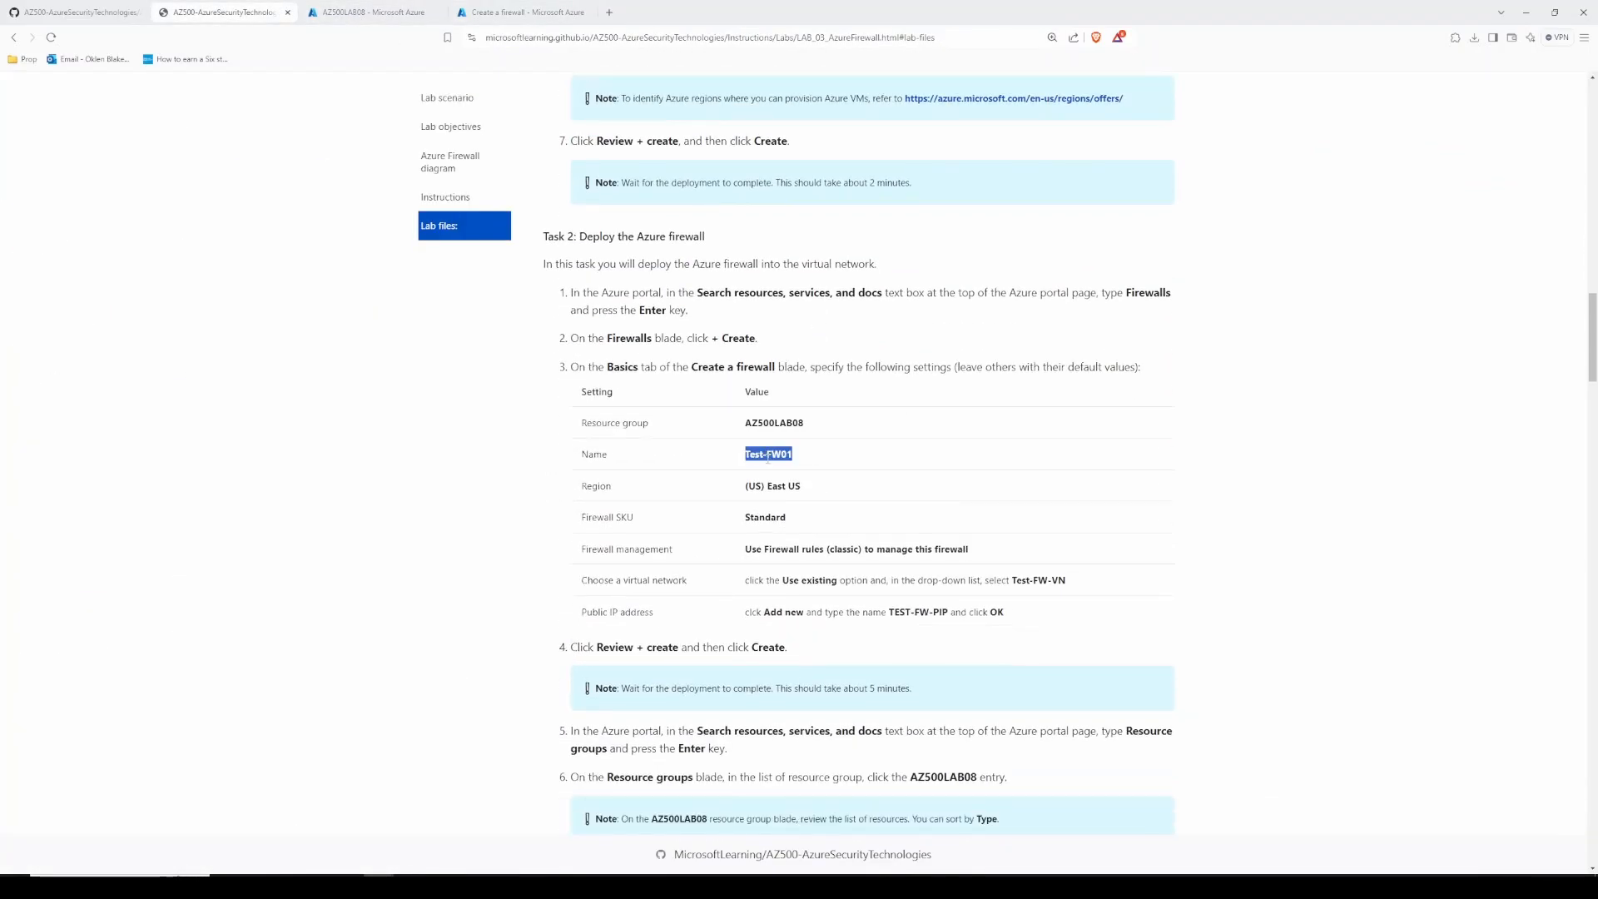
click(420, 12)
click(504, 12)
click(206, 367)
key(ctrl+v)
scroll(606, 386, down, 1)
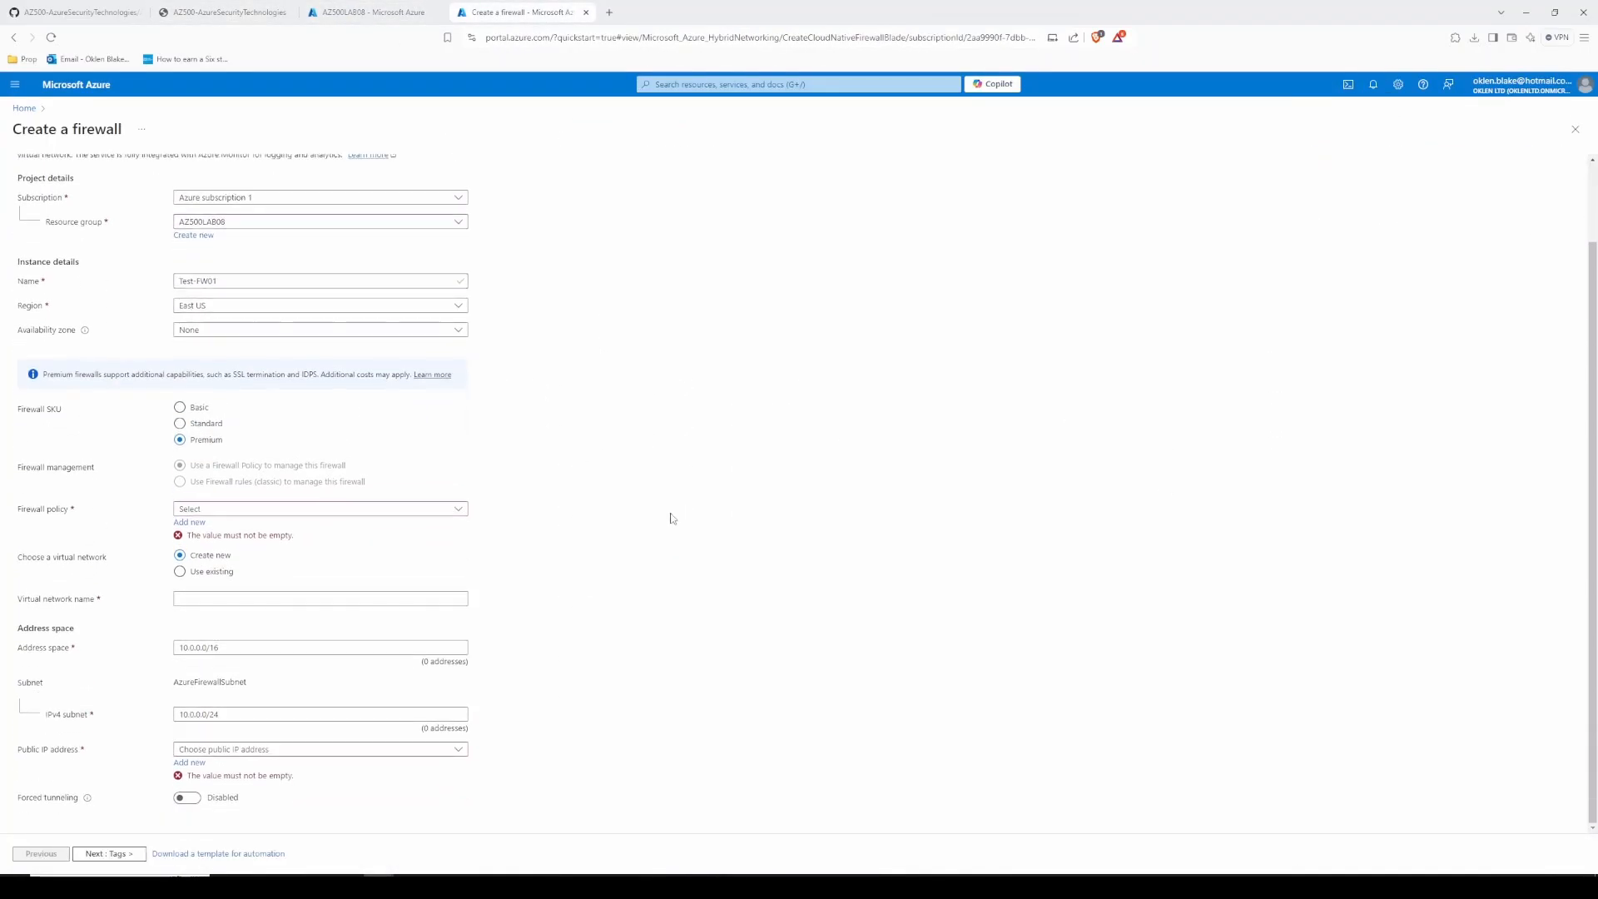
Step: Configure the firewall with the Standard SKU, classic firewall rules and the existing virtual network Test-FW-VN
click(181, 424)
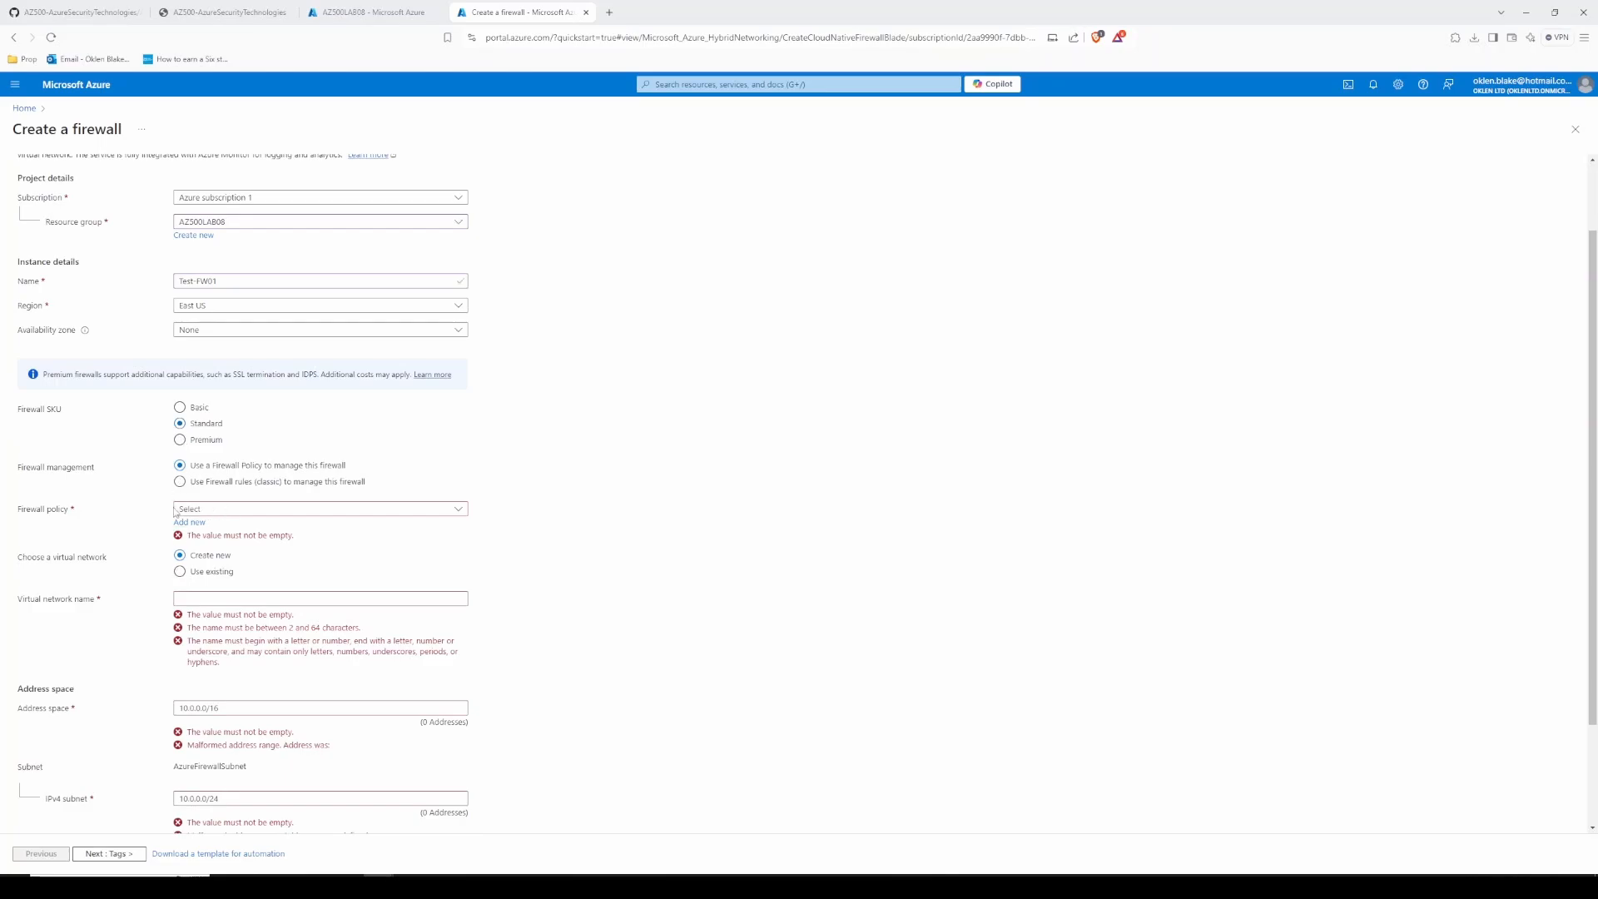
click(182, 481)
click(181, 523)
click(214, 641)
click(225, 662)
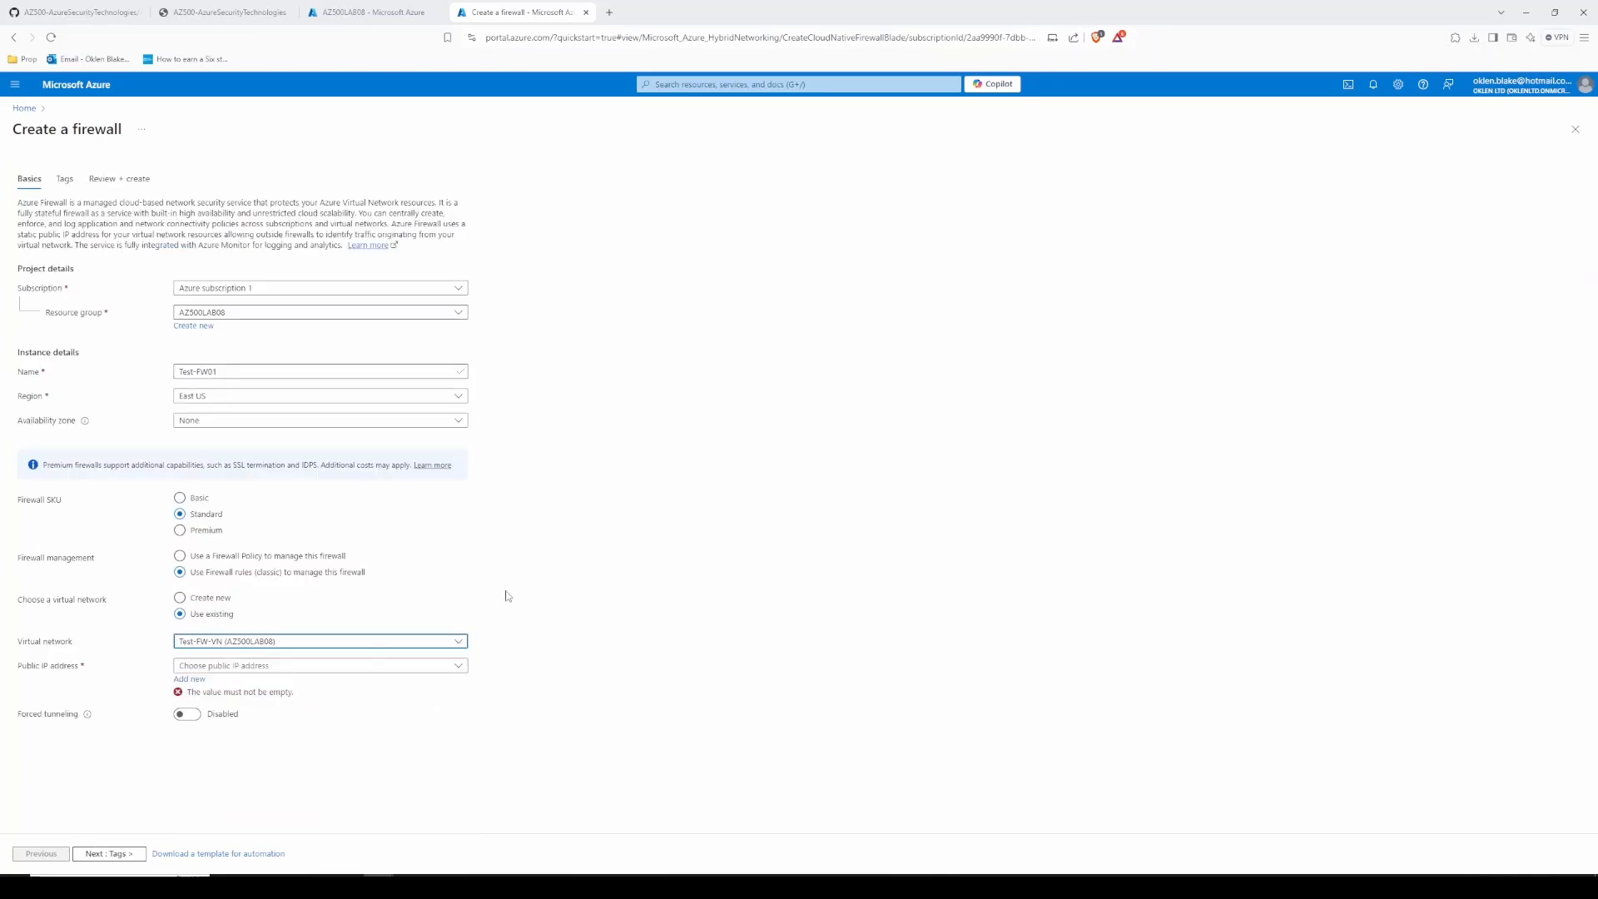
Step: Create a new public IP address for the firewall, using the name TEST-FW-PIP copied from the lab manual
click(303, 666)
click(191, 679)
click(241, 13)
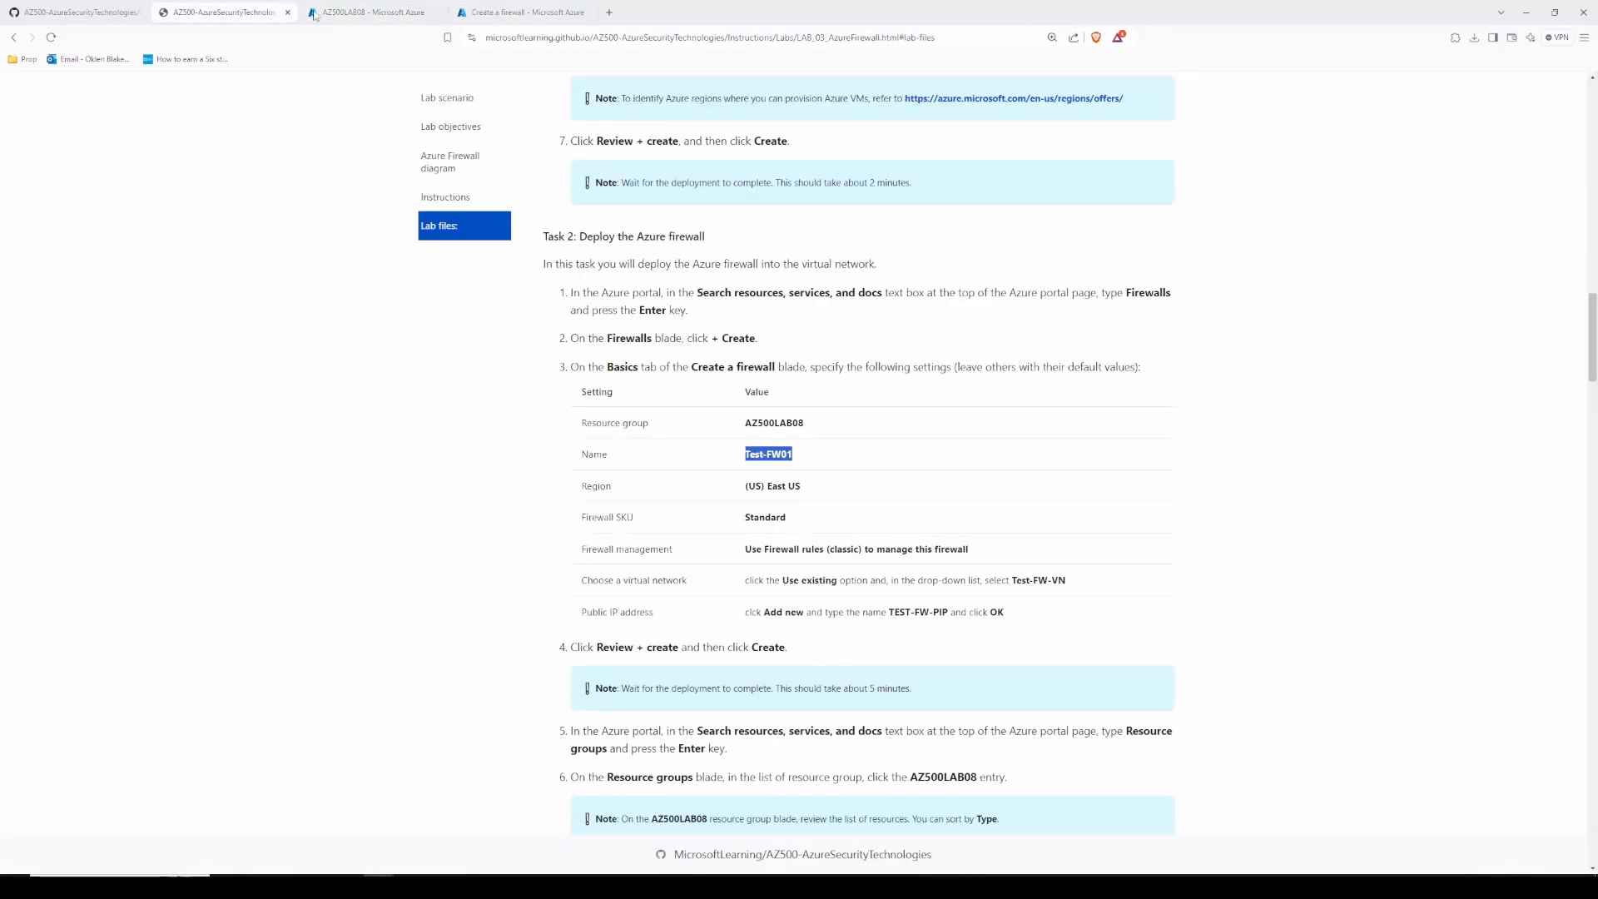
drag(889, 612, 950, 612)
key(ctrl+c)
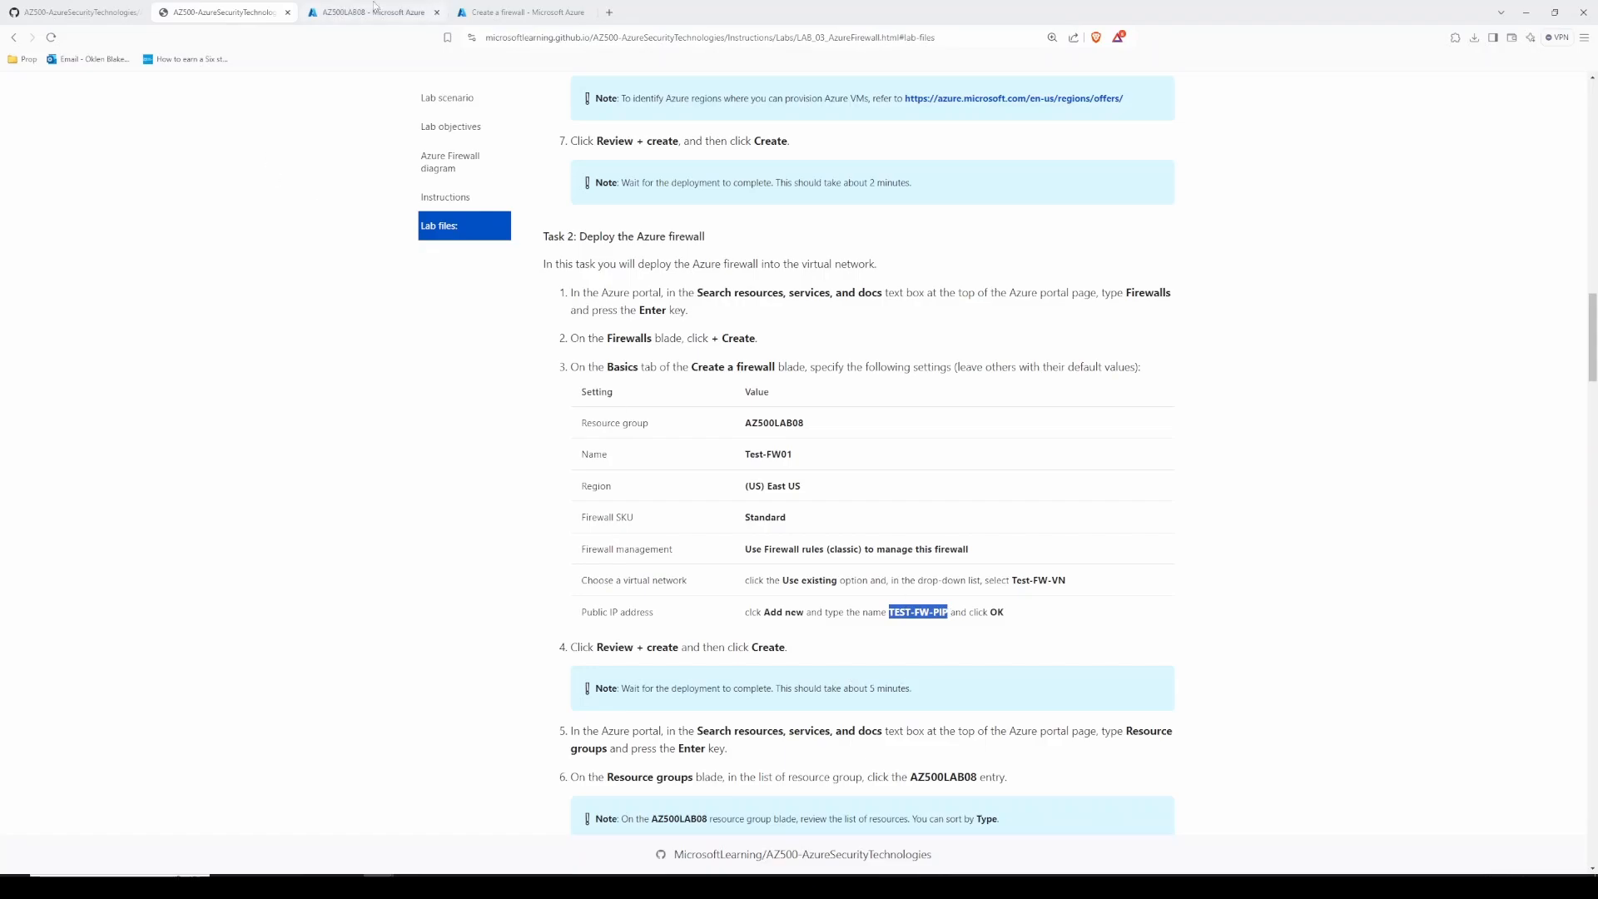
click(520, 12)
key(ctrl+v)
click(208, 812)
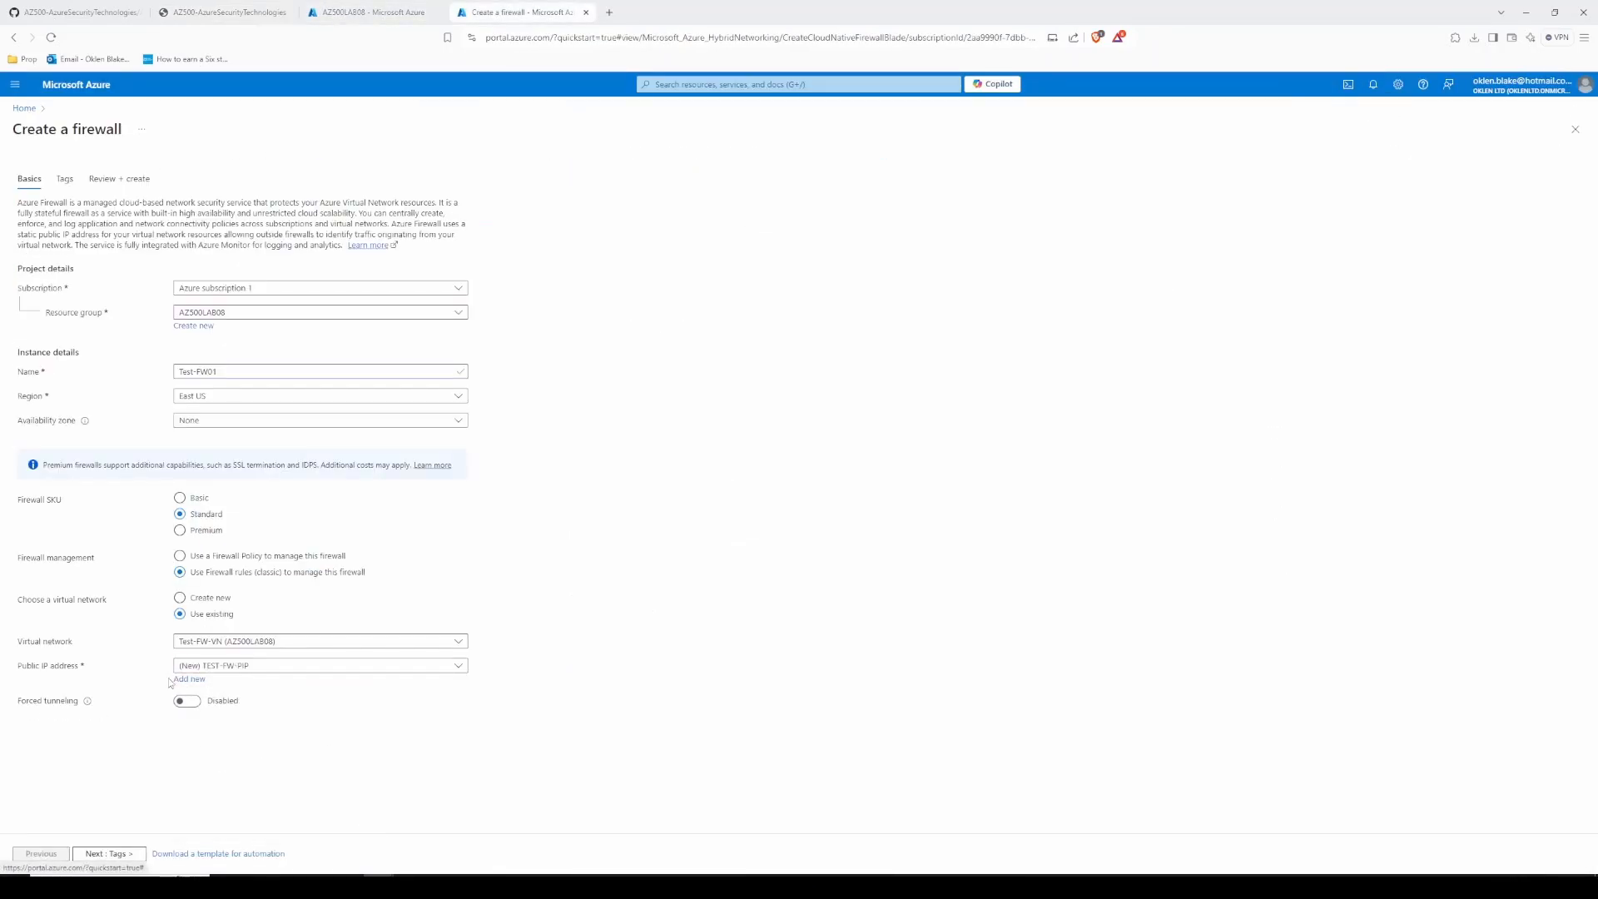
Step: Validate the Test-FW01 firewall settings and start the deployment
click(108, 853)
click(125, 853)
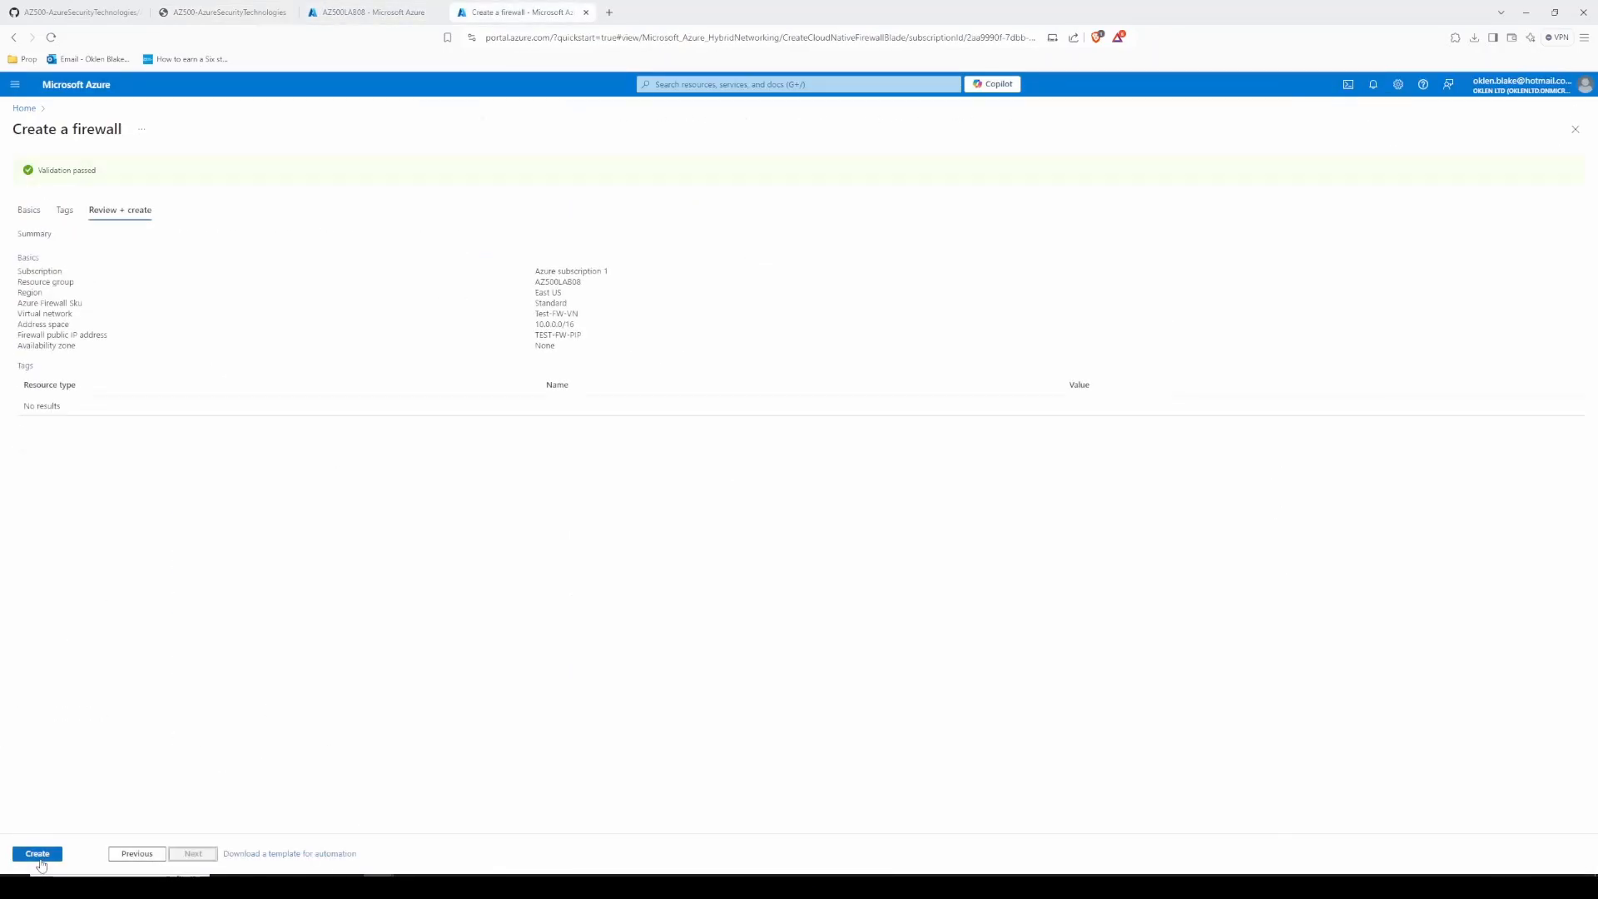
click(39, 859)
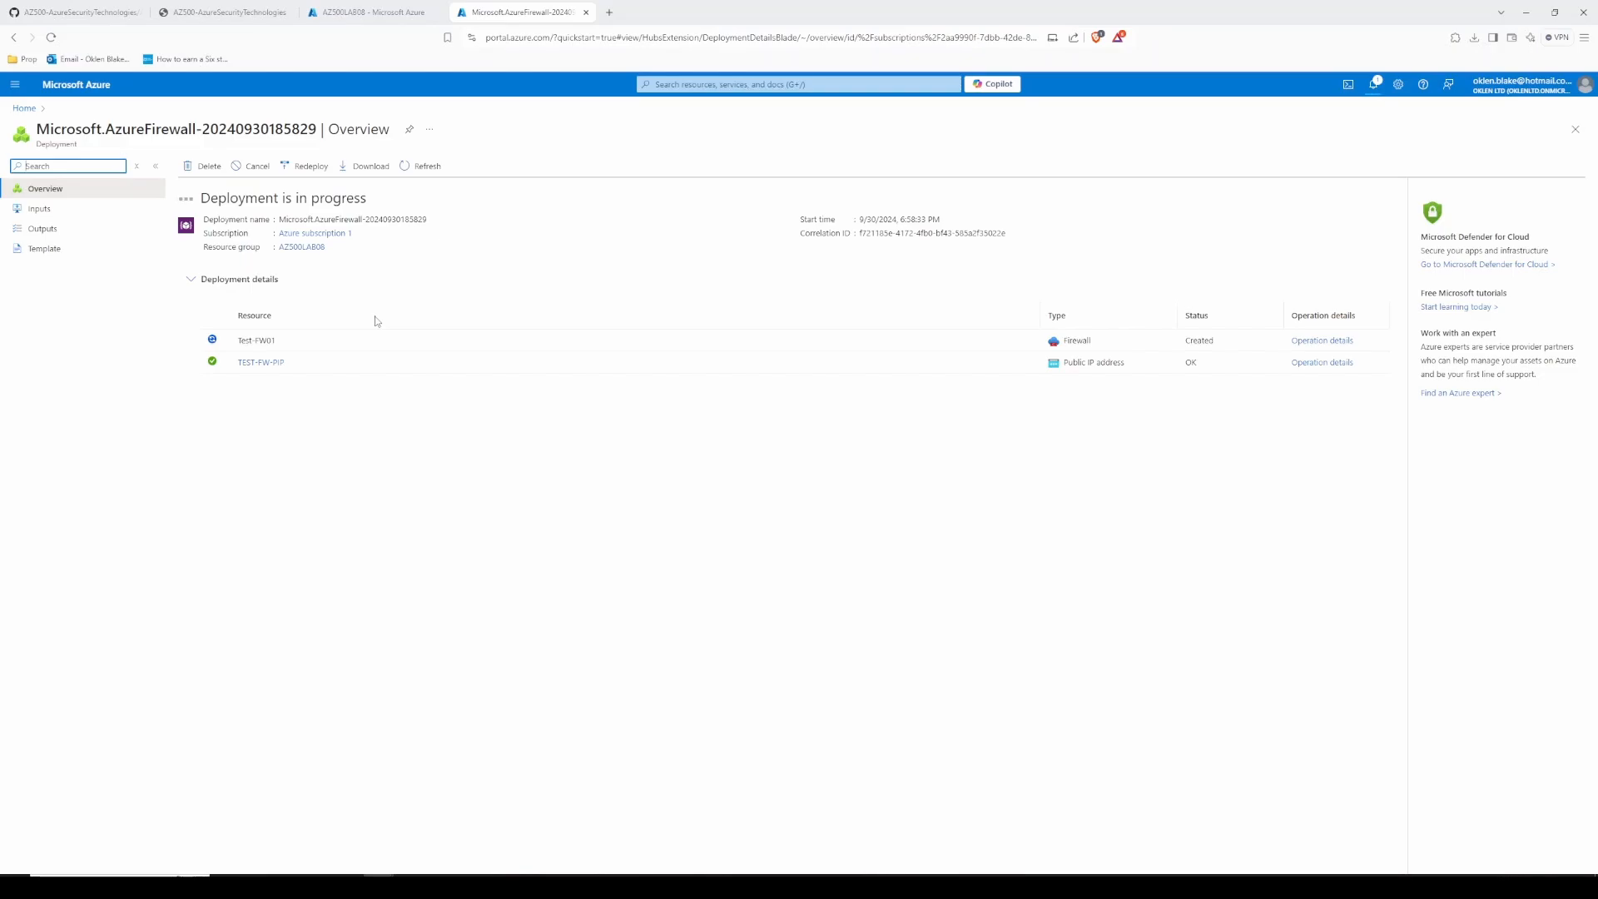
click(419, 165)
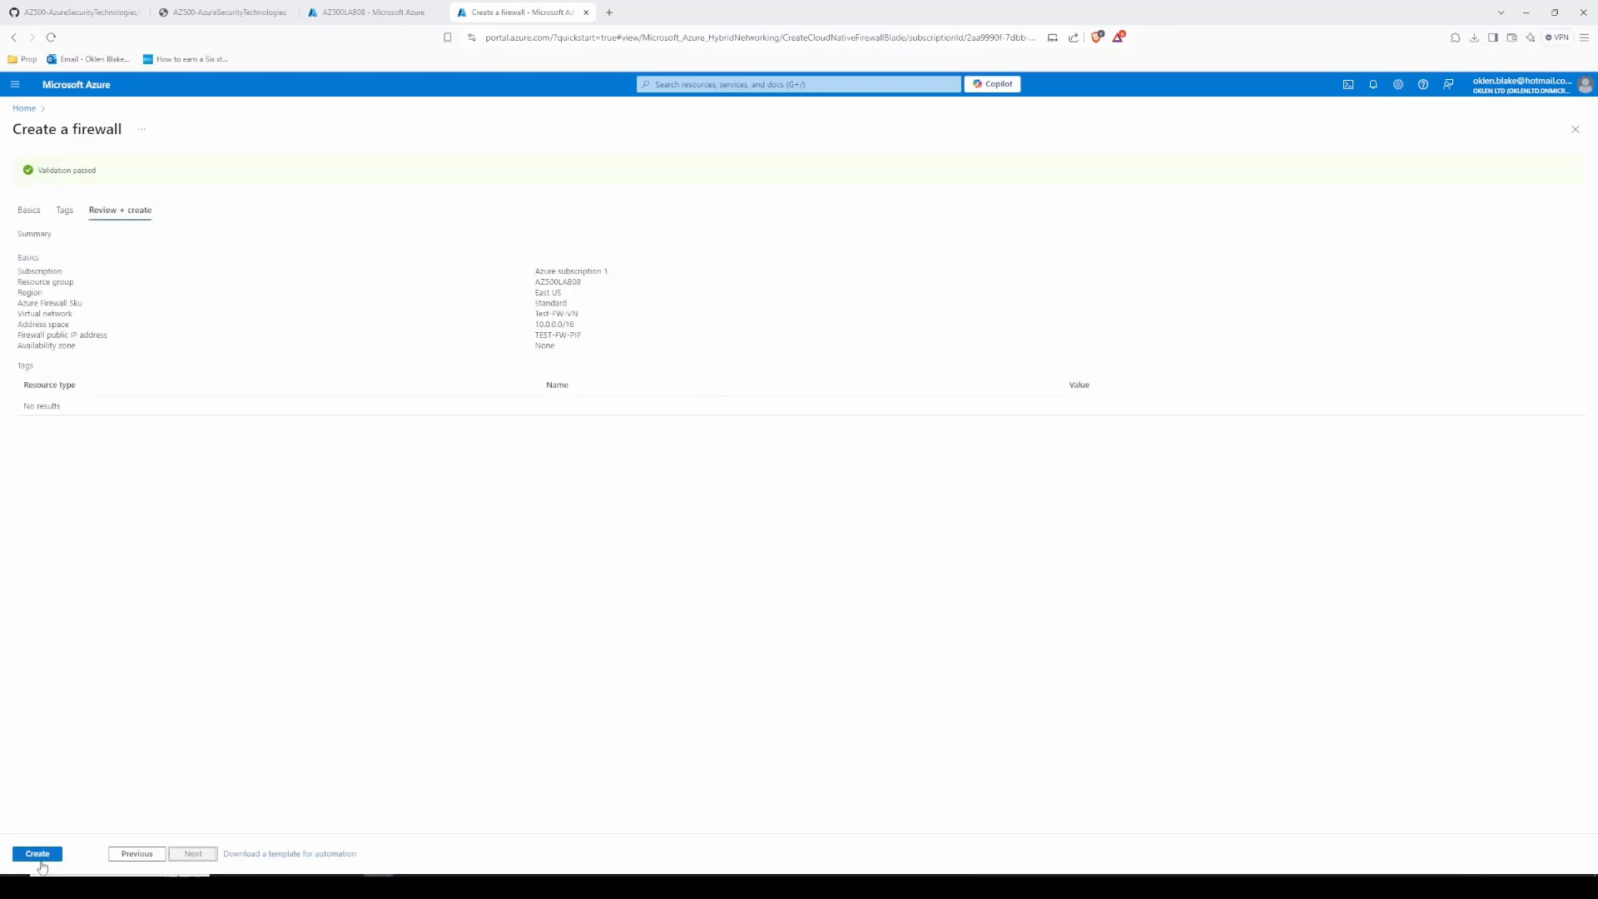
click(38, 855)
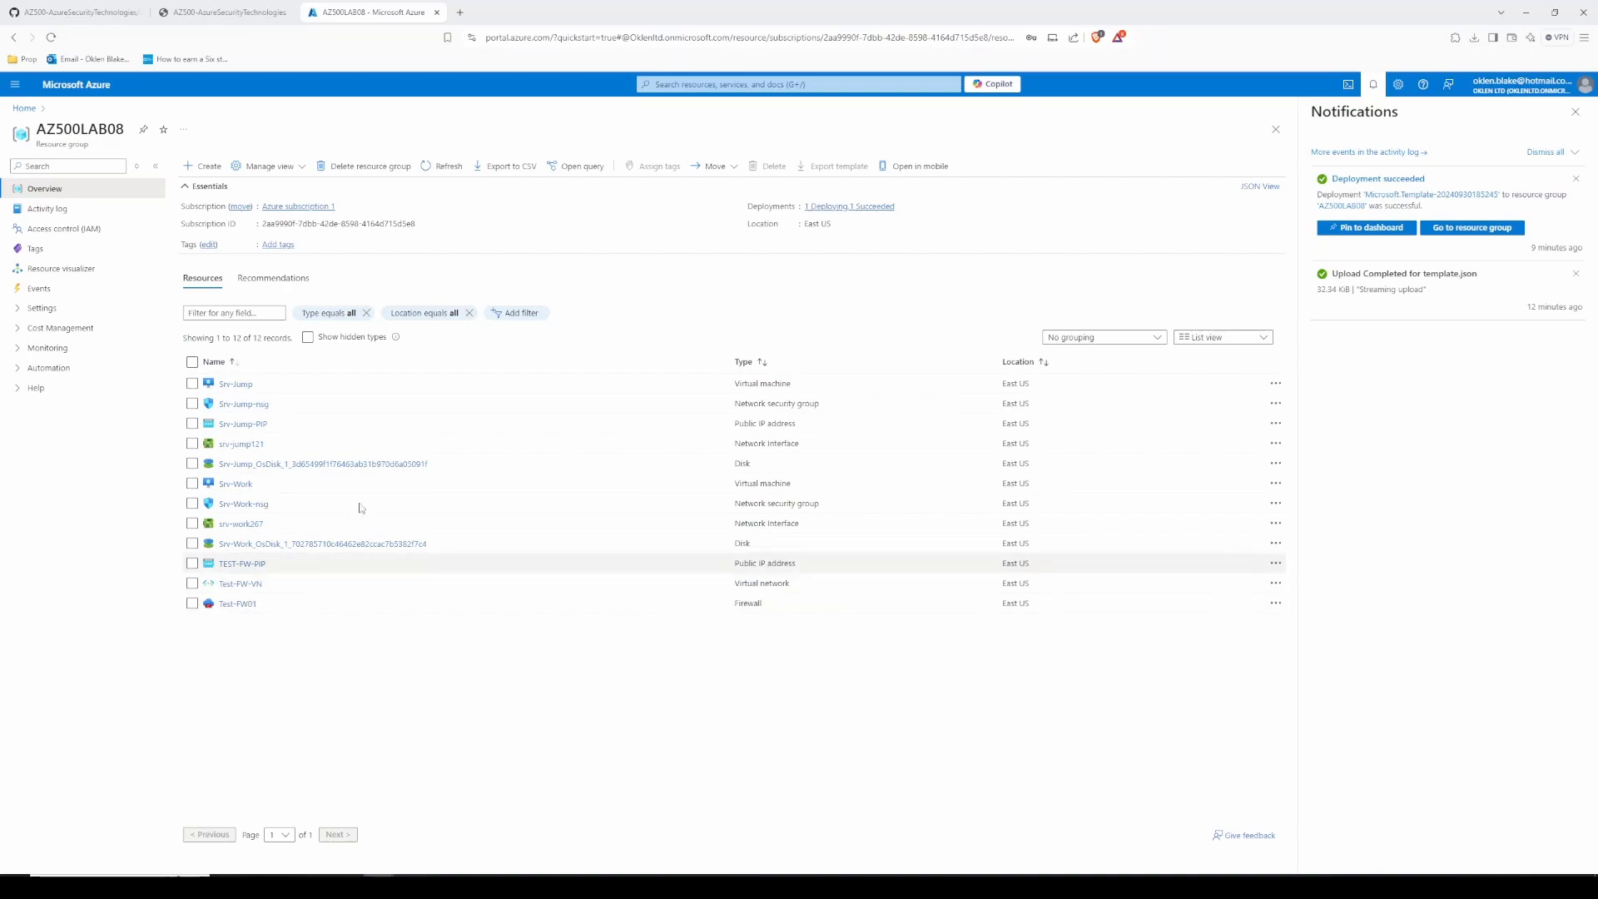
Step: Review Task 2 steps 5 to 8 in the lab manual against the AZ500LAB08 resource list
click(241, 12)
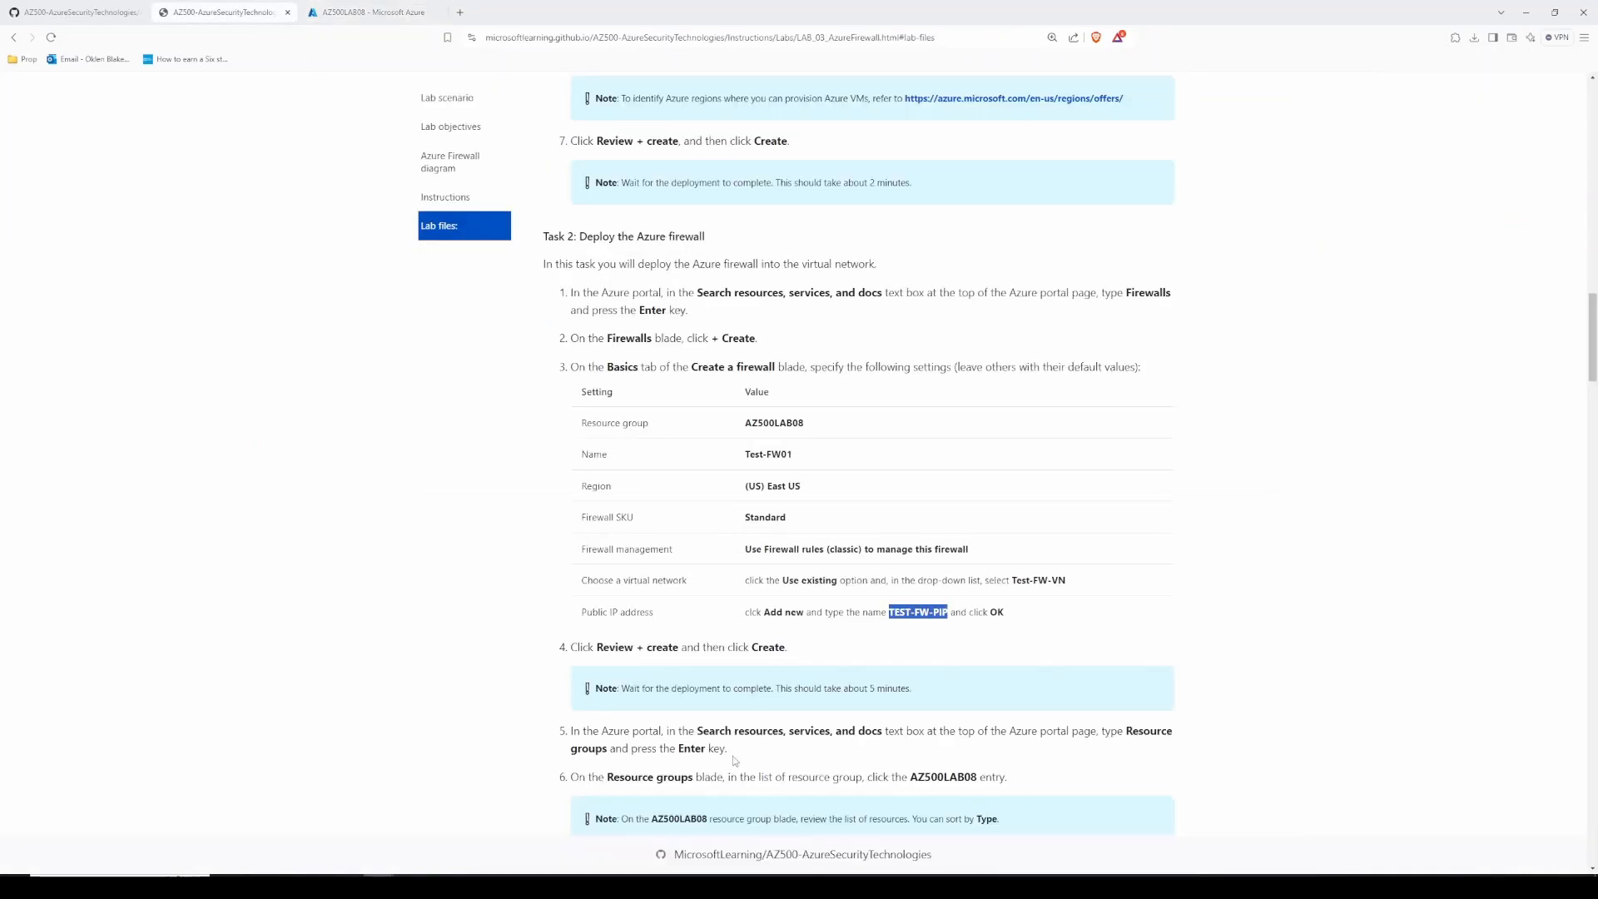
click(538, 656)
scroll(537, 656, down, 5)
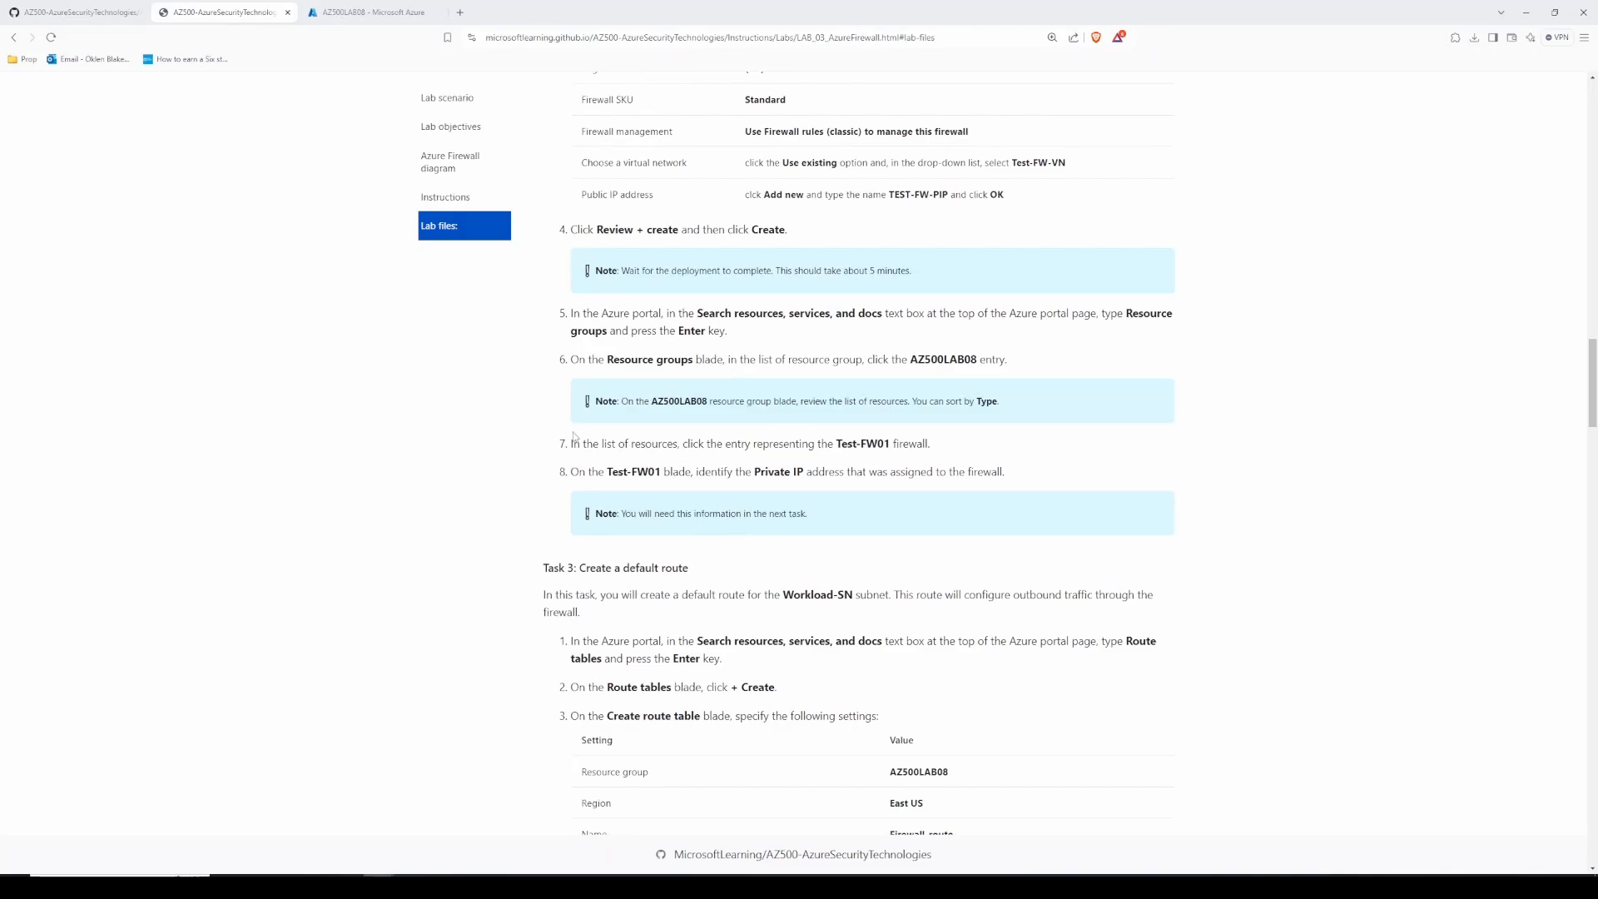
scroll(568, 460, down, 1)
drag(601, 356, 838, 361)
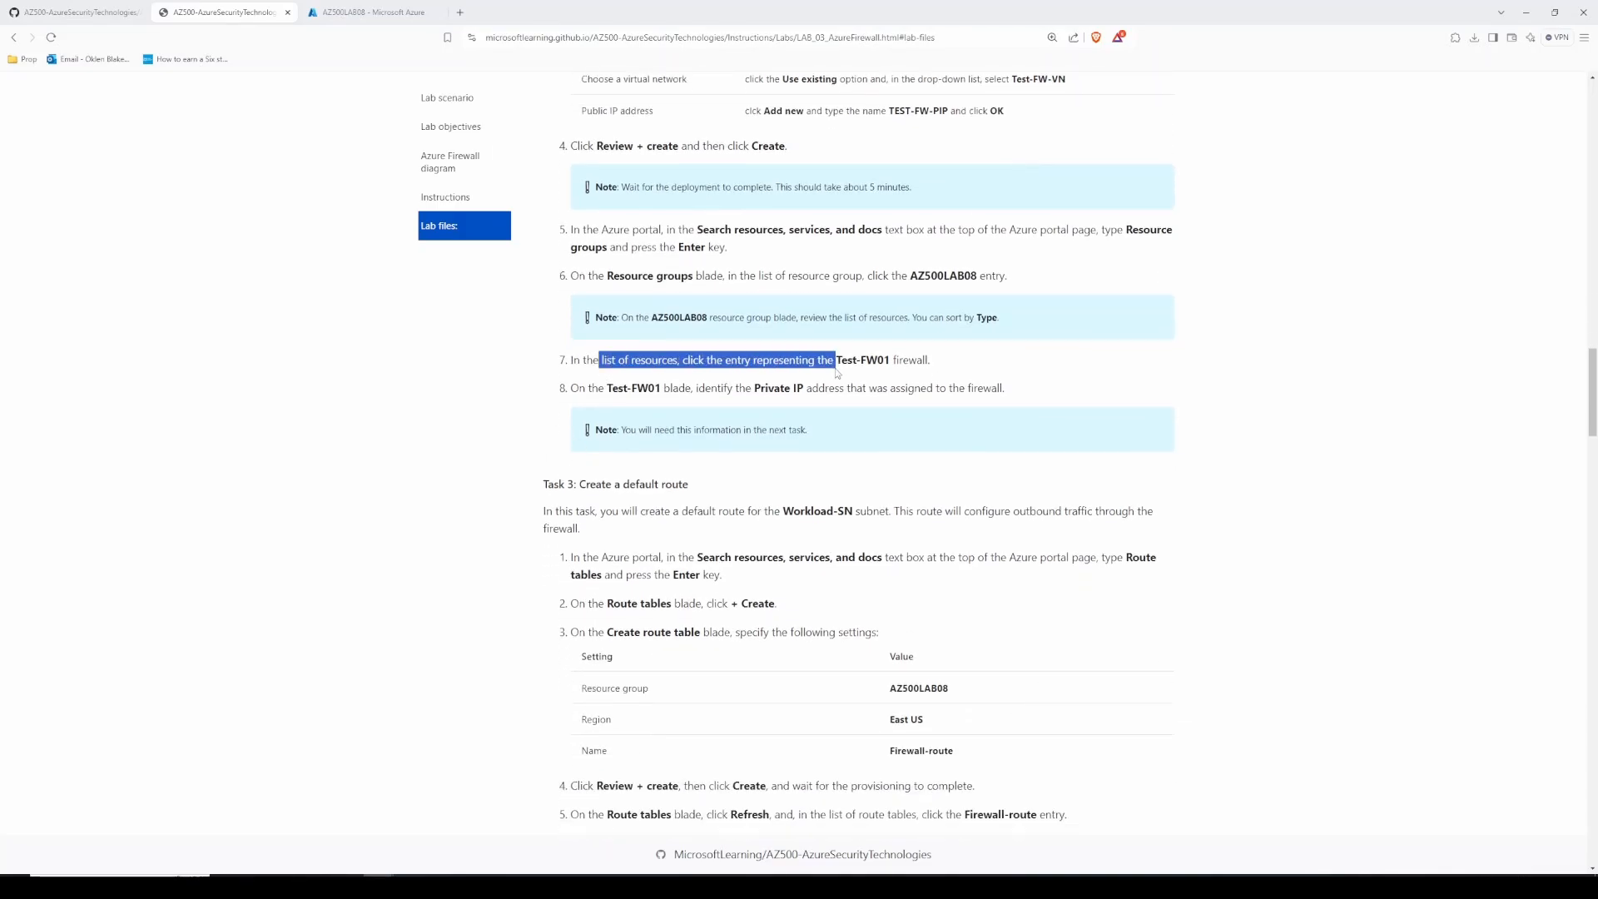
click(949, 361)
click(366, 12)
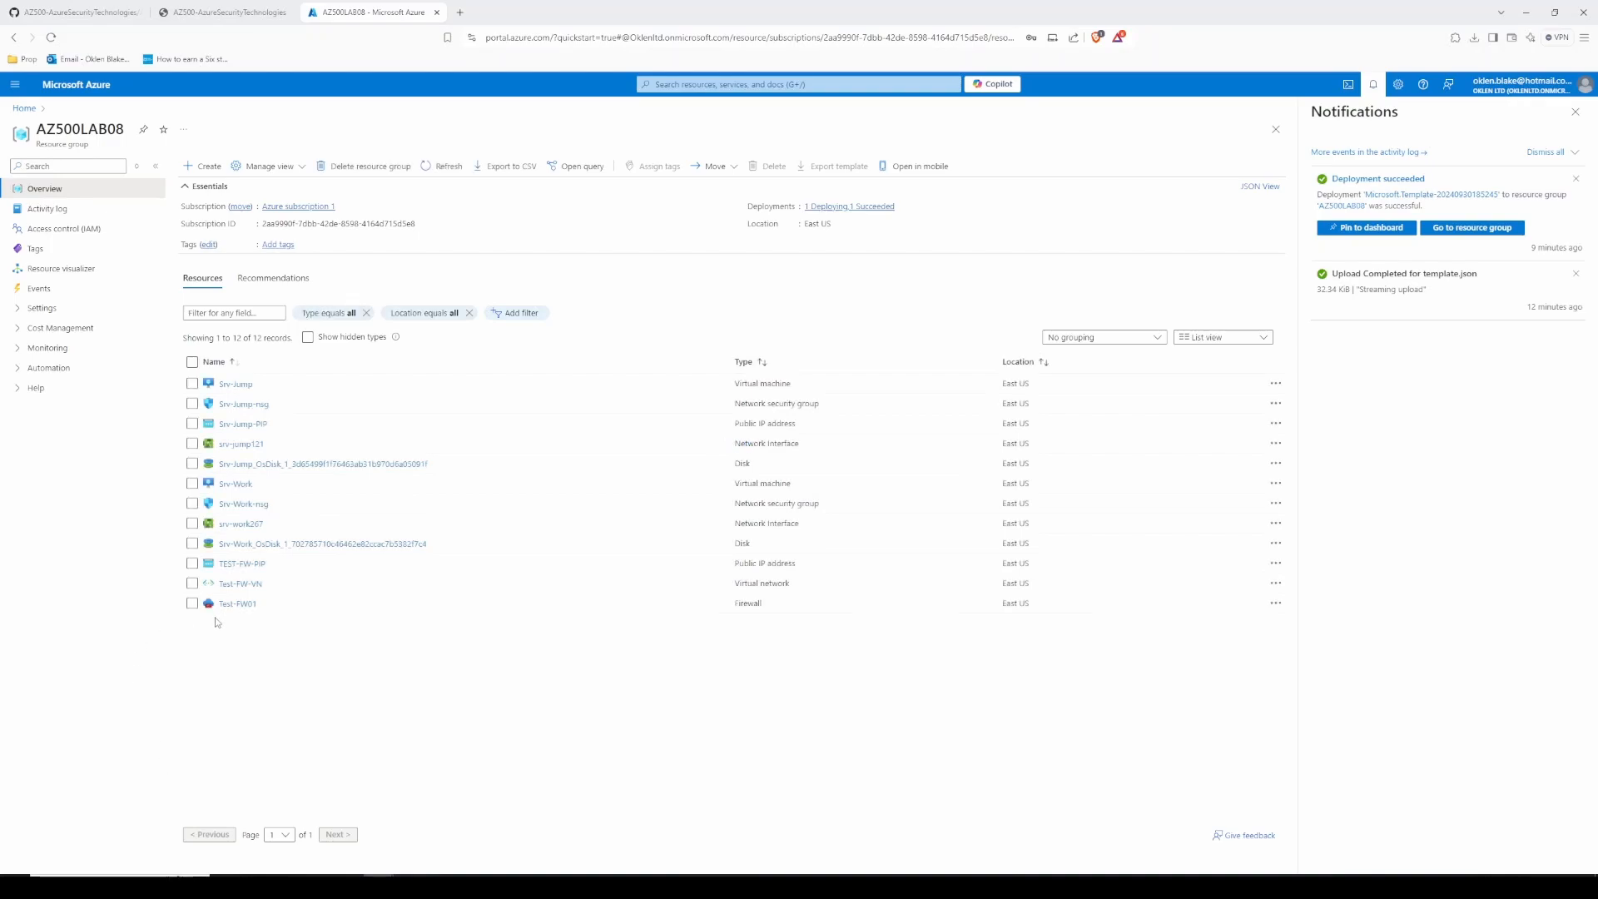
click(208, 6)
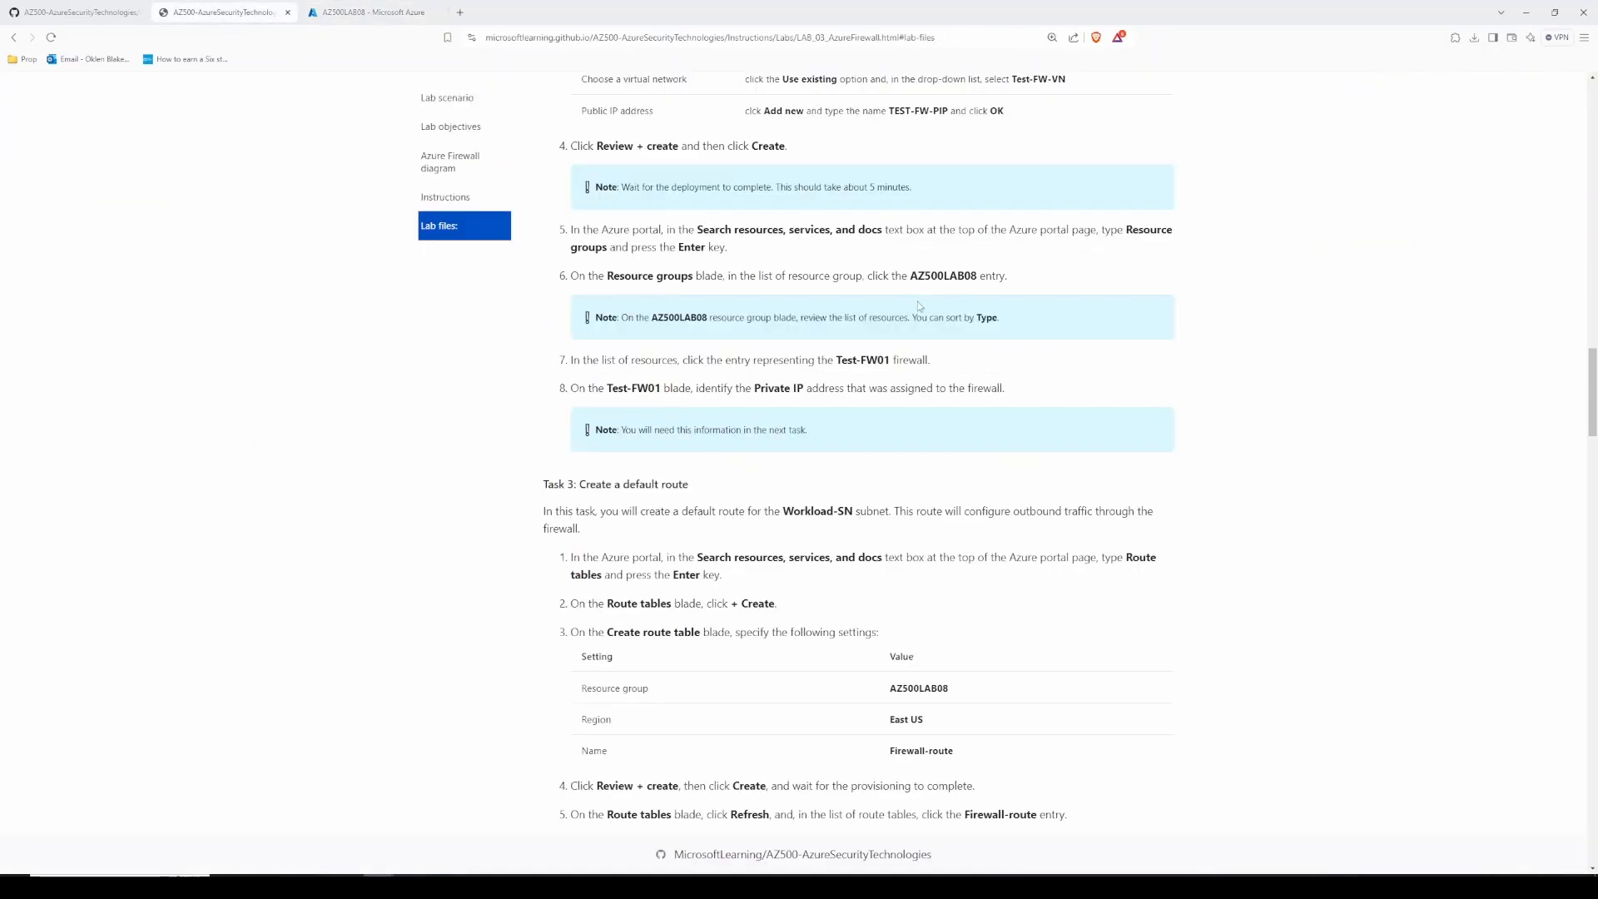
scroll(391, 541, down, 2)
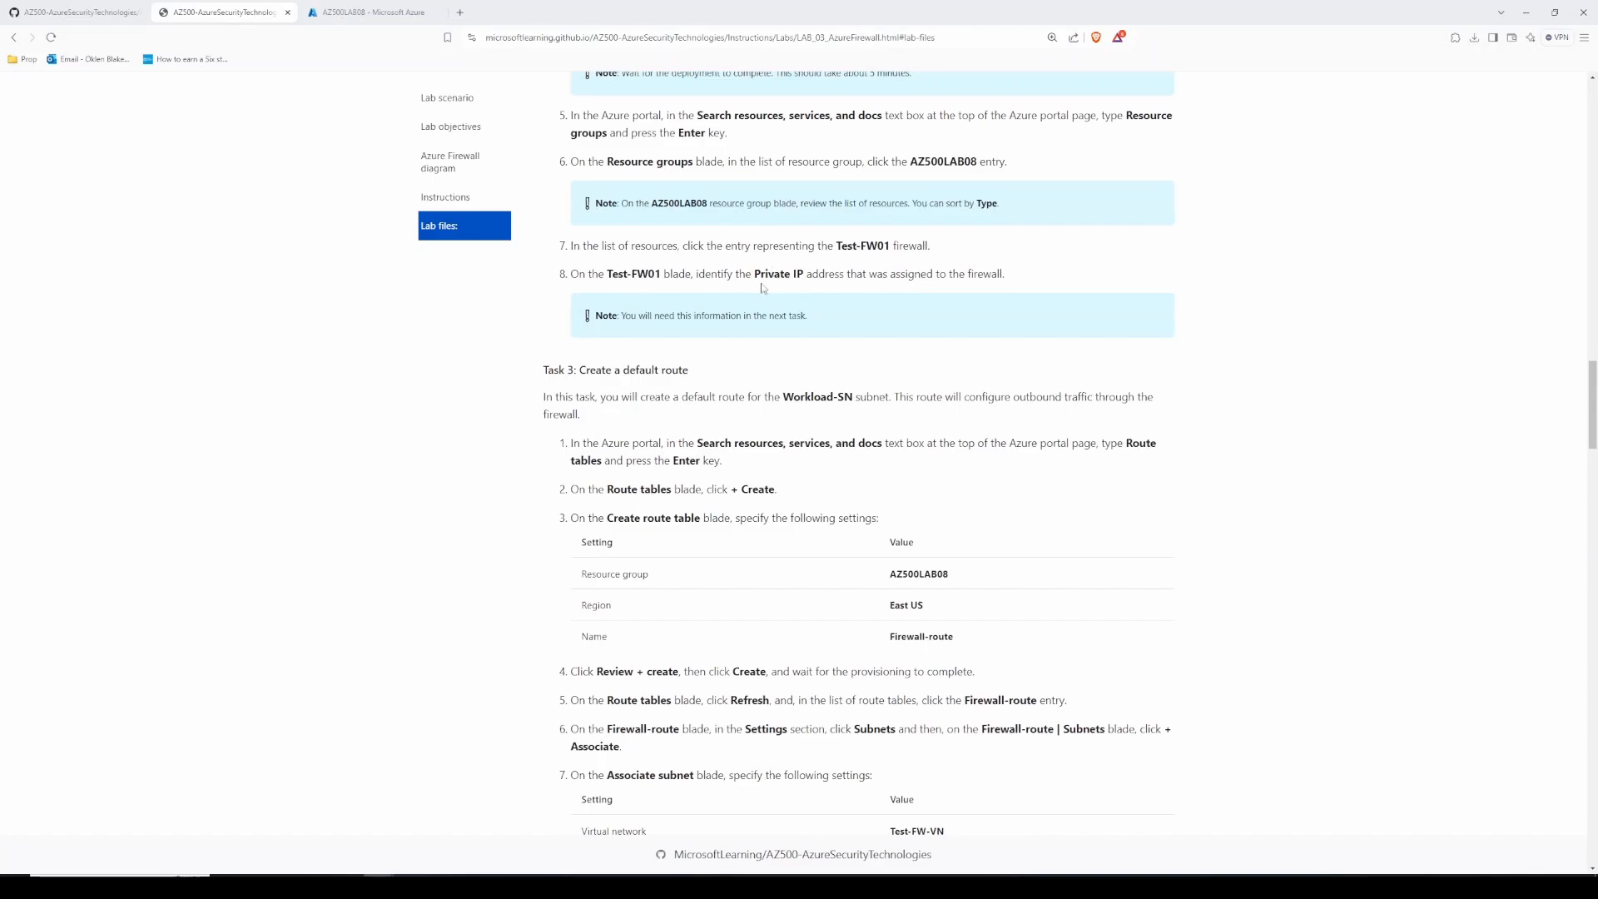
Step: Open the Test-FW01 firewall from the AZ500LAB08 resource list in a separate browser tab
click(358, 9)
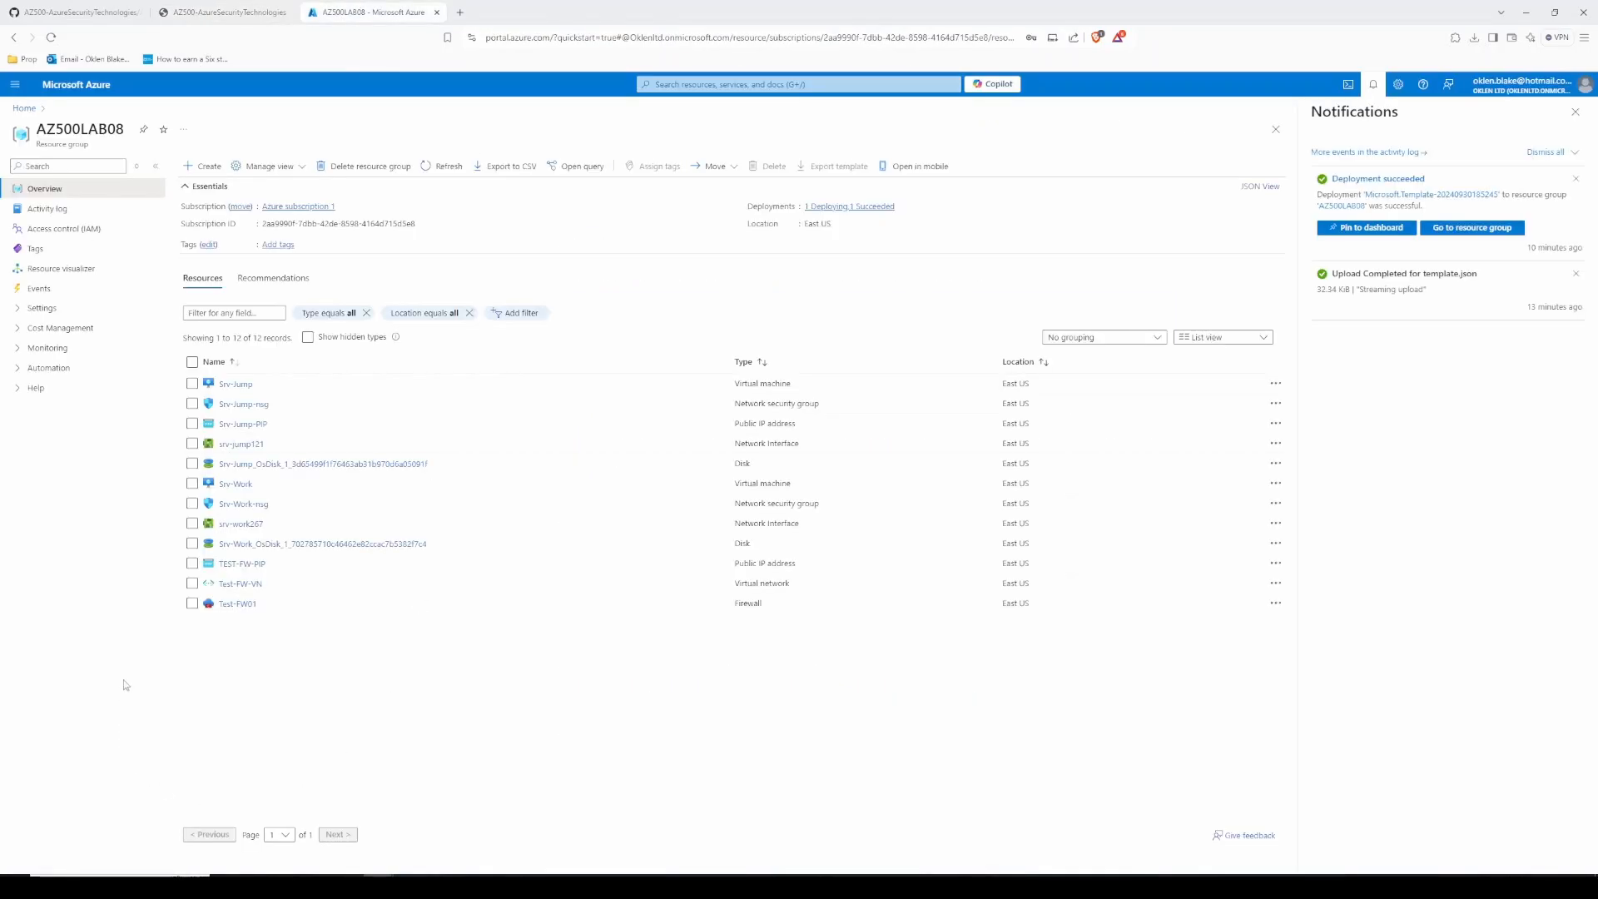
right_click(223, 602)
click(332, 611)
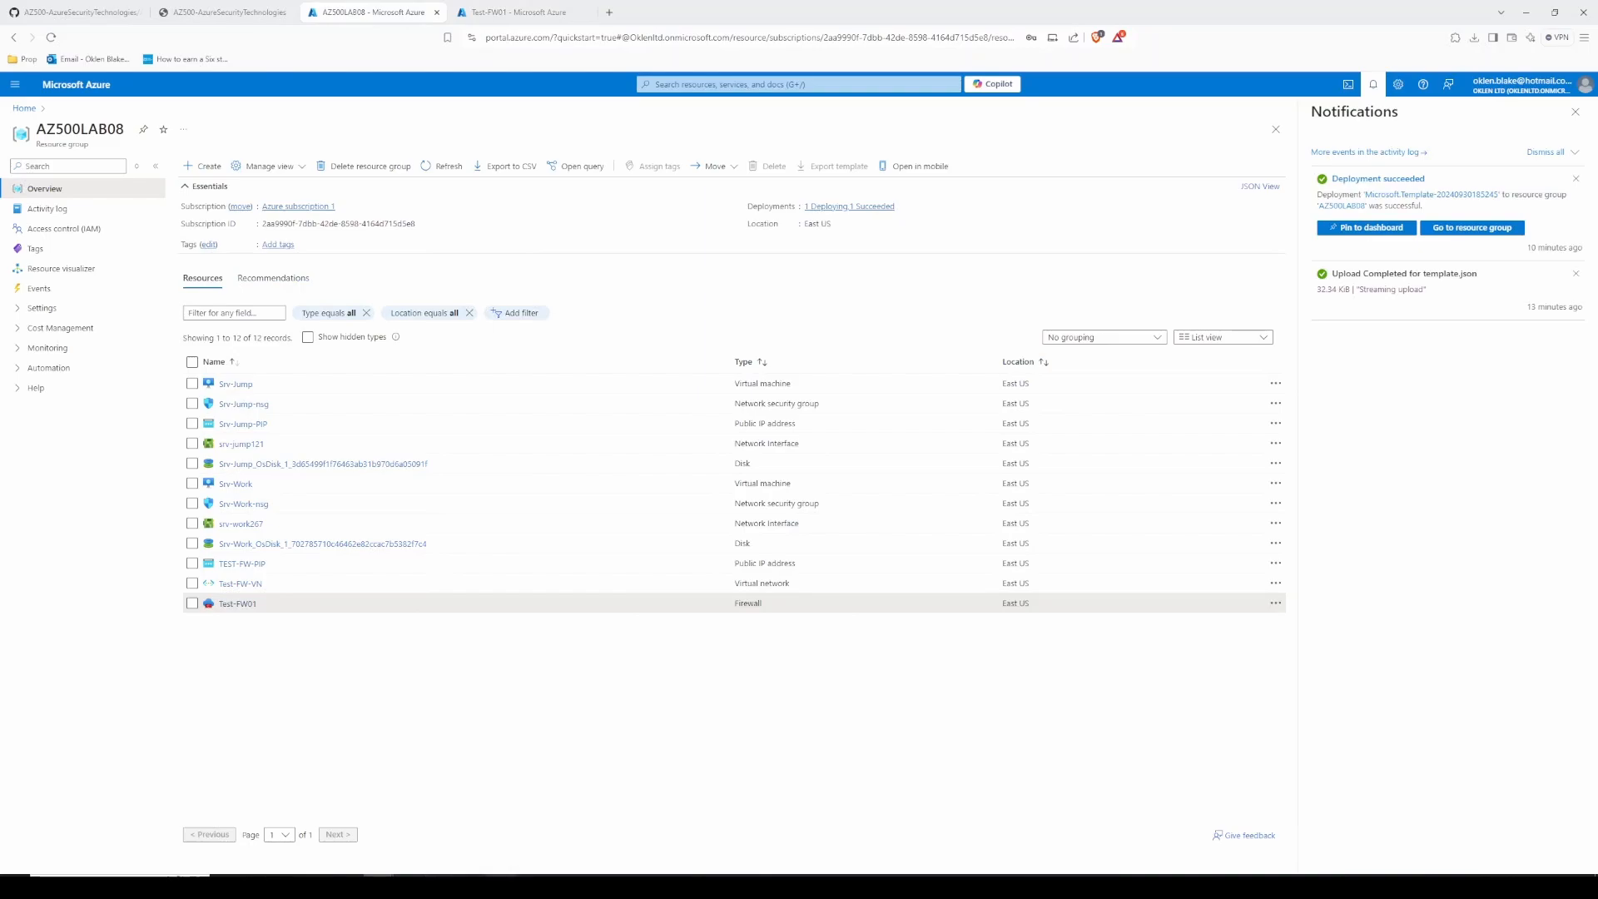
Step: Switch to the WordPad notes and place the cursor on the empty line below the existing entries
click(502, 885)
click(1051, 436)
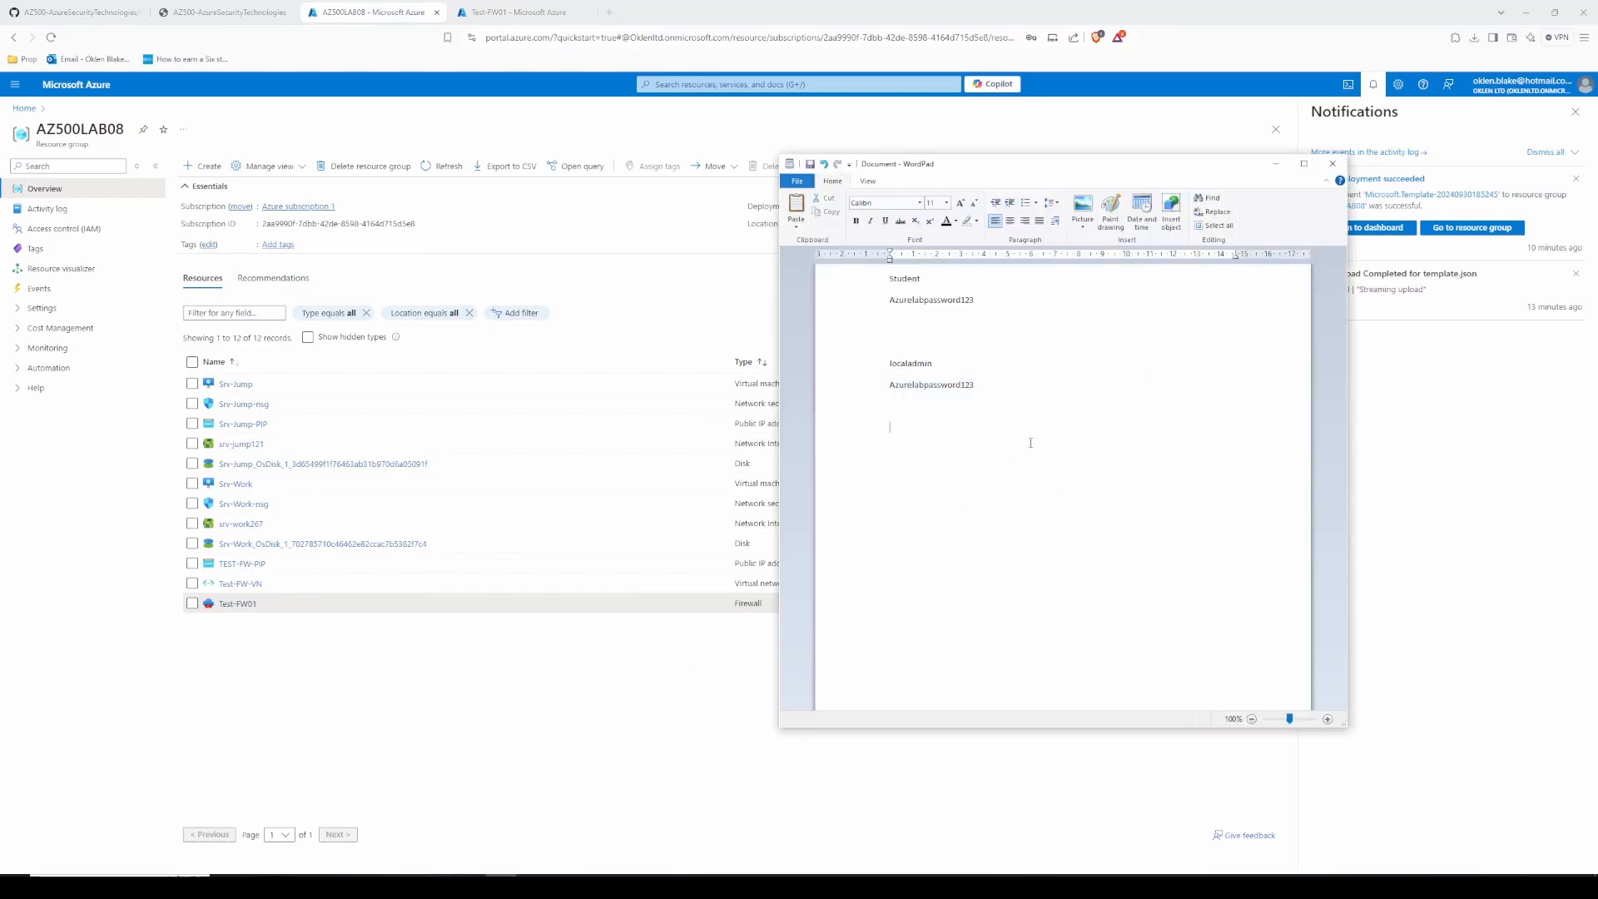
drag(1054, 178, 1119, 537)
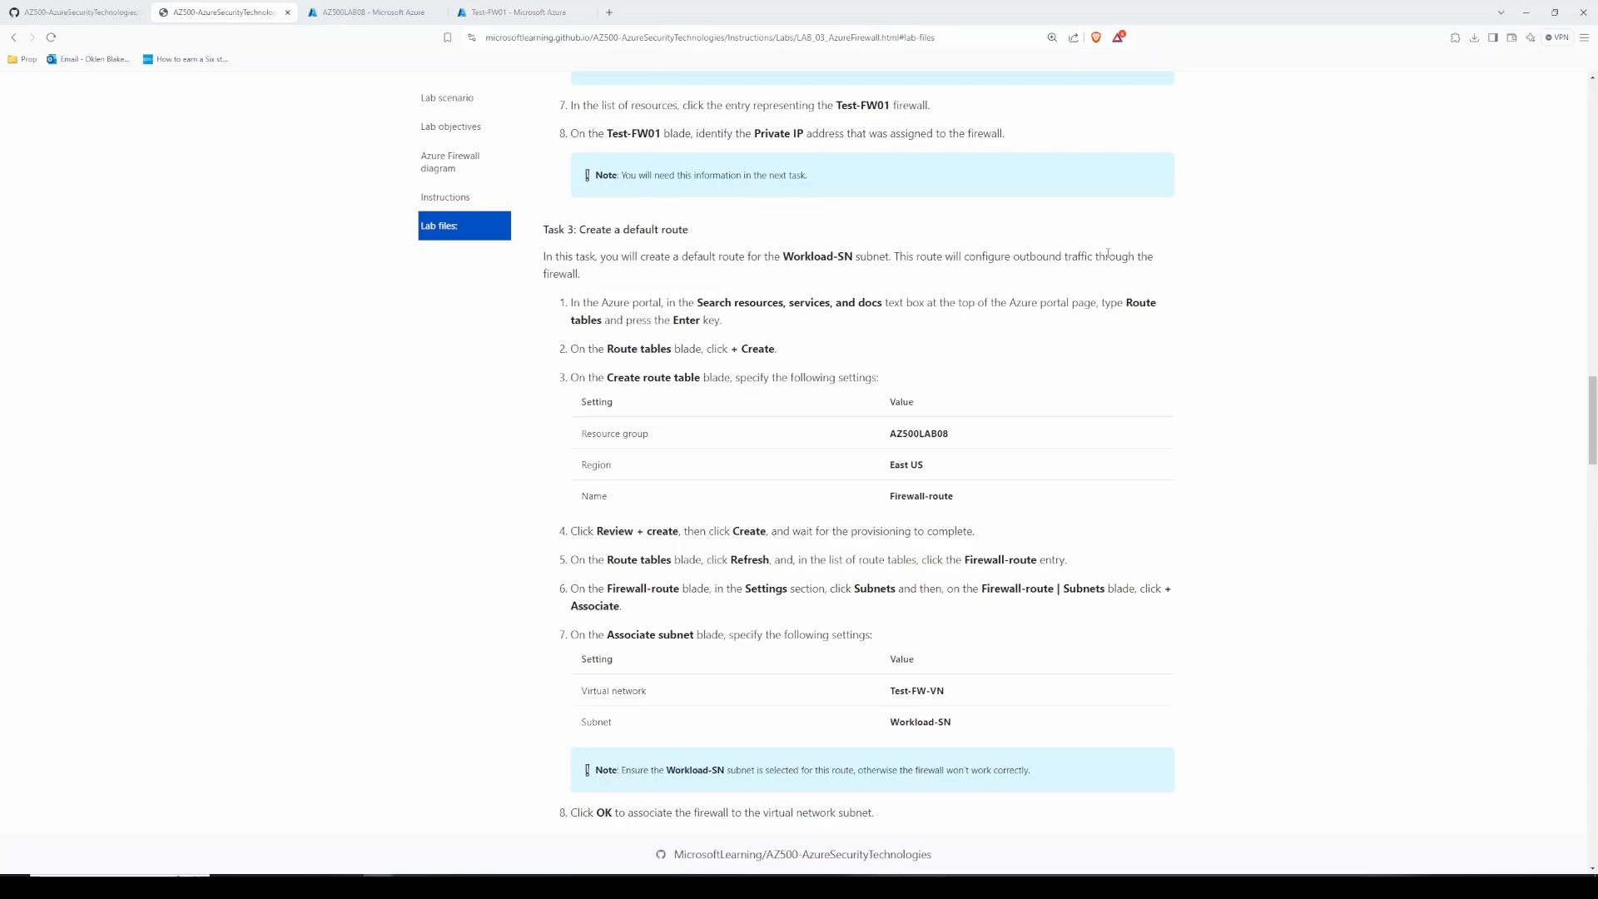
Step: Find the Route tables service from Task 3 step 1 in the Azure portal, open it and dismiss the notifications
scroll(456, 449, down, 2)
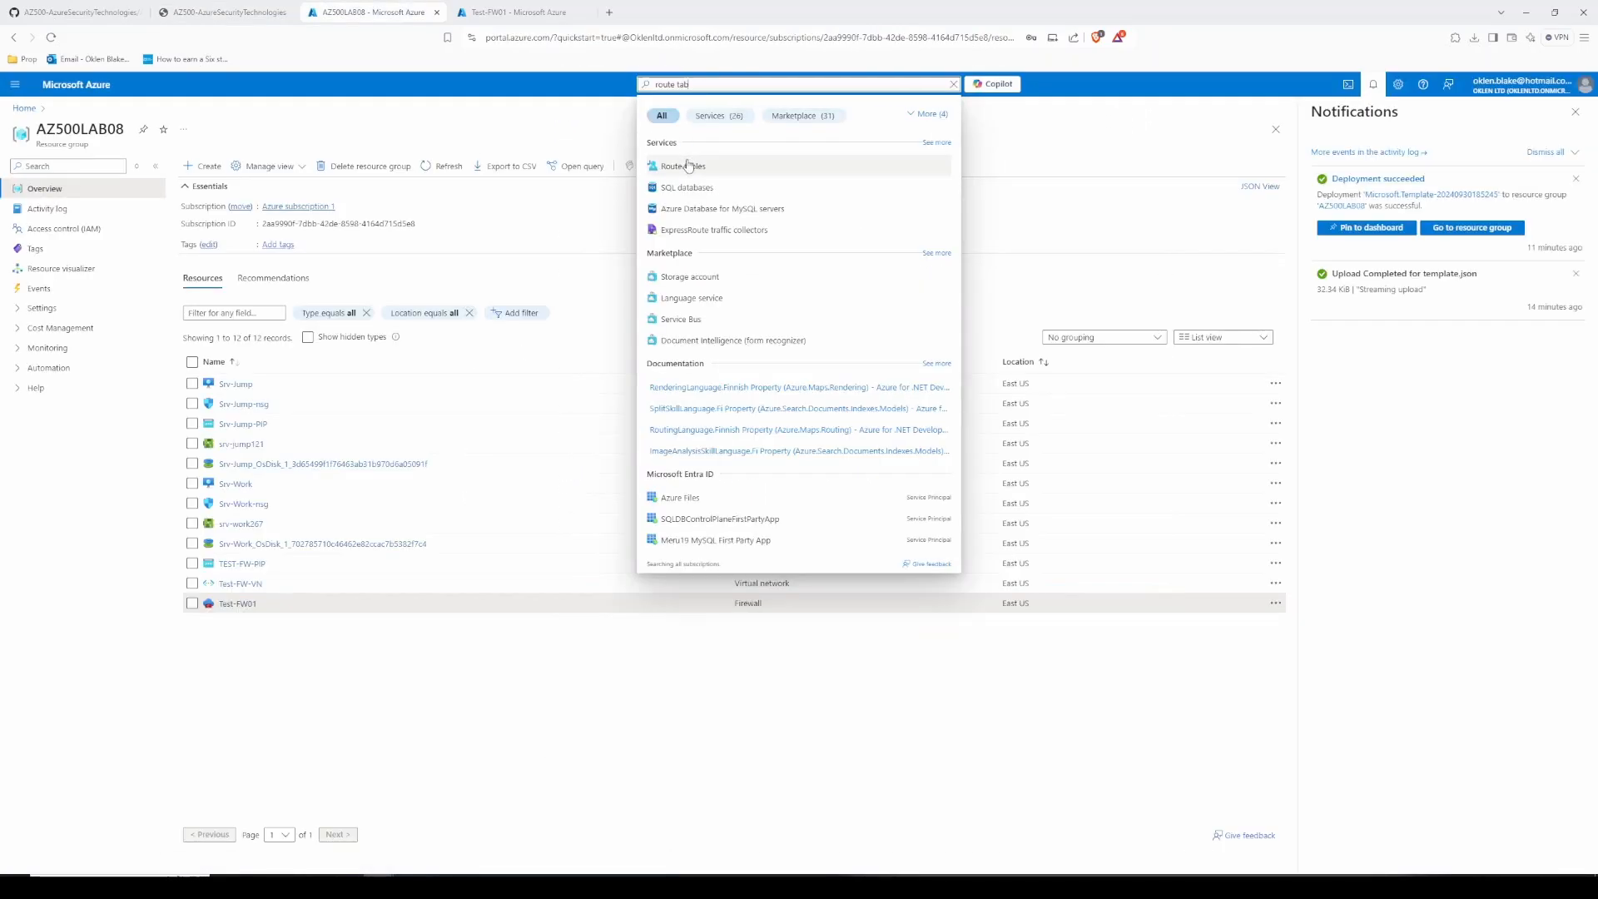
click(687, 163)
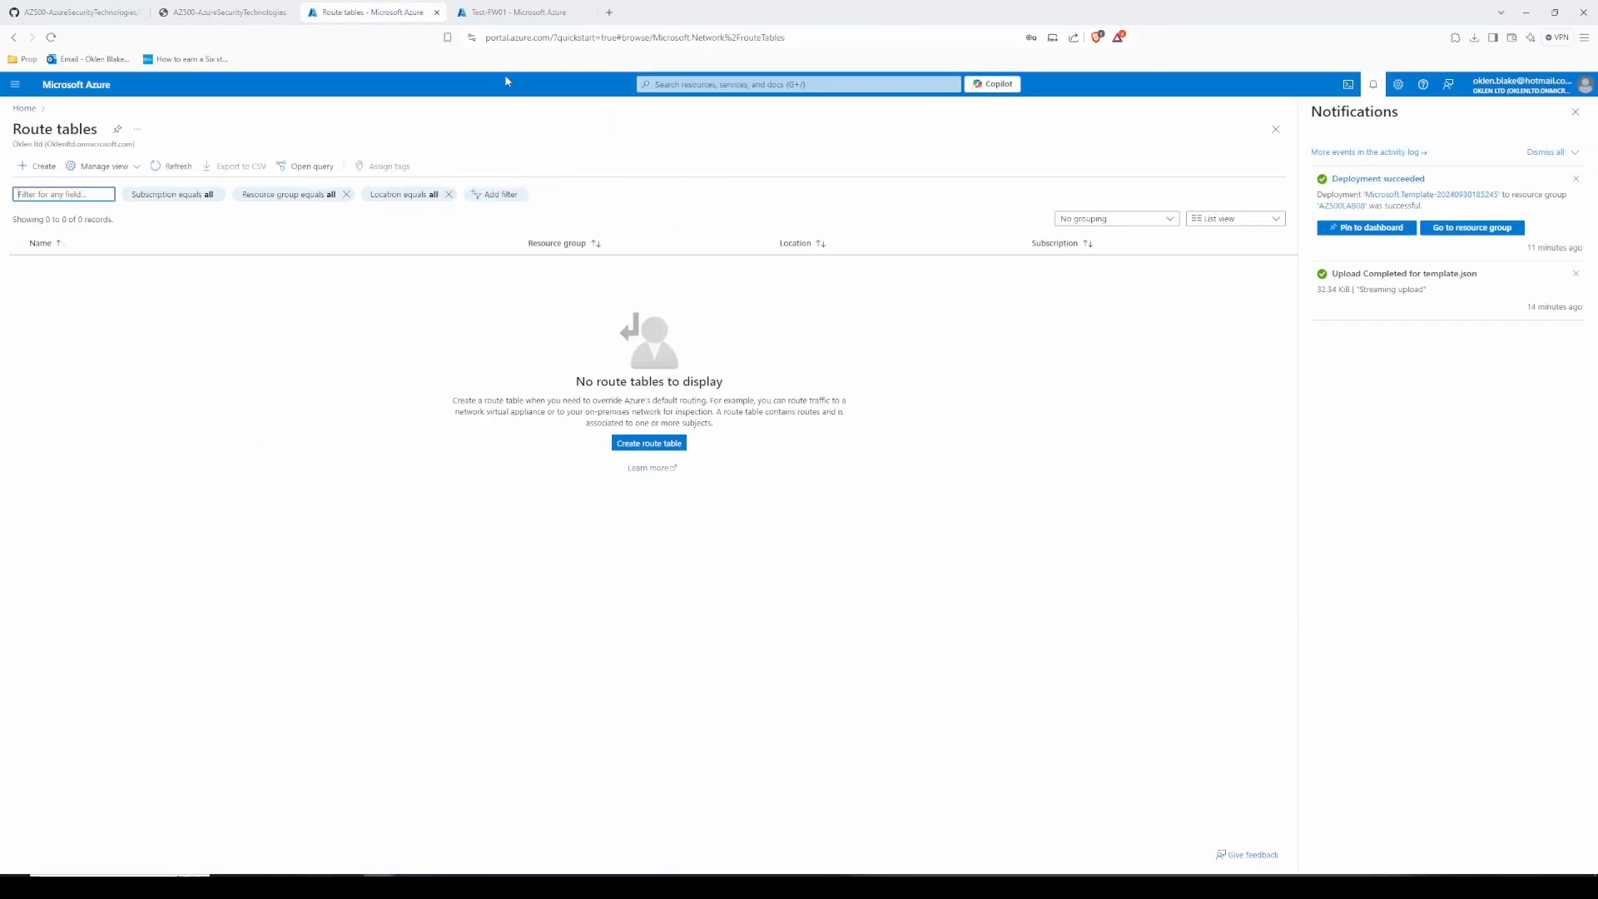
click(1576, 111)
Step: Review the Create route table settings in the lab manual and copy the name Firewall-route
click(253, 10)
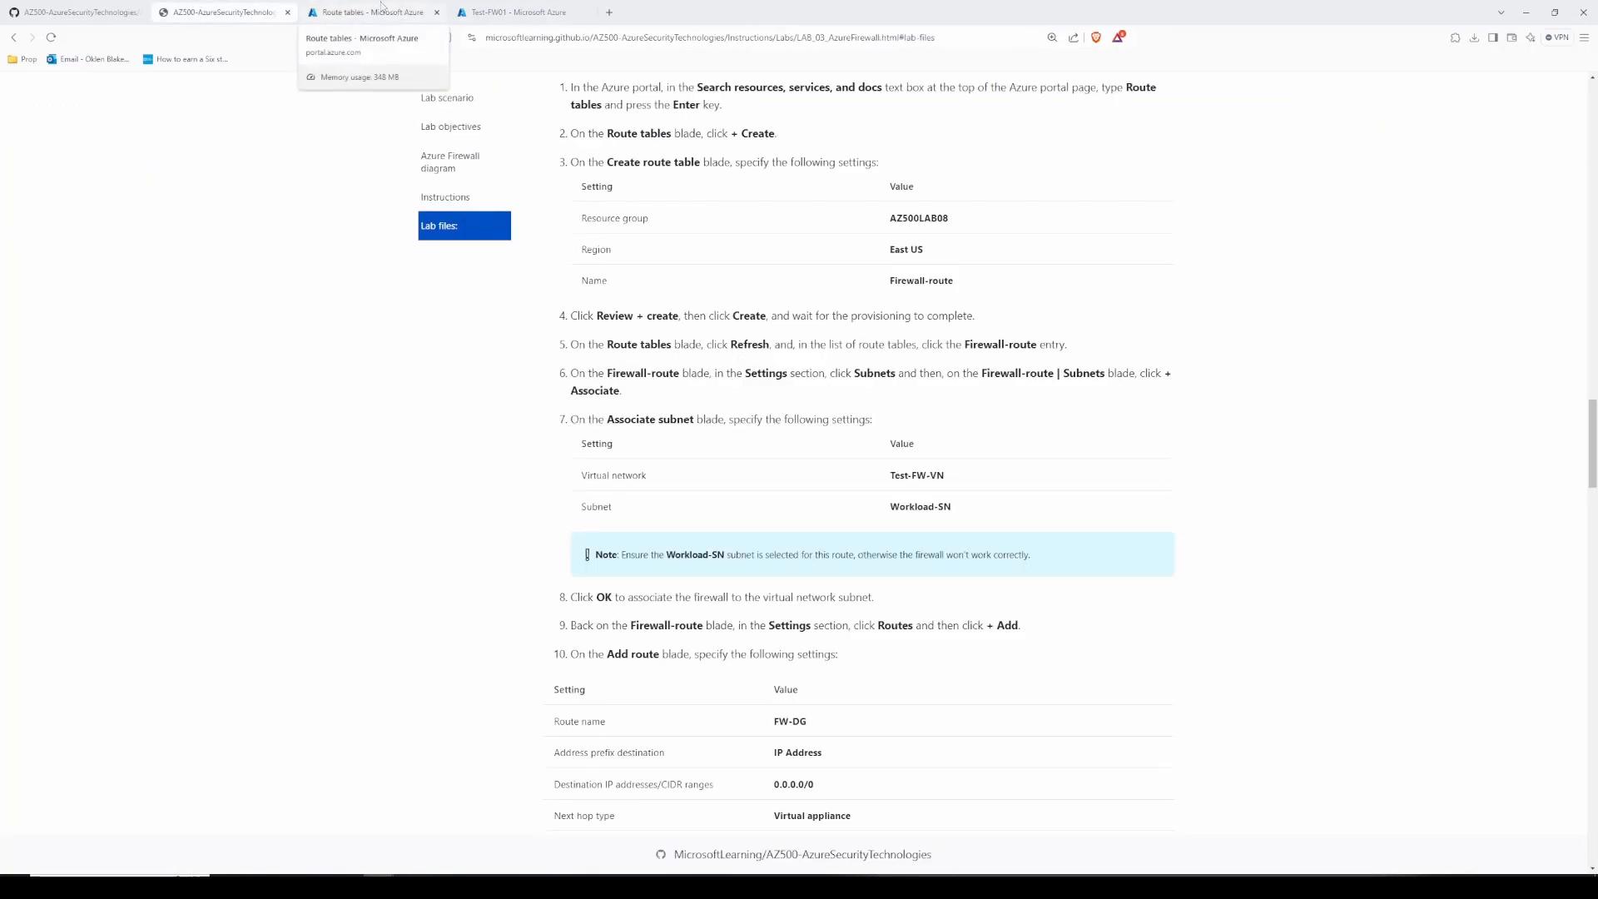
scroll(635, 328, up, 2)
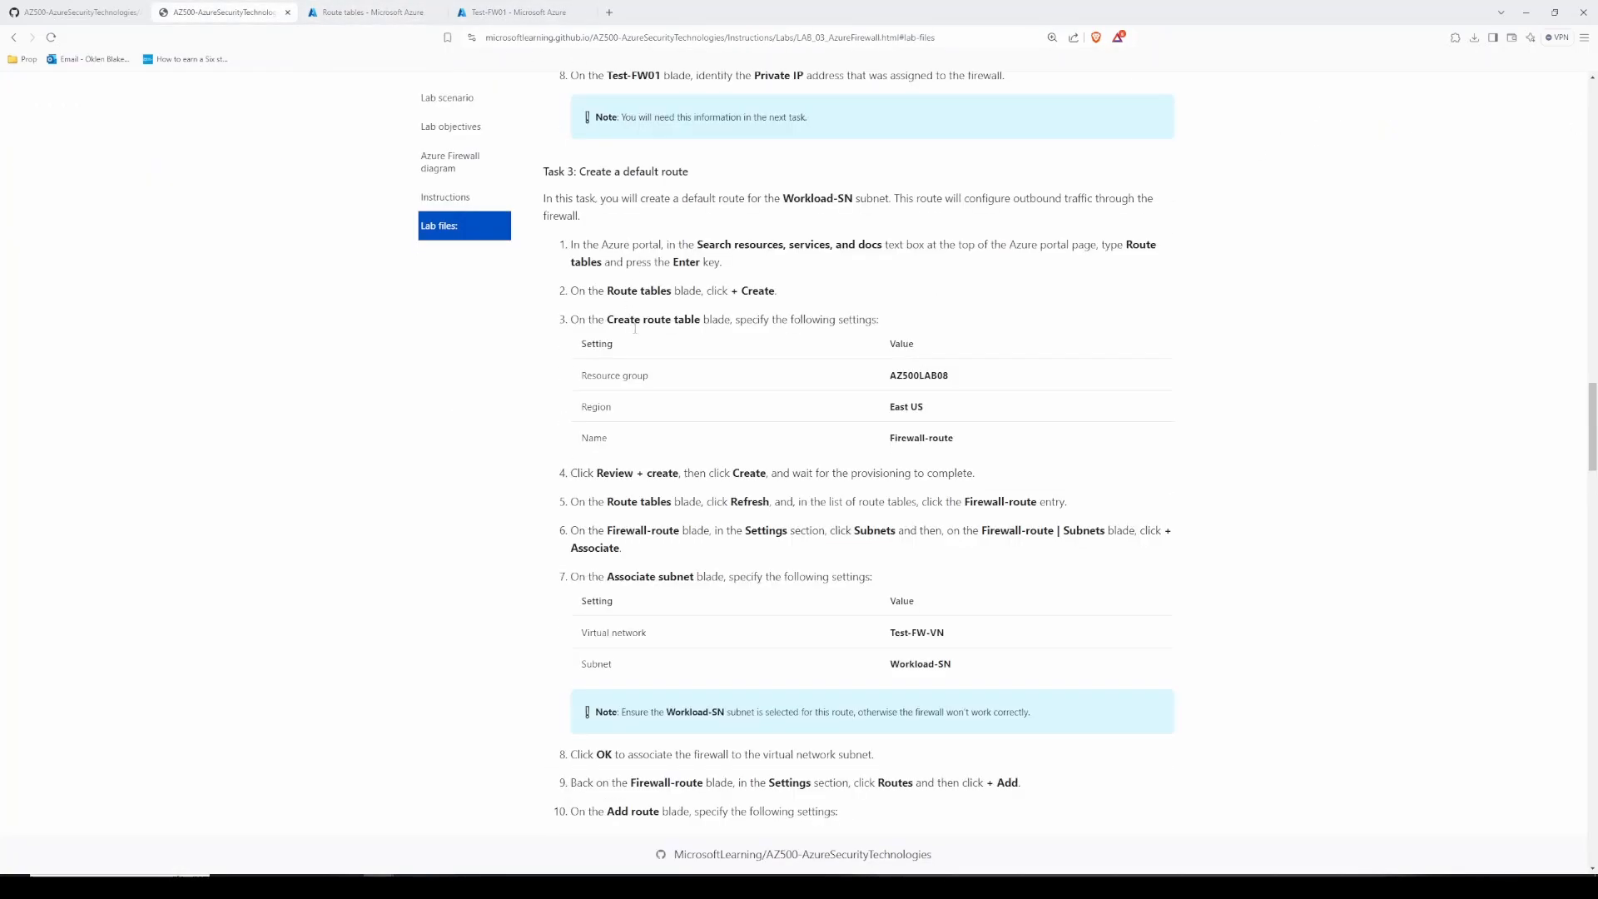
double_click(938, 375)
click(896, 408)
triple_click(908, 442)
key(ctrl+c)
scroll(910, 441, up, 1)
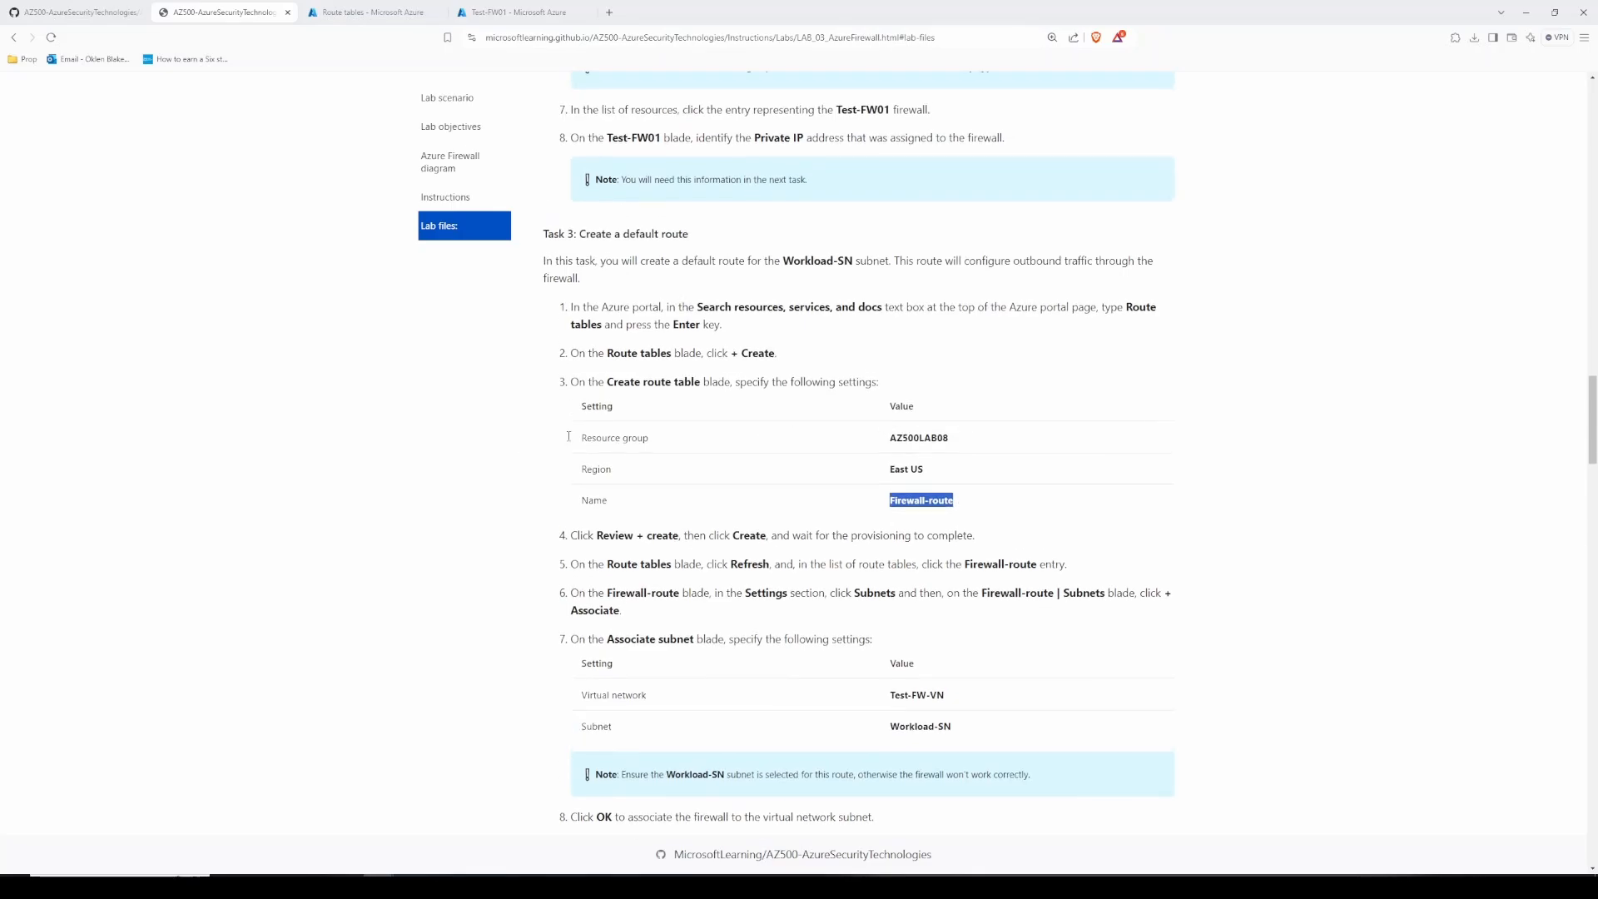
Step: Start a new route table in the Azure portal with resource group AZ500LAB08, region East US and the copied name Firewall-route
key(ctrl+Tab)
click(803, 441)
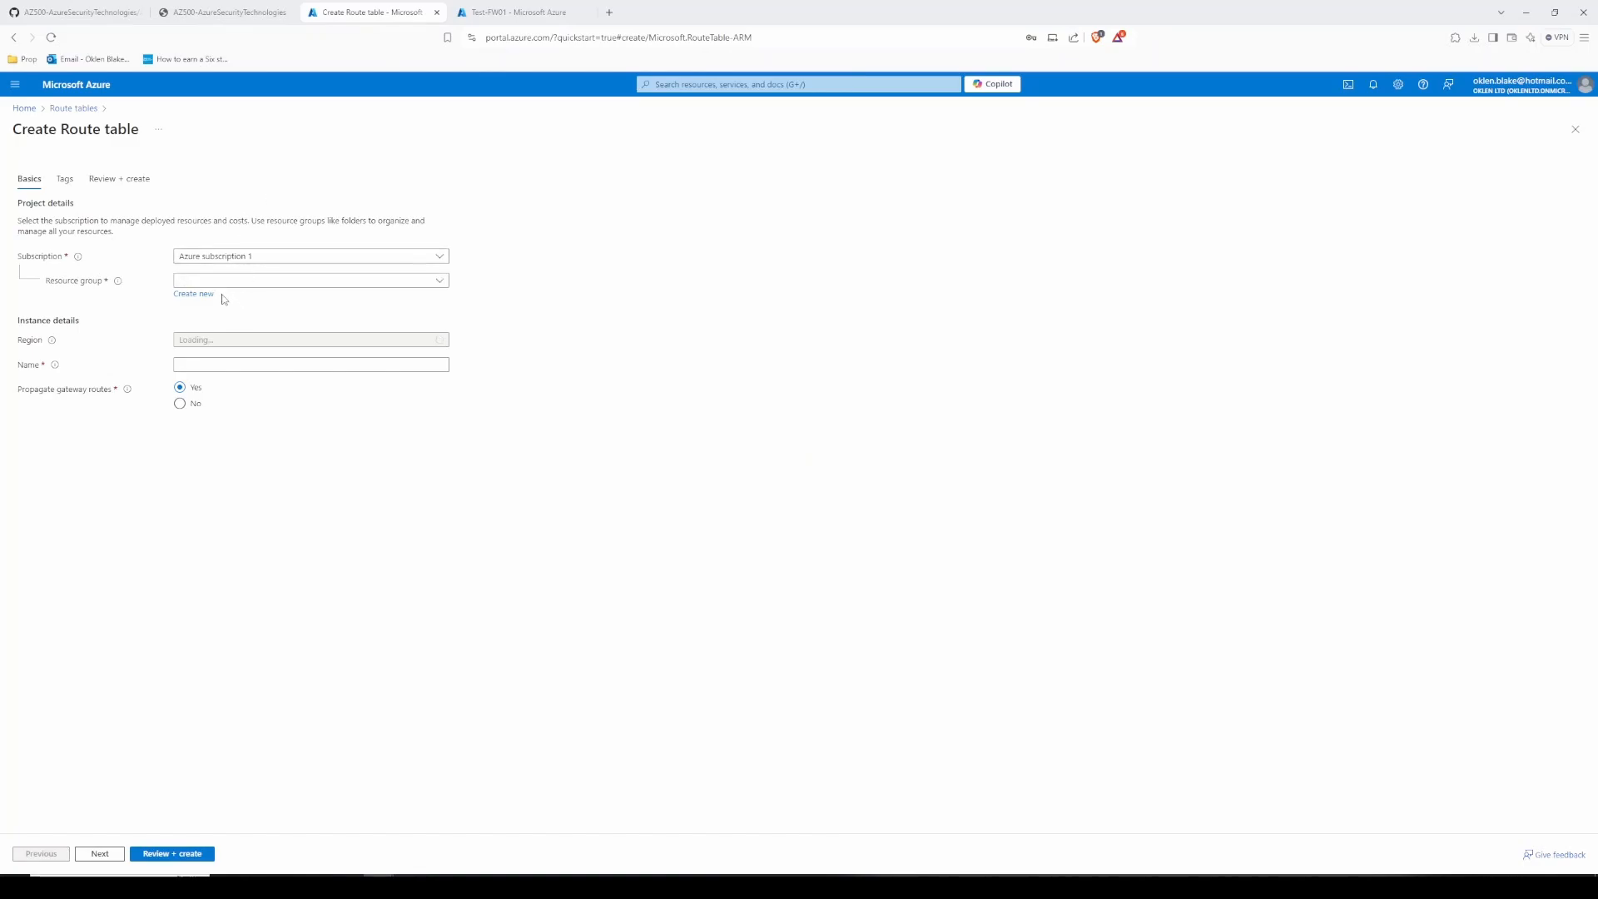
click(223, 281)
click(216, 327)
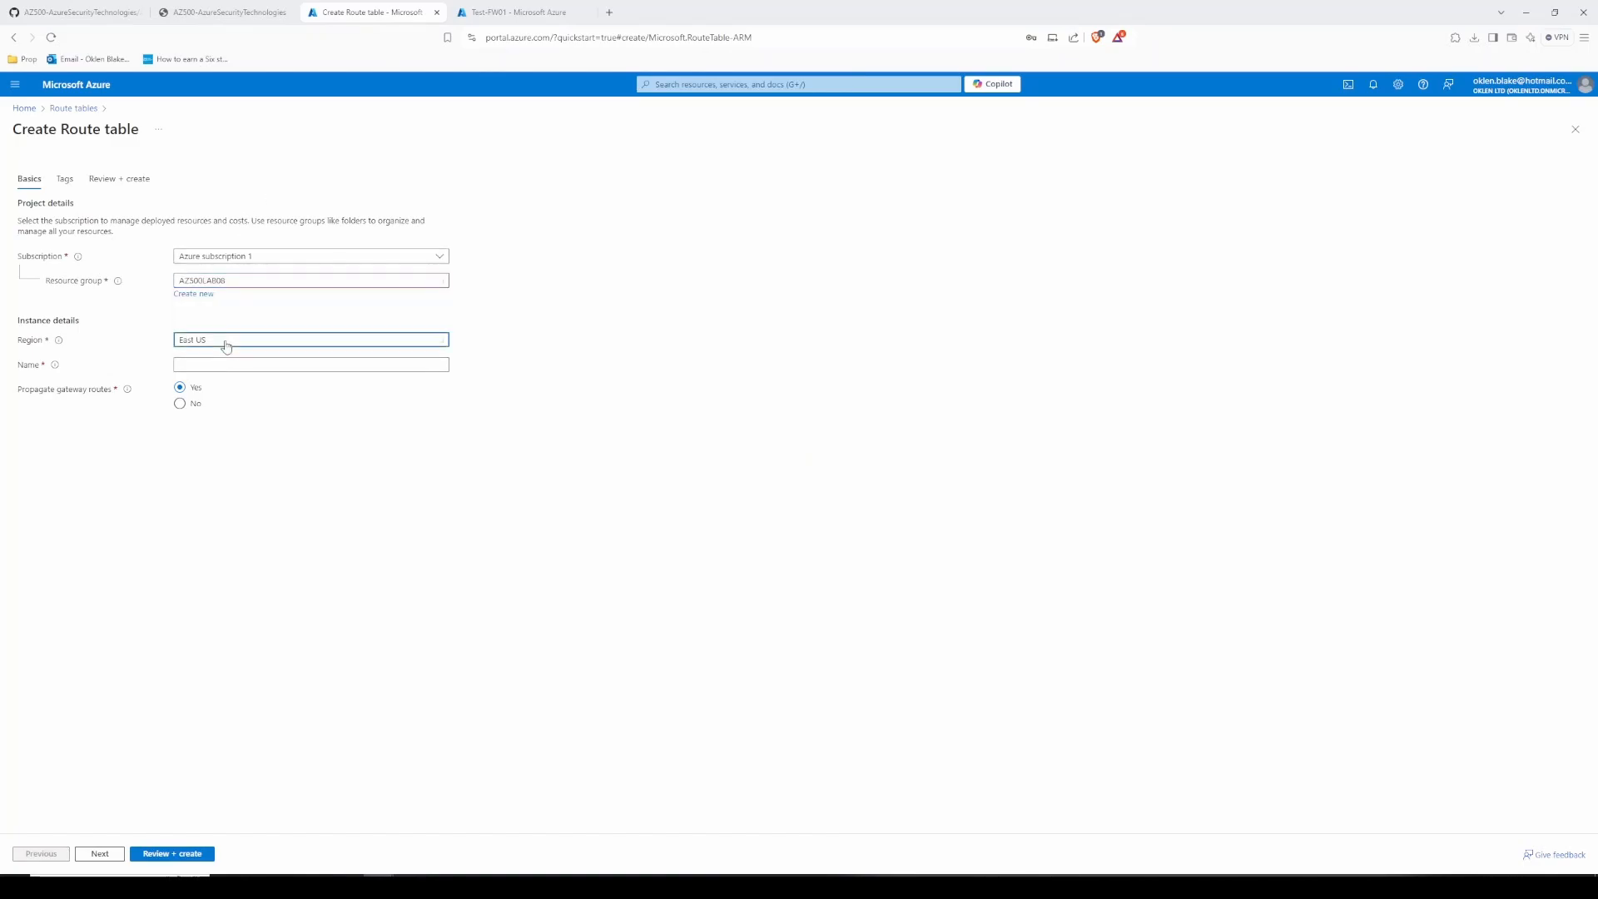
click(225, 346)
click(665, 414)
click(334, 366)
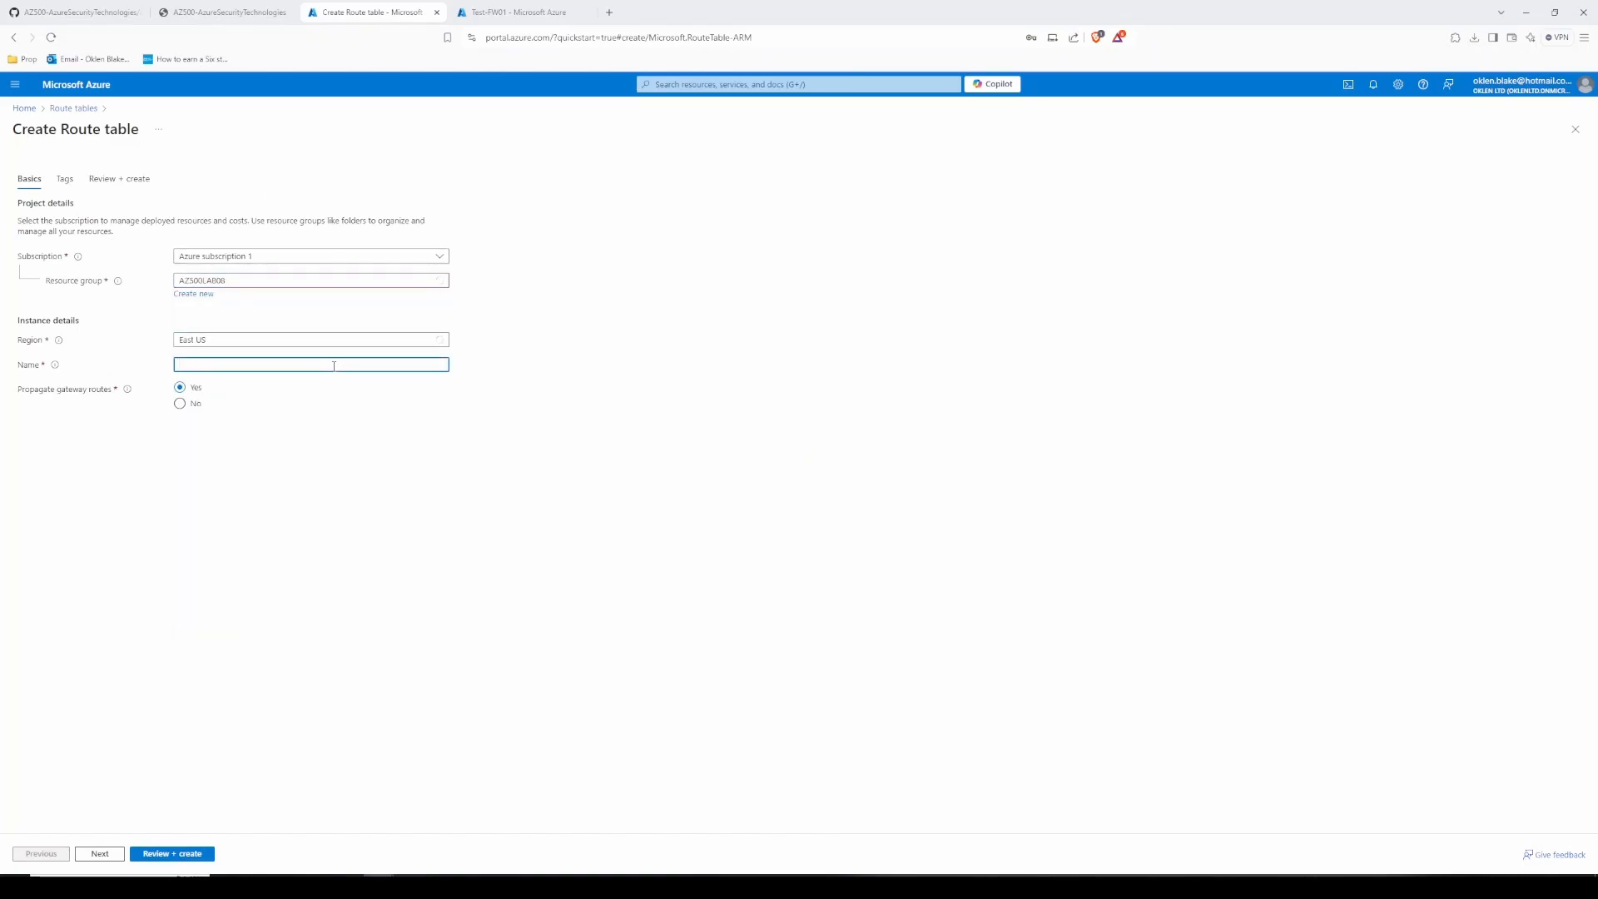
key(ctrl+v)
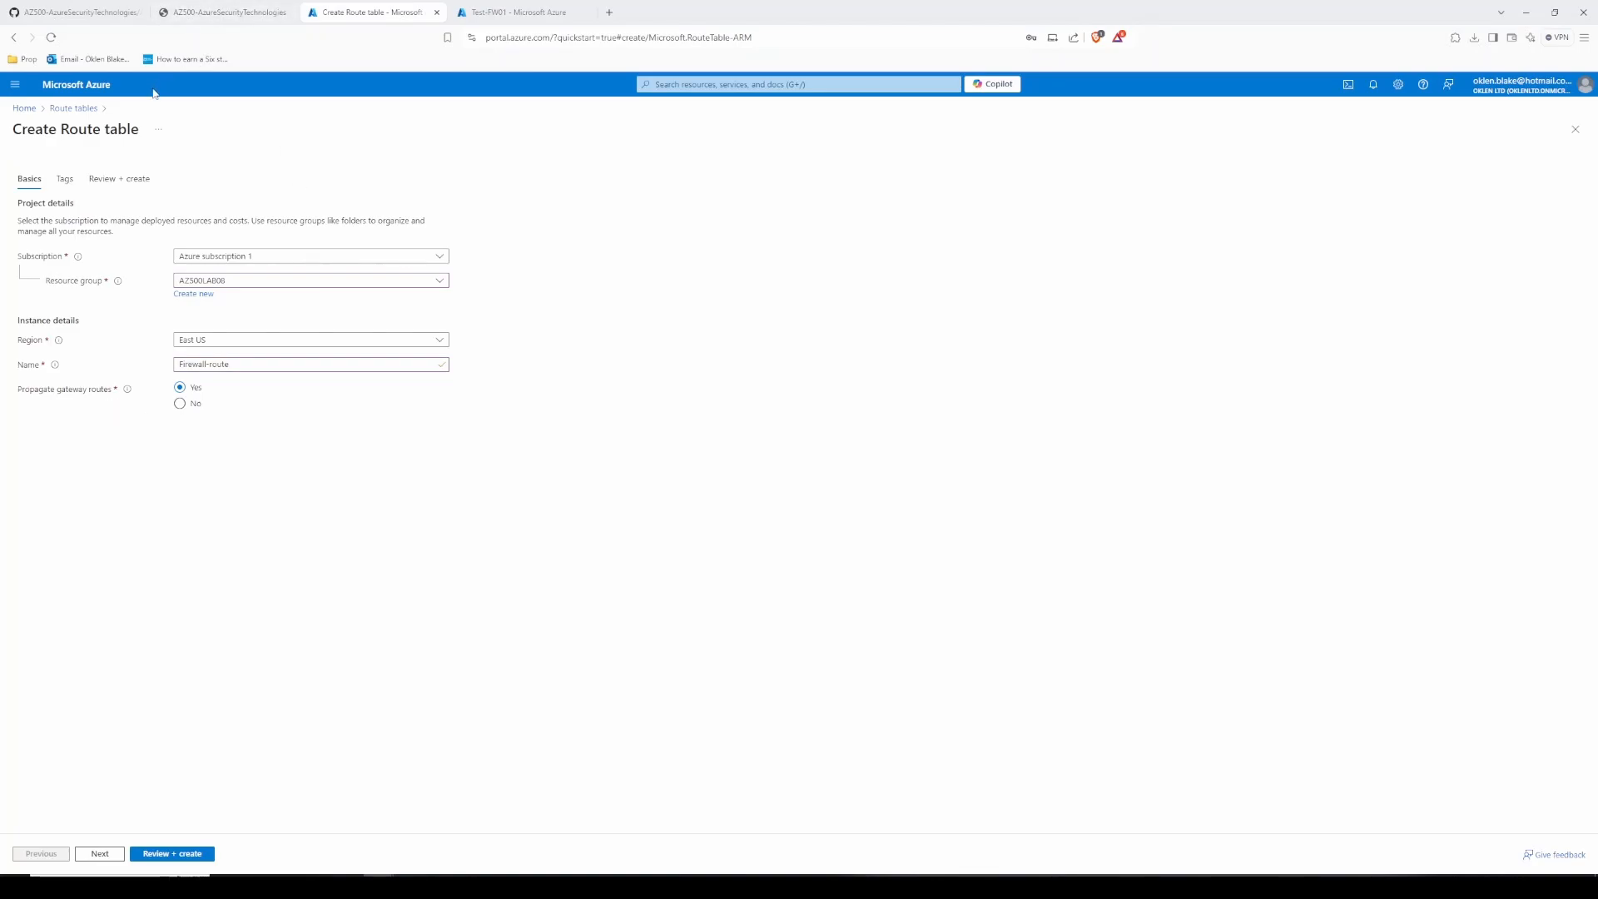
Step: Check the Propagate gateway routes option and its explanation against the Task 3 route table instructions in the lab manual
click(245, 11)
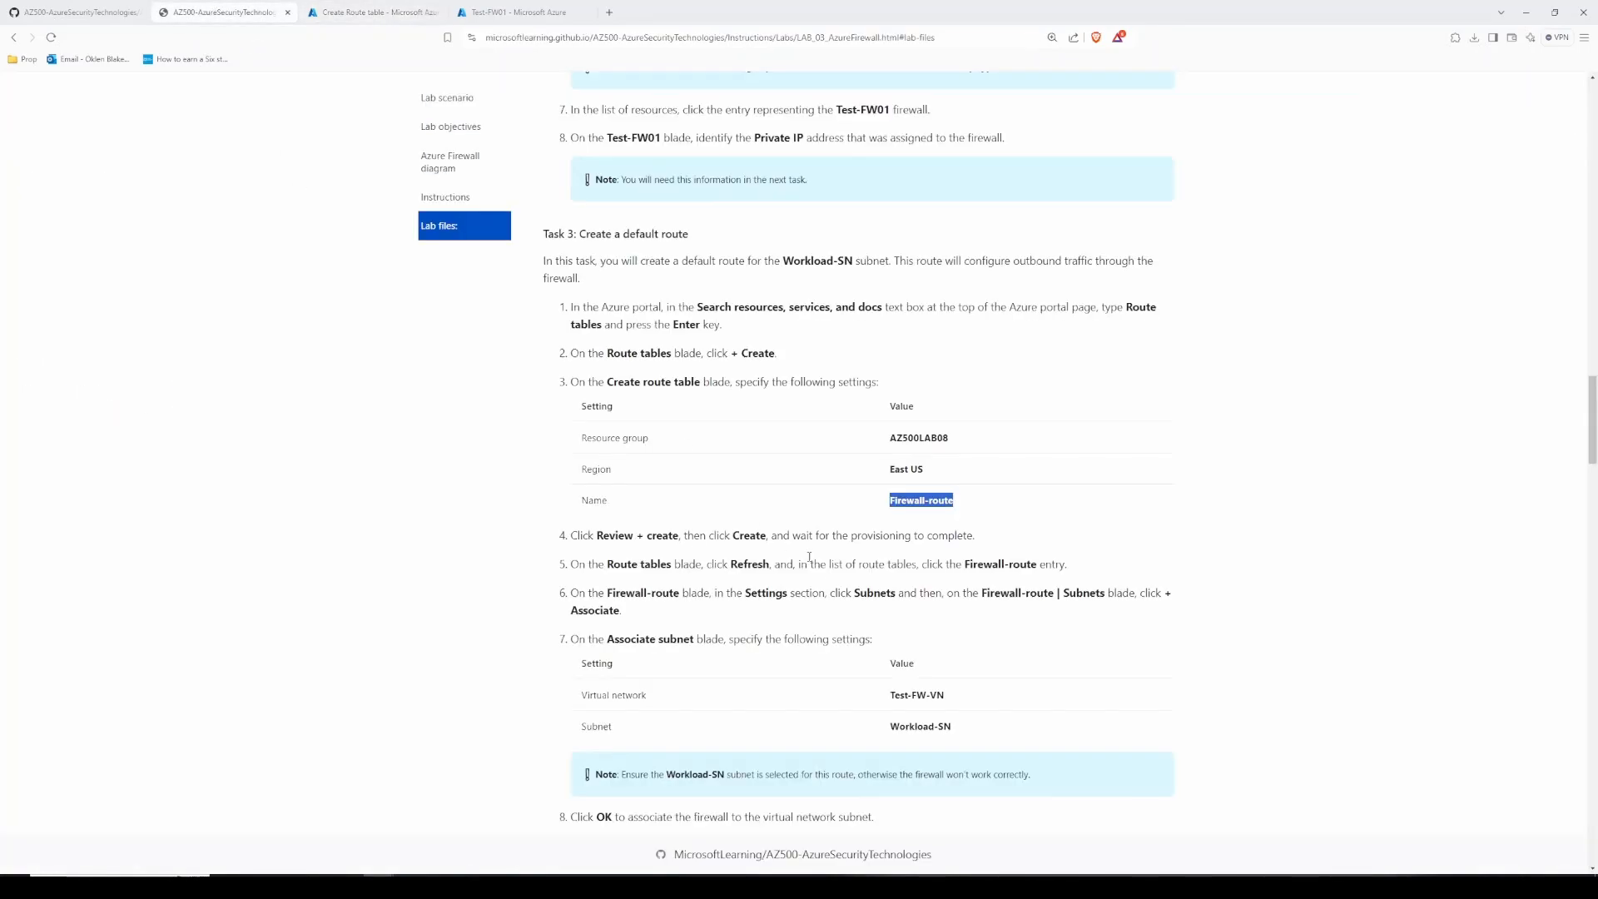
click(599, 597)
scroll(561, 606, down, 1)
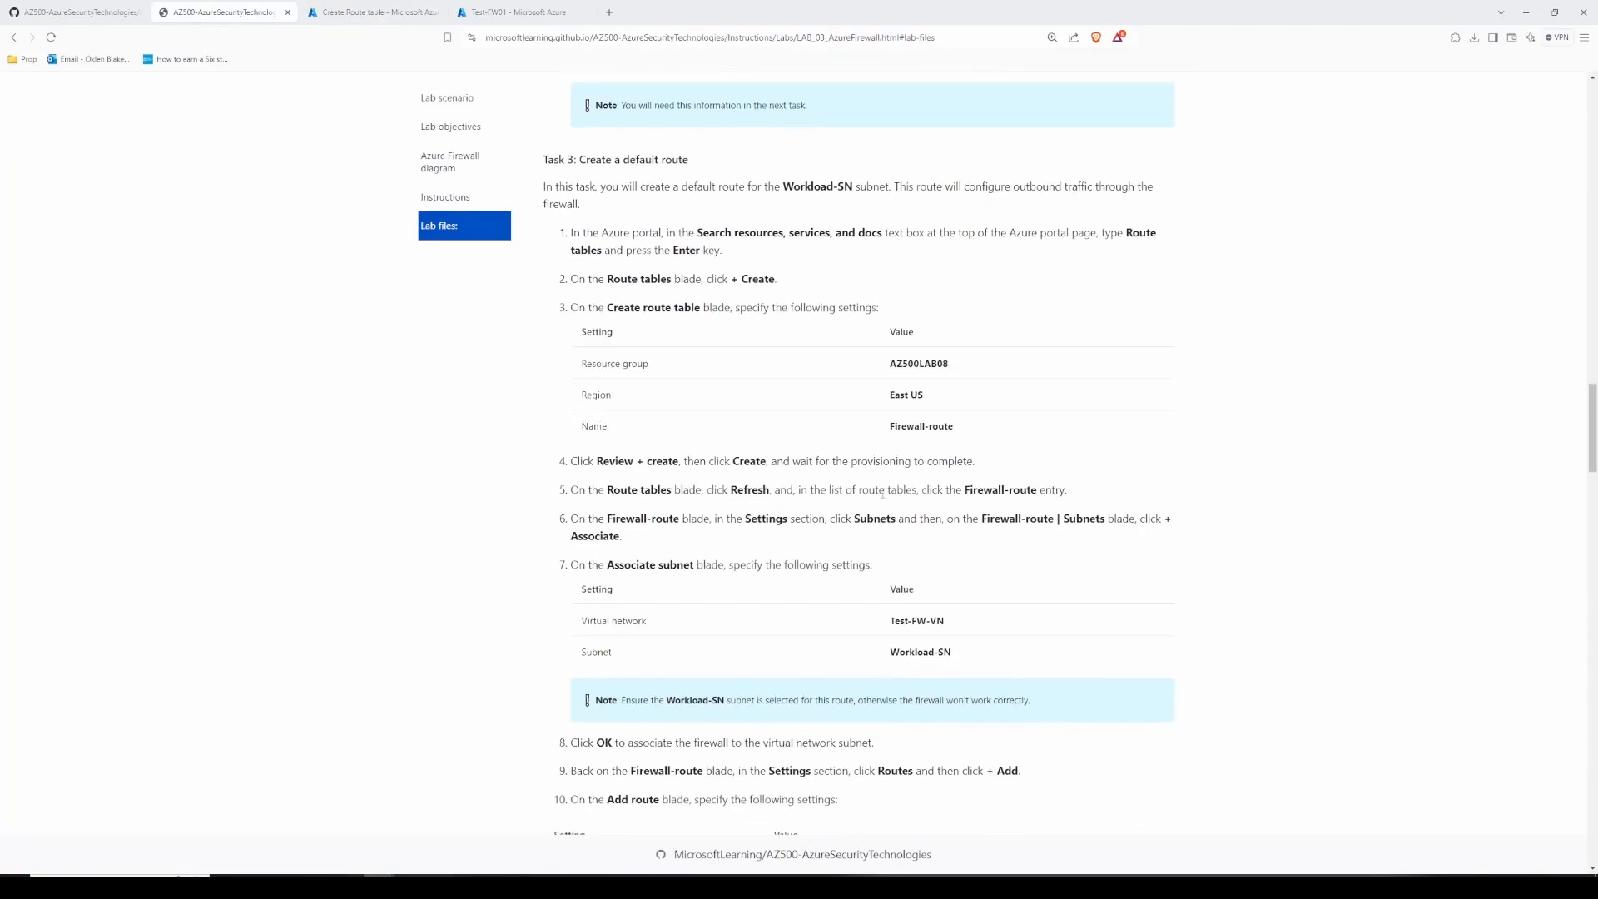
key(ctrl+Tab)
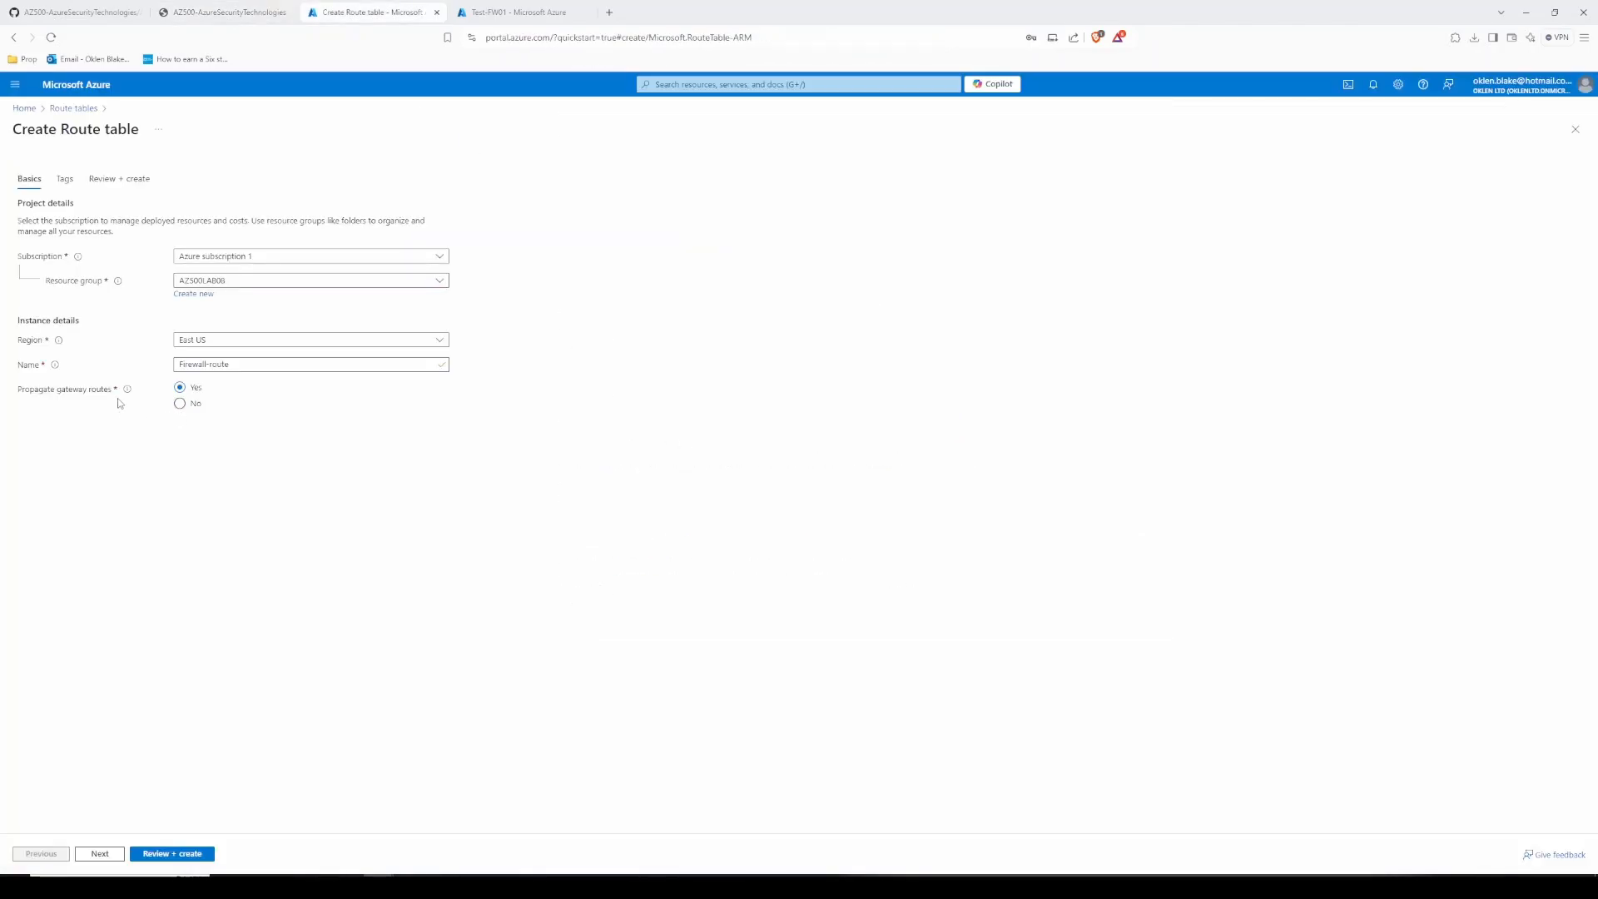
mouse_move(129, 391)
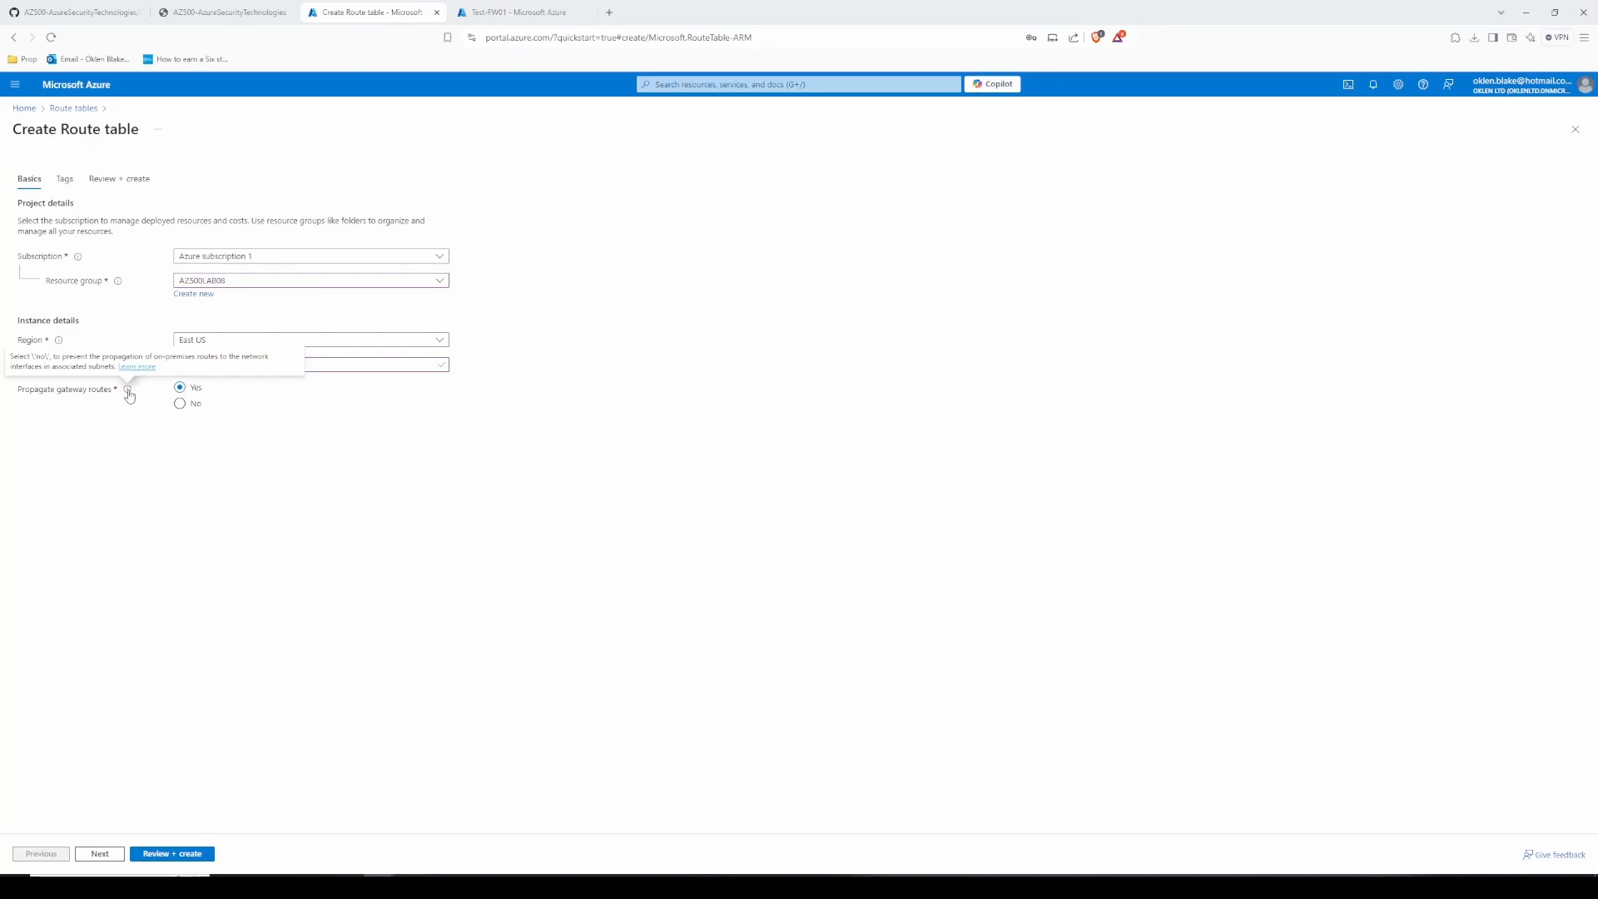
click(250, 11)
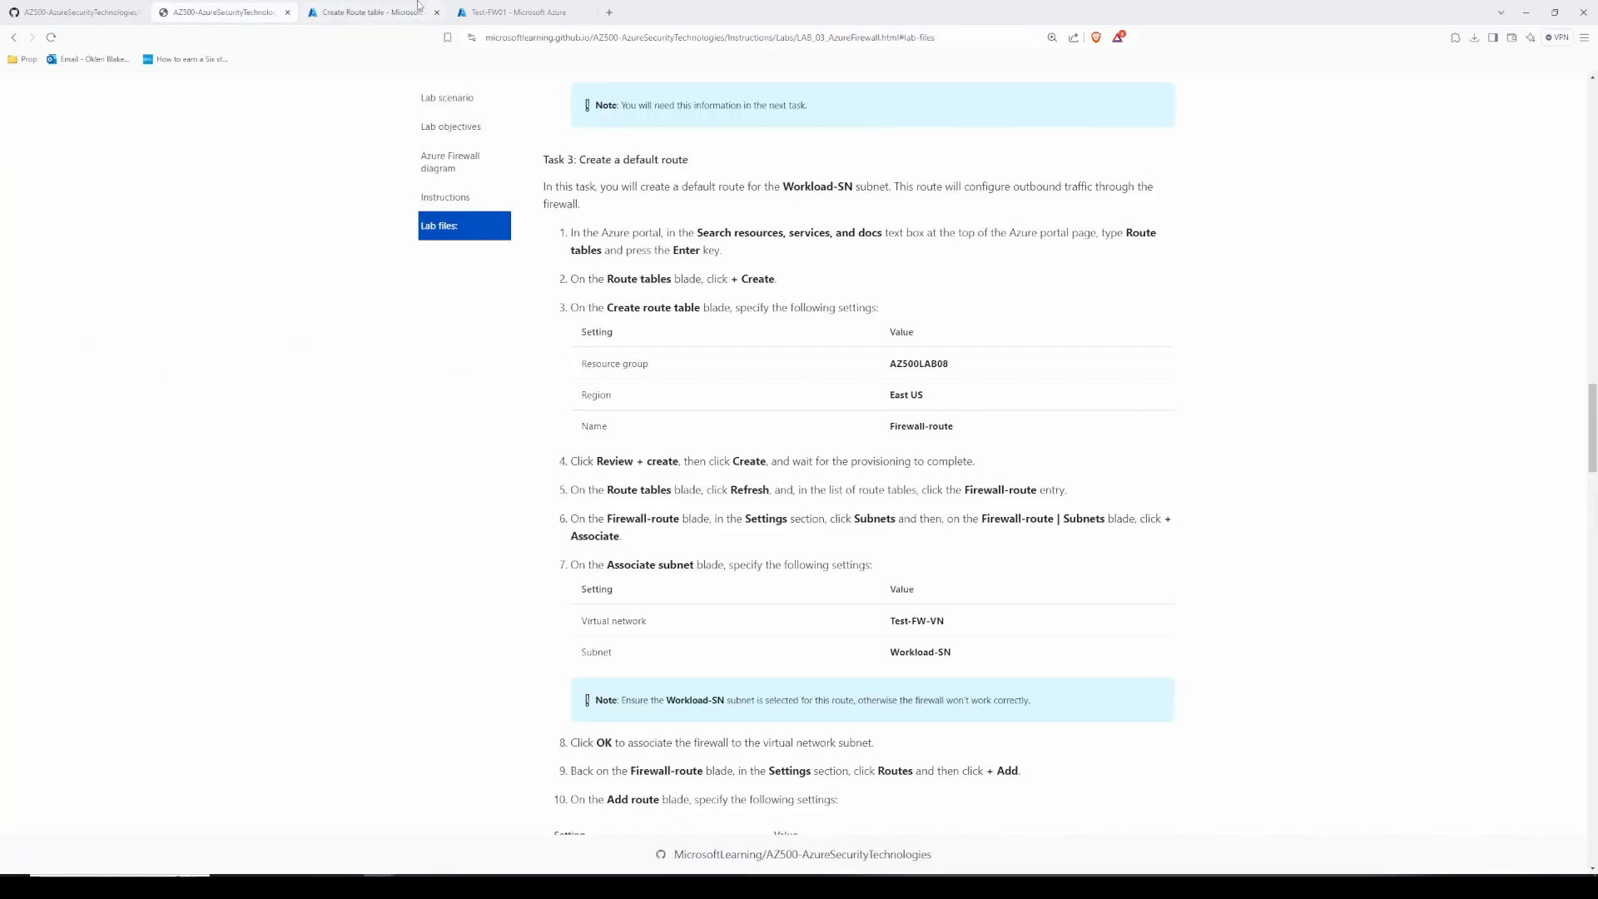
click(387, 10)
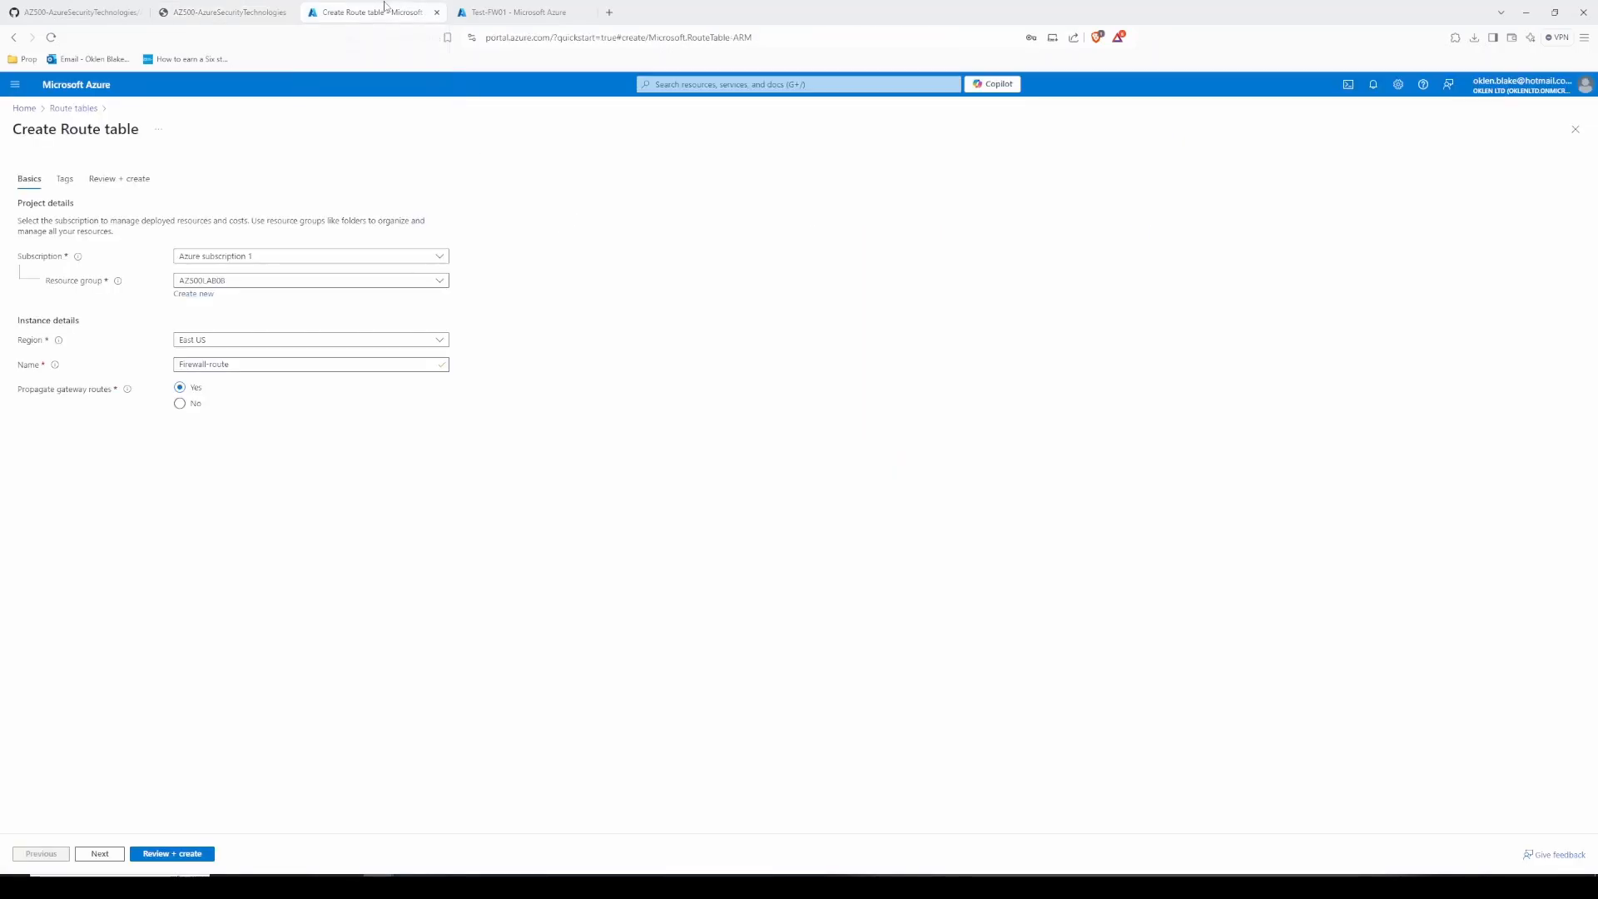
Step: Validate the Firewall-route table settings, start the deployment and check its progress
click(143, 858)
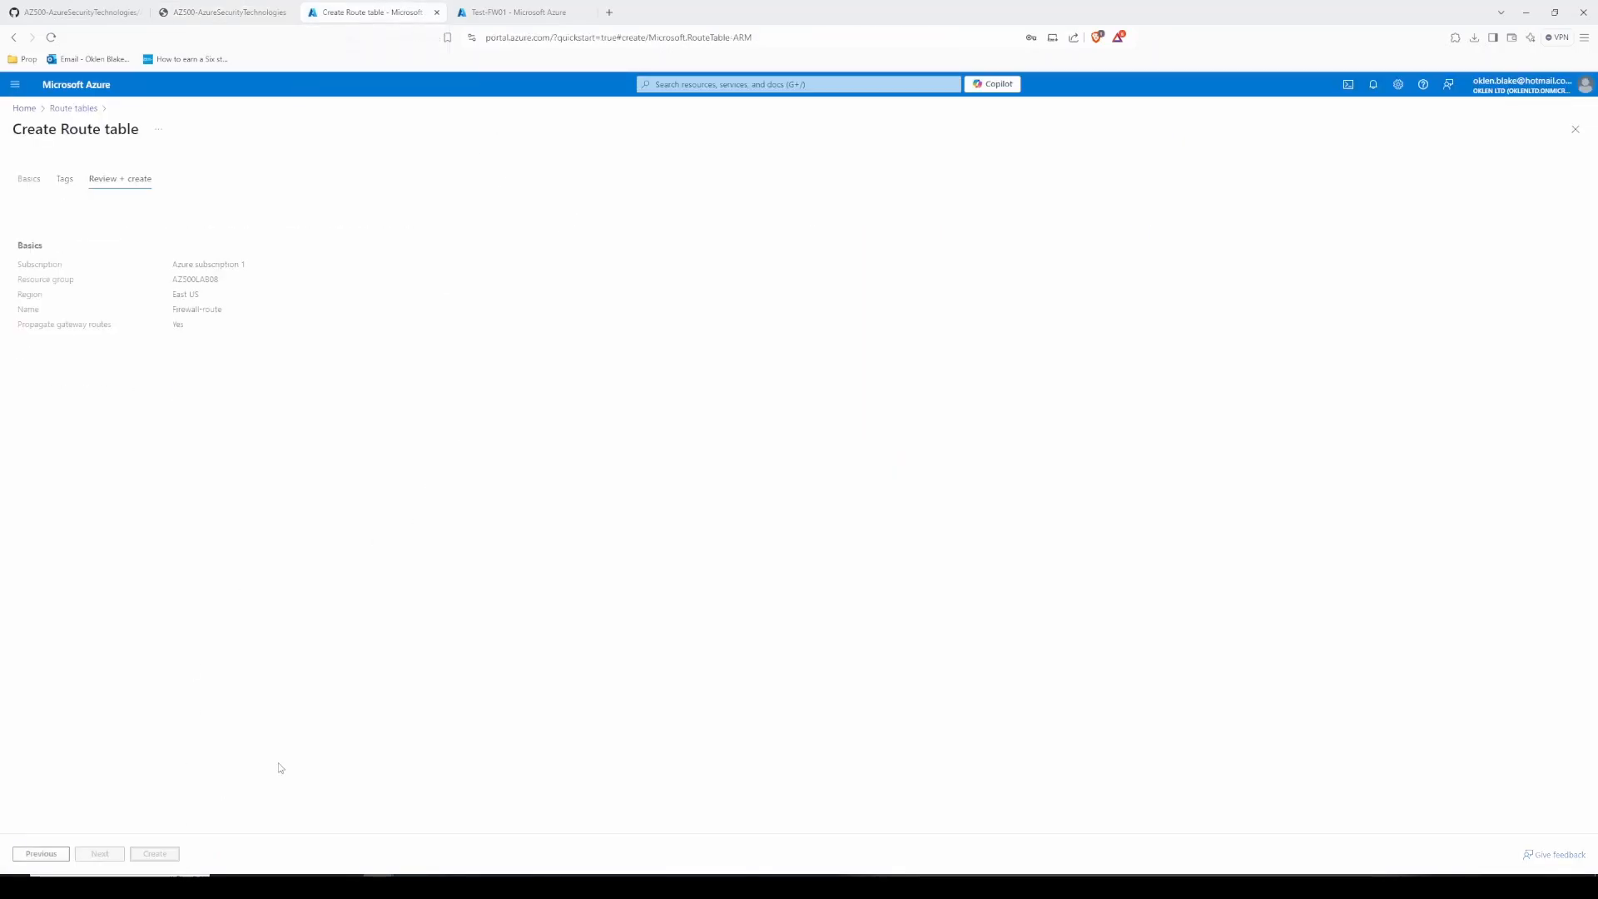
click(155, 853)
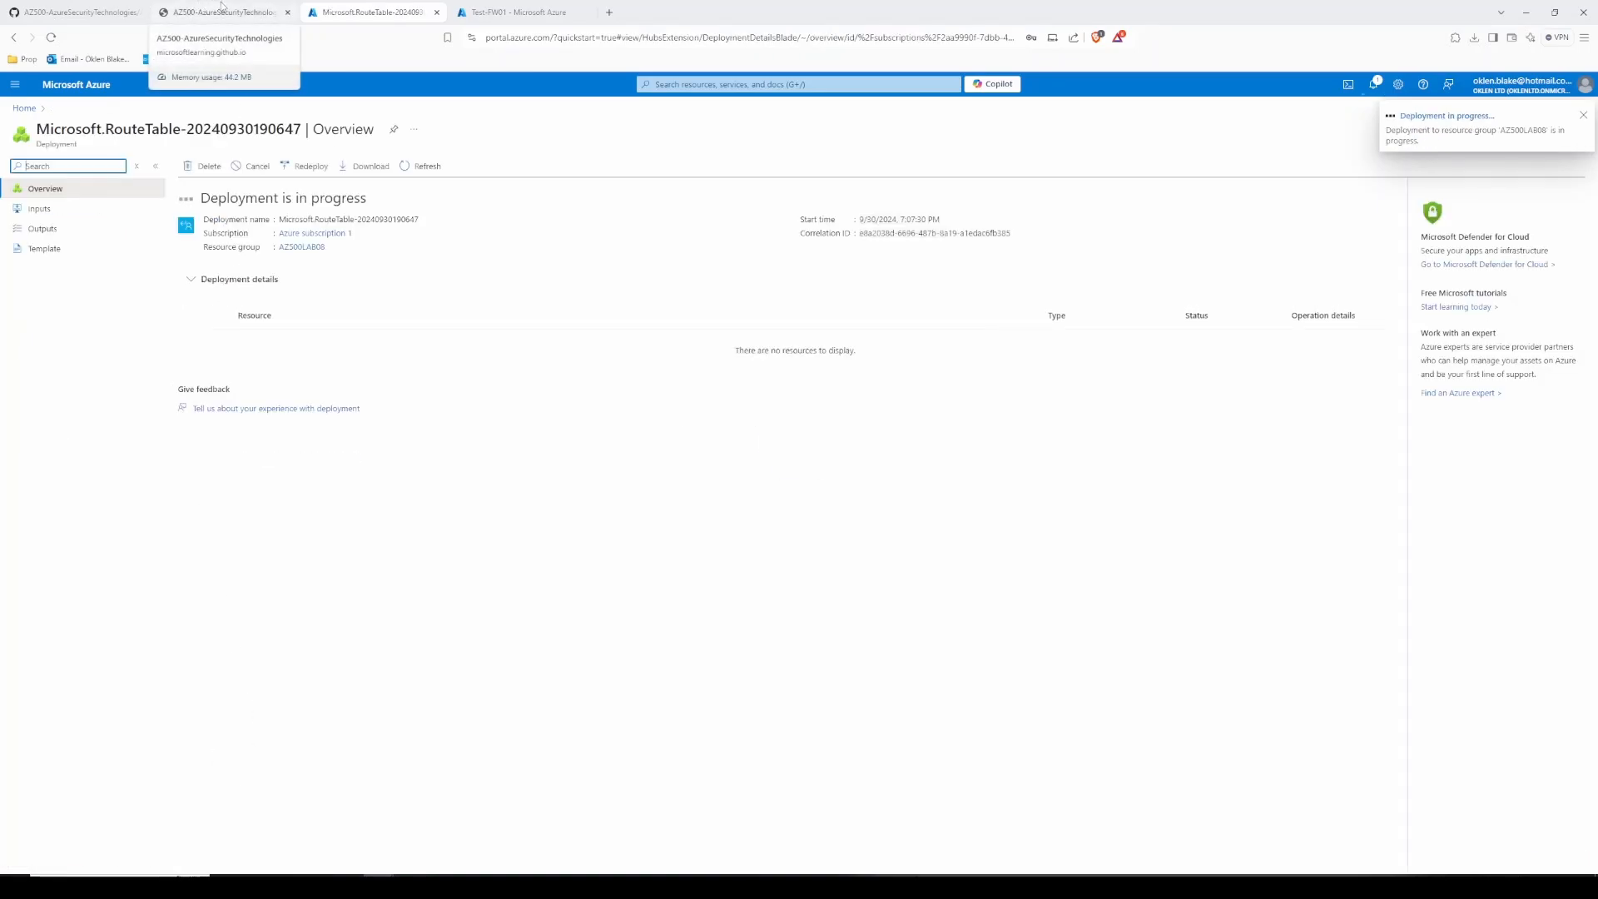
click(222, 11)
click(372, 12)
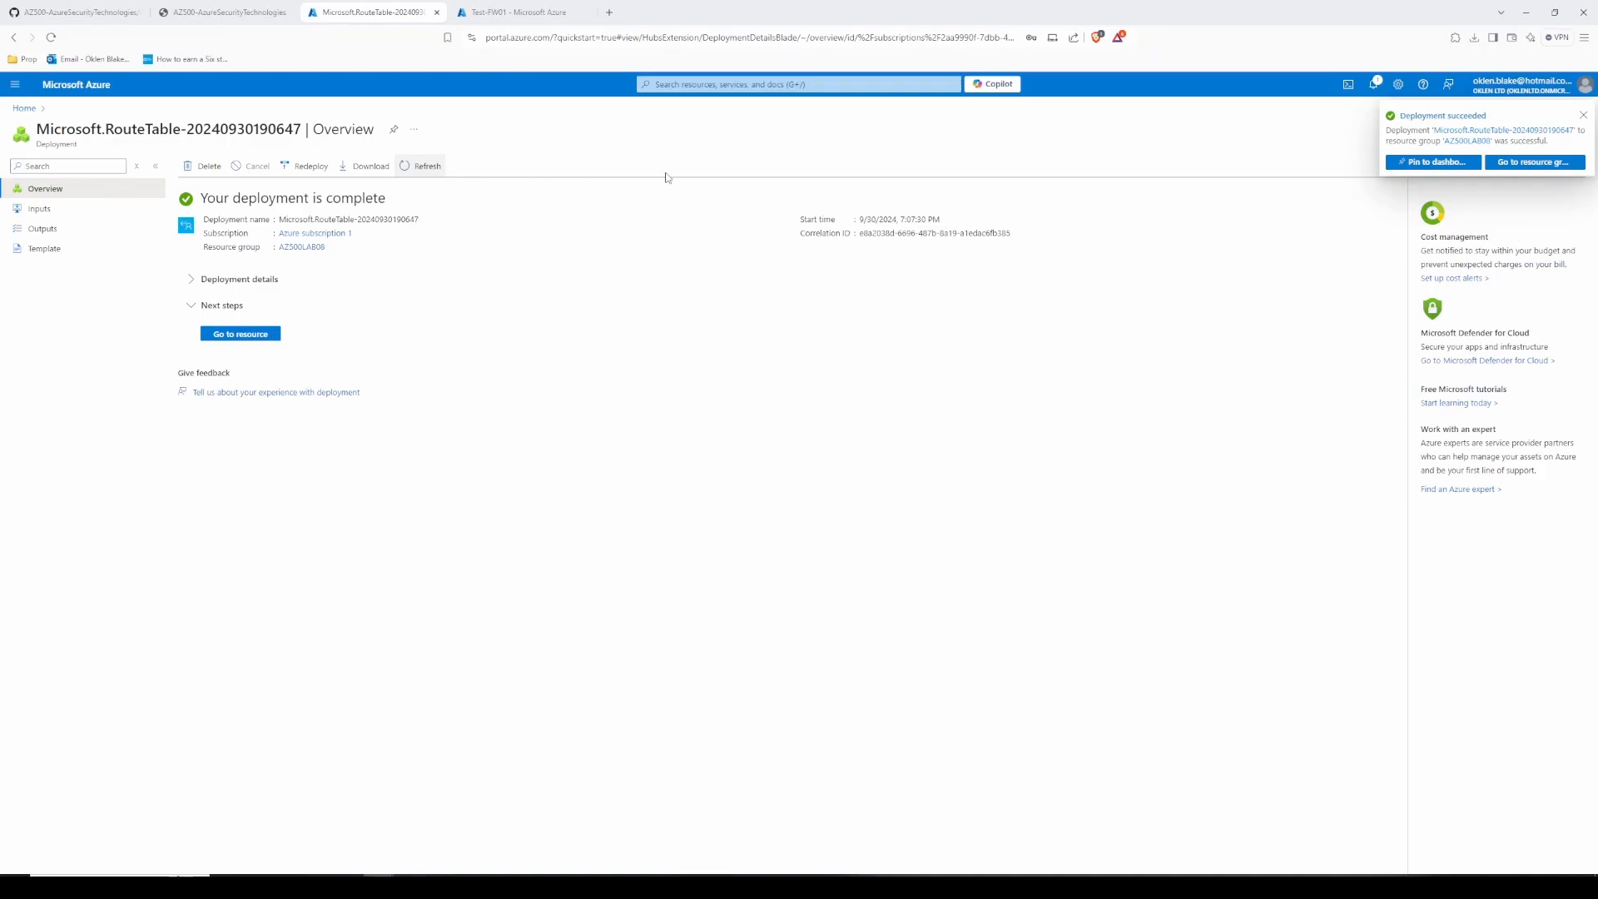
Step: Open the deployed Firewall-route resource, following Task 3 steps 5 and 6 in the lab manual
click(275, 12)
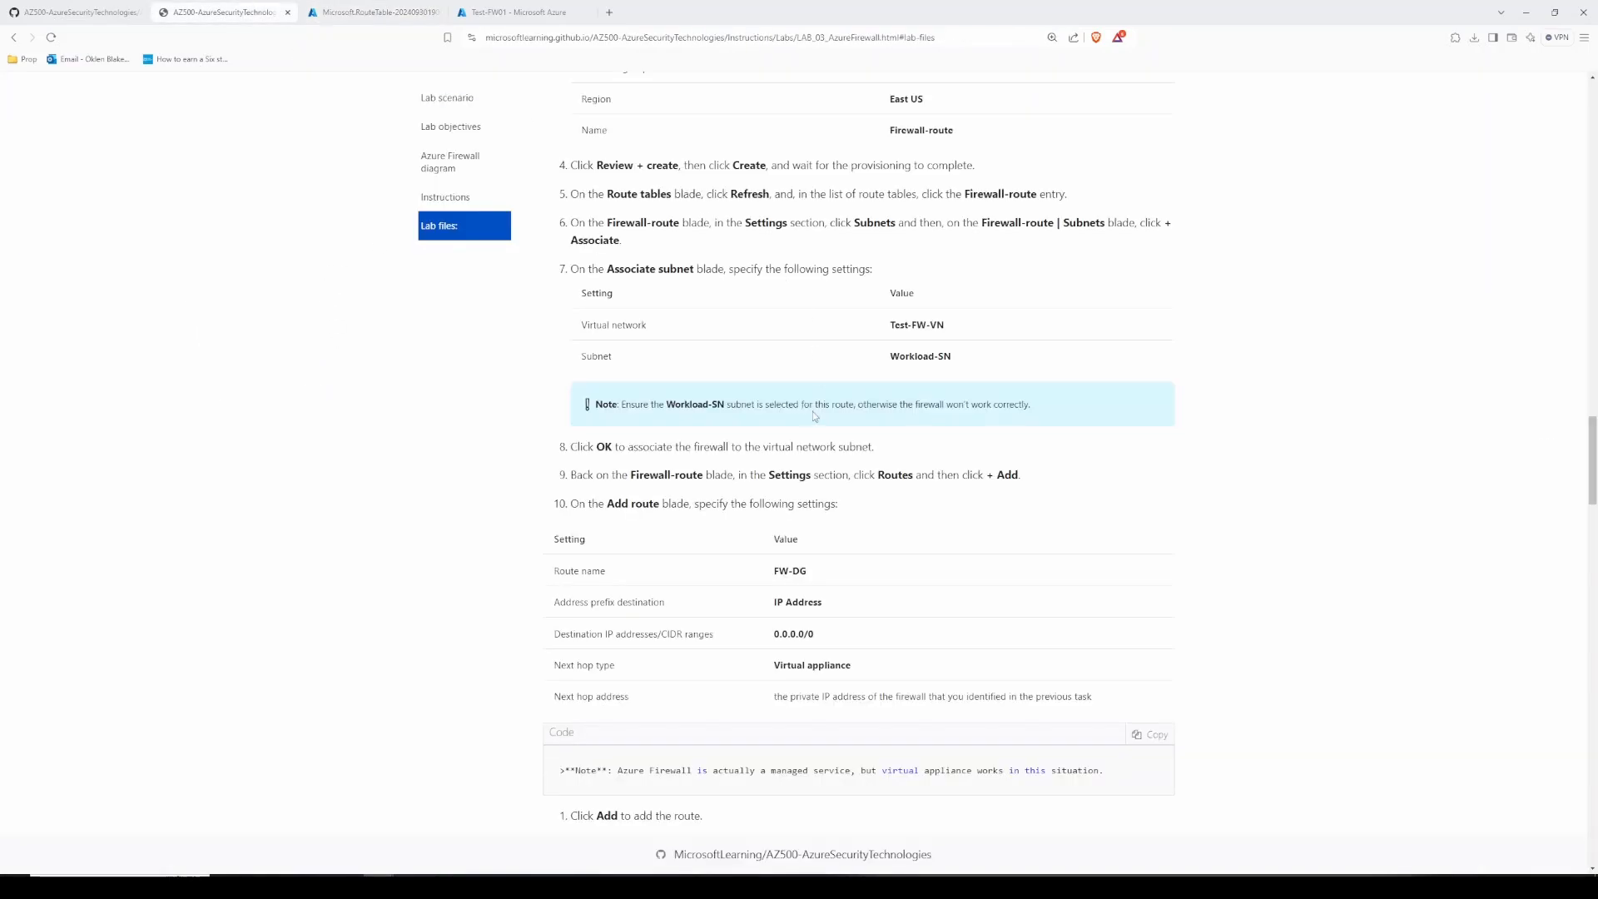
click(392, 12)
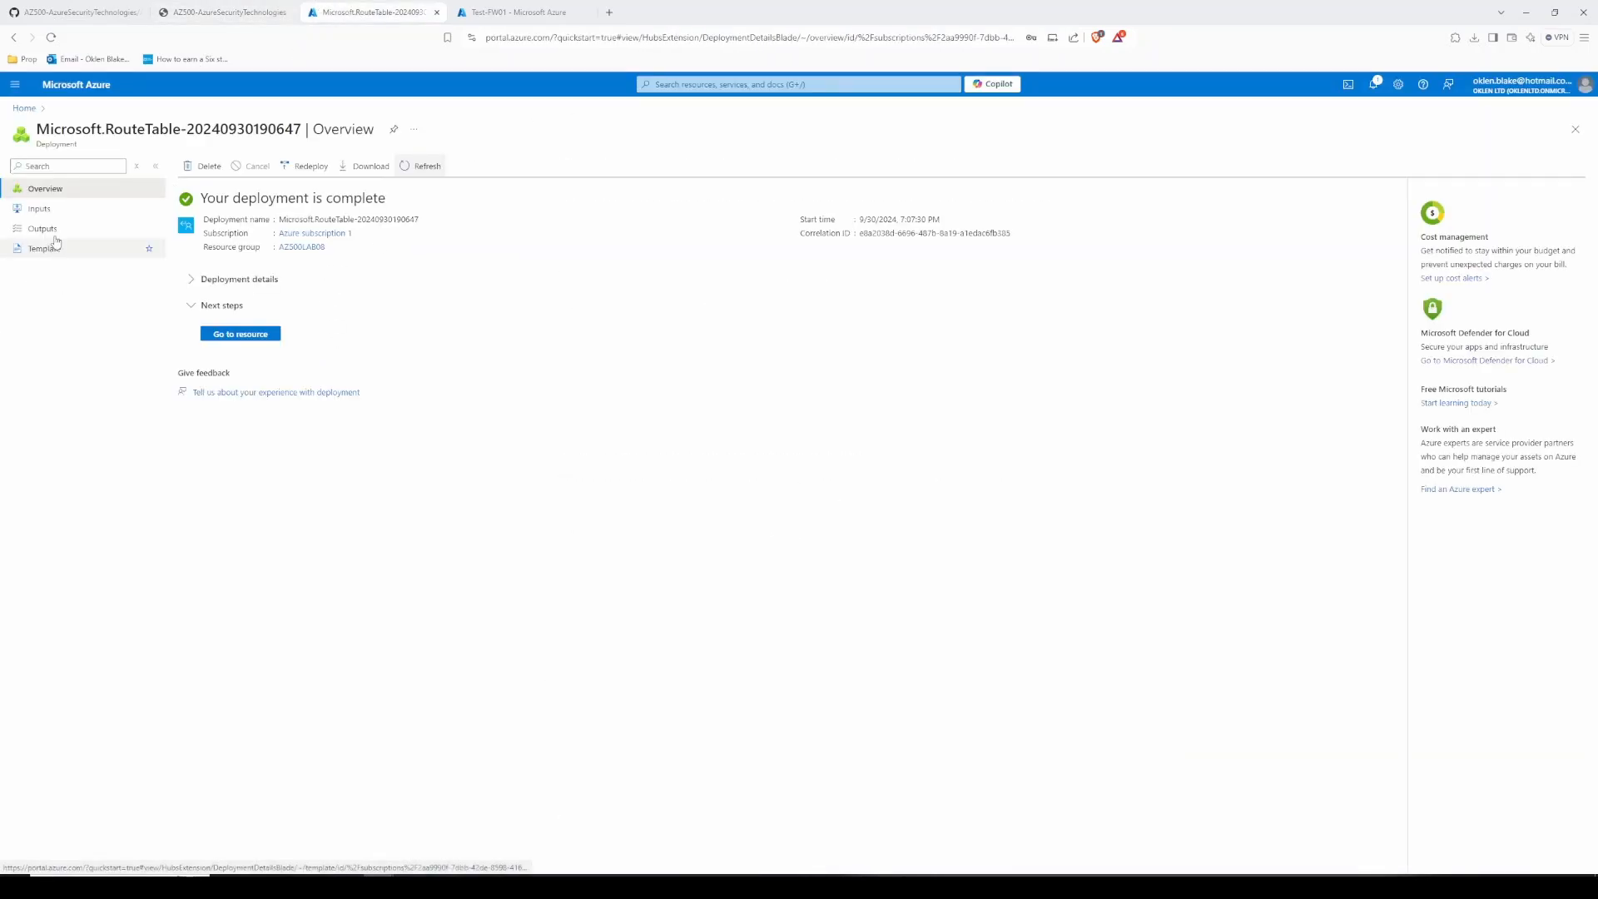
click(222, 11)
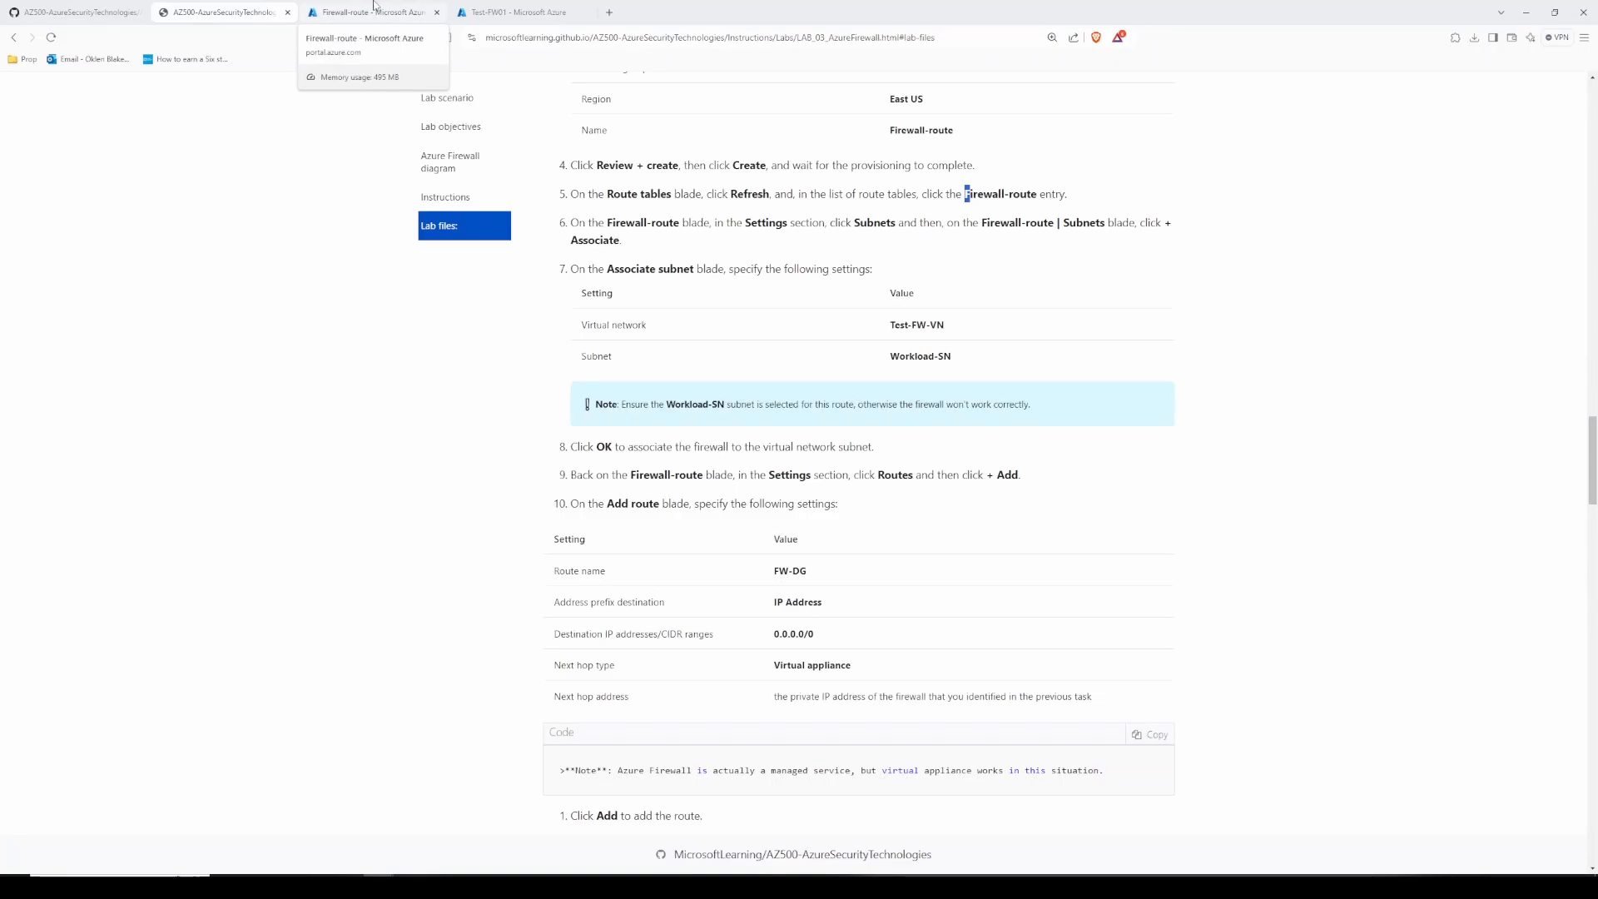
click(374, 9)
Step: Associate the Workload-SN subnet of virtual network Test-FW-VN with Firewall-route, checking both values against the lab manual
click(58, 349)
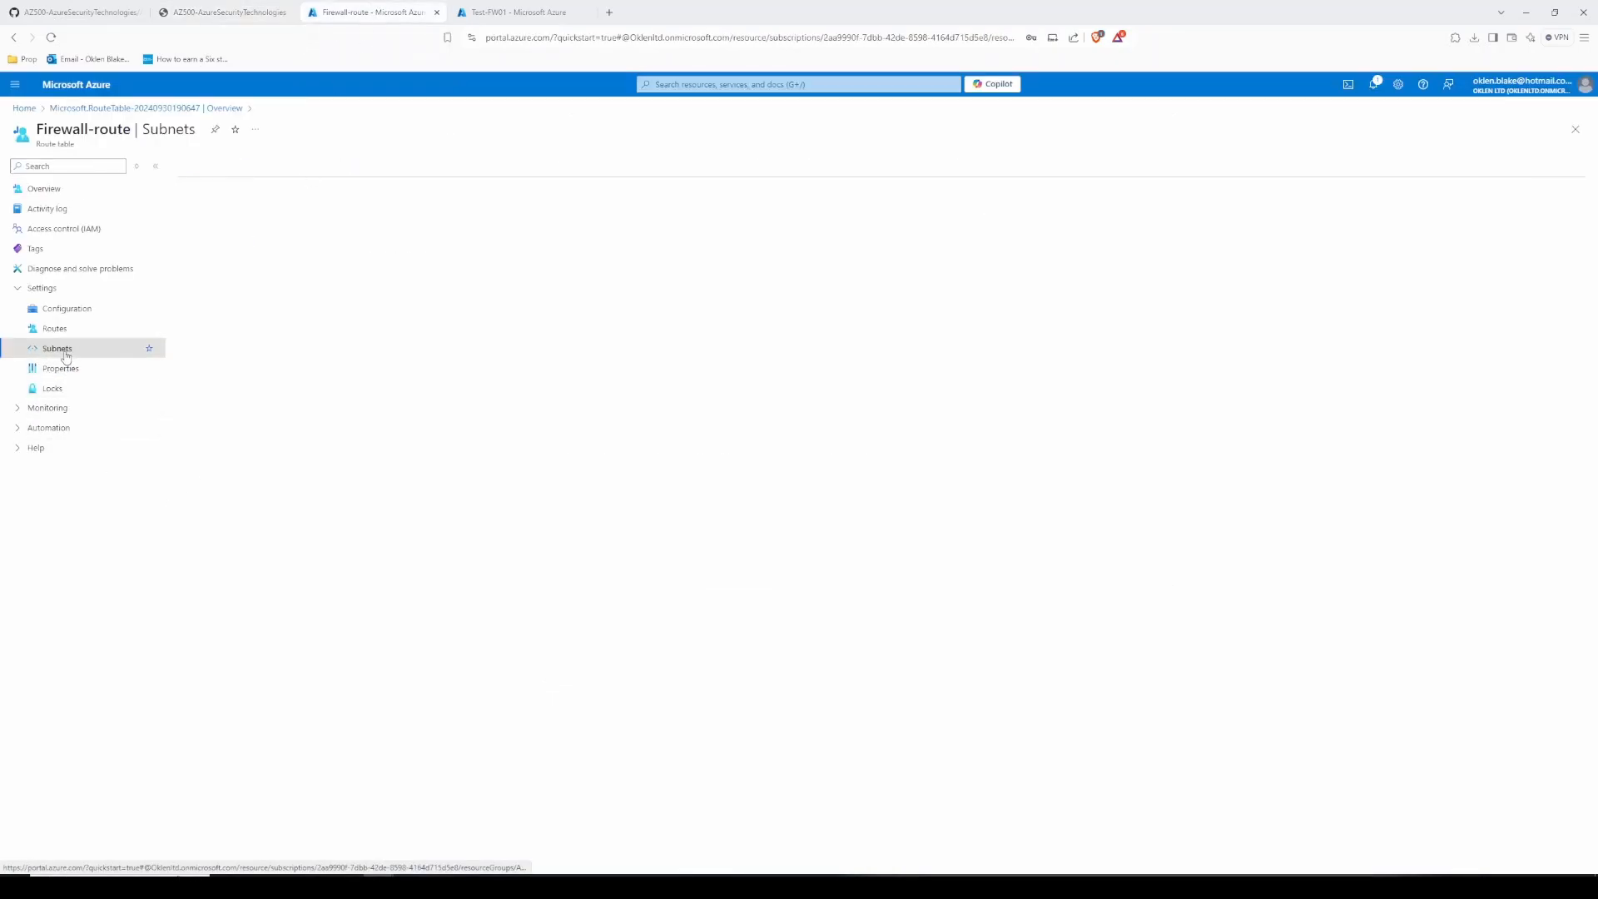
click(208, 166)
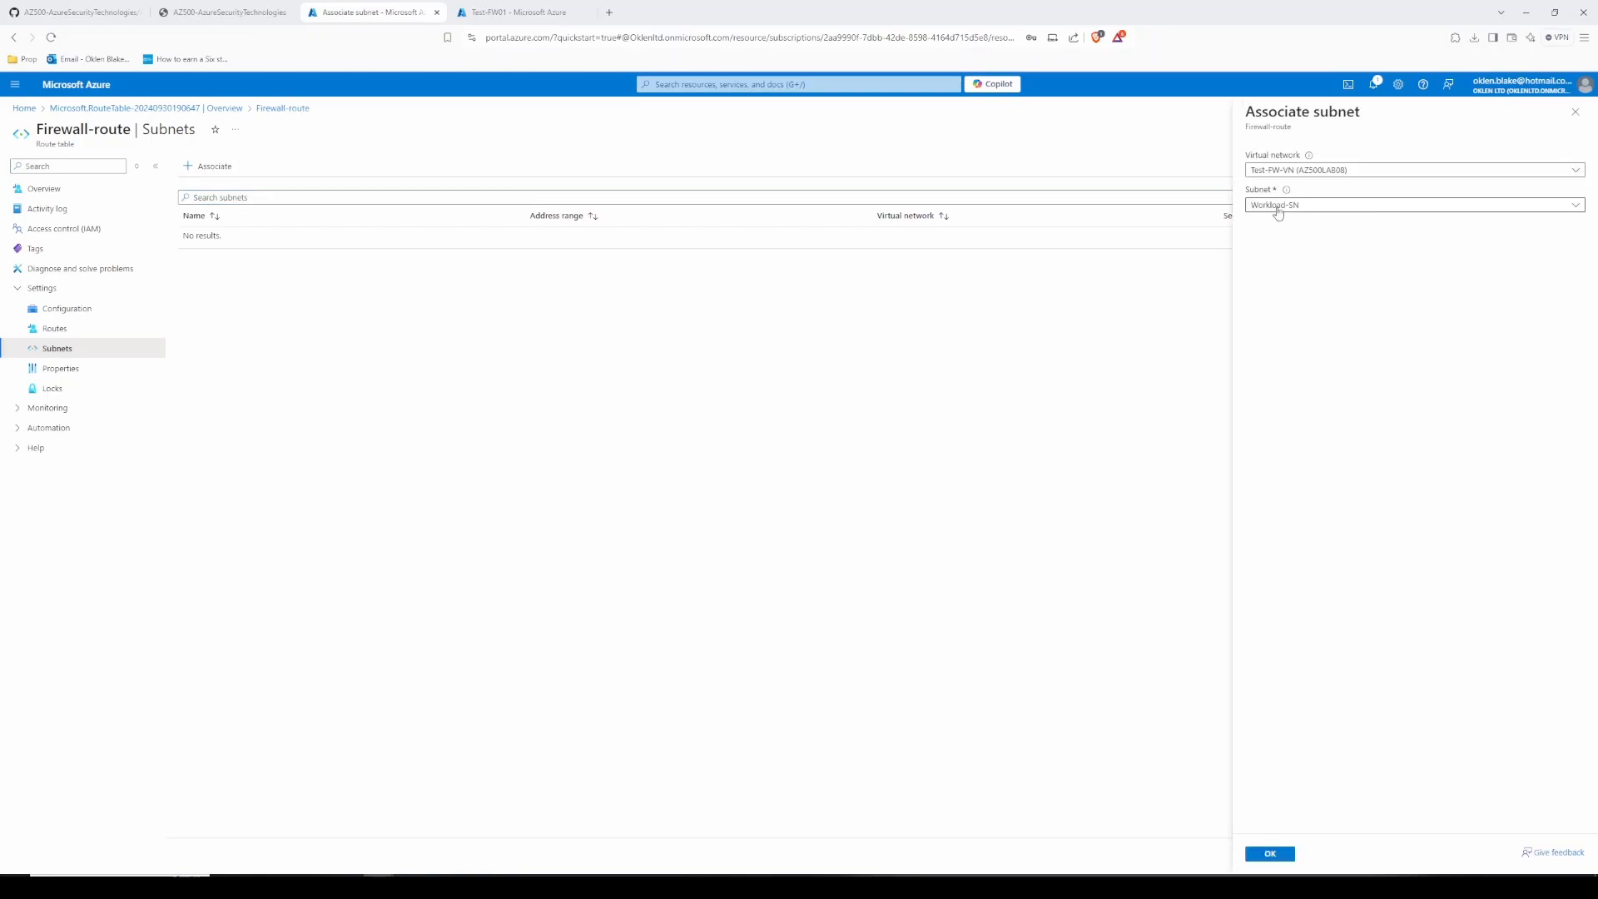
click(266, 12)
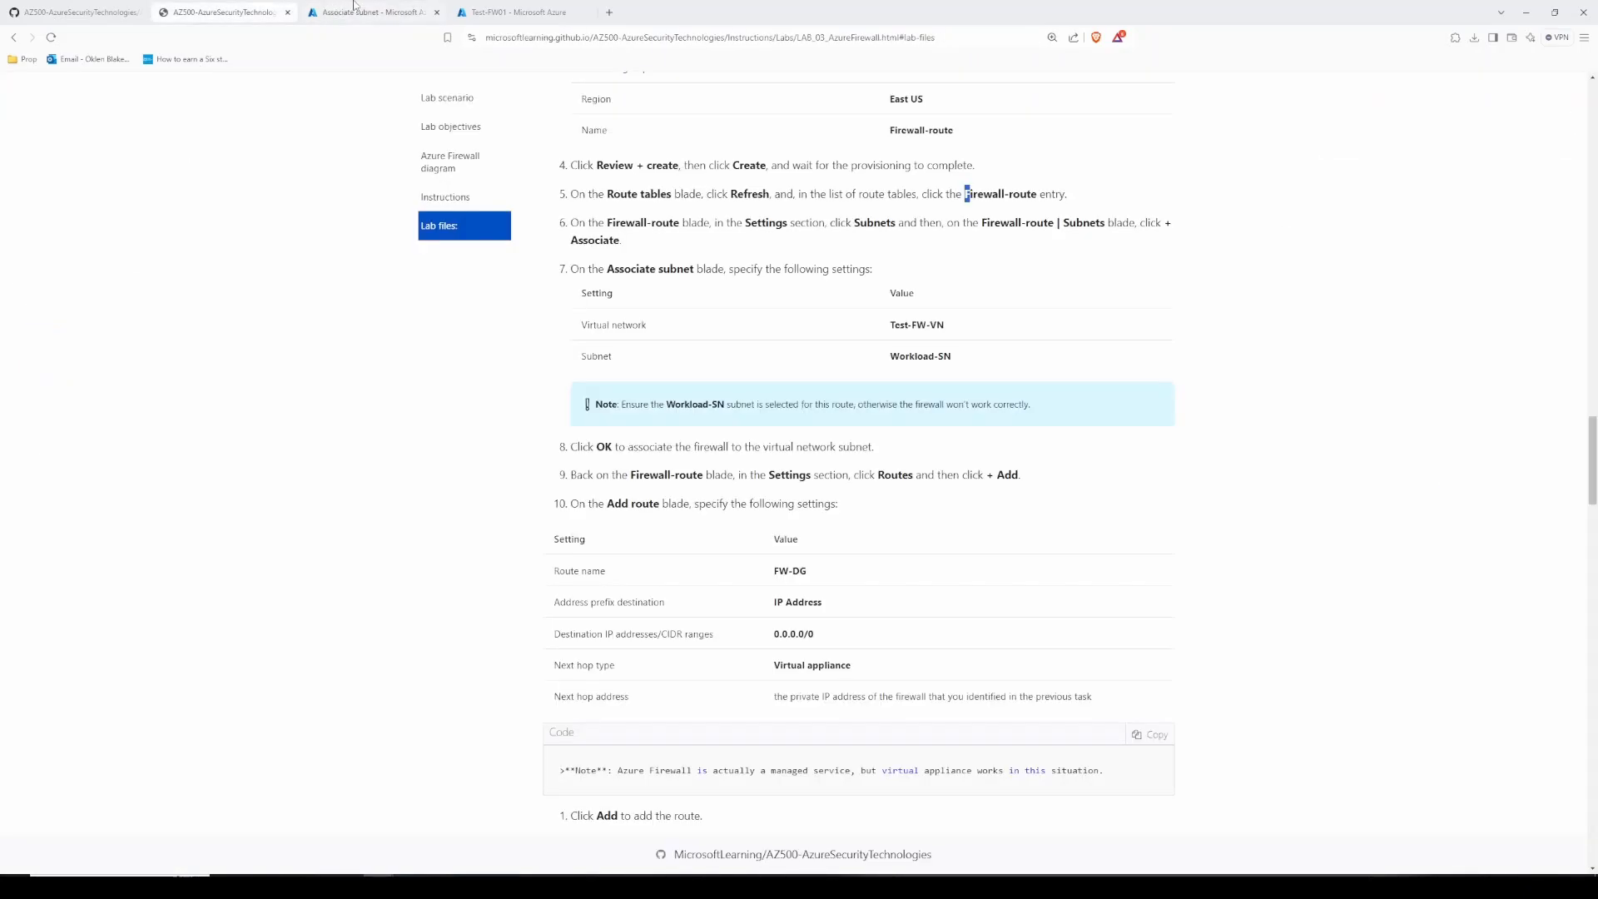
double_click(608, 354)
click(340, 10)
click(1270, 853)
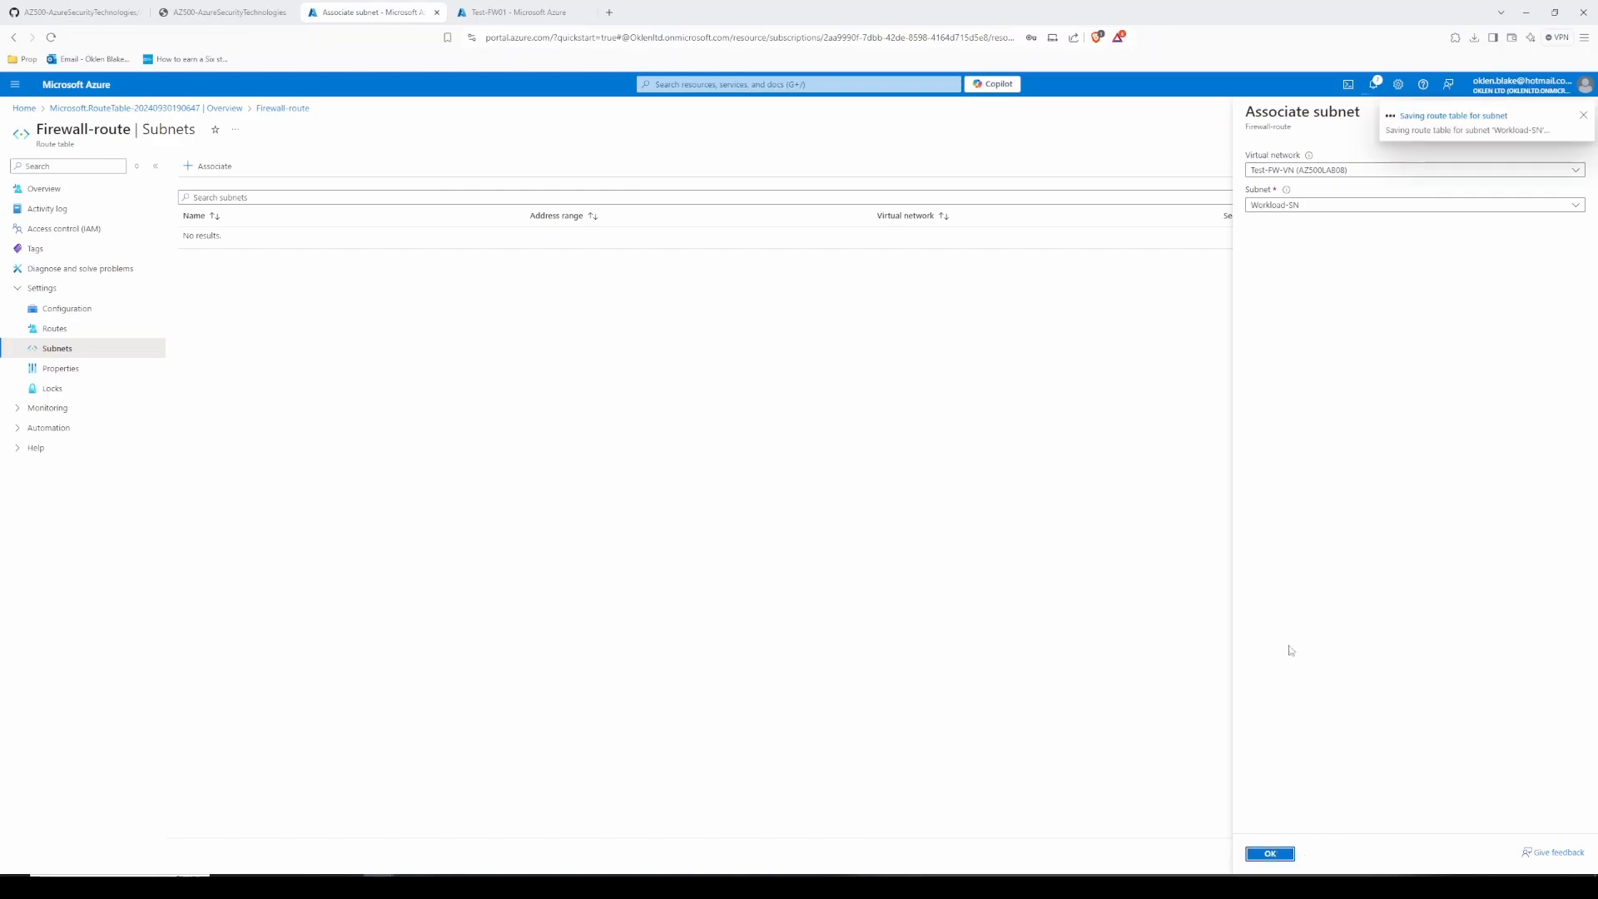
Step: Review Task 3 steps 8 to 10 and the Add route settings in the lab manual, and check Firewall-route's associated subnets
click(265, 10)
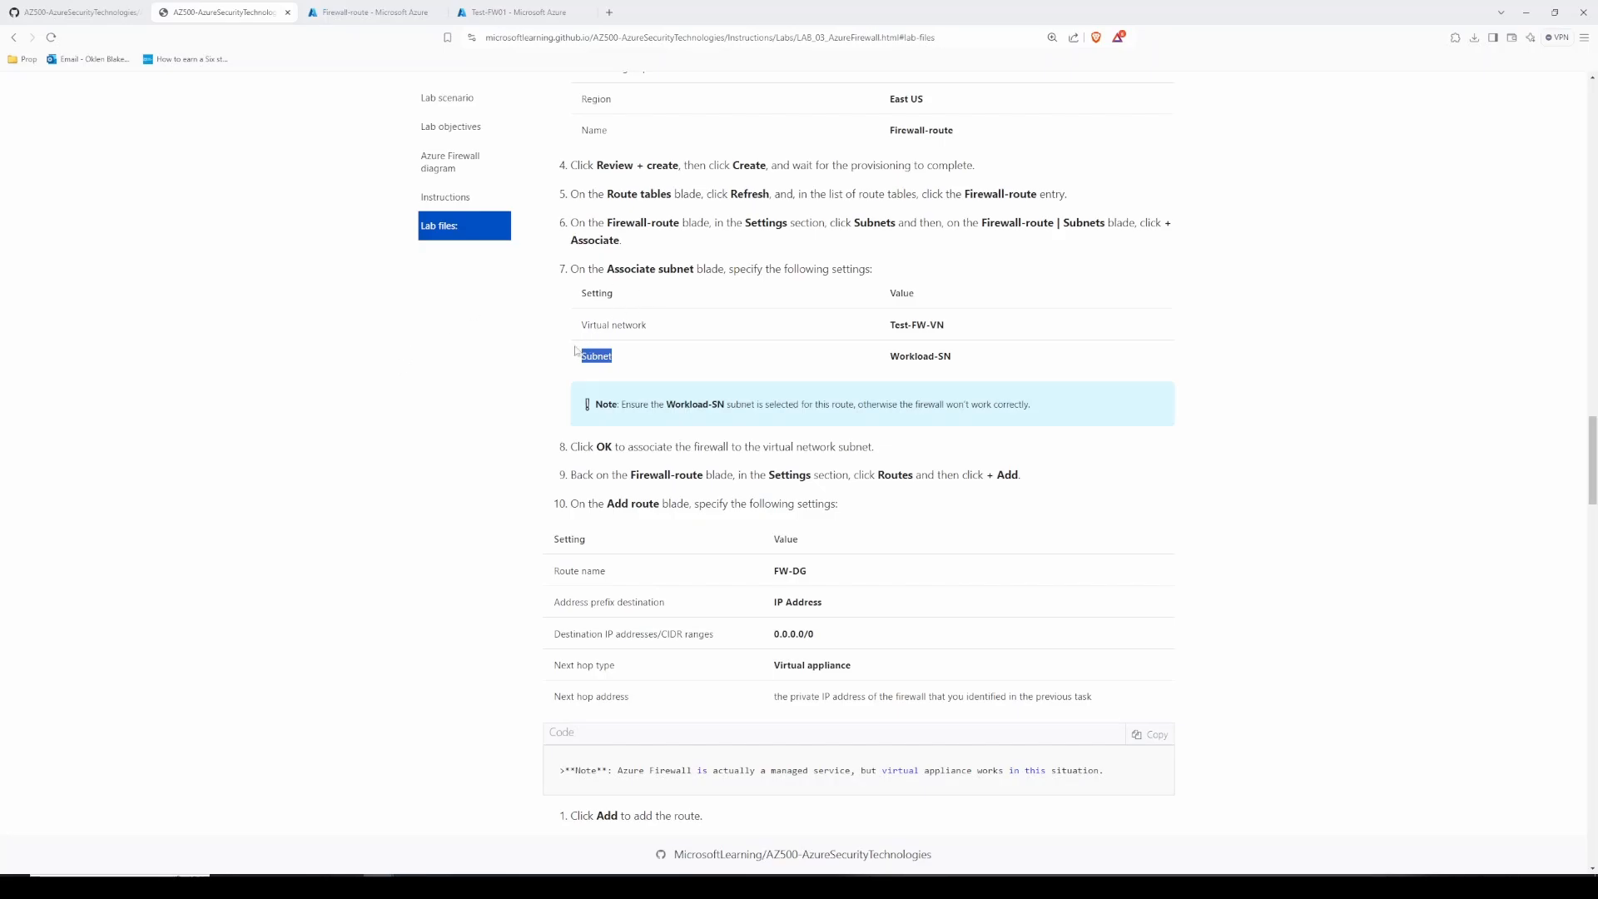
click(496, 350)
scroll(491, 350, down, 2)
scroll(488, 351, down, 1)
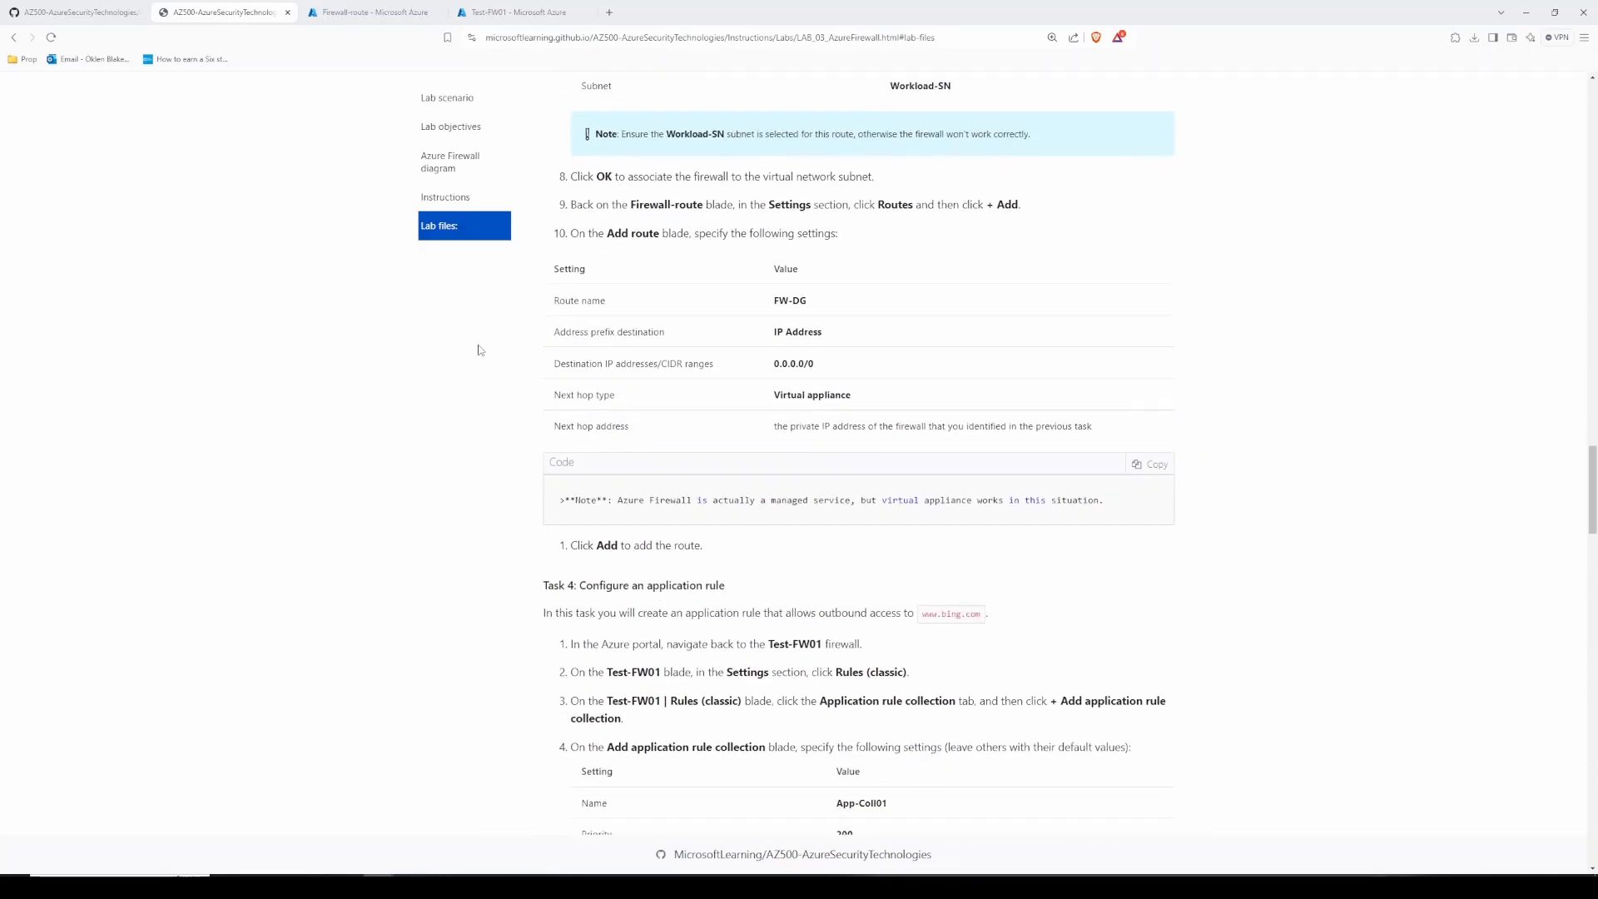
scroll(483, 380, down, 1)
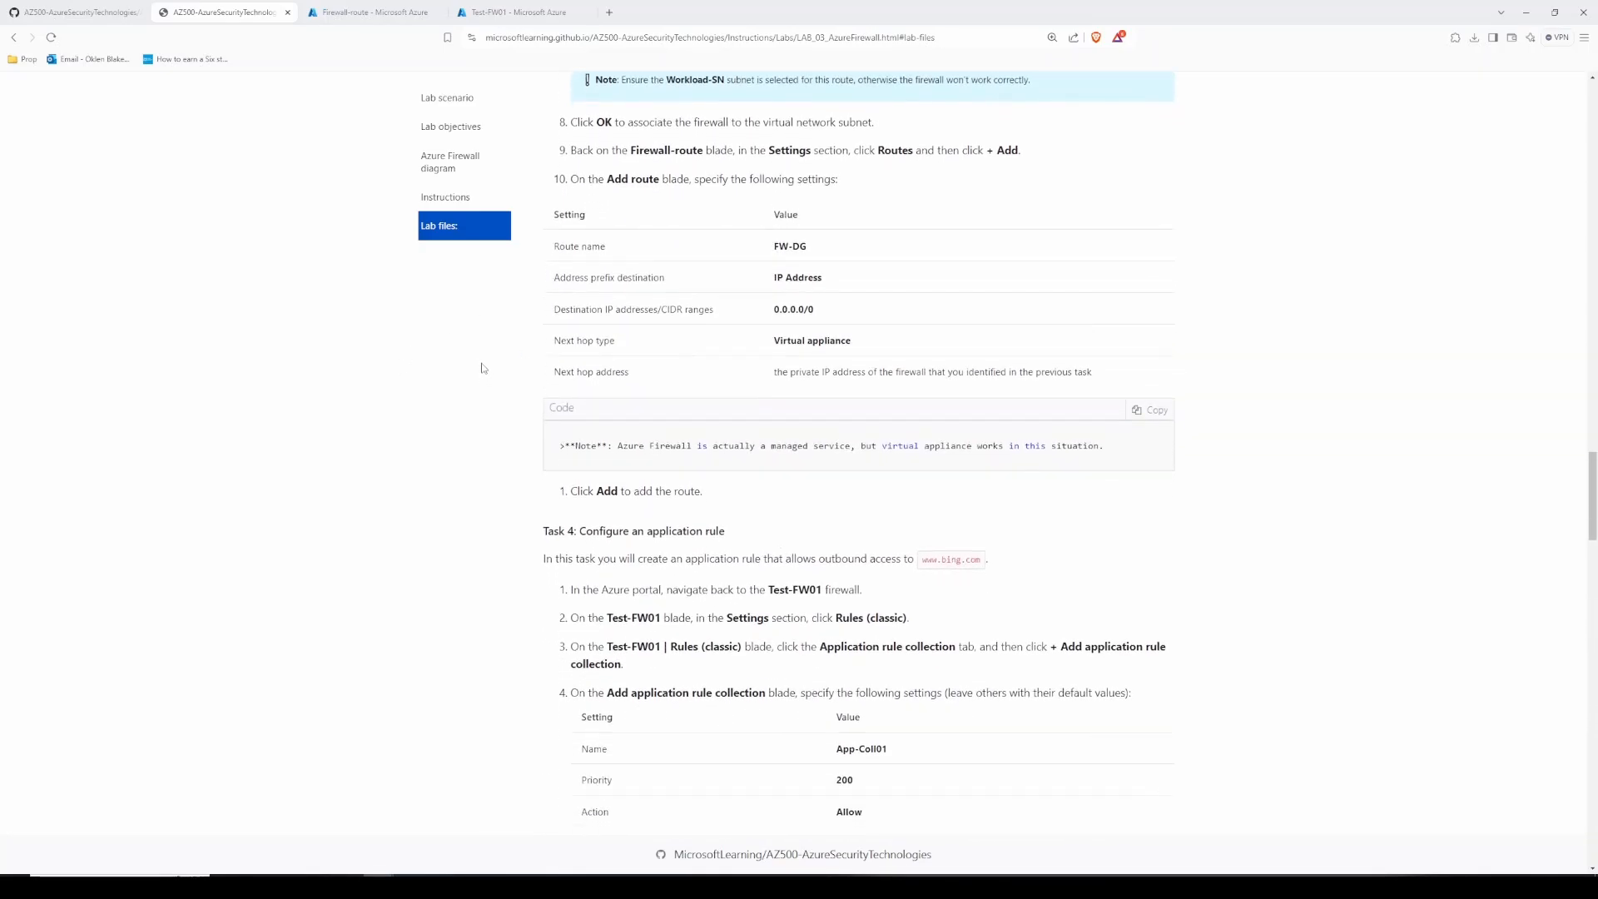
click(393, 8)
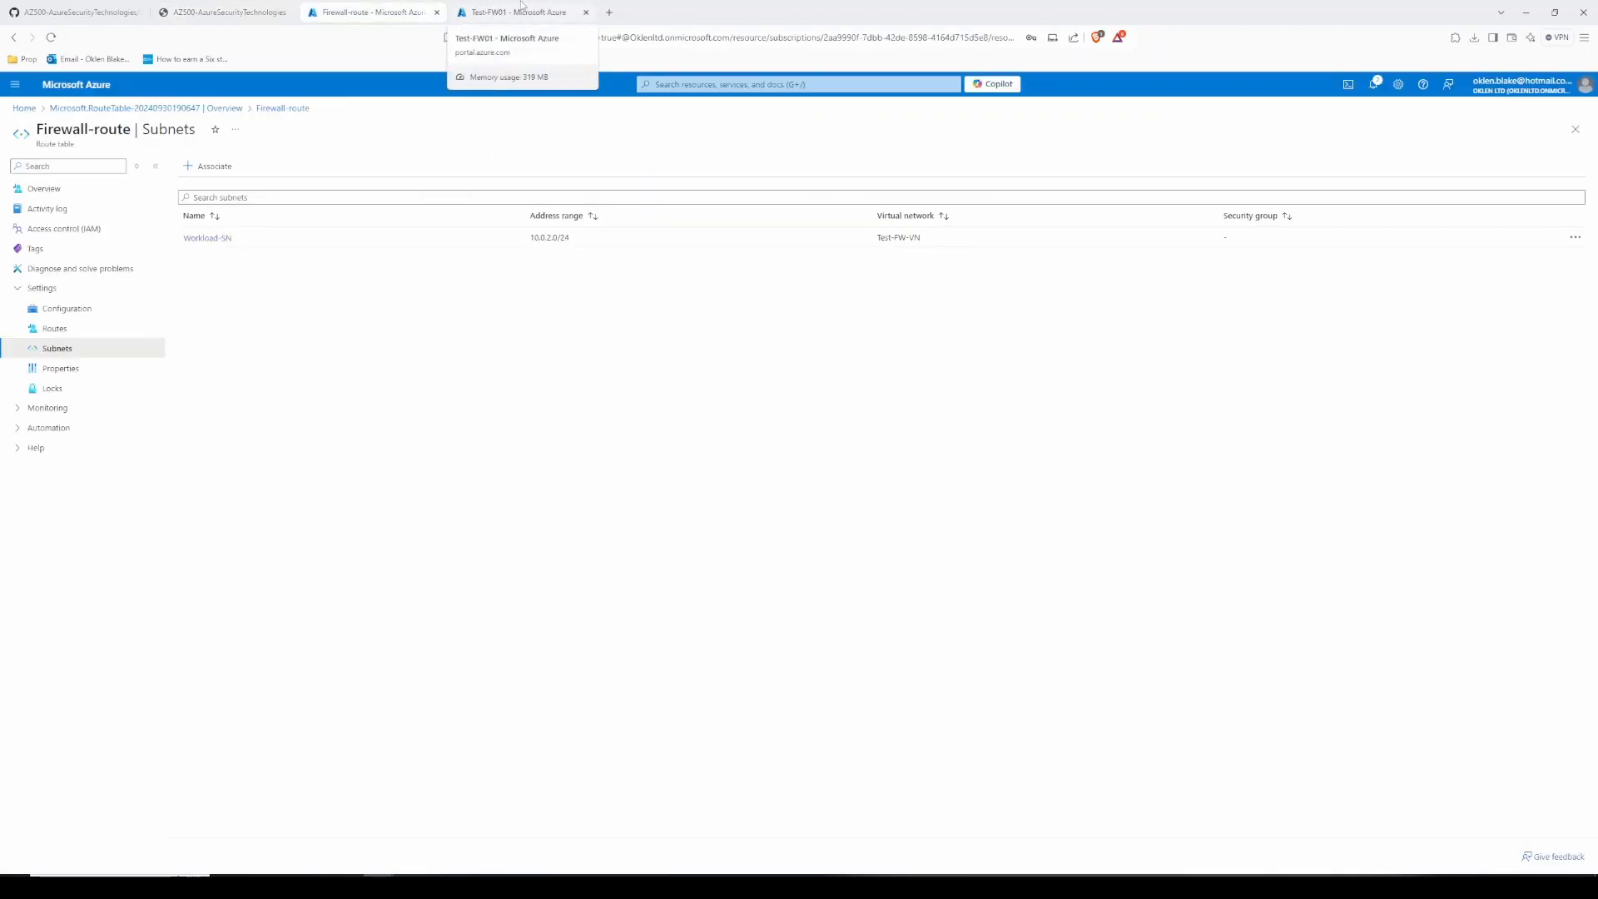
click(243, 8)
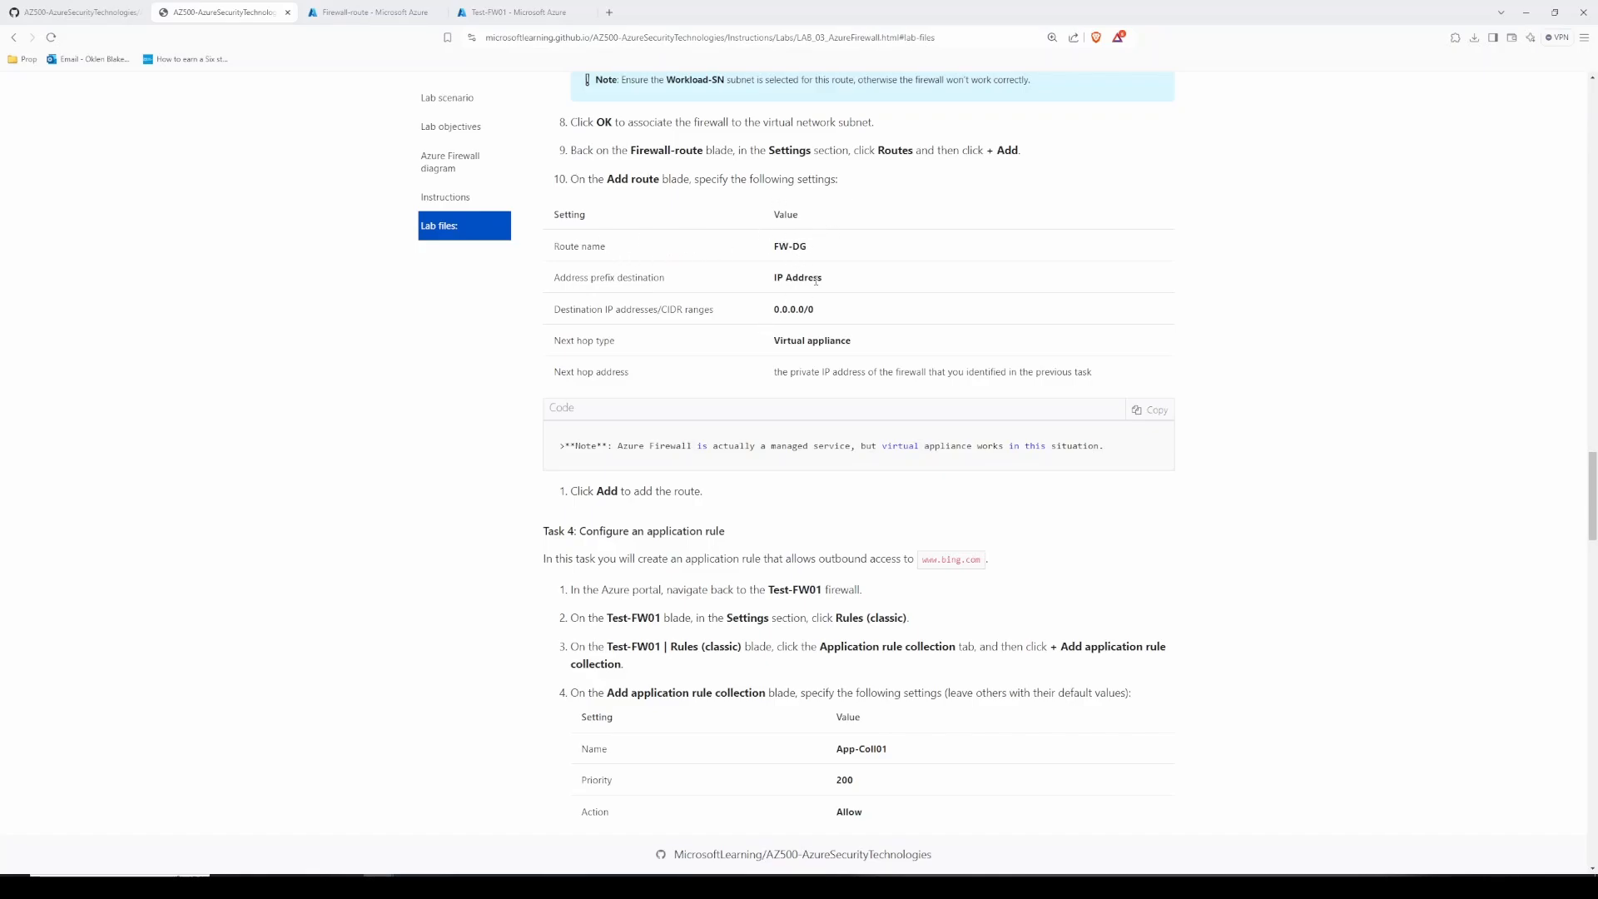
Step: Start adding a route to the Firewall-route table and name it FW-DG
click(409, 7)
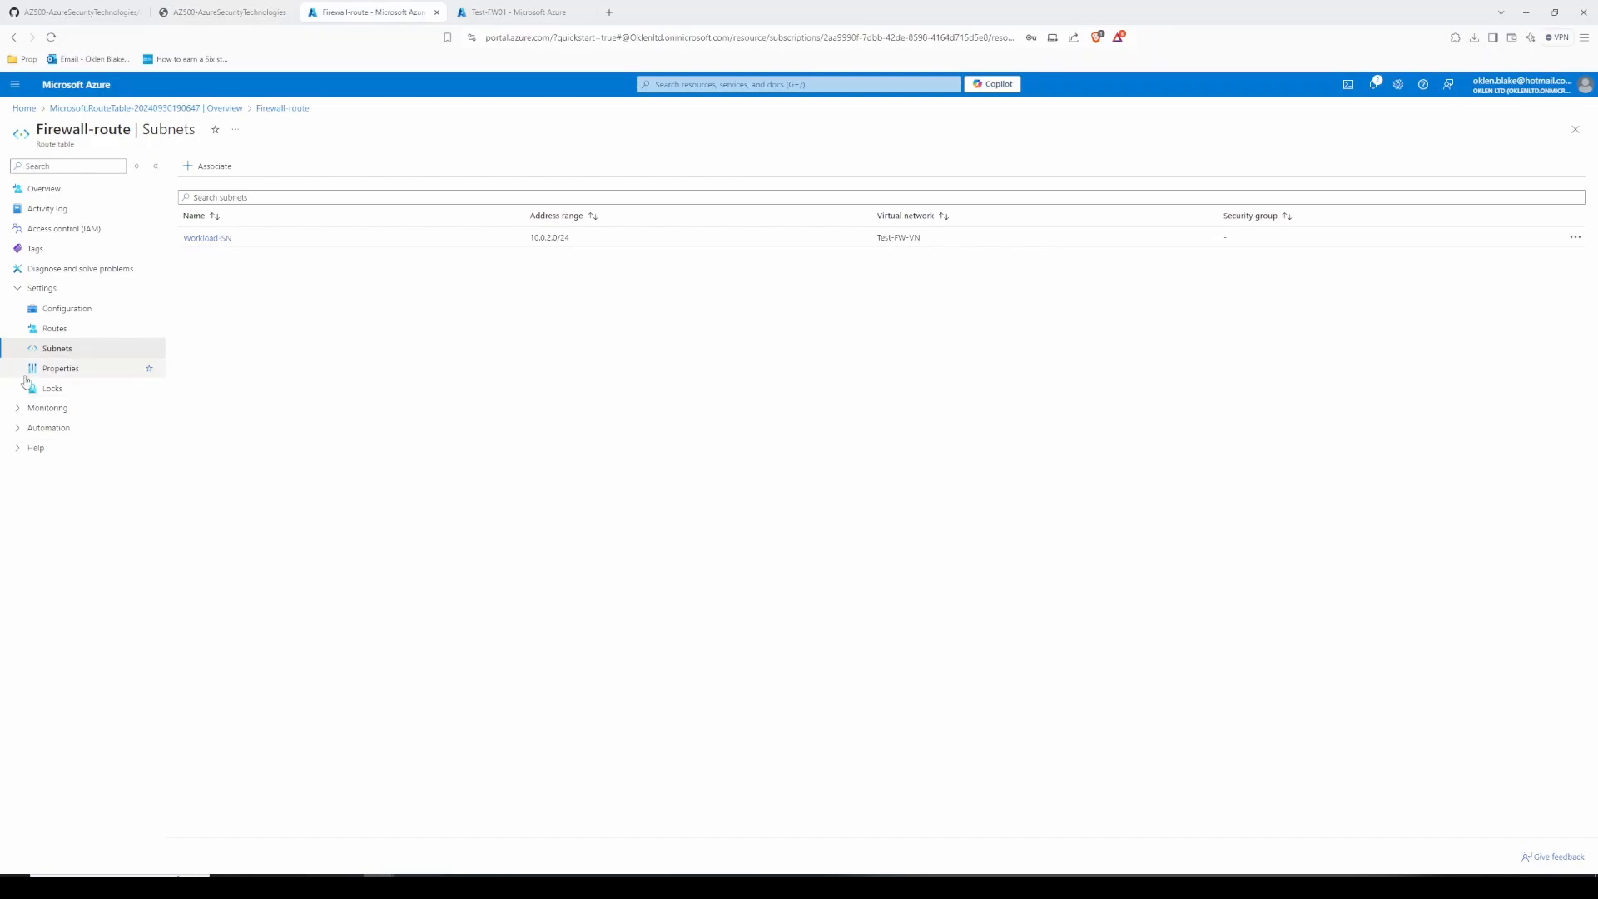
click(71, 327)
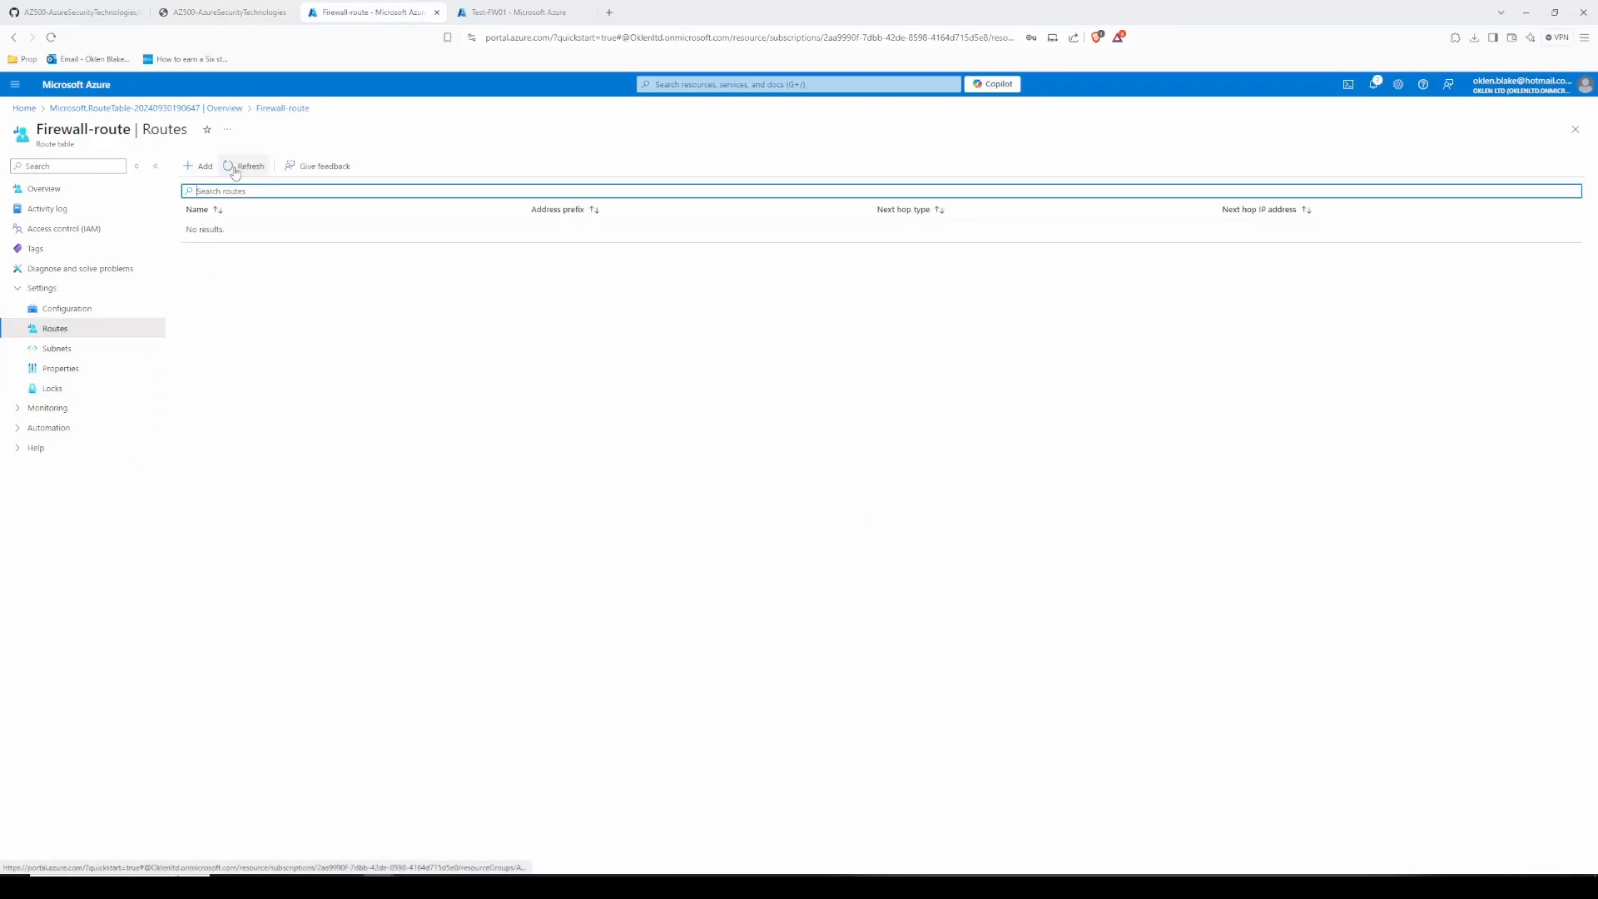
click(205, 167)
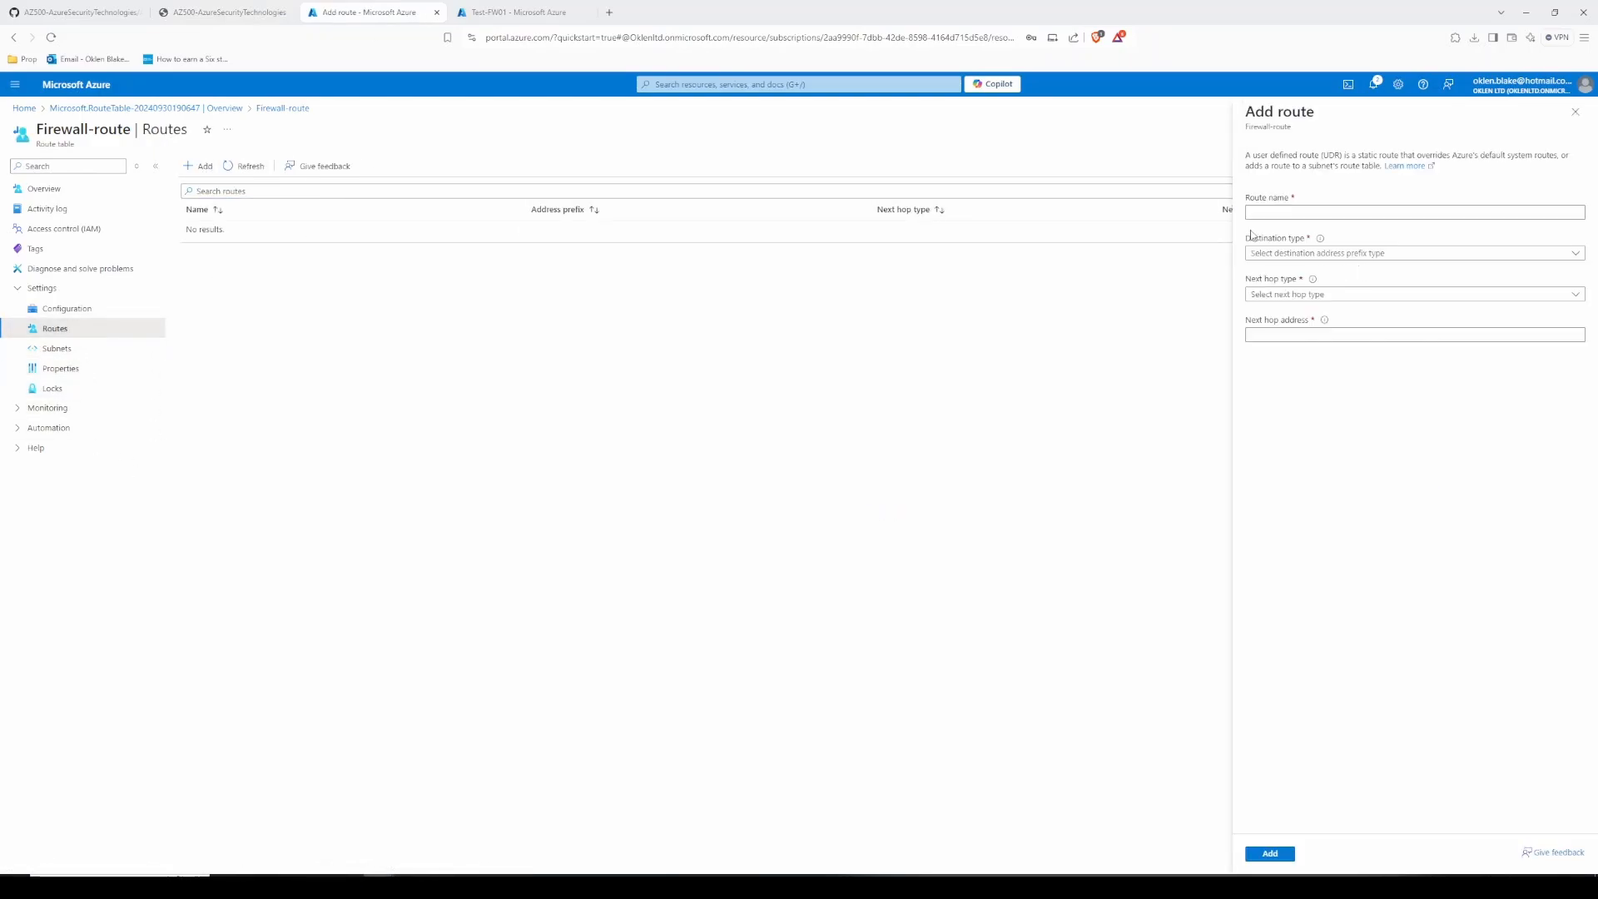
click(1282, 213)
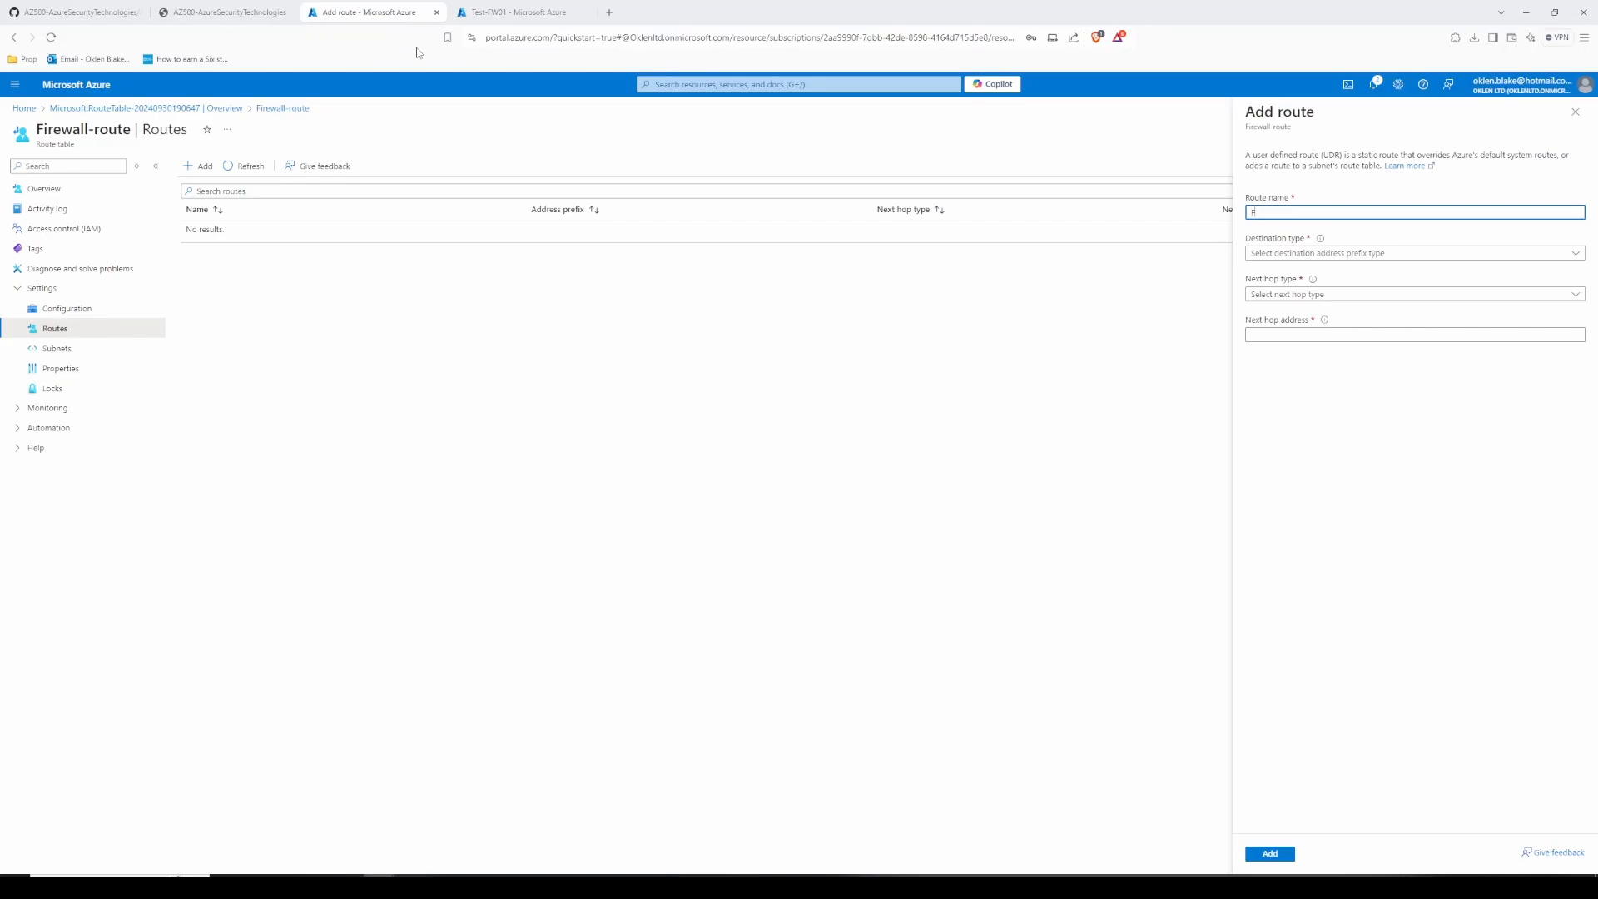
text(FW-DG)
Step: Set the FW-DG route's destination type to IP Addresses, as specified in the lab manual
click(241, 11)
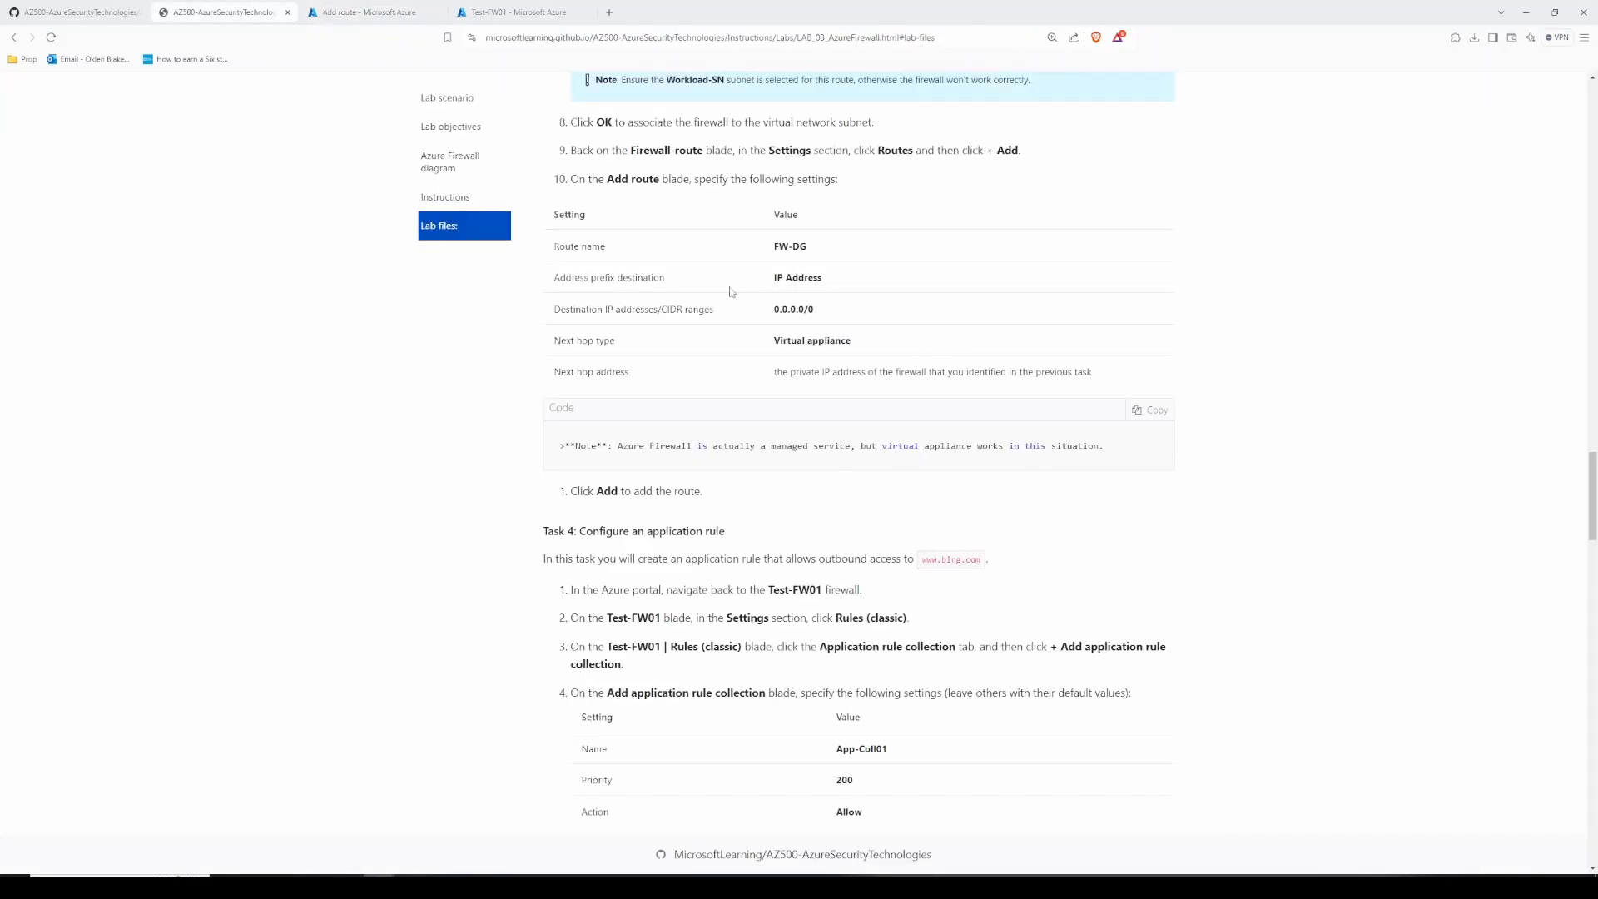
double_click(797, 275)
key(ctrl+Tab)
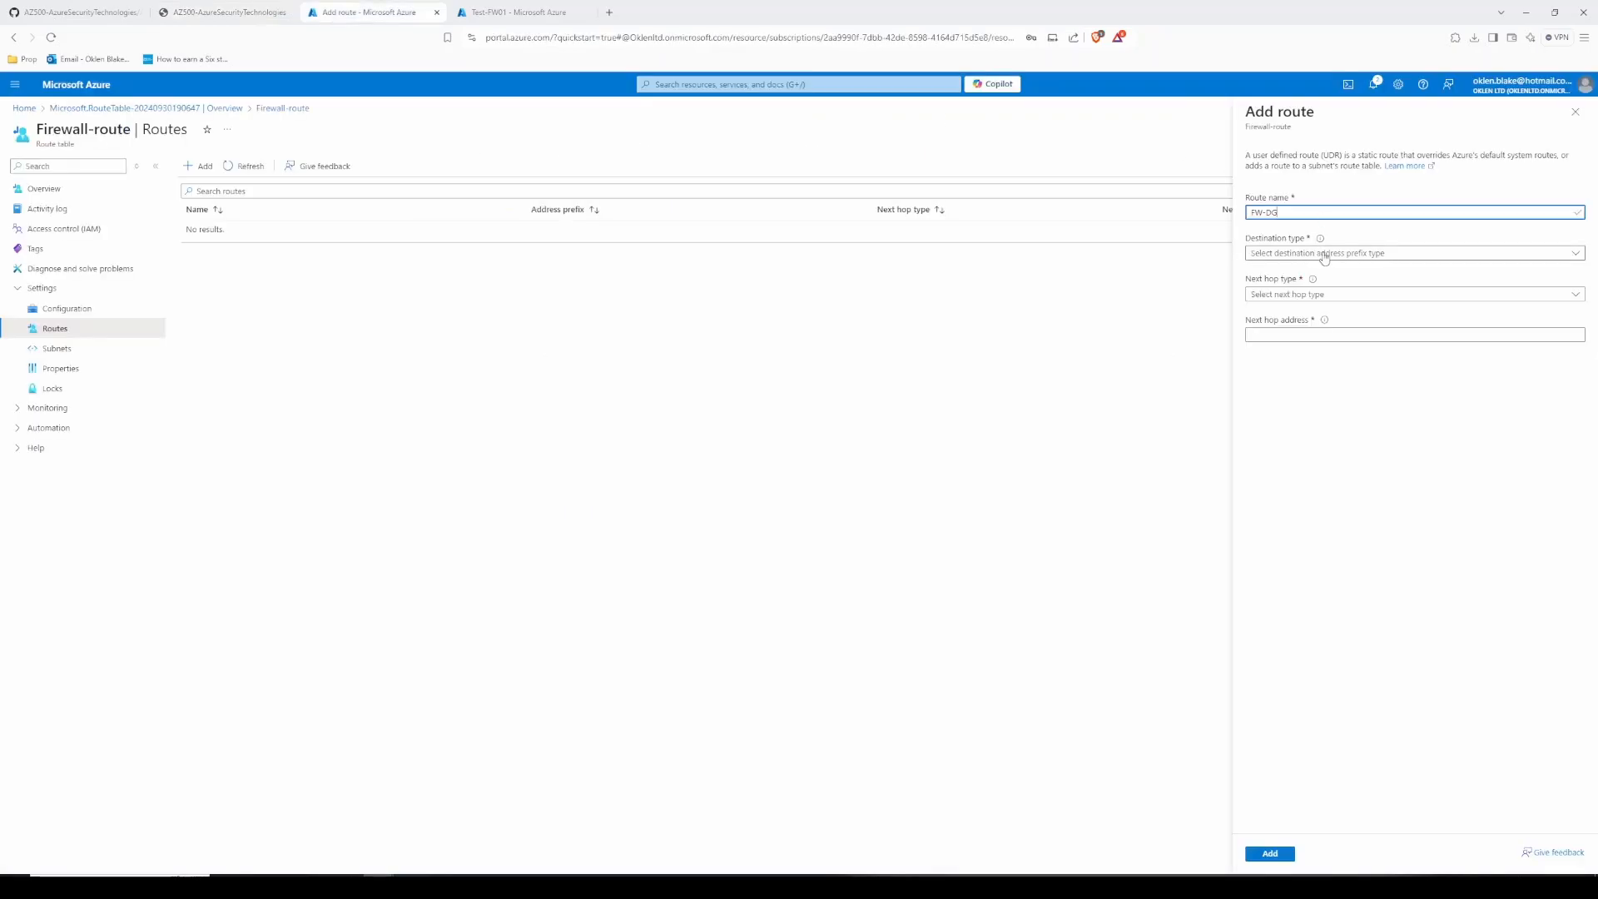
click(1299, 253)
click(1290, 271)
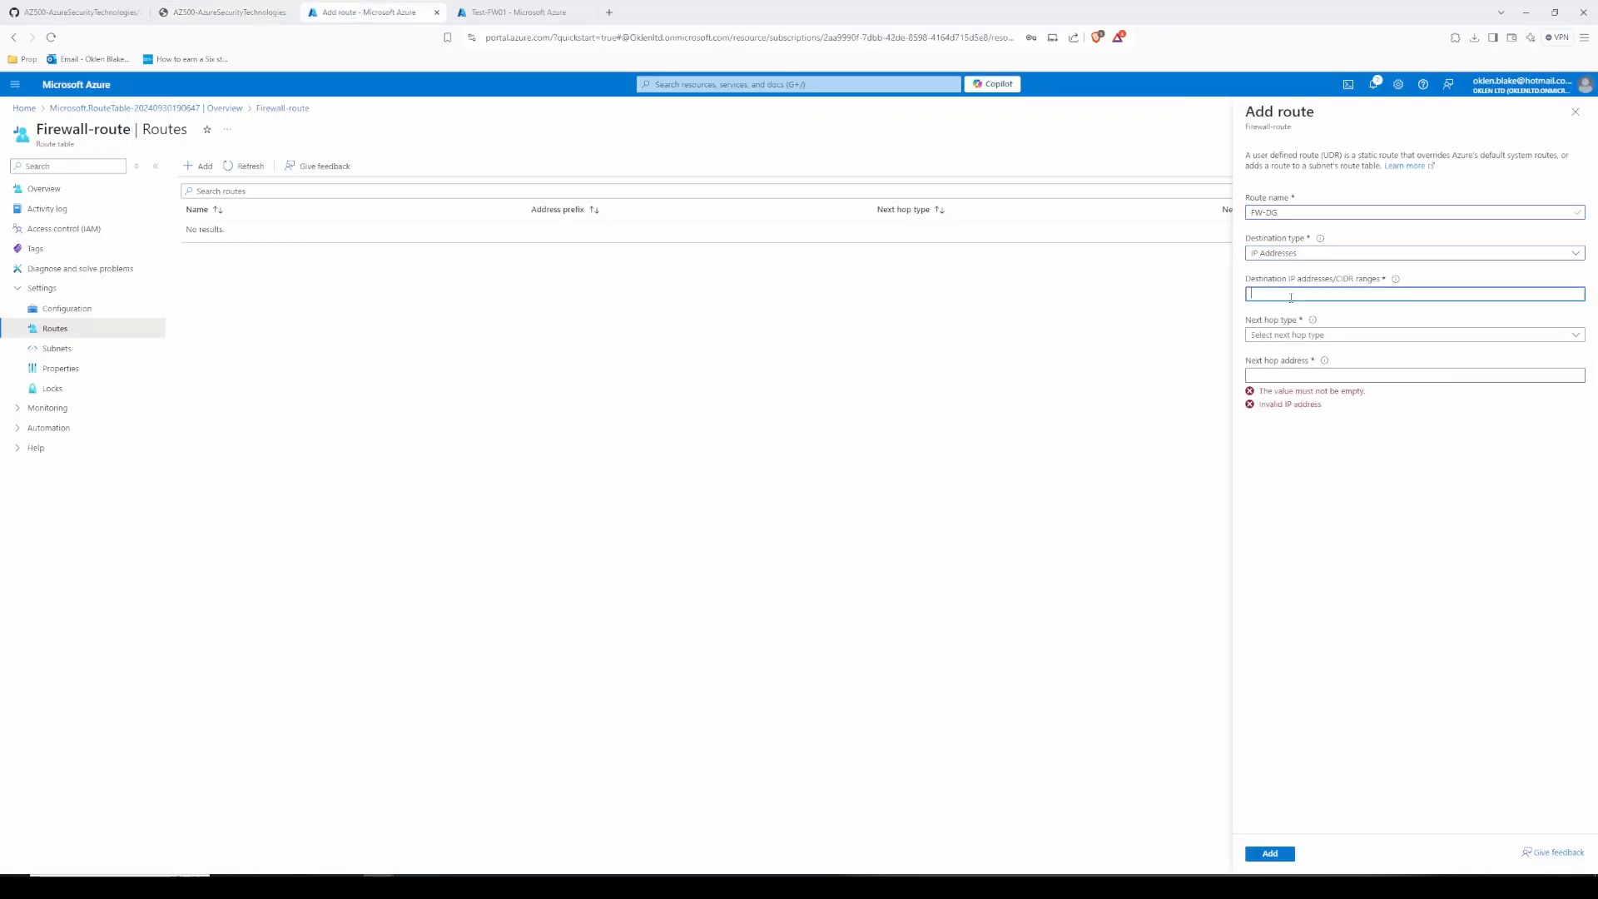
Step: Copy the destination range 0.0.0.0/0 from the lab manual into the route's destination IP addresses/CIDR ranges
click(233, 11)
click(793, 308)
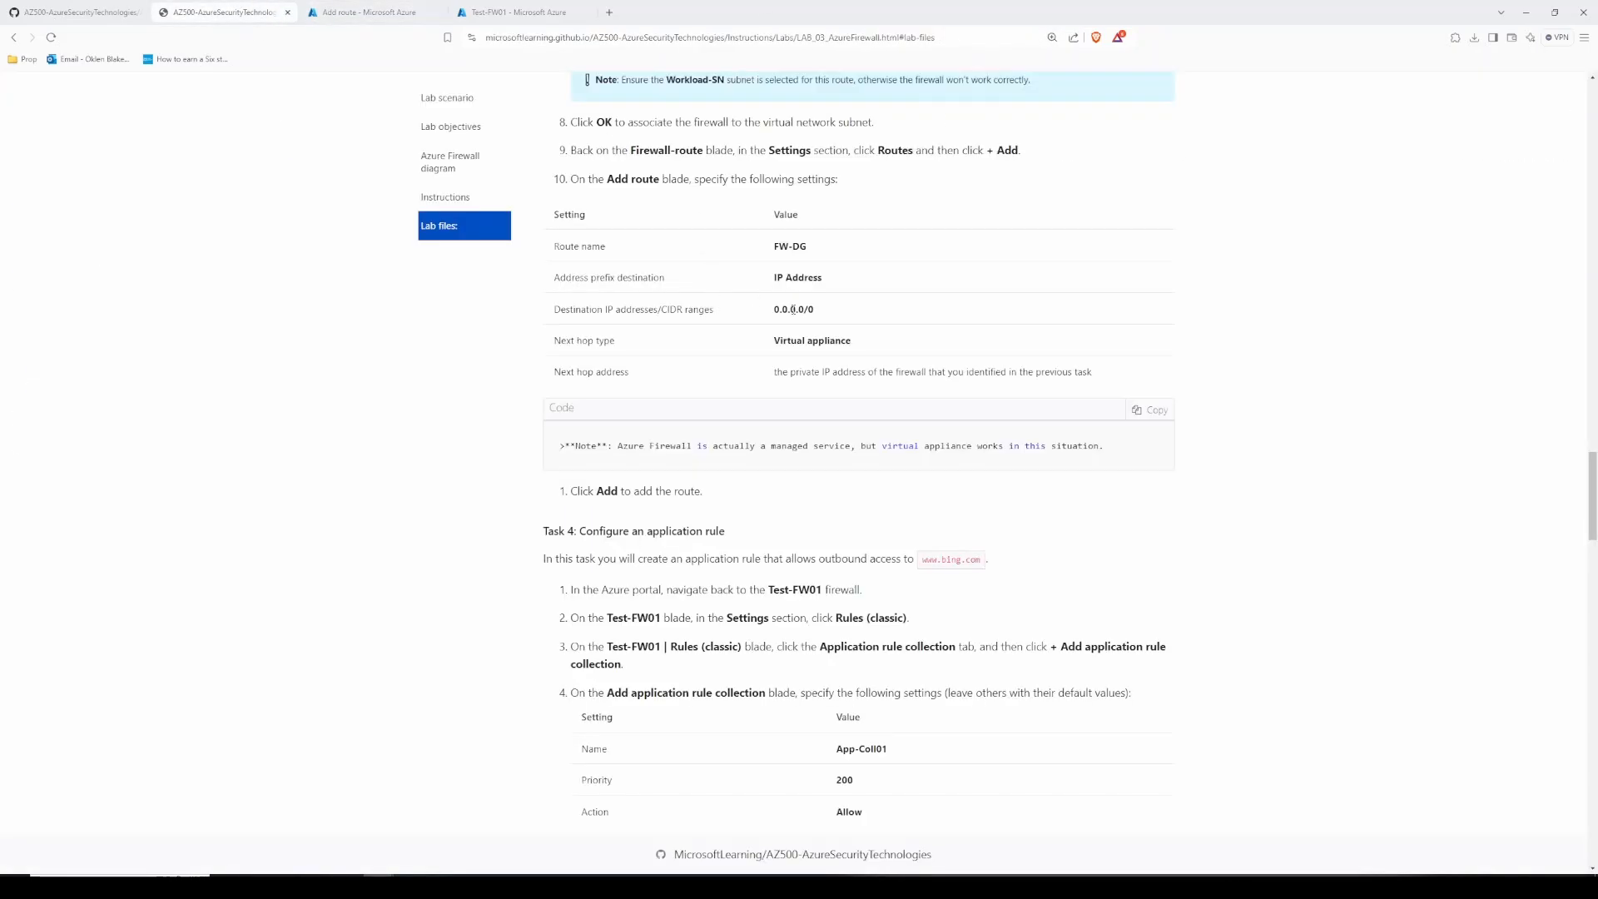
triple_click(793, 309)
key(ctrl+c)
click(348, 5)
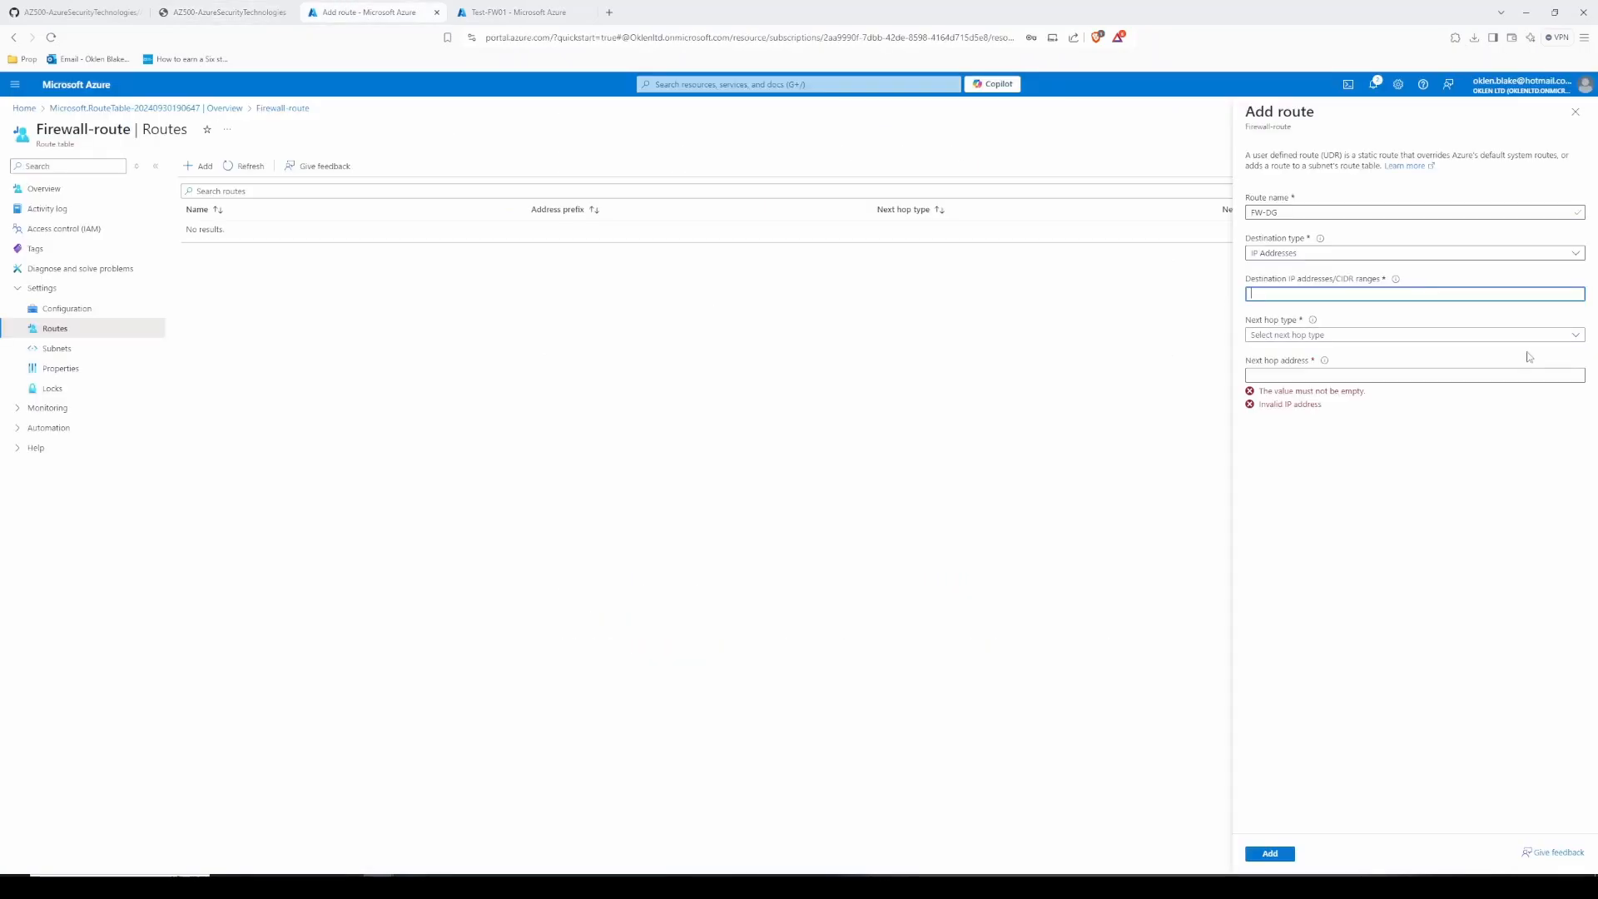
key(ctrl+v)
Step: Set the route's next hop type to Virtual appliance and check the choice against the lab manual
click(1309, 336)
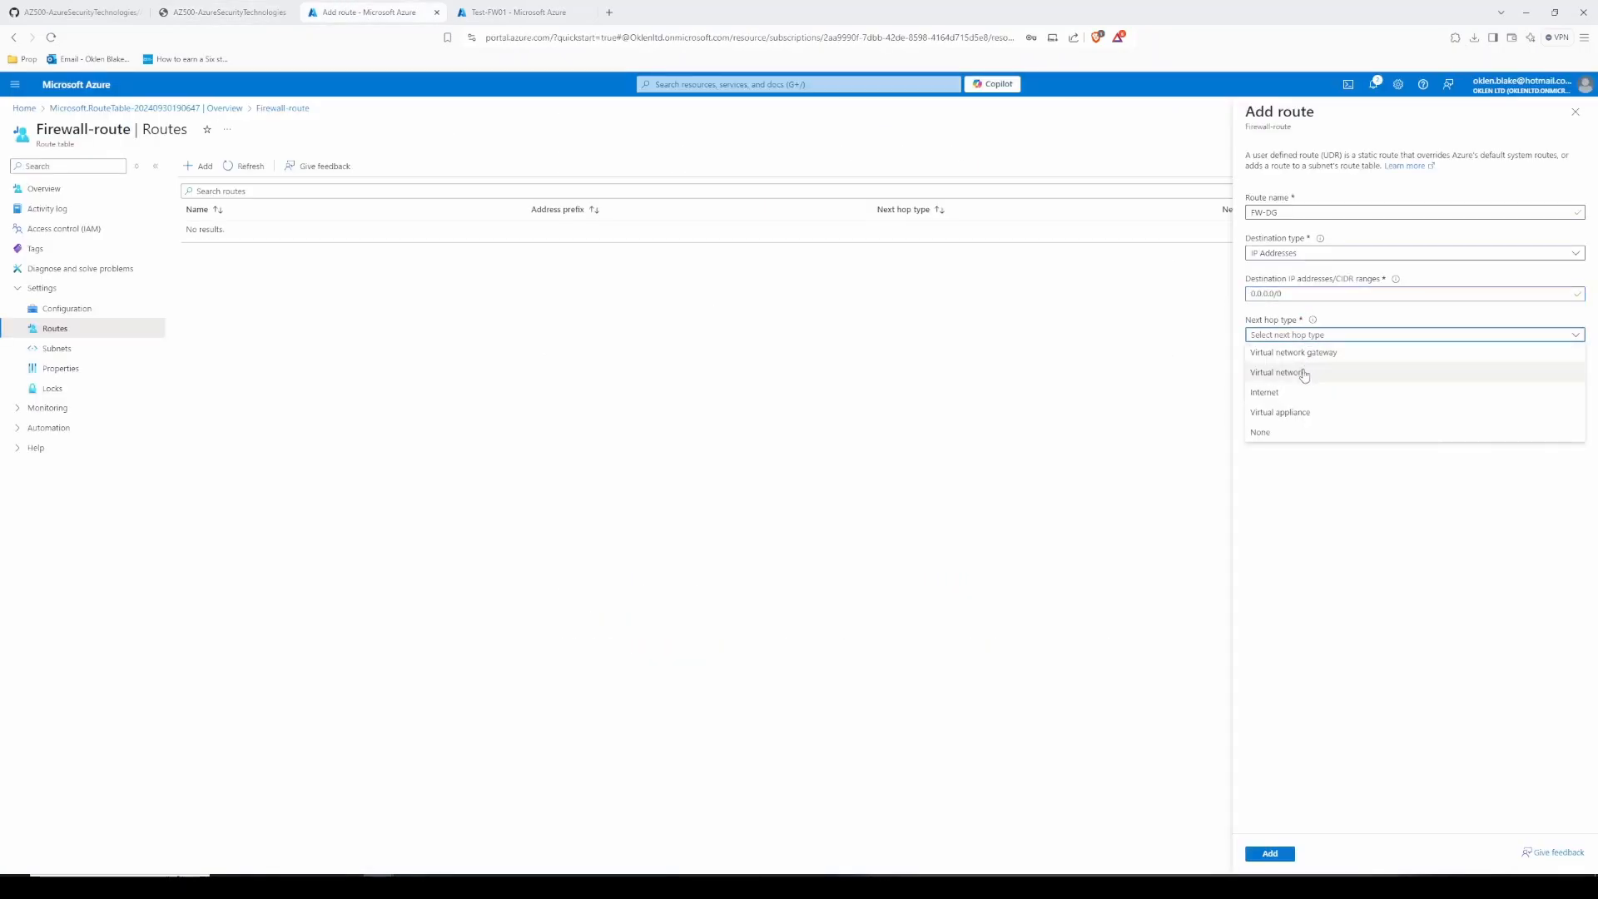
click(1282, 412)
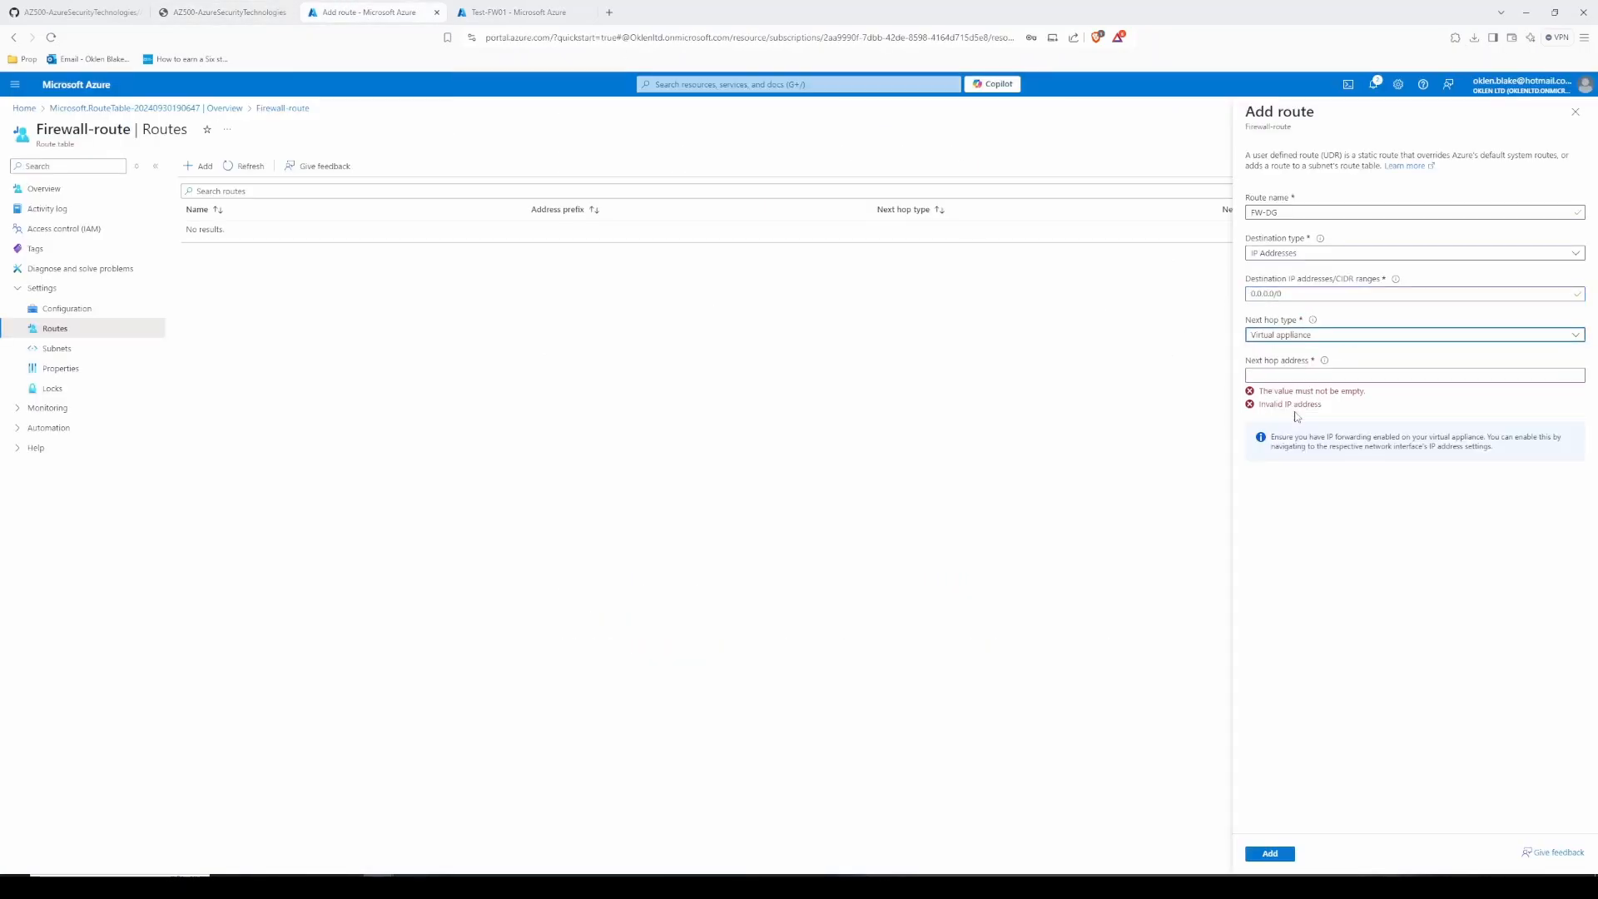
click(1294, 375)
click(265, 6)
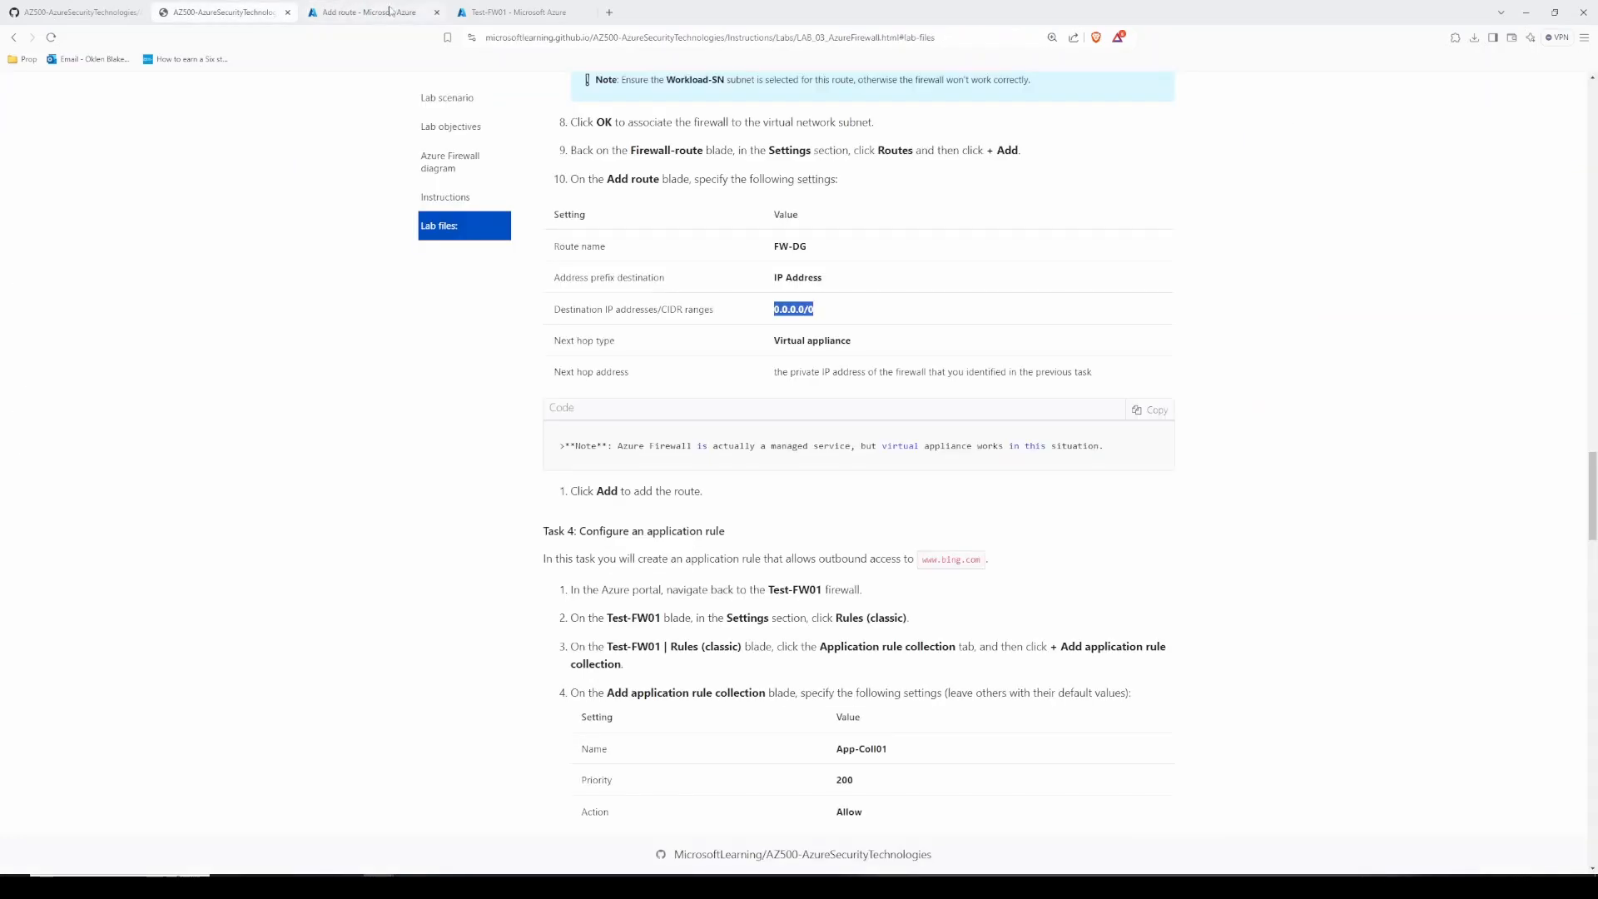
triple_click(806, 340)
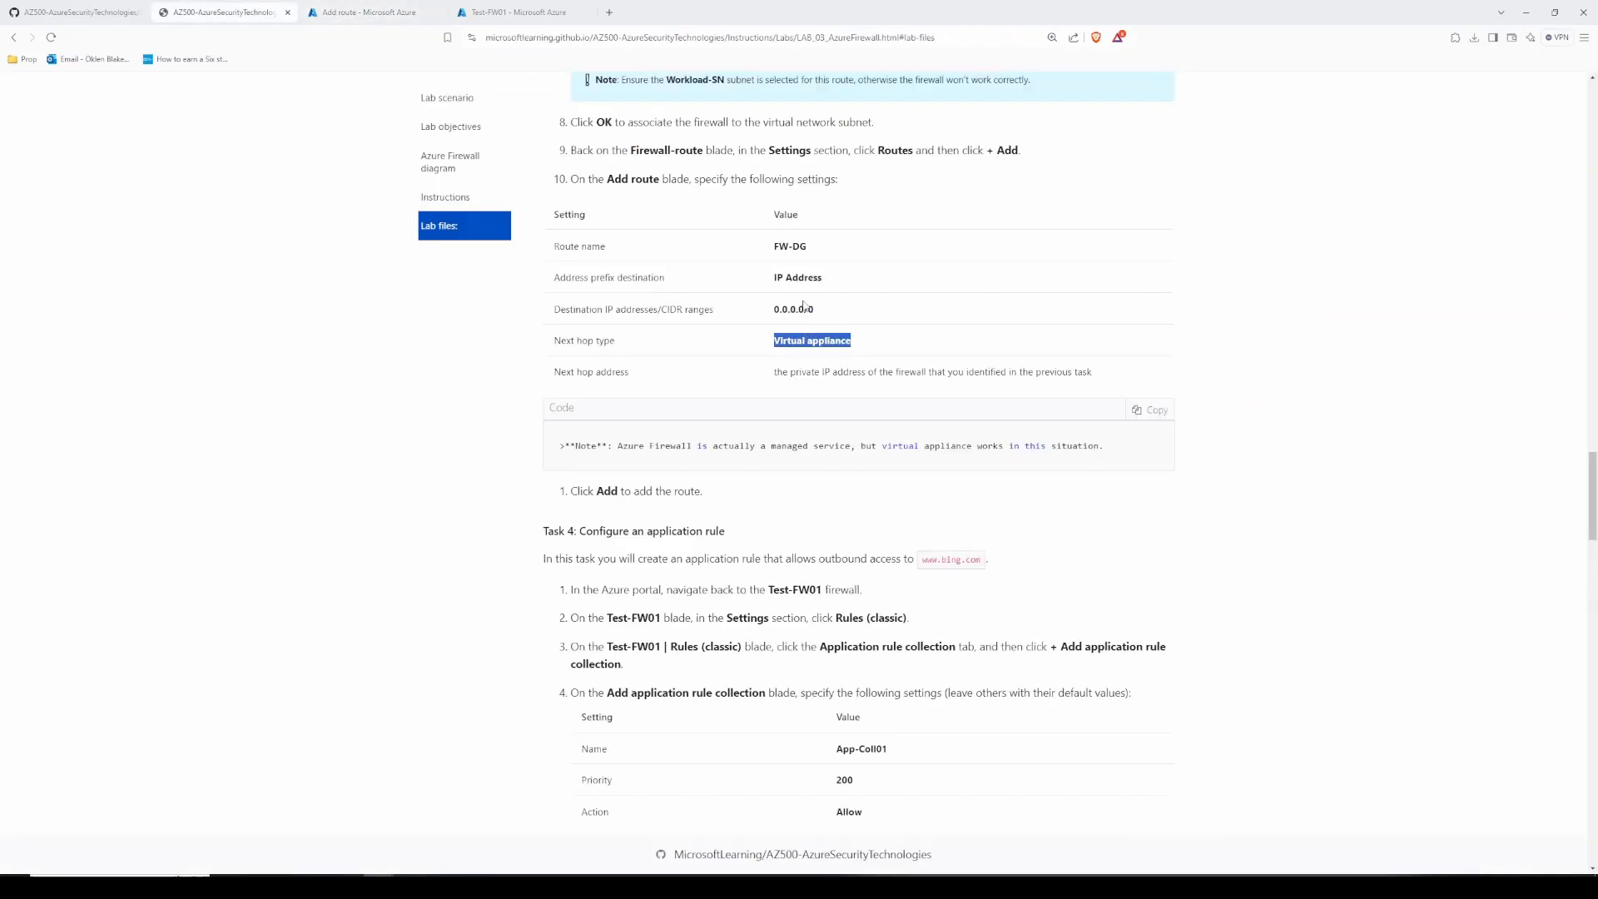
click(342, 7)
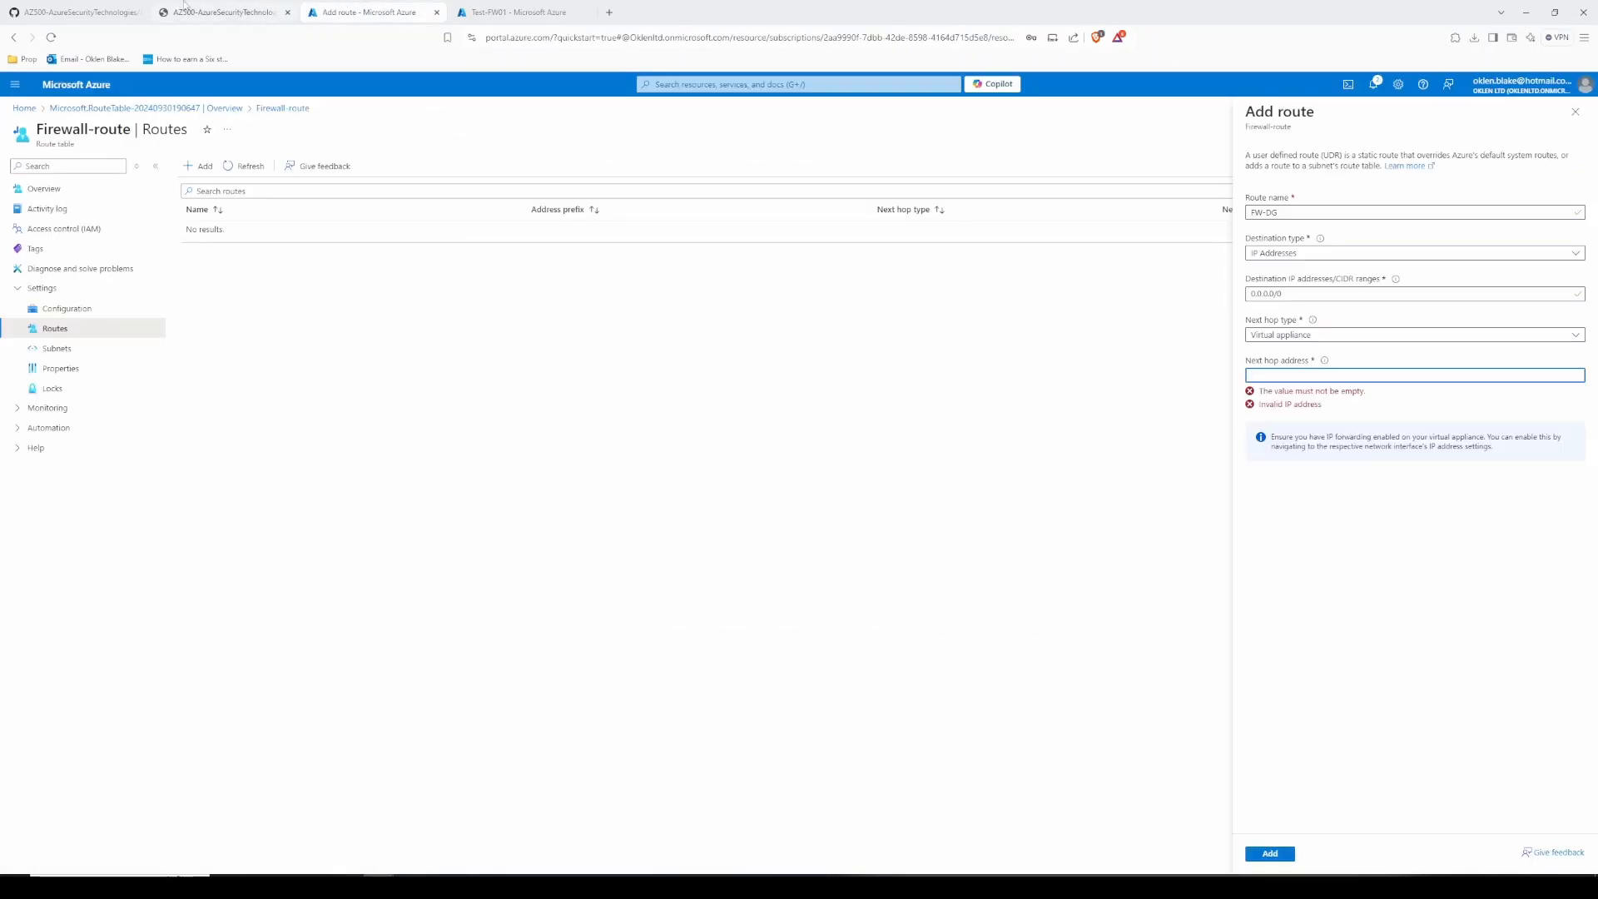
click(182, 8)
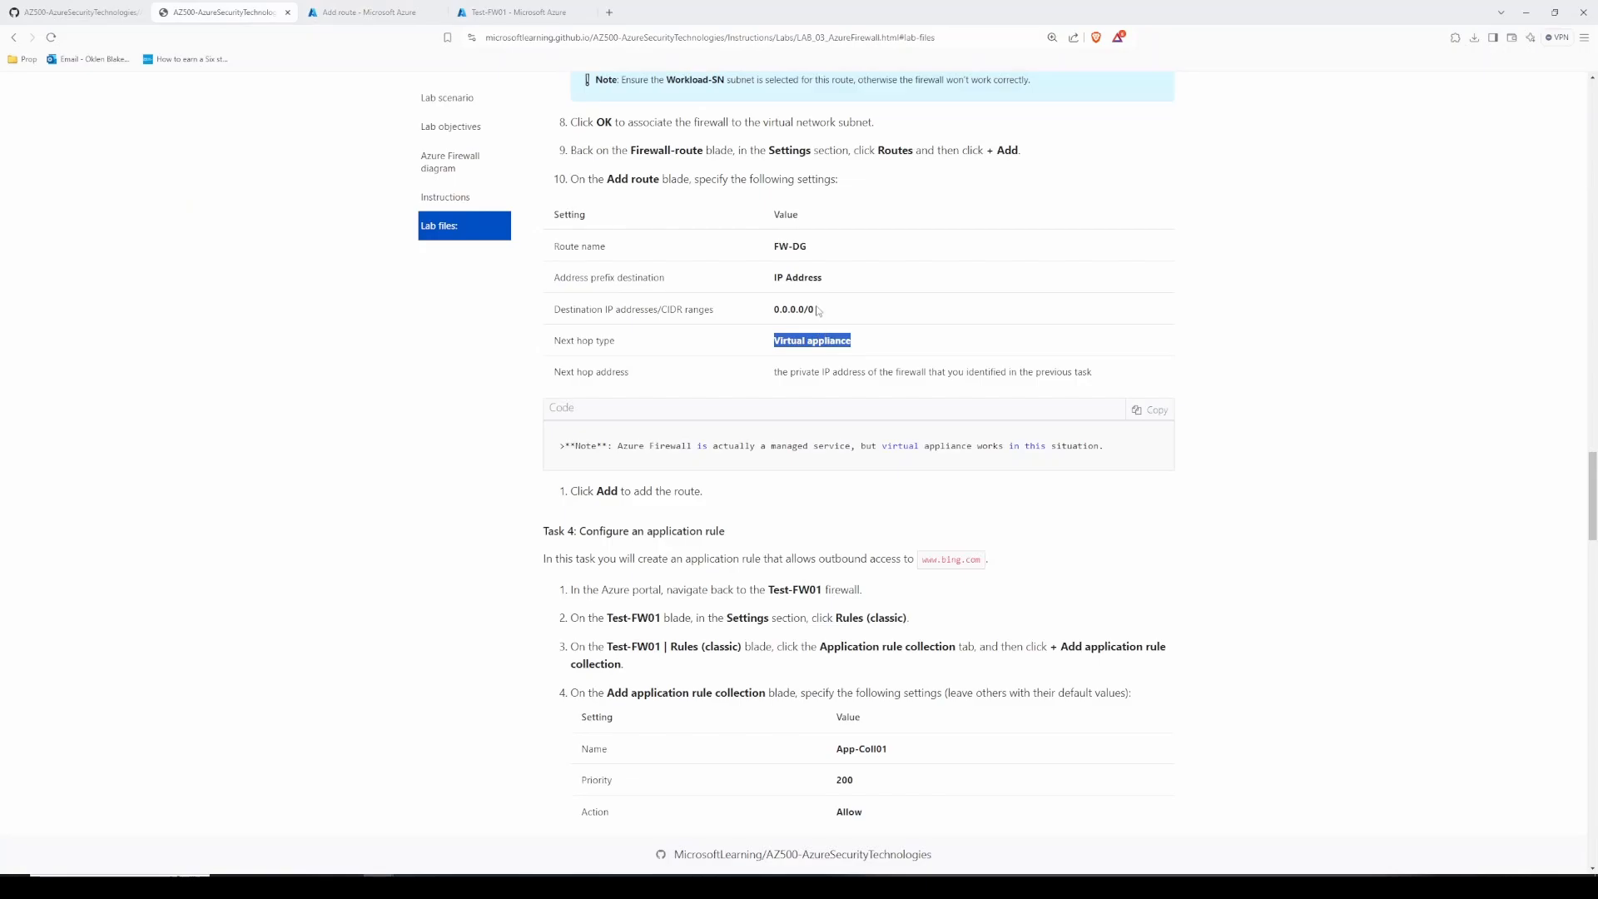
click(379, 12)
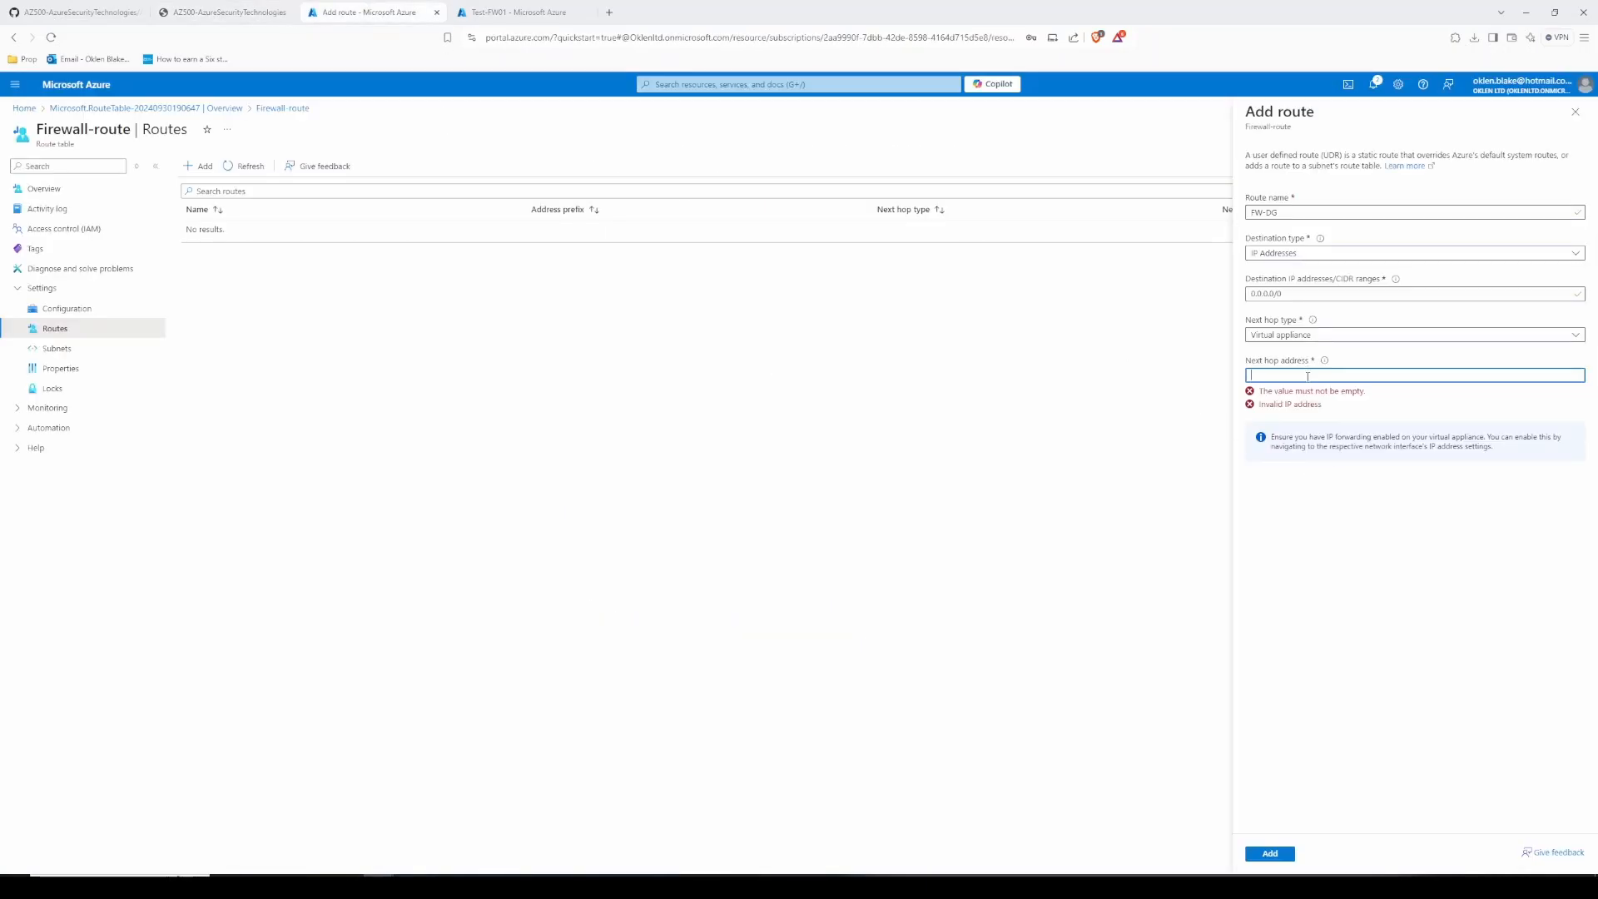
click(1329, 337)
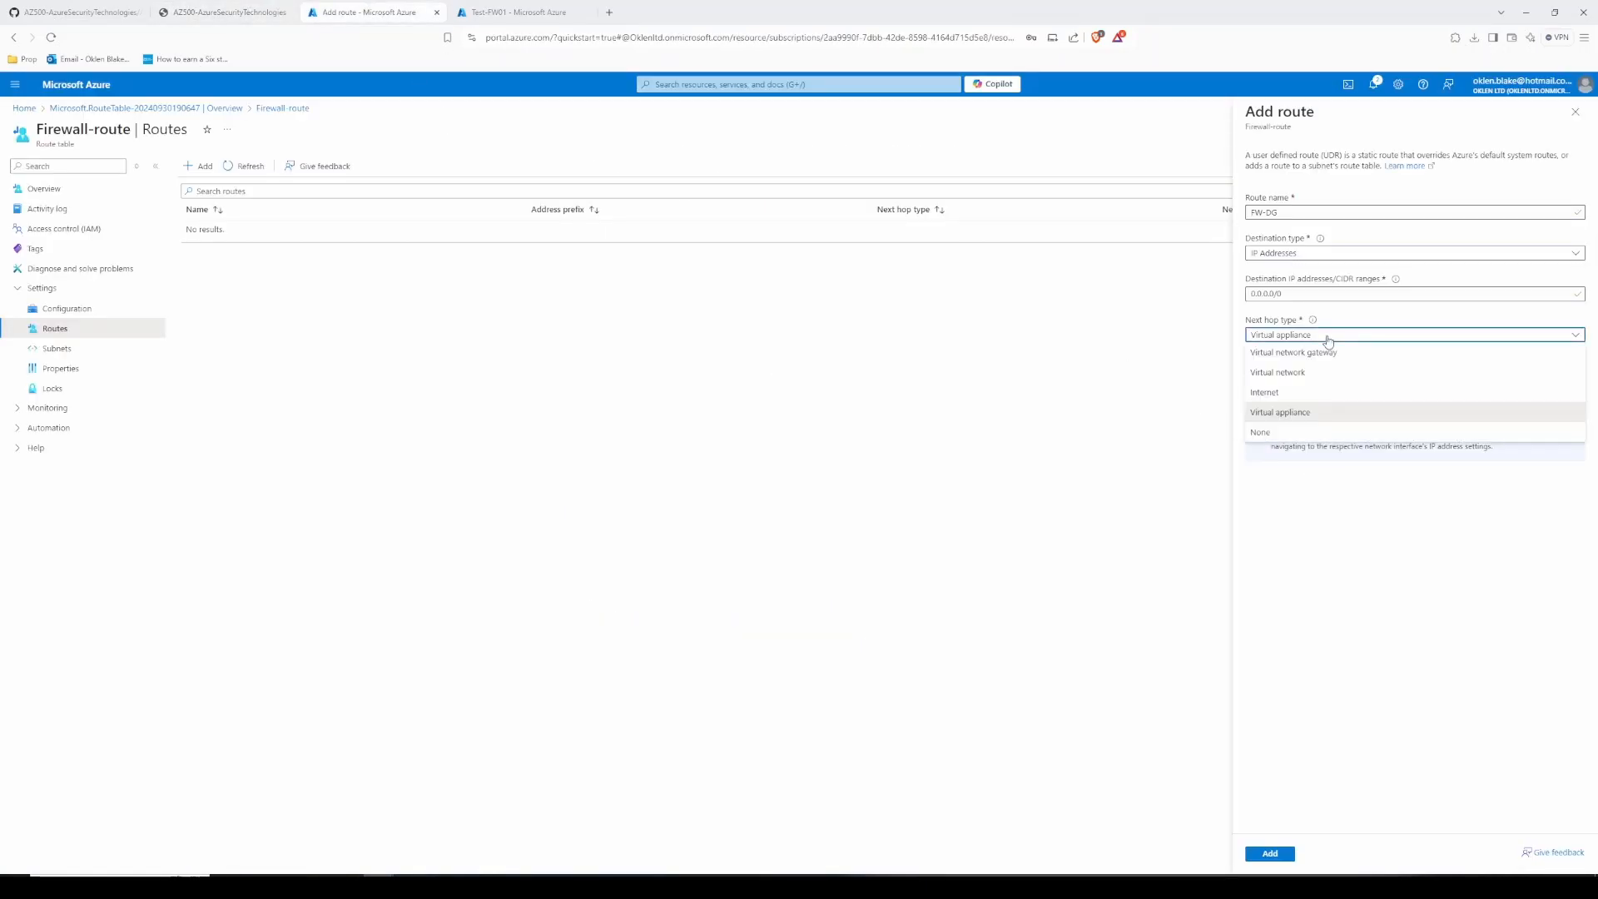
click(1344, 337)
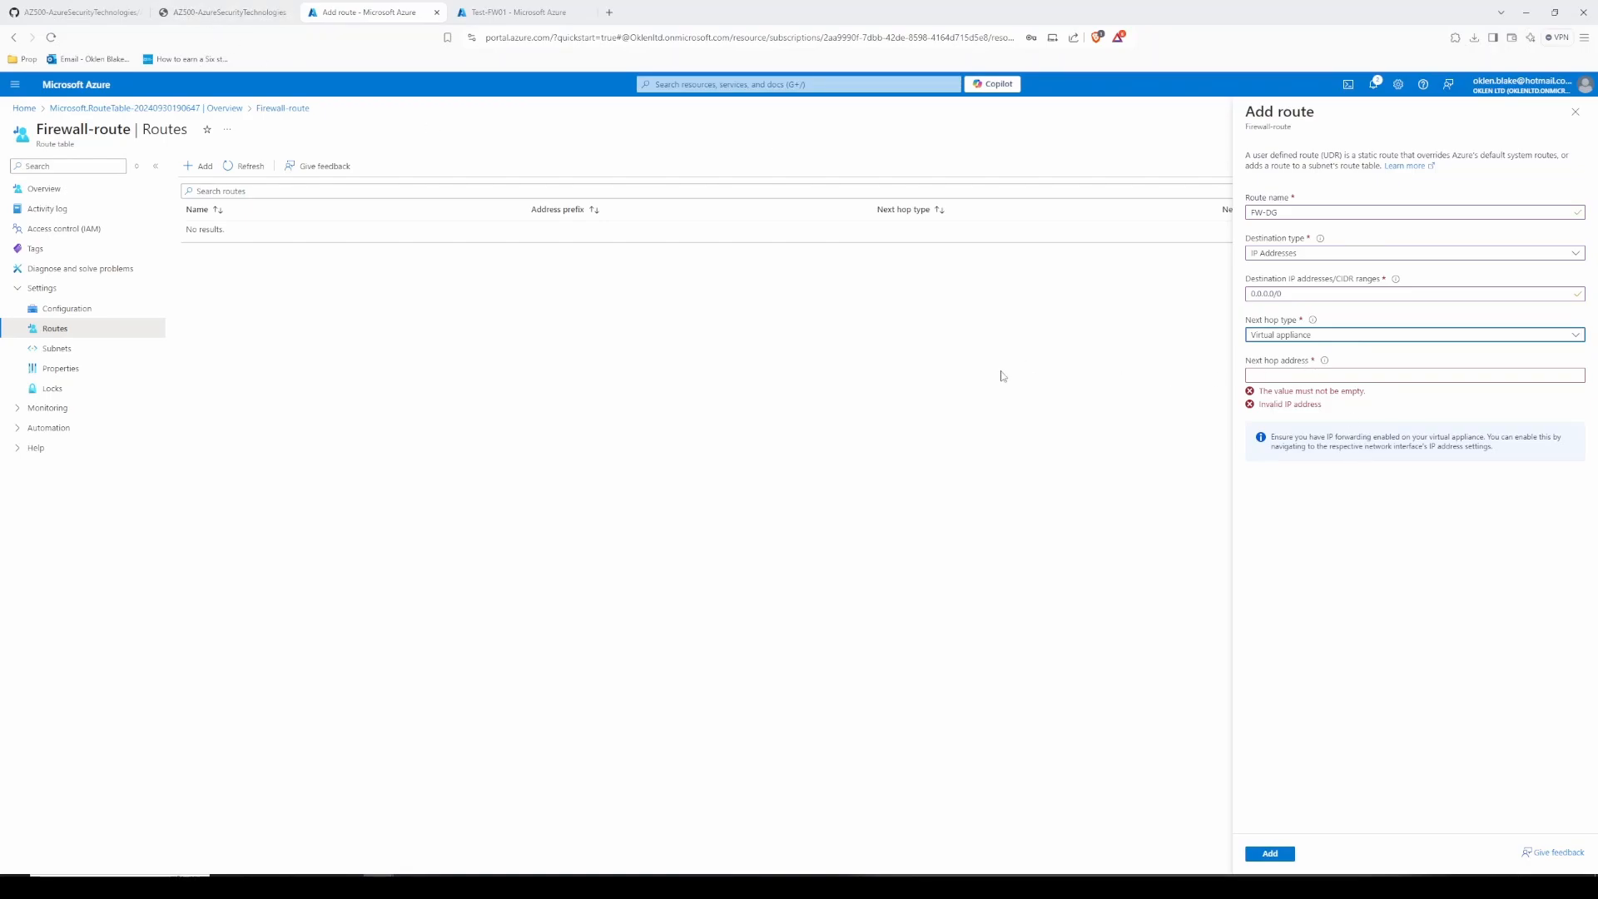
Step: Look up Test-FW01's private IP, enter 10.0.1.4 as the next hop address and add the FW-DG route
click(512, 10)
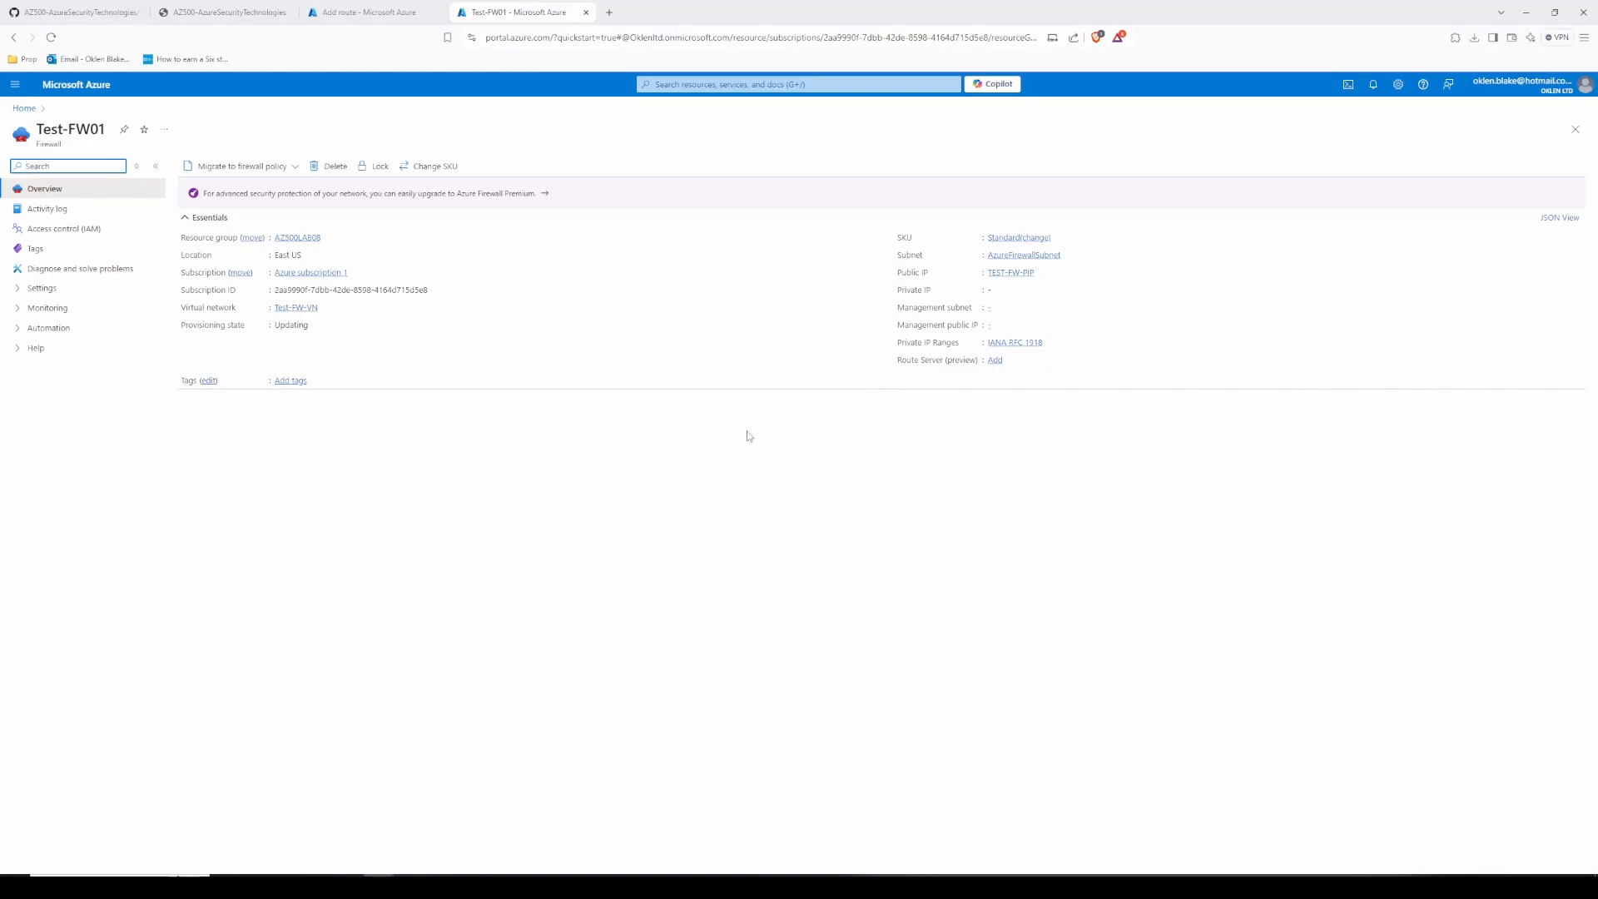
key(F5)
key(ctrl+shift+Tab)
click(1282, 375)
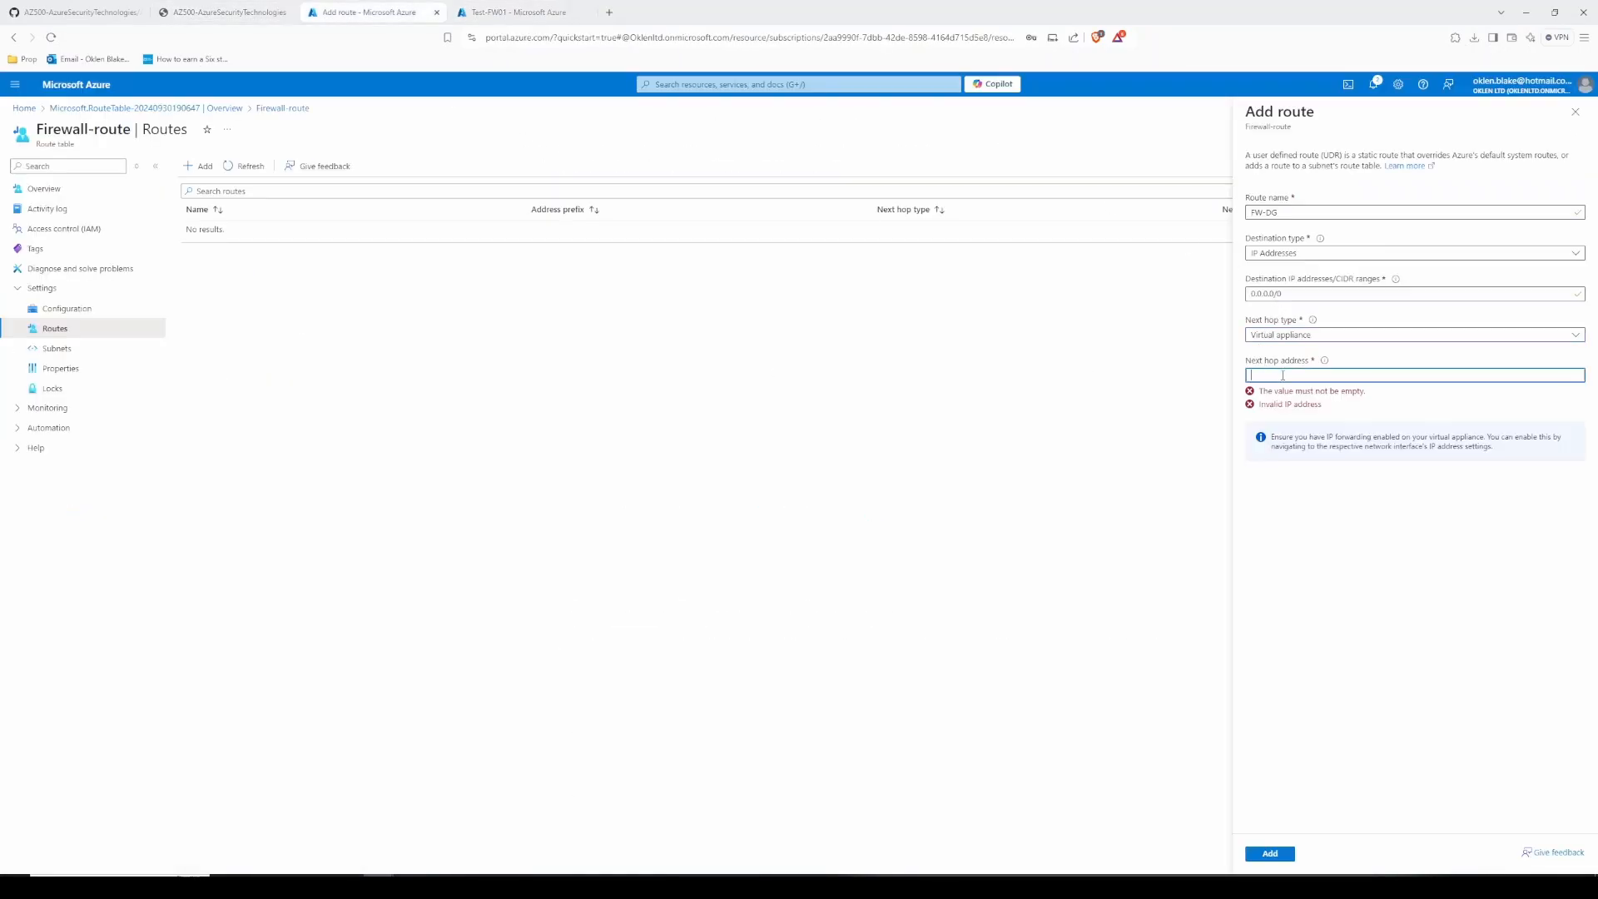
text(10.0.1.4)
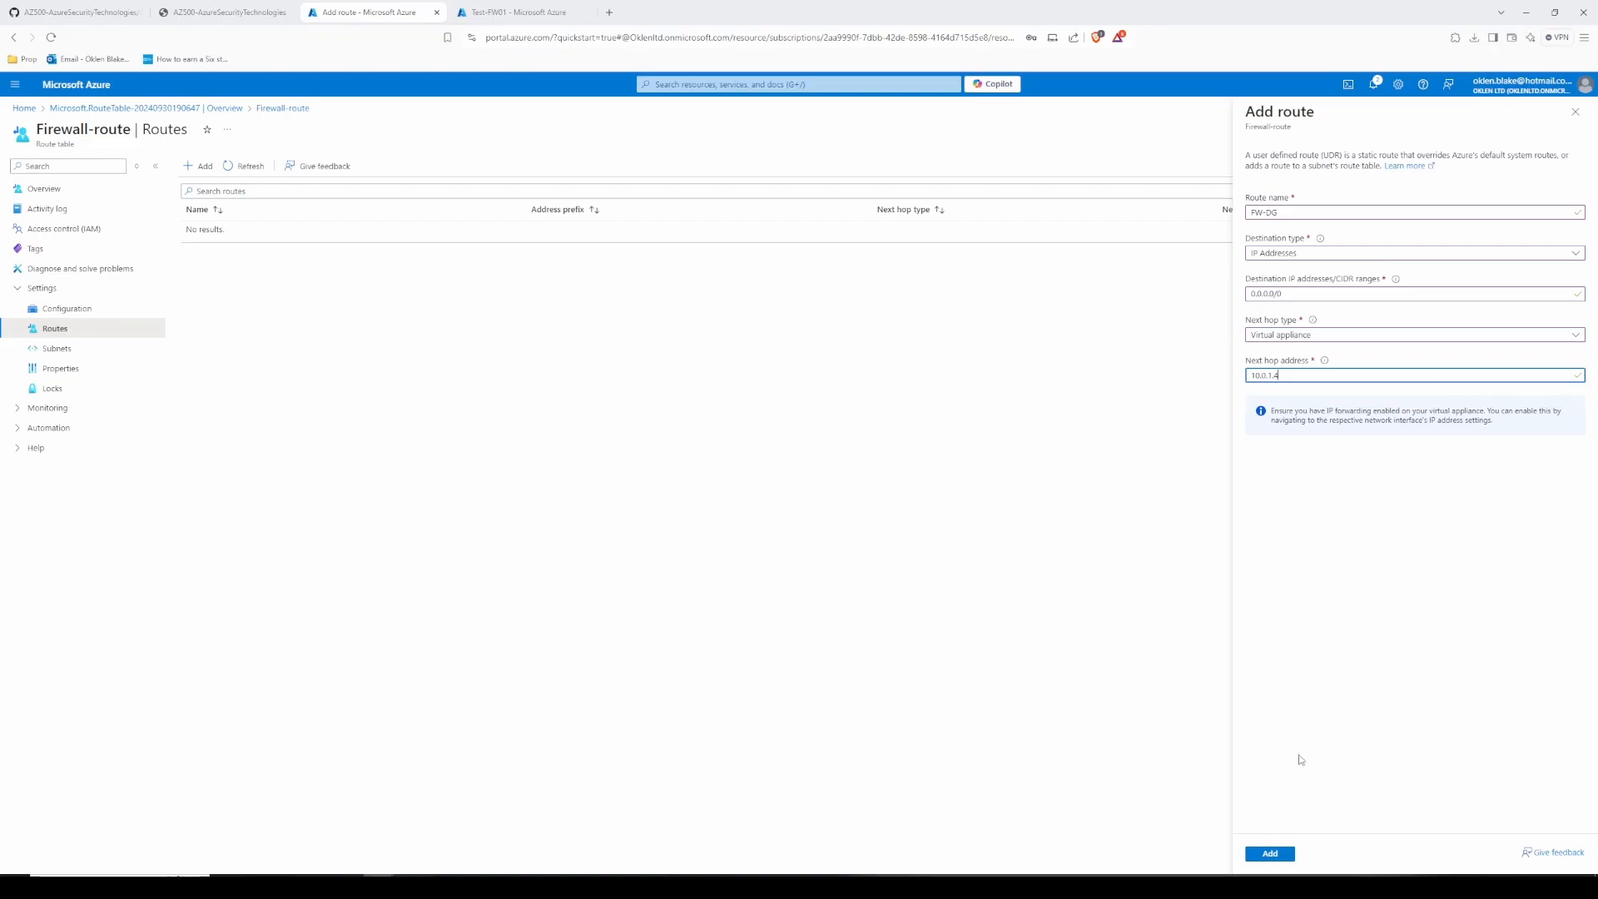
click(1269, 854)
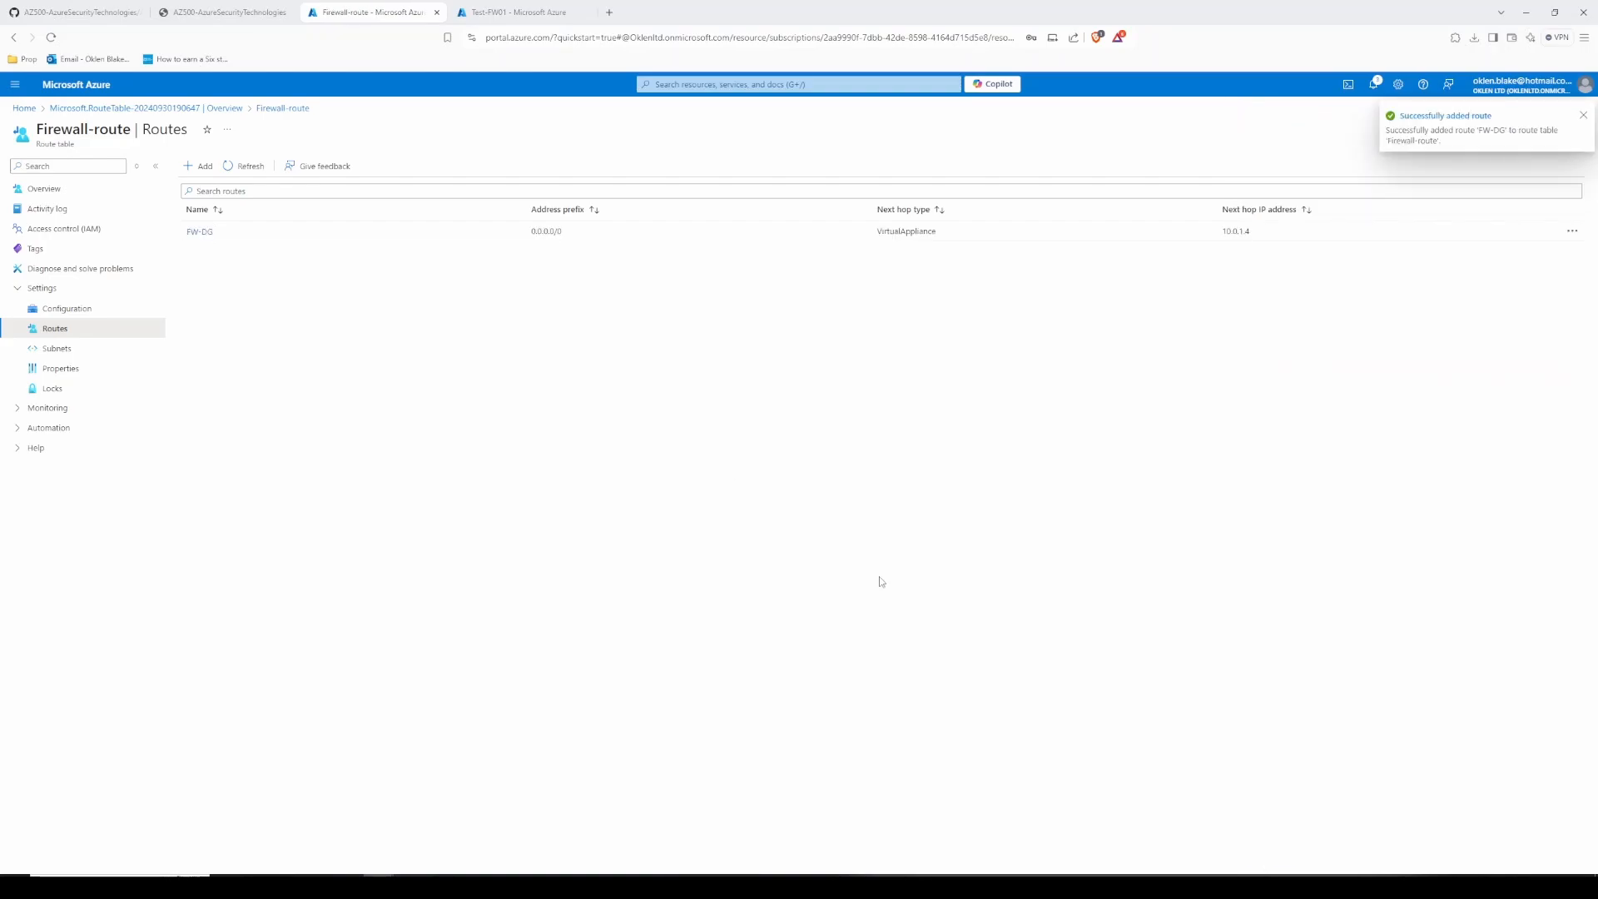
Step: Close the separate Test-FW01 page, check the route list against the lab manual and read Task 4 on configuring an application rule
click(480, 10)
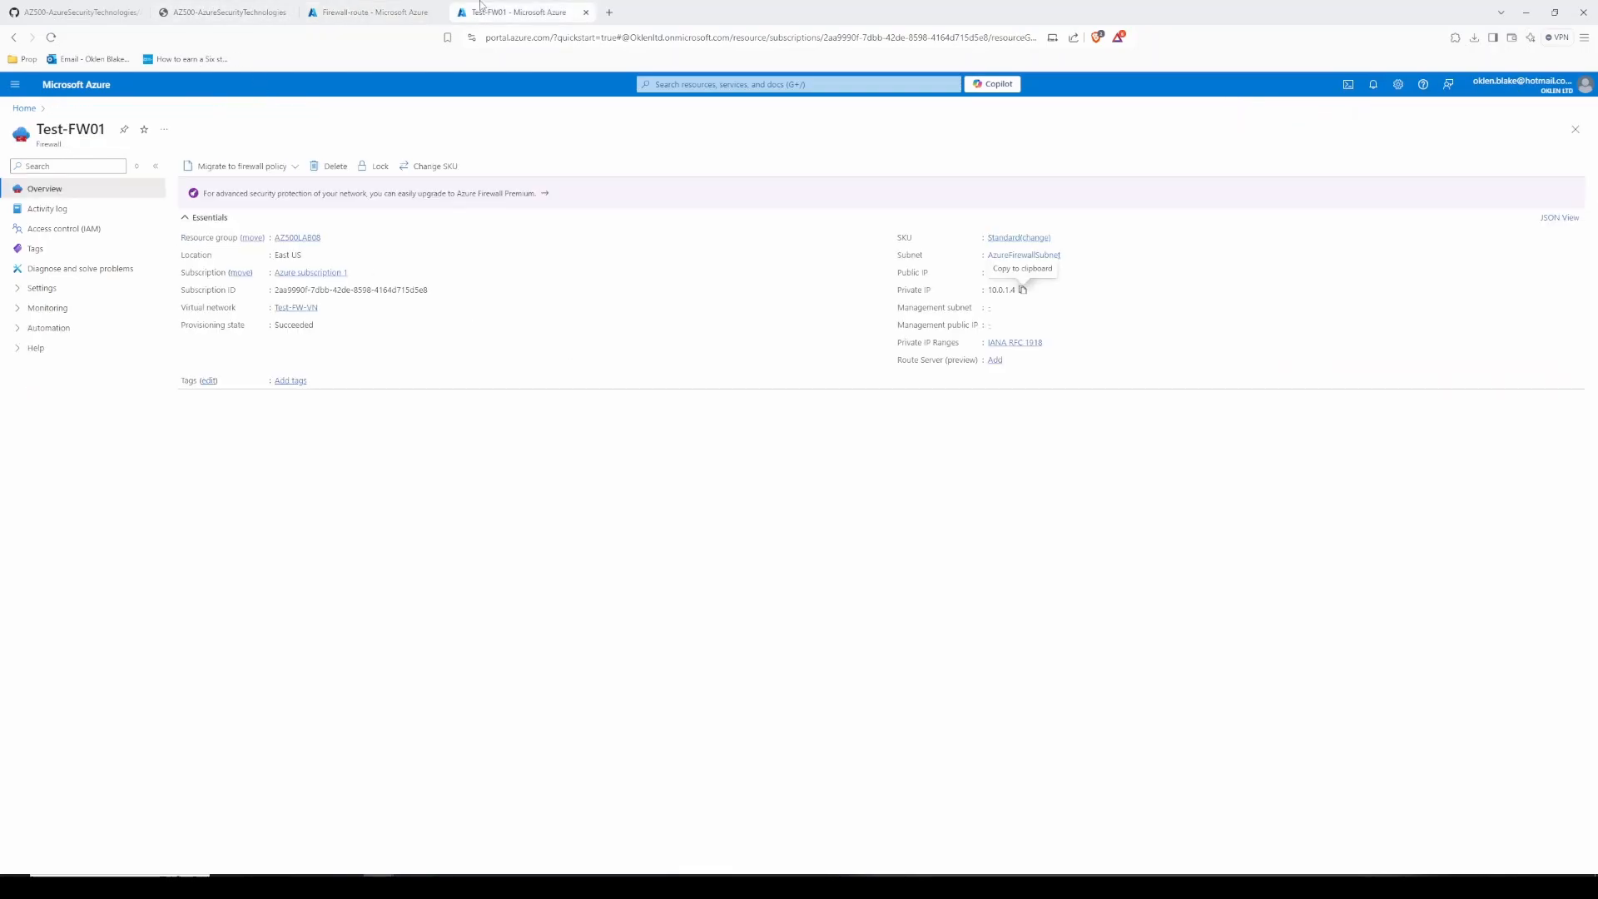
click(586, 12)
click(225, 11)
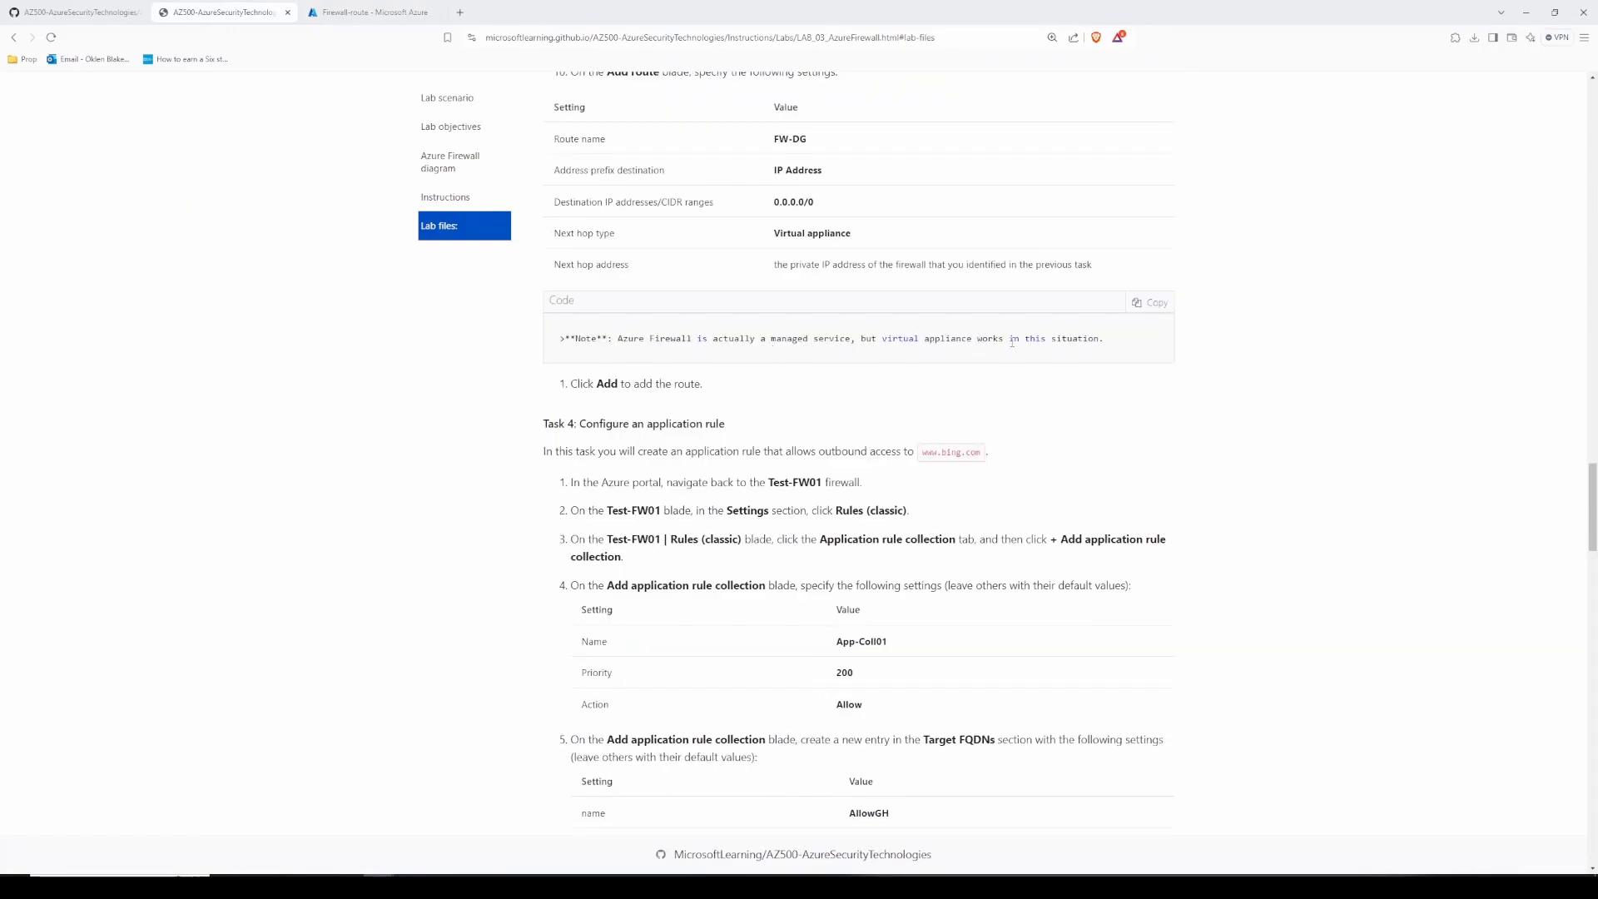
scroll(459, 376, down, 2)
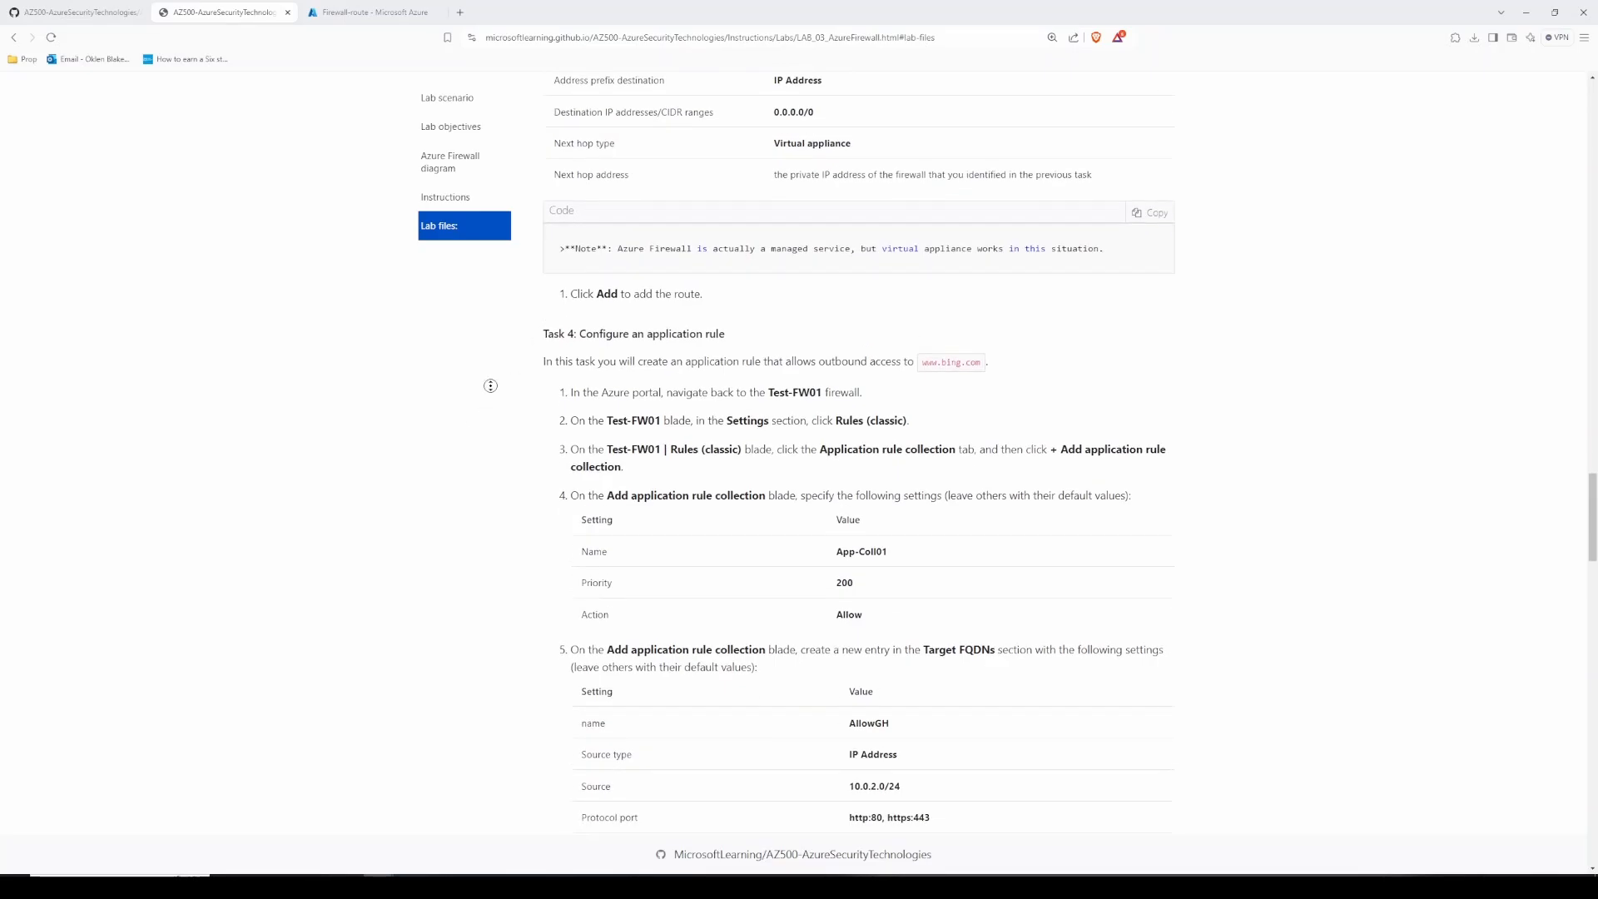
scroll(479, 370, up, 2)
click(312, 10)
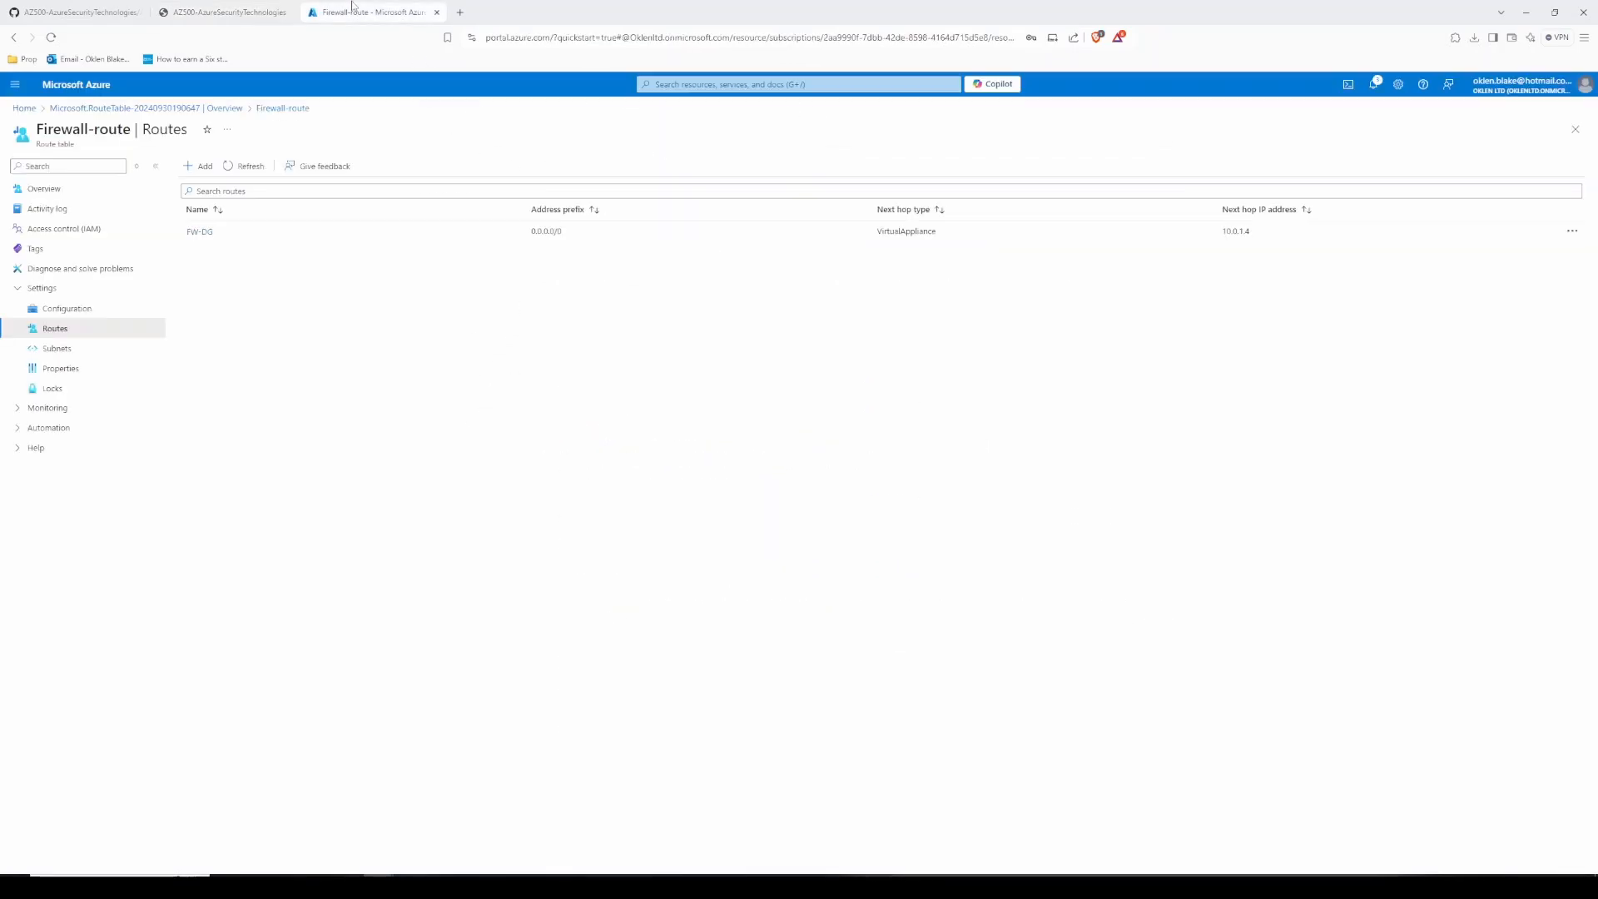
click(234, 7)
scroll(426, 435, down, 5)
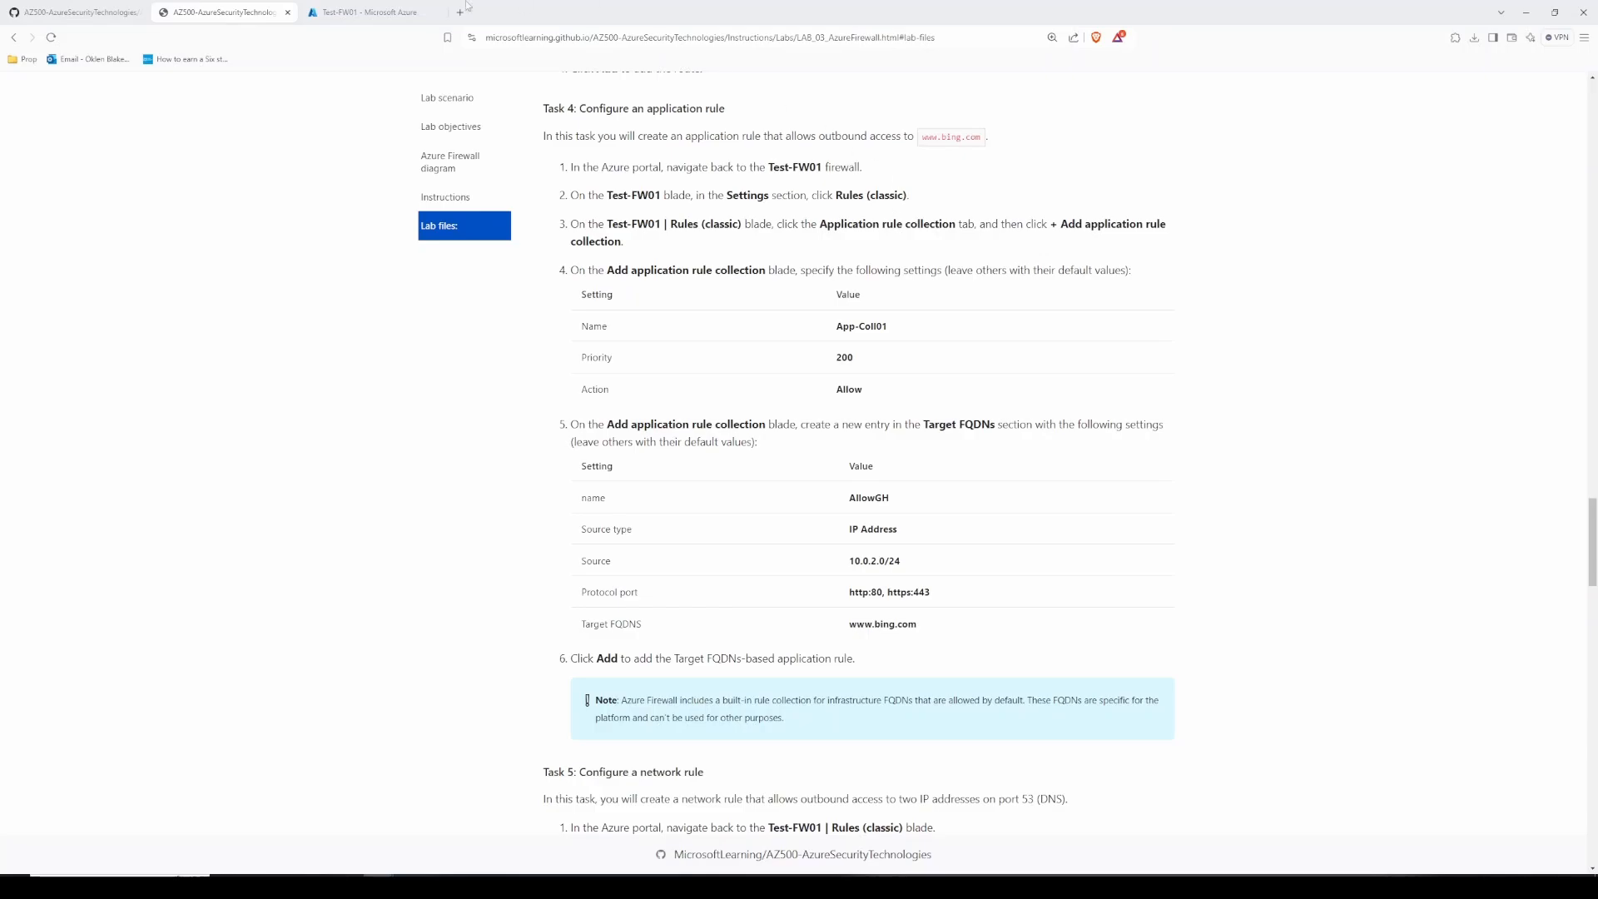
Step: Open the classic rules of the Test-FW01 firewall
click(366, 12)
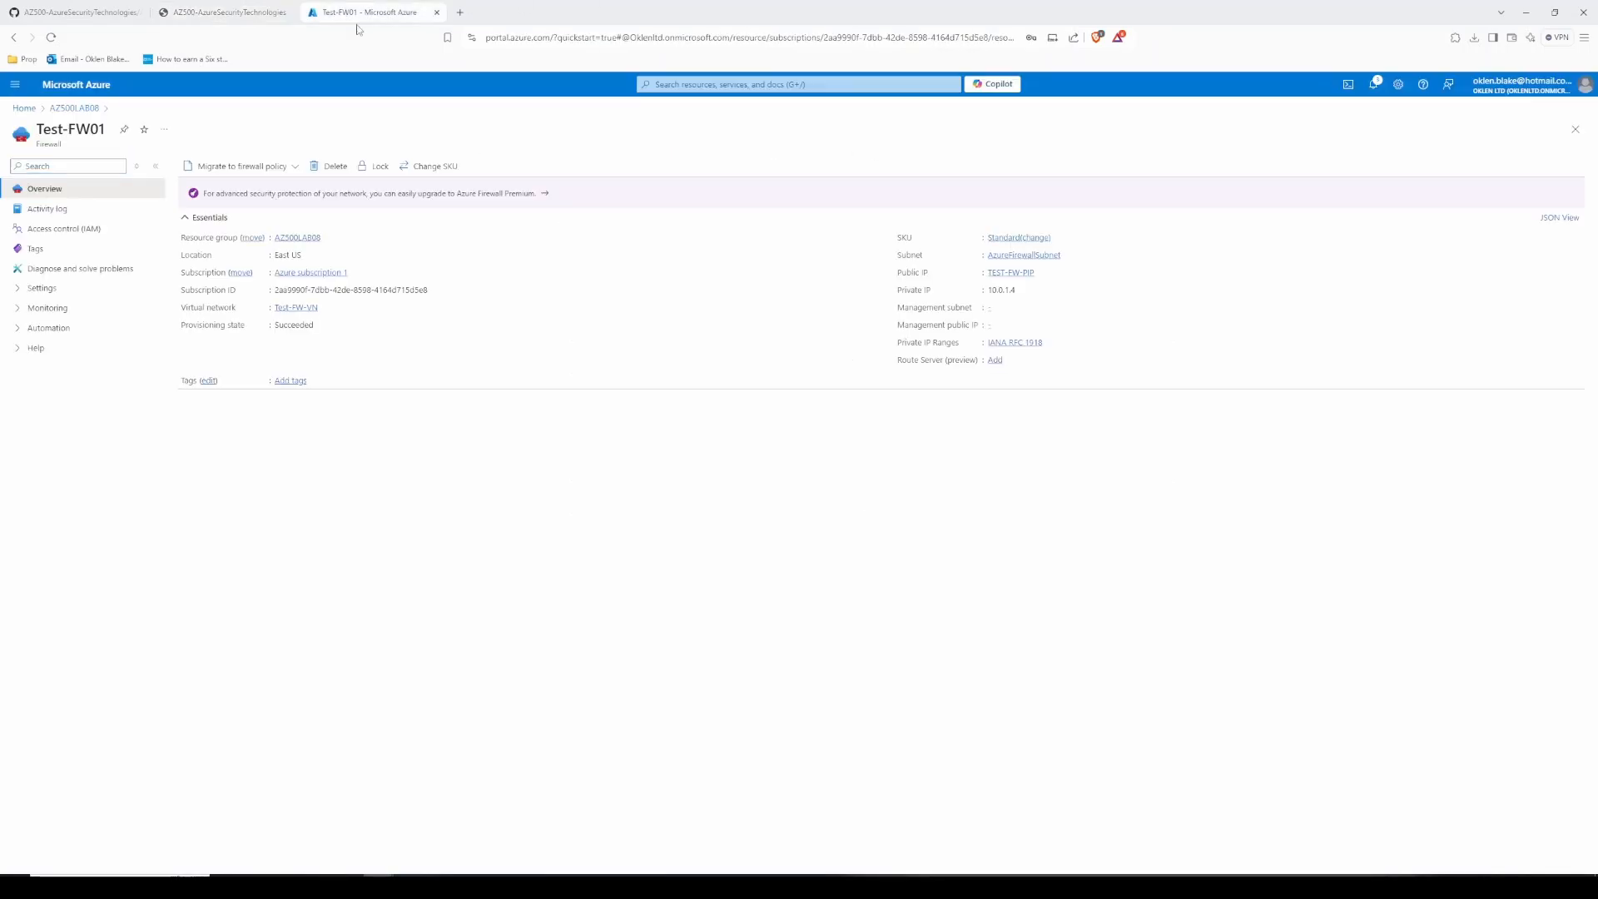
click(41, 288)
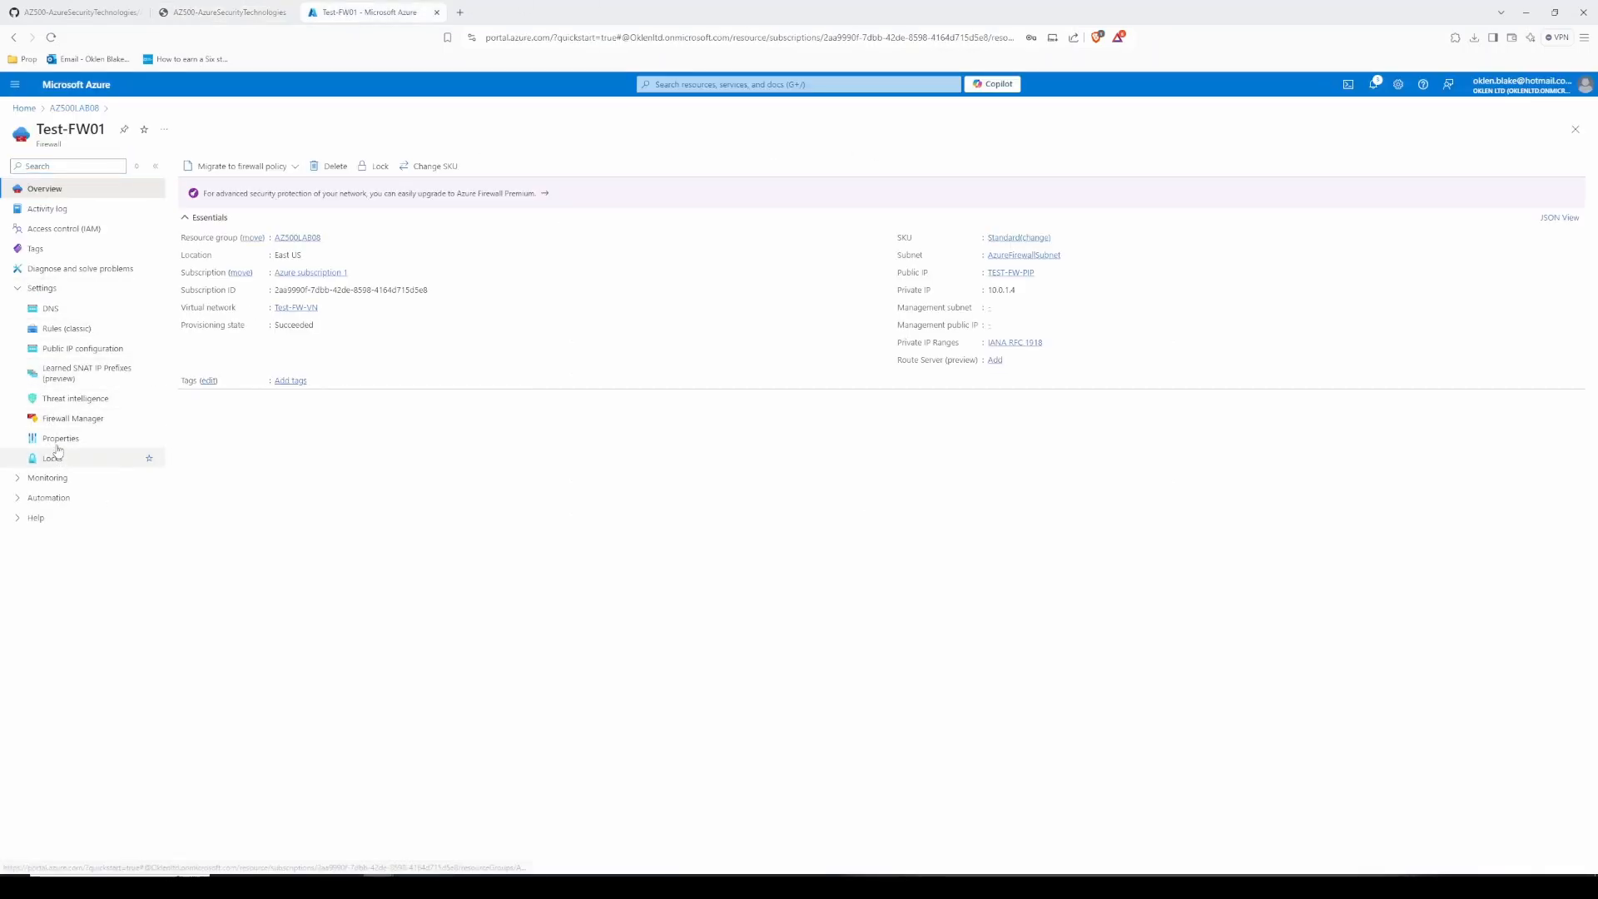
click(67, 328)
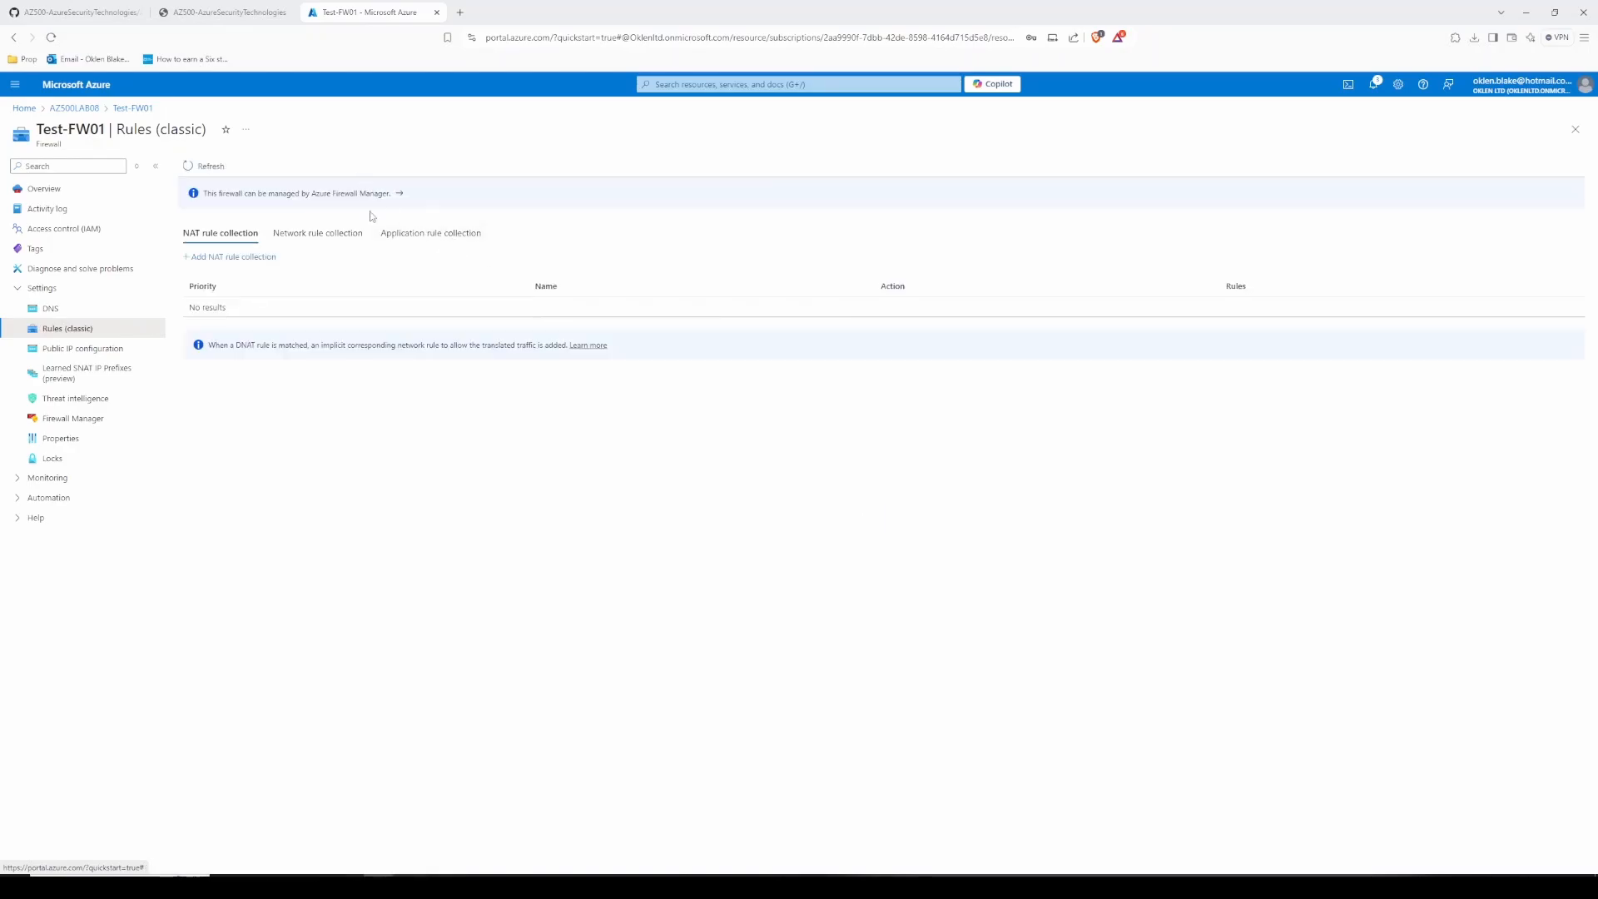
Step: Following Task 4 steps 3 and 4, start a new application rule collection on Test-FW01 and name it App-Coll01
click(225, 12)
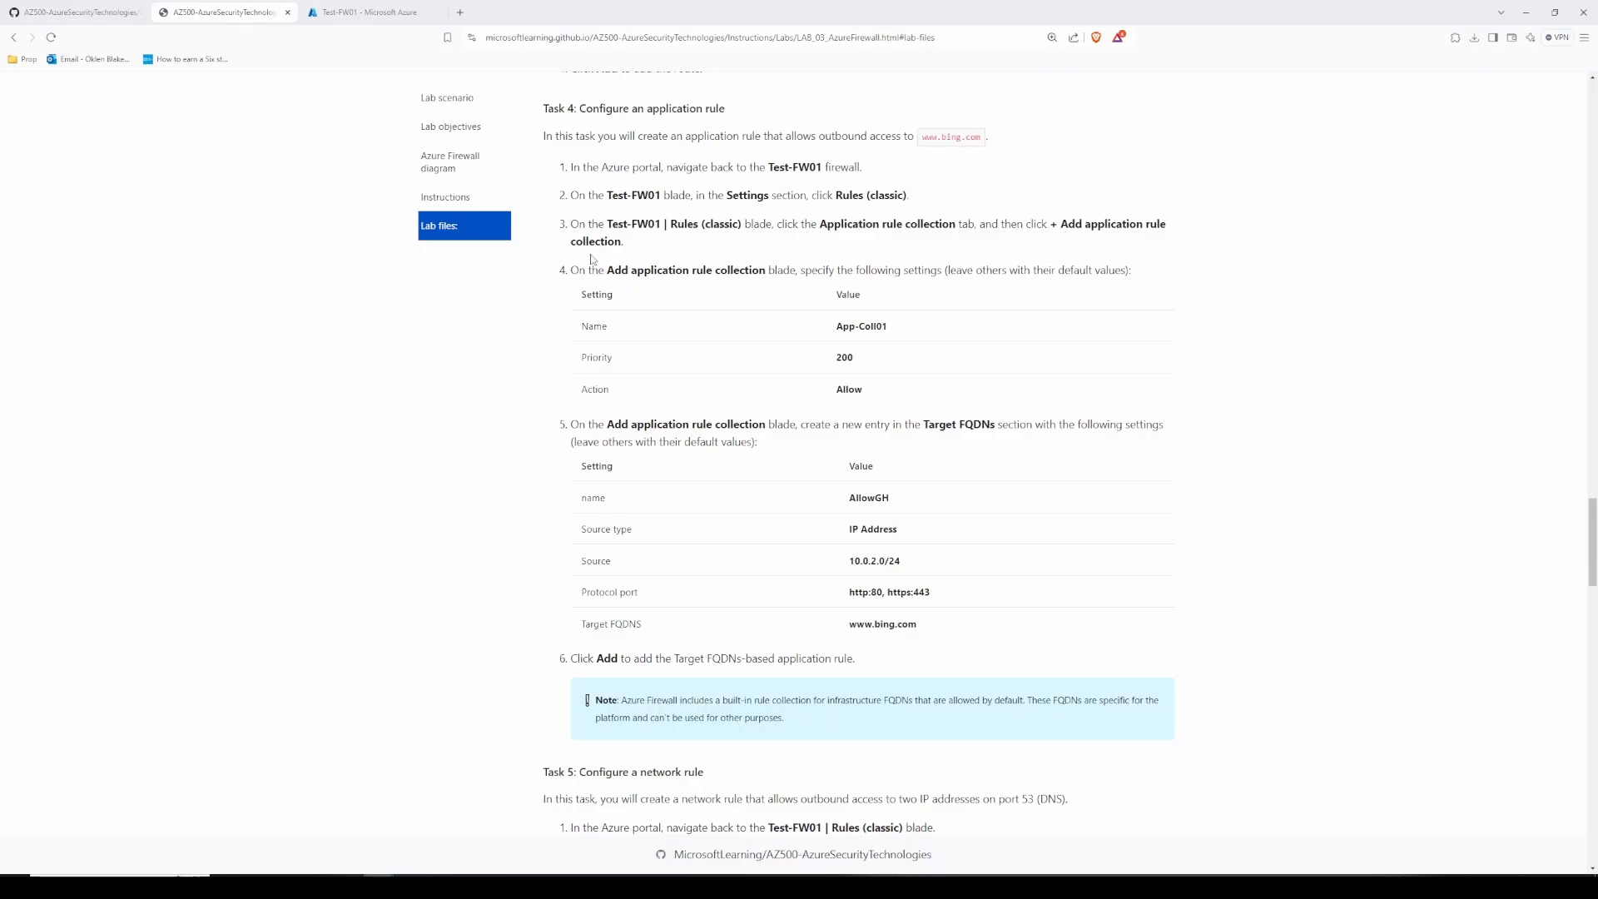
click(343, 10)
click(255, 7)
triple_click(862, 328)
click(345, 10)
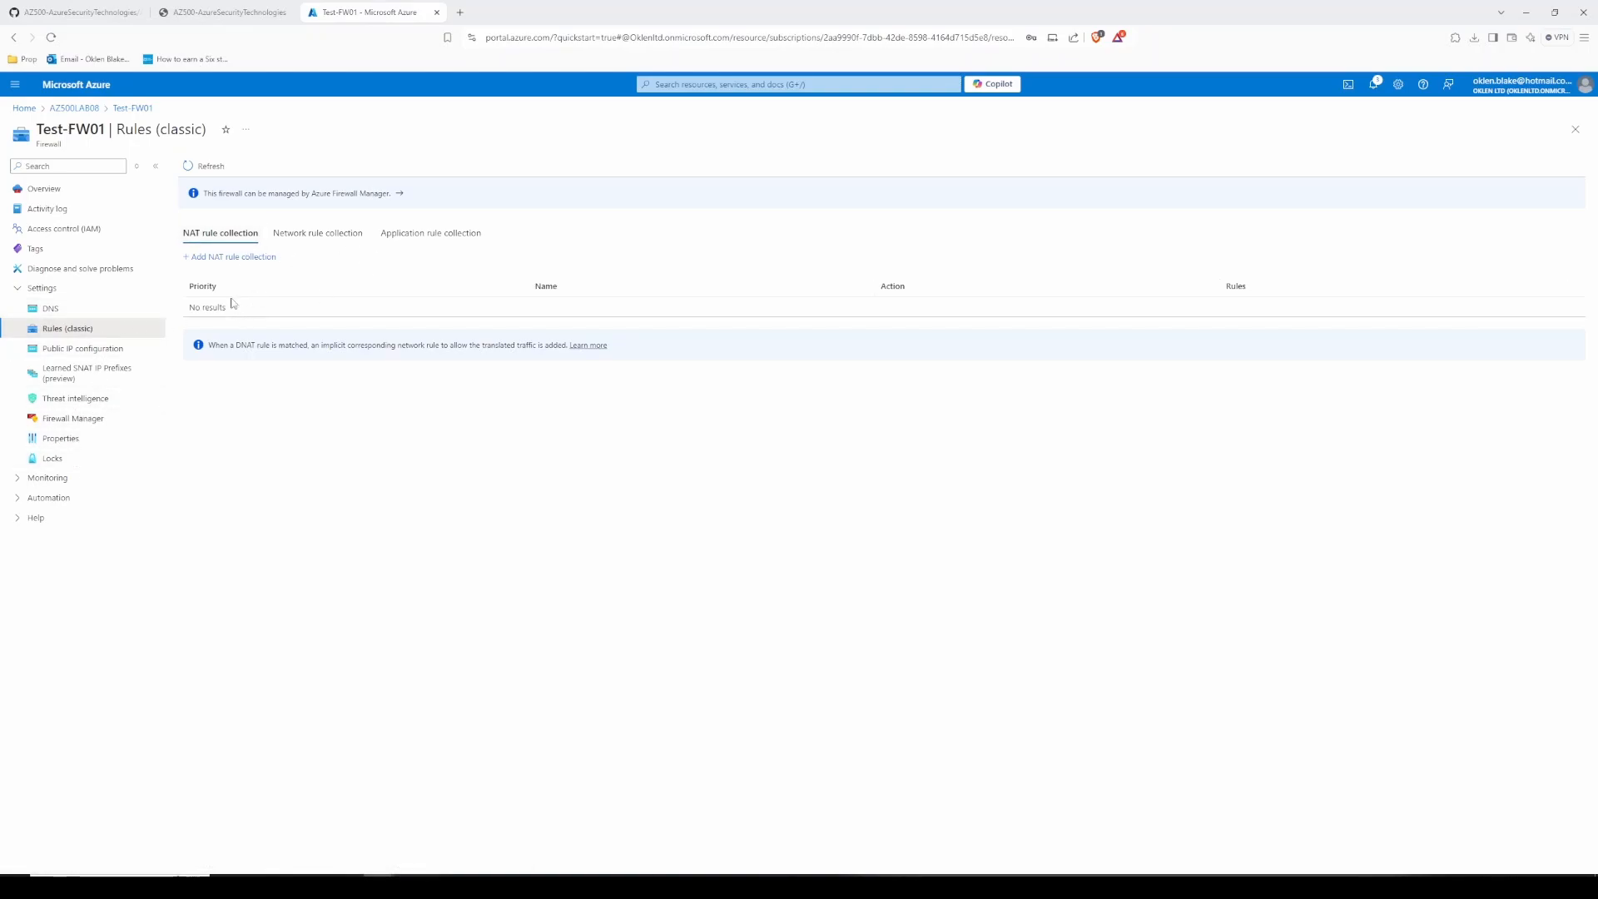
click(432, 236)
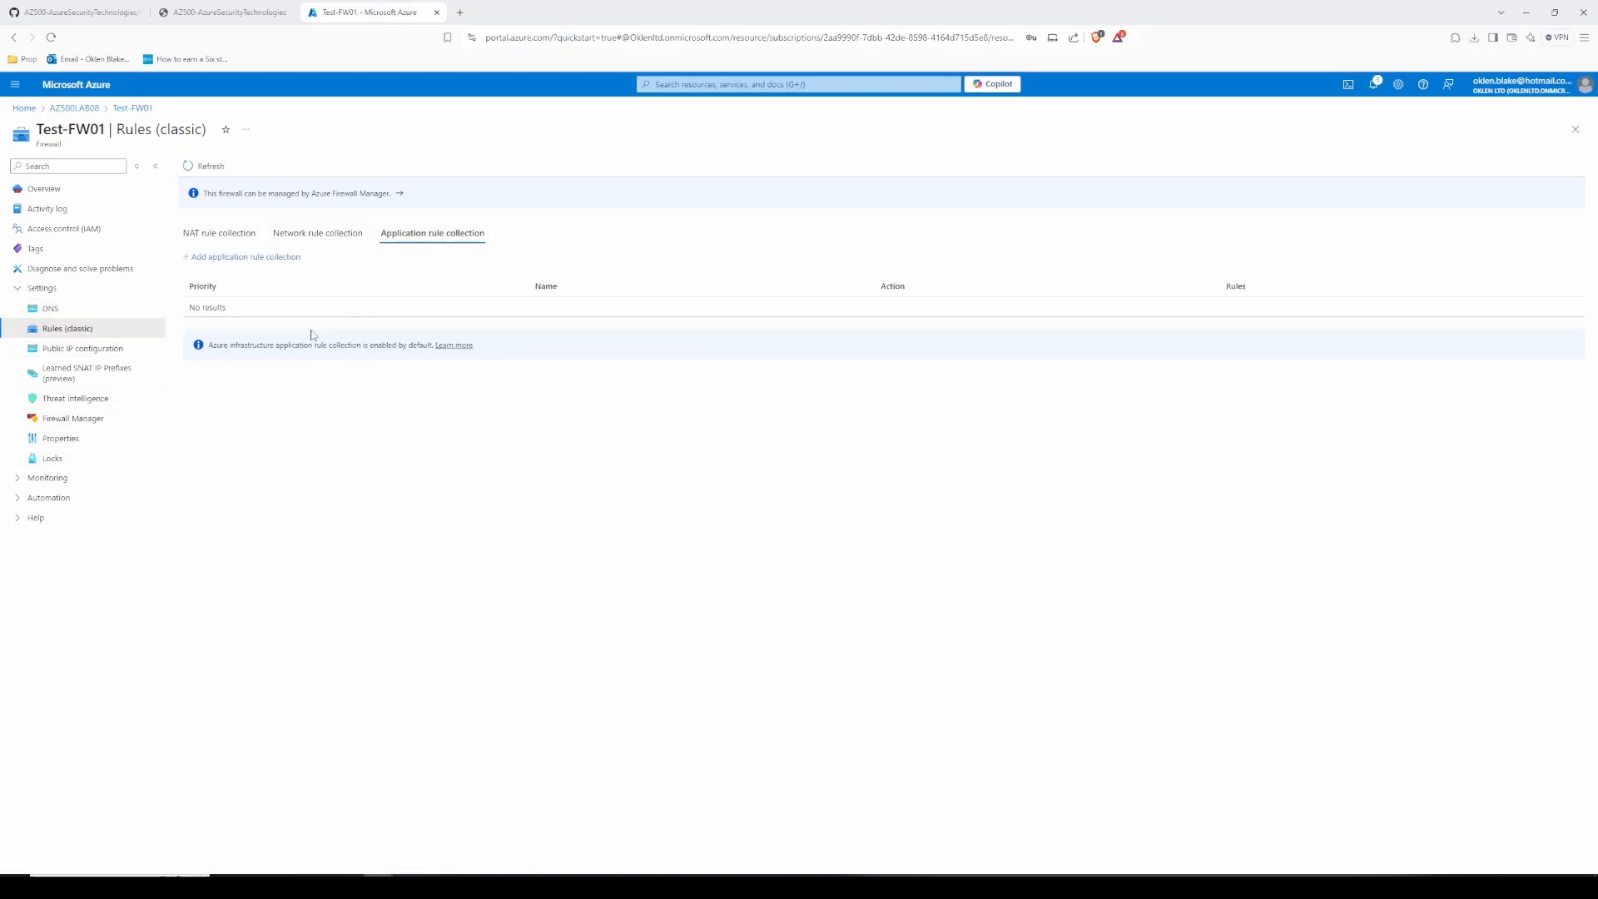
click(209, 257)
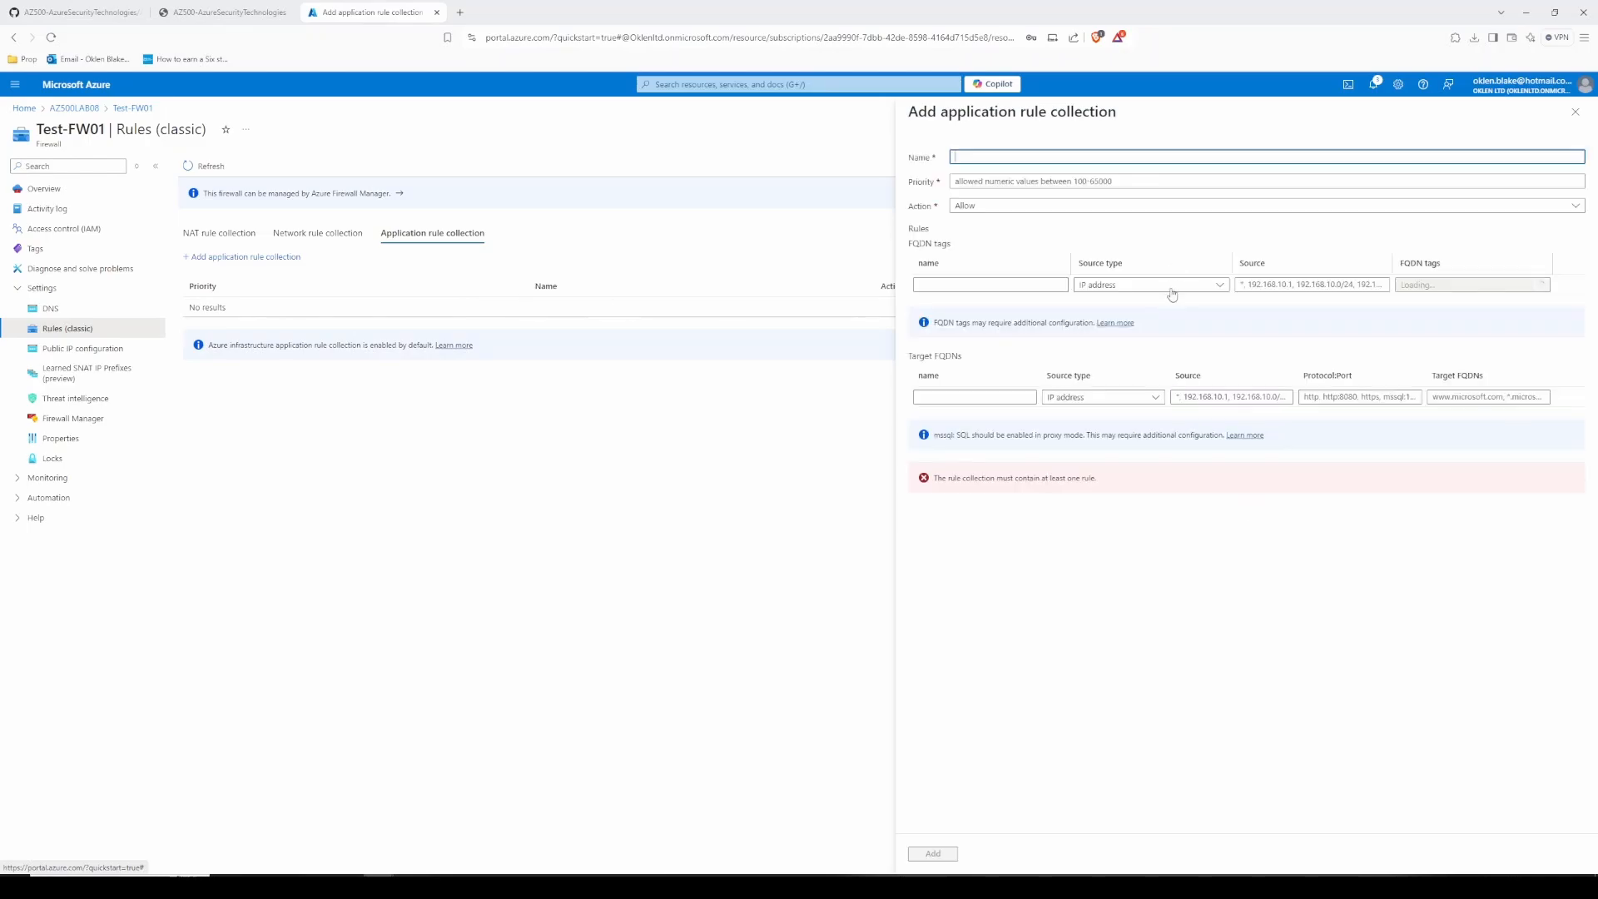
text(App-Coll01)
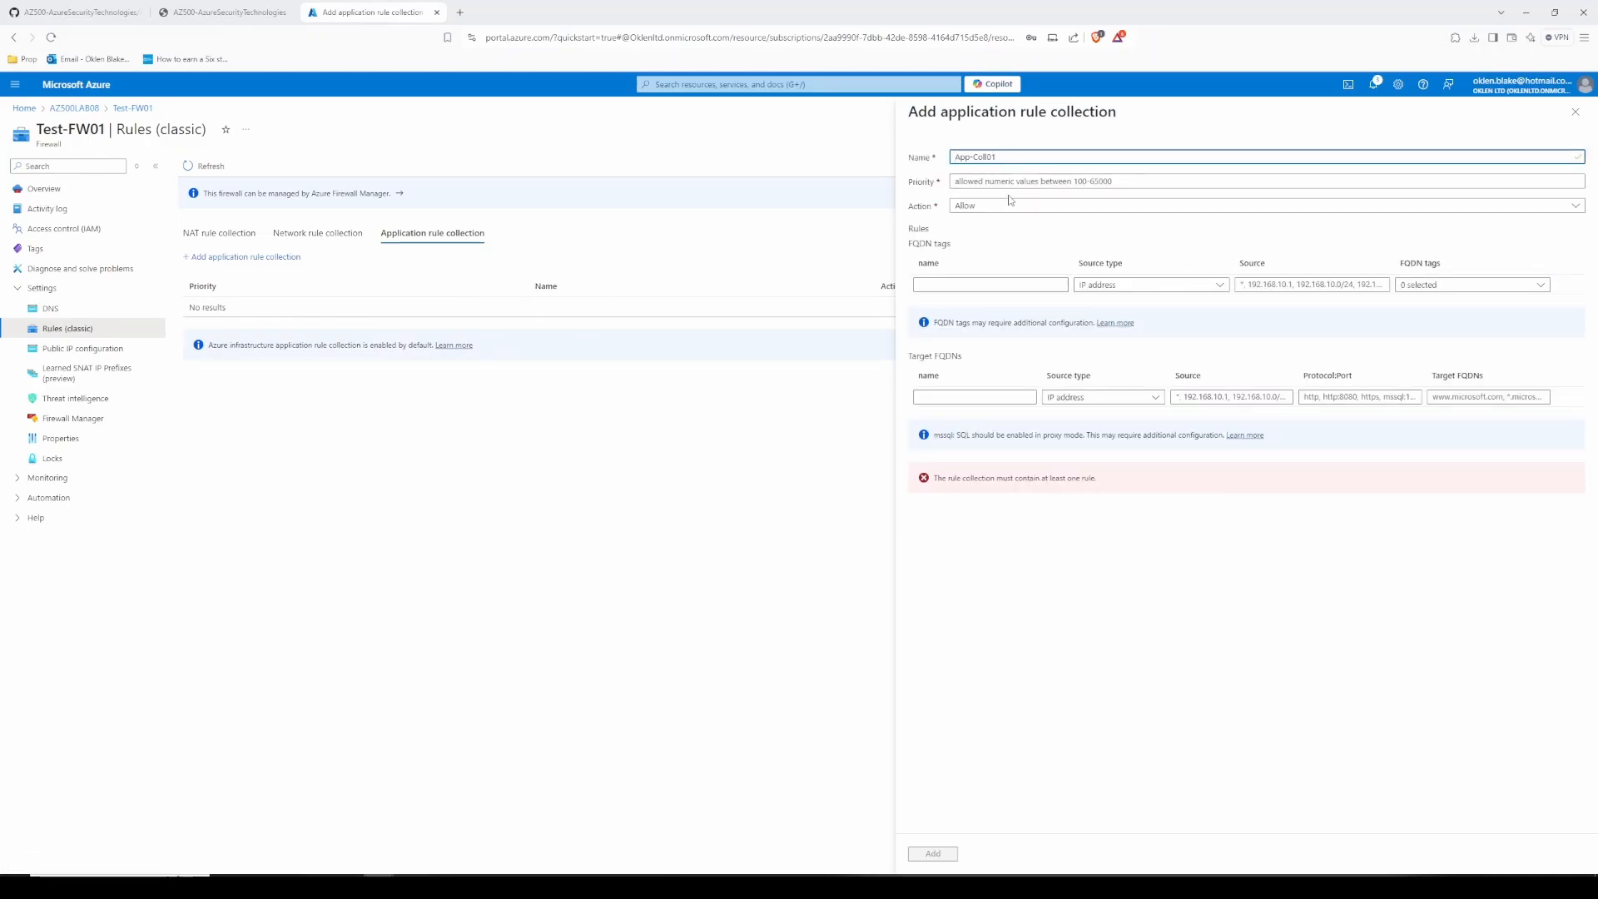
Step: Copy the priority from Task 4 of the lab manual and set App-Coll01's priority to 200
click(244, 8)
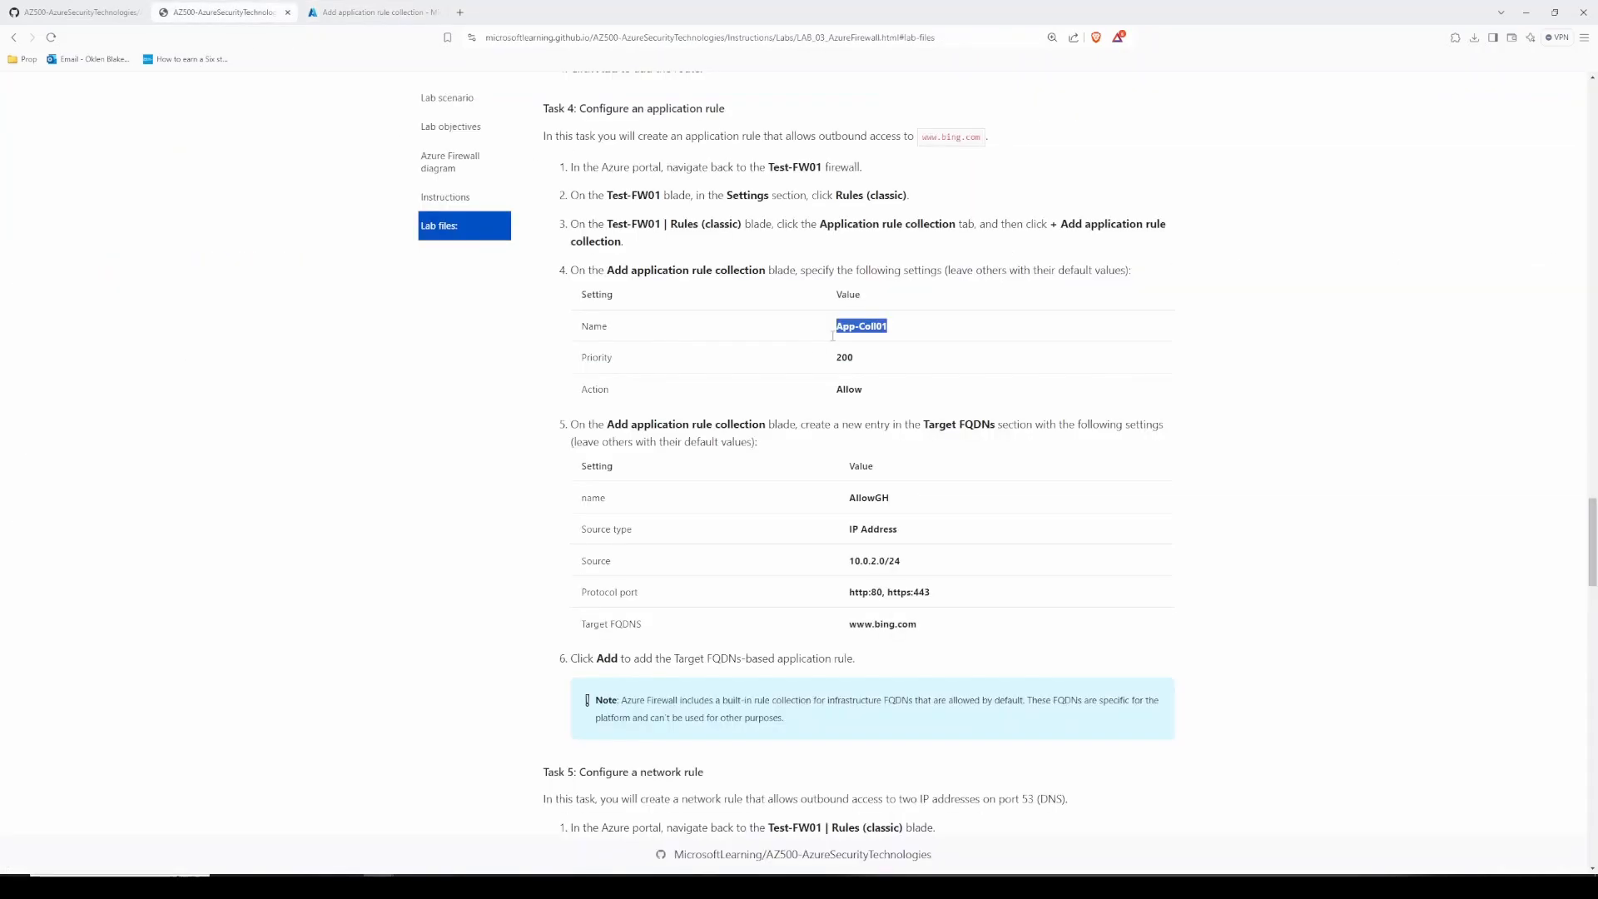
double_click(845, 358)
key(ctrl+c)
key(ctrl+Tab)
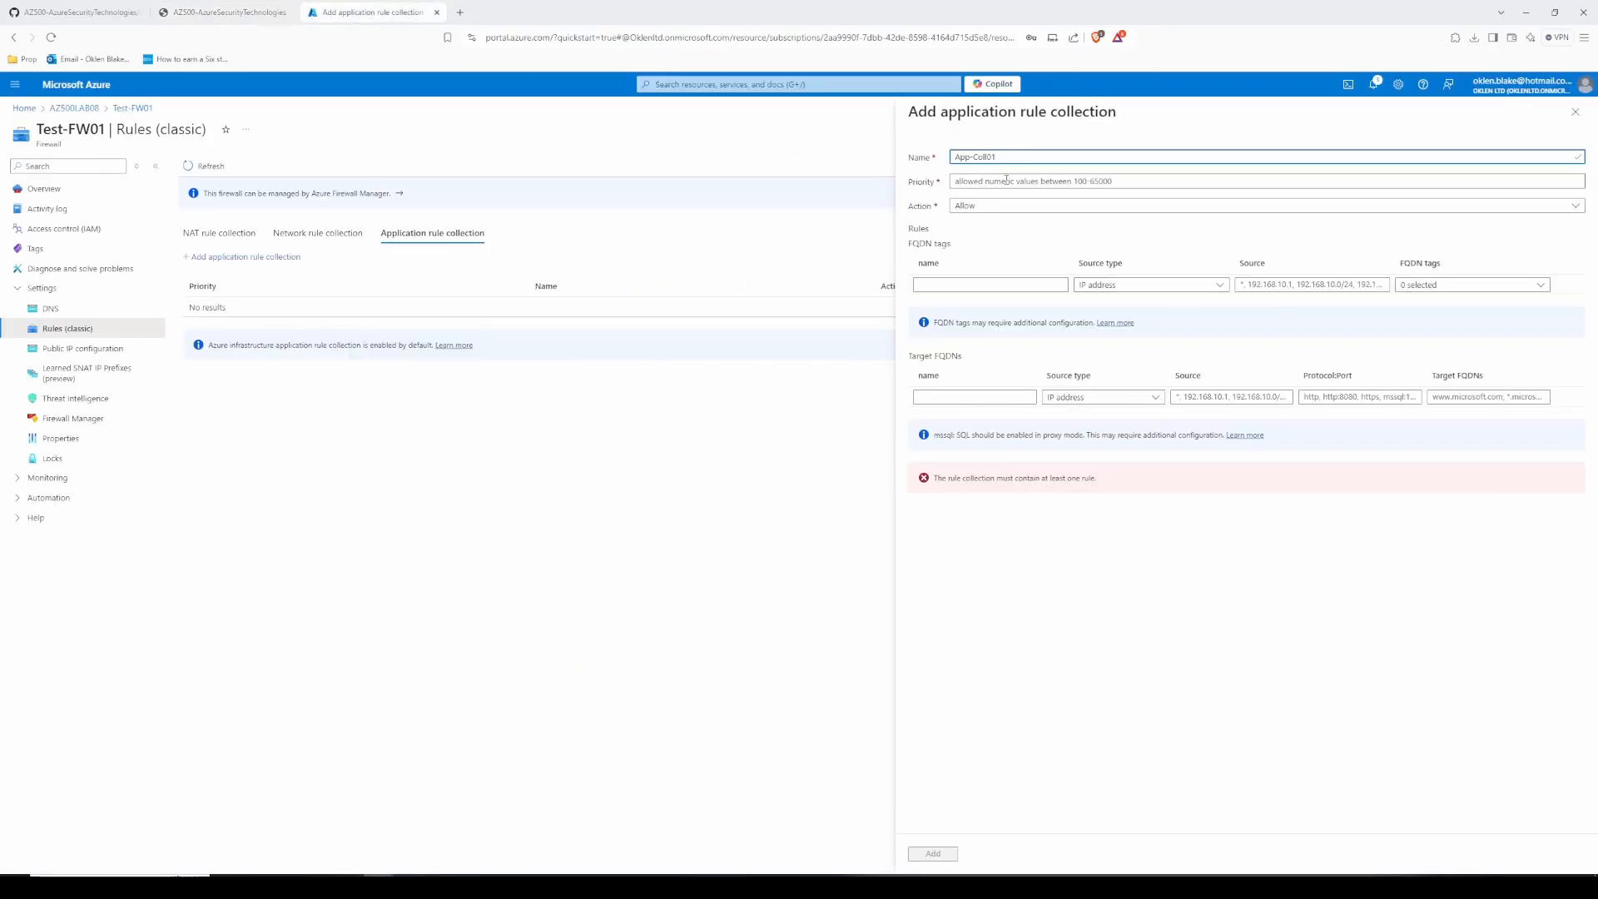
click(1006, 180)
key(ctrl+v)
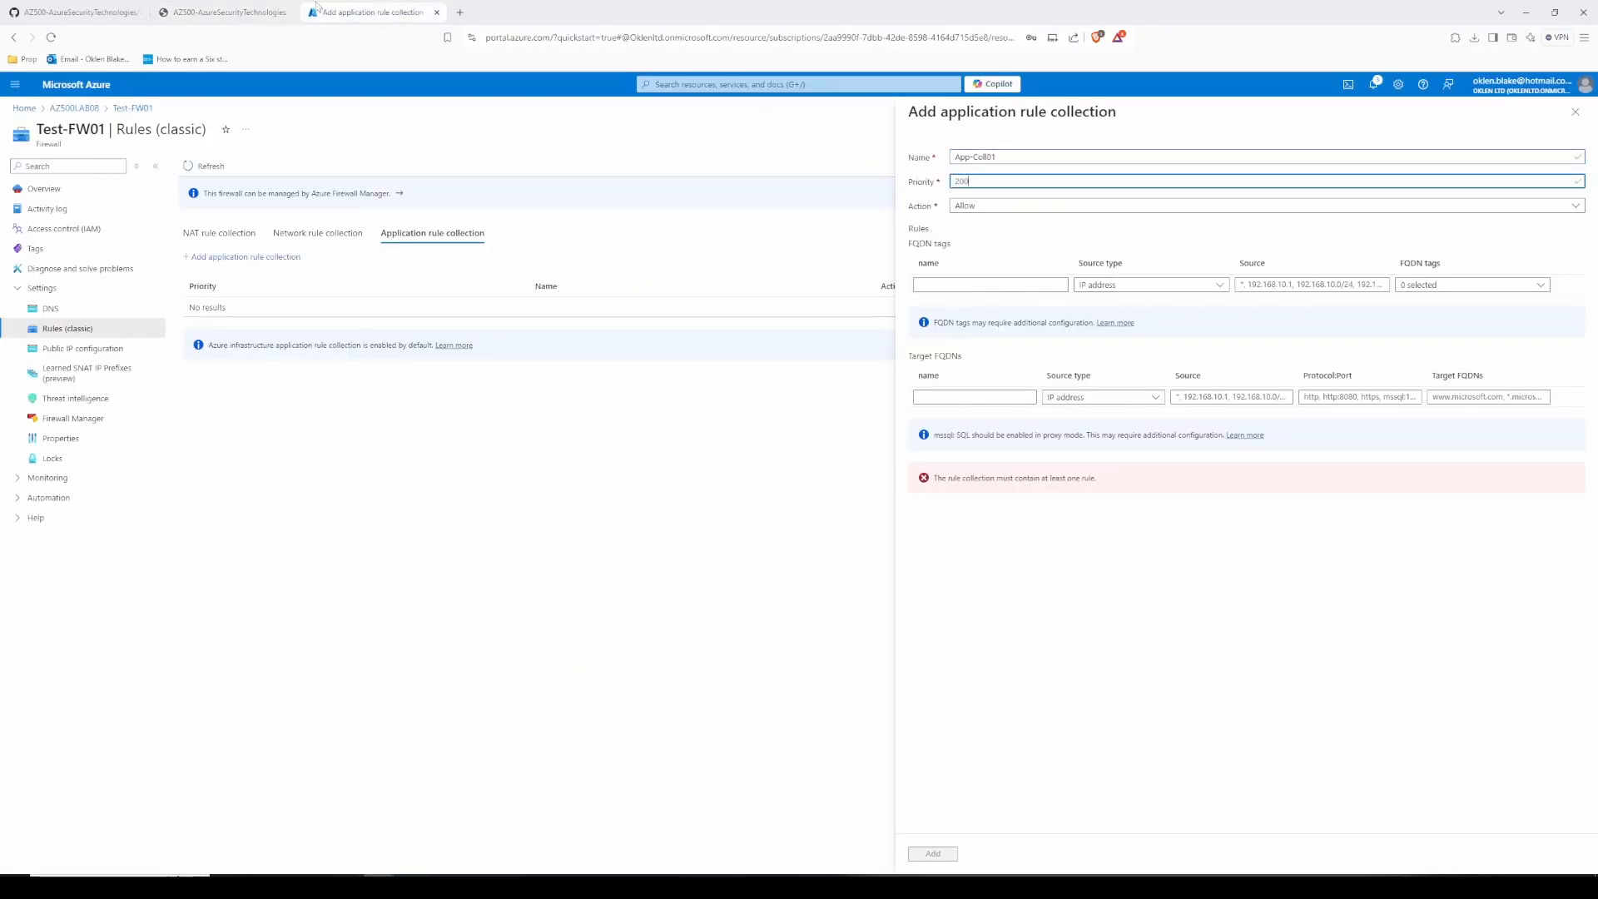
Step: Following Task 4 step 5, create a target FQDN rule named AllowGH in the App-Coll01 collection
key(ctrl+shift+Tab)
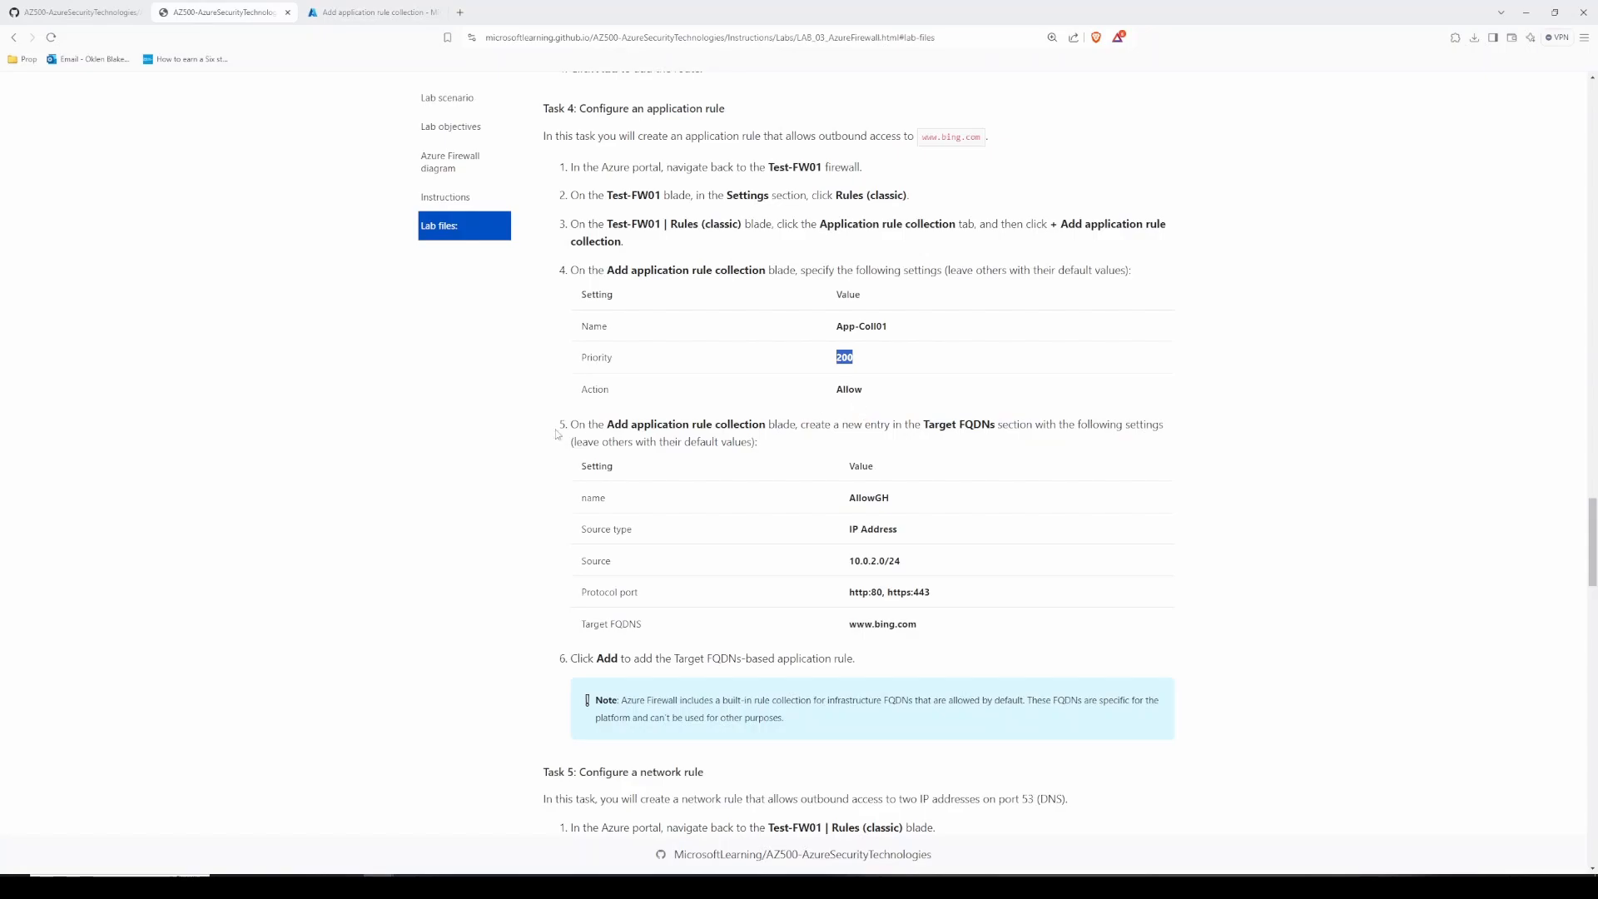
scroll(557, 433, down, 1)
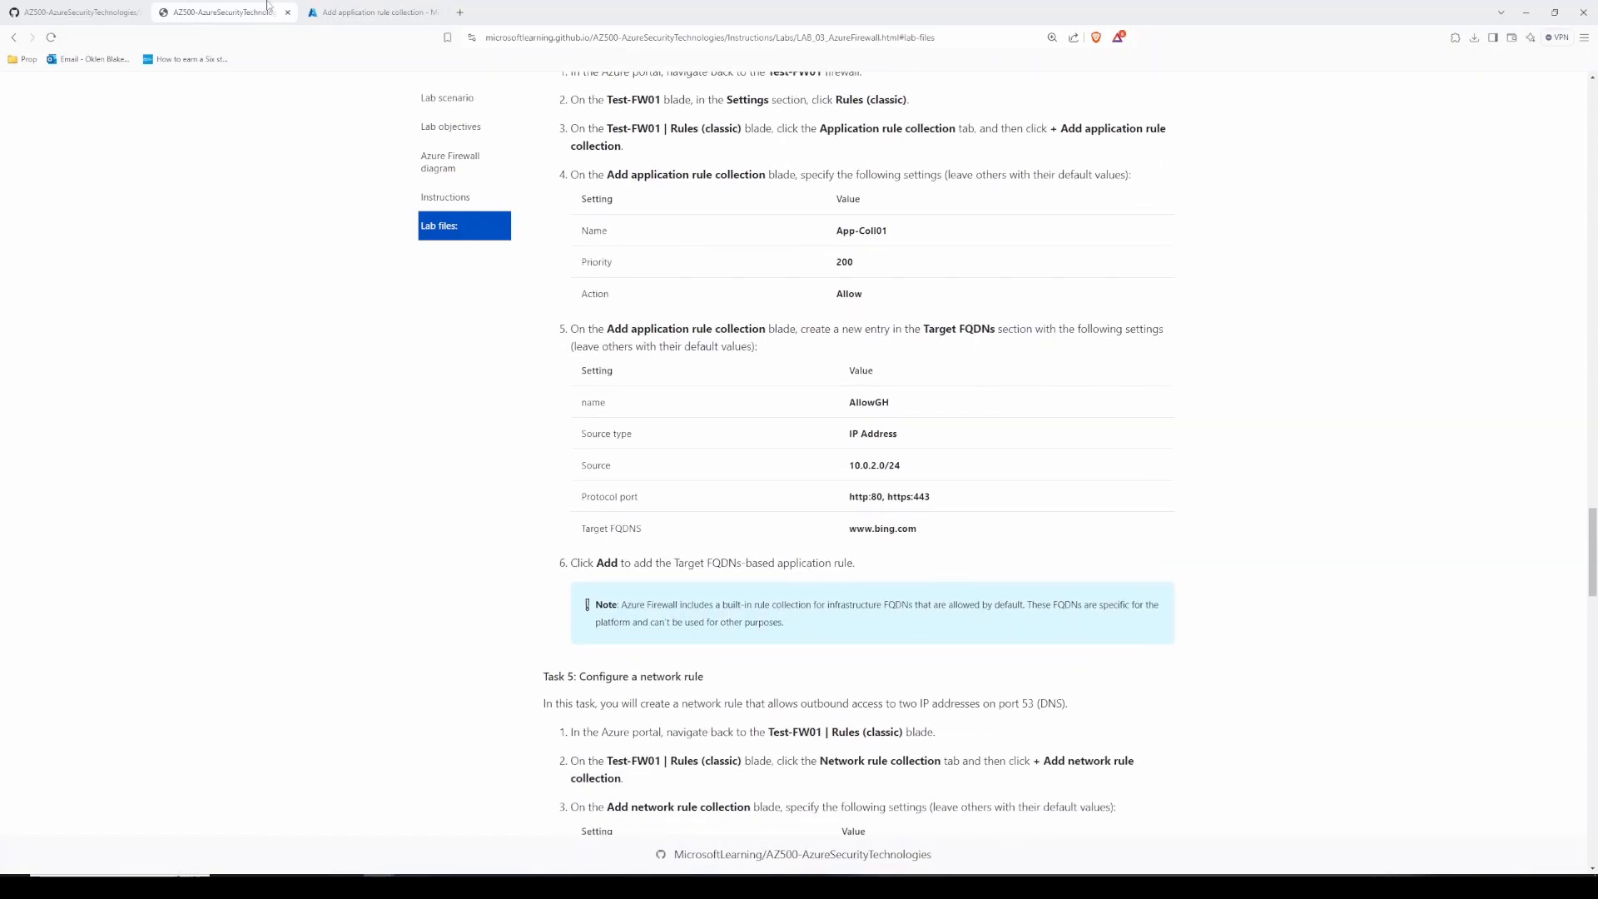
click(374, 13)
key(ctrl+shift+Tab)
double_click(871, 401)
click(592, 157)
scroll(593, 156, down, 3)
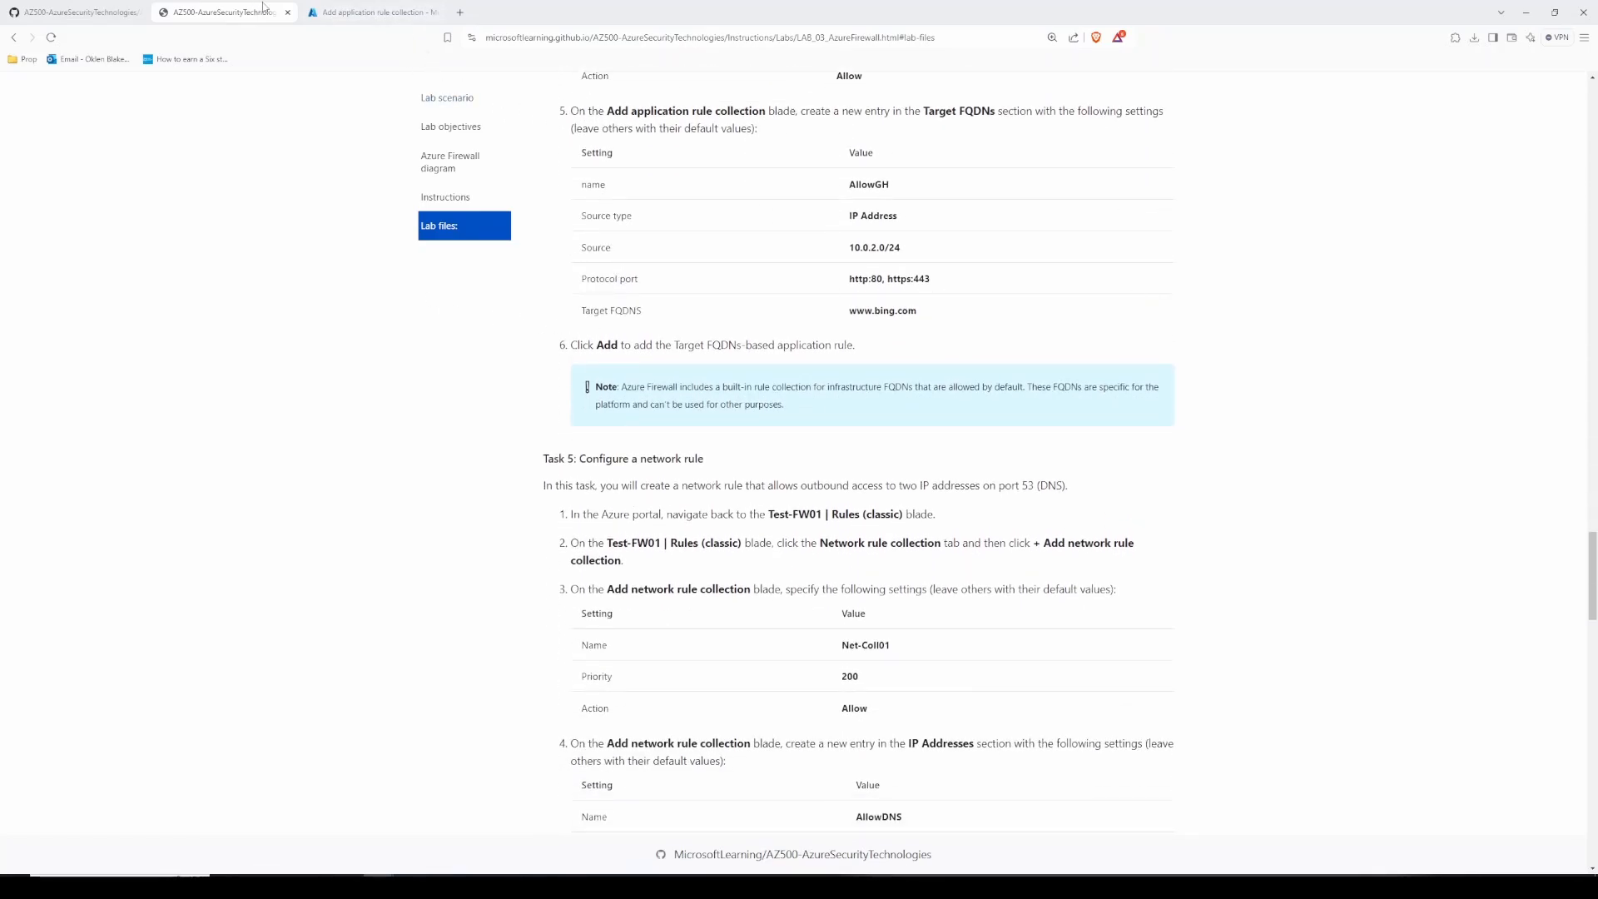
click(370, 12)
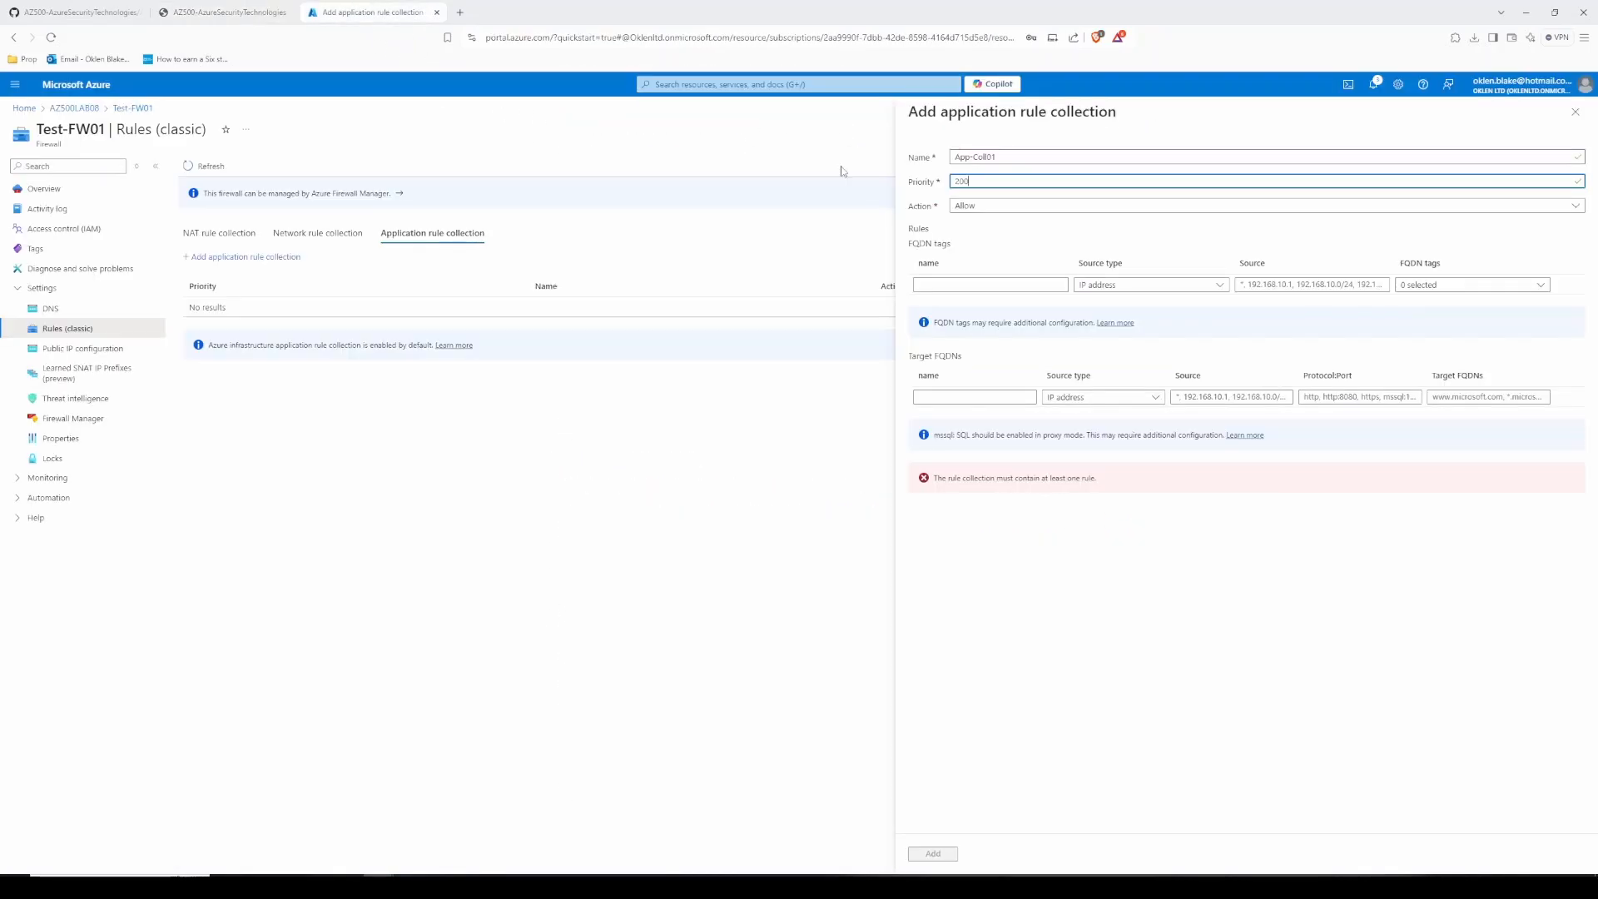
click(971, 280)
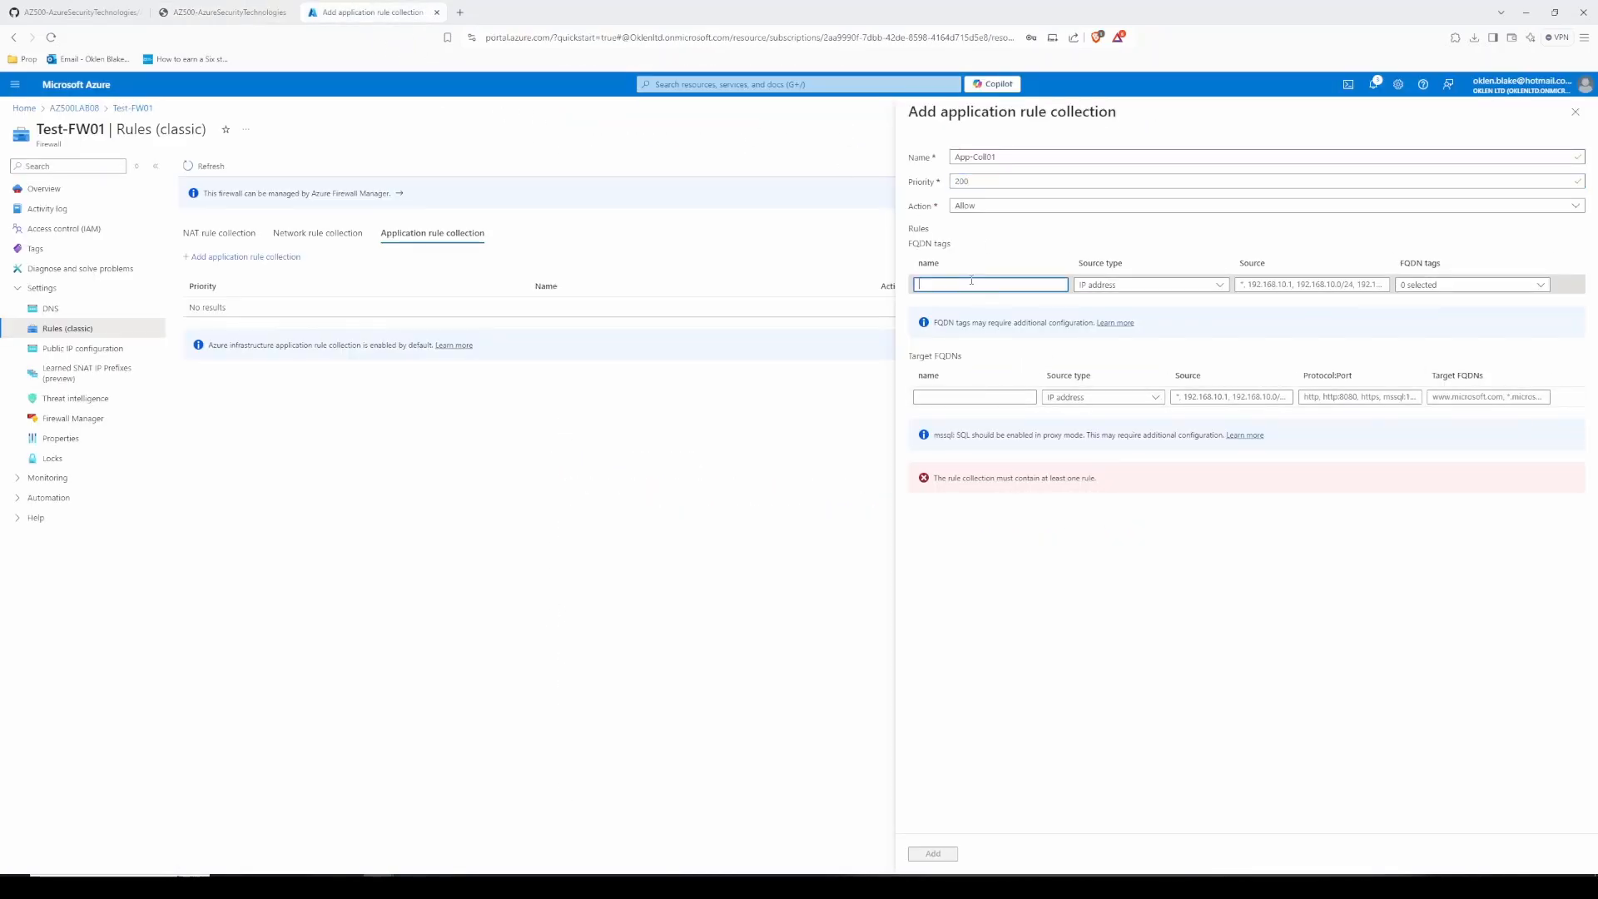
click(1462, 286)
click(1462, 287)
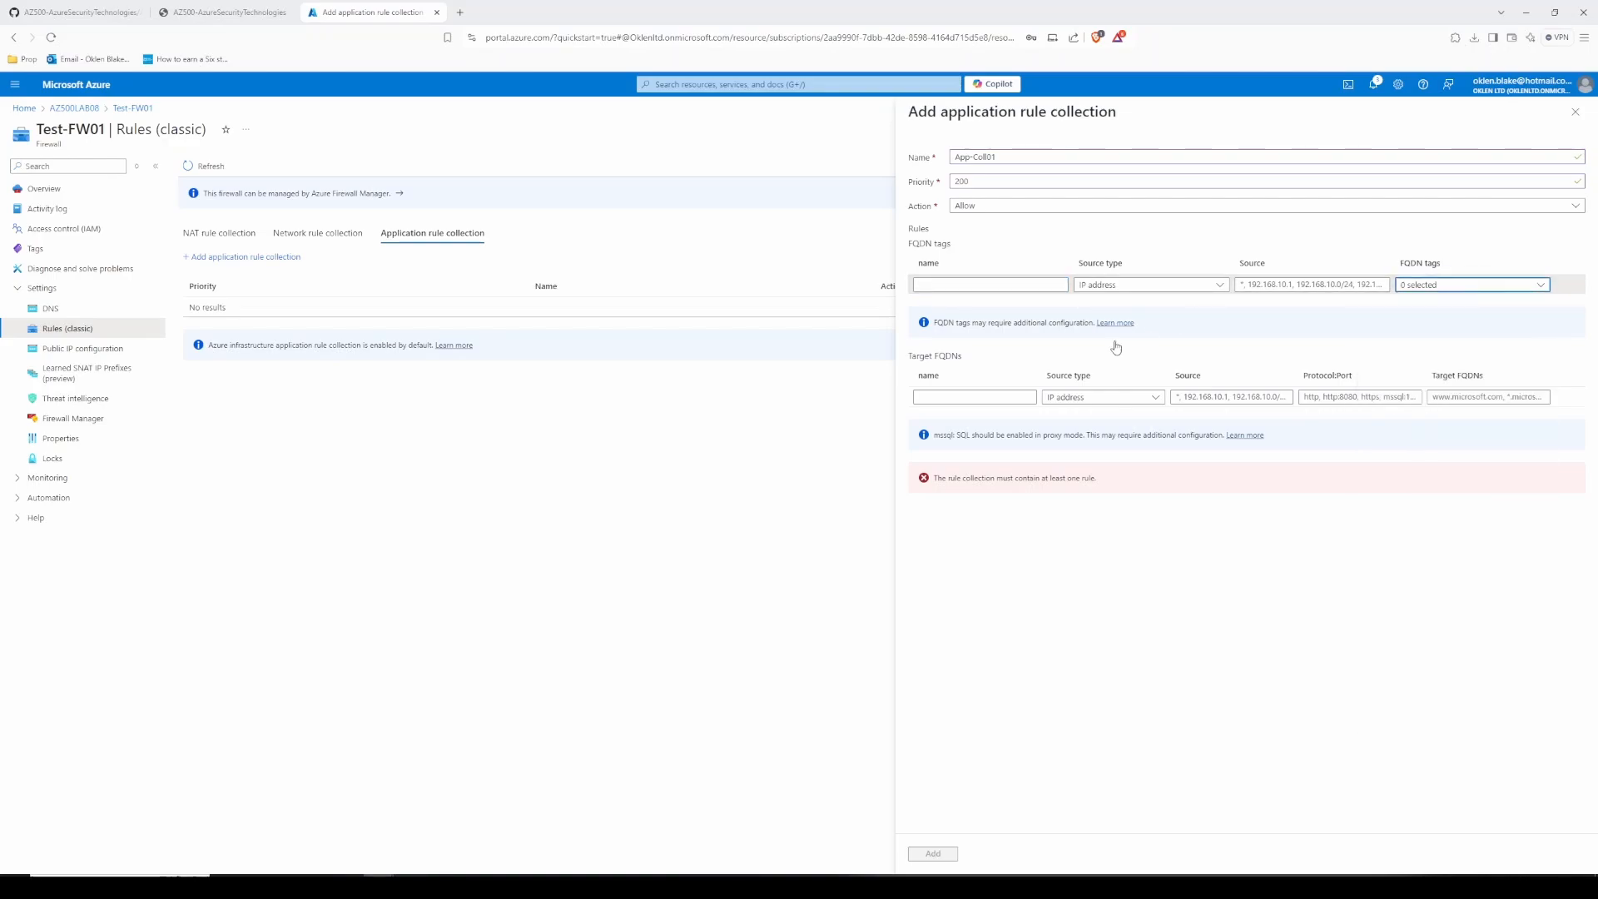
click(978, 397)
click(968, 396)
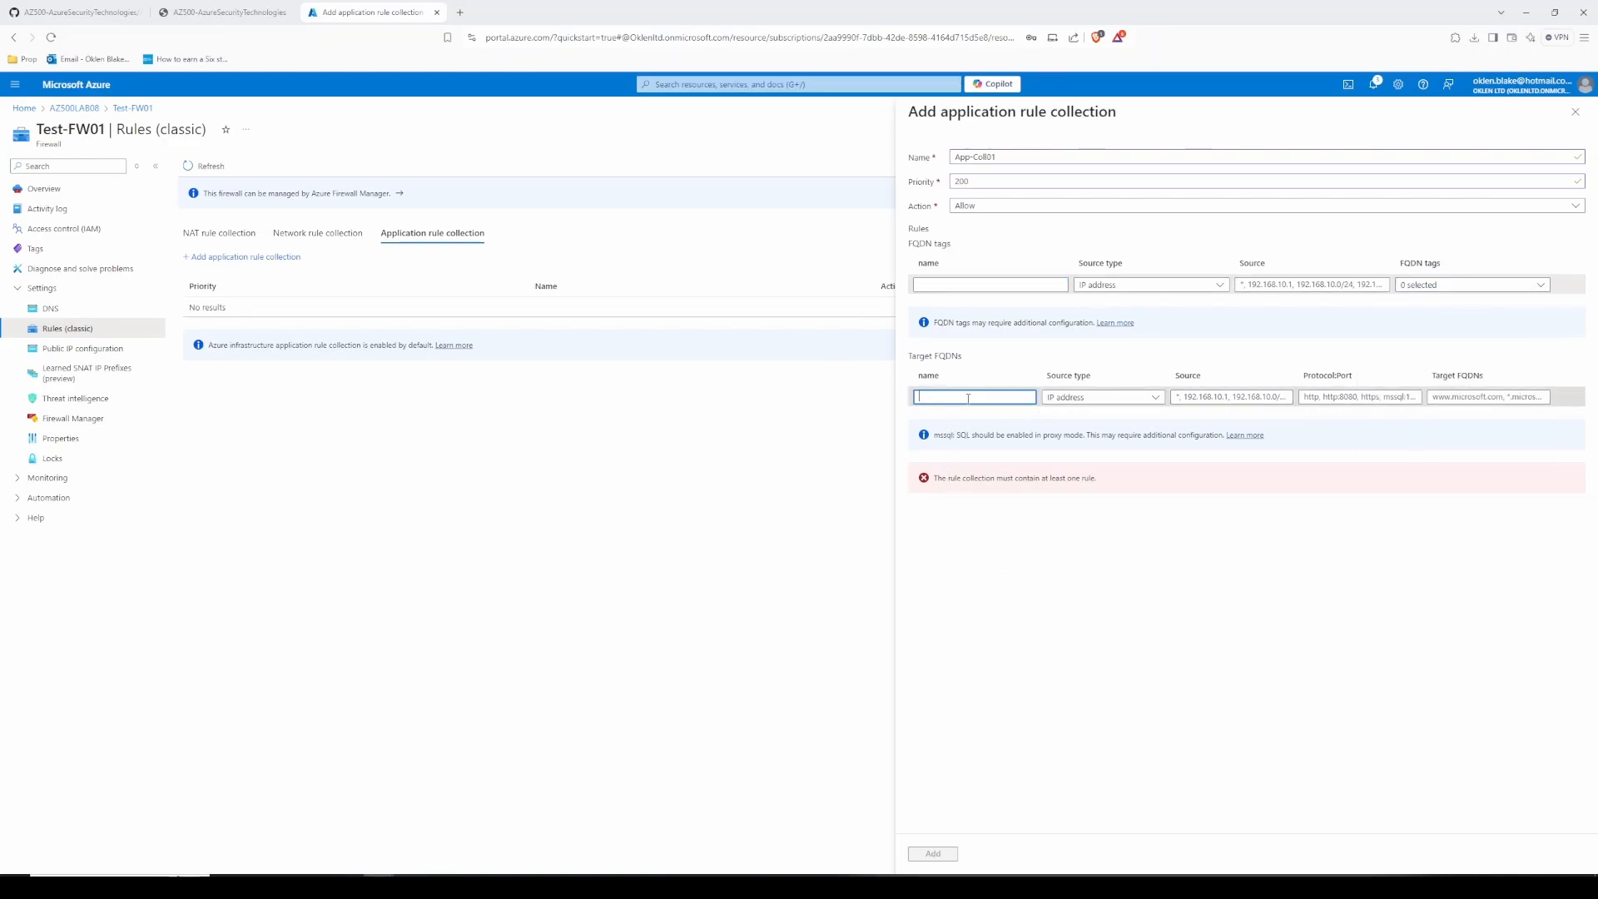
text(AllowGH)
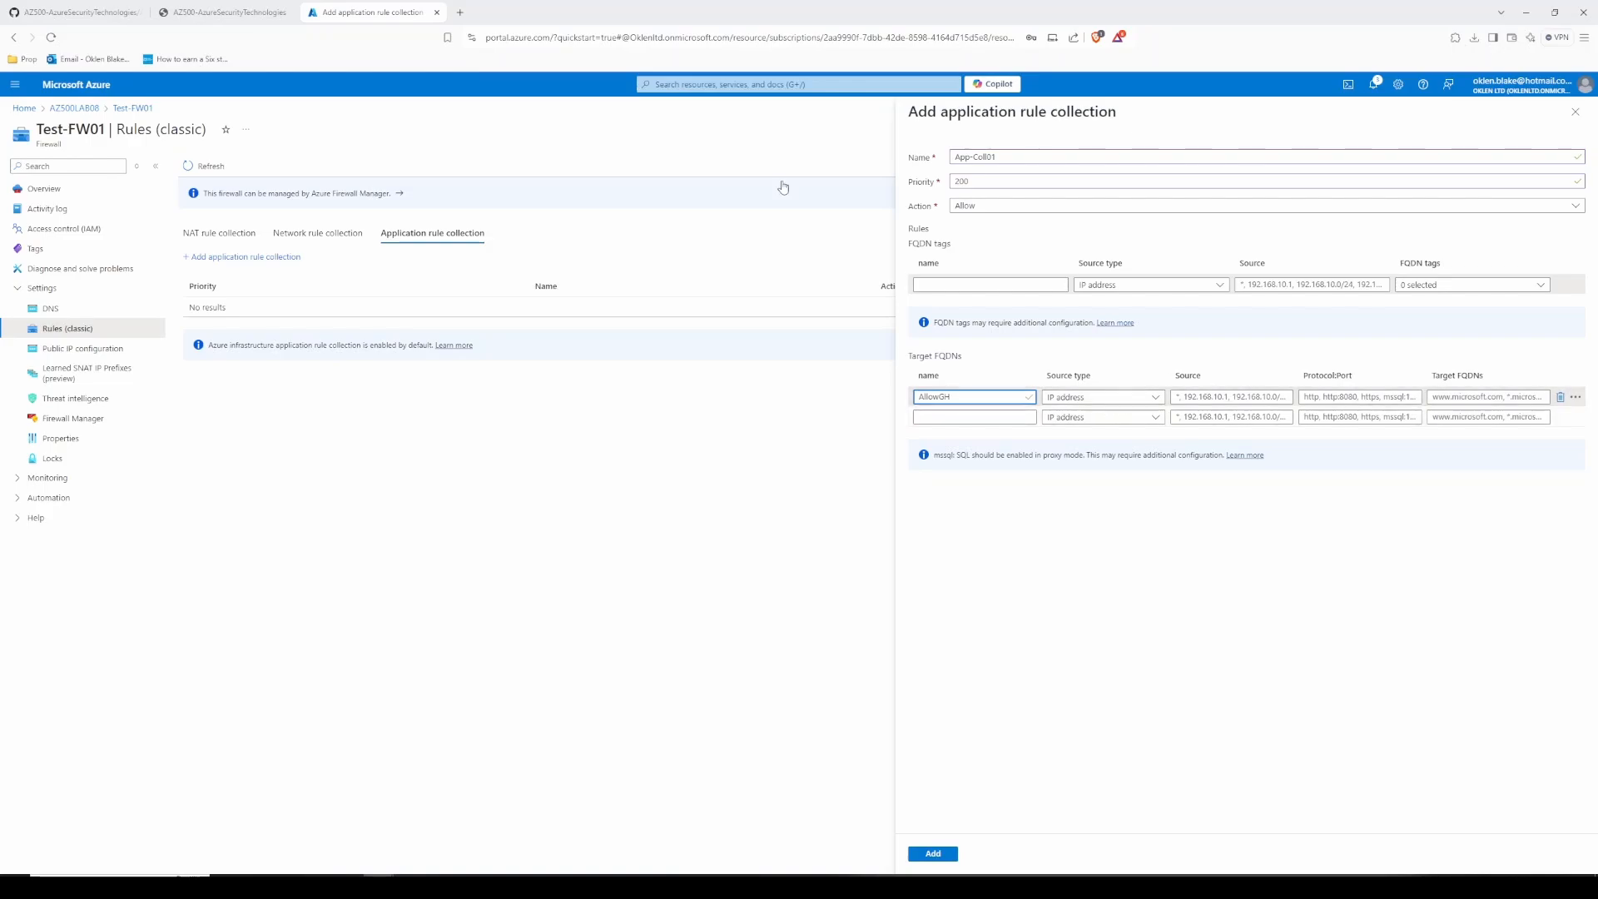
Step: Set the AllowGH rule's source to 10.0.2.0/24 and its protocol and port to http:80, https:443
click(1232, 397)
text(10.0.2.0/24)
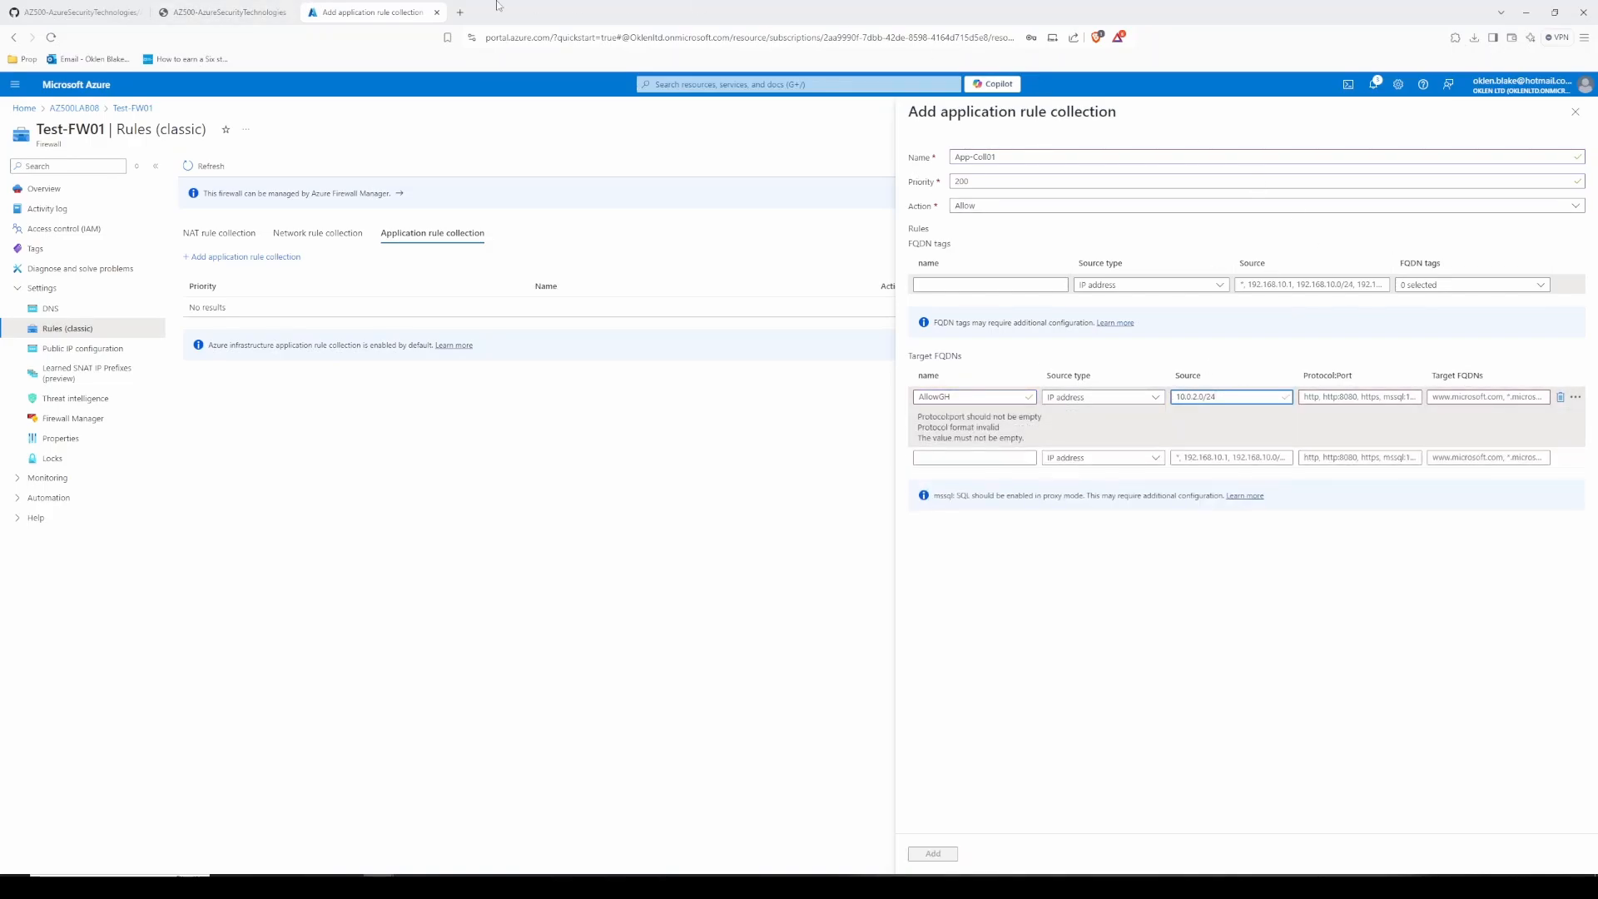
click(1358, 397)
text(http:80, https:443)
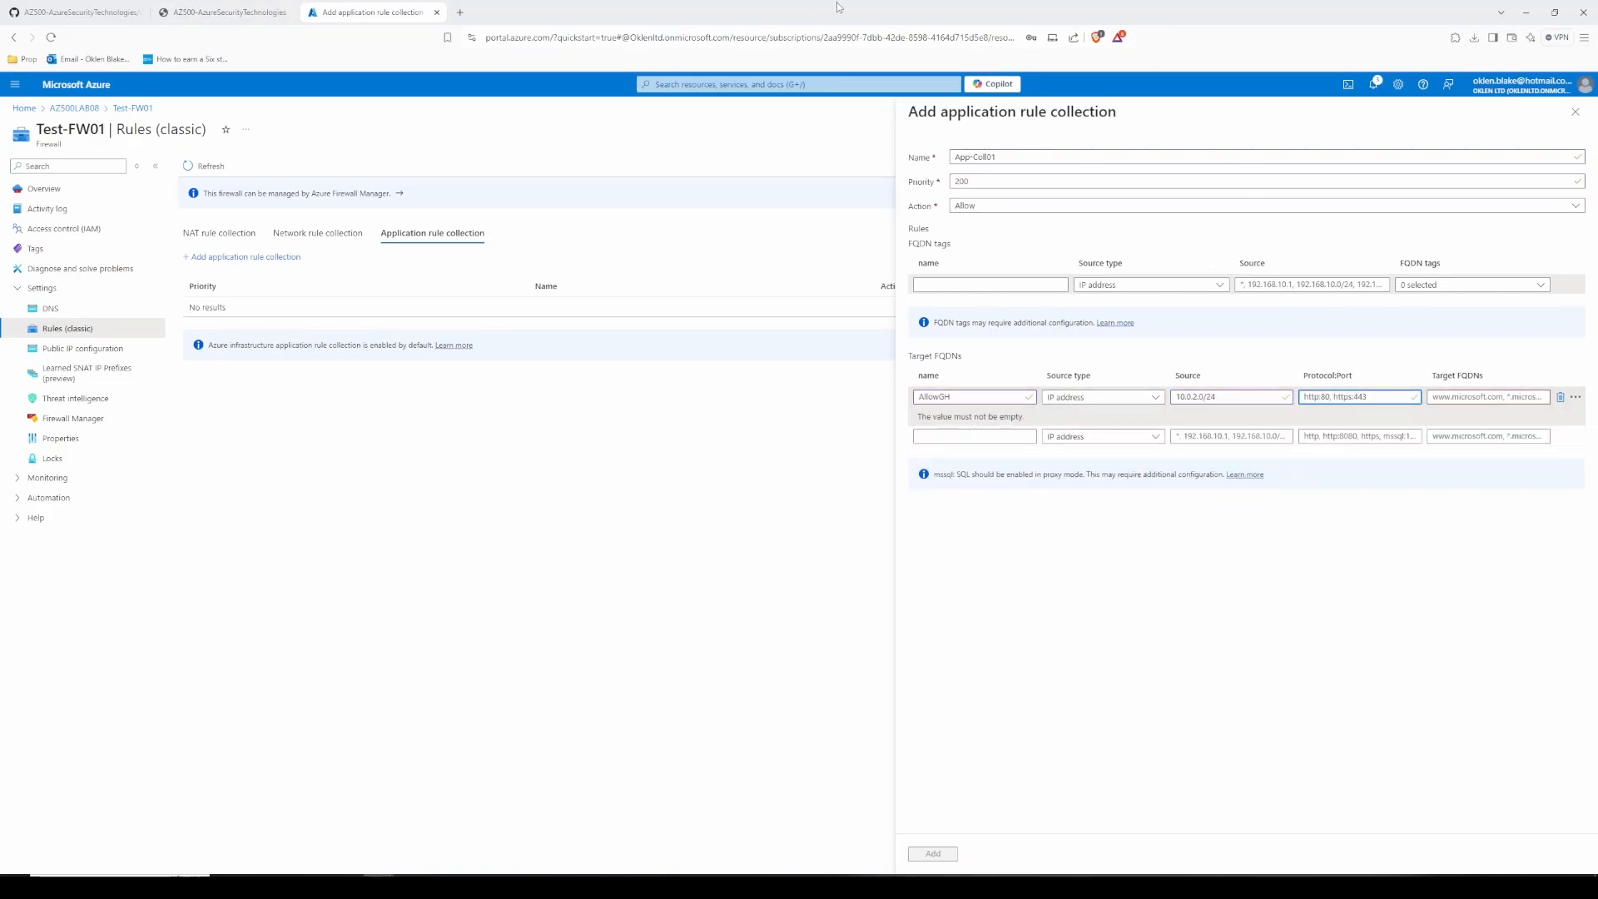
click(291, 5)
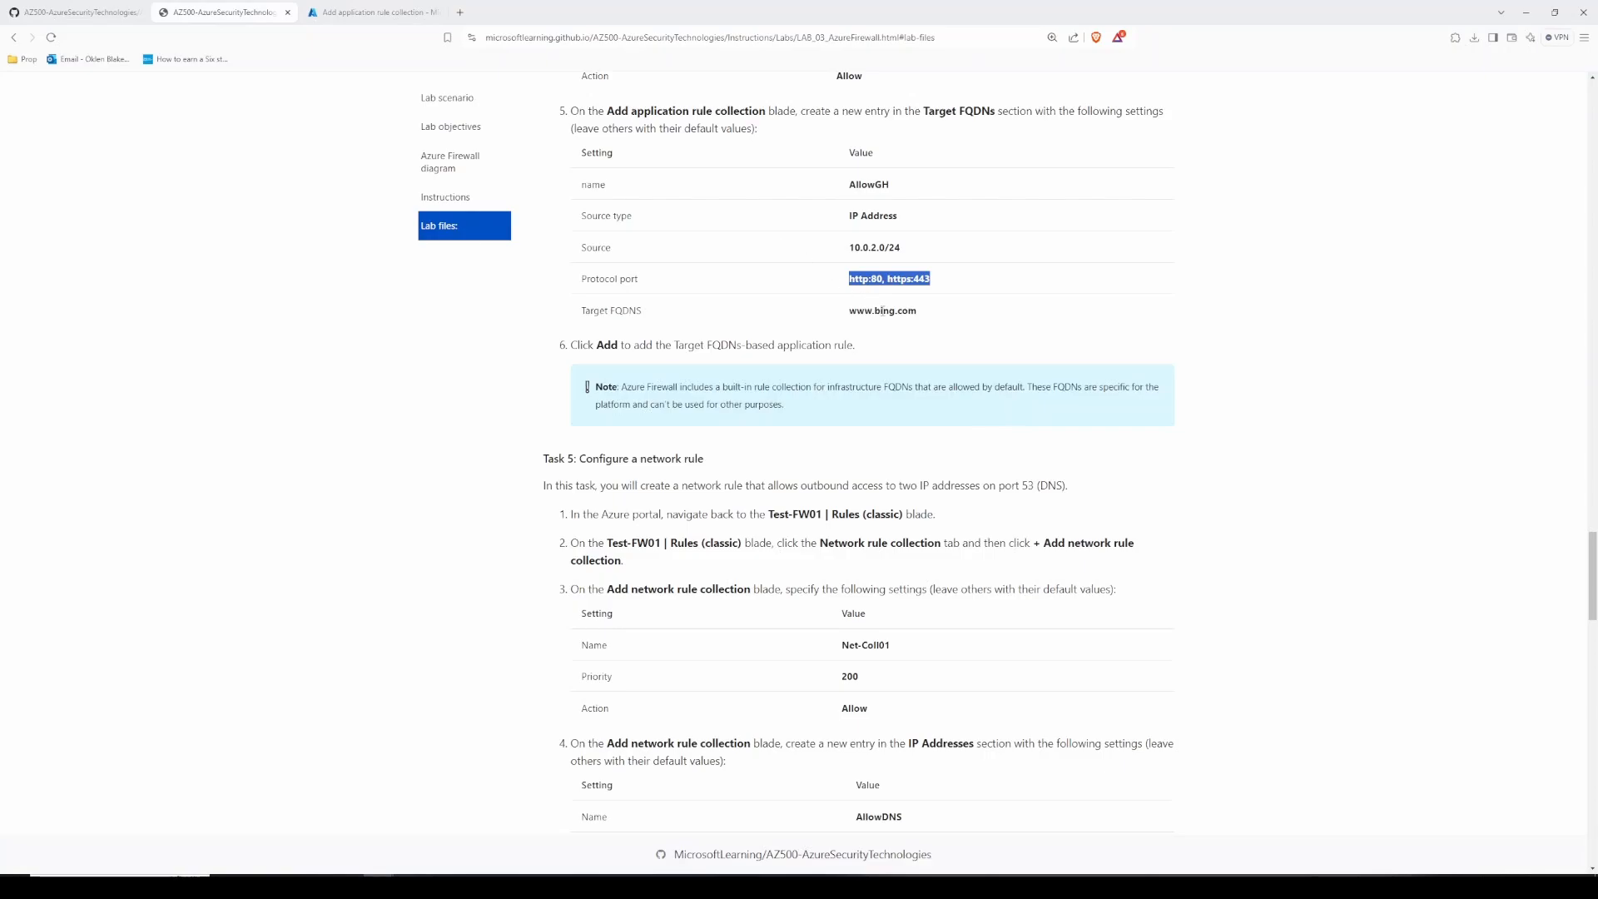
click(374, 11)
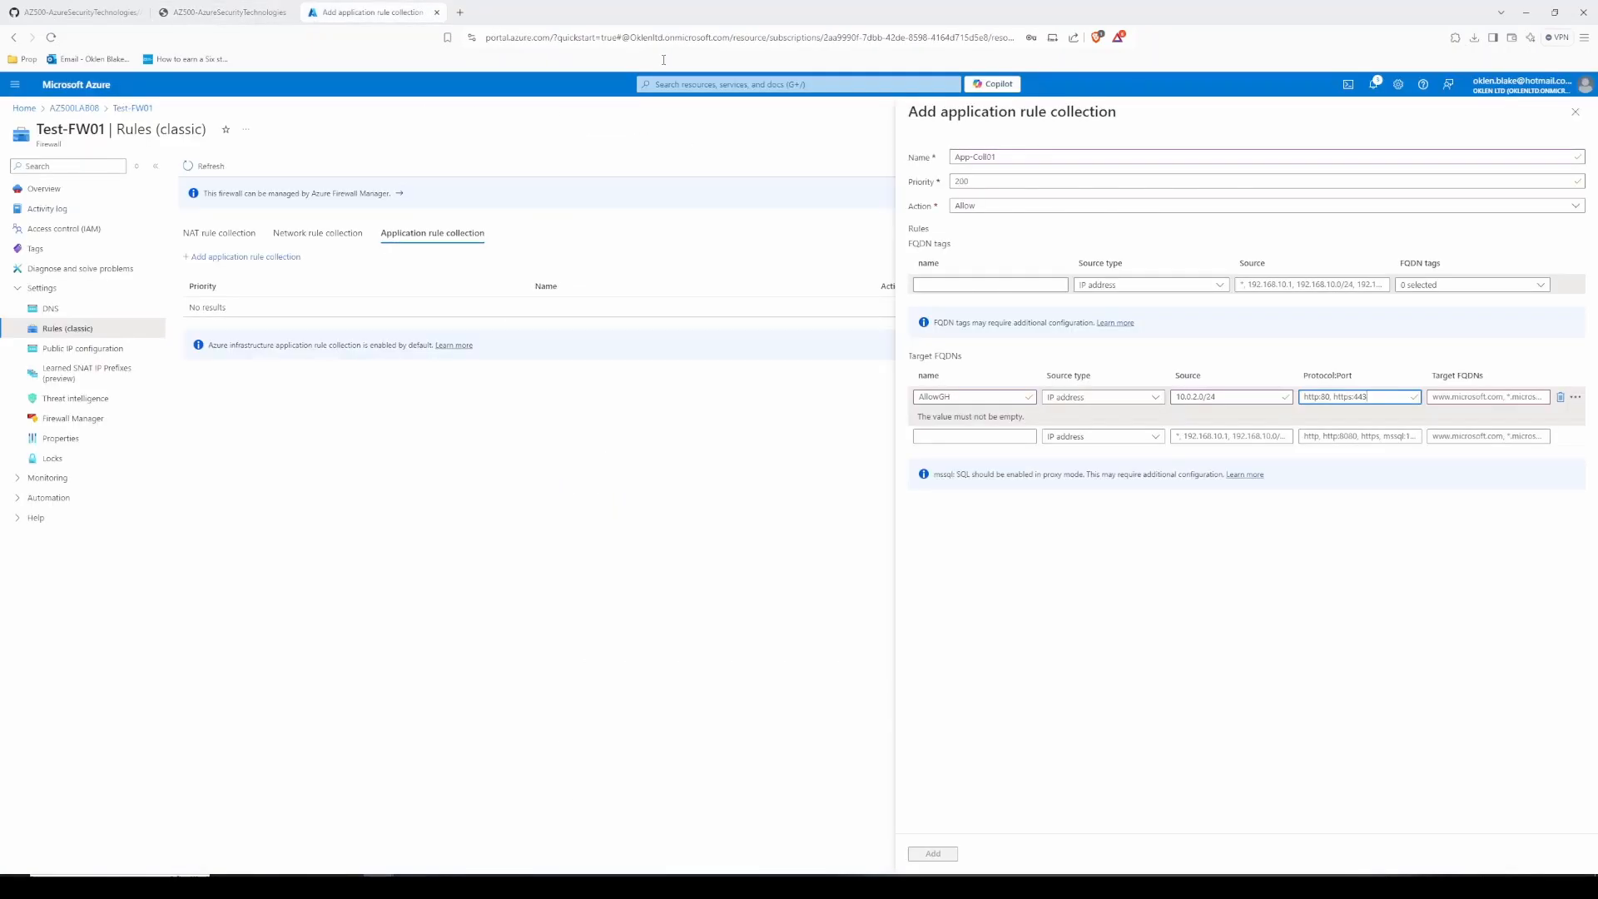
click(1489, 397)
text(ww)
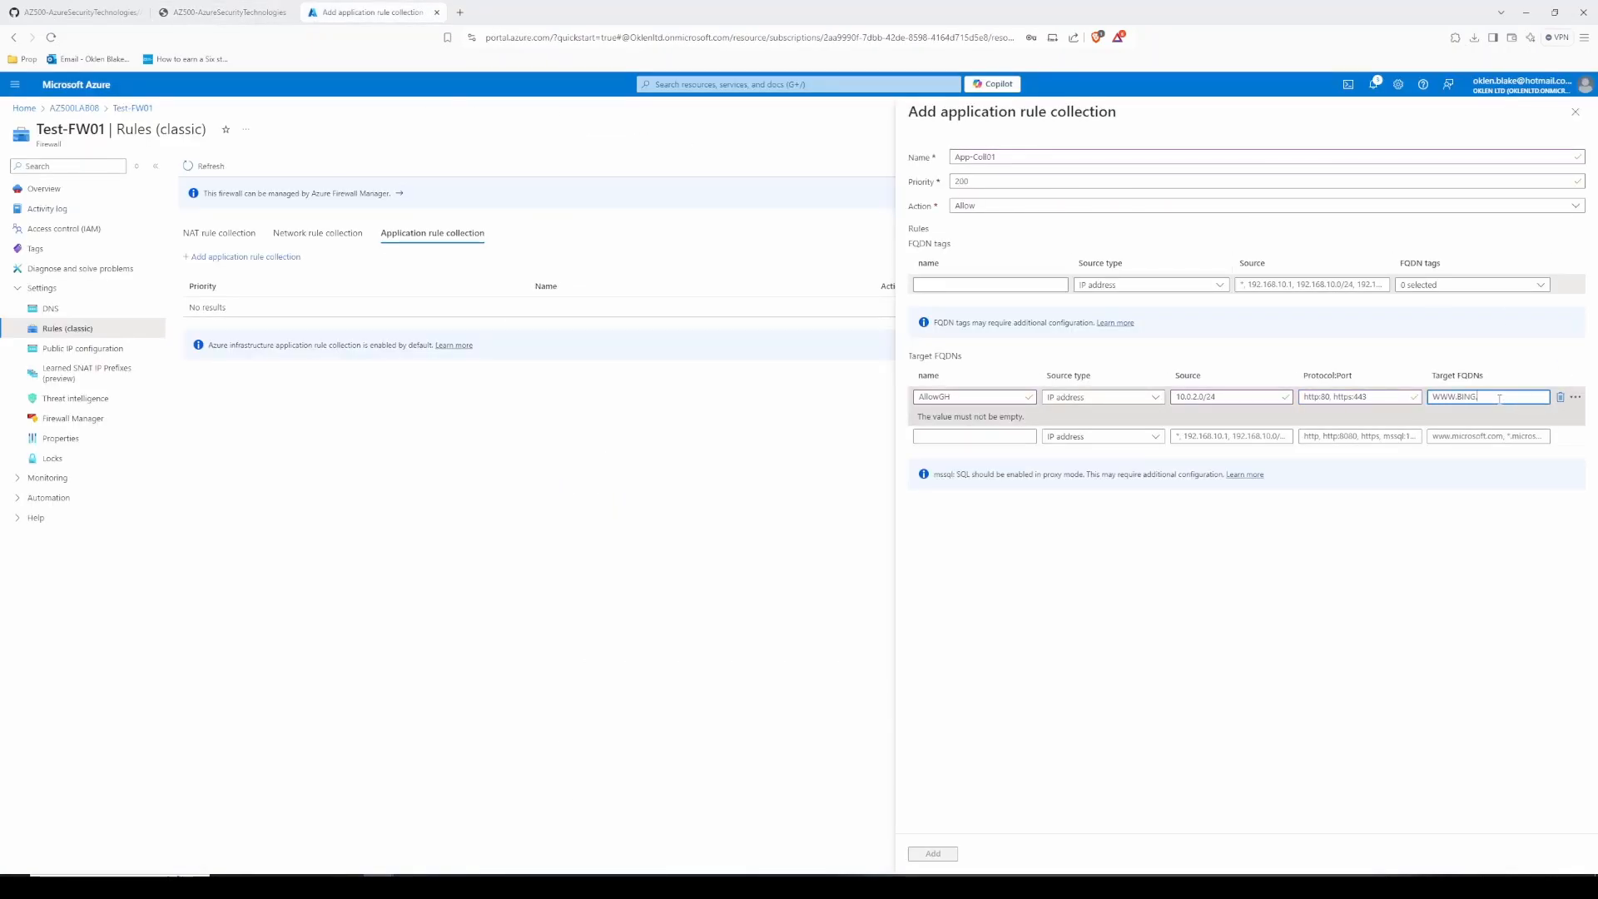
text(w.c)
text(ing.com)
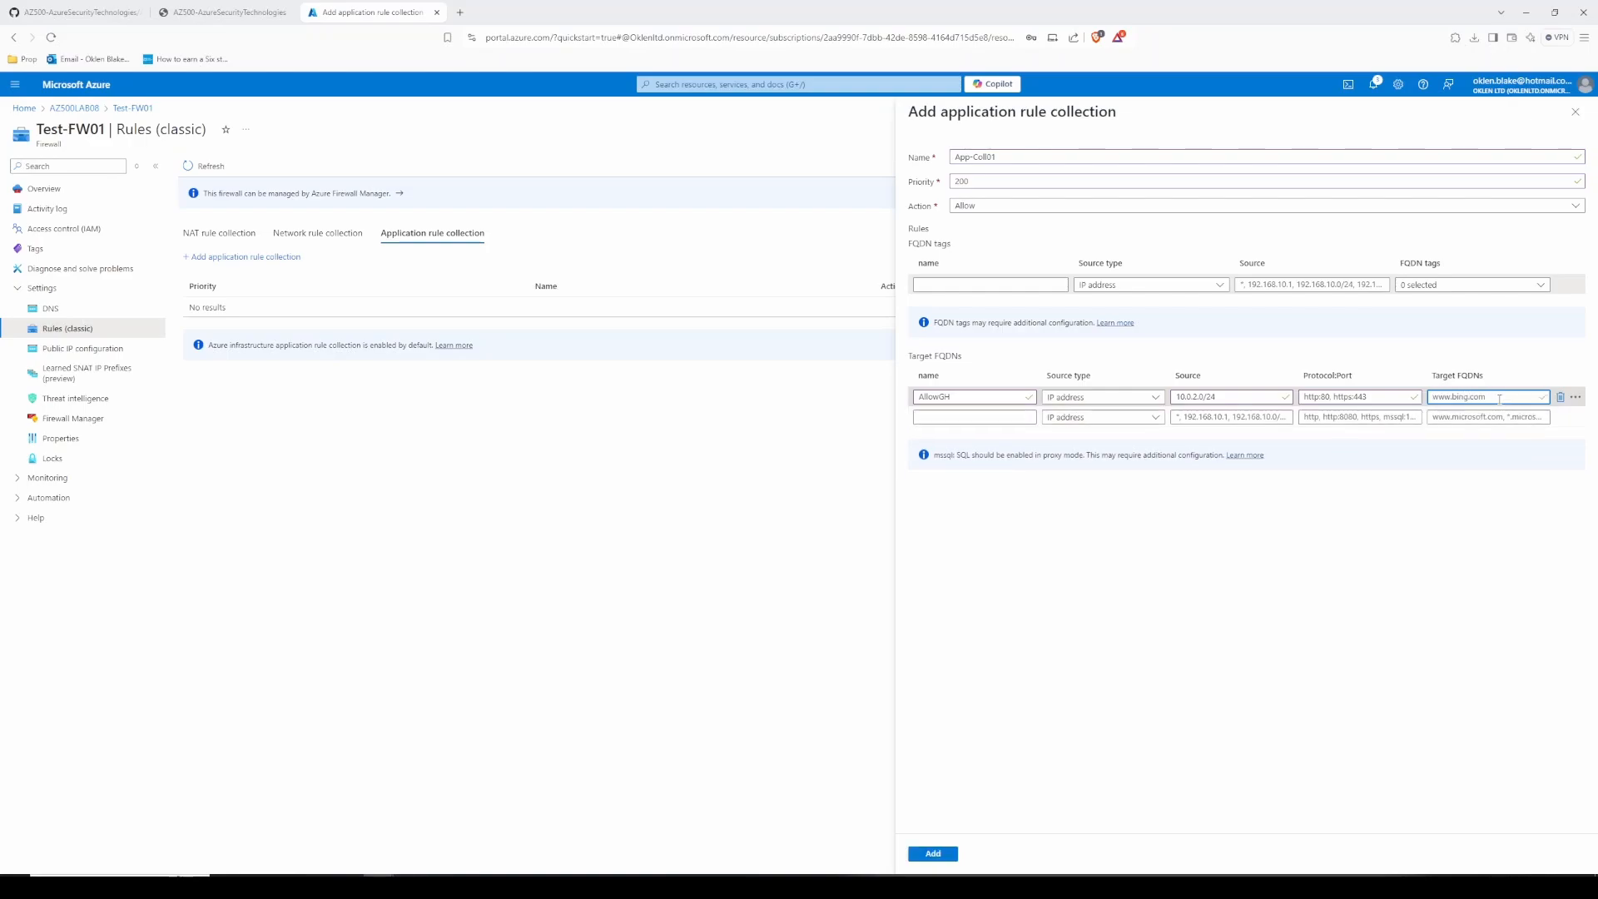
click(1058, 570)
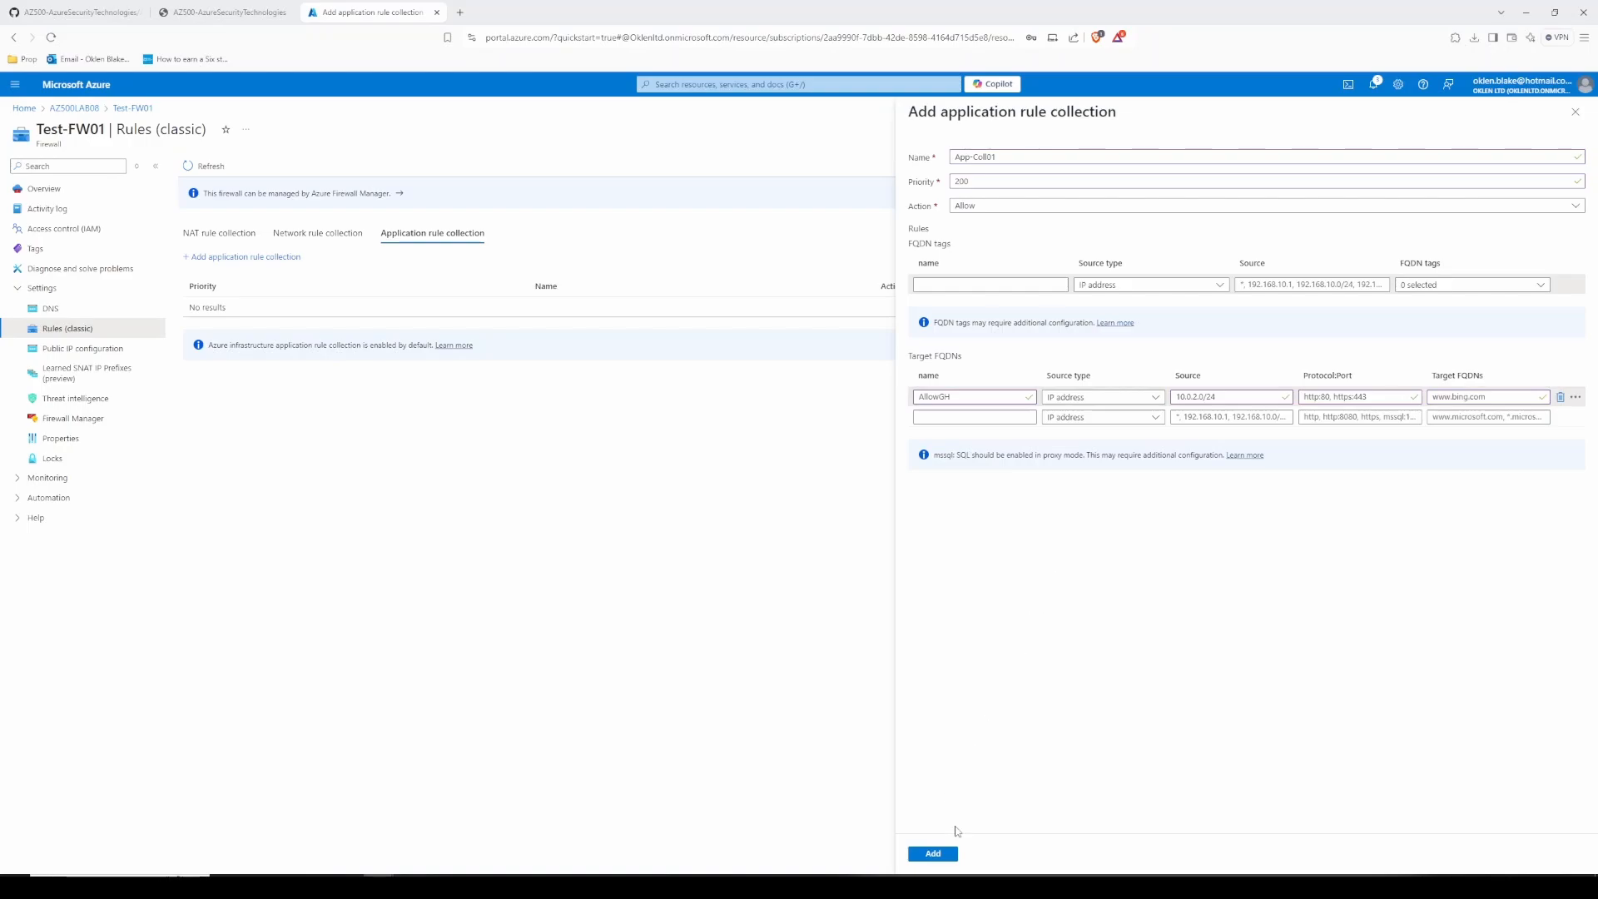
click(933, 853)
Step: Read Task 5 of the lab manual and start a new network rule collection on Test-FW01
click(223, 12)
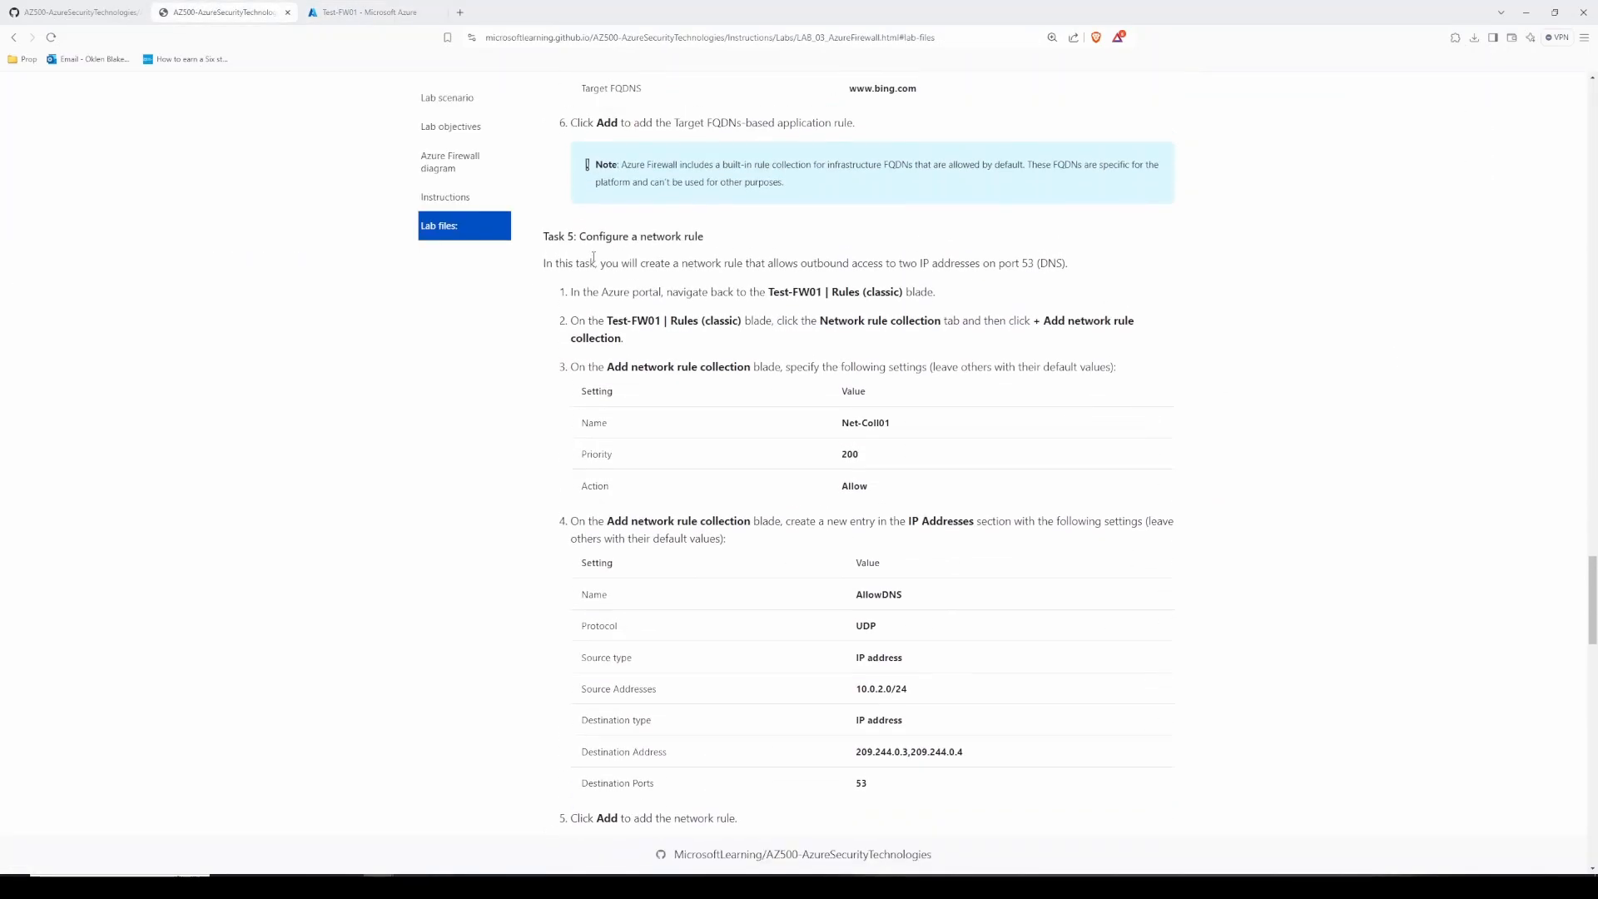
scroll(563, 281, down, 1)
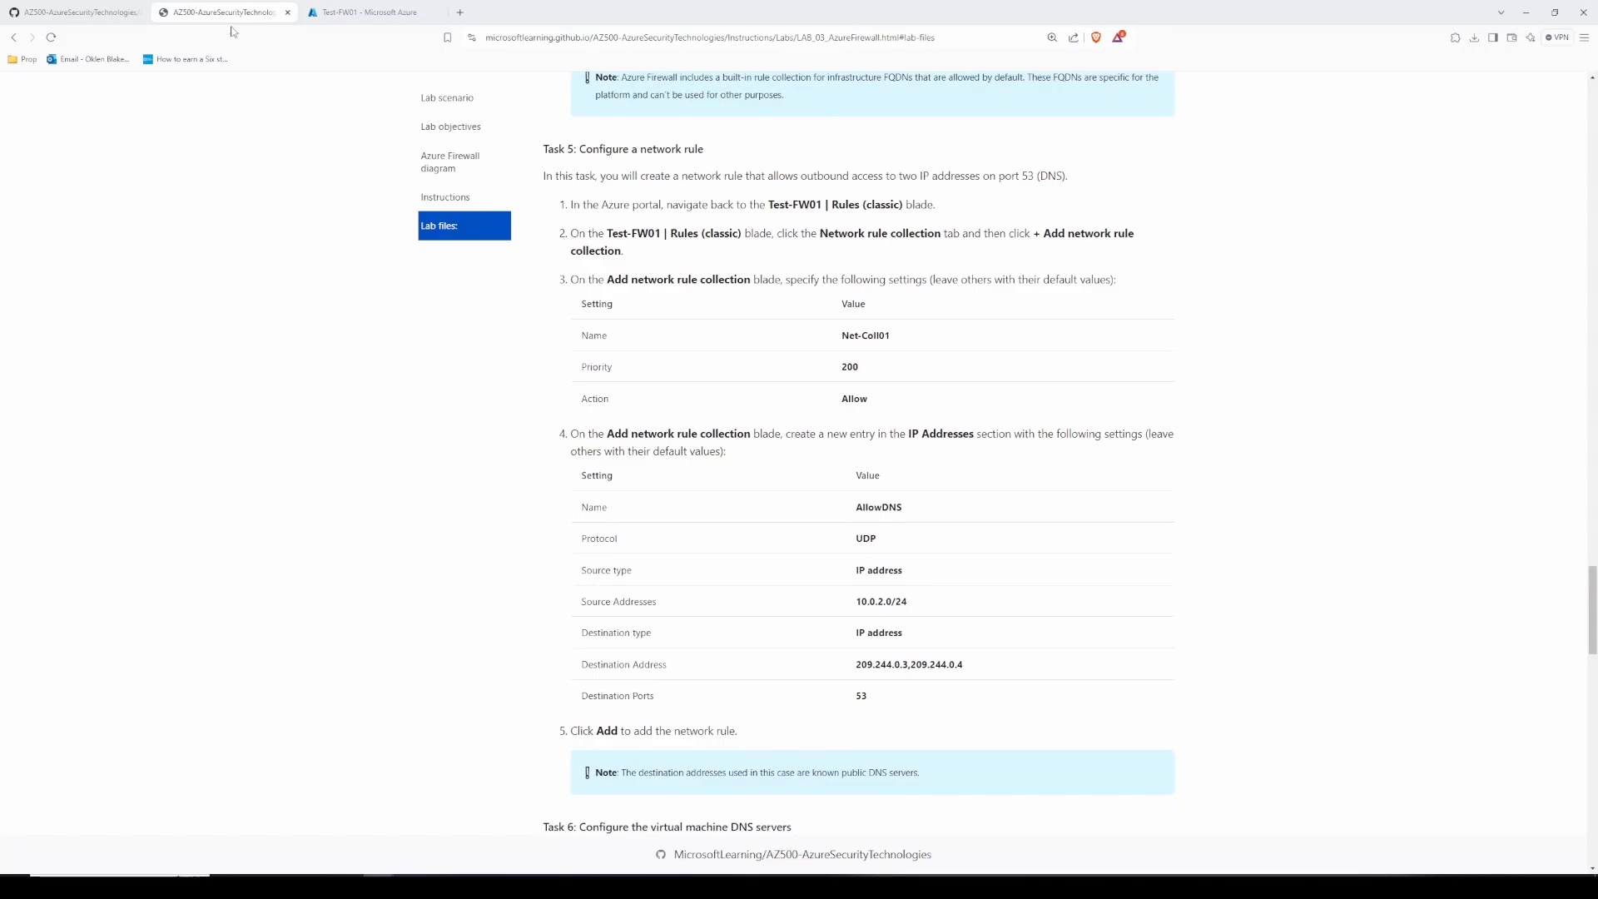
click(372, 11)
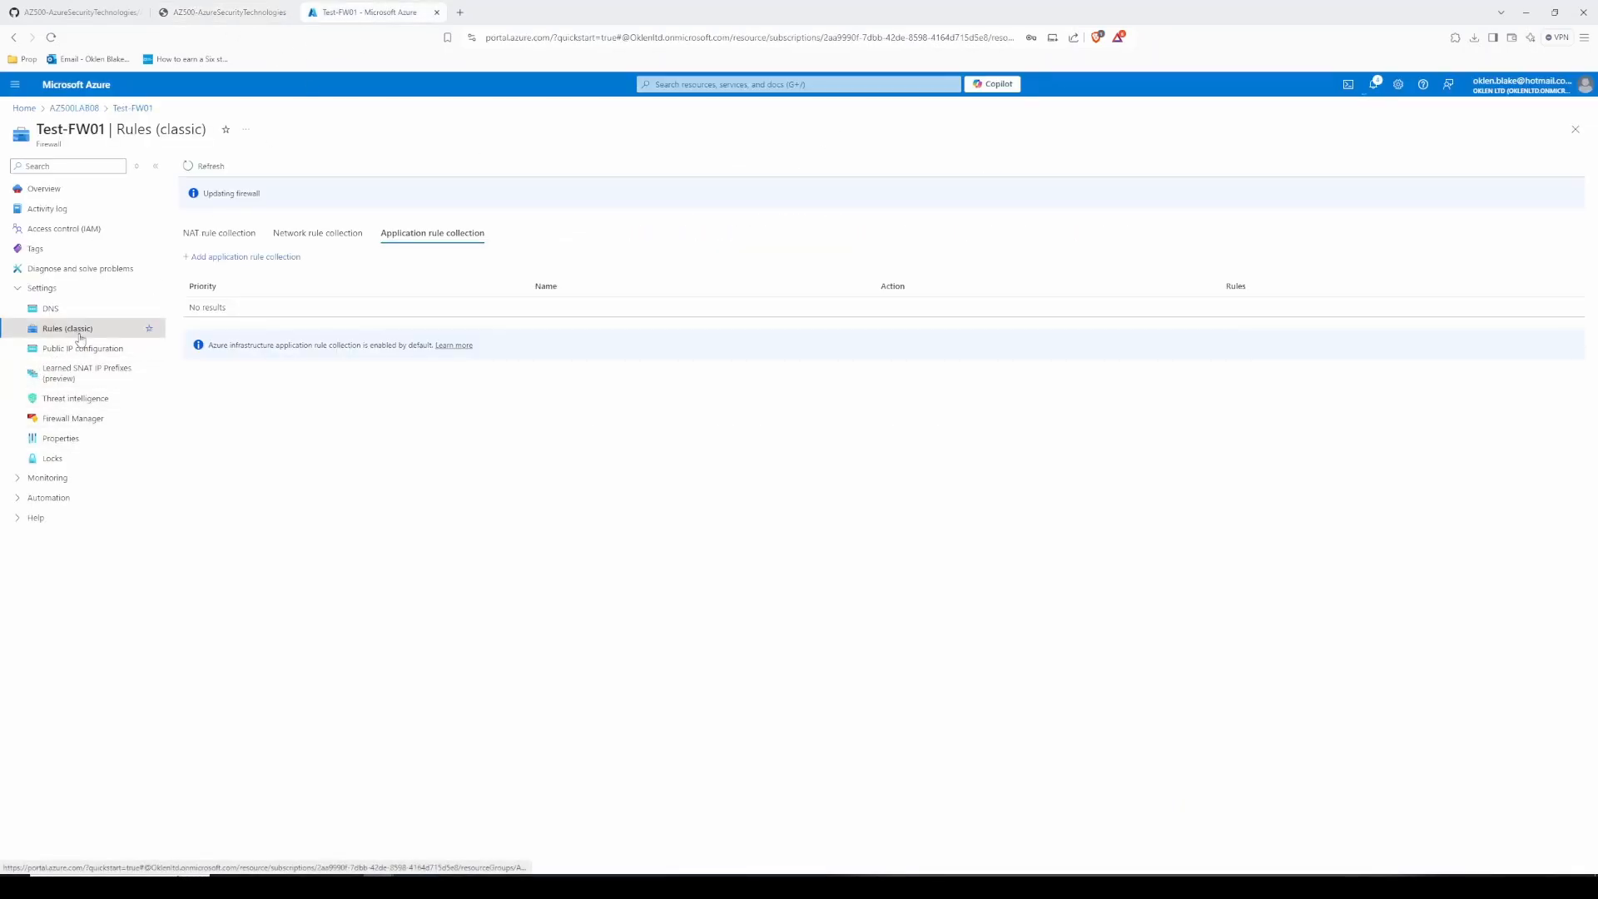
click(221, 238)
click(346, 233)
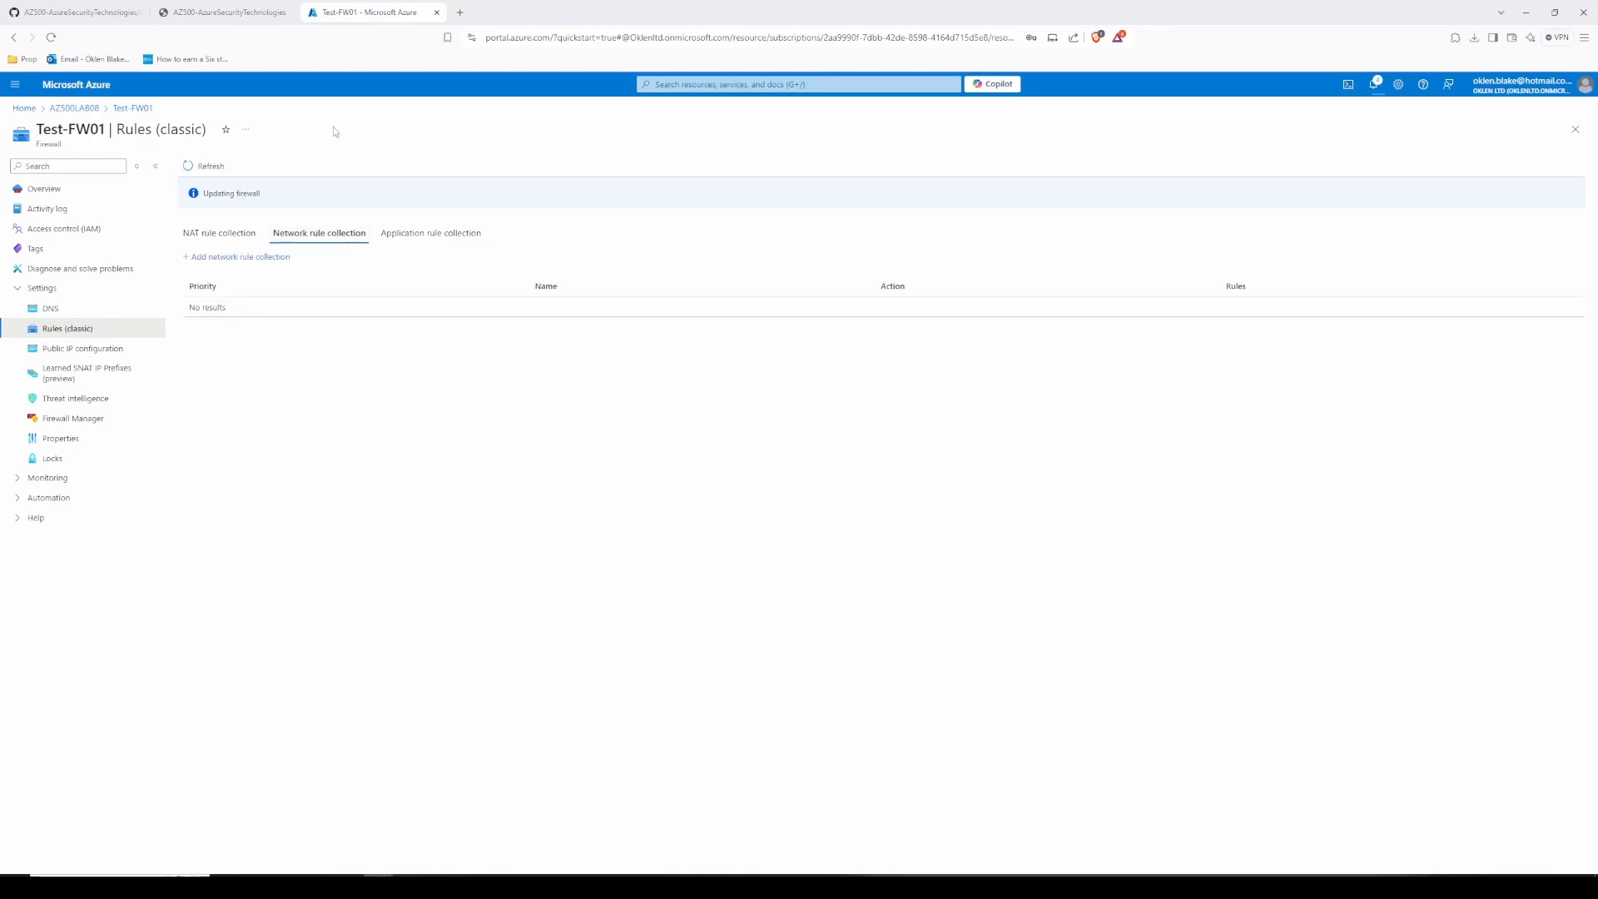
click(213, 258)
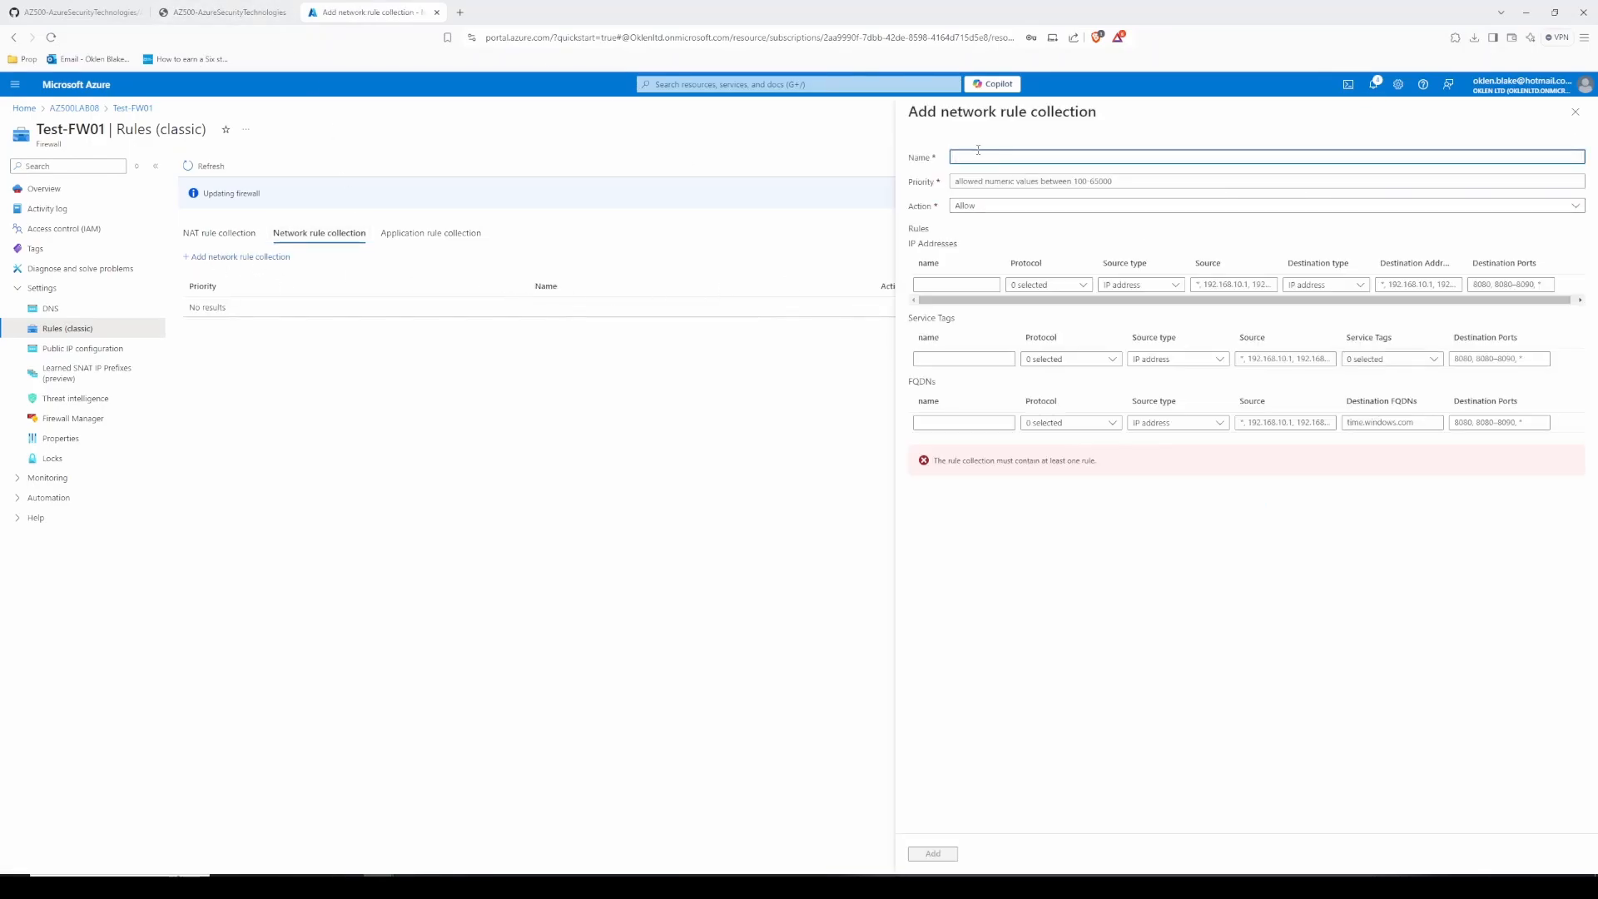
Step: Name the network rule collection Net-Coll01 and set its priority to 200, keeping the Allow action
text(Net-Coll01)
key(Tab)
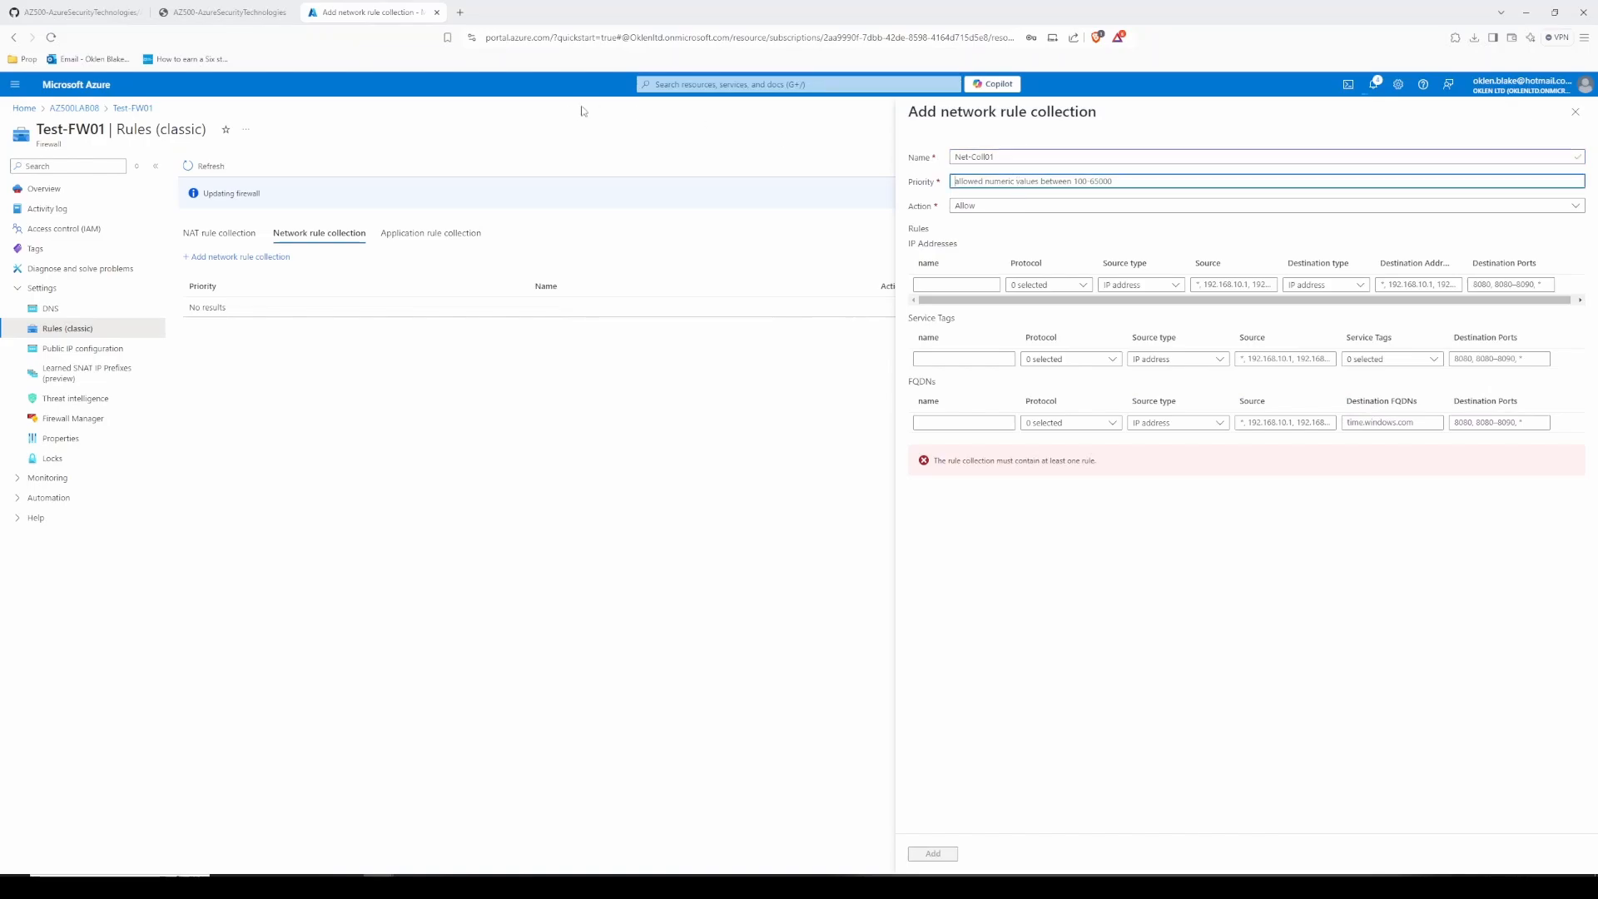
text(200)
key(Tab)
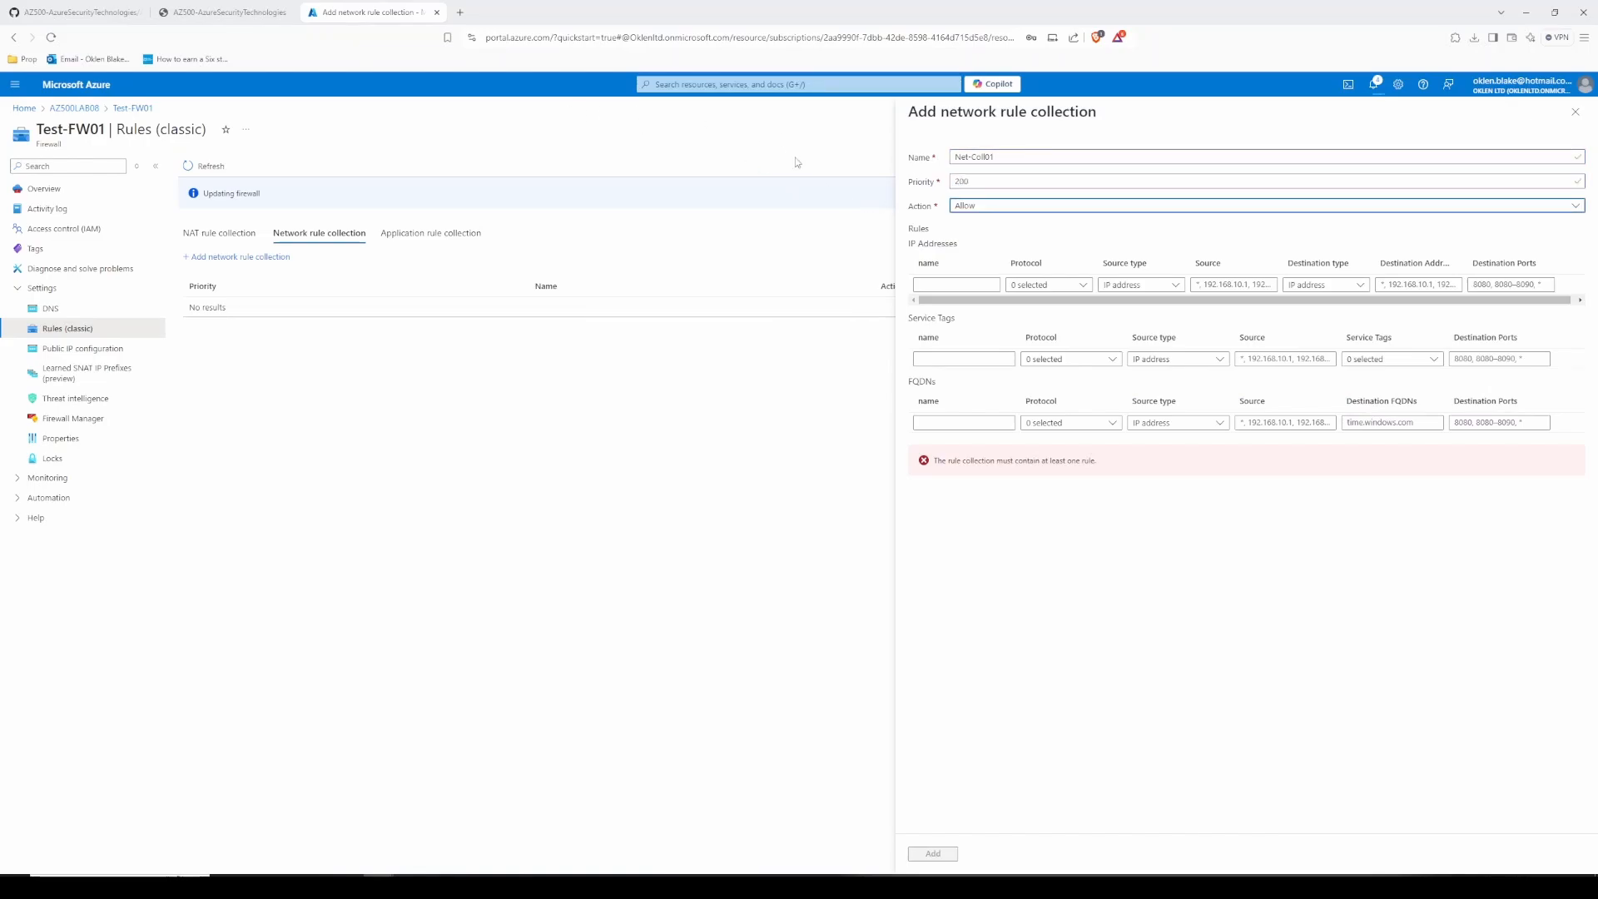
key(Tab)
Step: Copy the rule name from Task 5 step 4 and create an IP address rule named AllowDNS in Net-Coll01
click(223, 11)
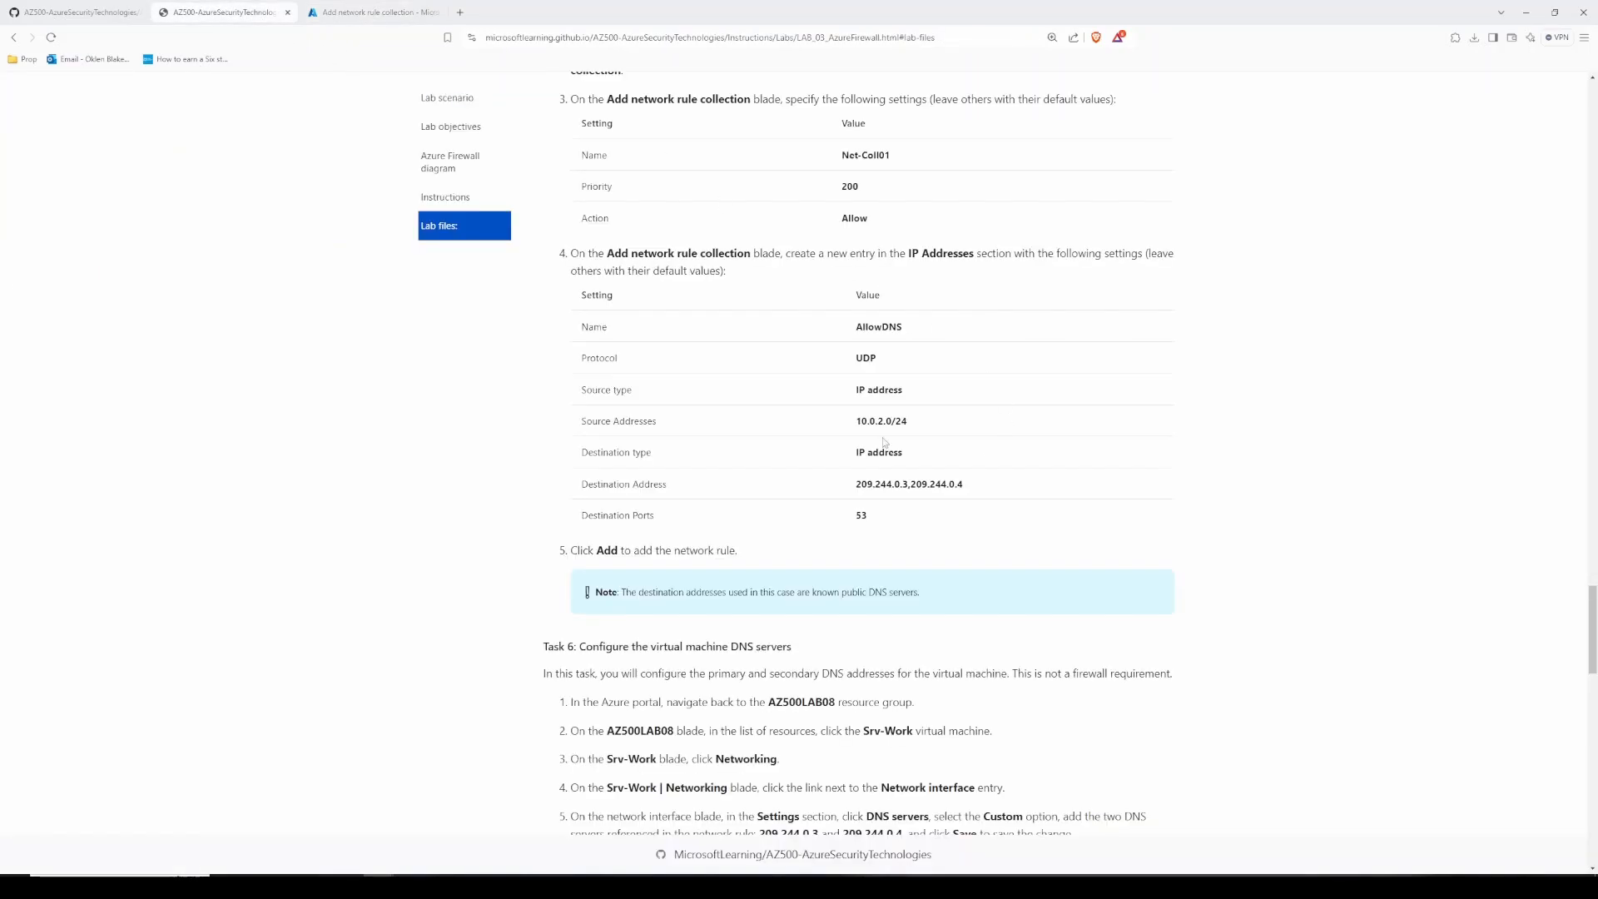
double_click(879, 326)
key(ctrl+c)
key(ctrl+Tab)
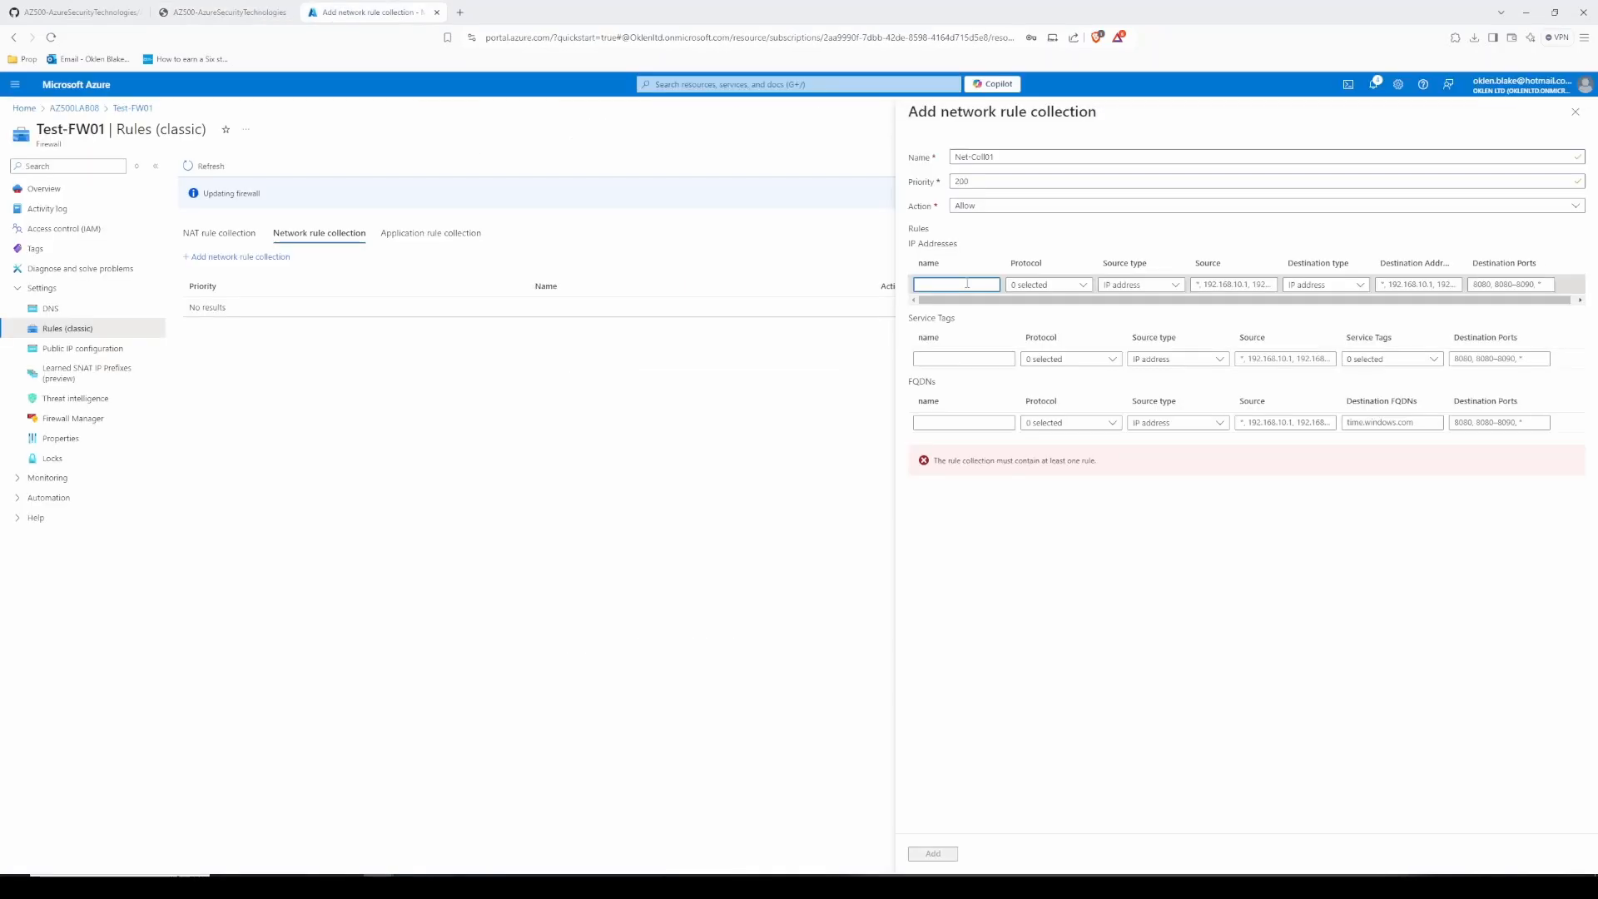
key(ctrl+v)
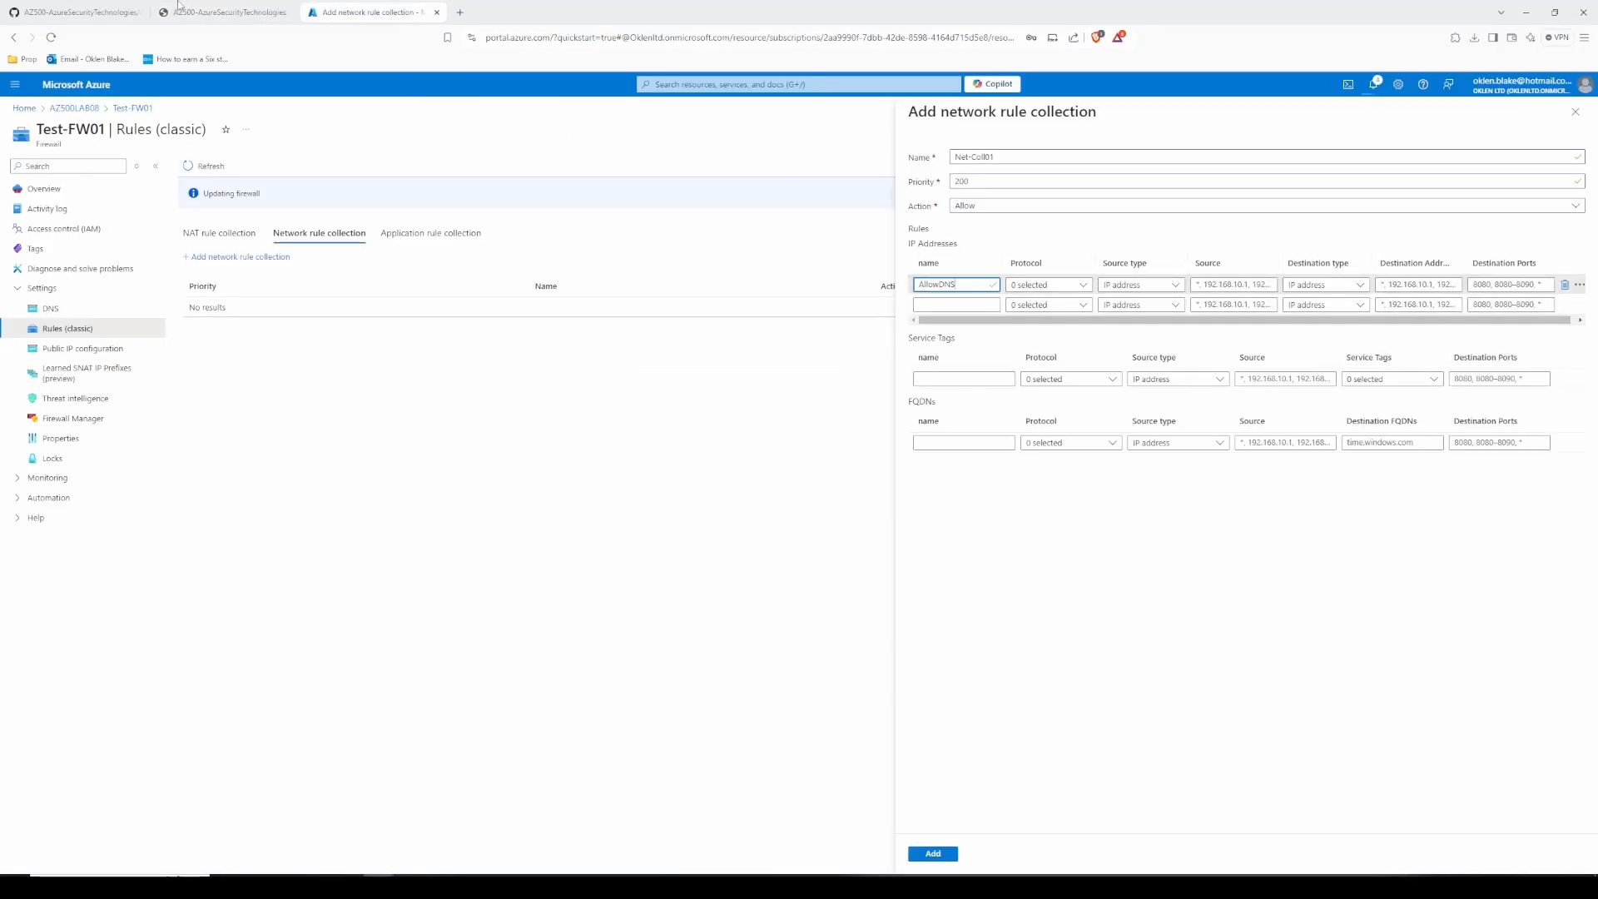
Step: Set the AllowDNS rule's protocol to UDP, its source type to IP address and its source to 10.0.2.0/24
click(178, 6)
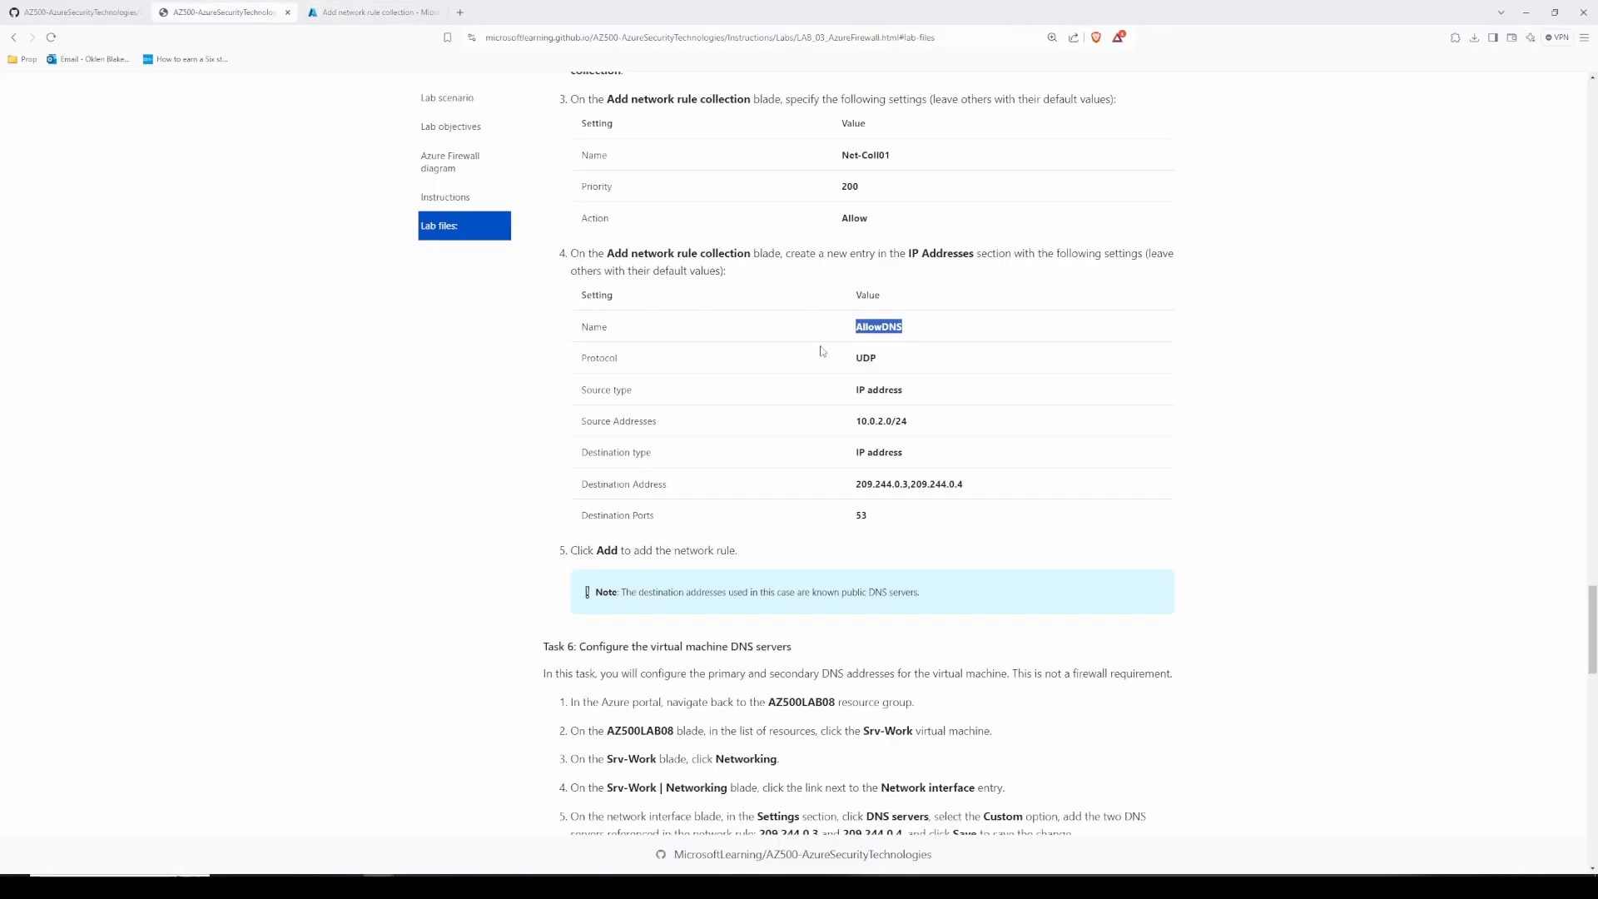
click(374, 12)
click(1065, 285)
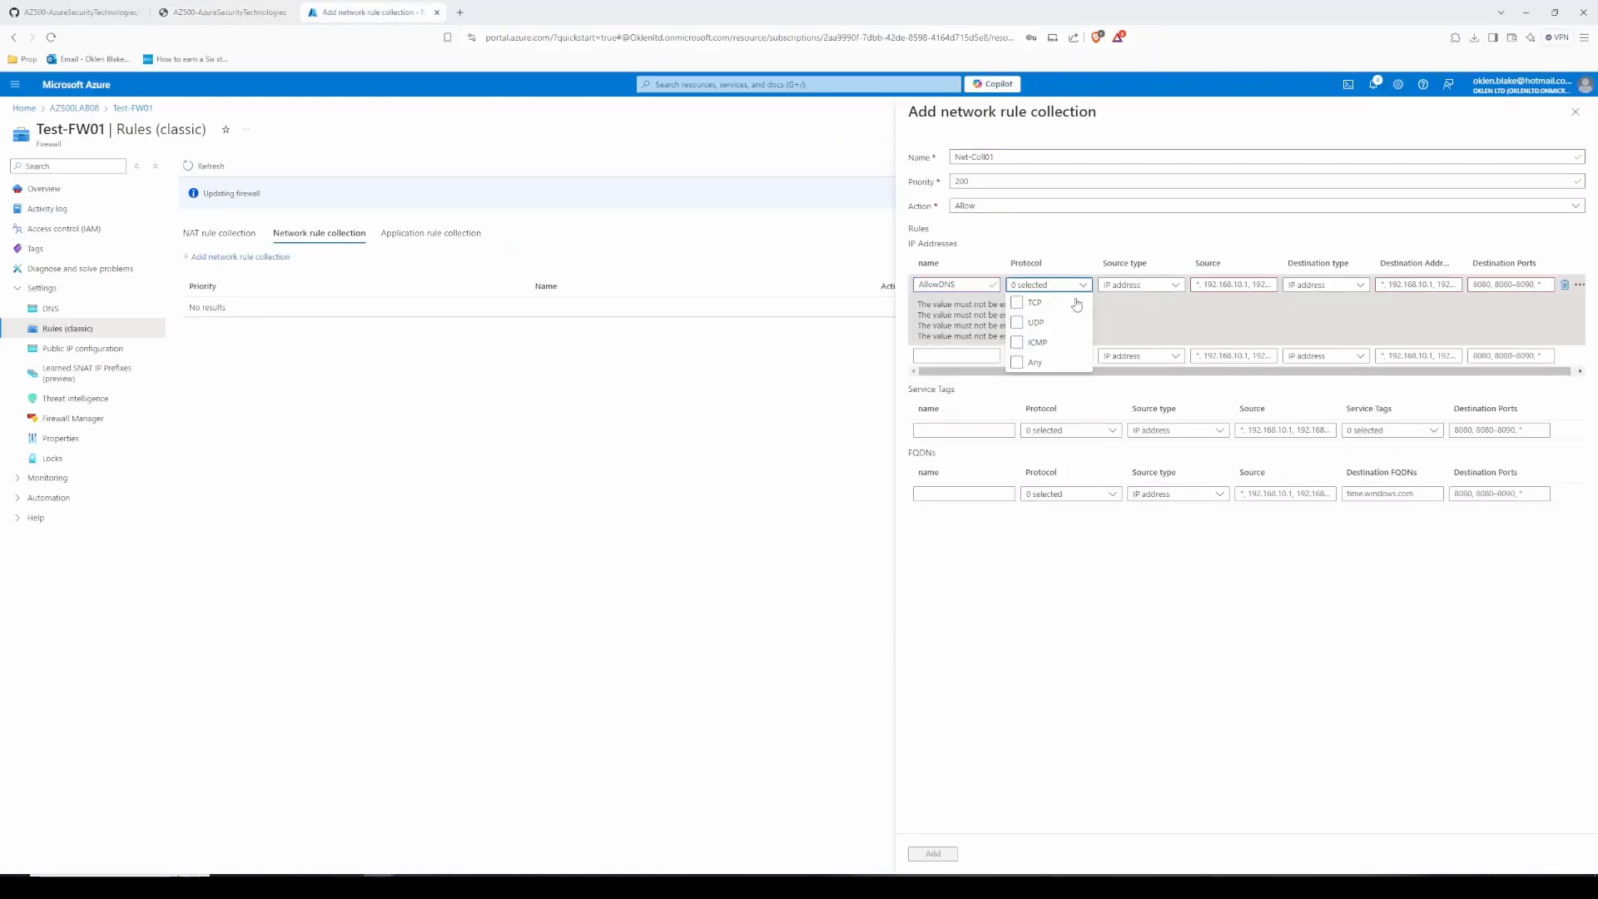
click(1017, 322)
click(1139, 285)
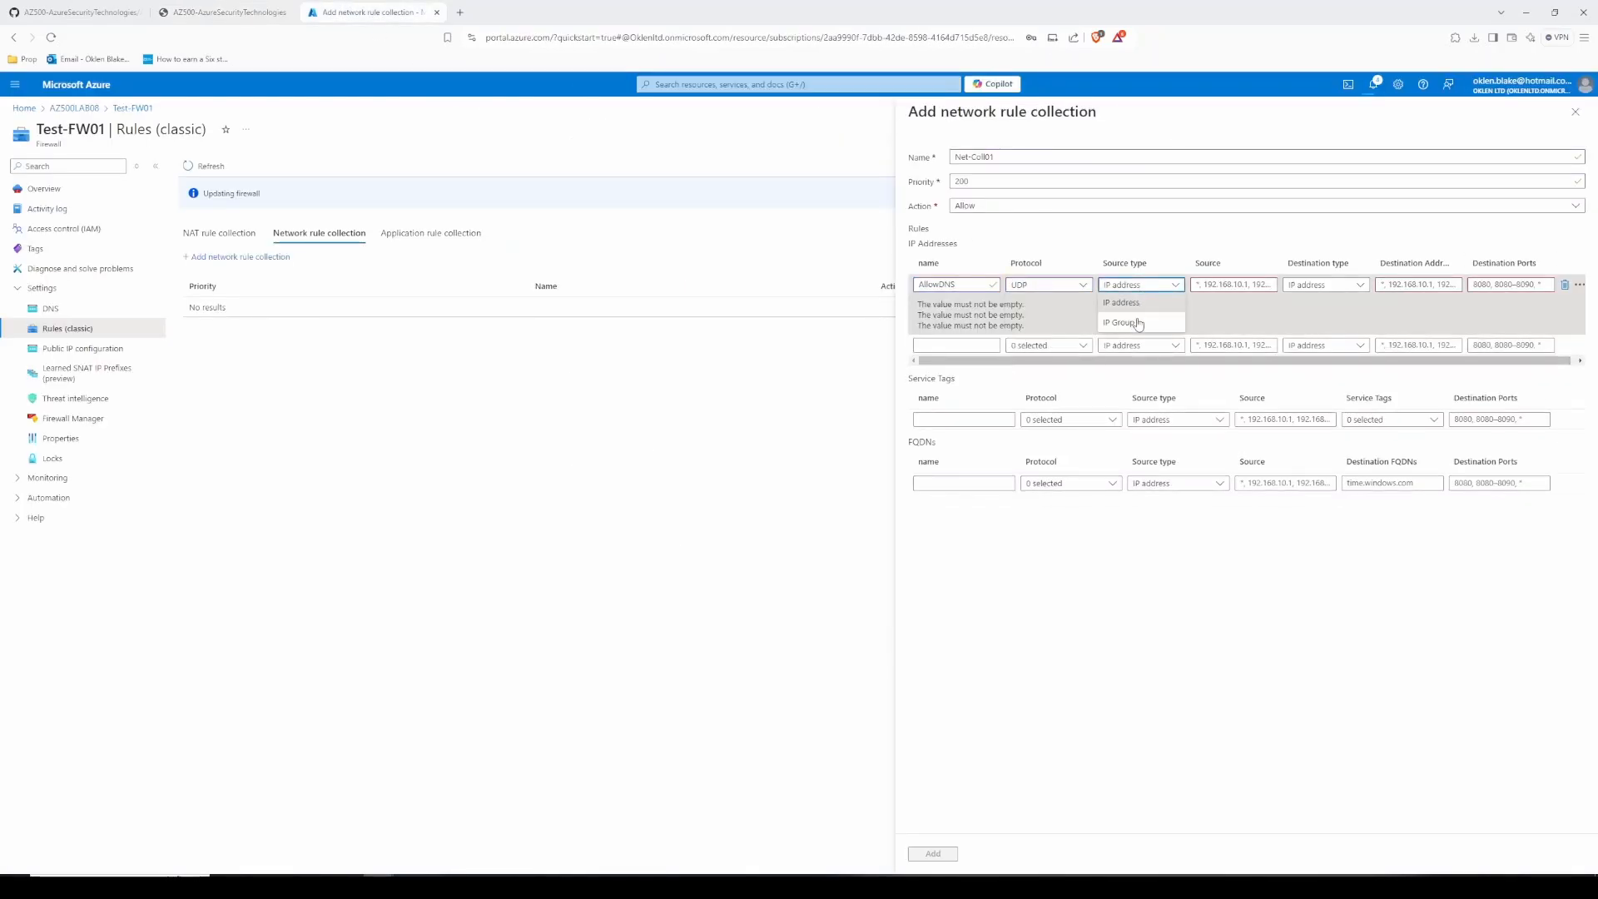
click(1124, 302)
click(1225, 285)
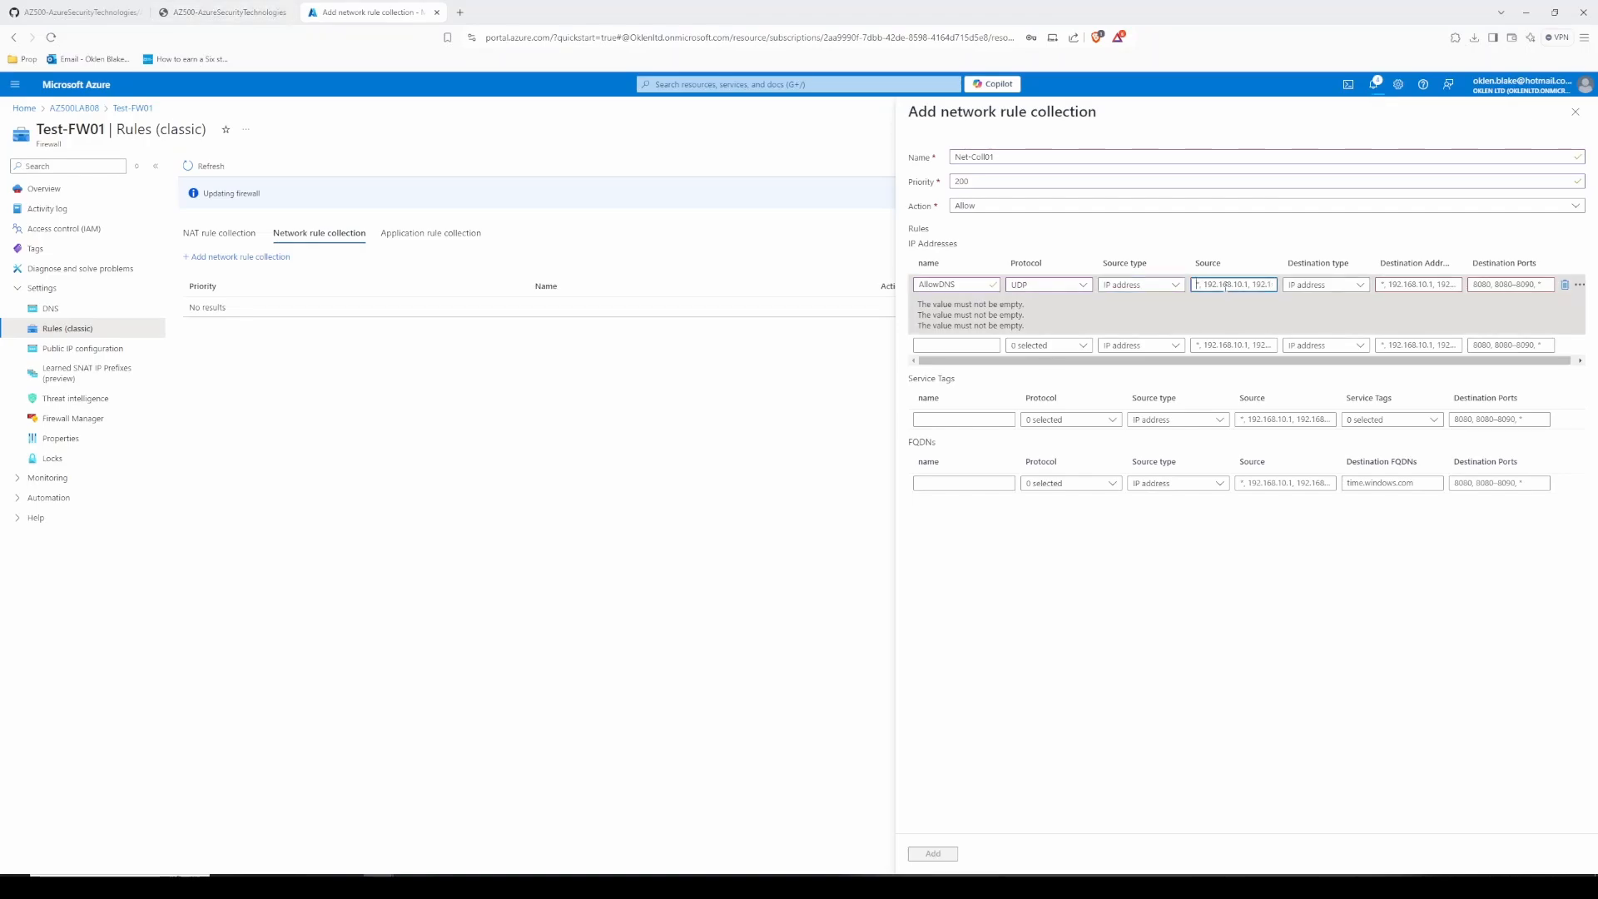
key(ctrl+v)
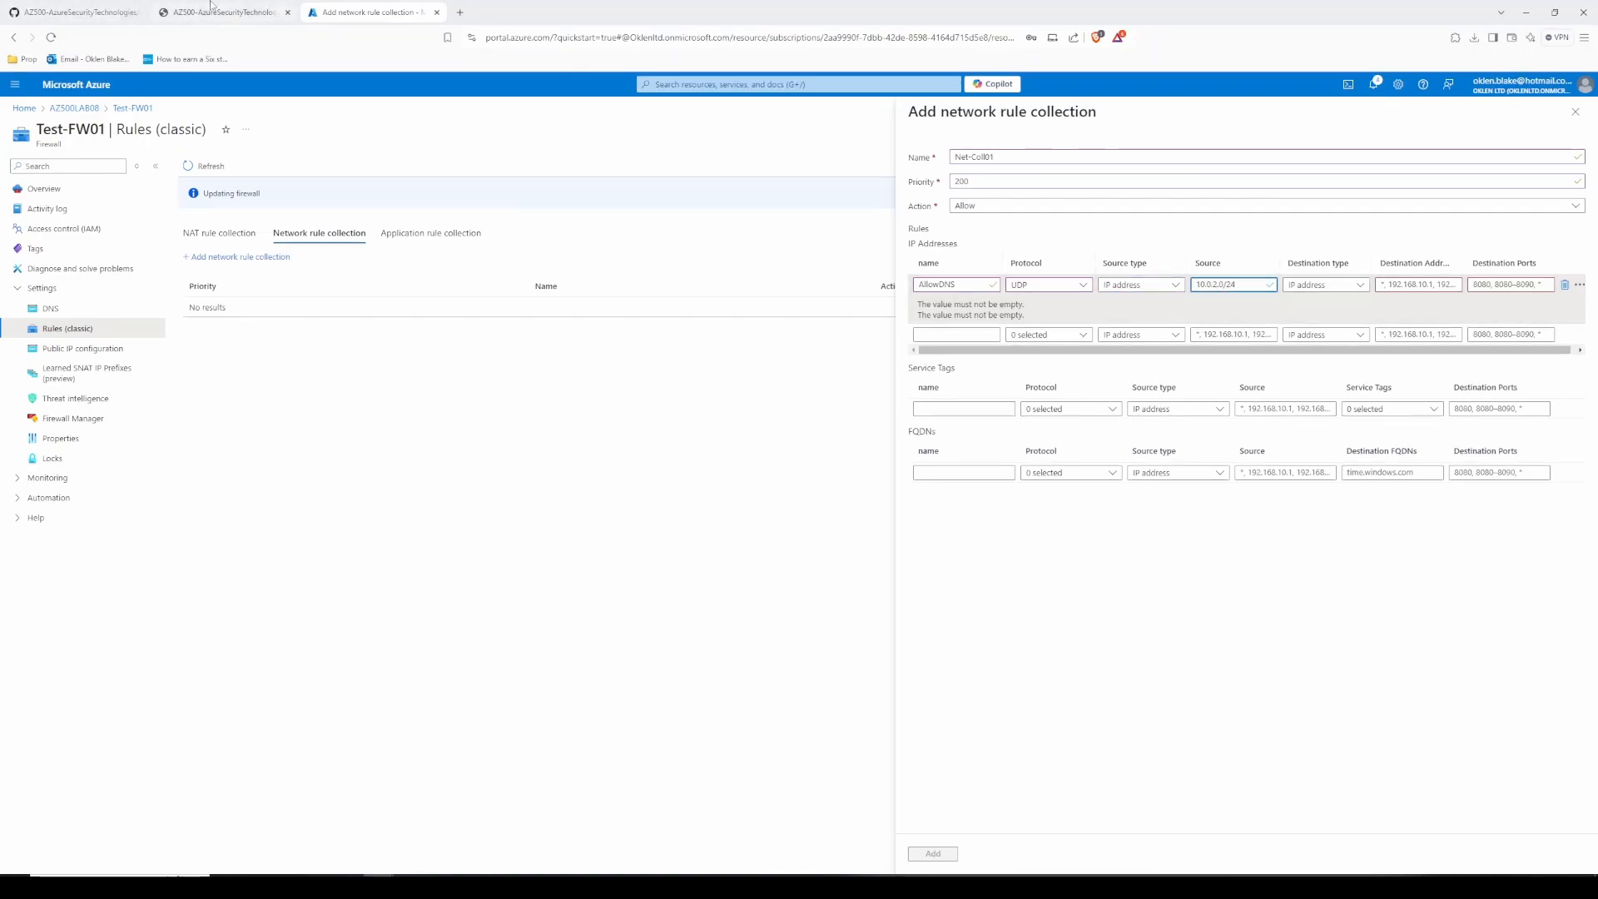
Step: Set the AllowDNS rule's destination addresses to 209.244.0.3,209.244.0.4 and destination port to 53, and submit the network rule collection
click(211, 6)
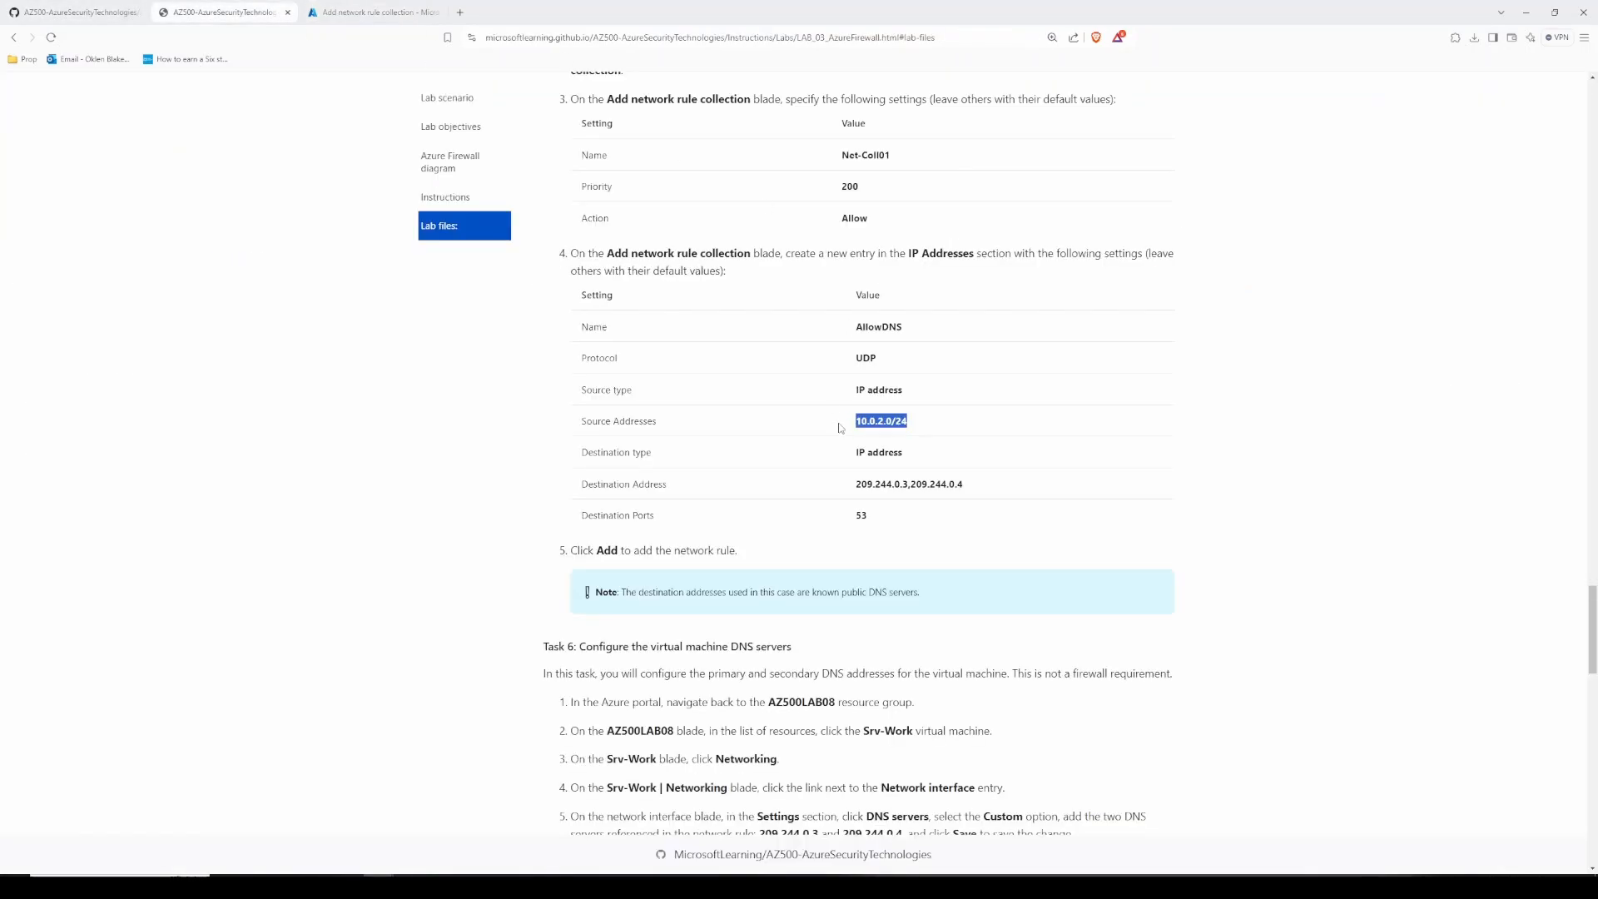
double_click(888, 484)
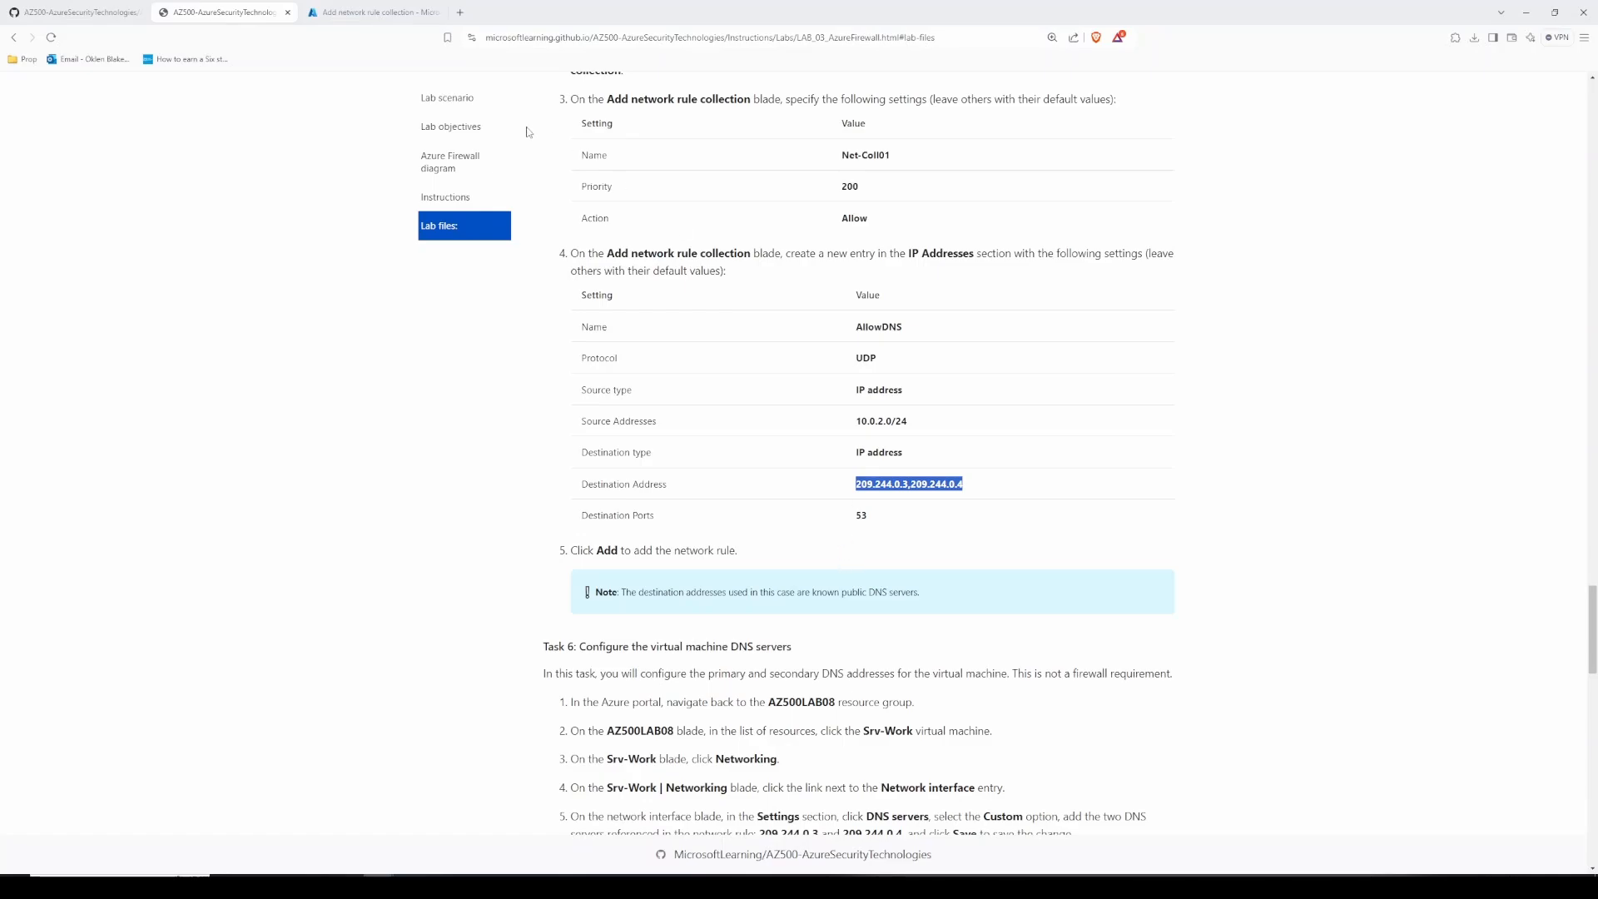
click(404, 10)
click(1503, 285)
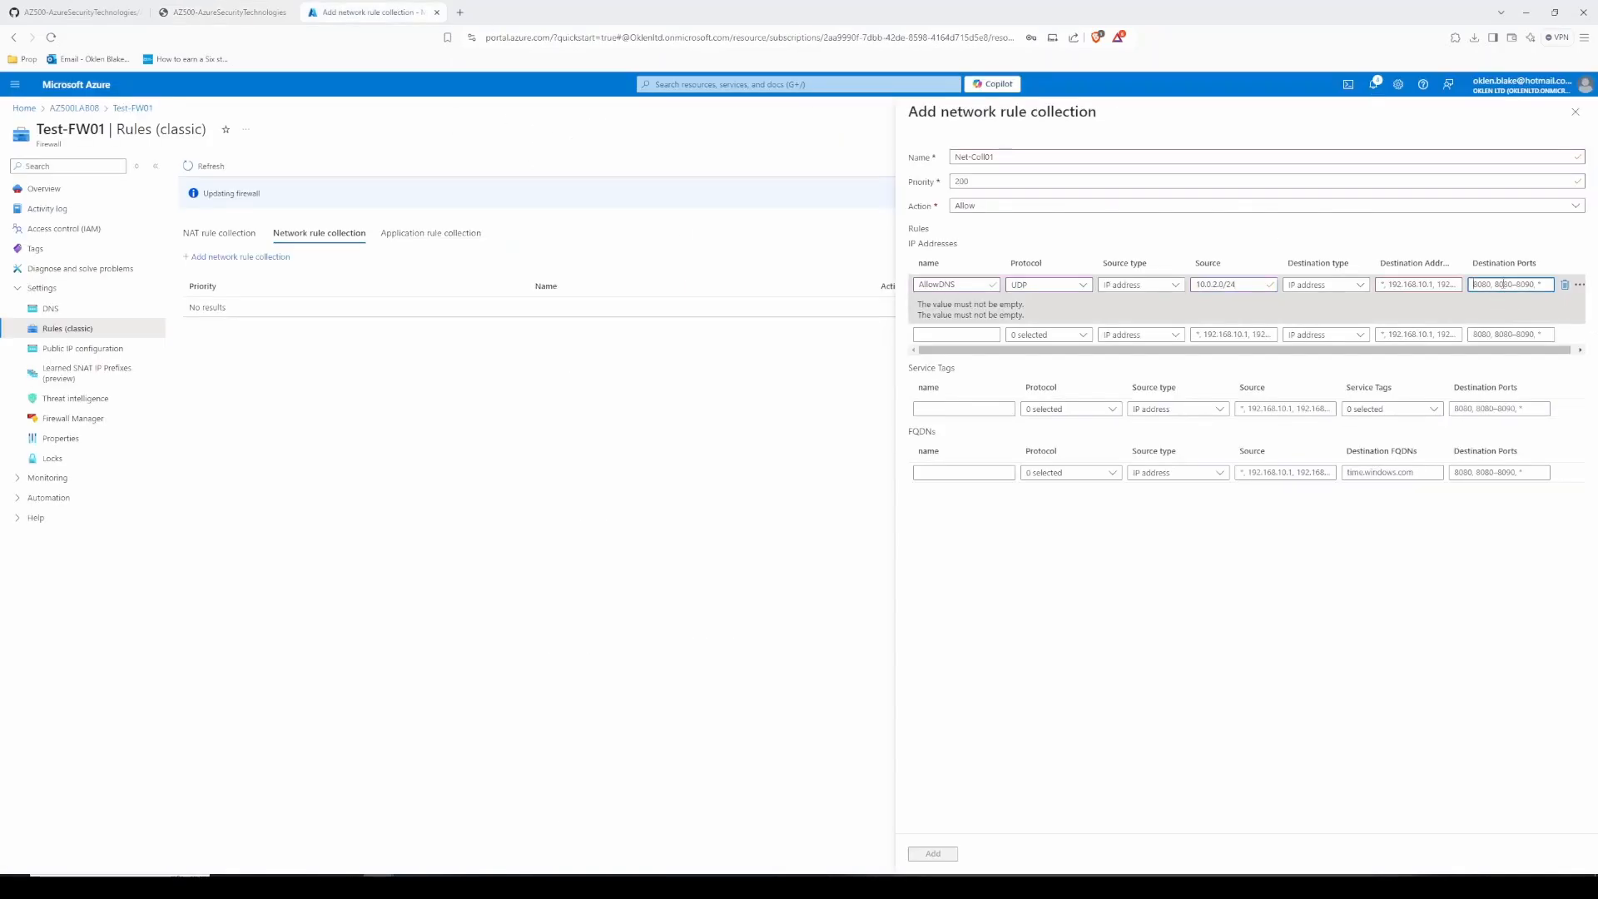
text(53)
click(1426, 285)
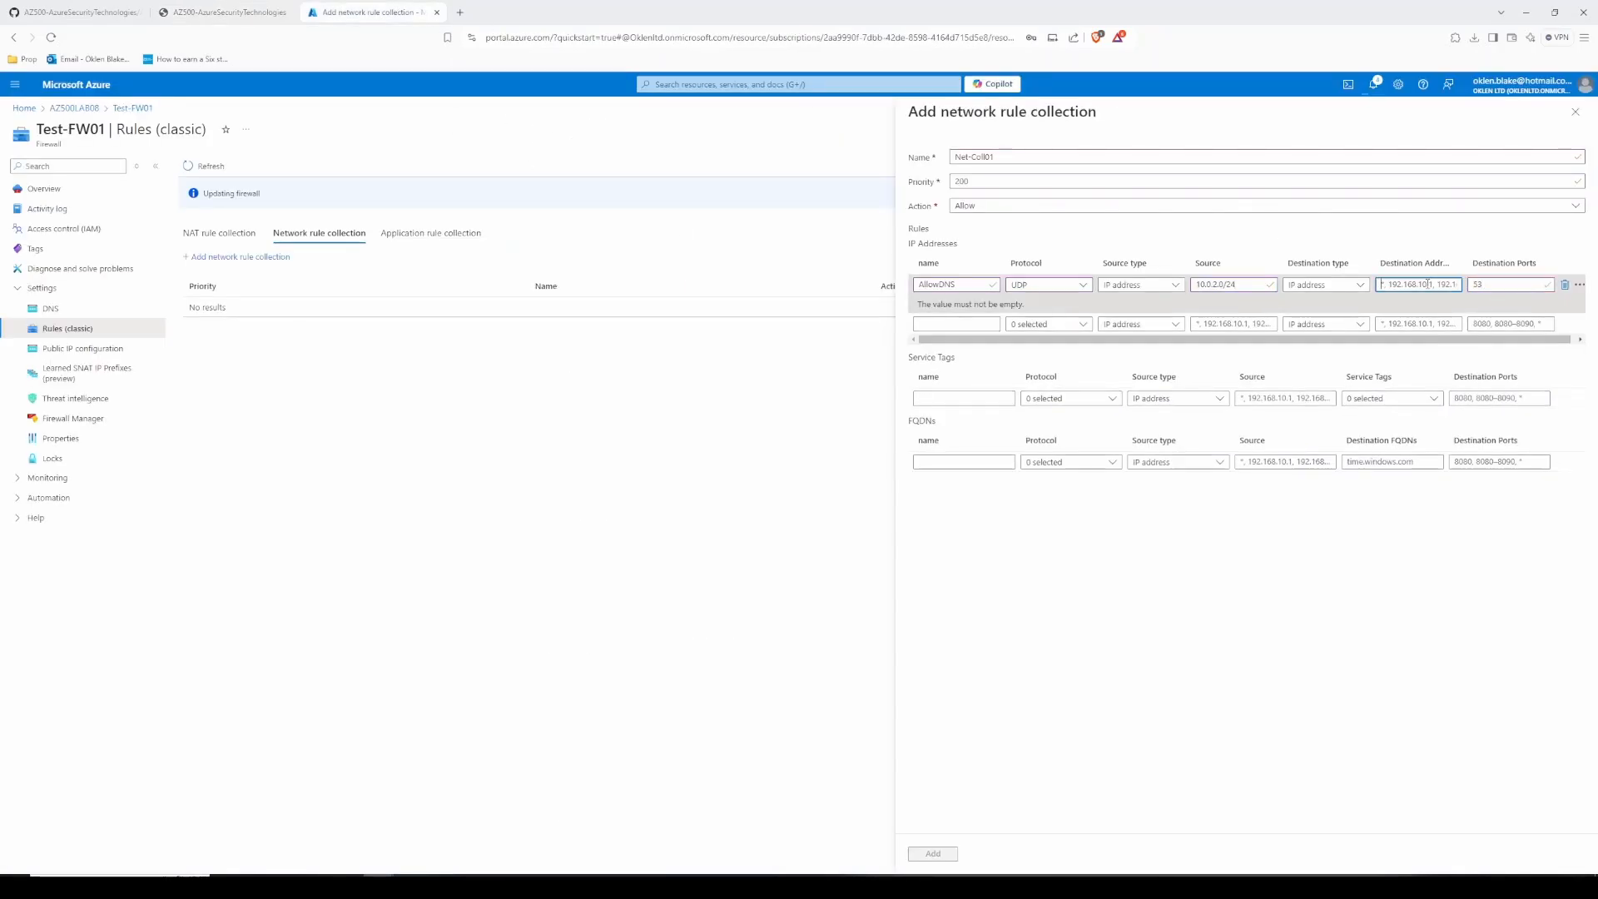
key(ctrl+v)
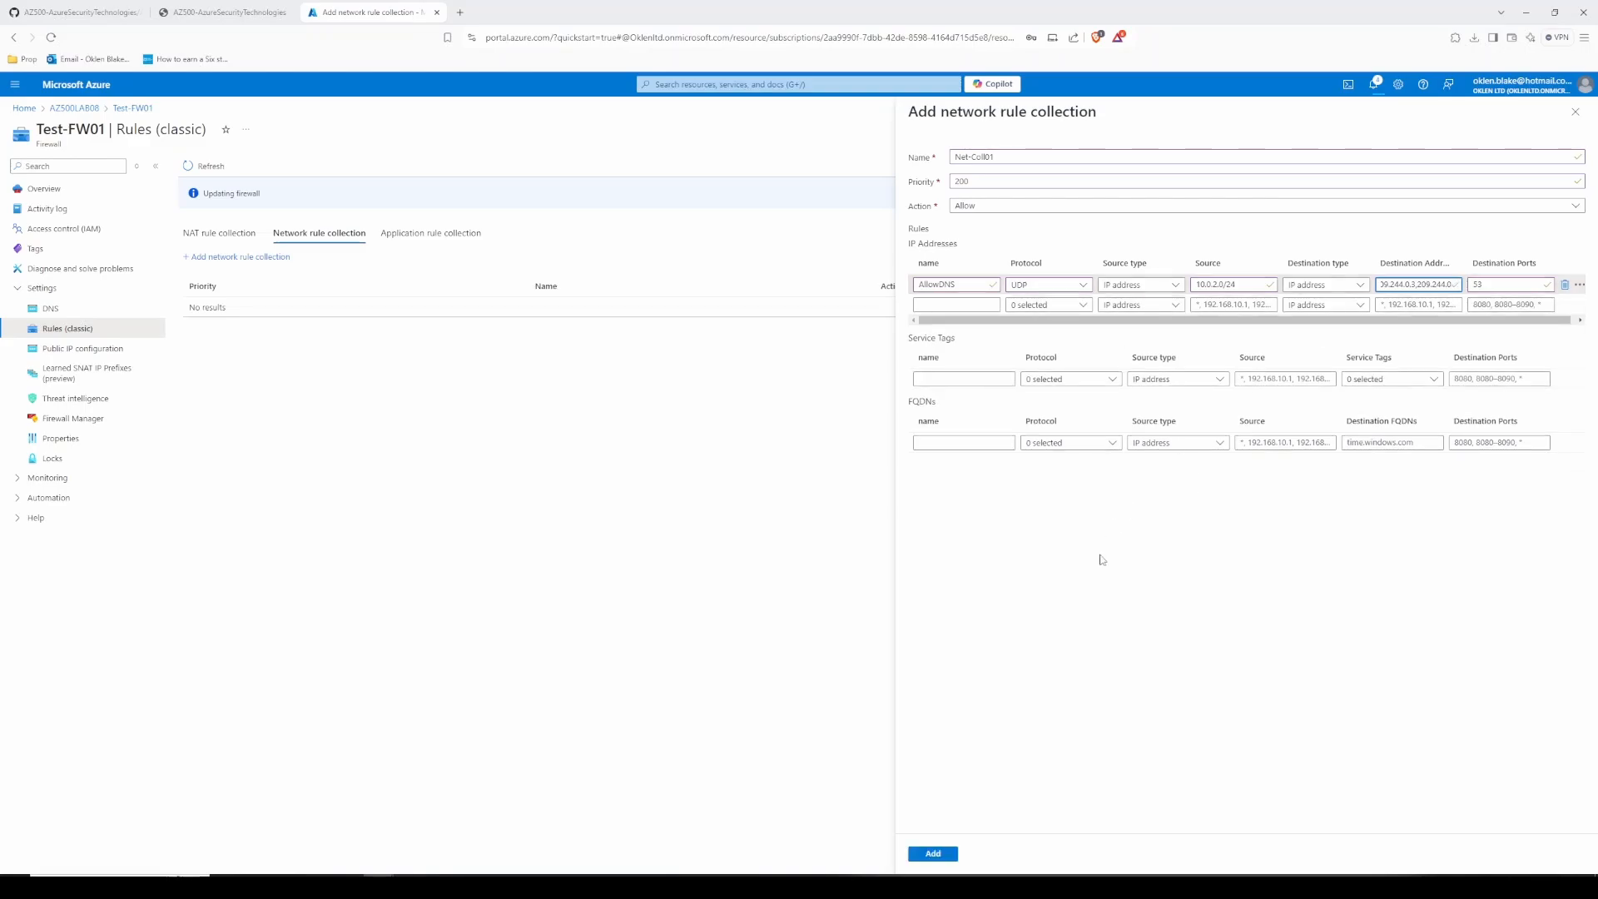
click(1059, 565)
click(933, 855)
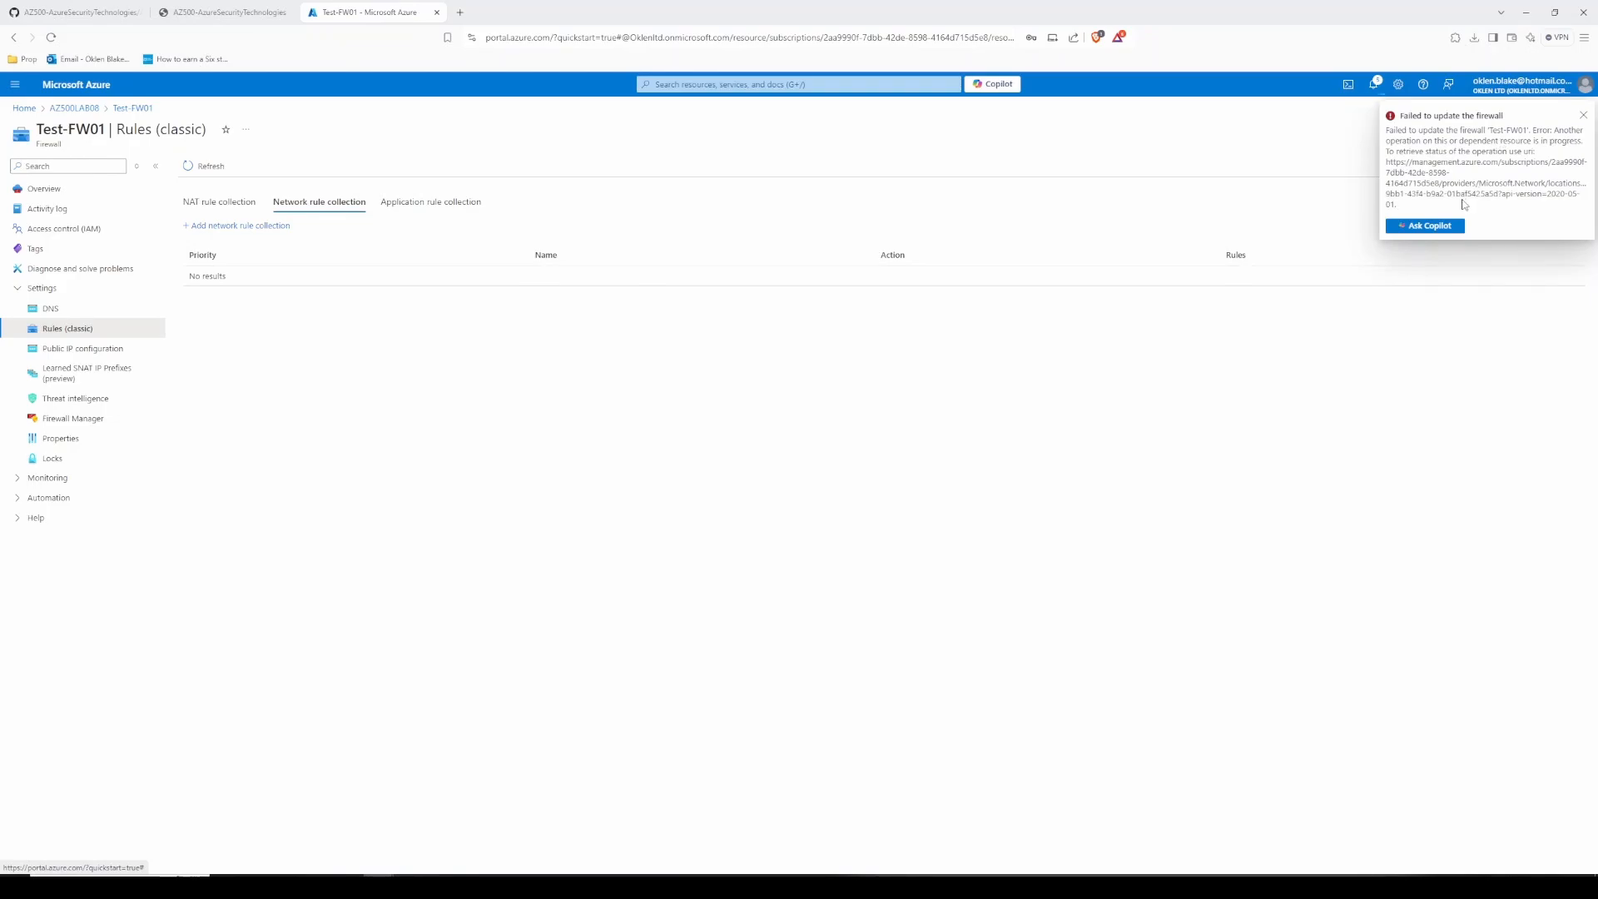
Step: Review the firewall update notifications and refresh Test-FW01's application rule collections to check App-Coll01
click(1541, 198)
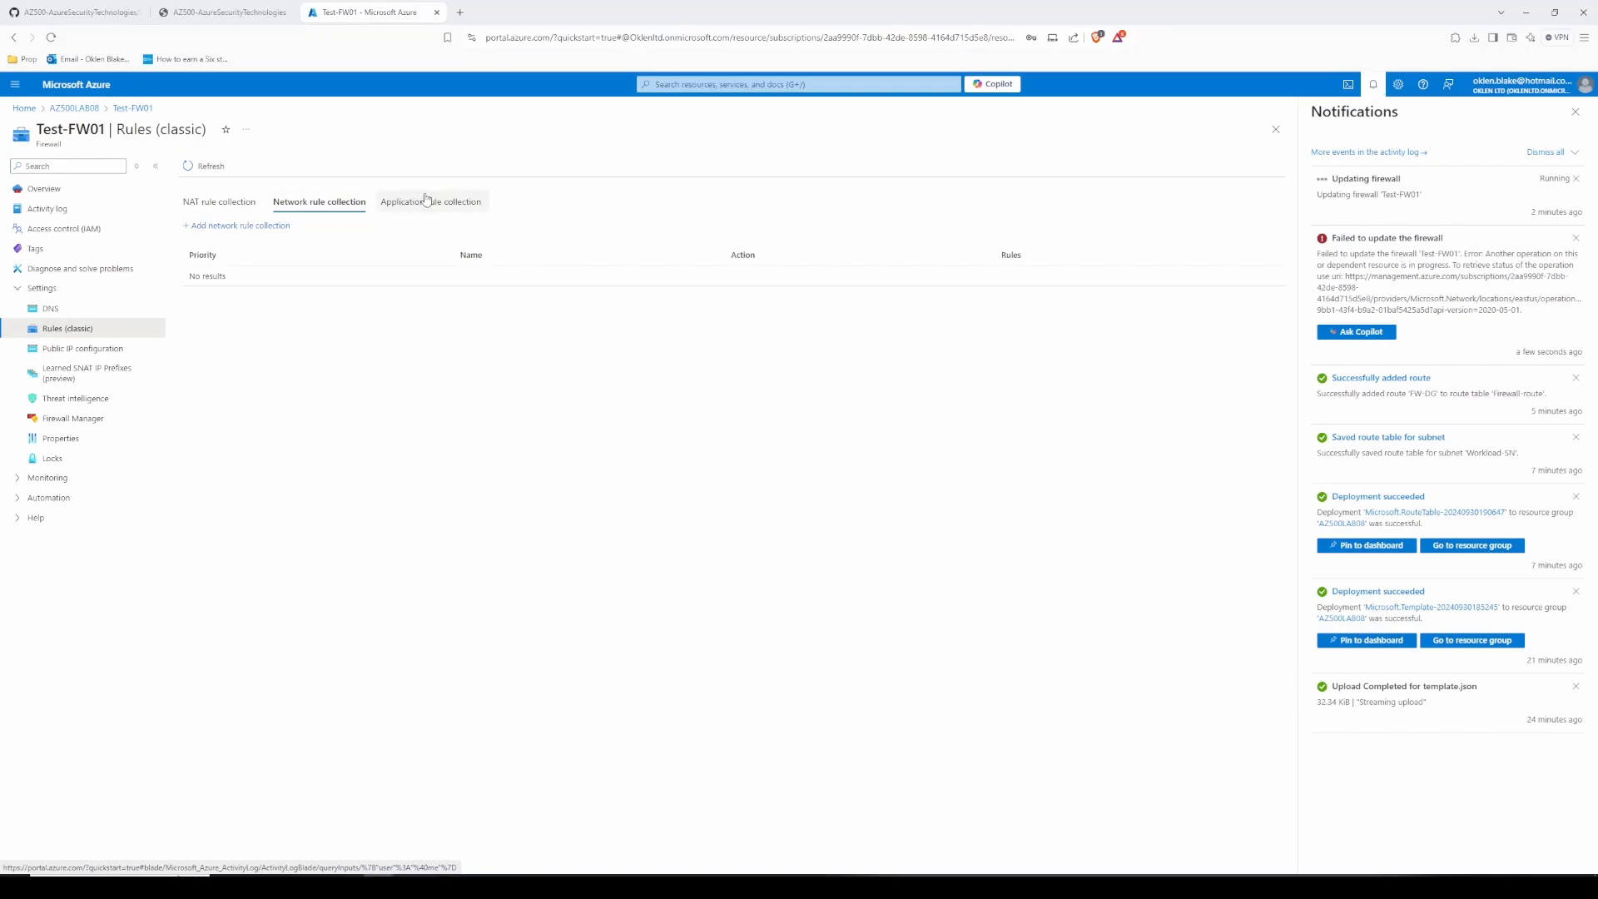
click(1576, 111)
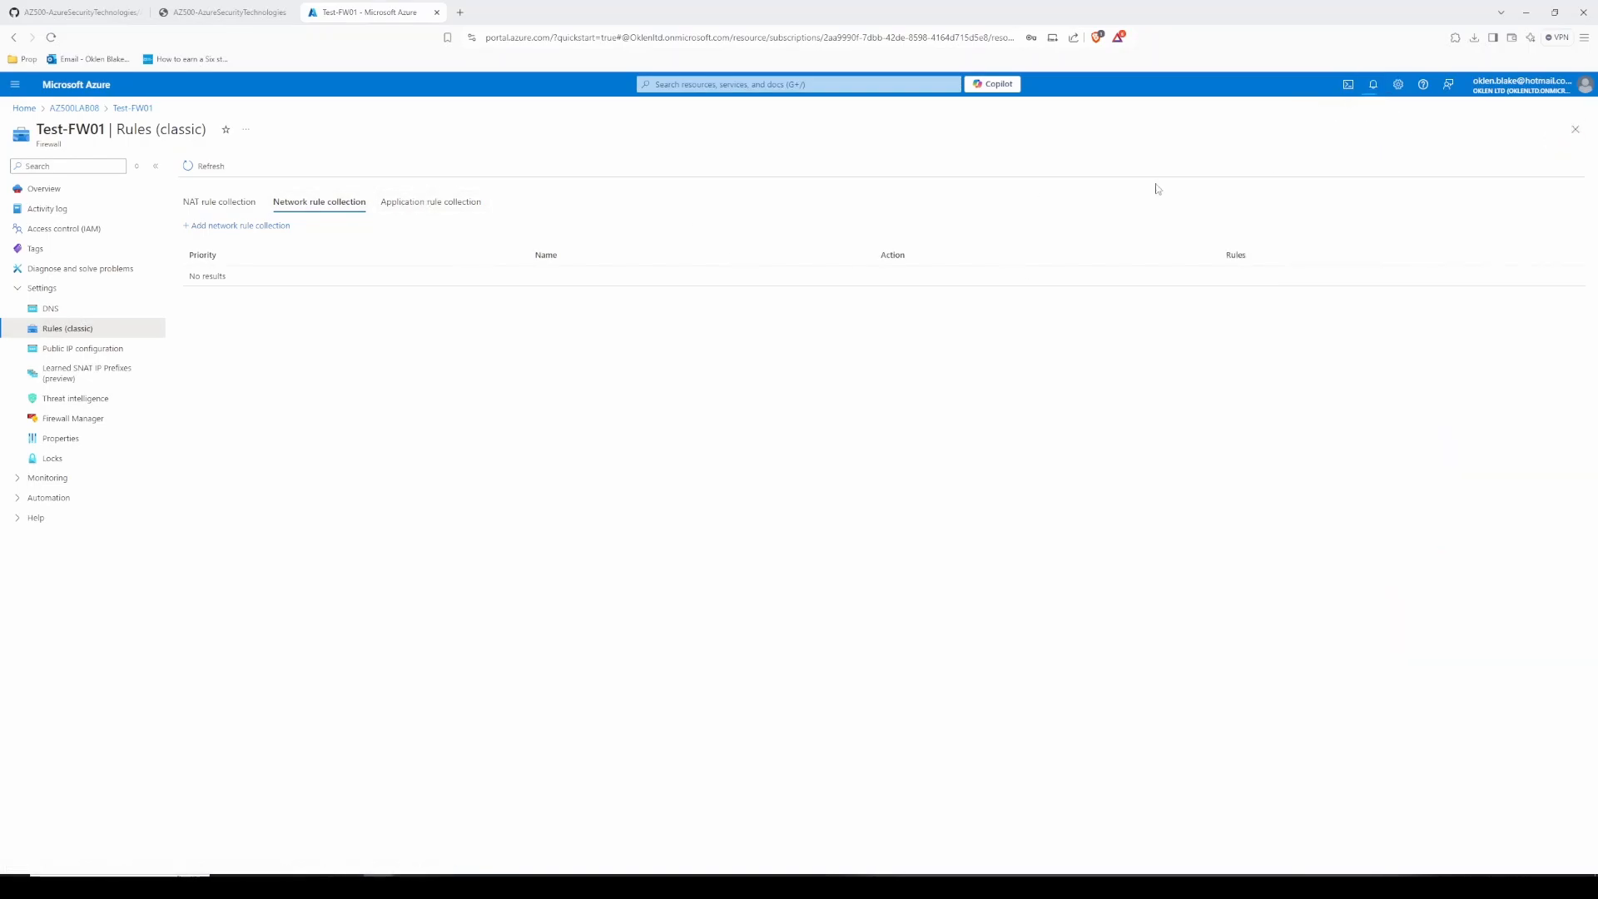
click(416, 203)
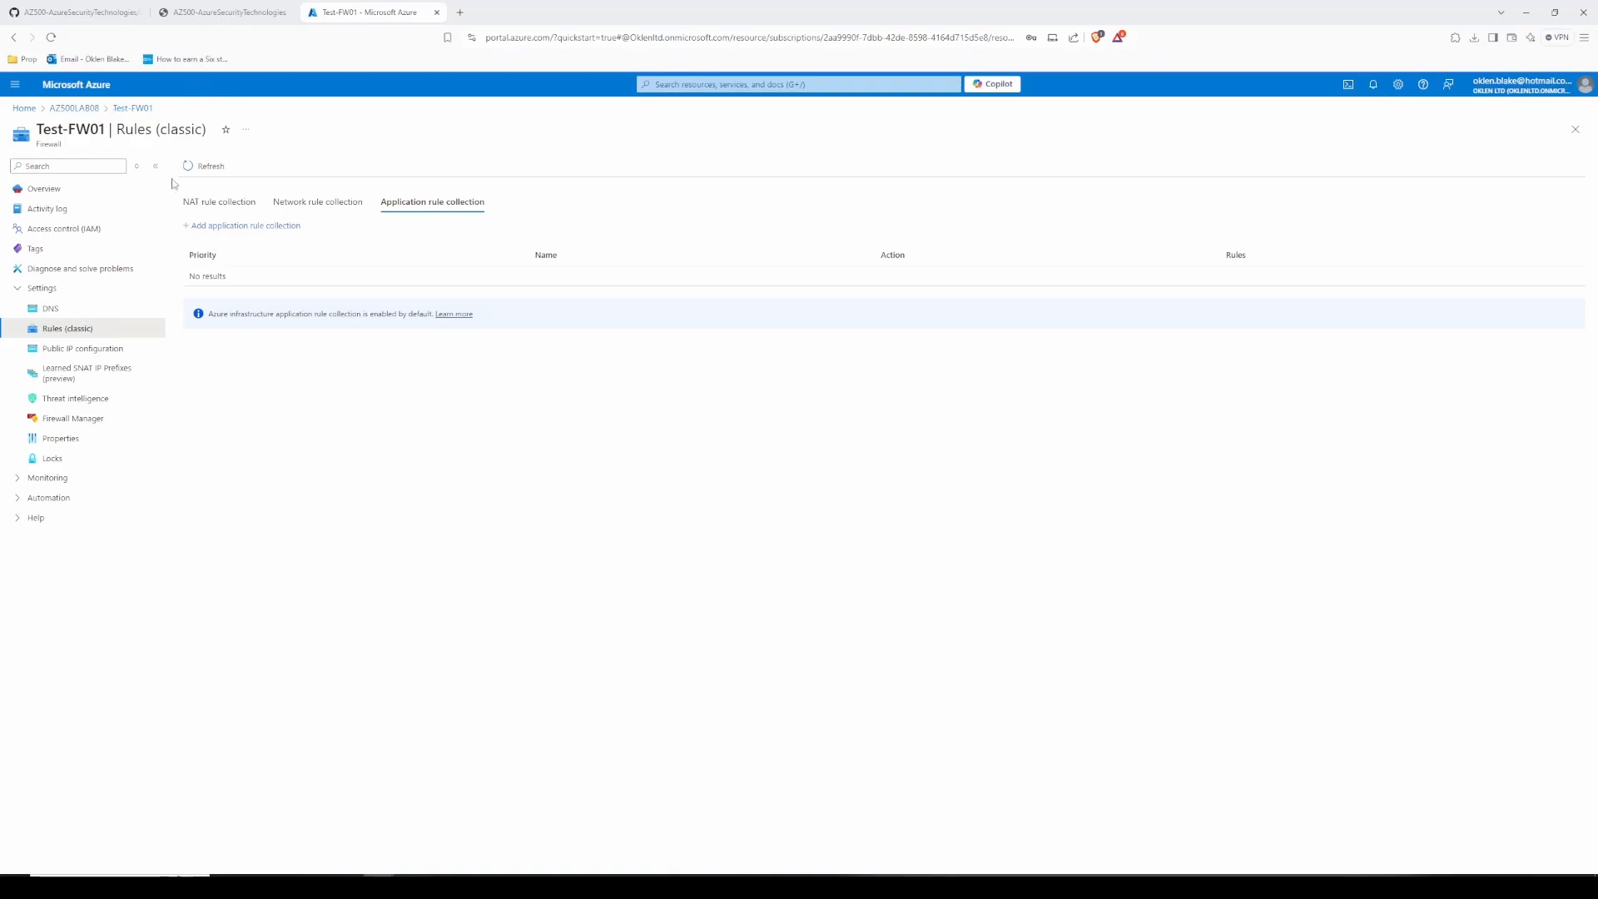
click(209, 167)
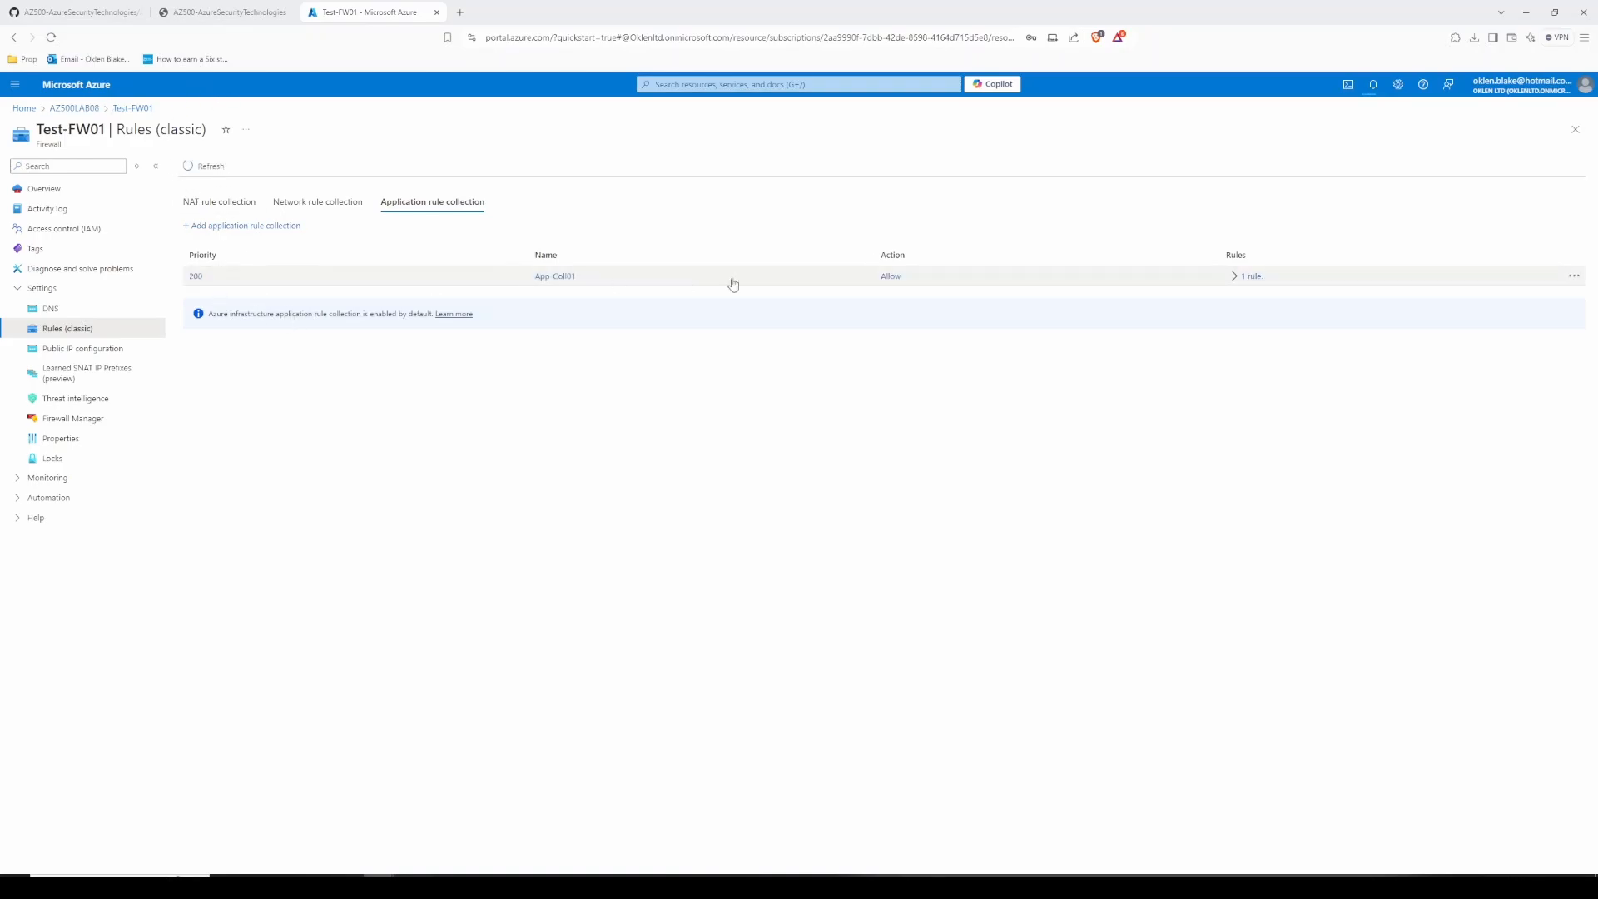
Step: Reopen the new network rule collection form and submit Net-Coll01 with its AllowDNS rule again
click(318, 202)
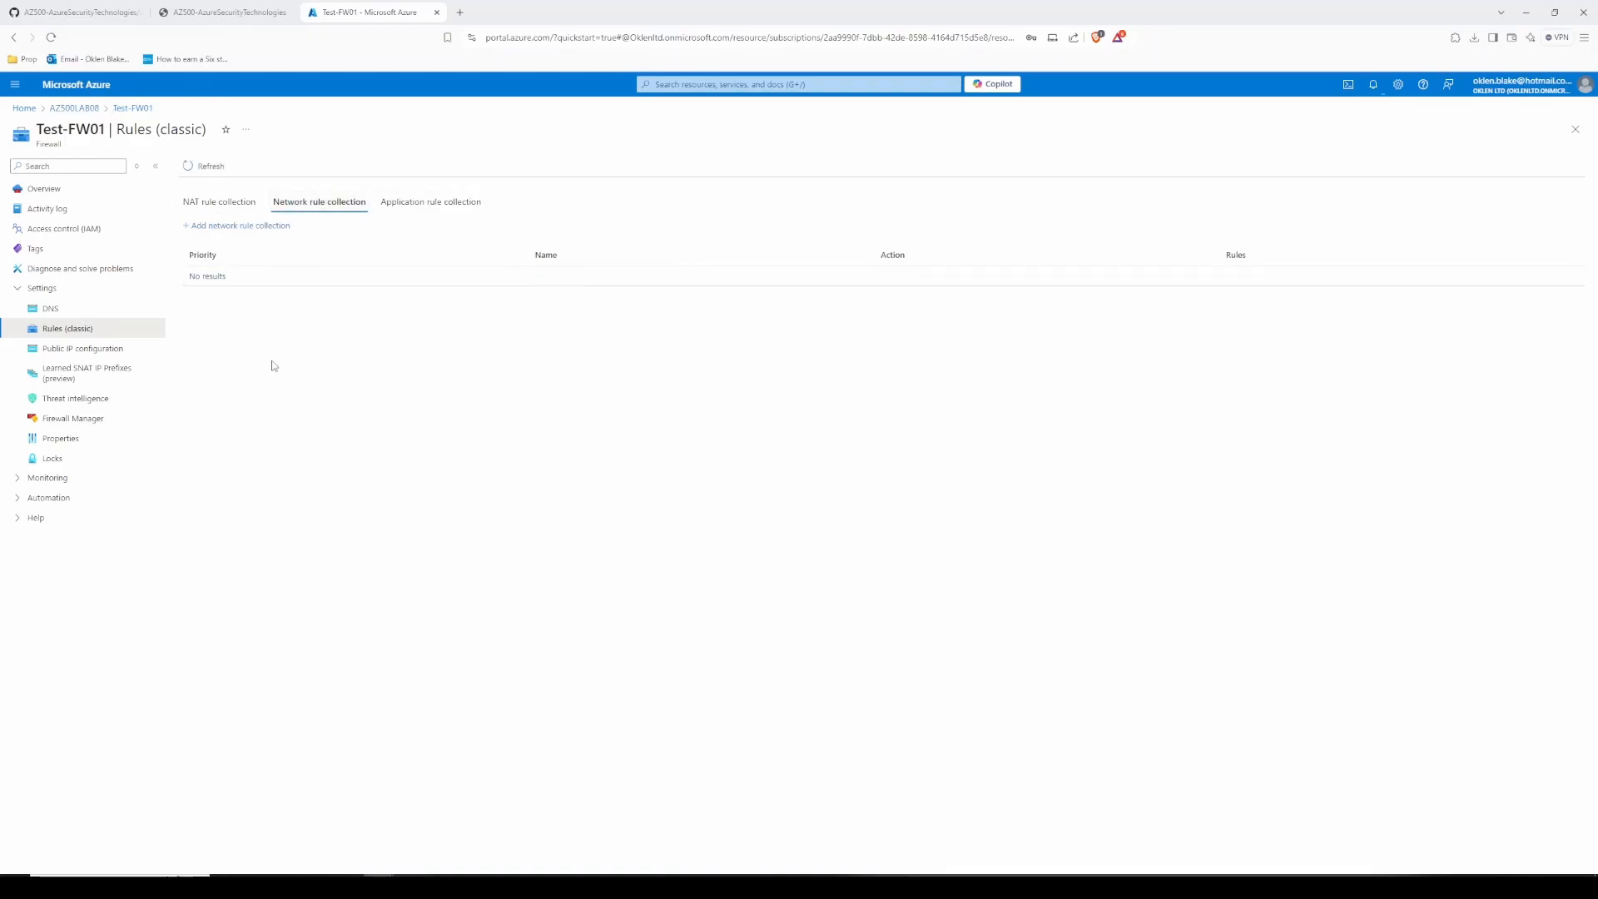
click(228, 226)
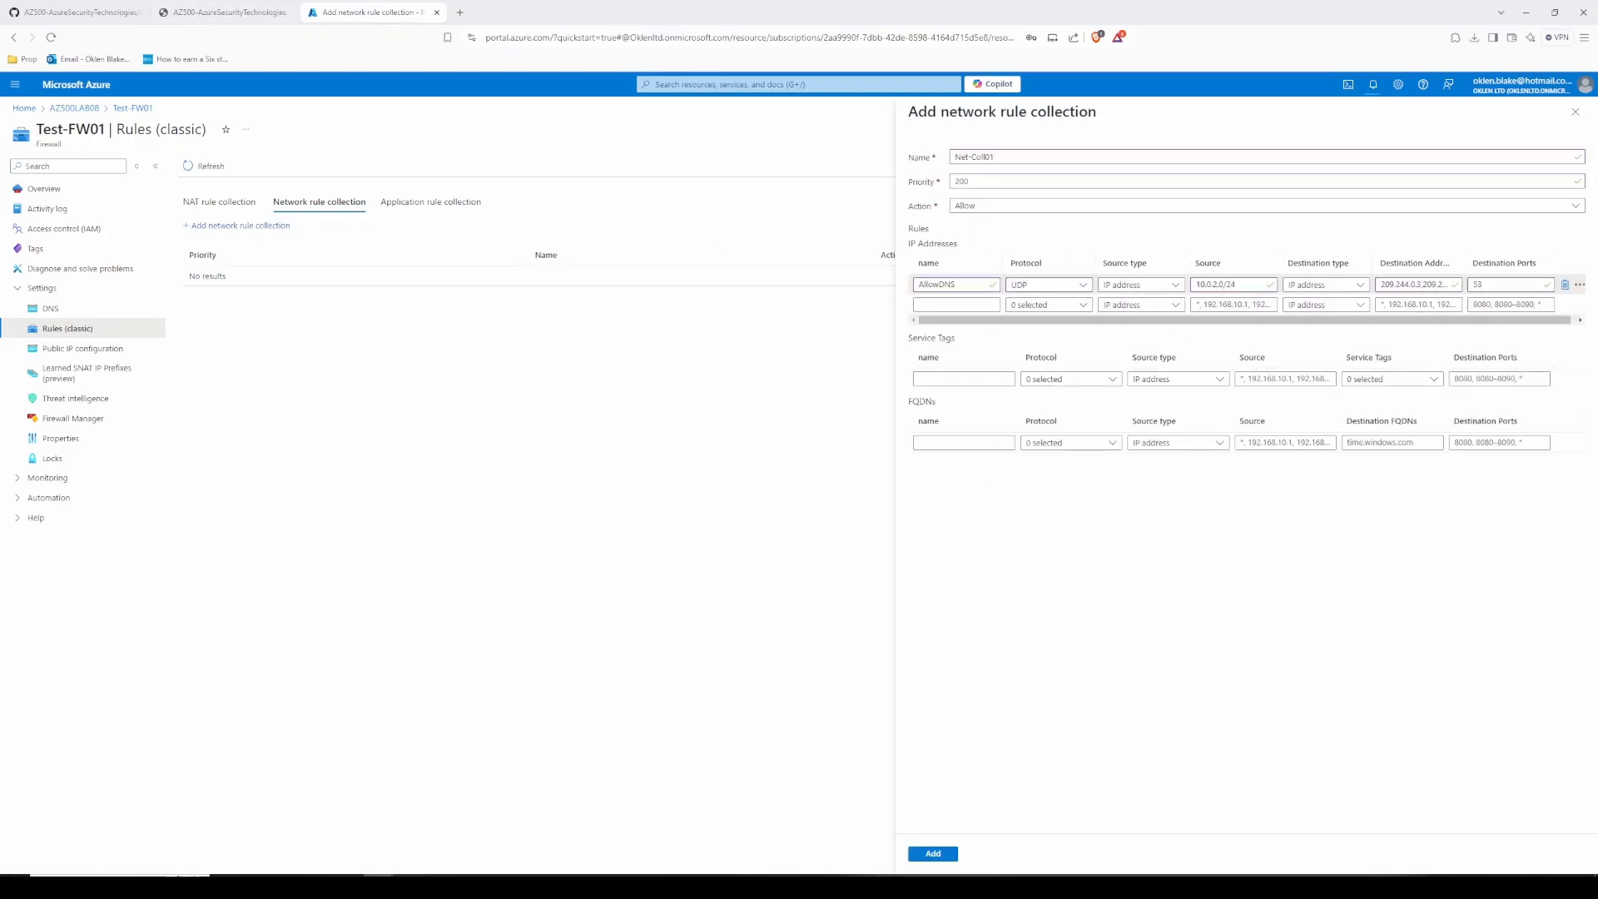
click(933, 854)
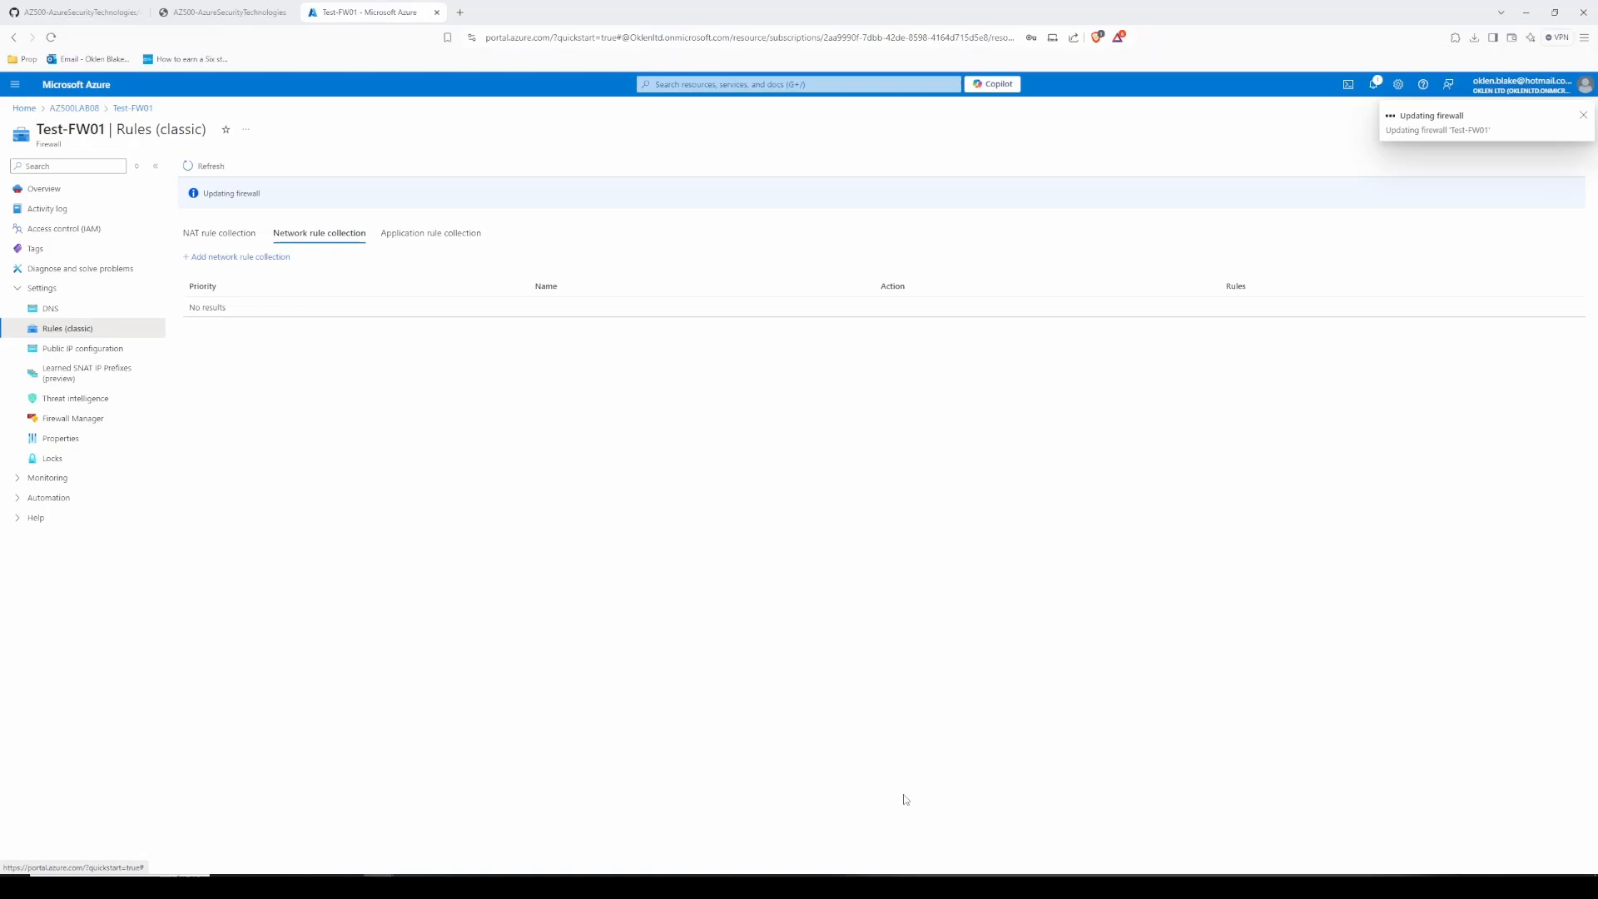
Step: Read Task 6 of the lab manual and open the Srv-Work virtual machine from the AZ500LAB08 resource group
click(280, 5)
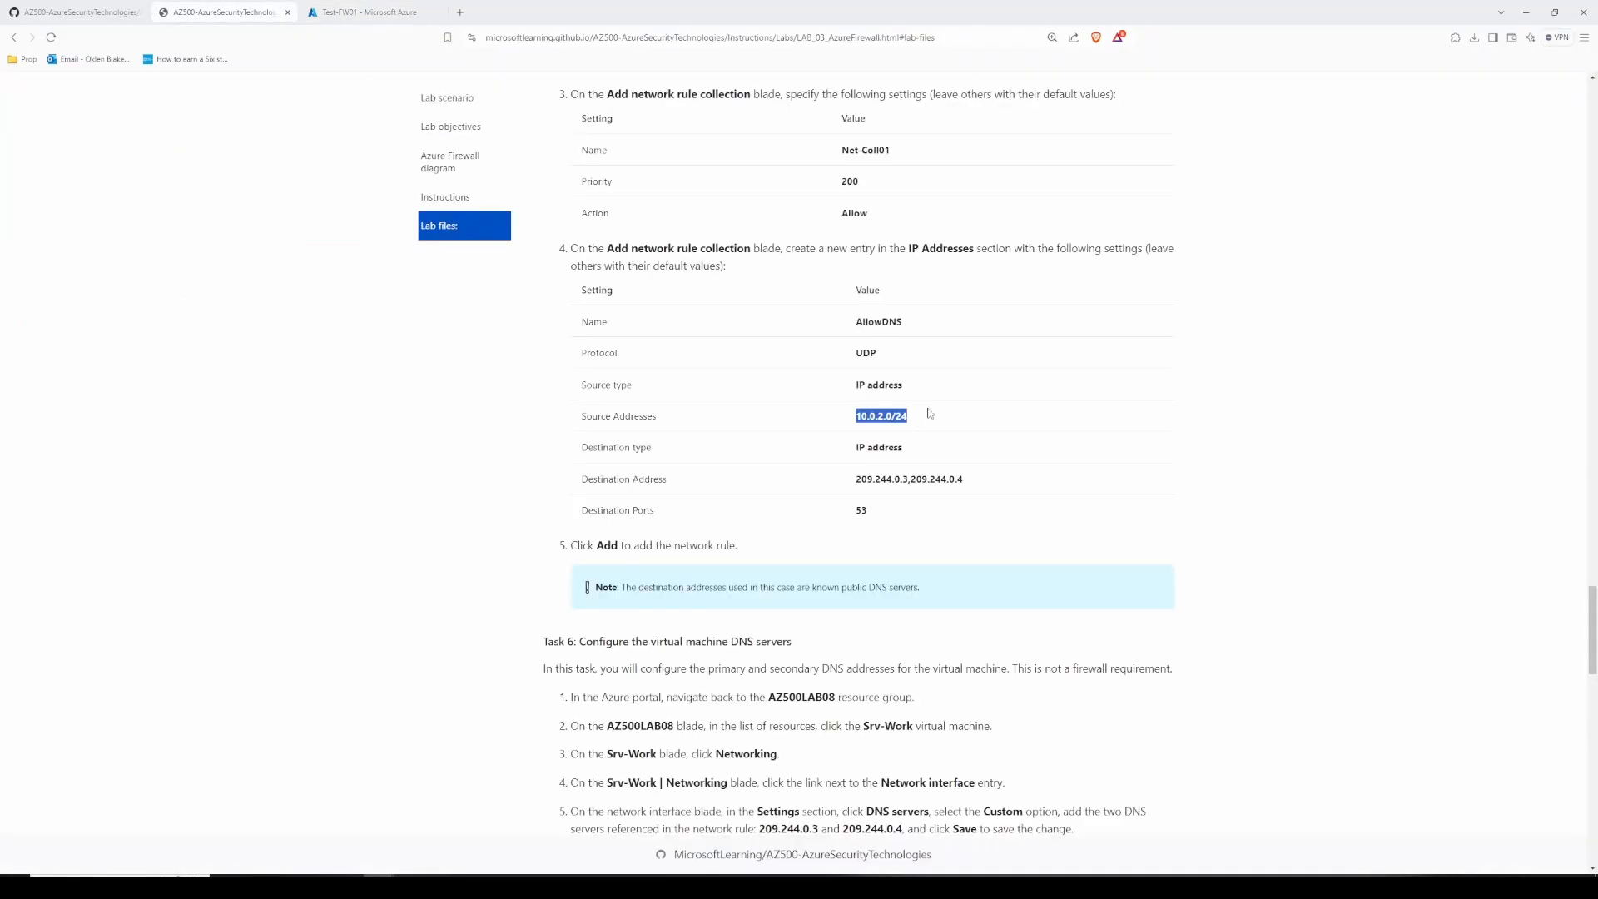
click(449, 505)
scroll(468, 412, down, 3)
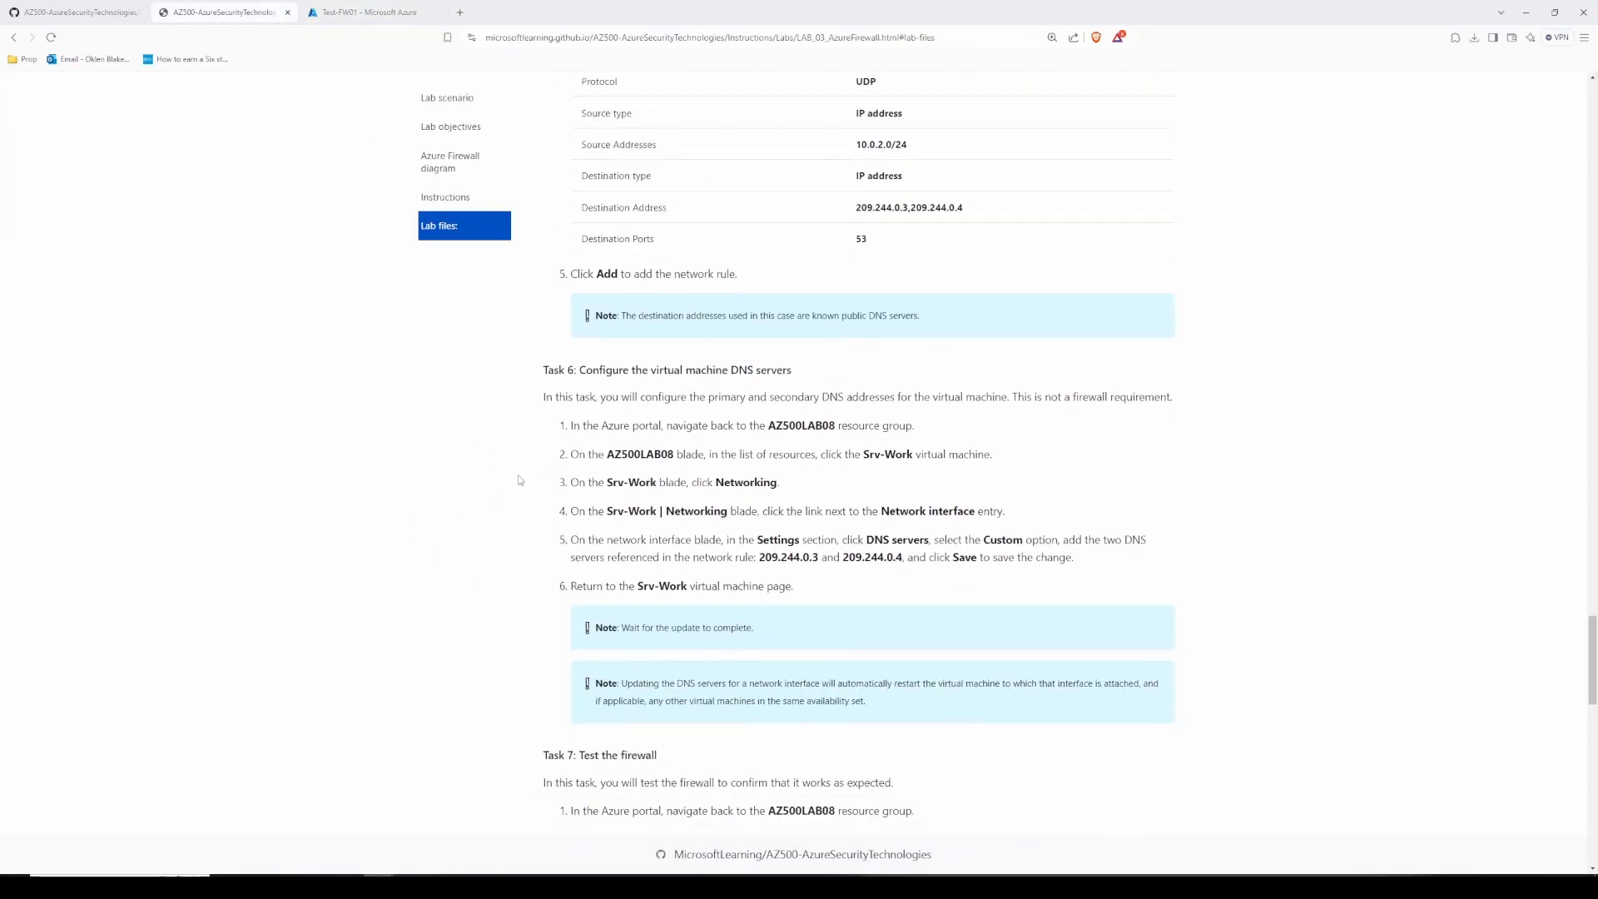
scroll(519, 481, down, 3)
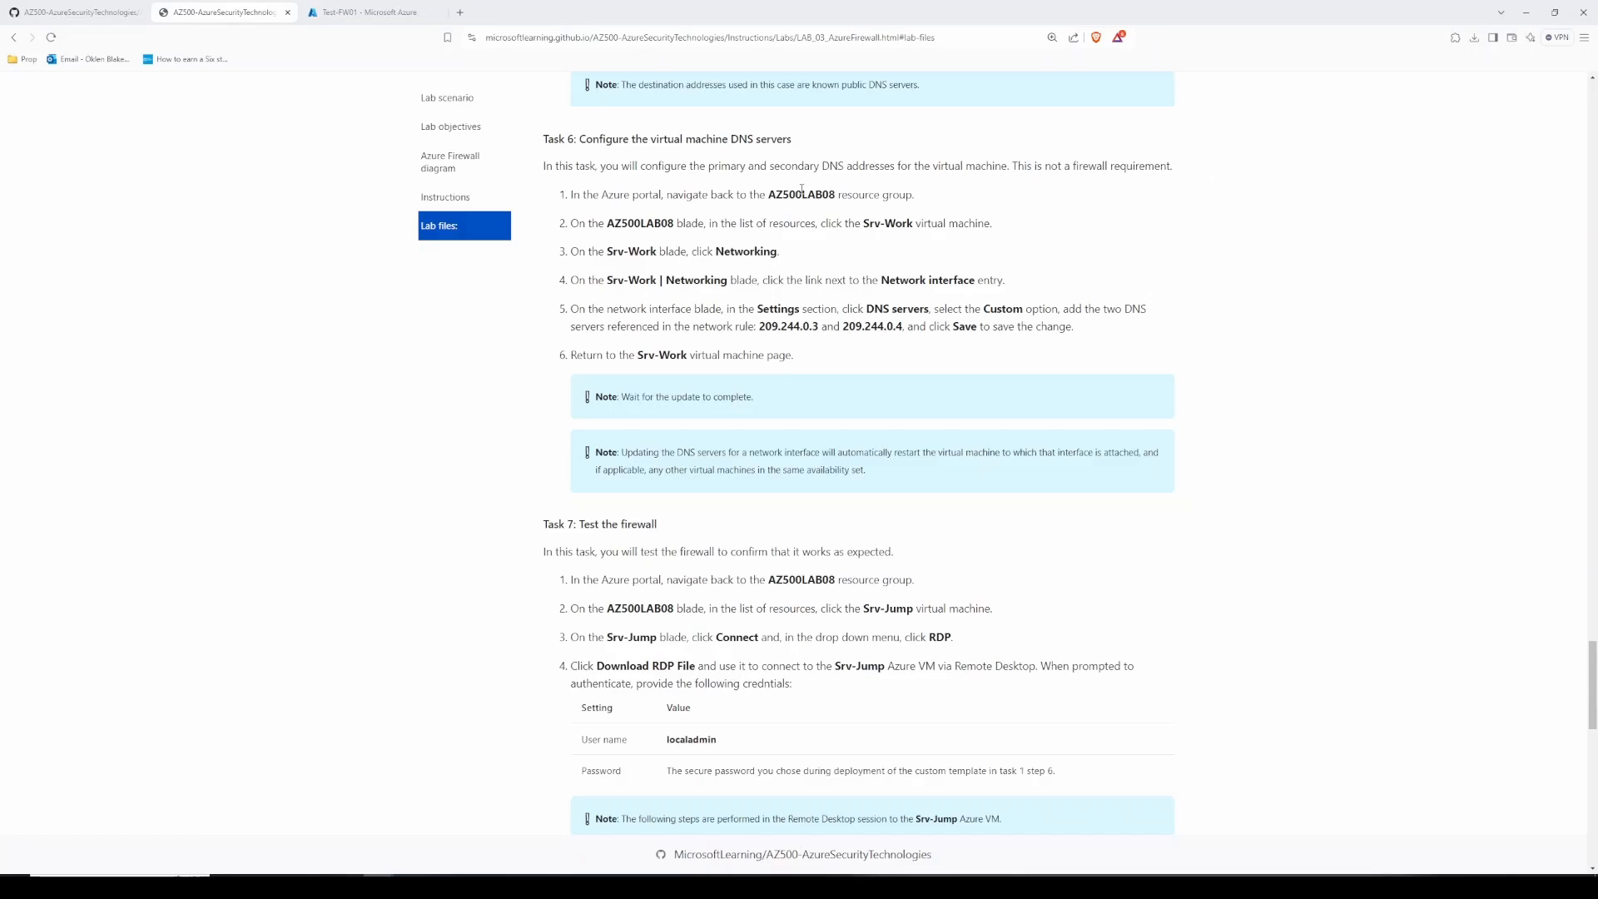
click(366, 12)
click(20, 104)
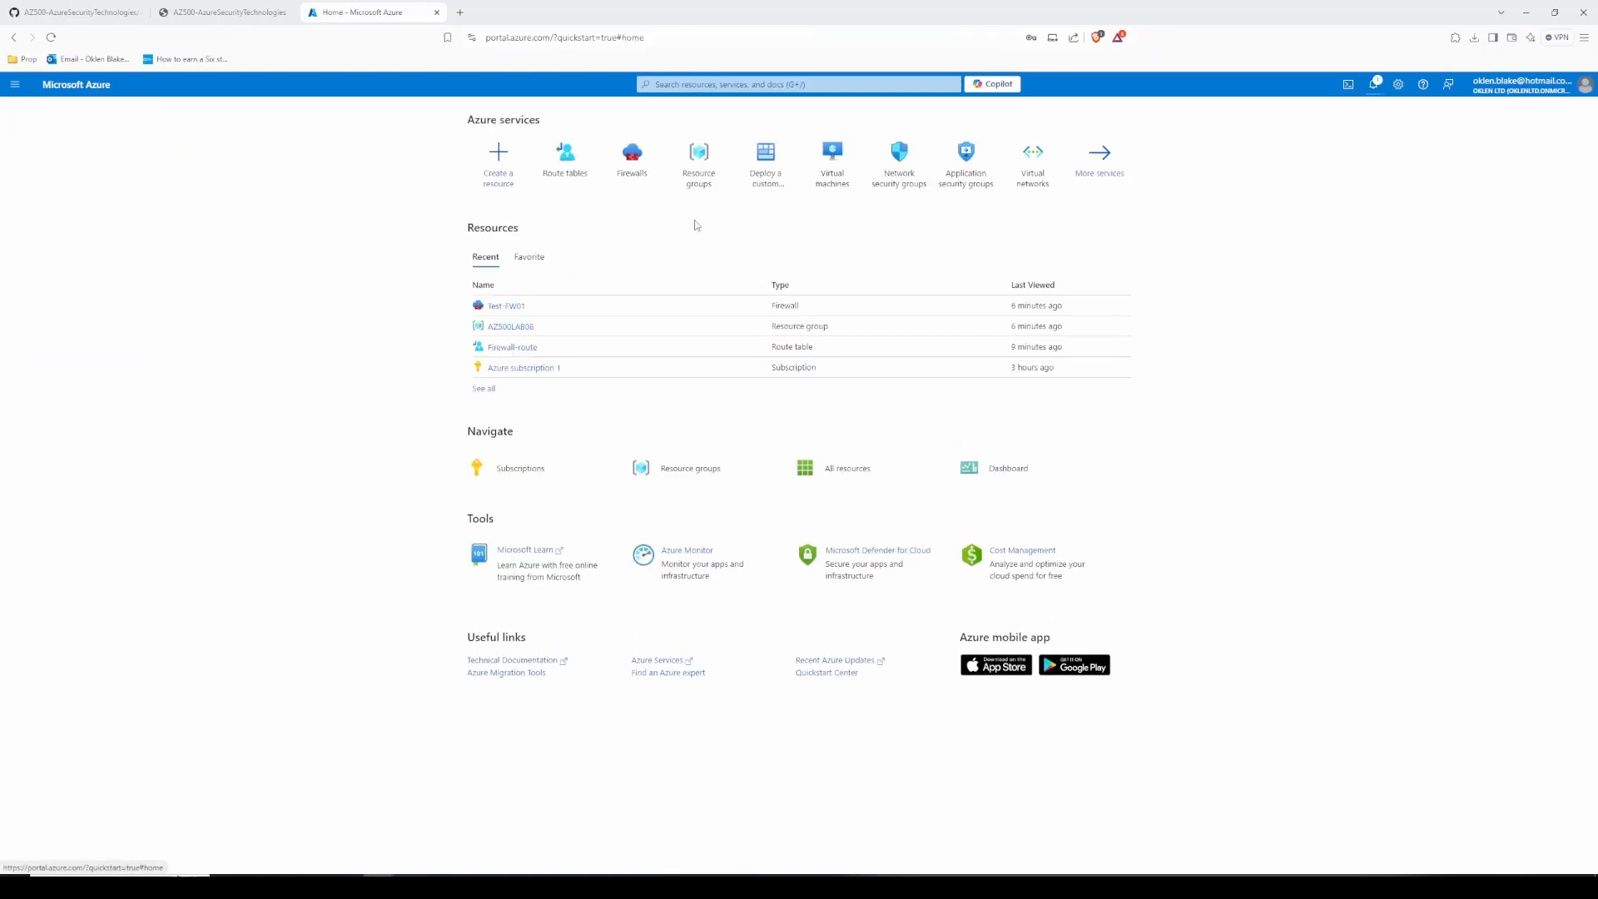
click(510, 327)
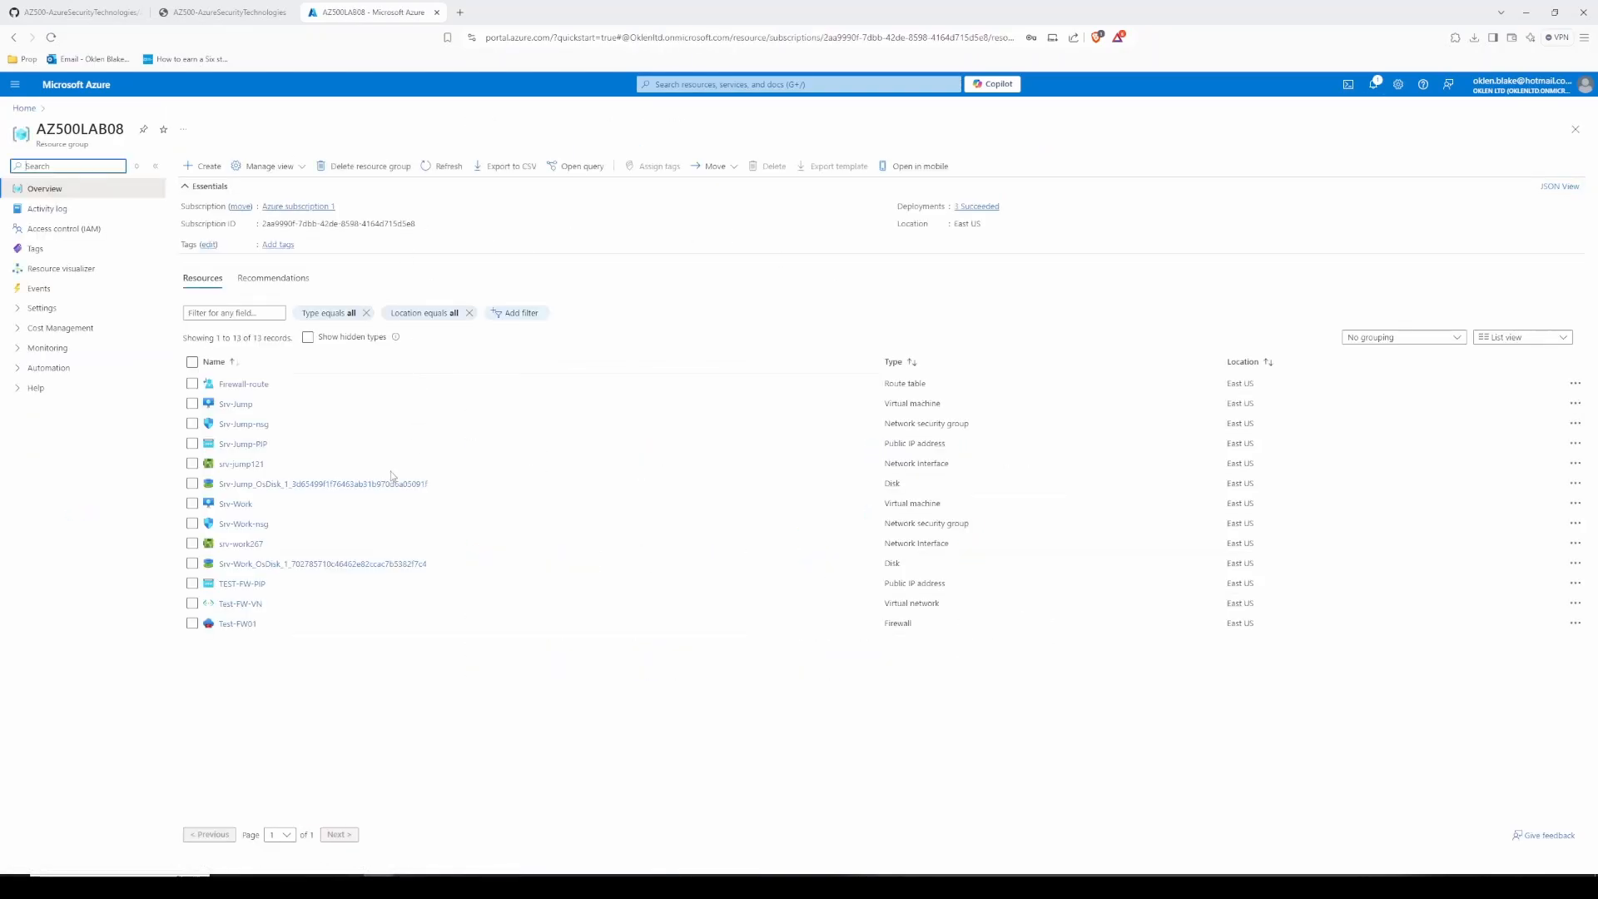
click(235, 504)
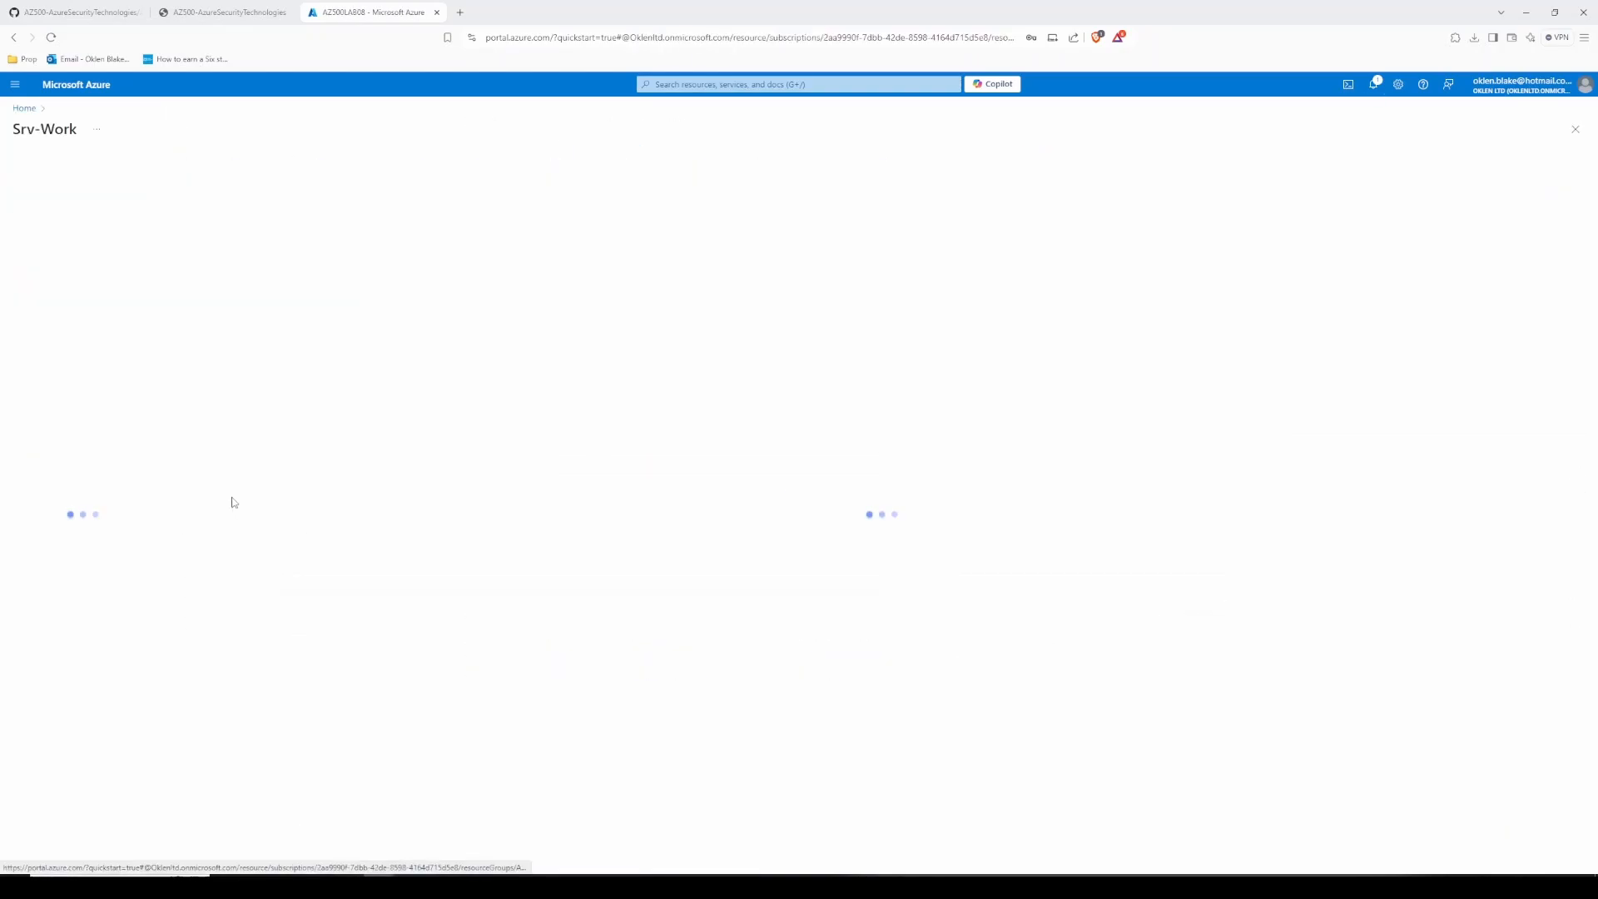
Step: Check the Task 6 networking steps and open Srv-Work's primary network interface from its network settings
click(249, 12)
scroll(693, 247, down, 1)
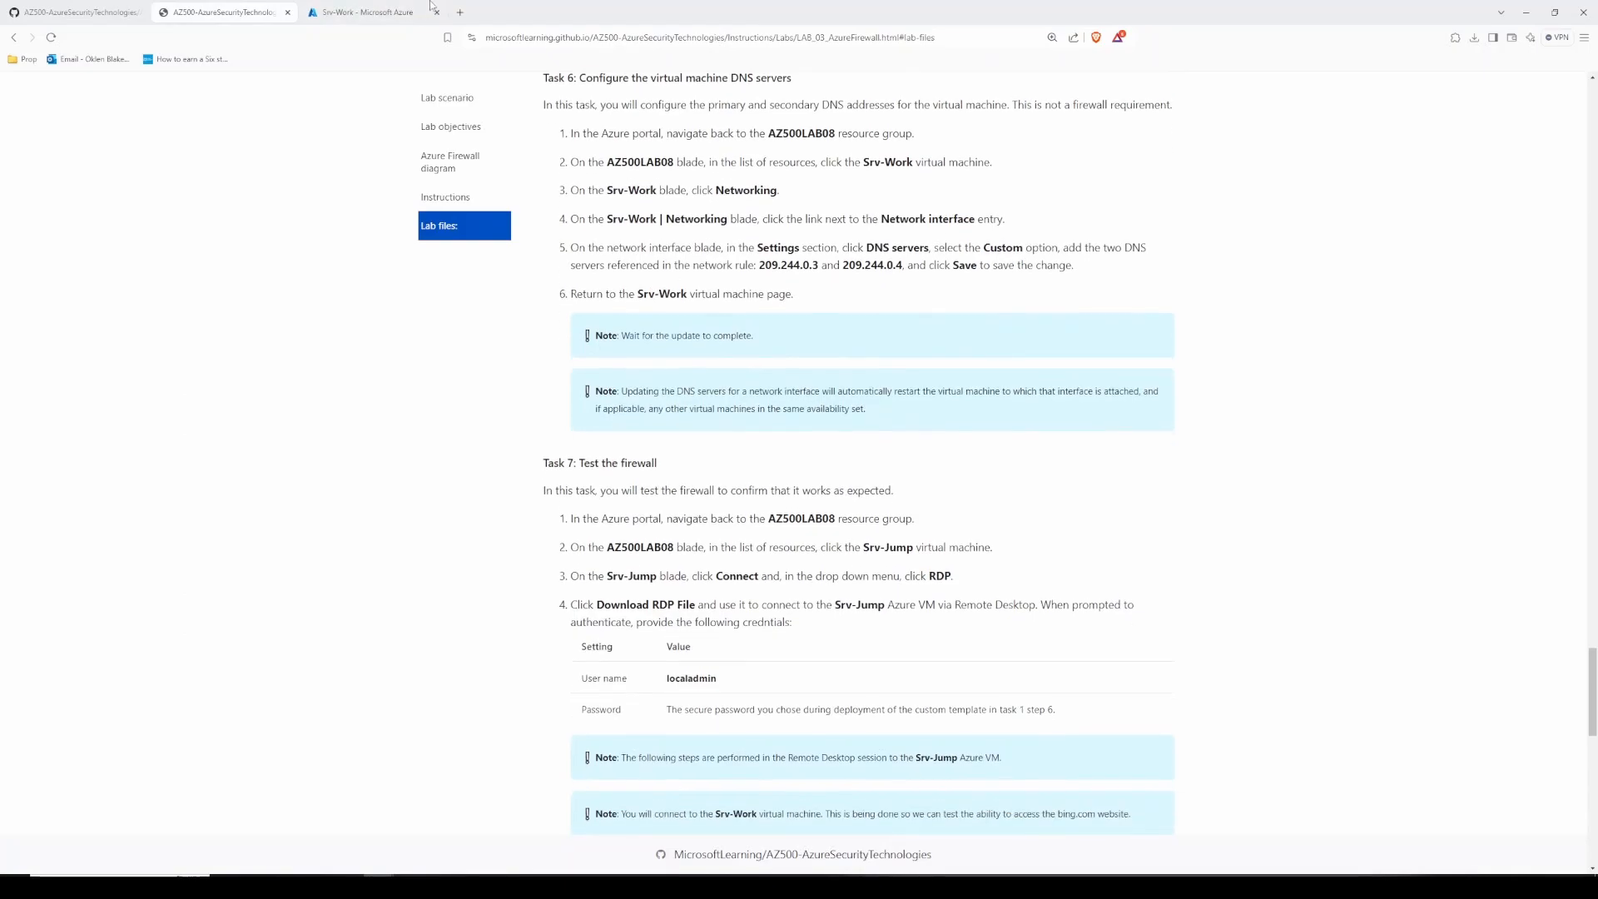
click(395, 7)
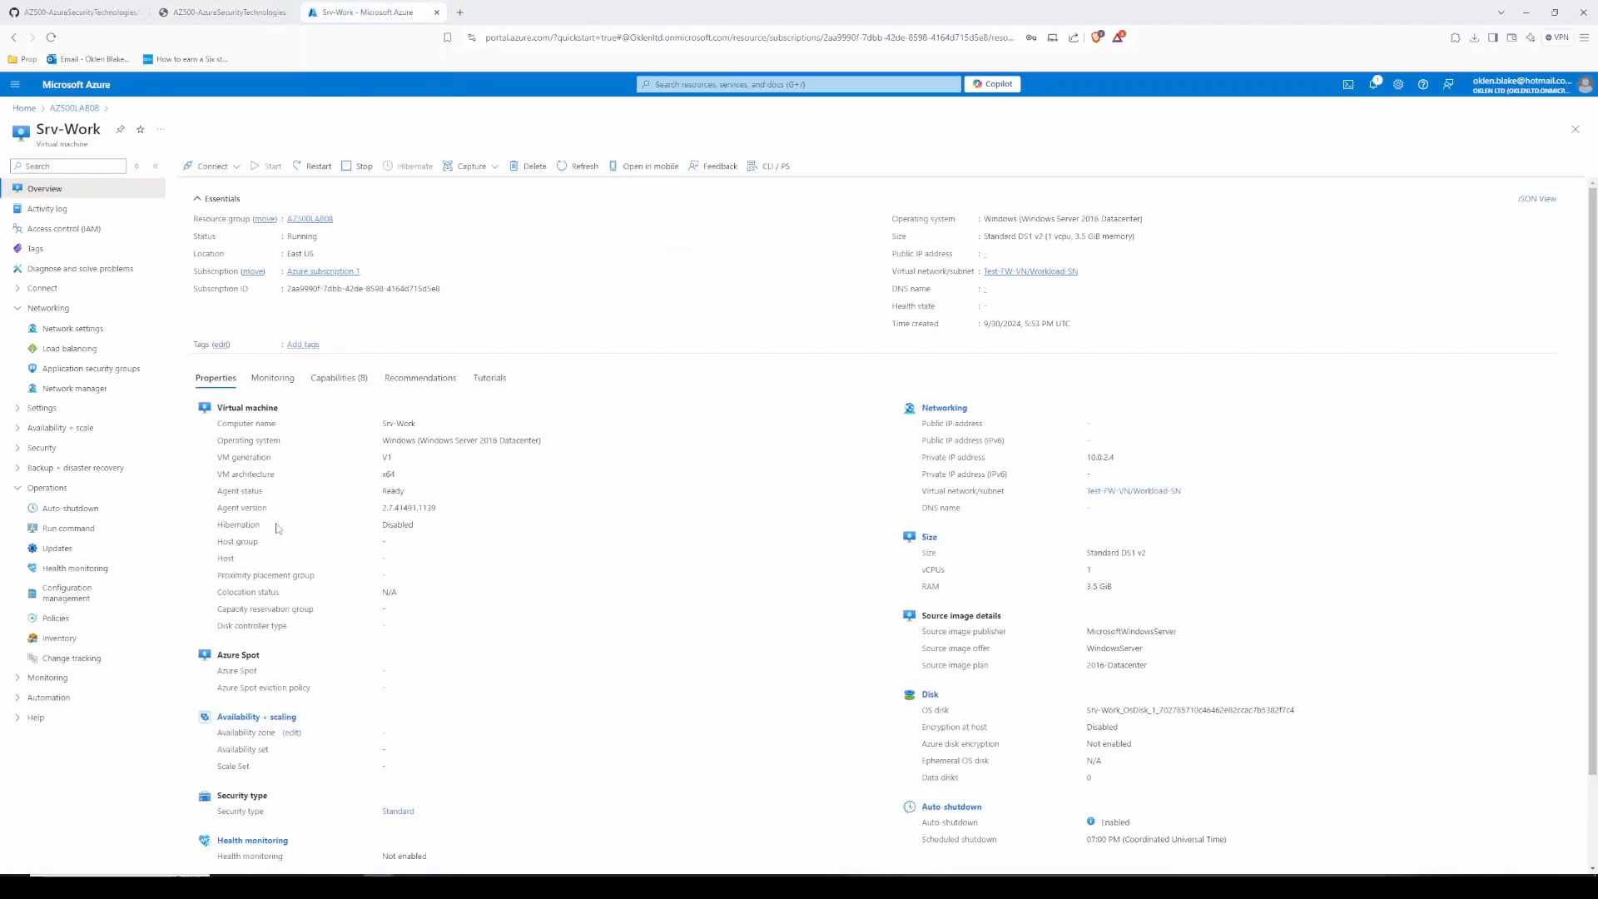
click(73, 329)
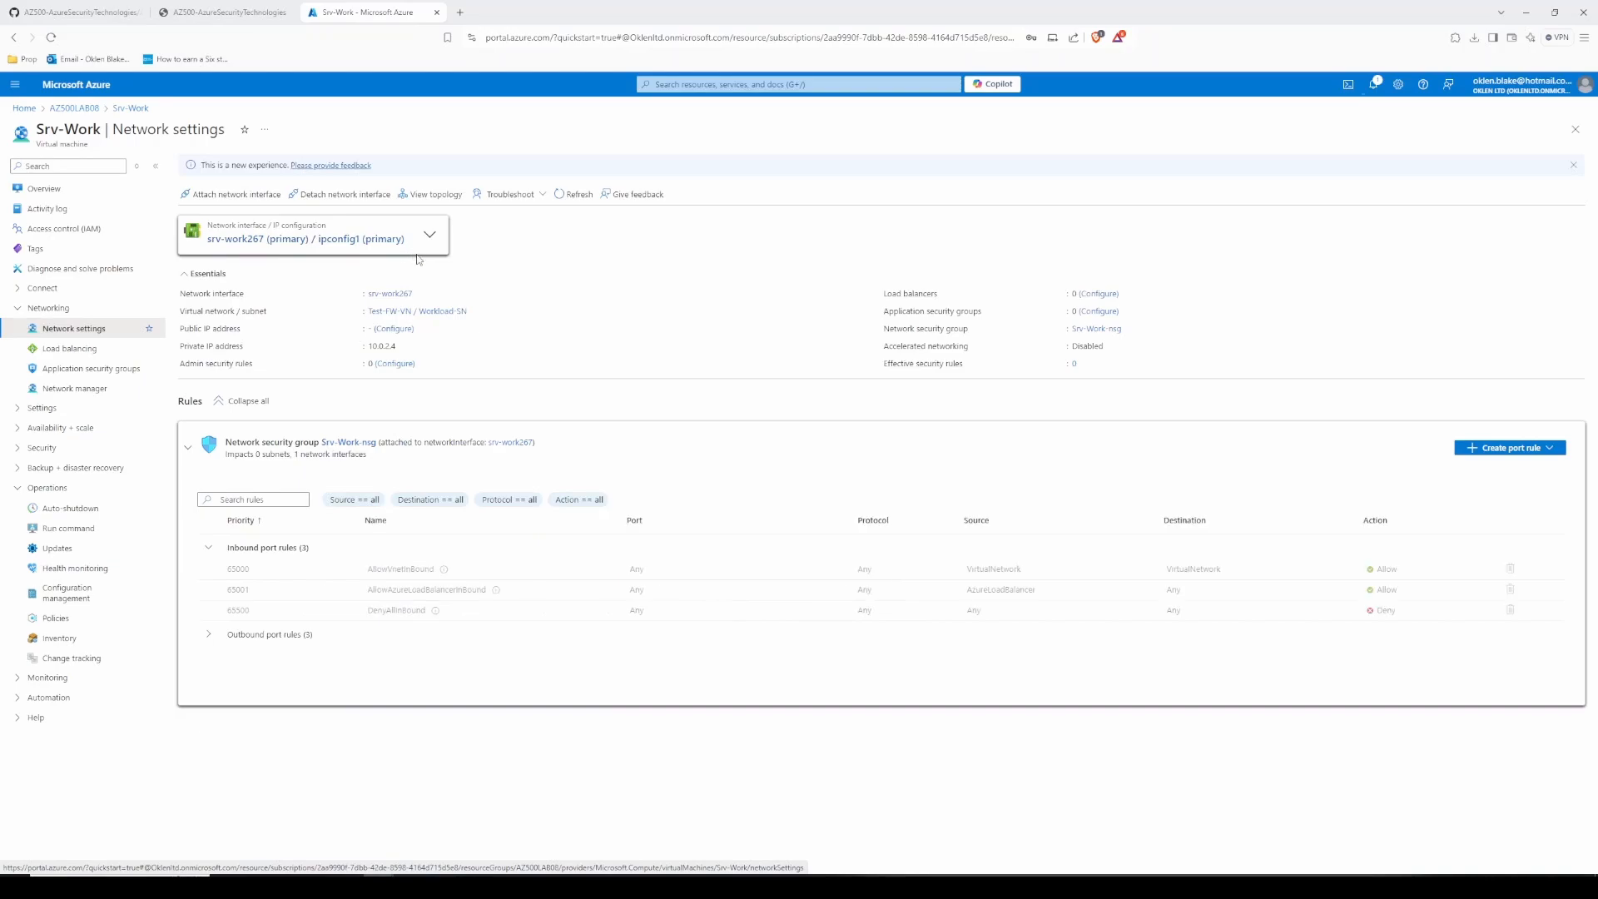
click(344, 245)
click(344, 241)
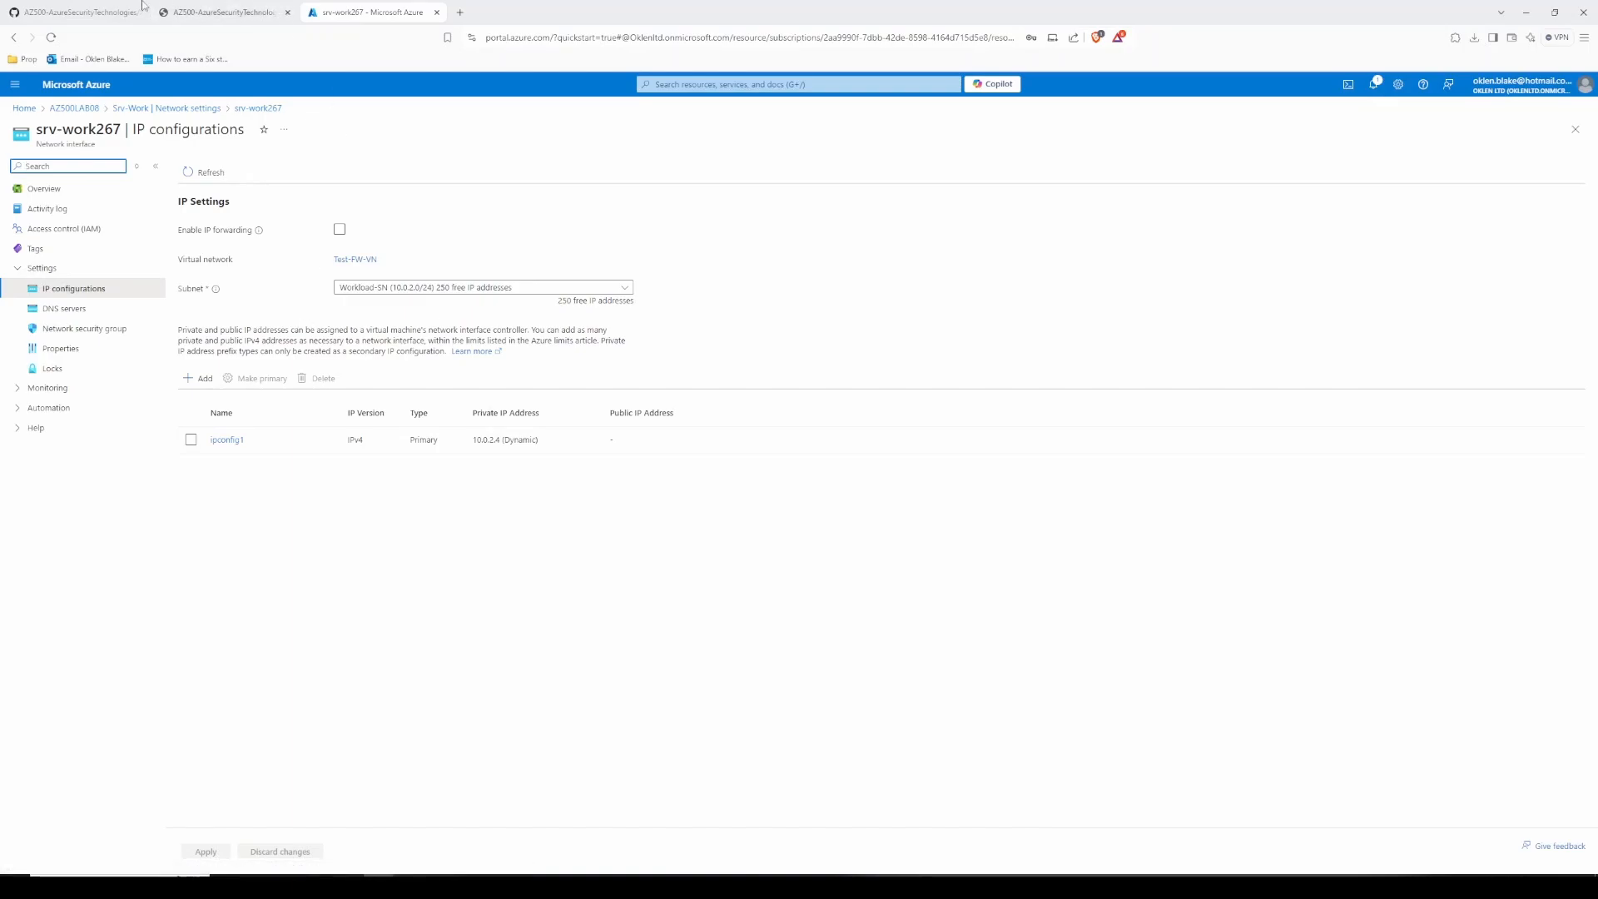
Step: Check Task 6 step 5 in the lab manual and open the DNS server settings of Srv-Work's network interface
click(238, 6)
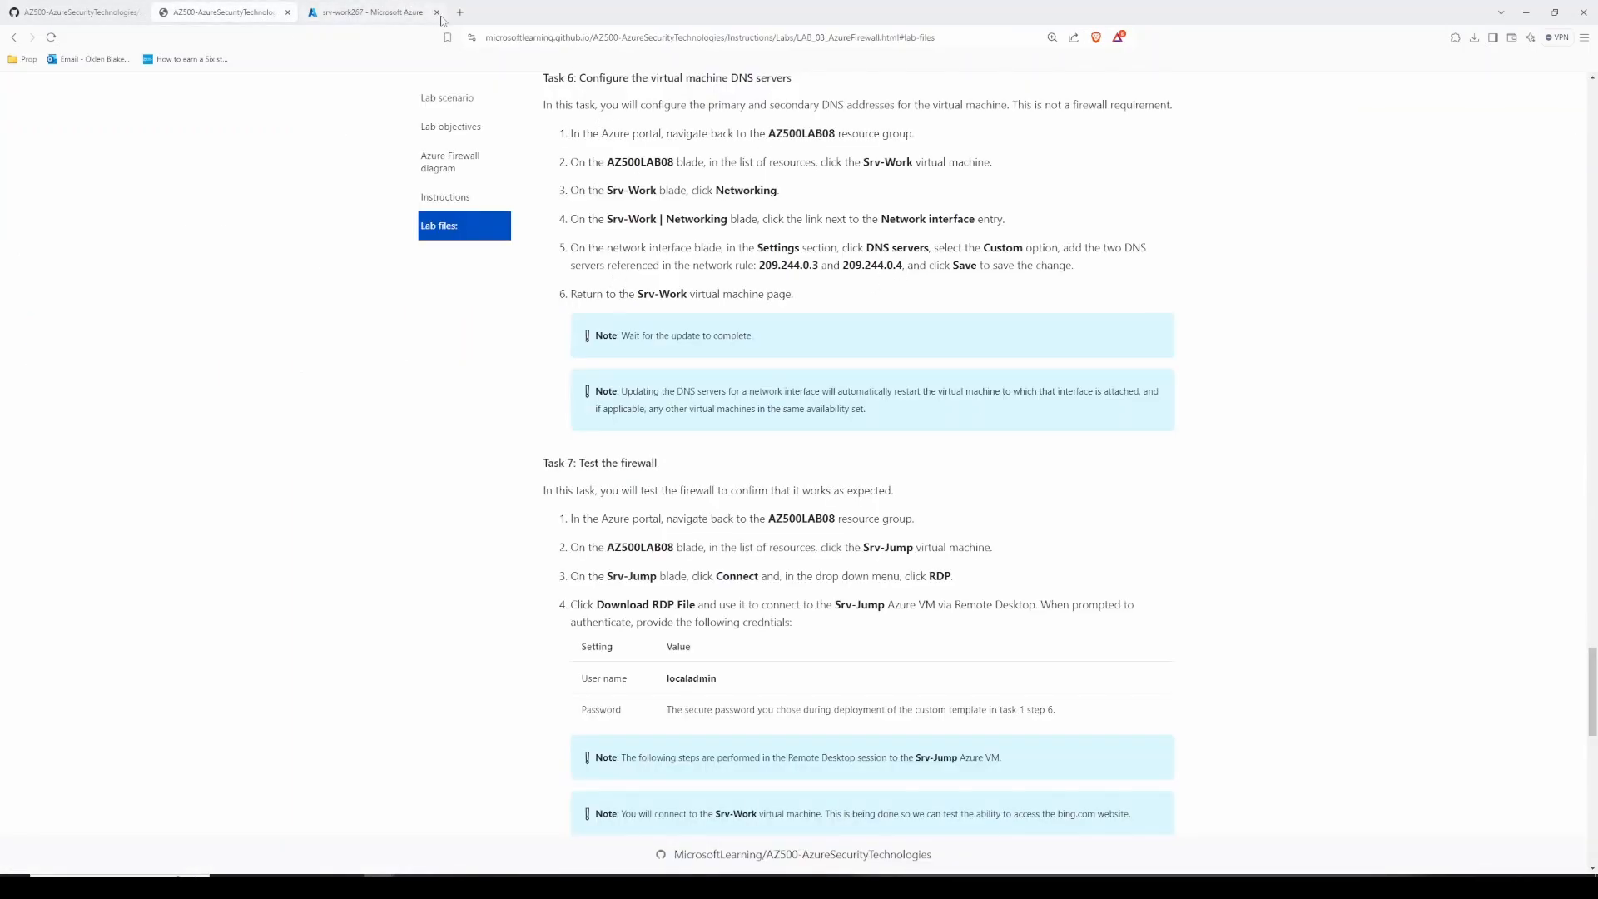
click(404, 10)
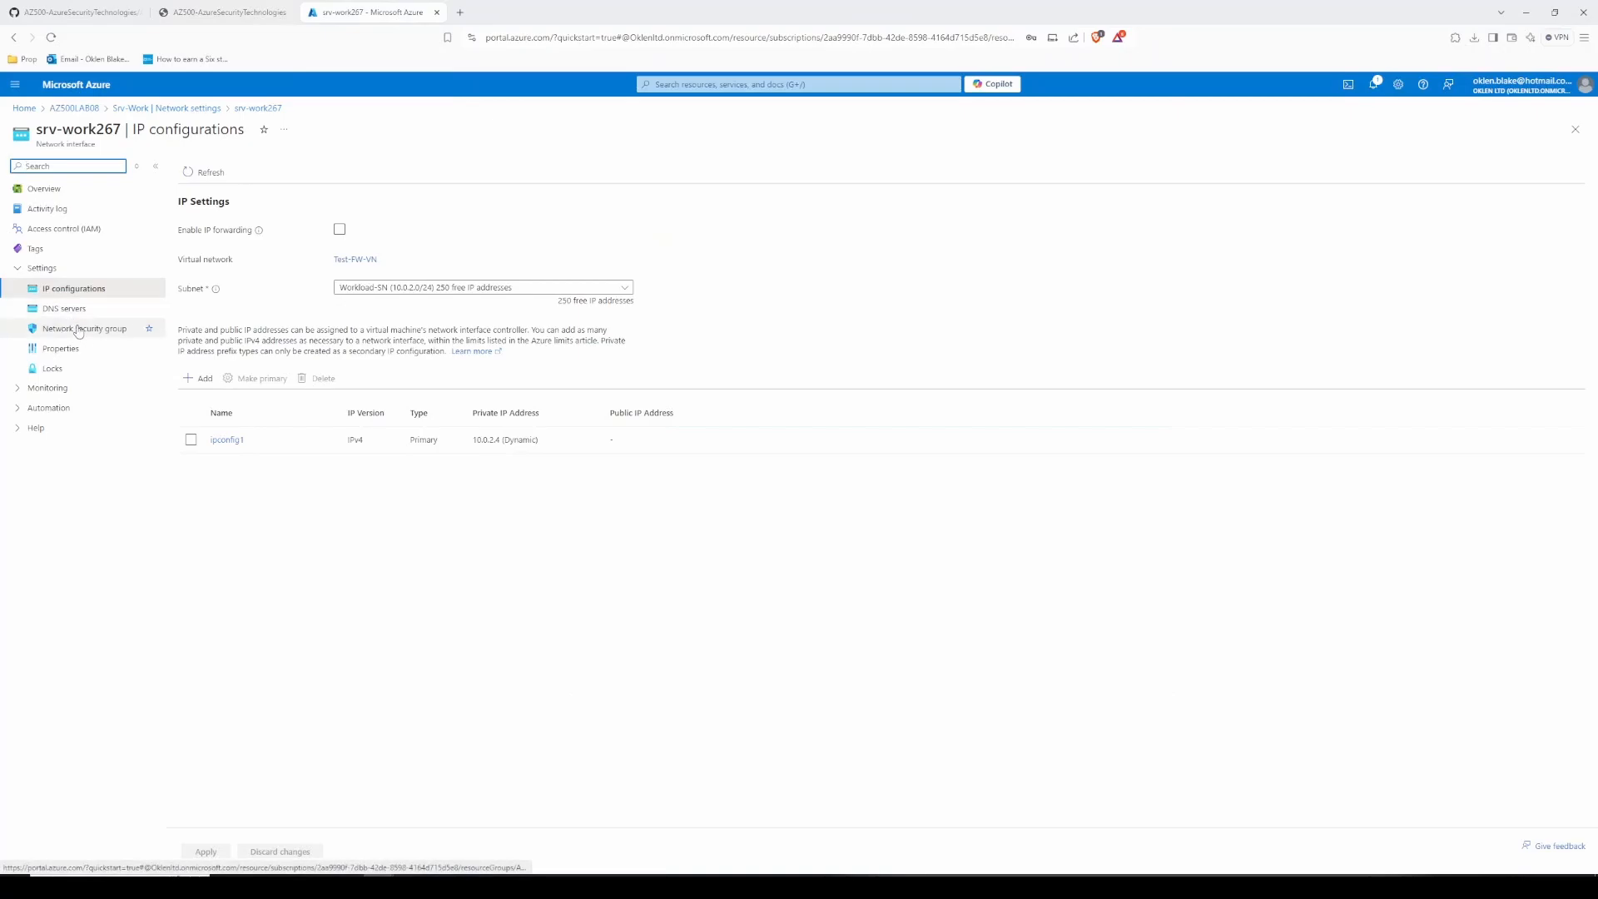
click(76, 309)
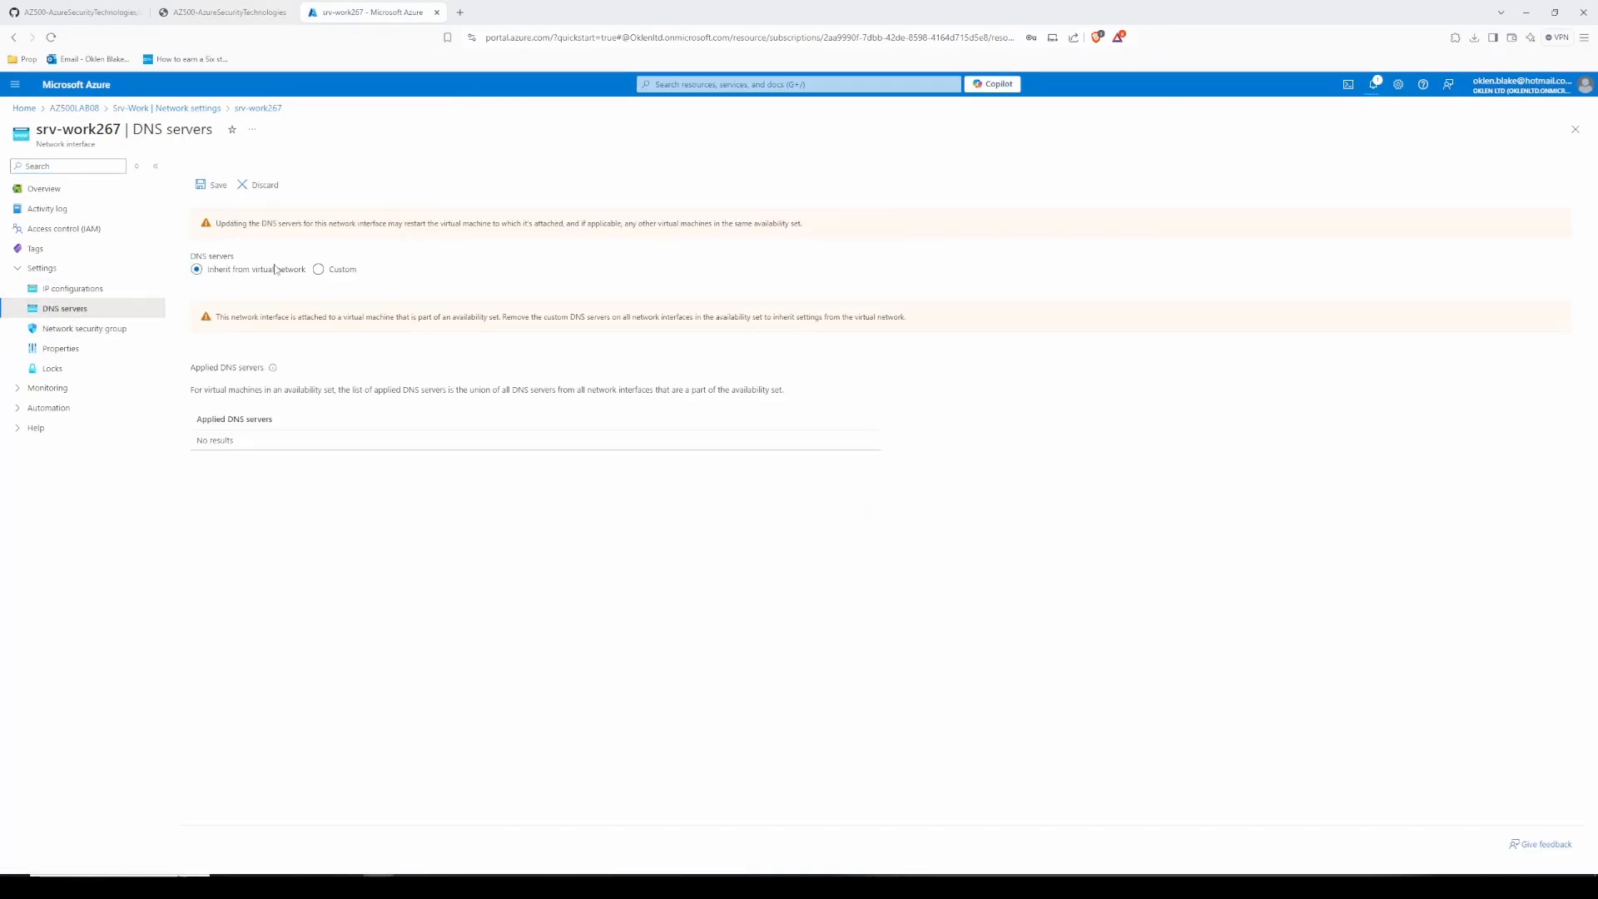
Step: Copy the first DNS address from Task 6, switch the interface to custom DNS servers and add 209.244.0.3
click(239, 9)
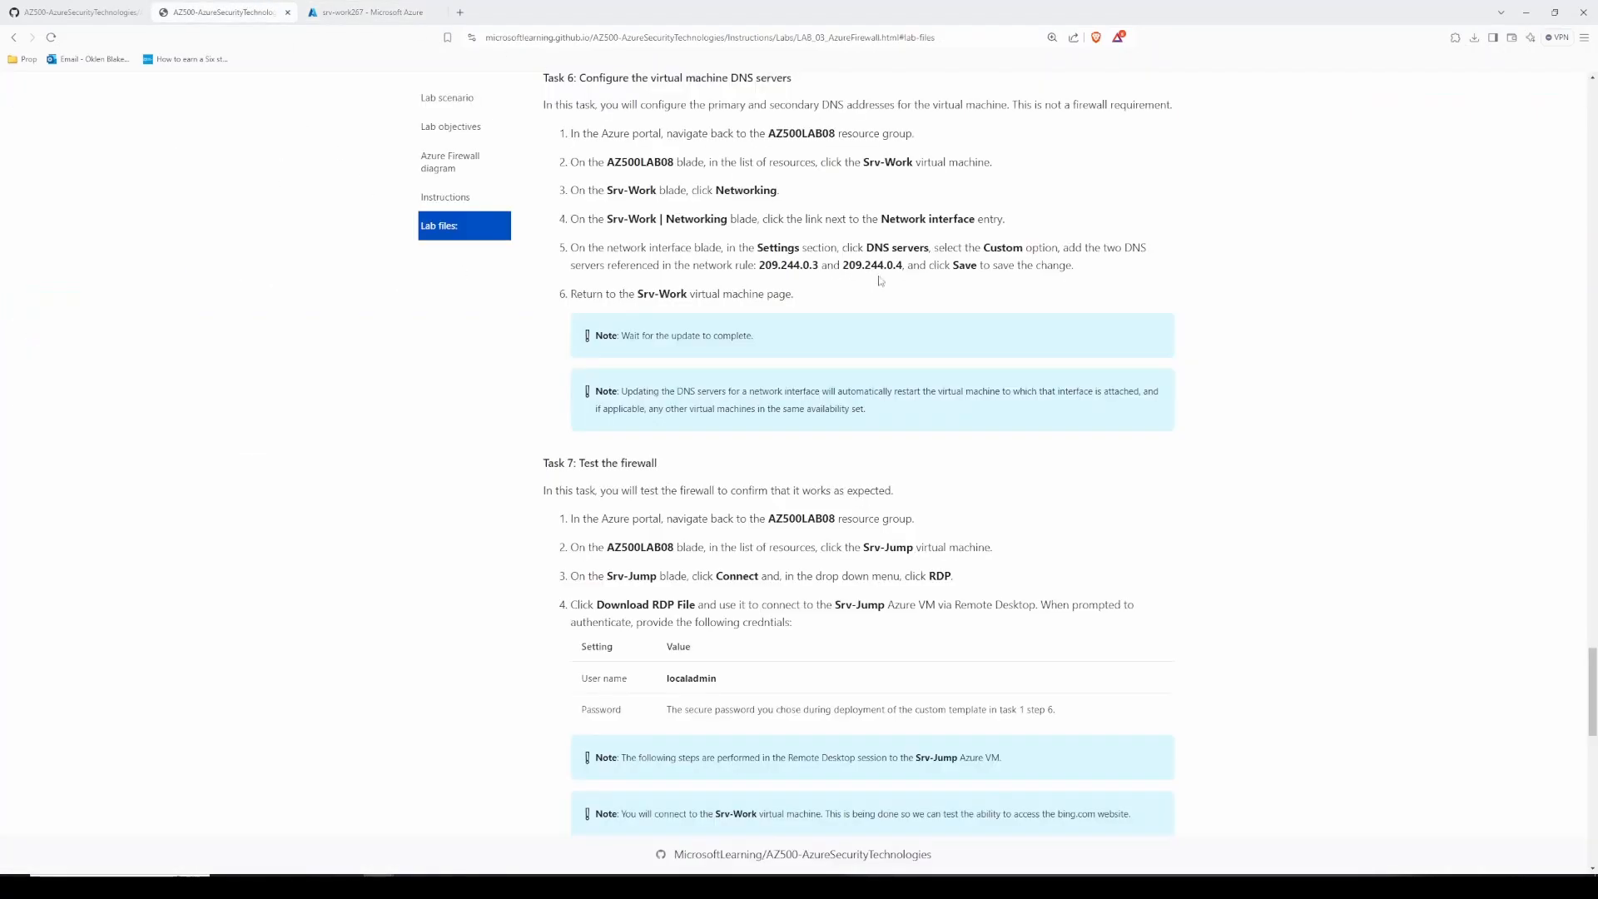
double_click(790, 267)
key(ctrl+c)
click(366, 12)
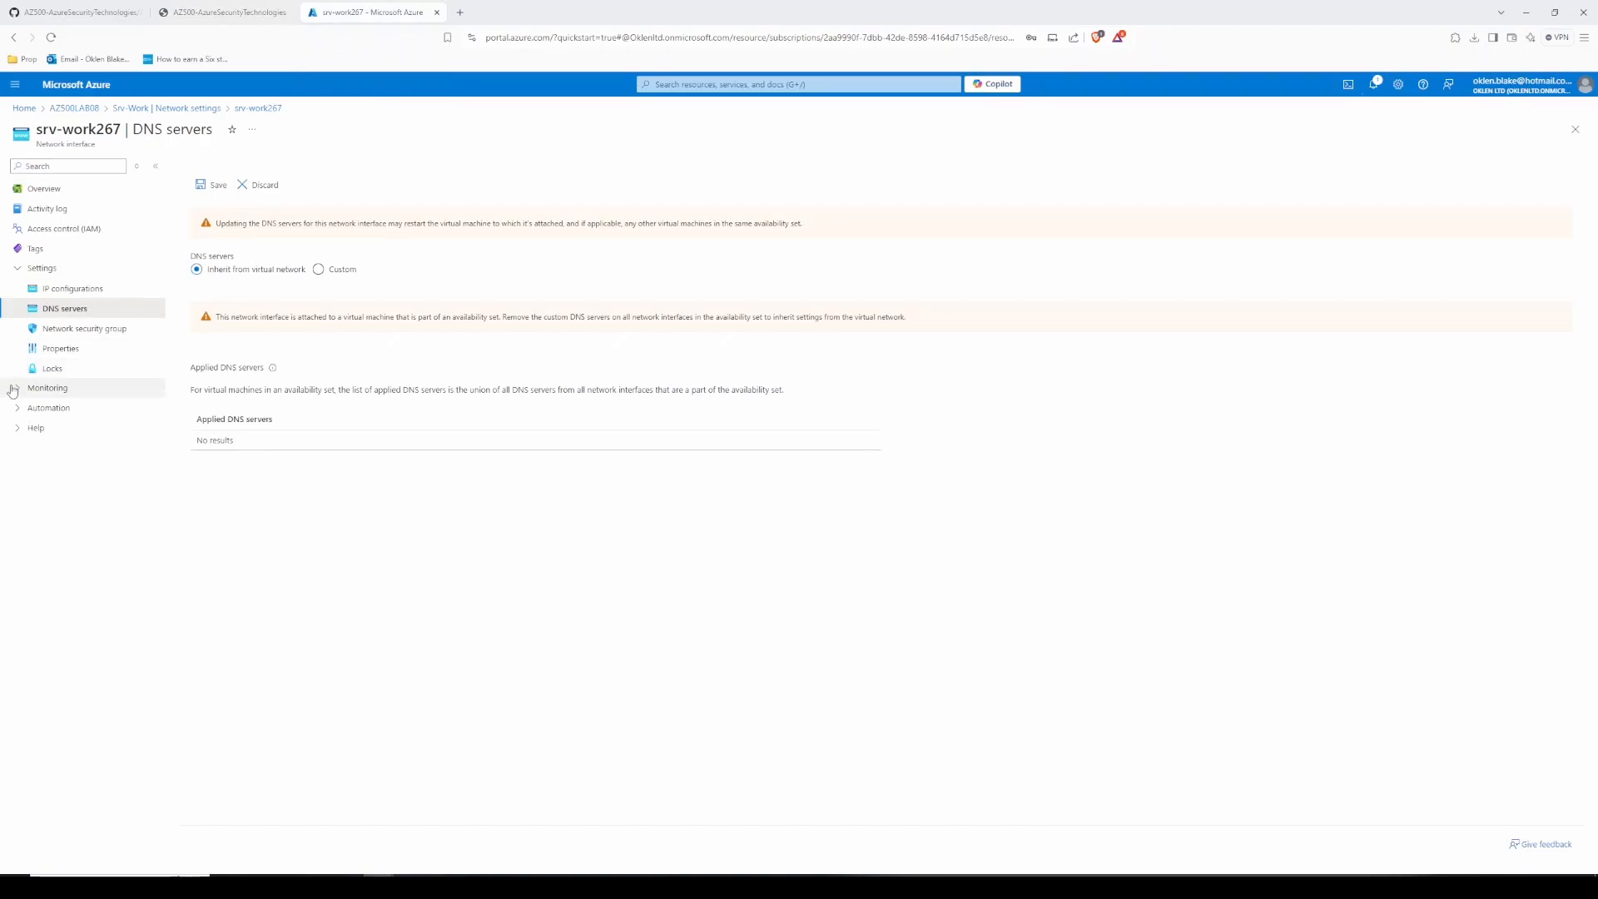
click(318, 271)
click(275, 321)
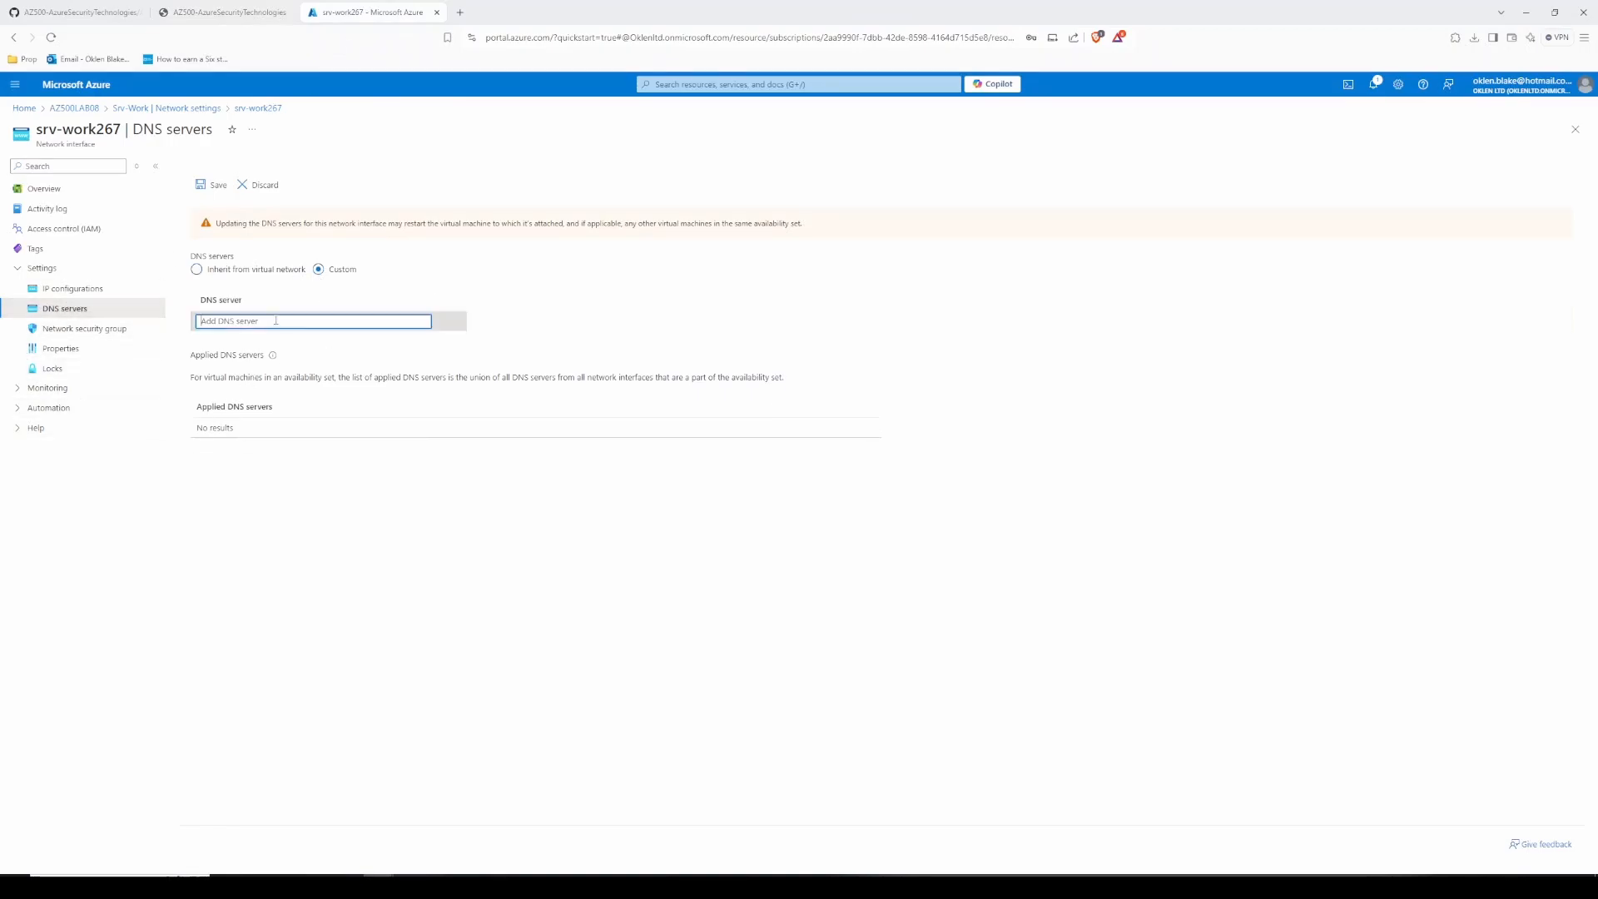
key(ctrl+v)
Step: Add 209.244.0.4 as the second custom DNS server and save the network interface's DNS settings
click(269, 337)
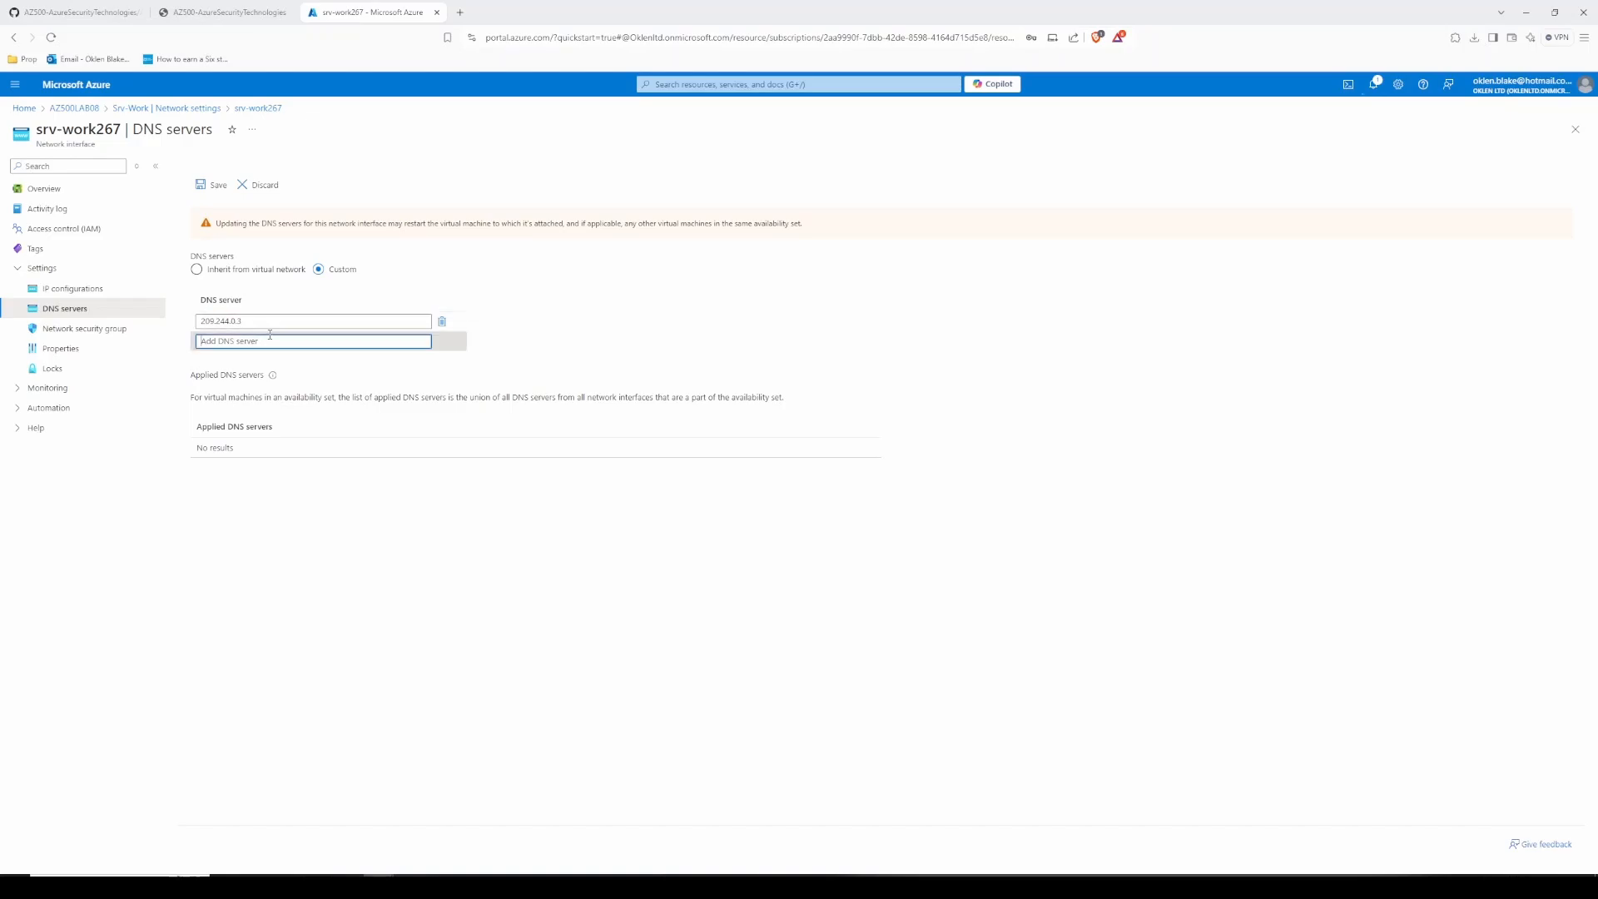
key(ctrl+v)
key(BackSpace)
text(4)
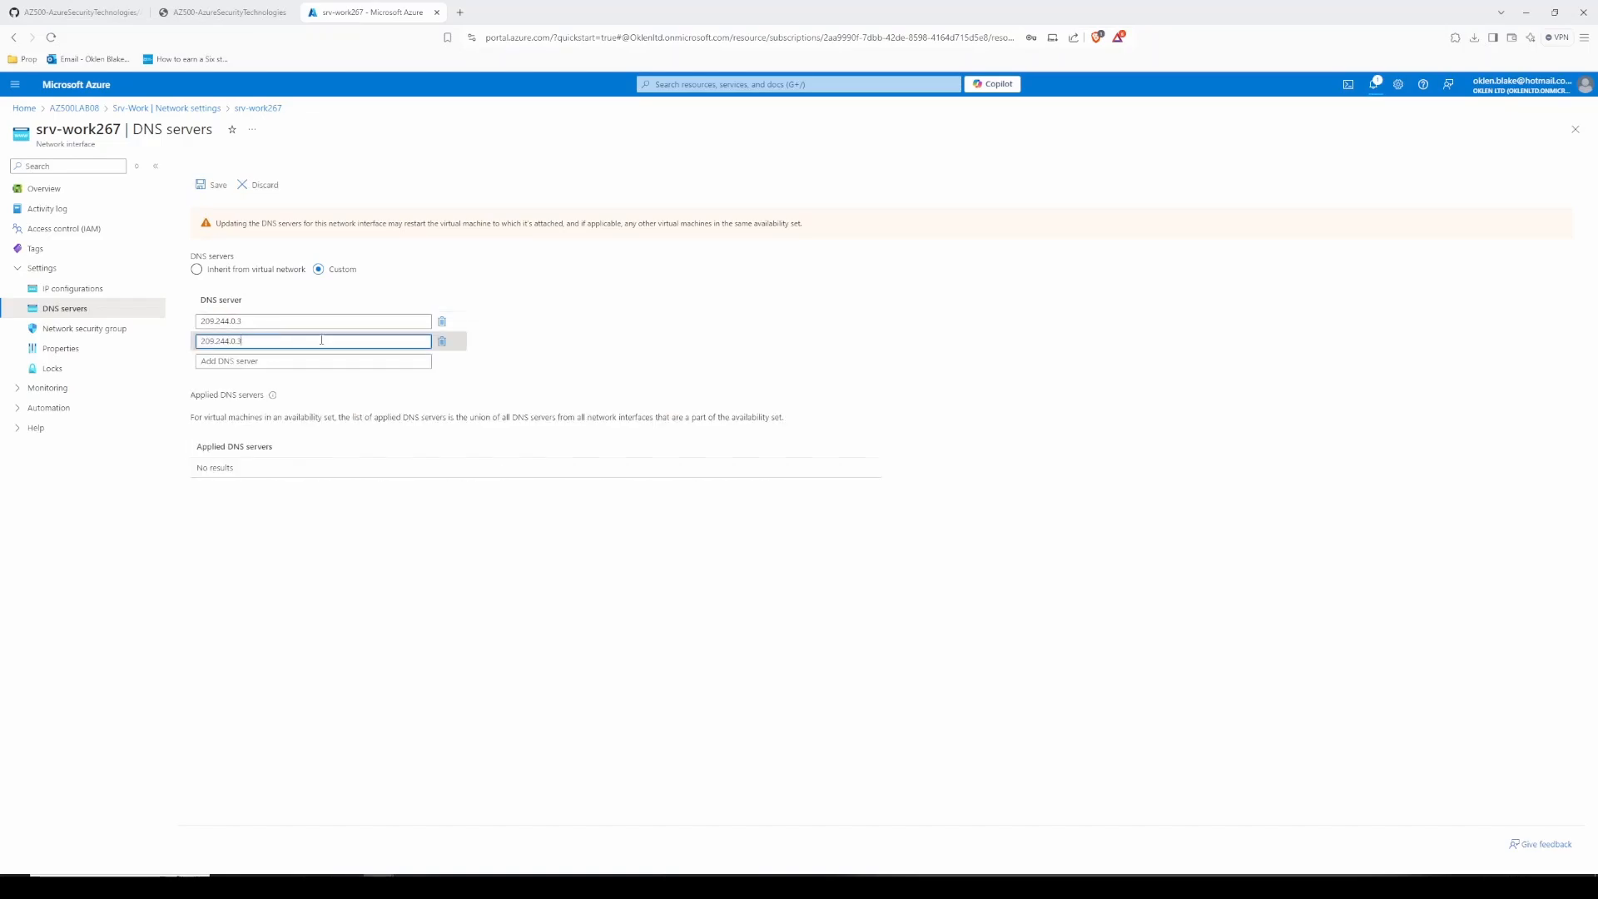
click(459, 615)
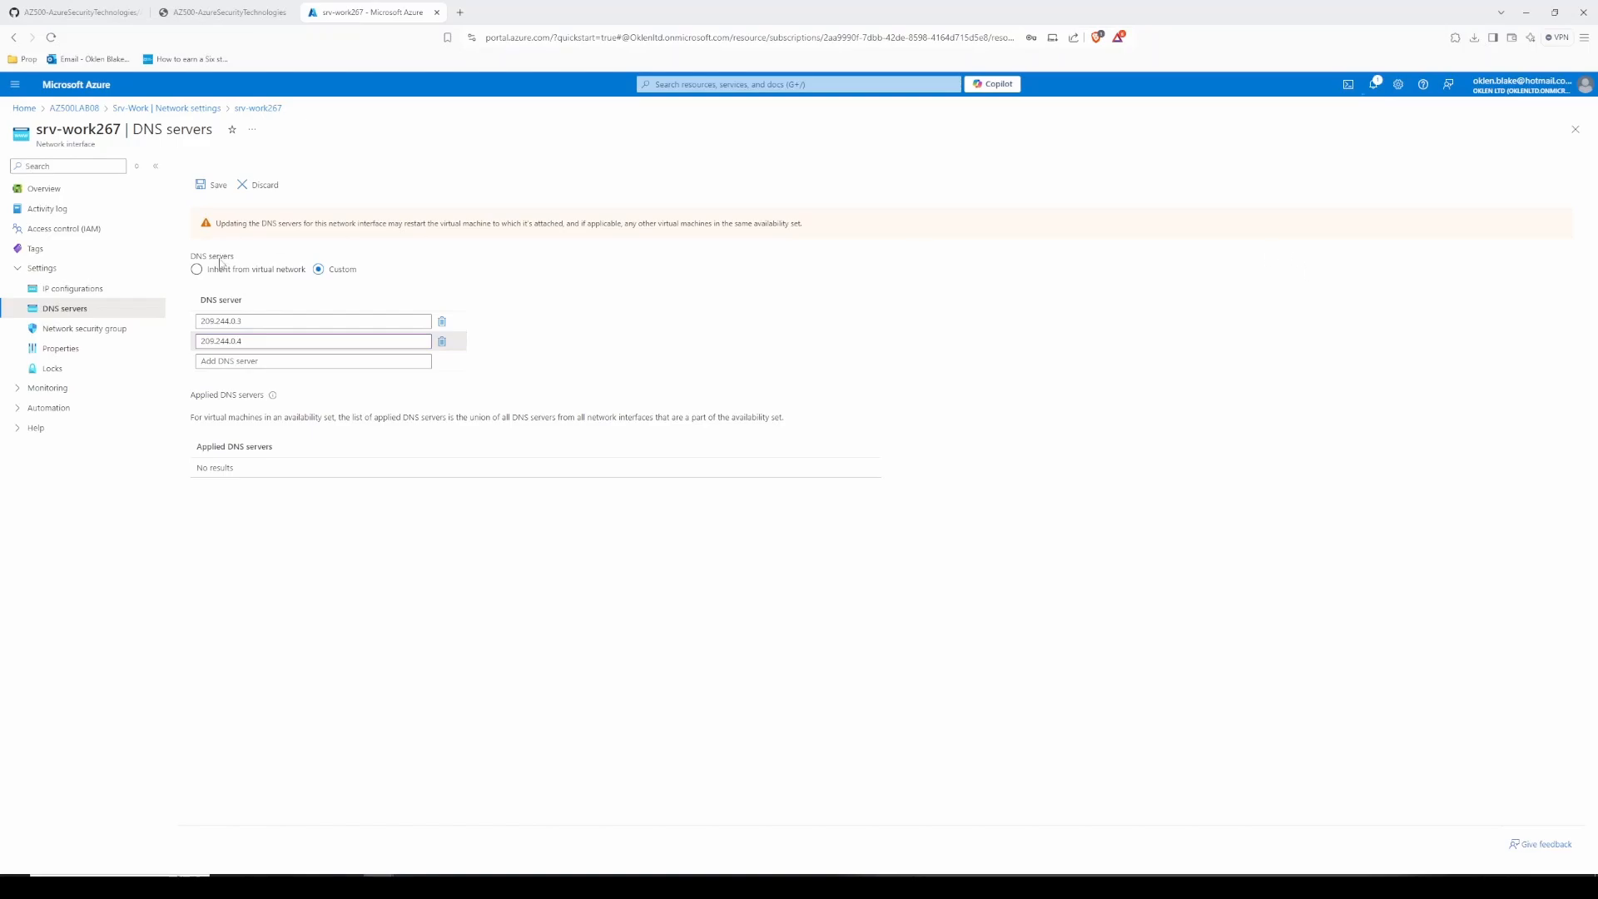
click(214, 185)
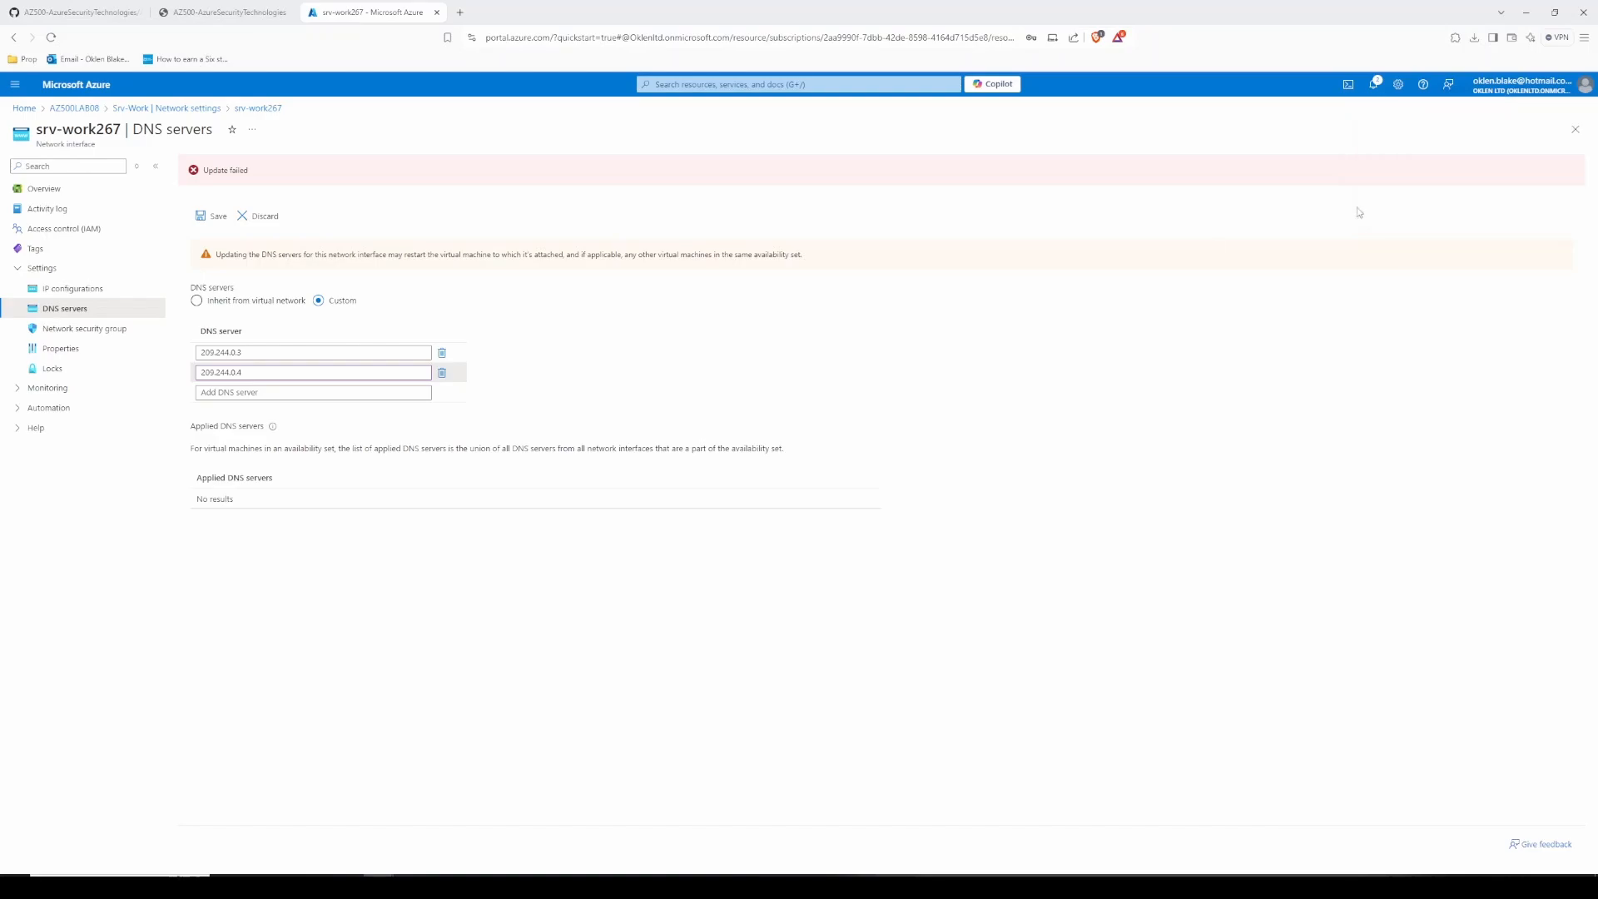
Step: Check both custom DNS server entries and retry saving the interface's DNS settings
click(264, 373)
click(274, 353)
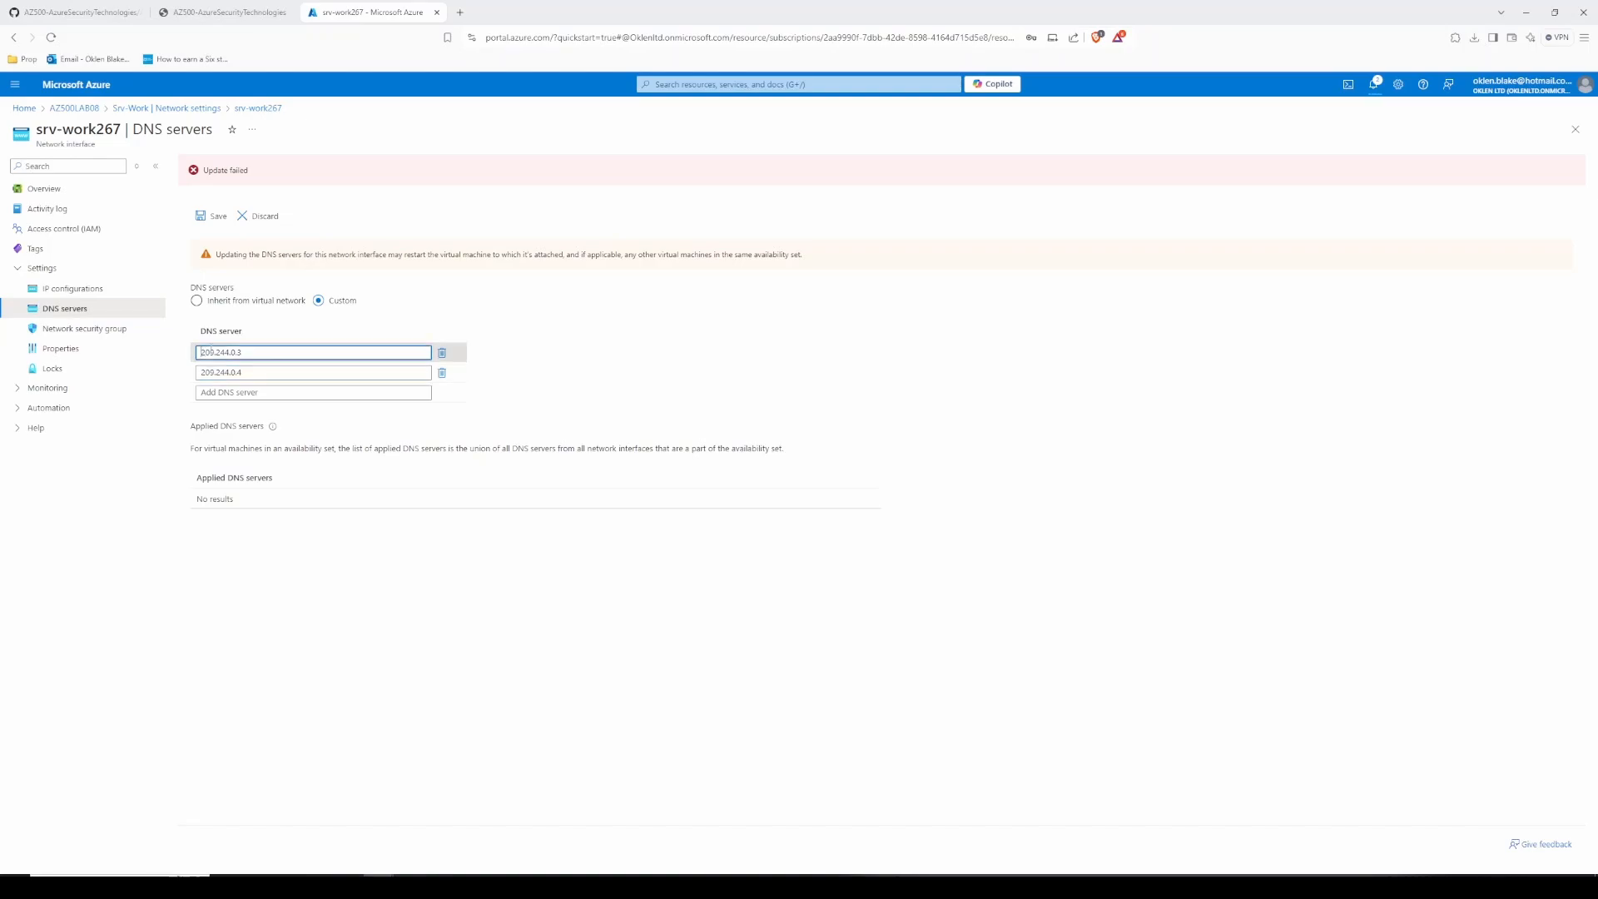
click(213, 215)
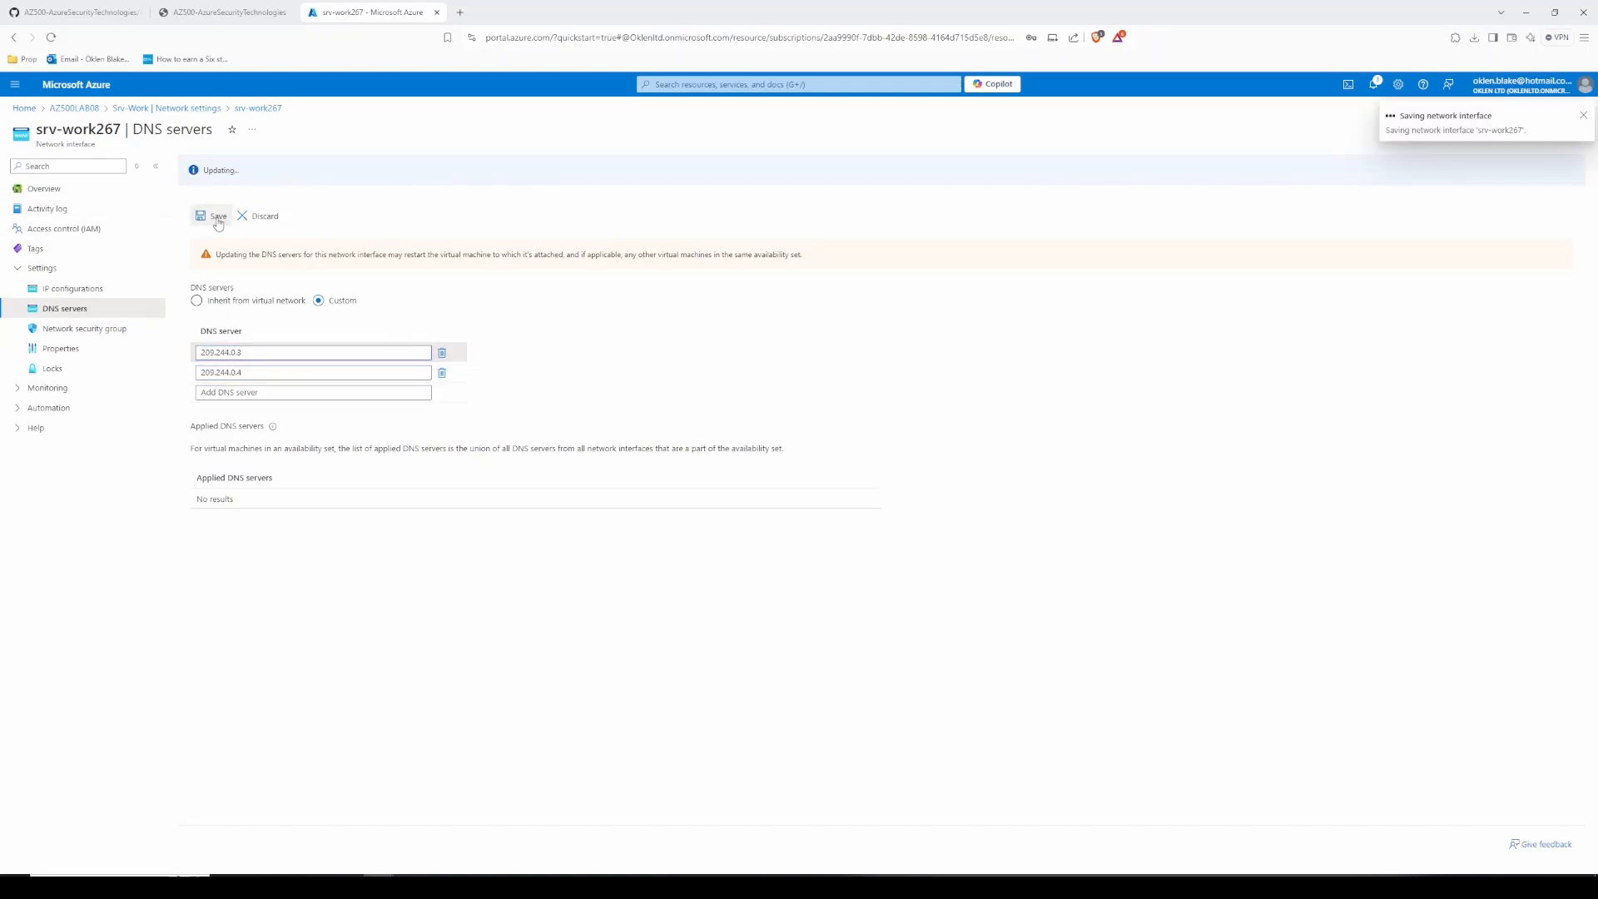
Step: Recheck the applied DNS servers on the network interface and return to the Srv-Work virtual machine page as Task 6 step 6 requires
click(74, 289)
click(70, 310)
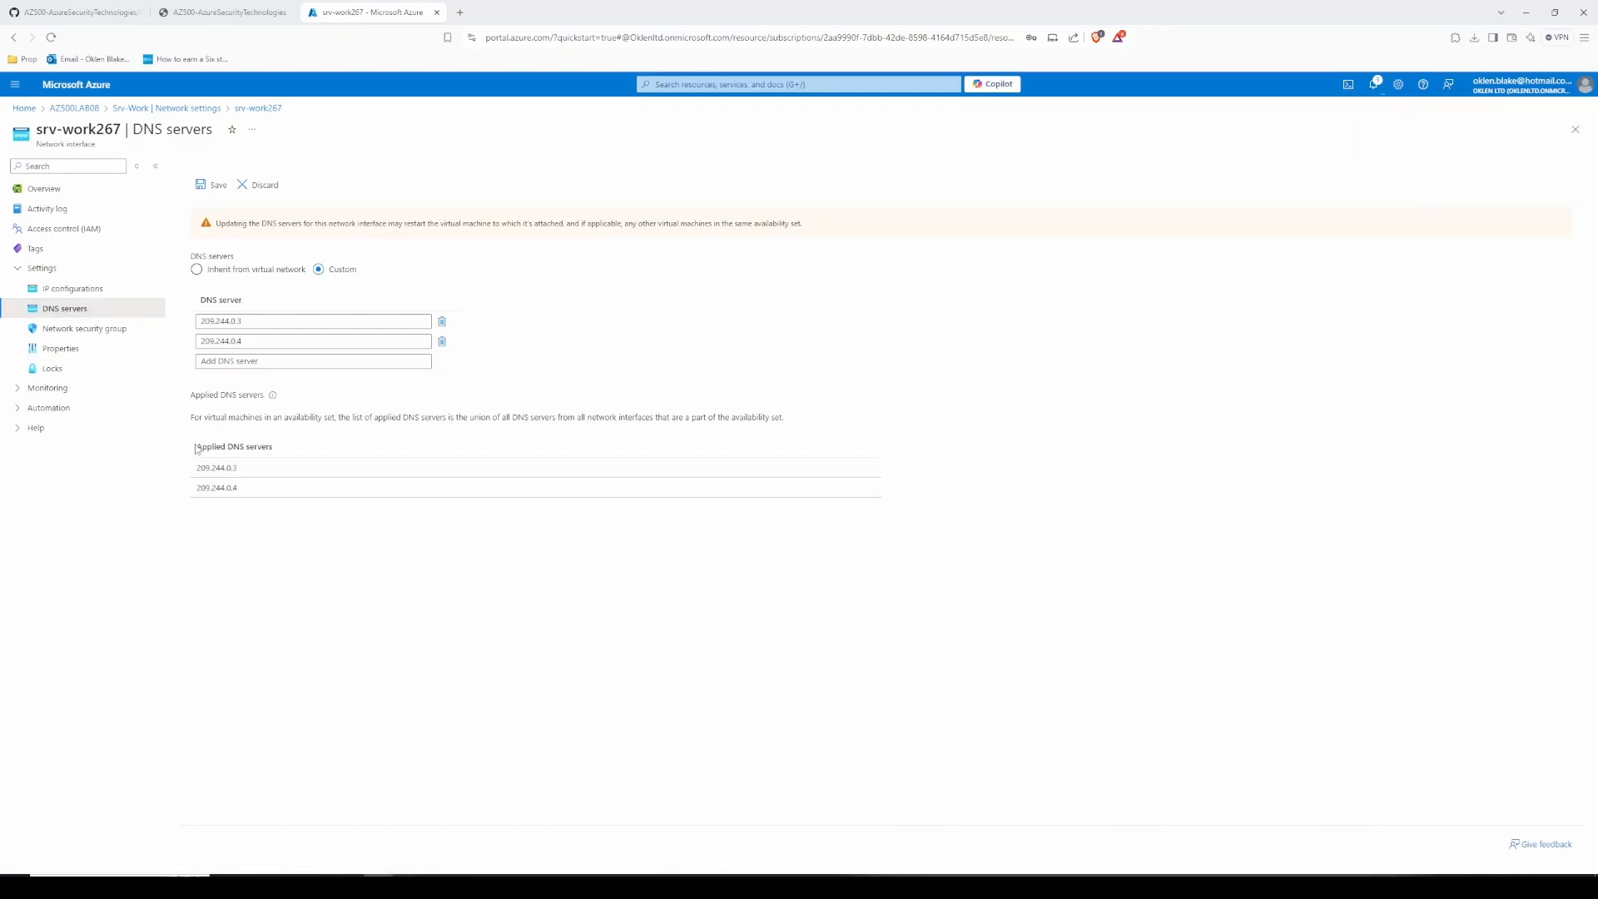
click(261, 13)
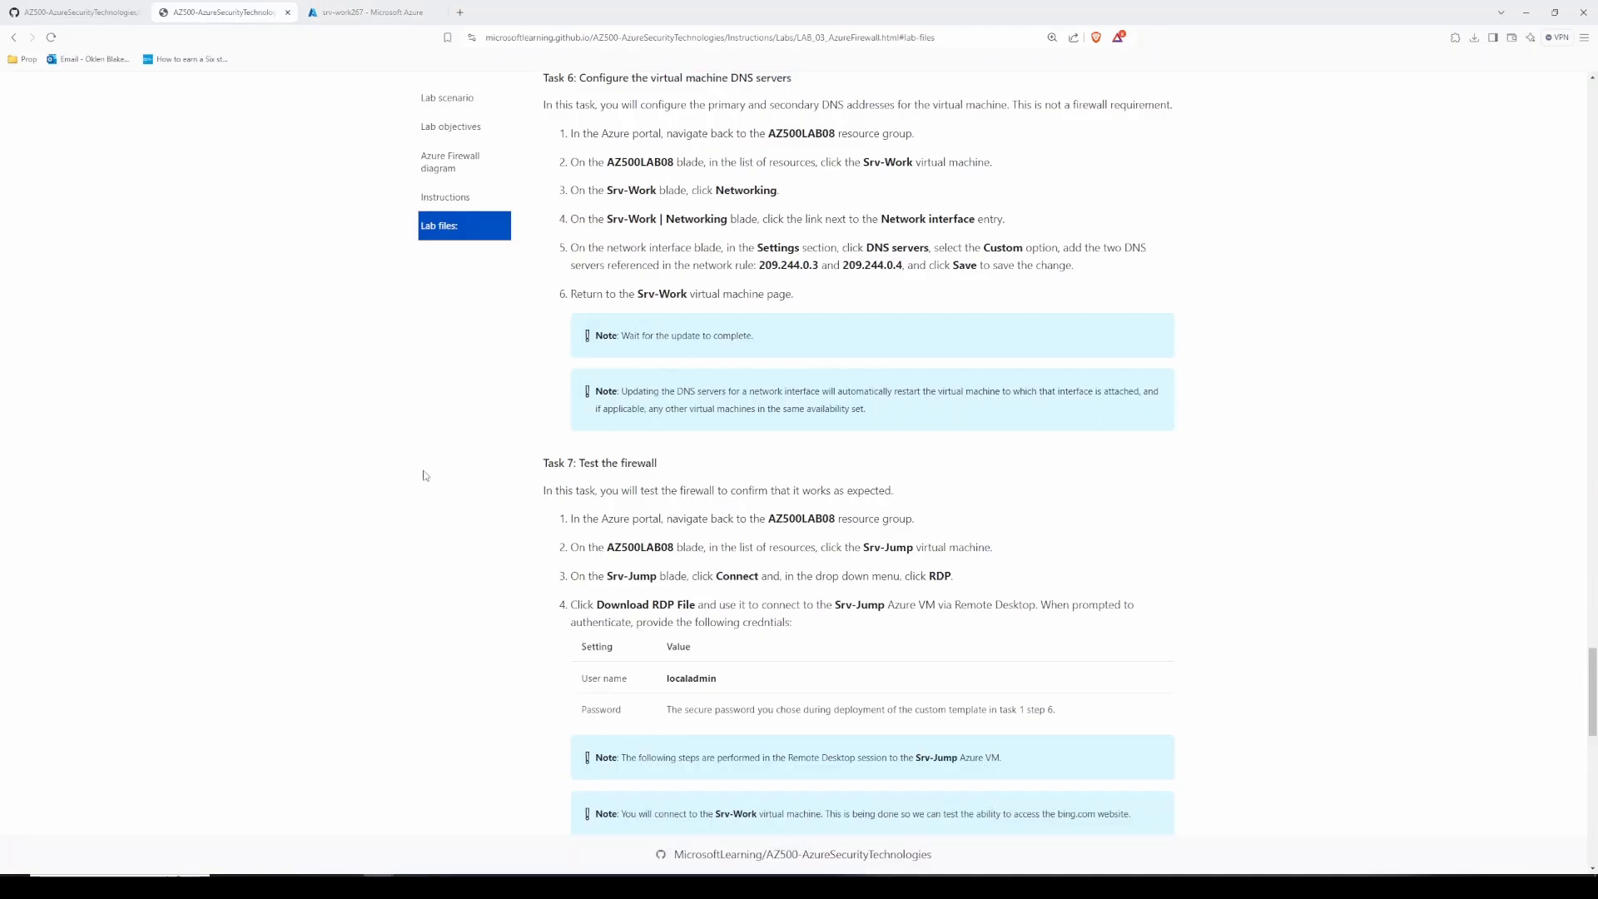
scroll(416, 429, down, 1)
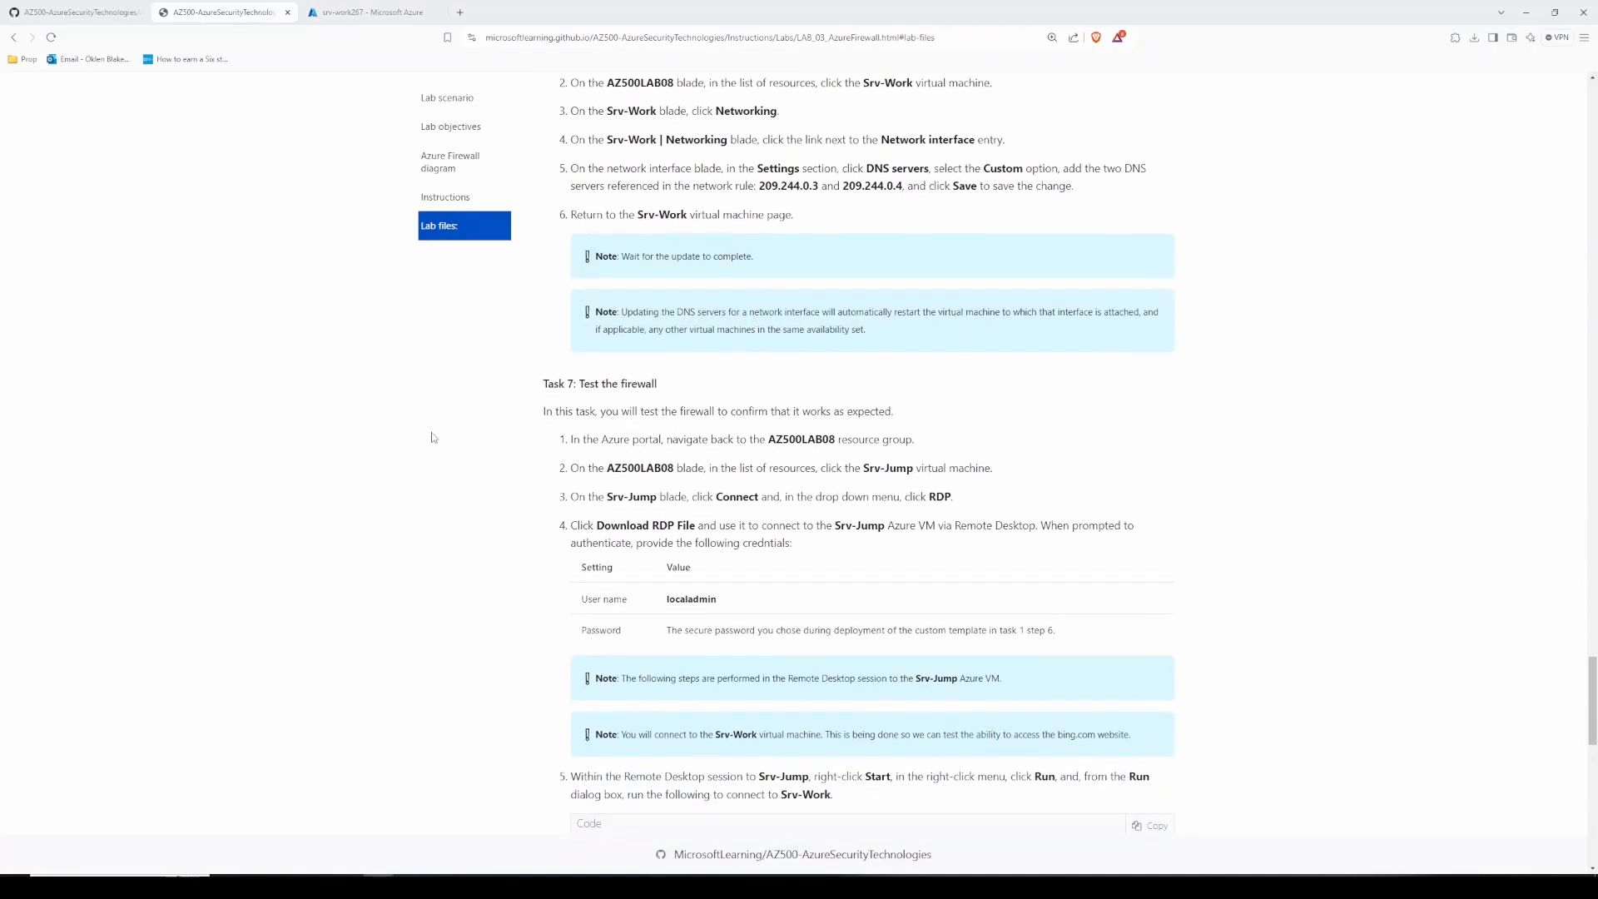
click(334, 10)
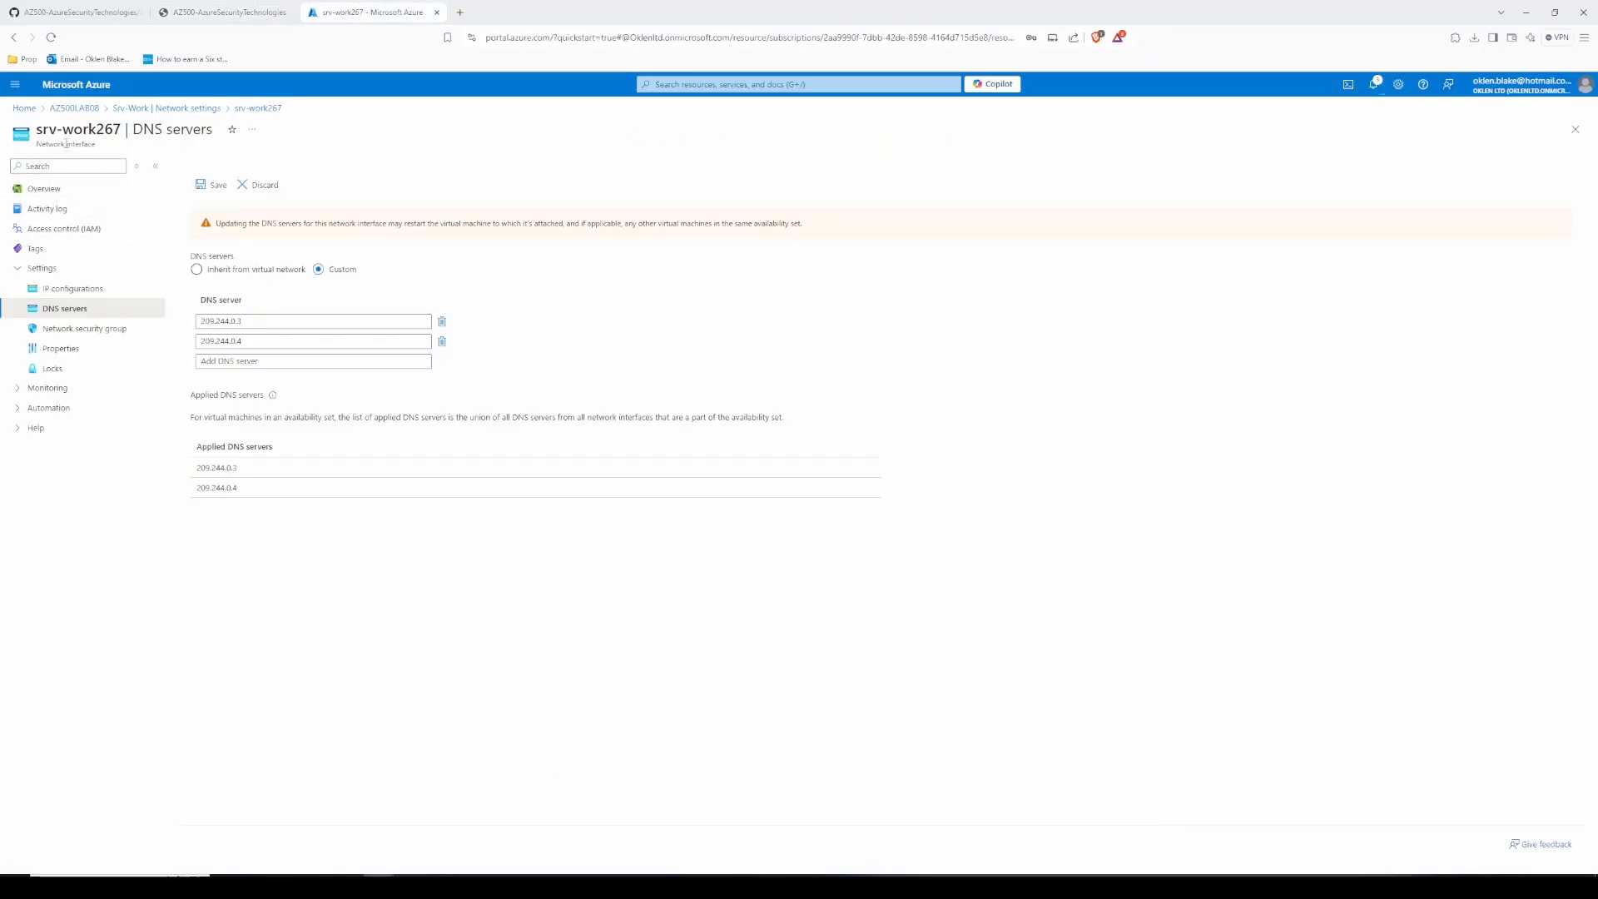
click(117, 112)
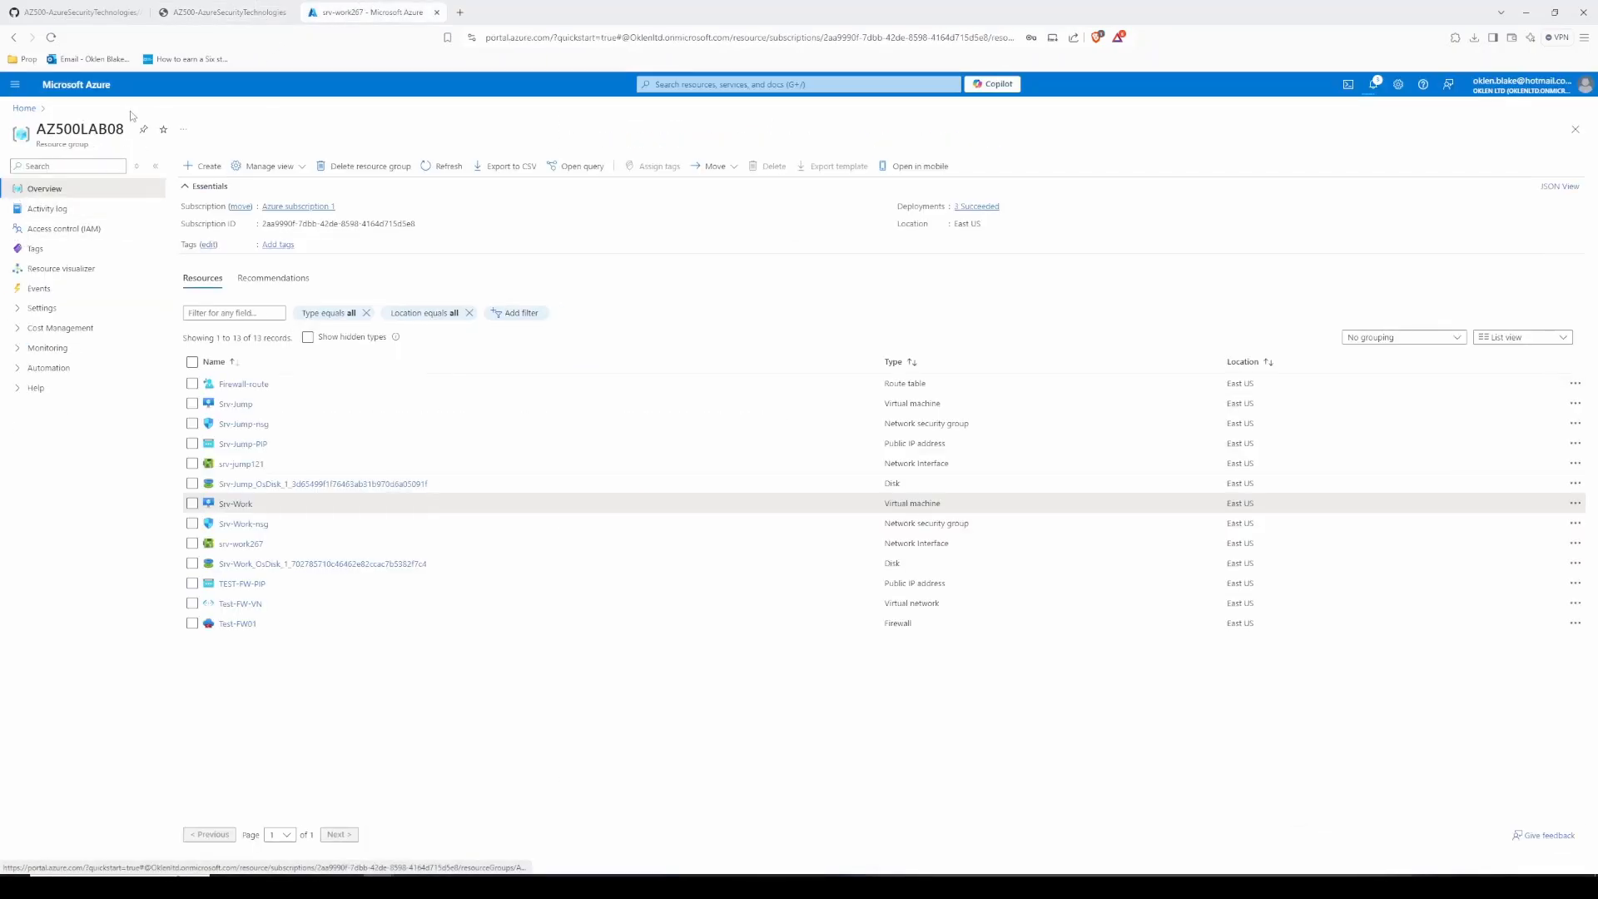
click(235, 503)
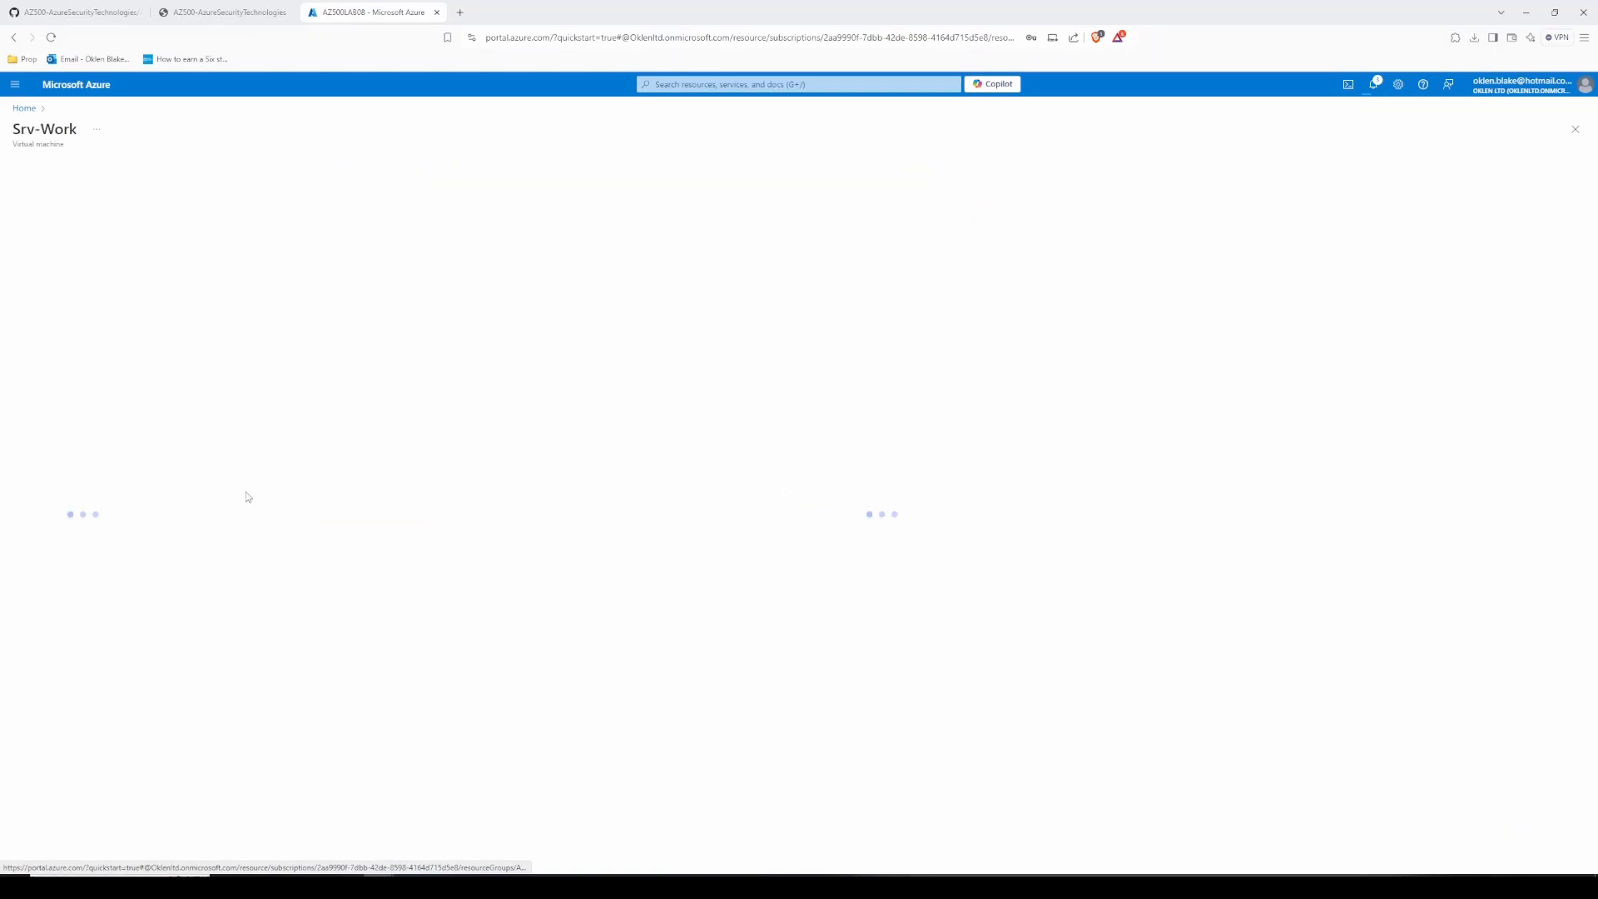
Step: Read the Task 7 instructions in the lab manual for testing the firewall over Remote Desktop
click(247, 12)
scroll(602, 438, down, 2)
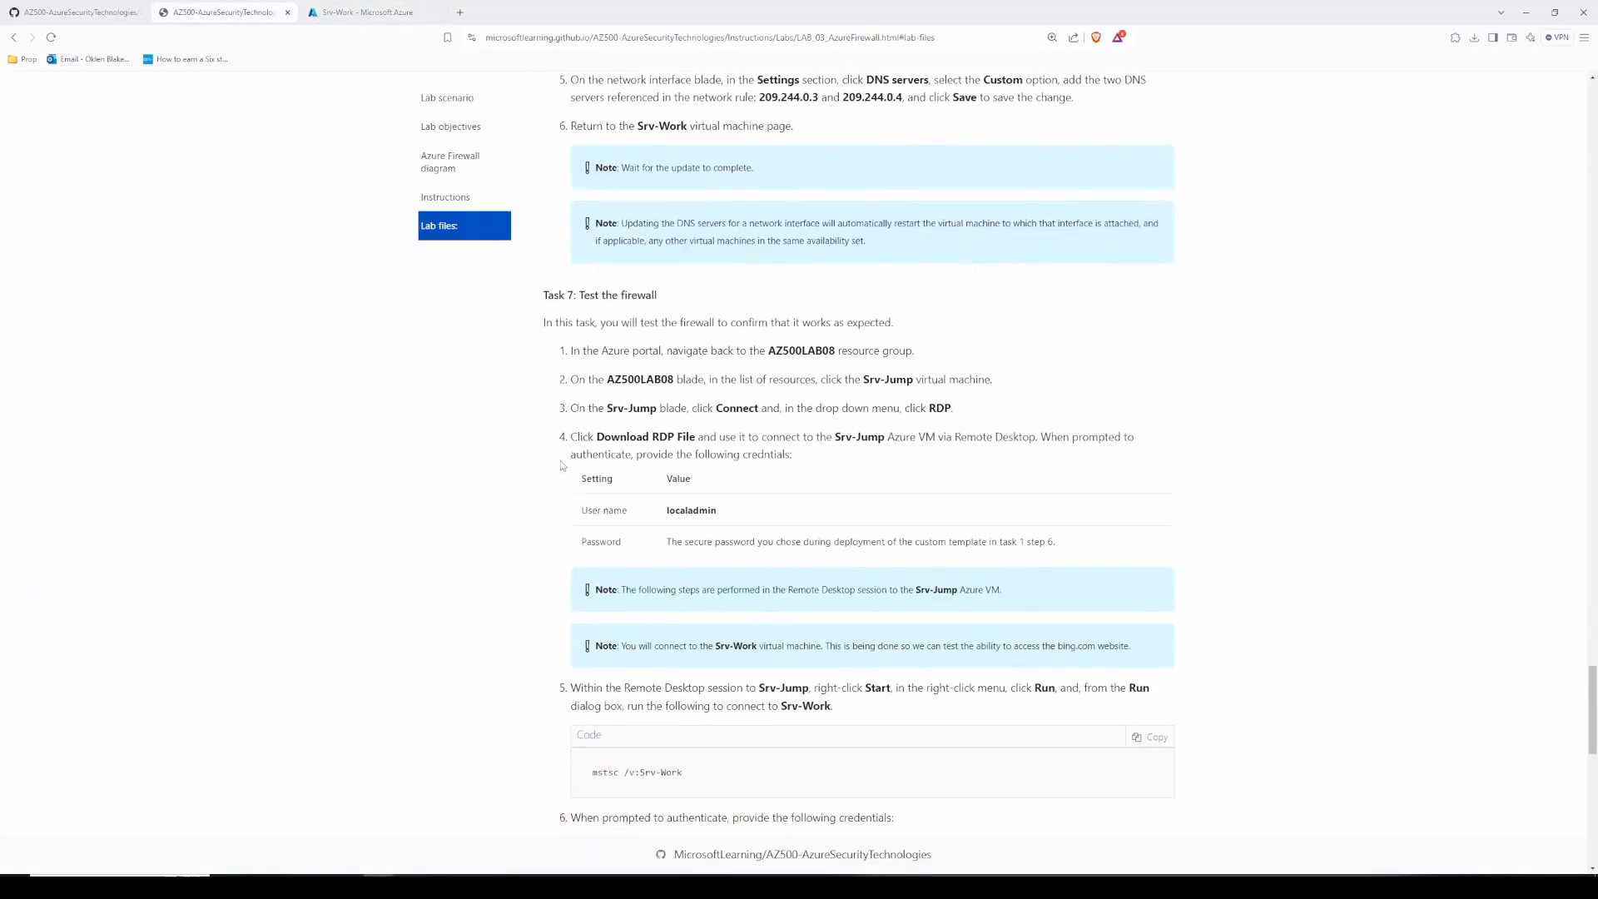
scroll(516, 367, up, 1)
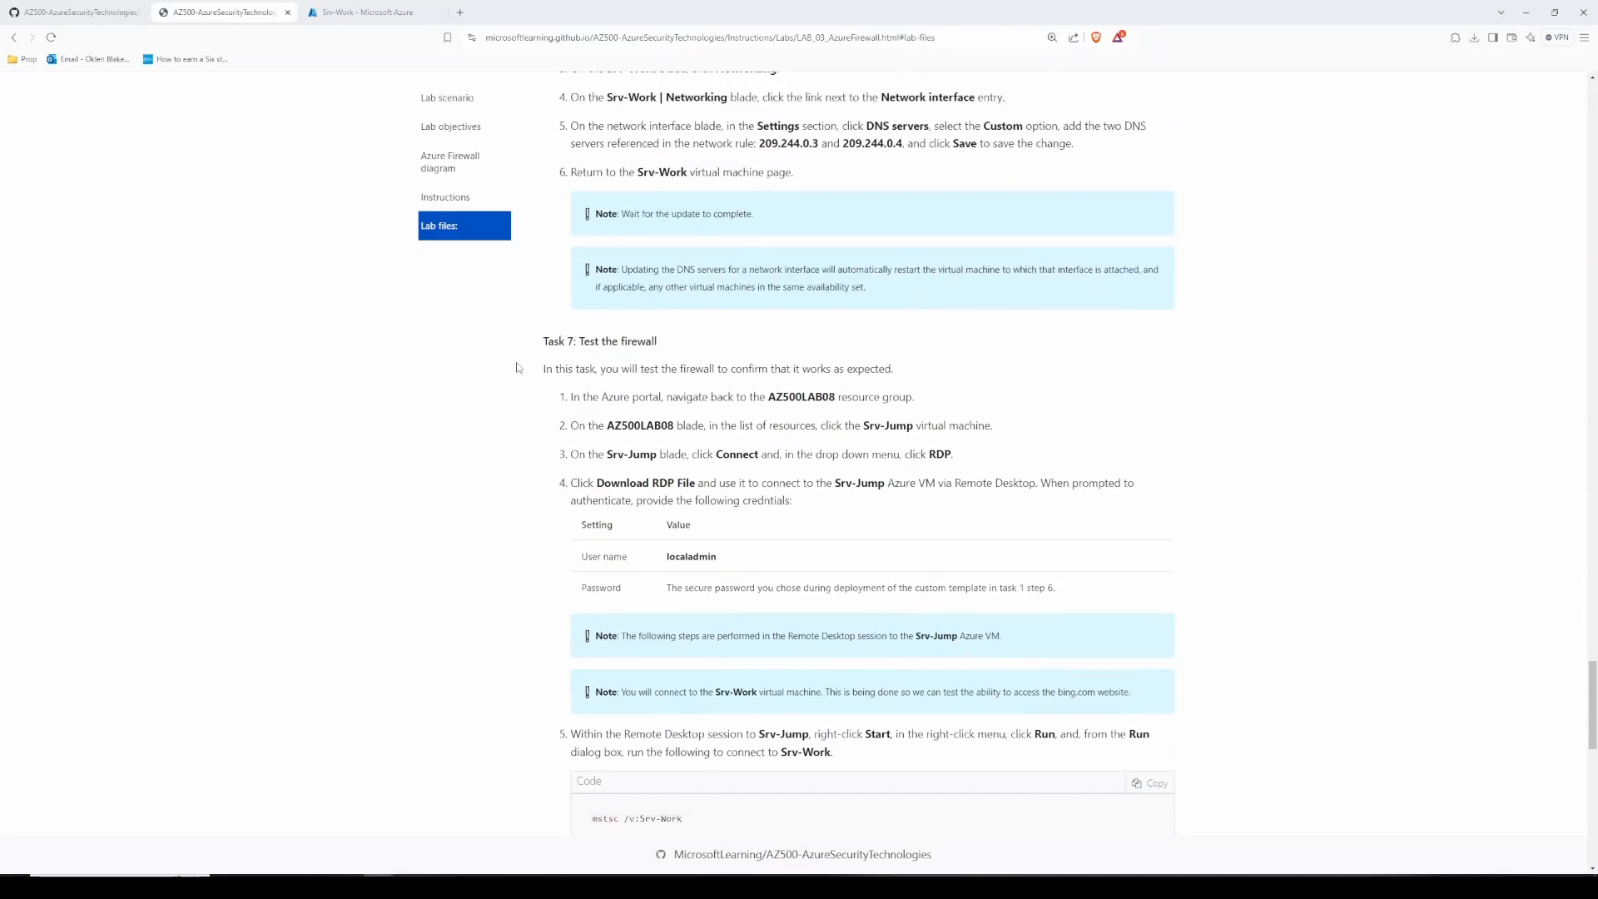
scroll(643, 195, up, 1)
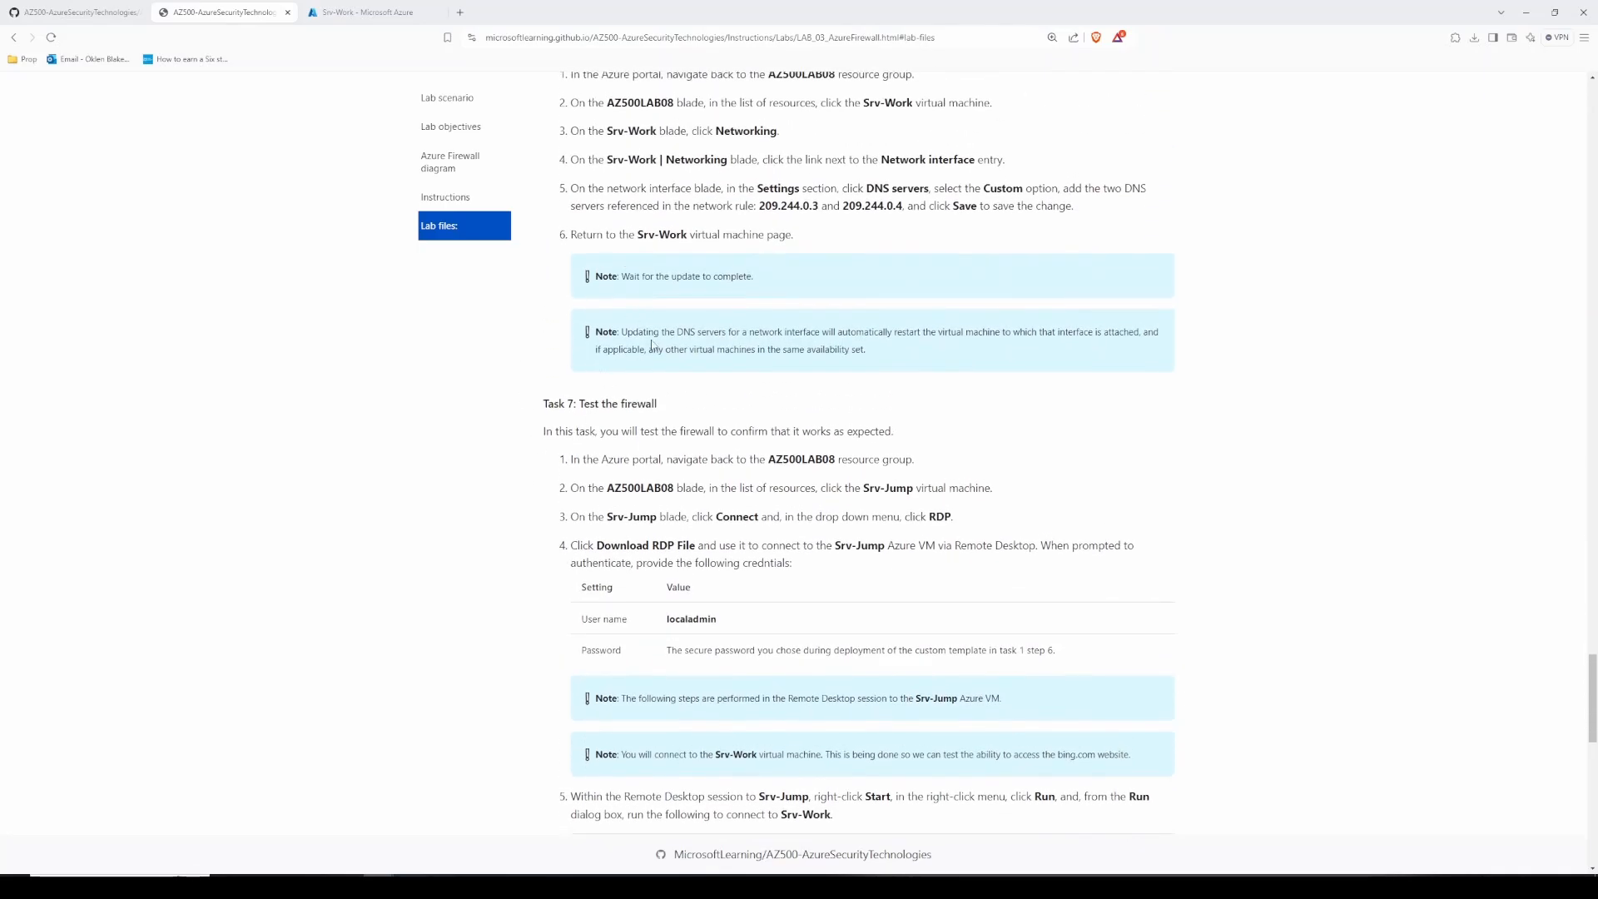
scroll(717, 334, down, 2)
scroll(469, 521, down, 1)
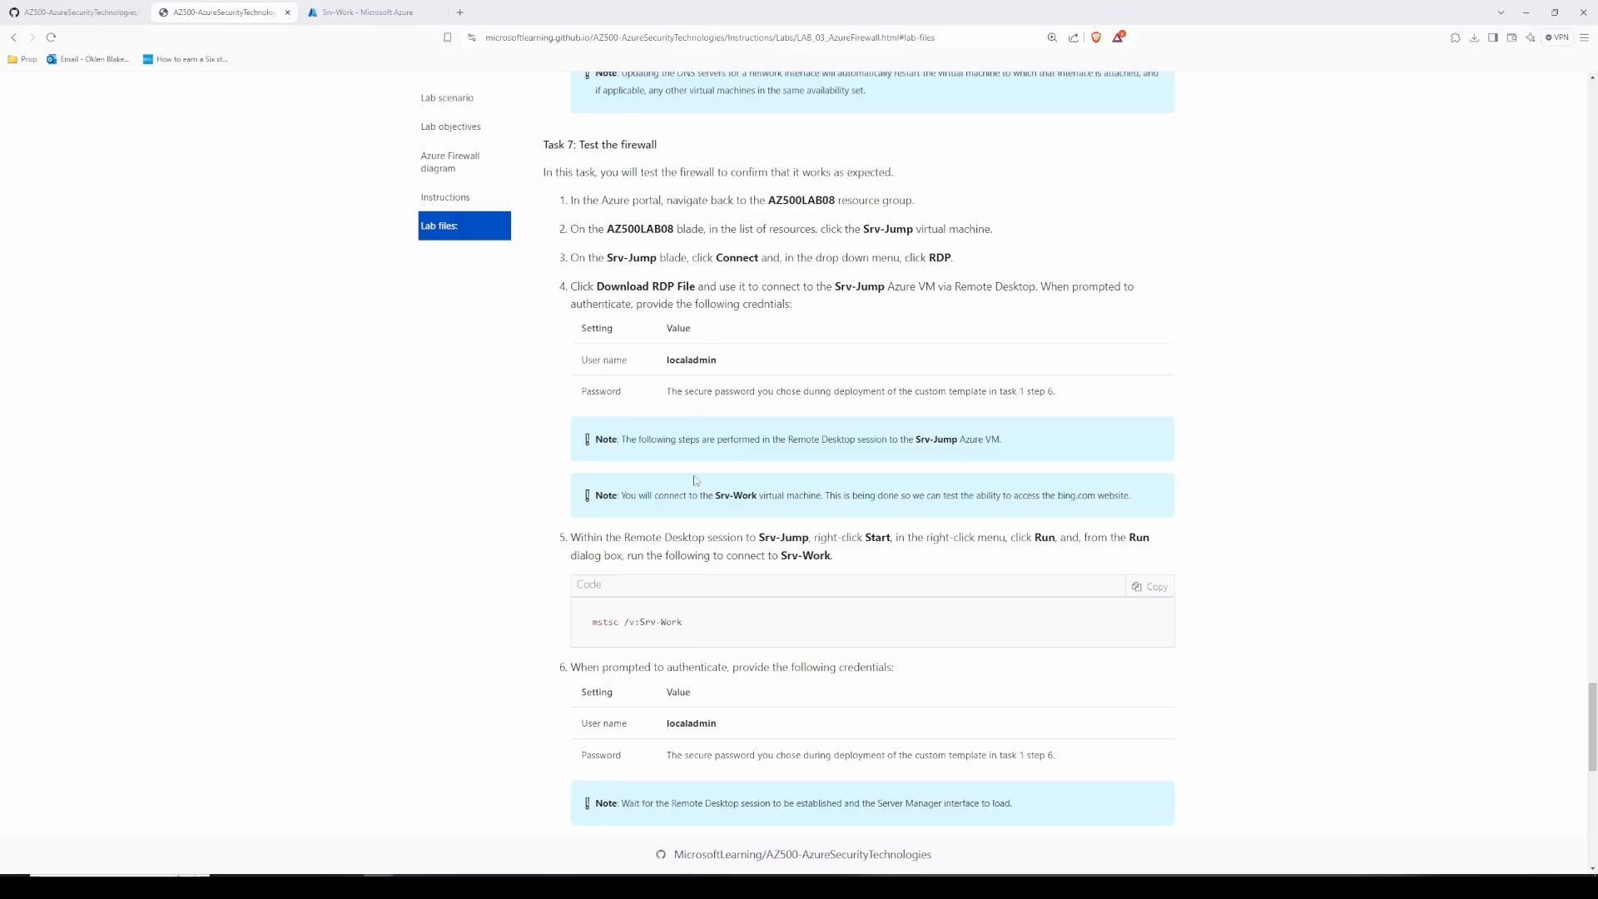
scroll(696, 533, up, 1)
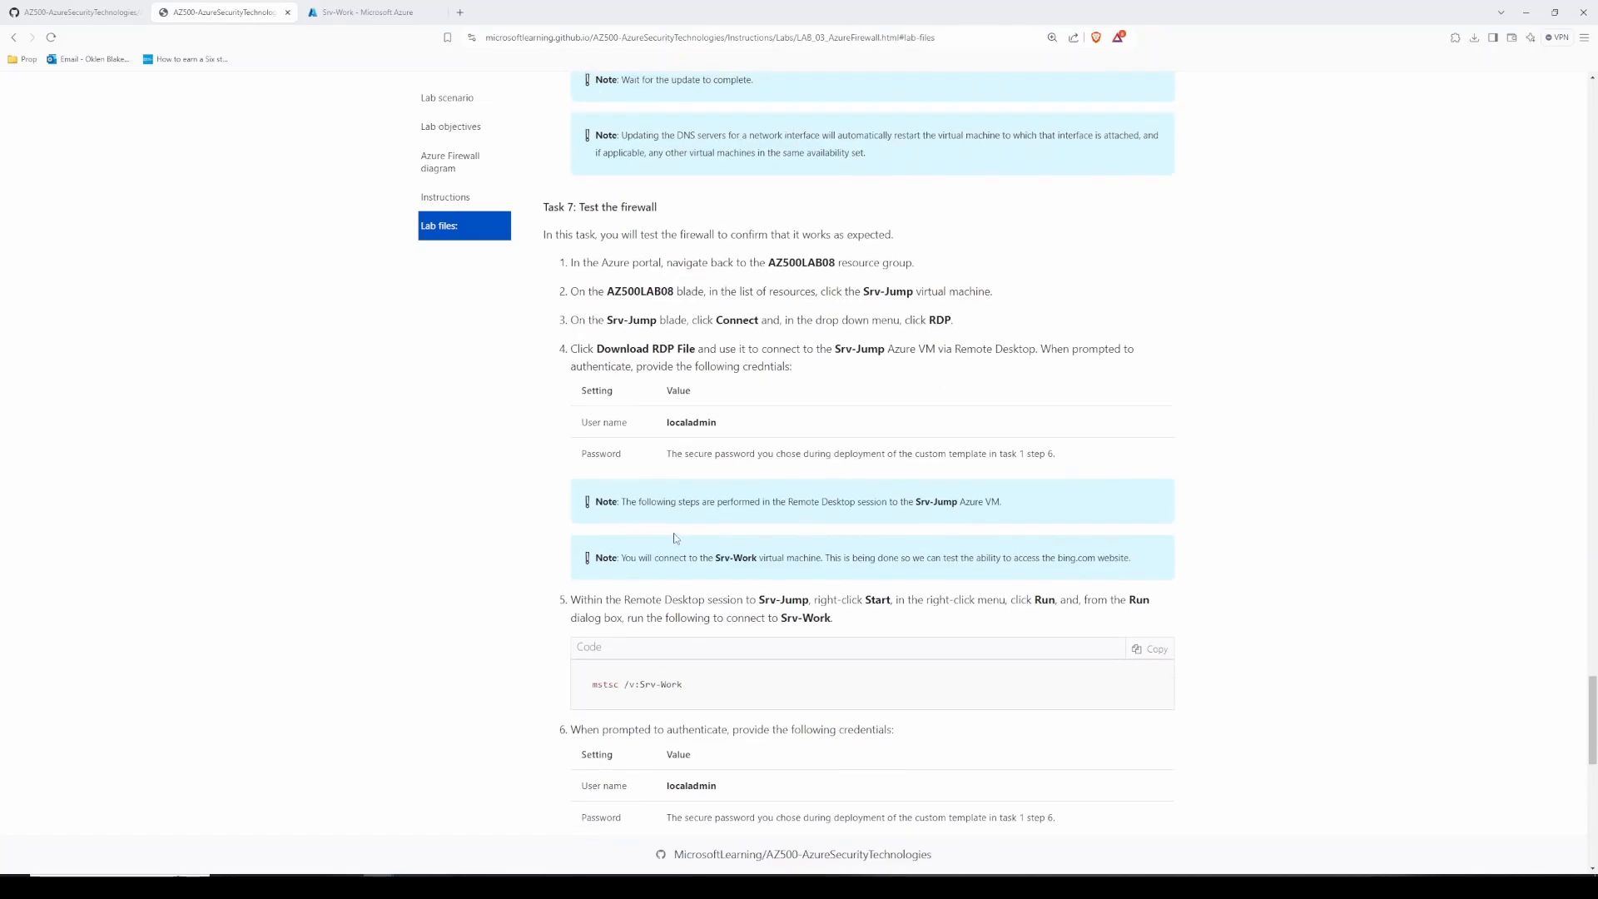
scroll(510, 533, down, 1)
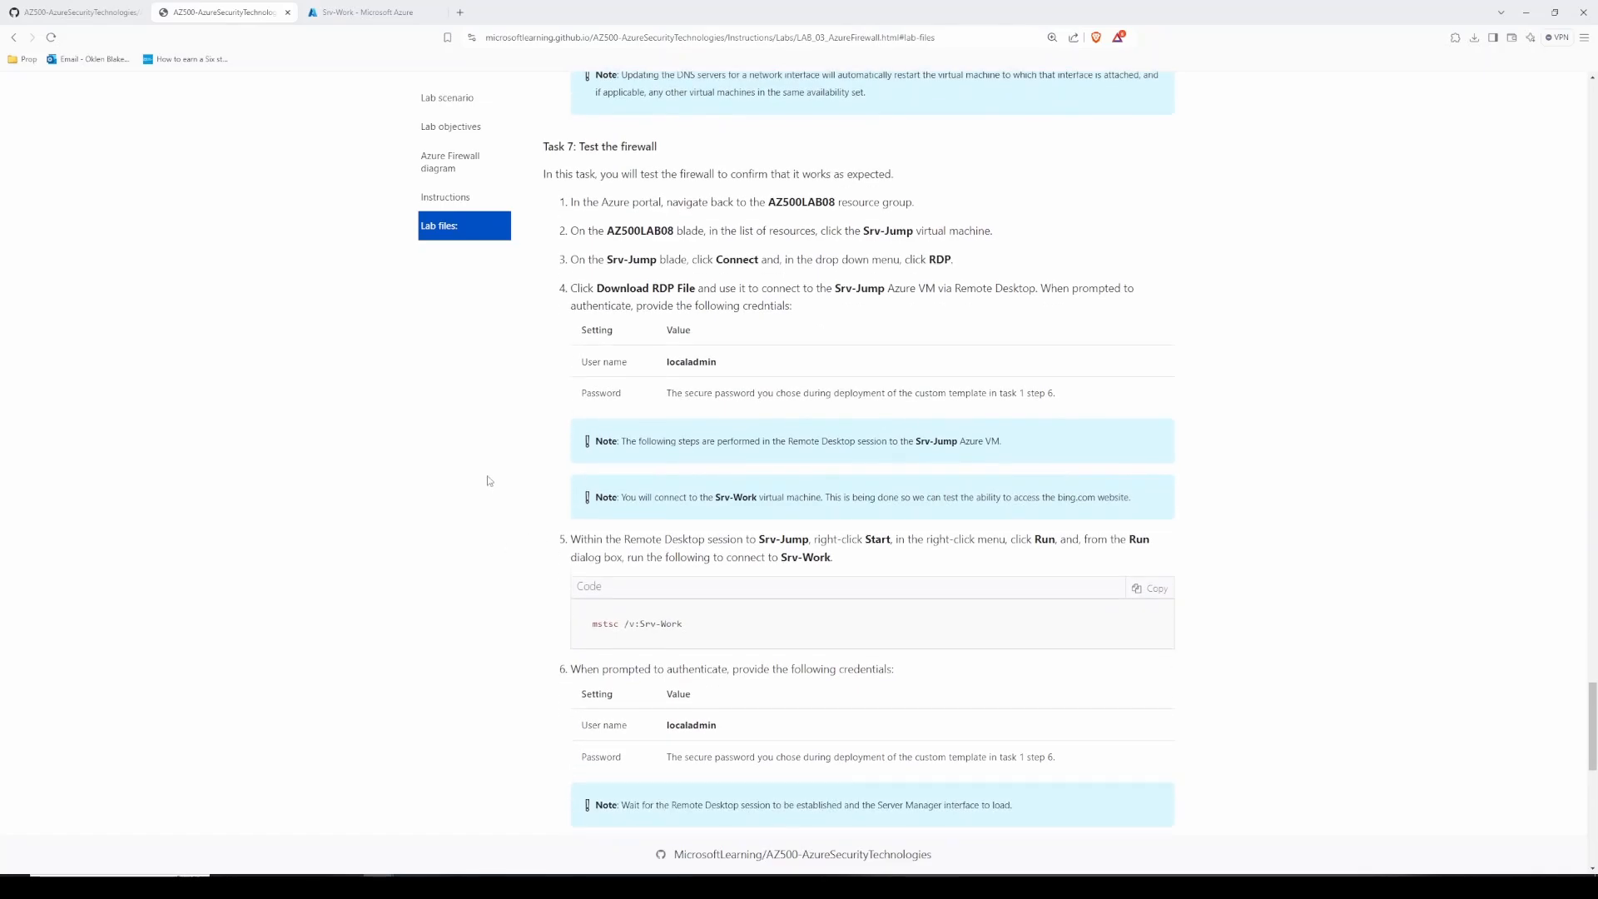
scroll(489, 471, down, 3)
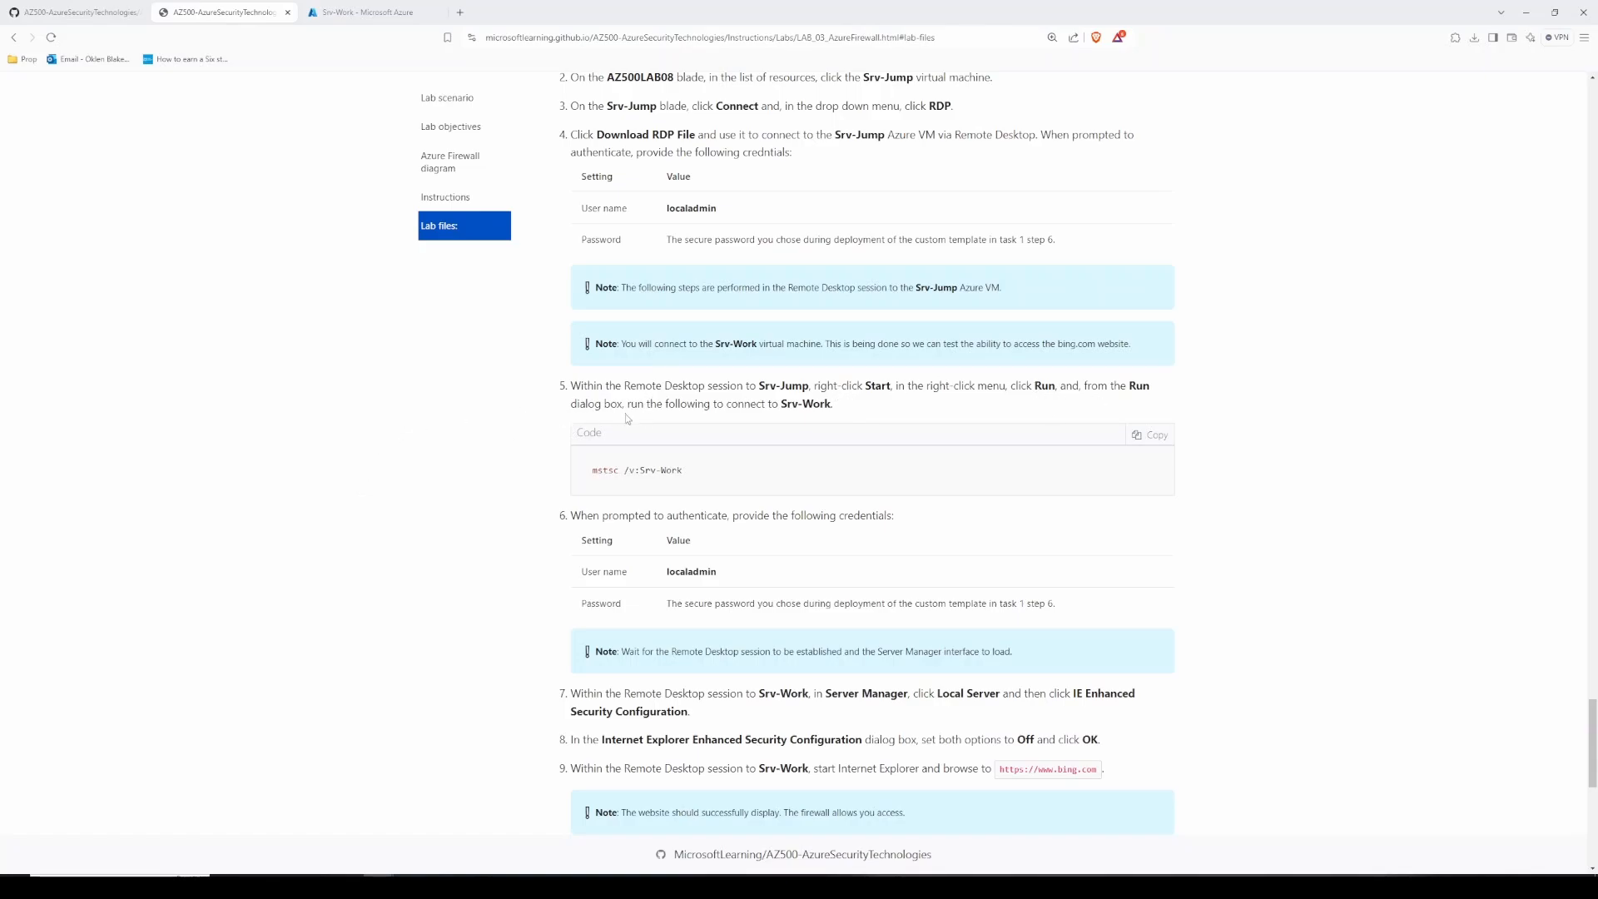
Step: Download Srv-Work's RDP file in the Azure portal and try to connect to the virtual machine with it
key(ctrl+Tab)
click(212, 188)
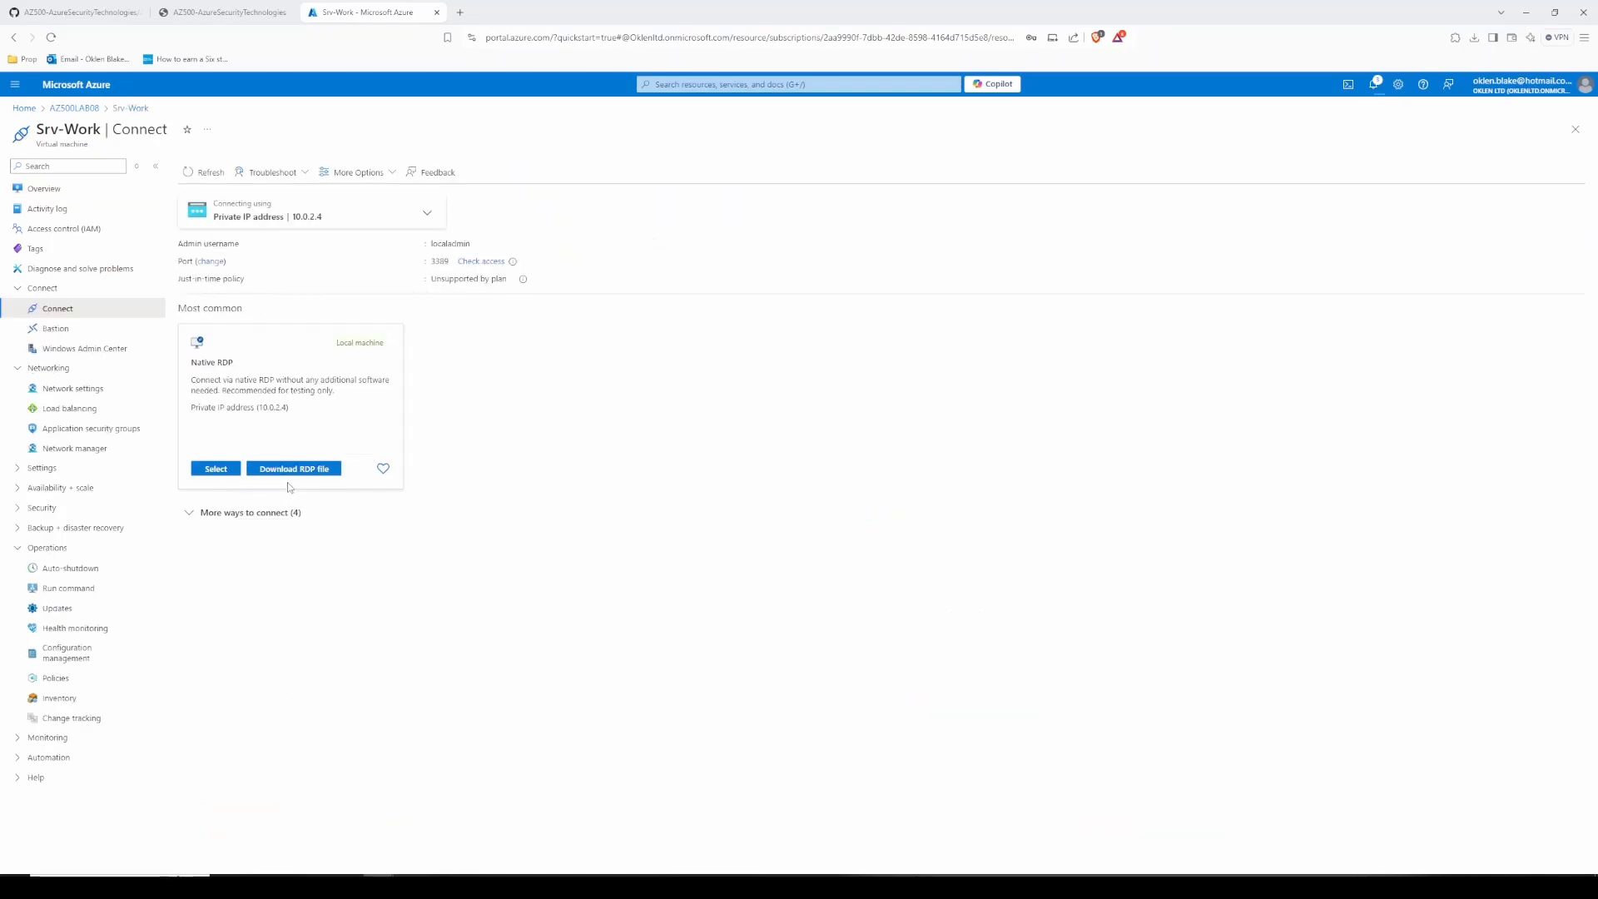
click(289, 472)
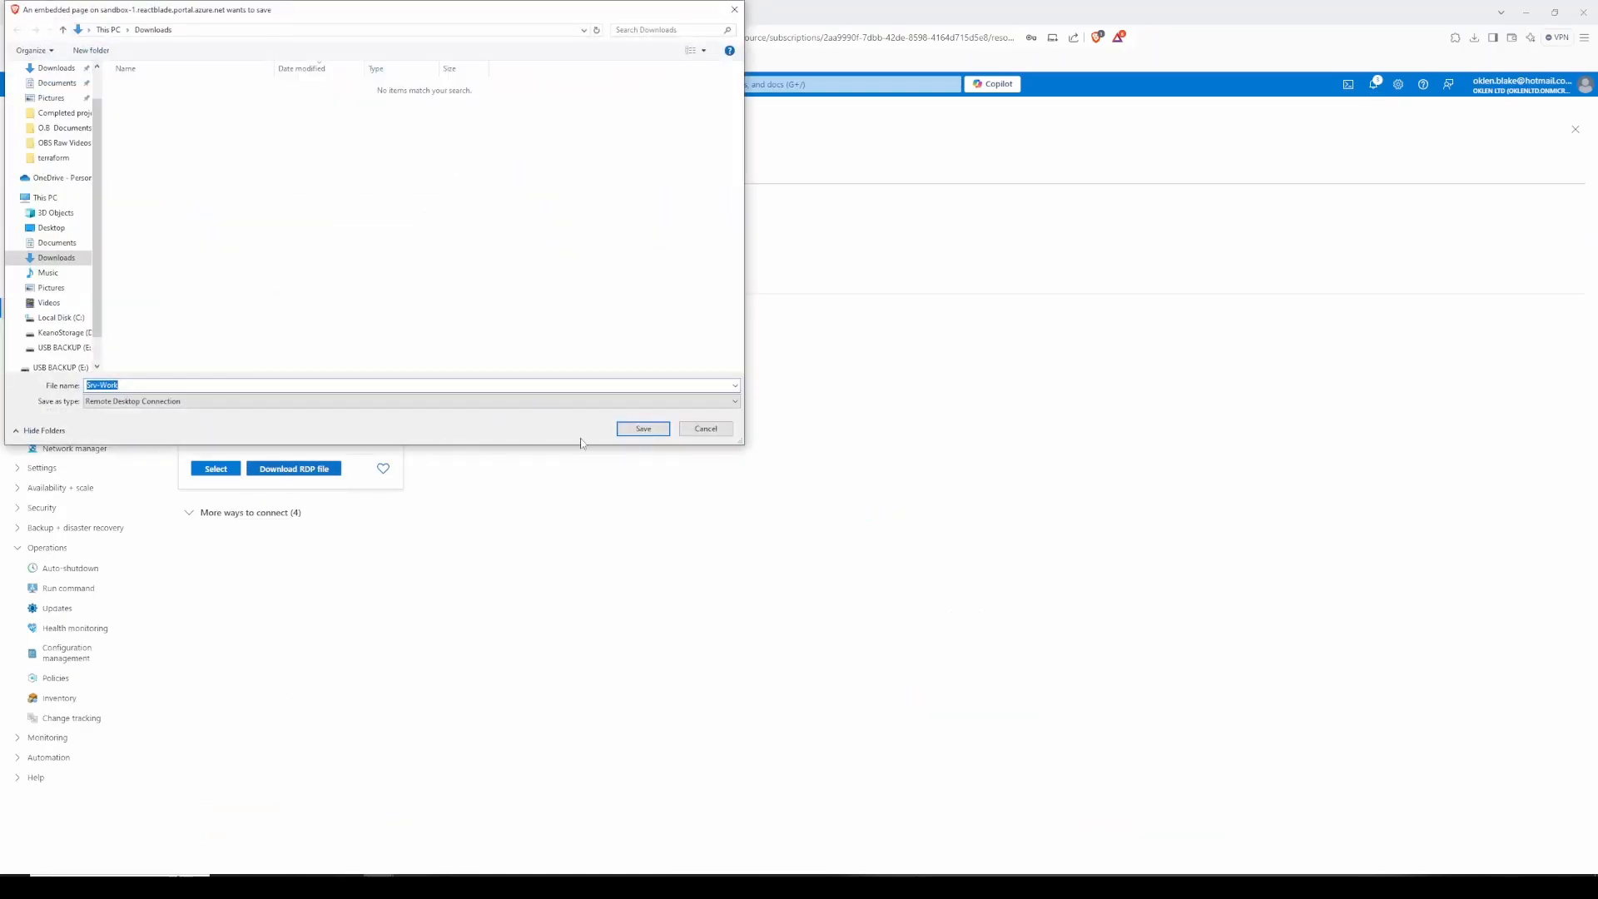
click(641, 427)
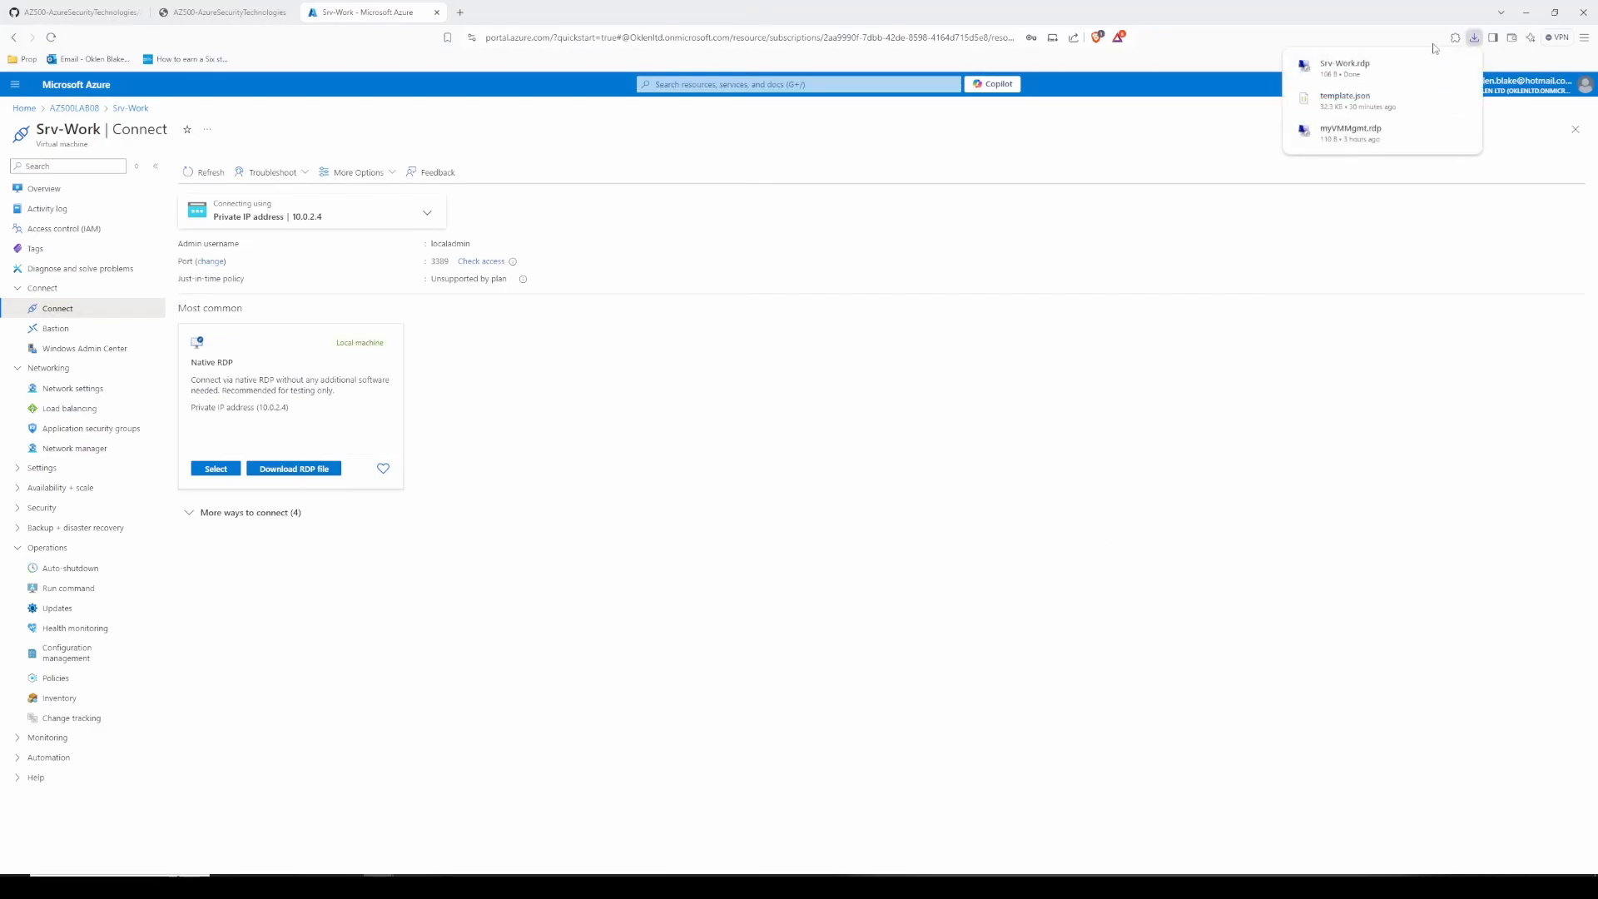
click(1435, 71)
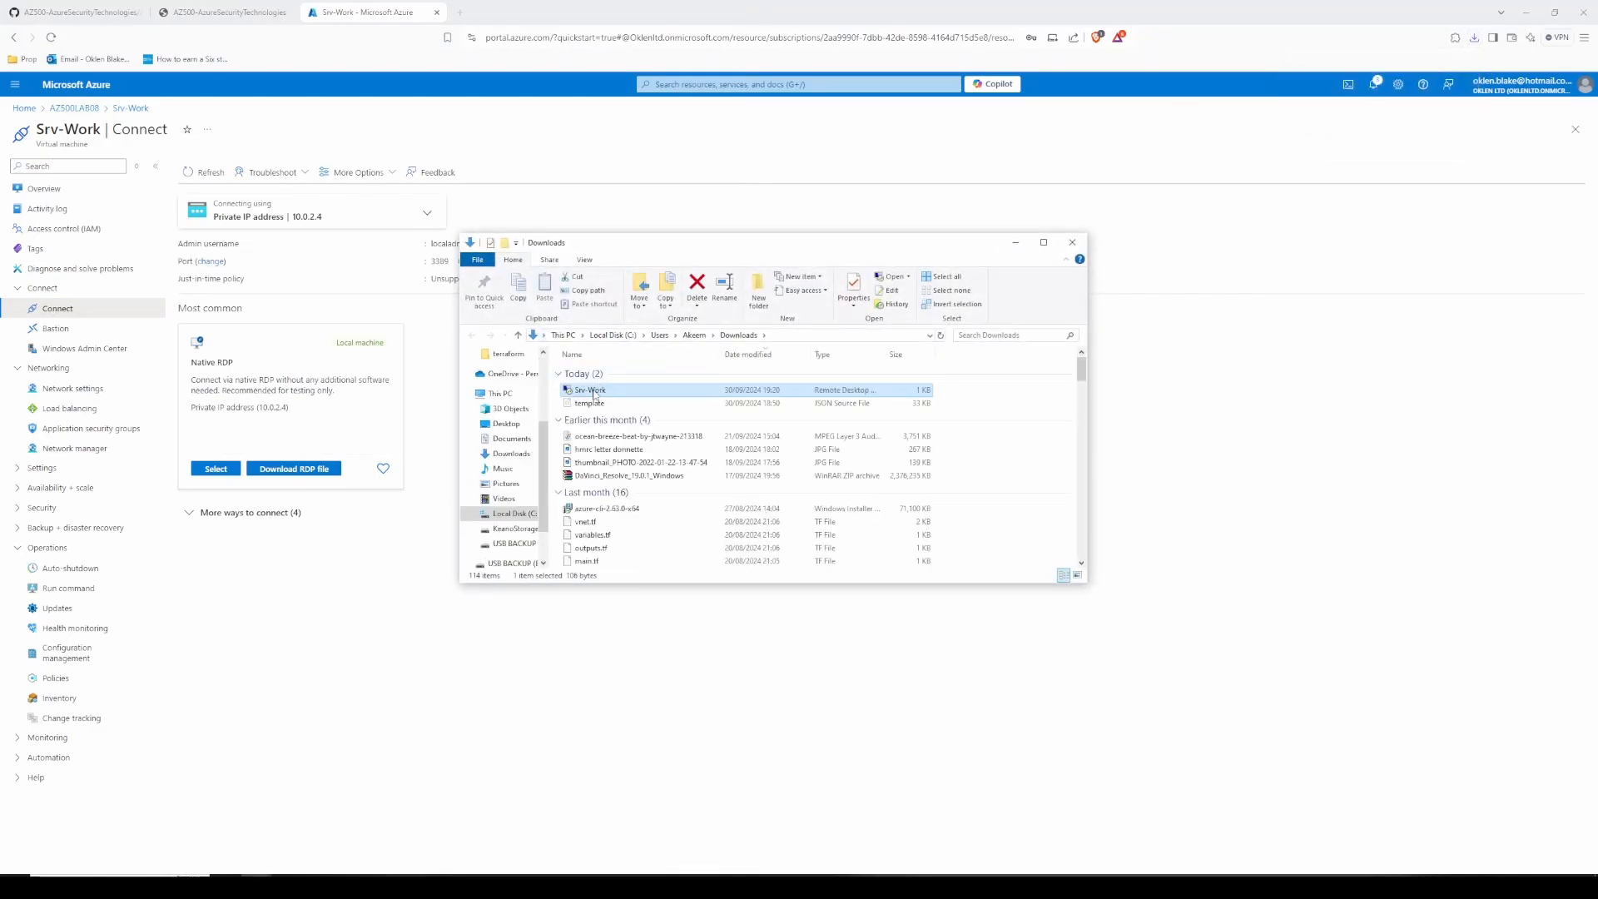
double_click(593, 391)
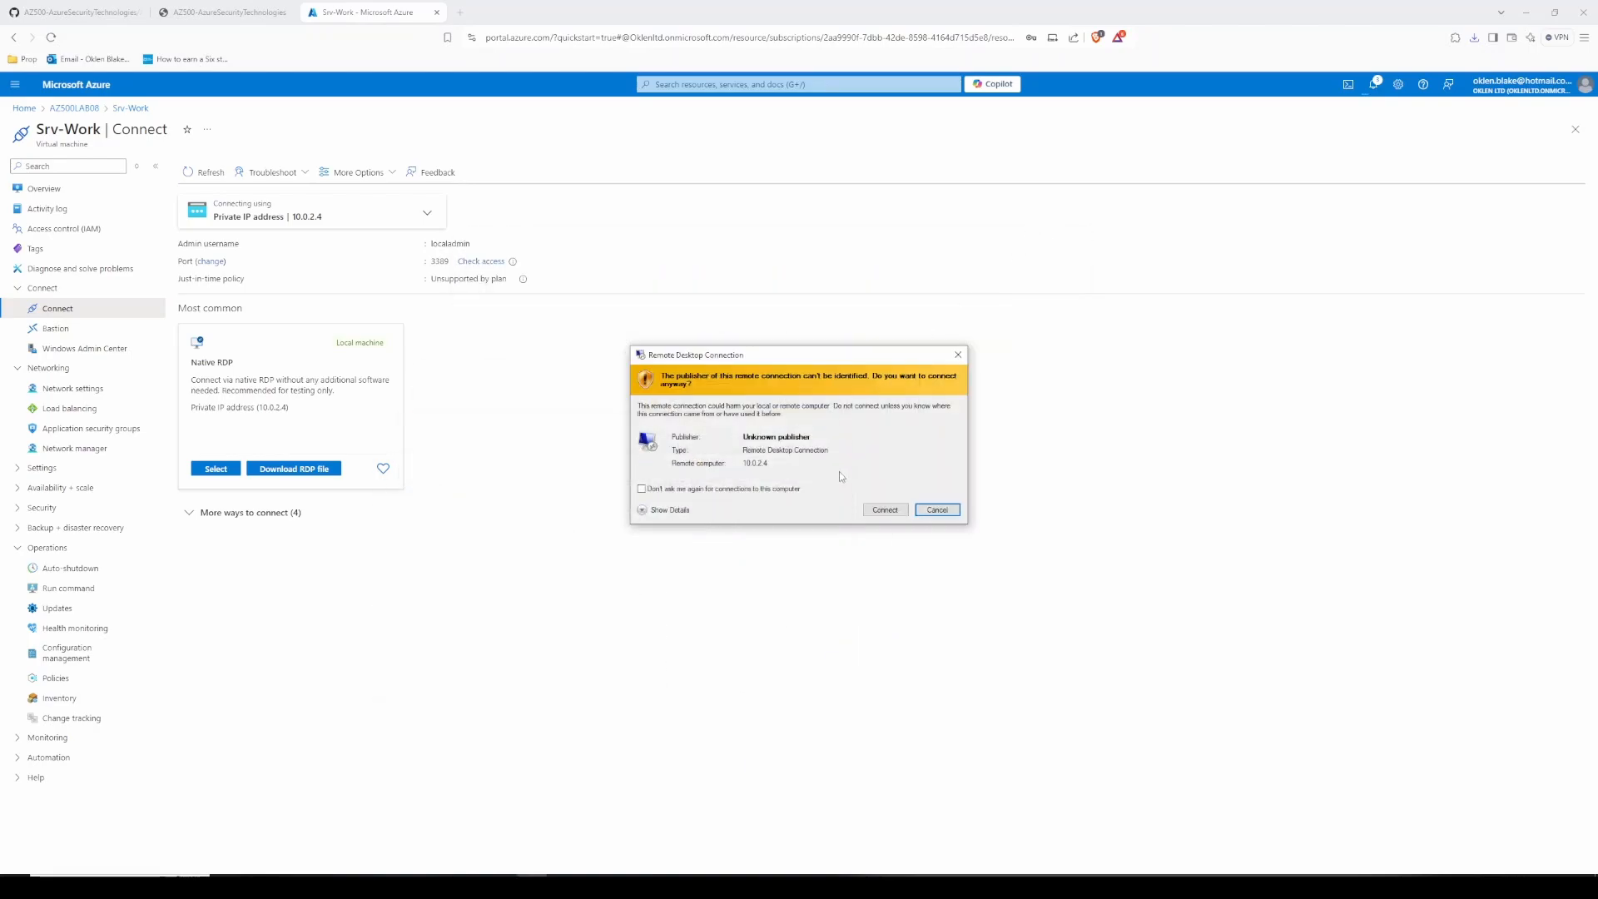
click(883, 511)
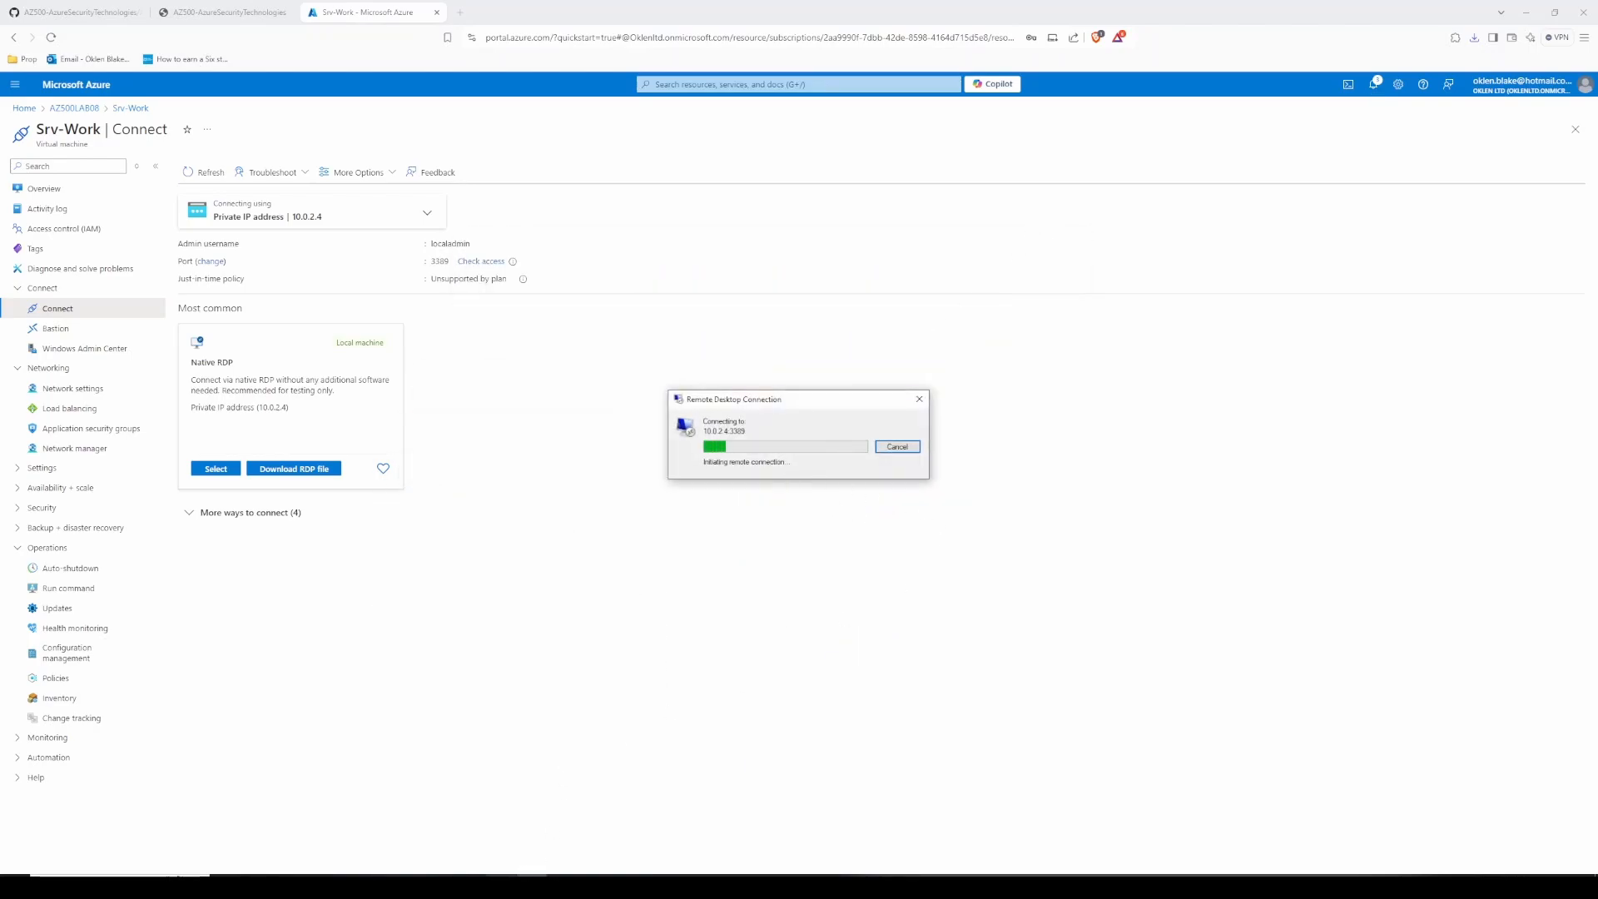
Step: Copy the localadmin account password from the WordPad notes and dismiss the Remote Desktop message
click(501, 887)
double_click(999, 797)
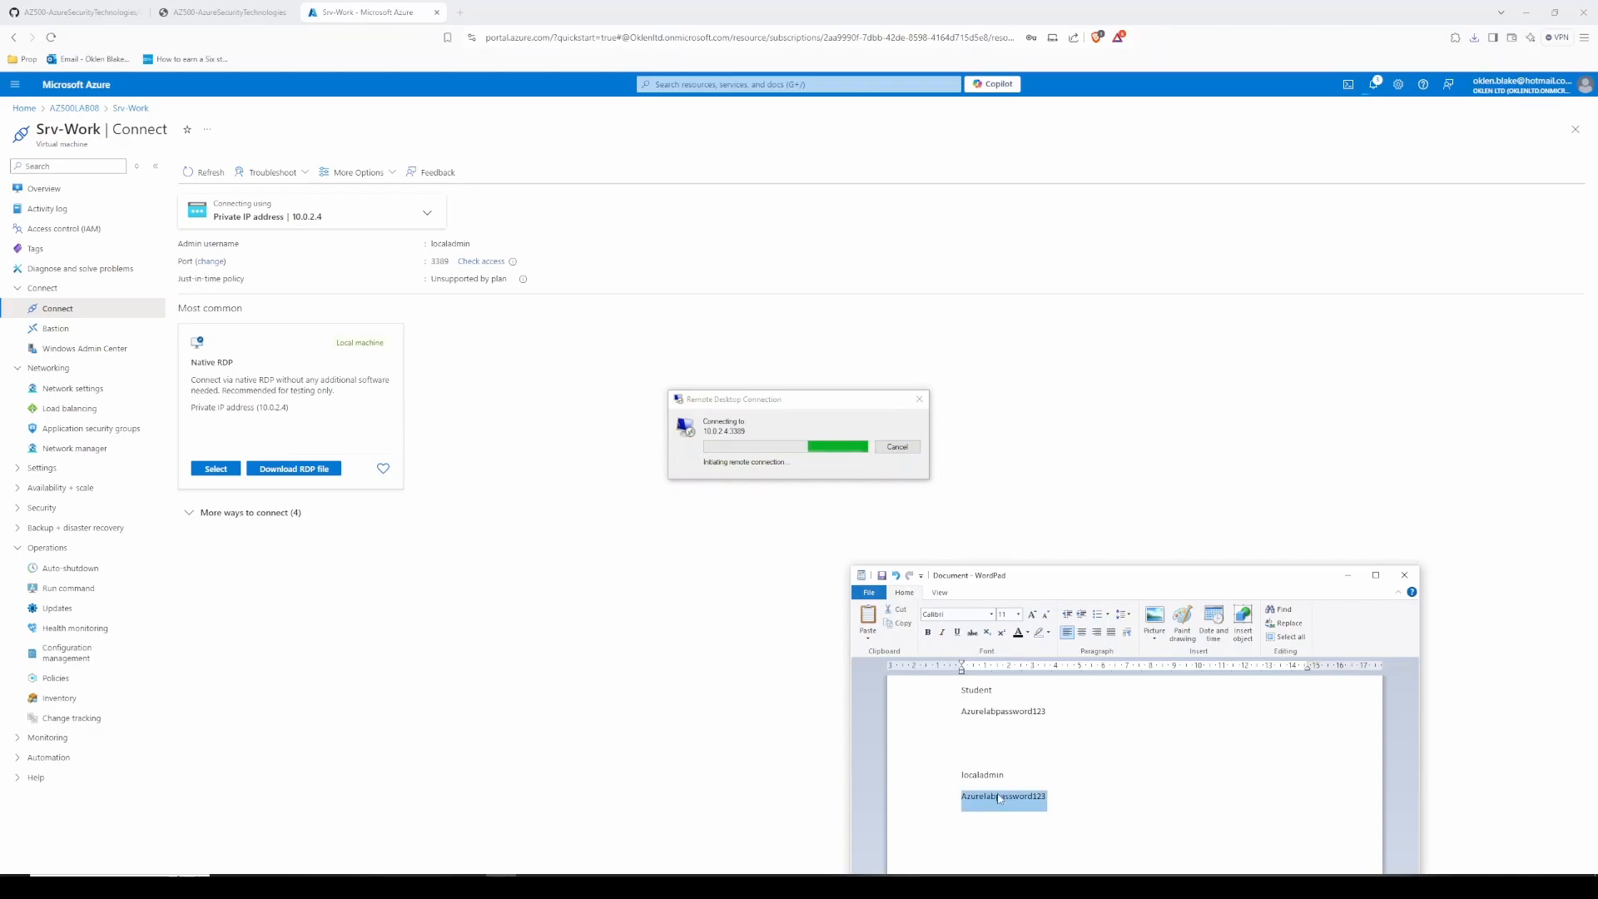
click(1348, 575)
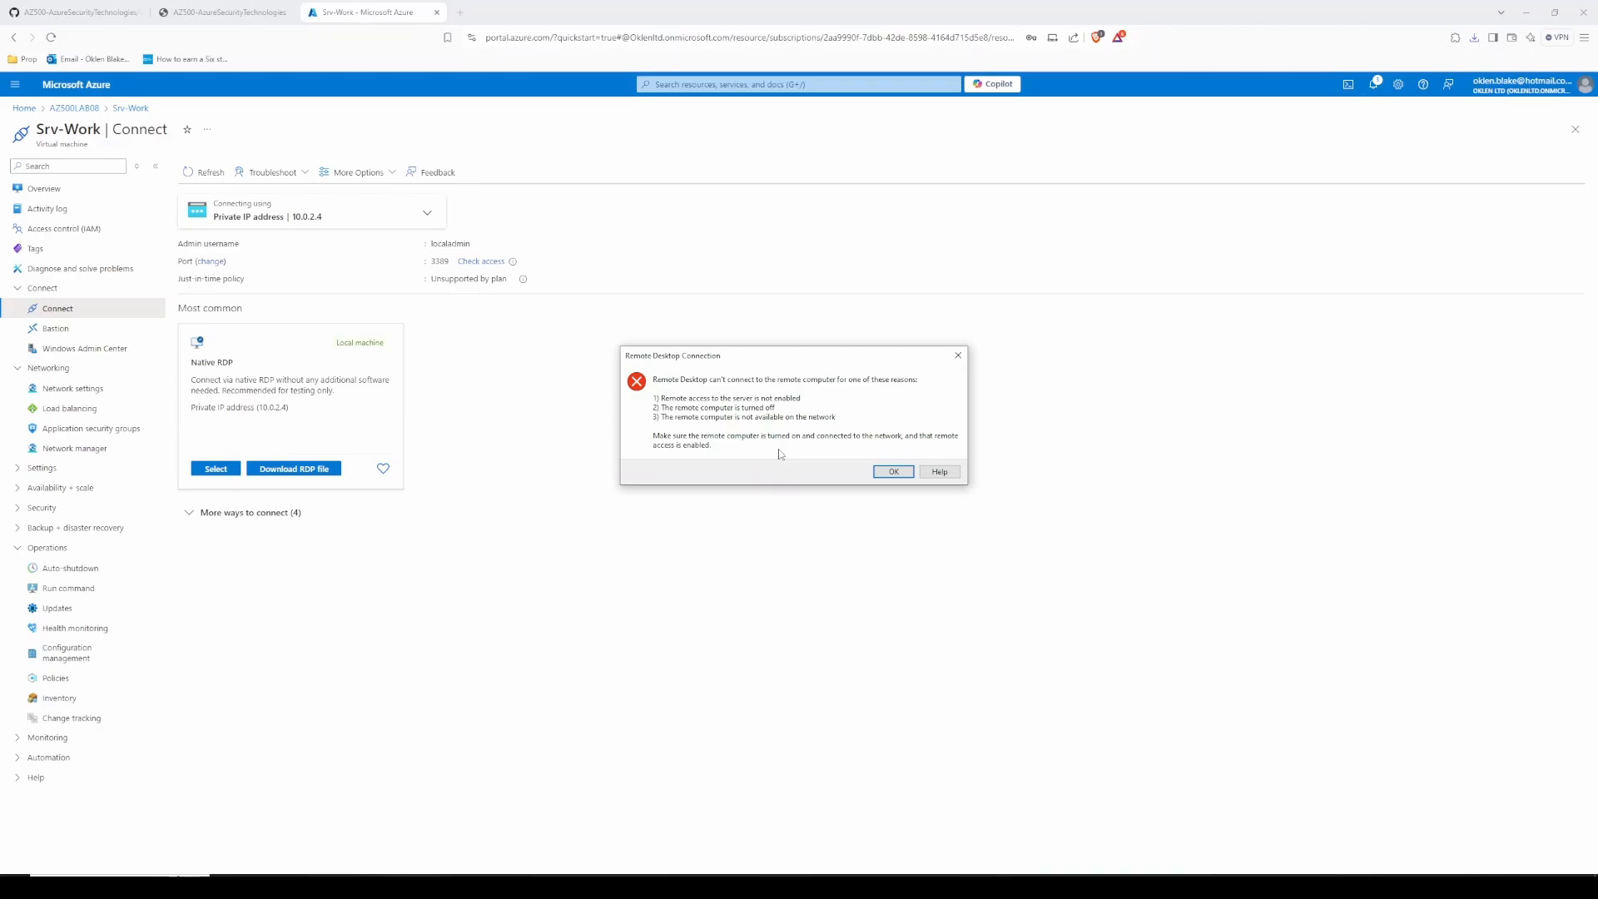
click(891, 473)
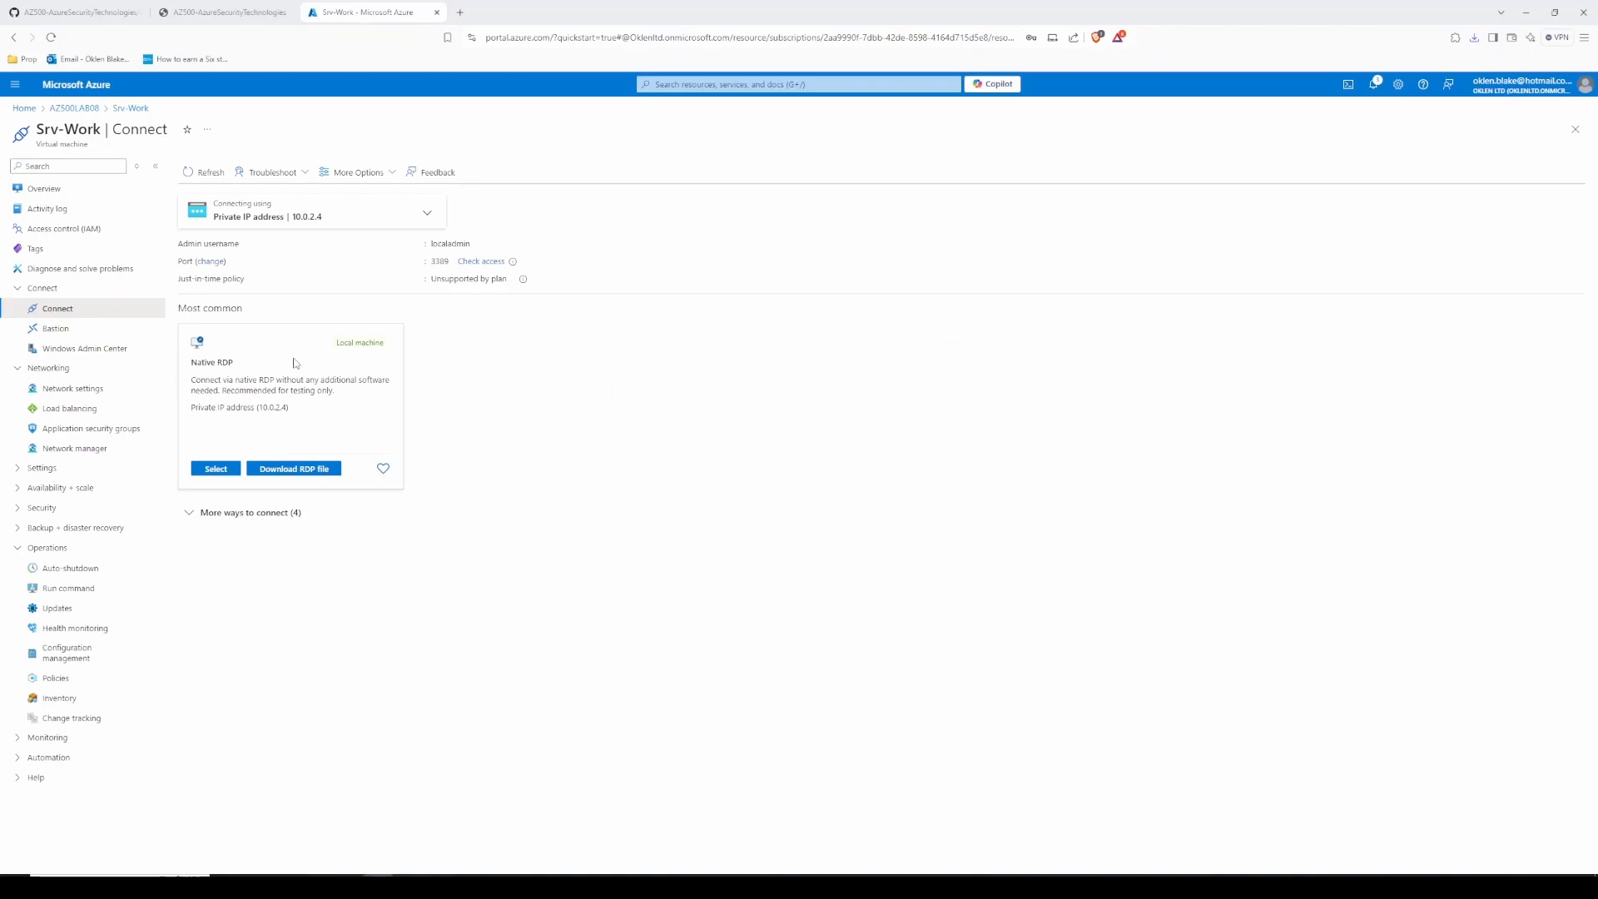
Step: Reopen Srv-Work from the AZ500LAB08 resource group and examine its overview properties and connection options
click(68, 108)
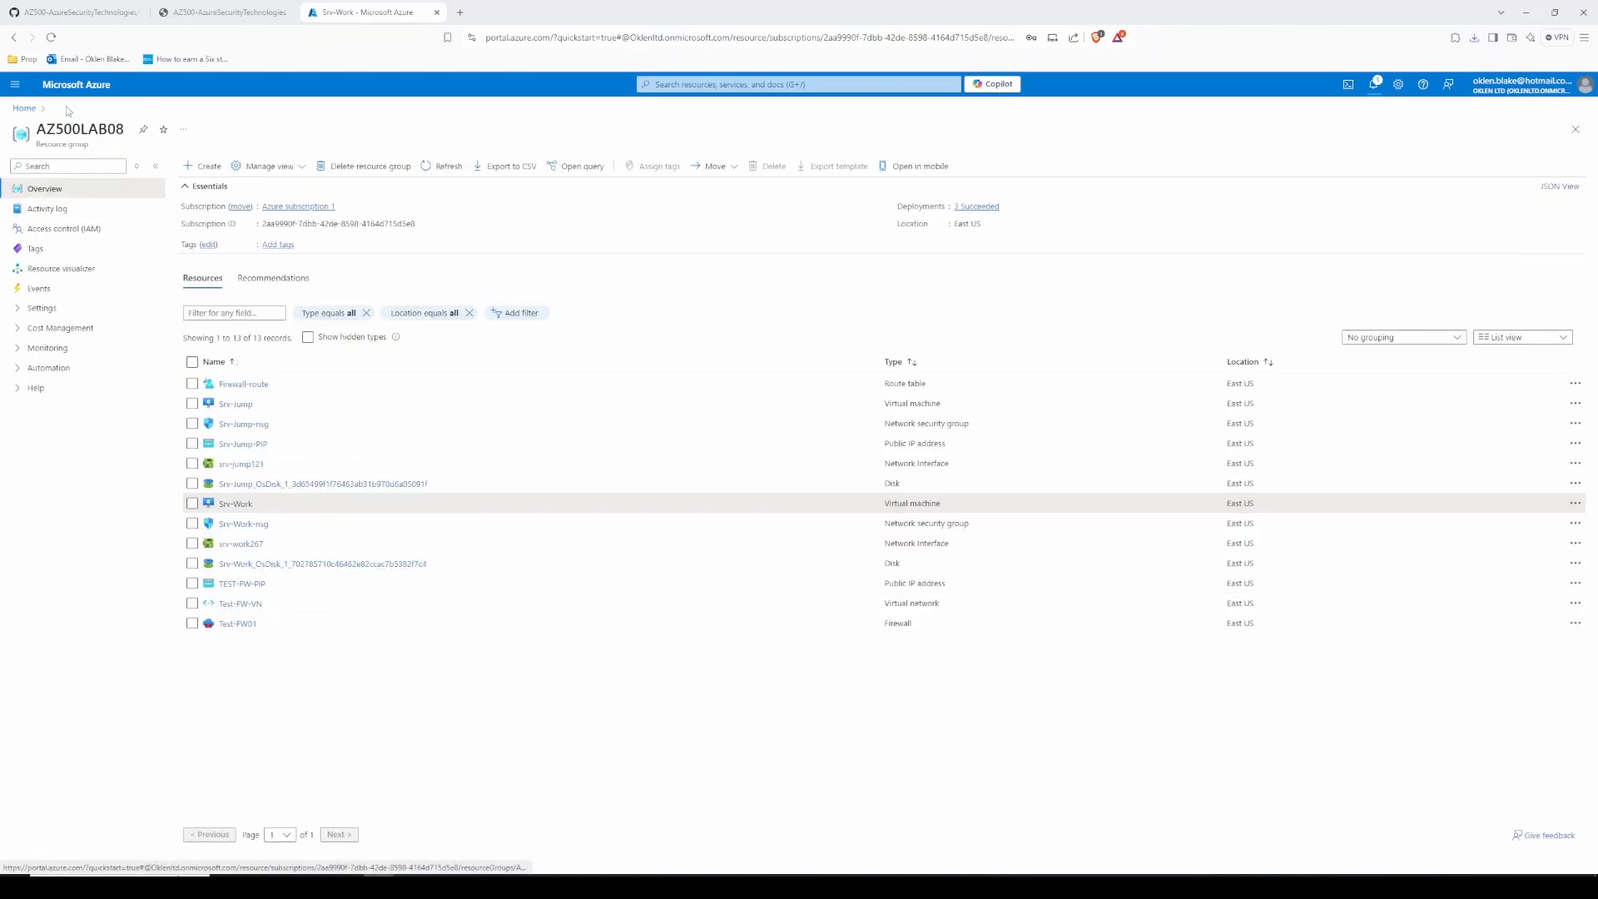
click(236, 503)
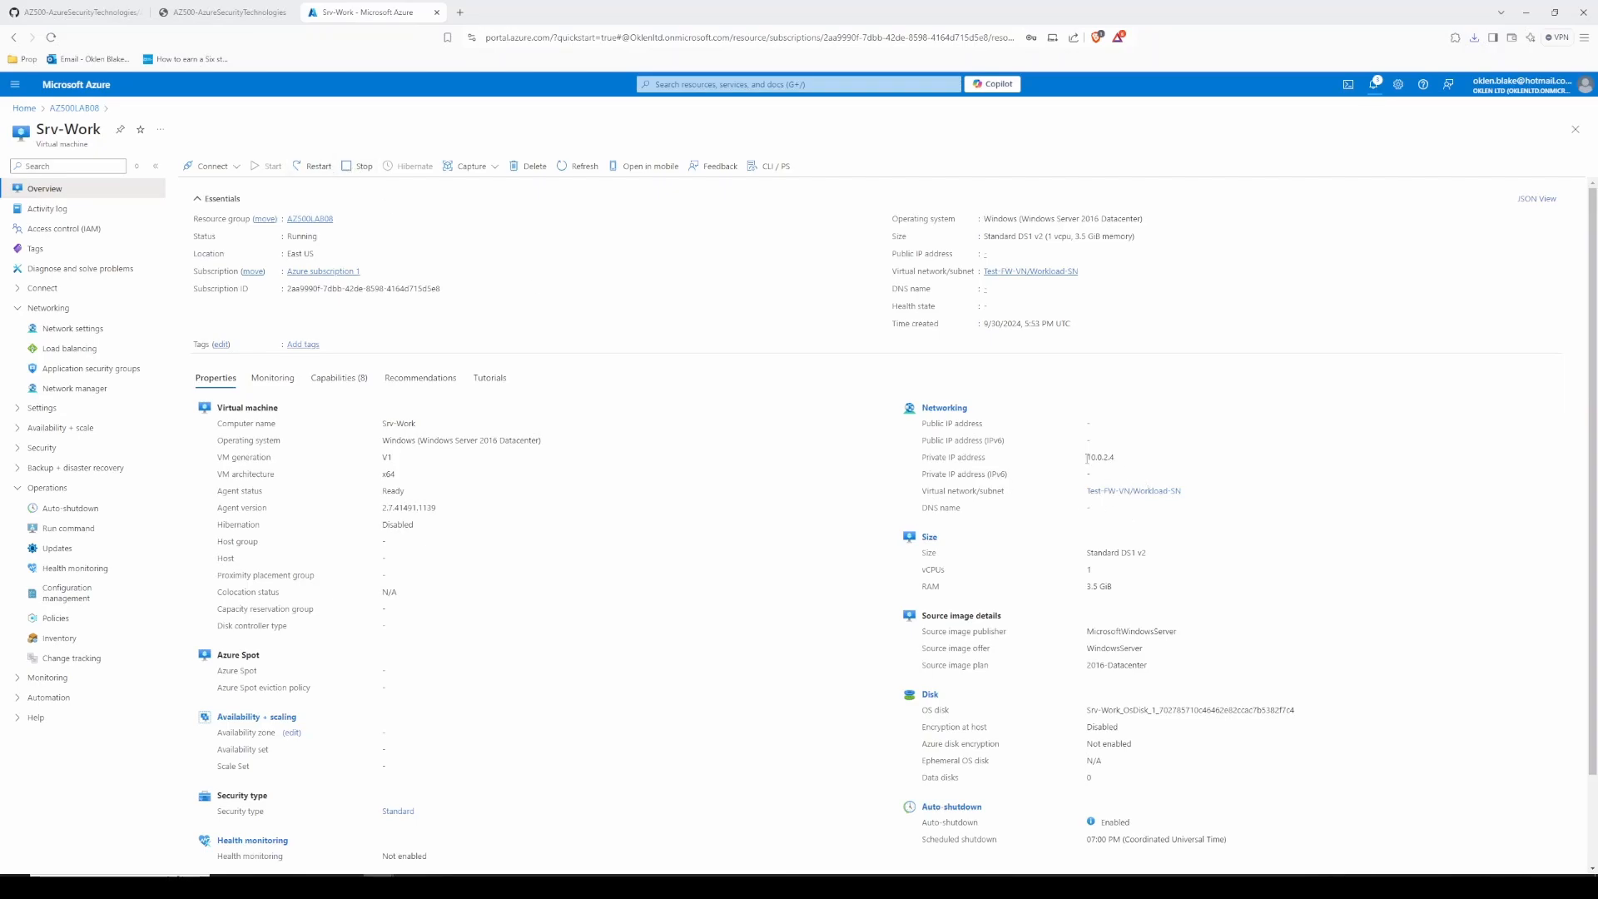
scroll(1277, 648, down, 2)
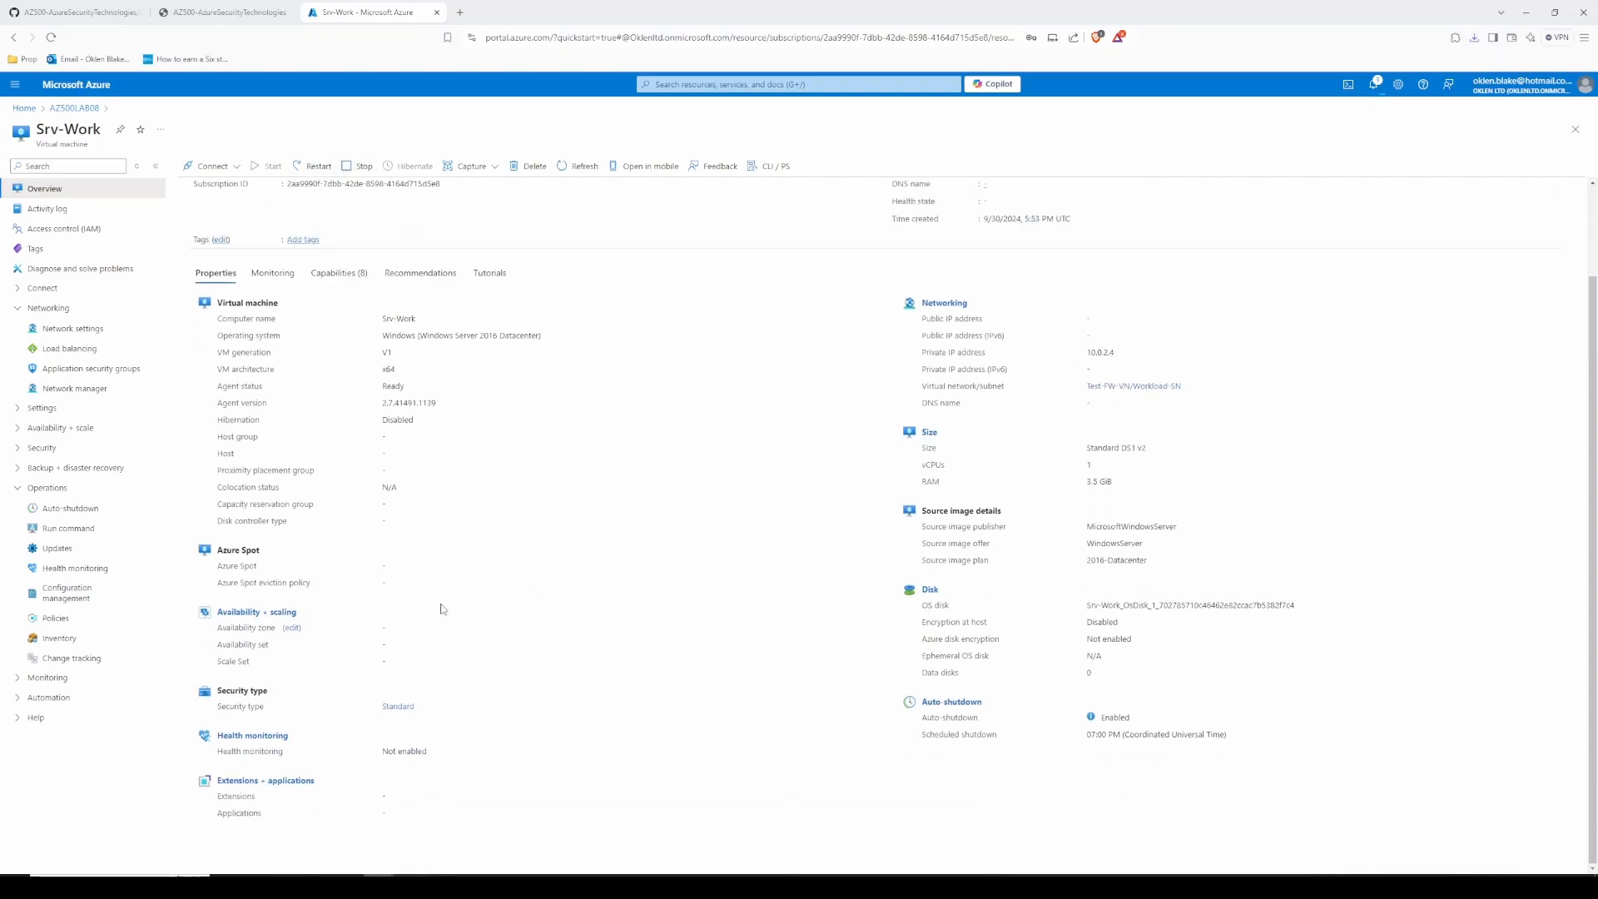
scroll(576, 611, up, 2)
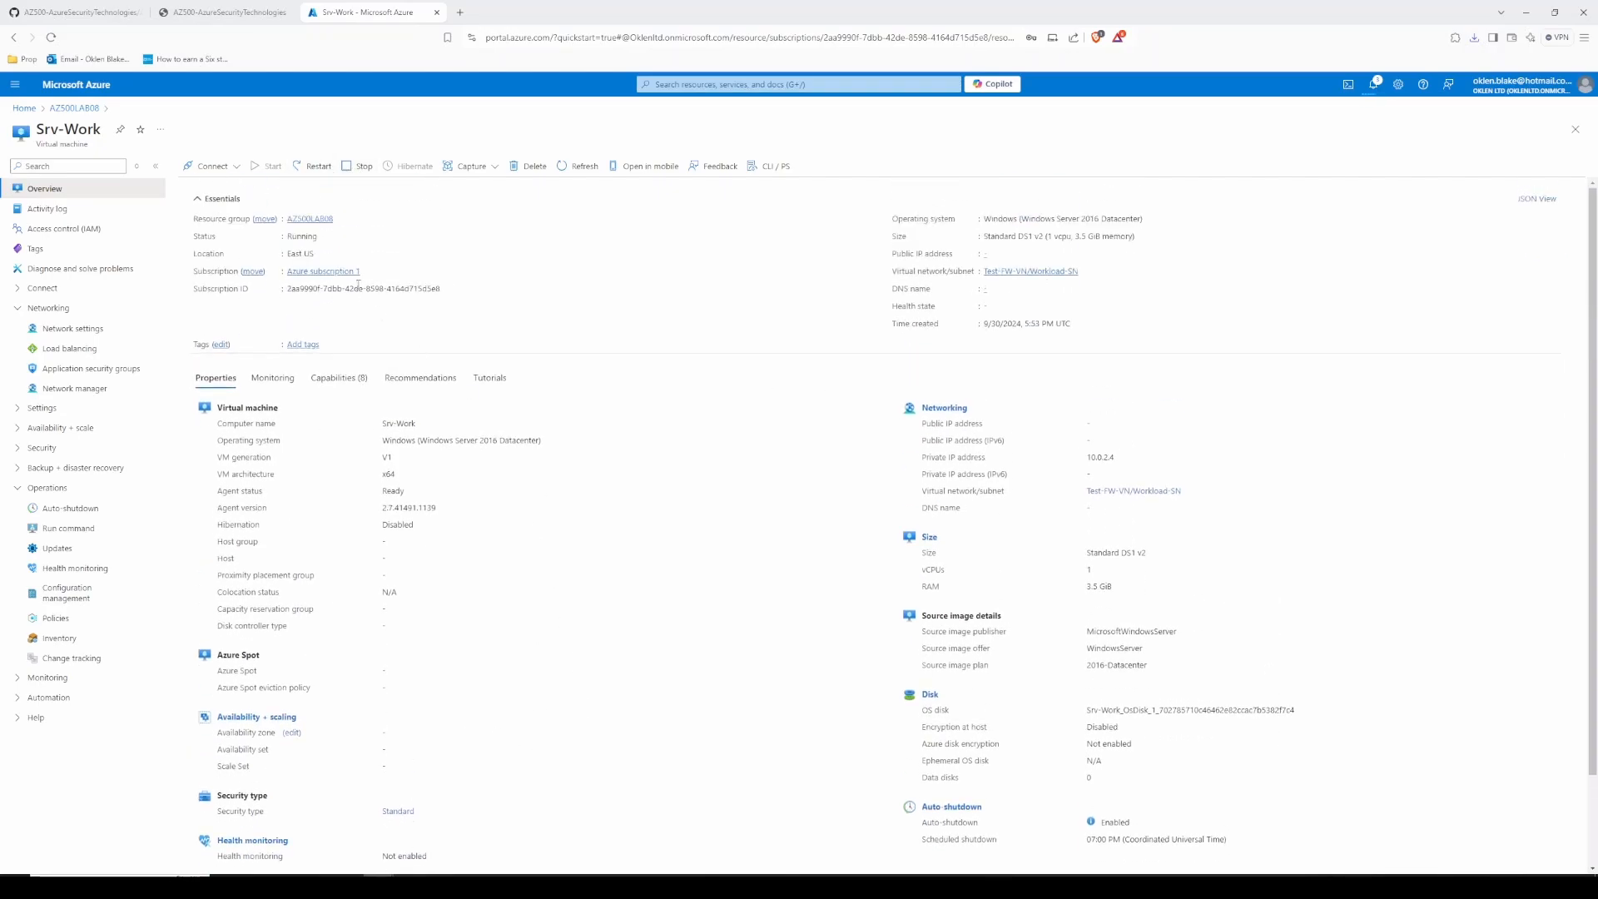
click(235, 166)
click(204, 188)
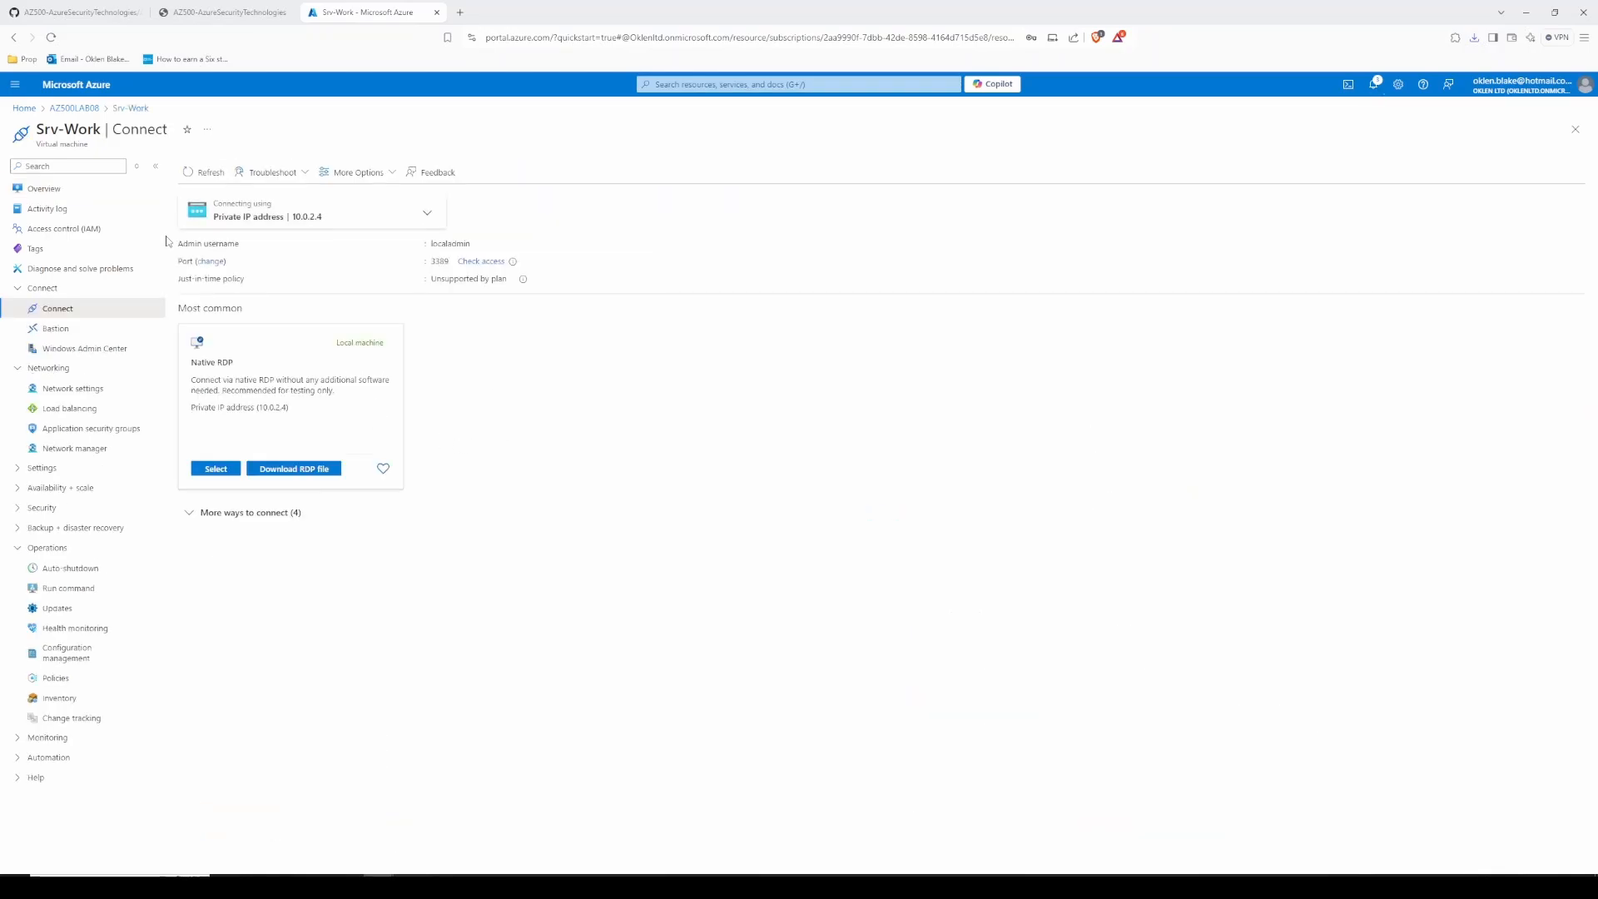
Step: Open the Srv-Jump virtual machine from the AZ500LAB08 resource group and download its RDP file as Srv-Jump
click(73, 108)
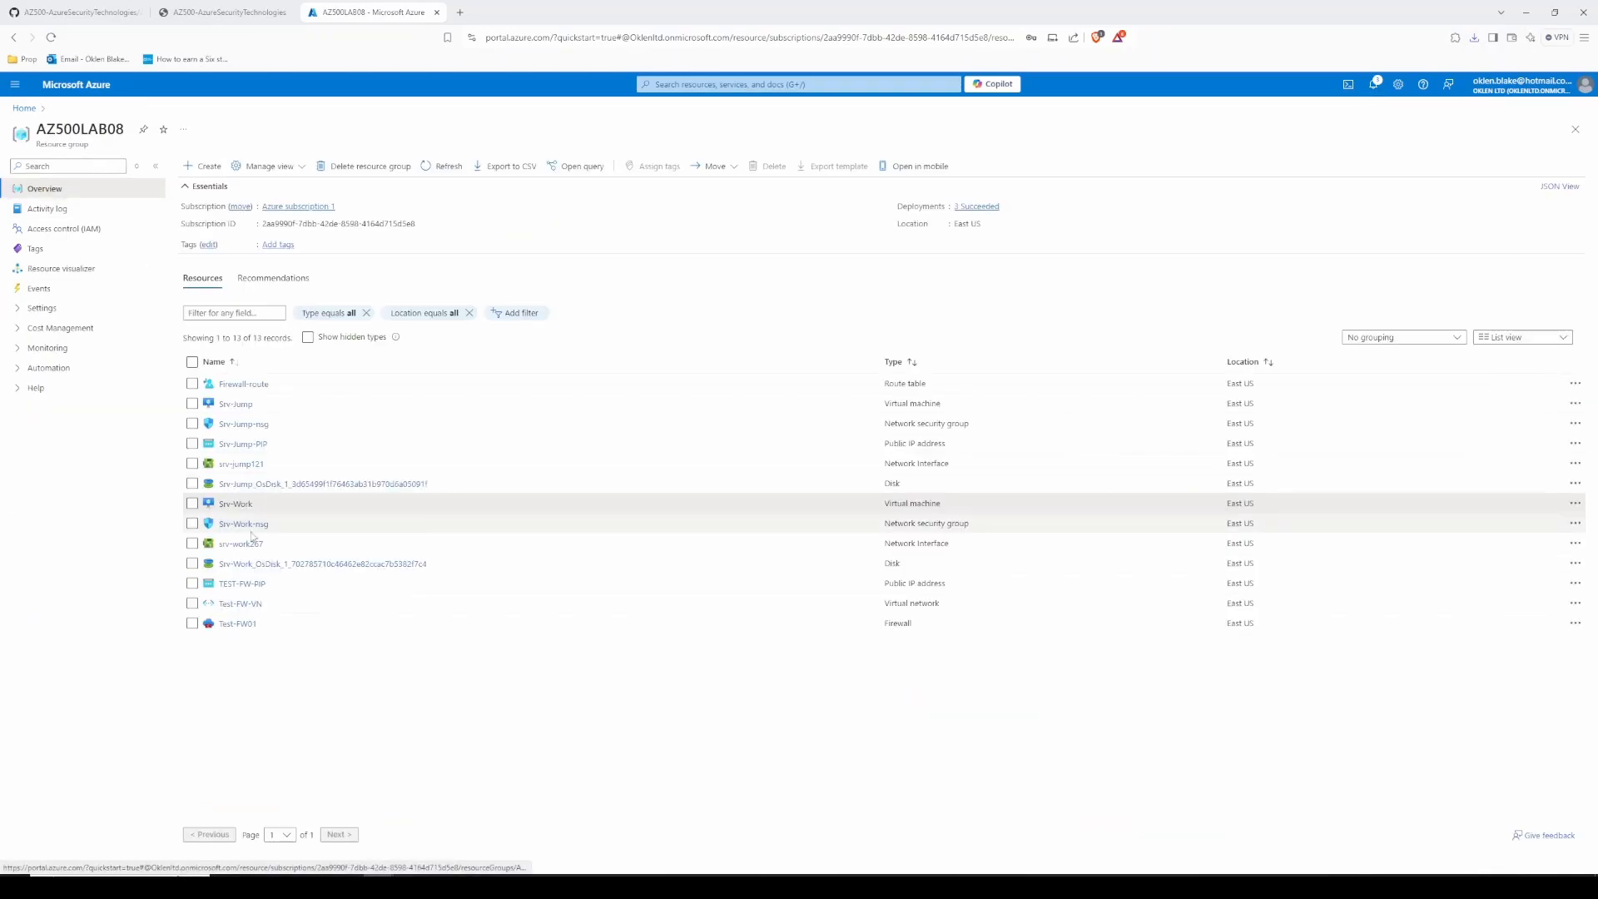
click(233, 405)
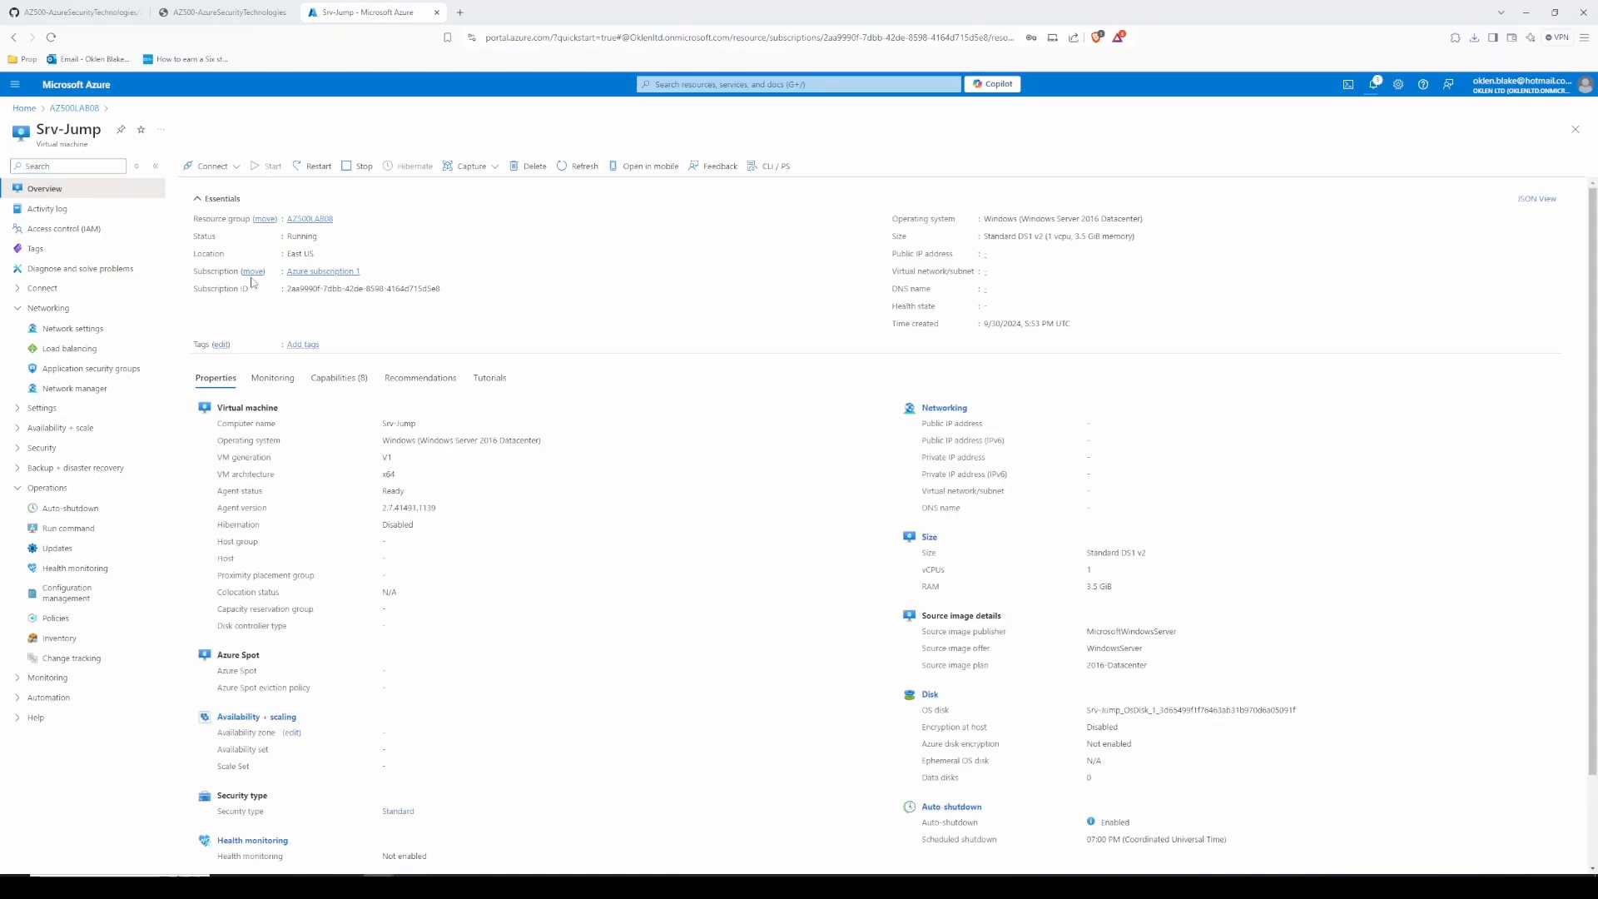
click(213, 166)
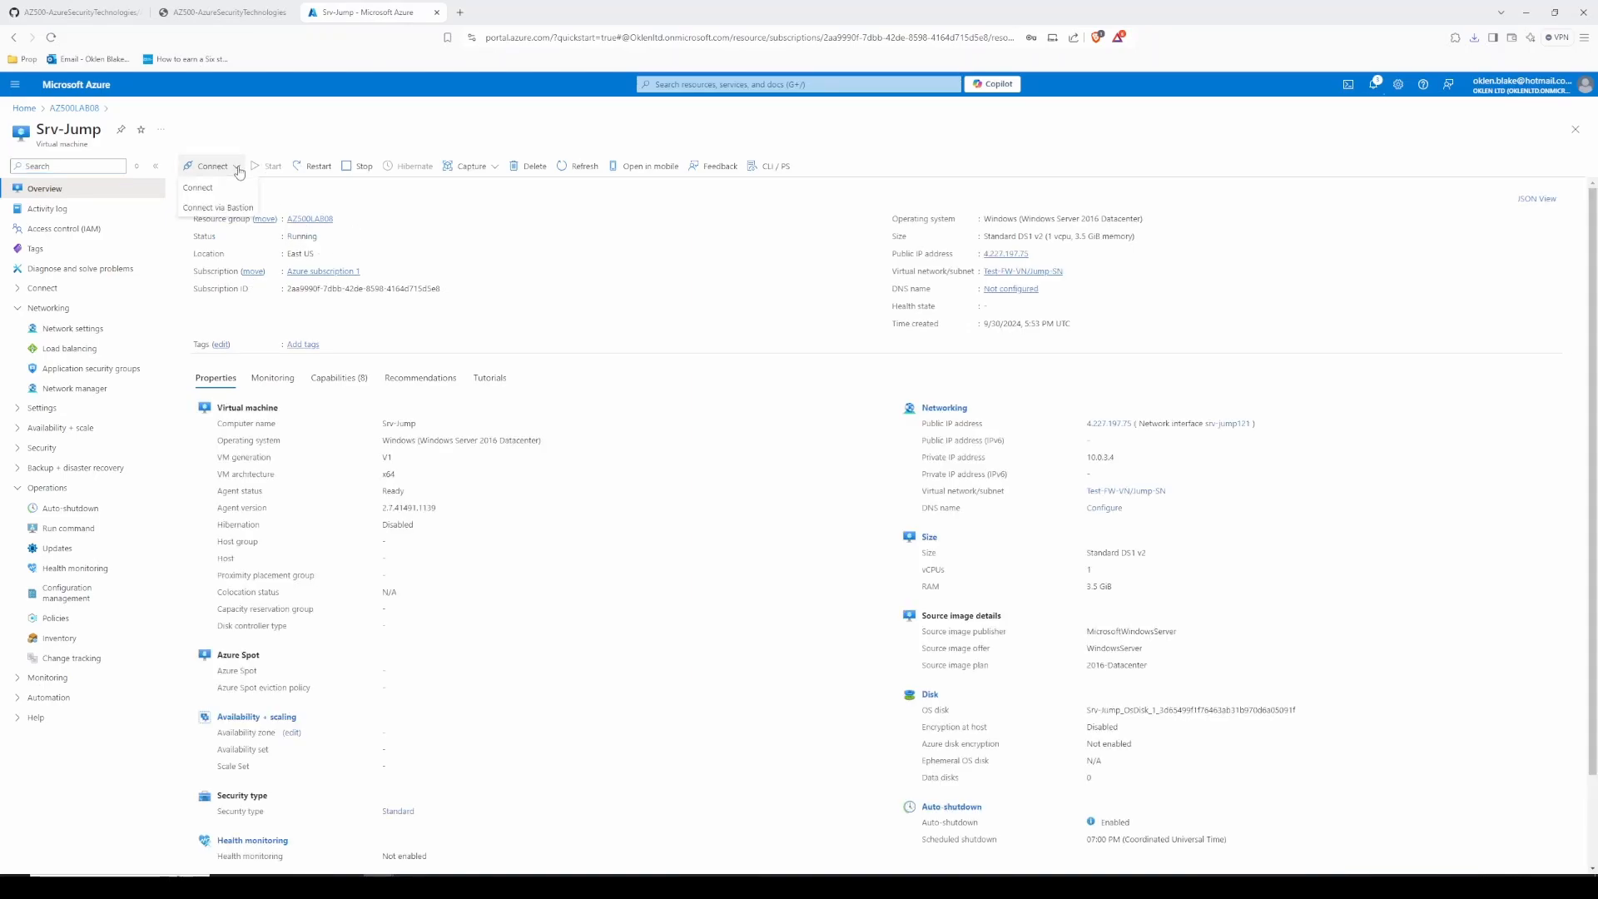
click(204, 188)
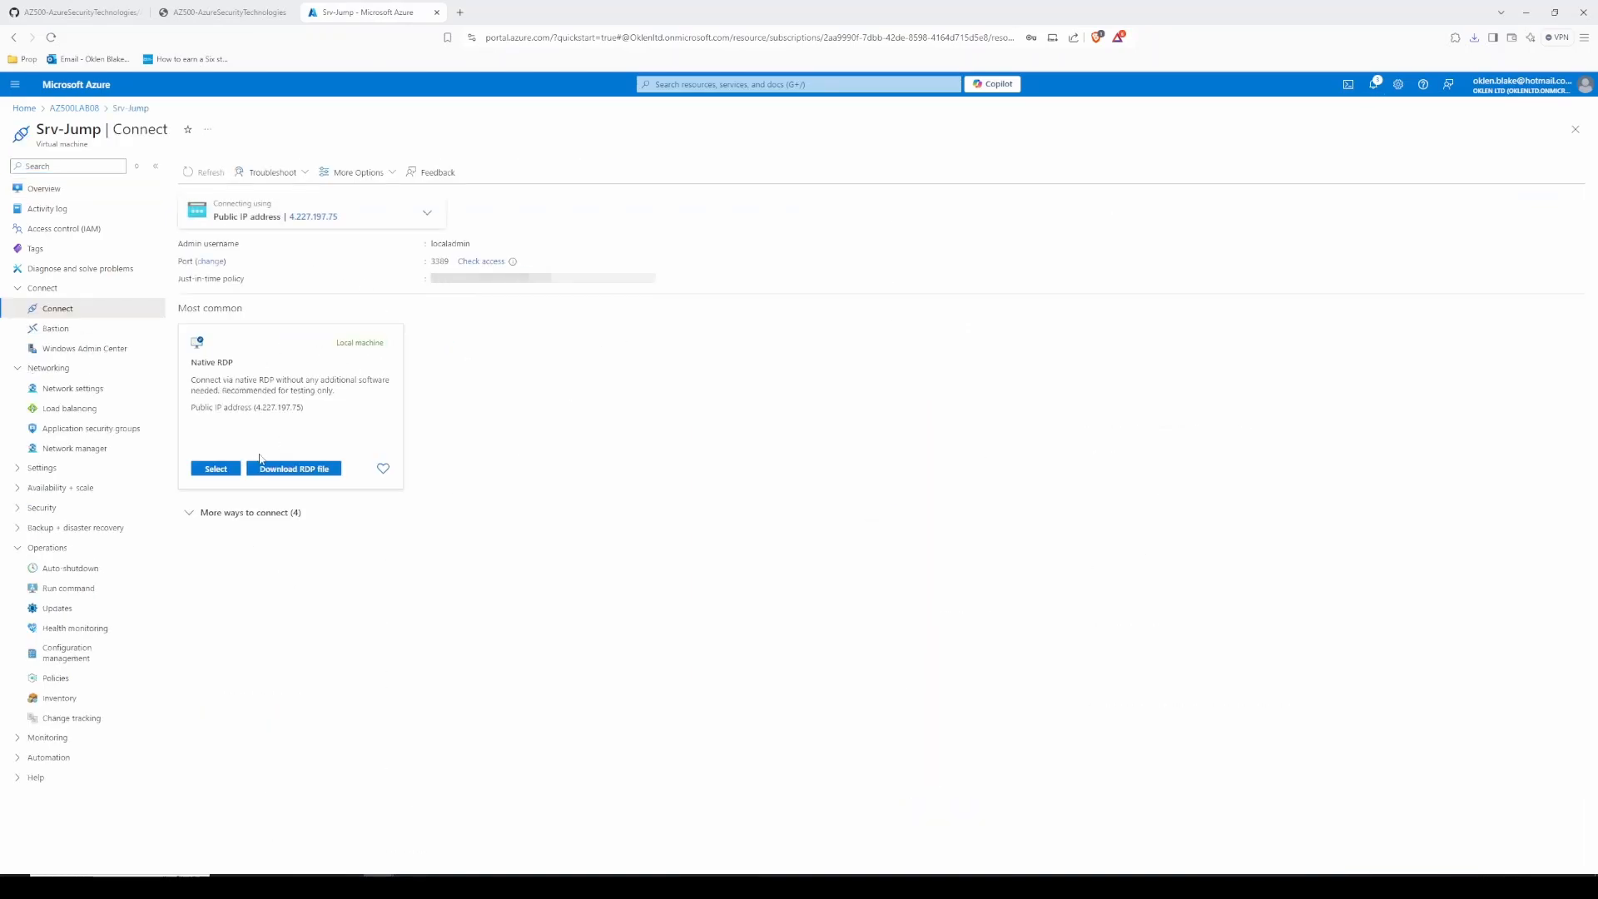
click(269, 470)
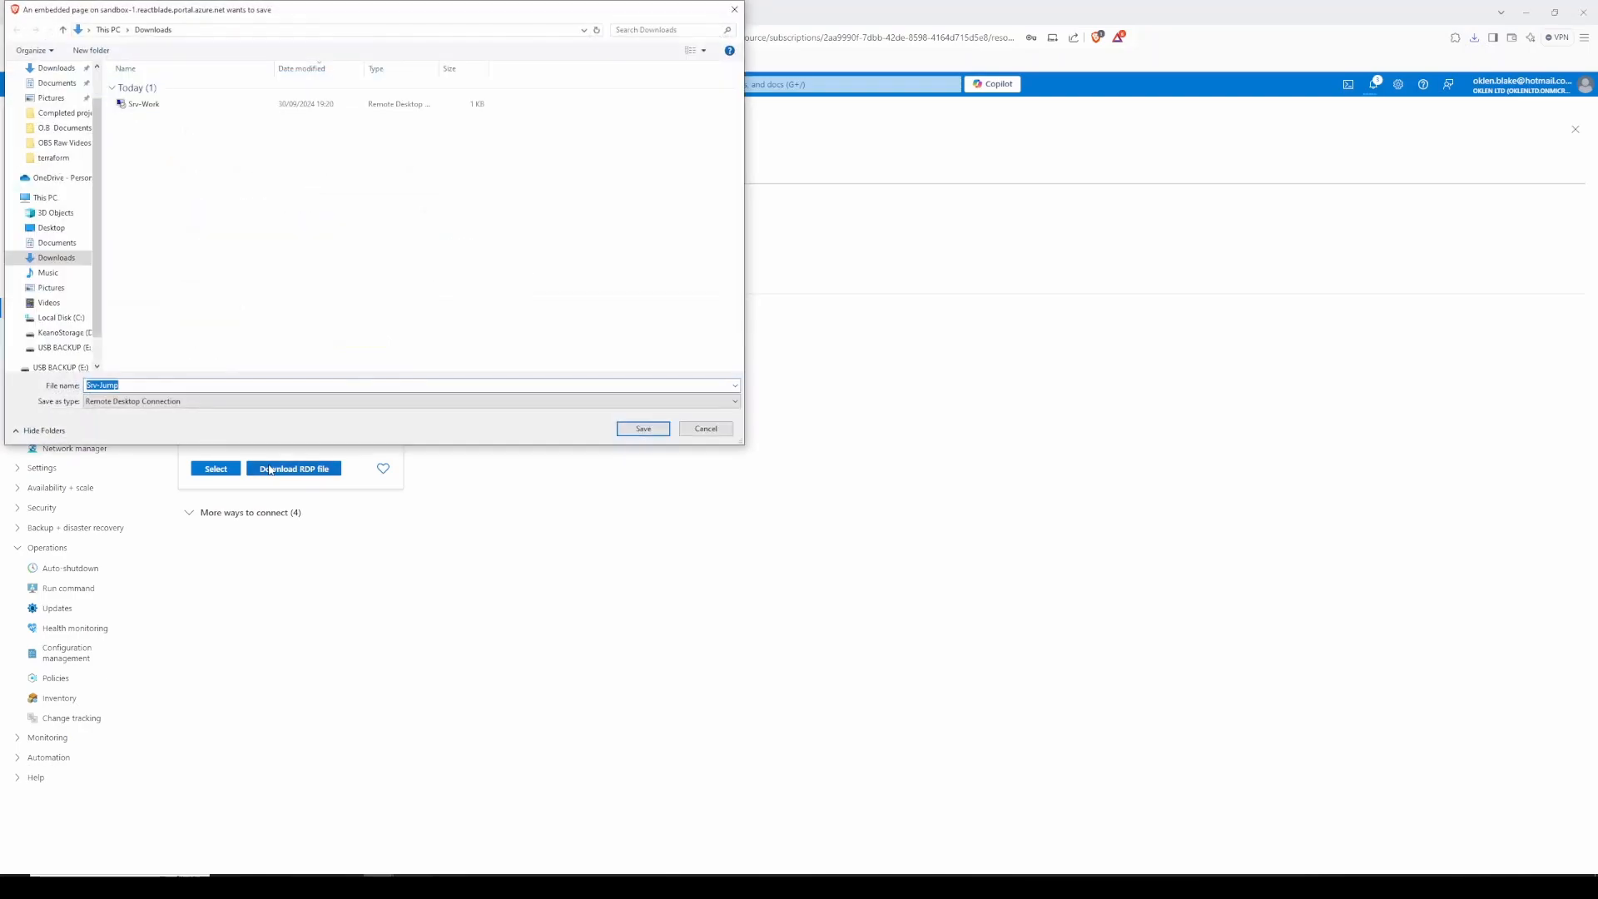
click(631, 431)
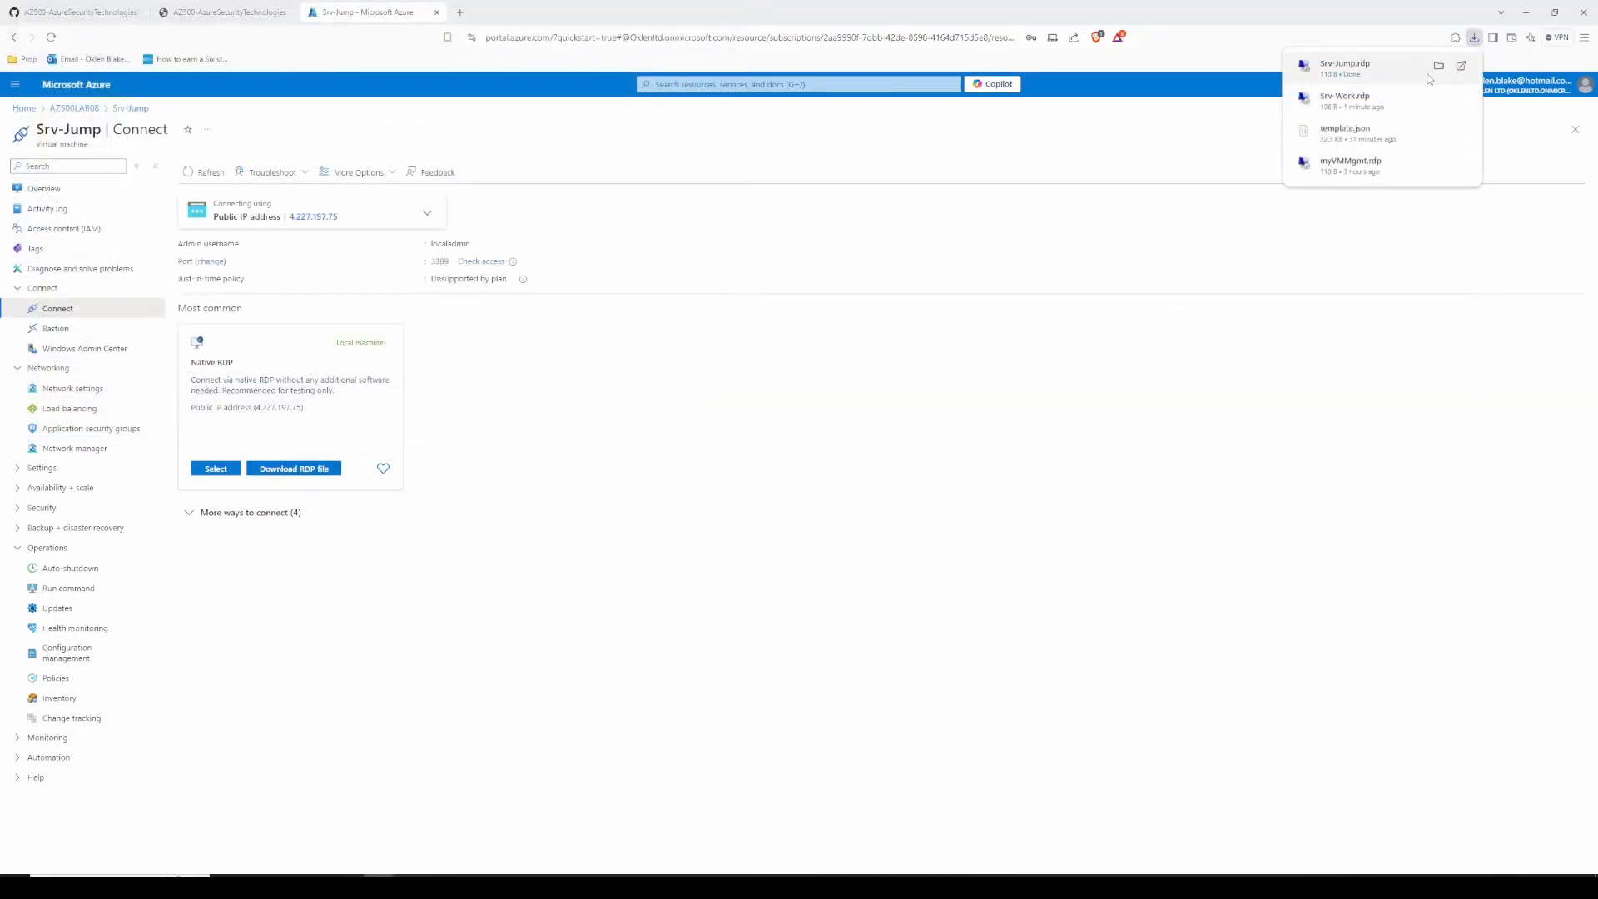
Step: Connect to Srv-Jump with the downloaded RDP file, entering the localadmin account password and accepting the unverified certificate
click(1439, 67)
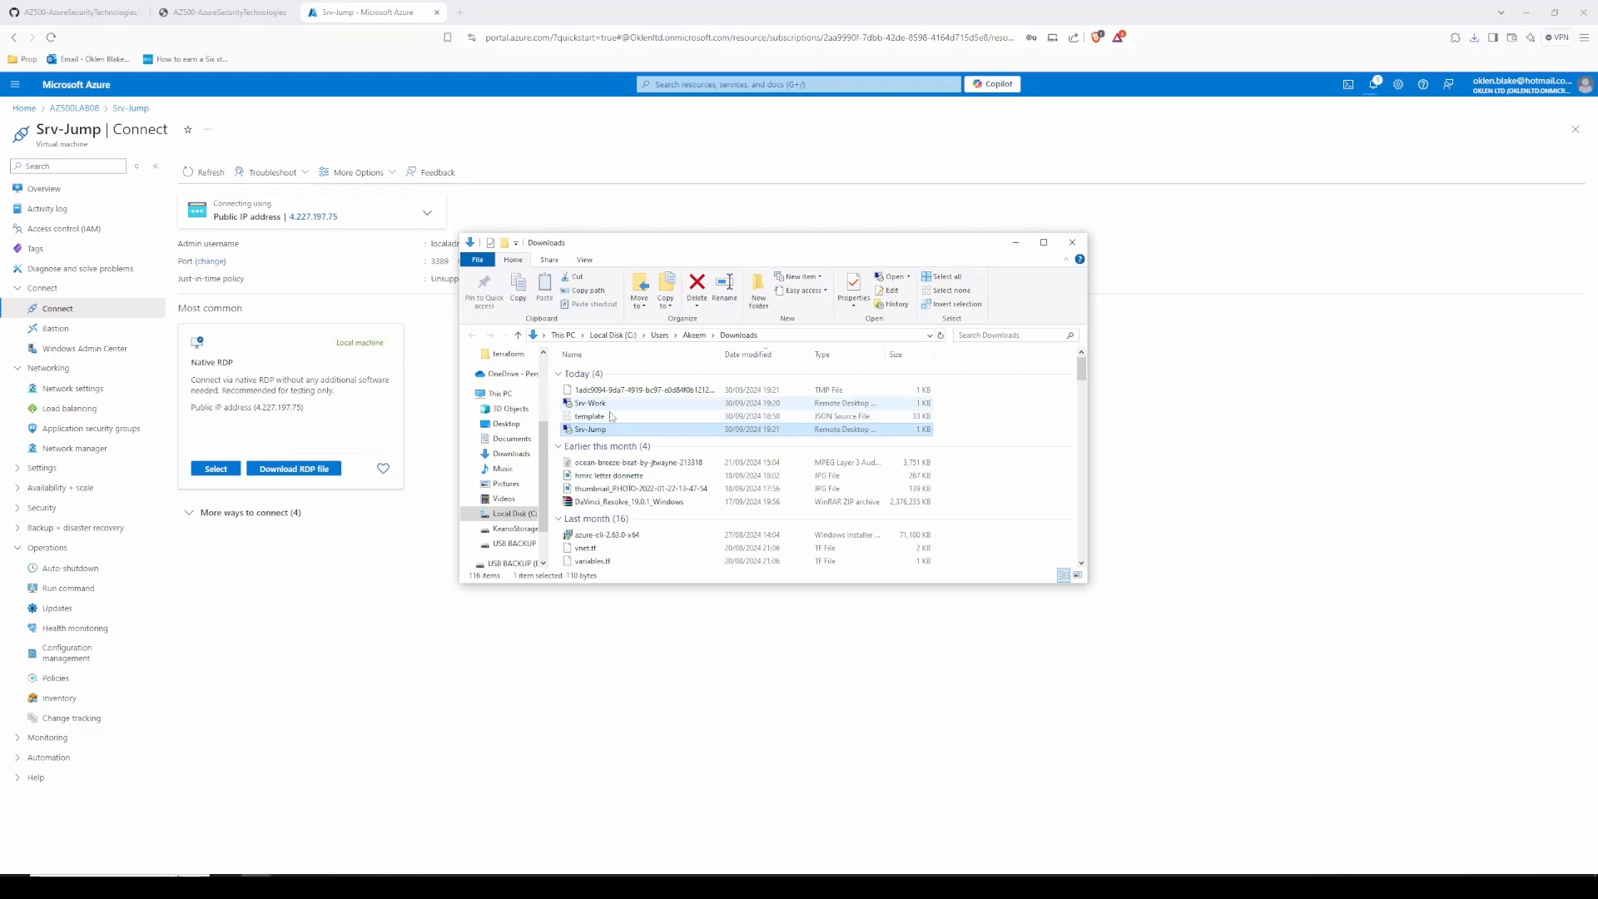
double_click(611, 432)
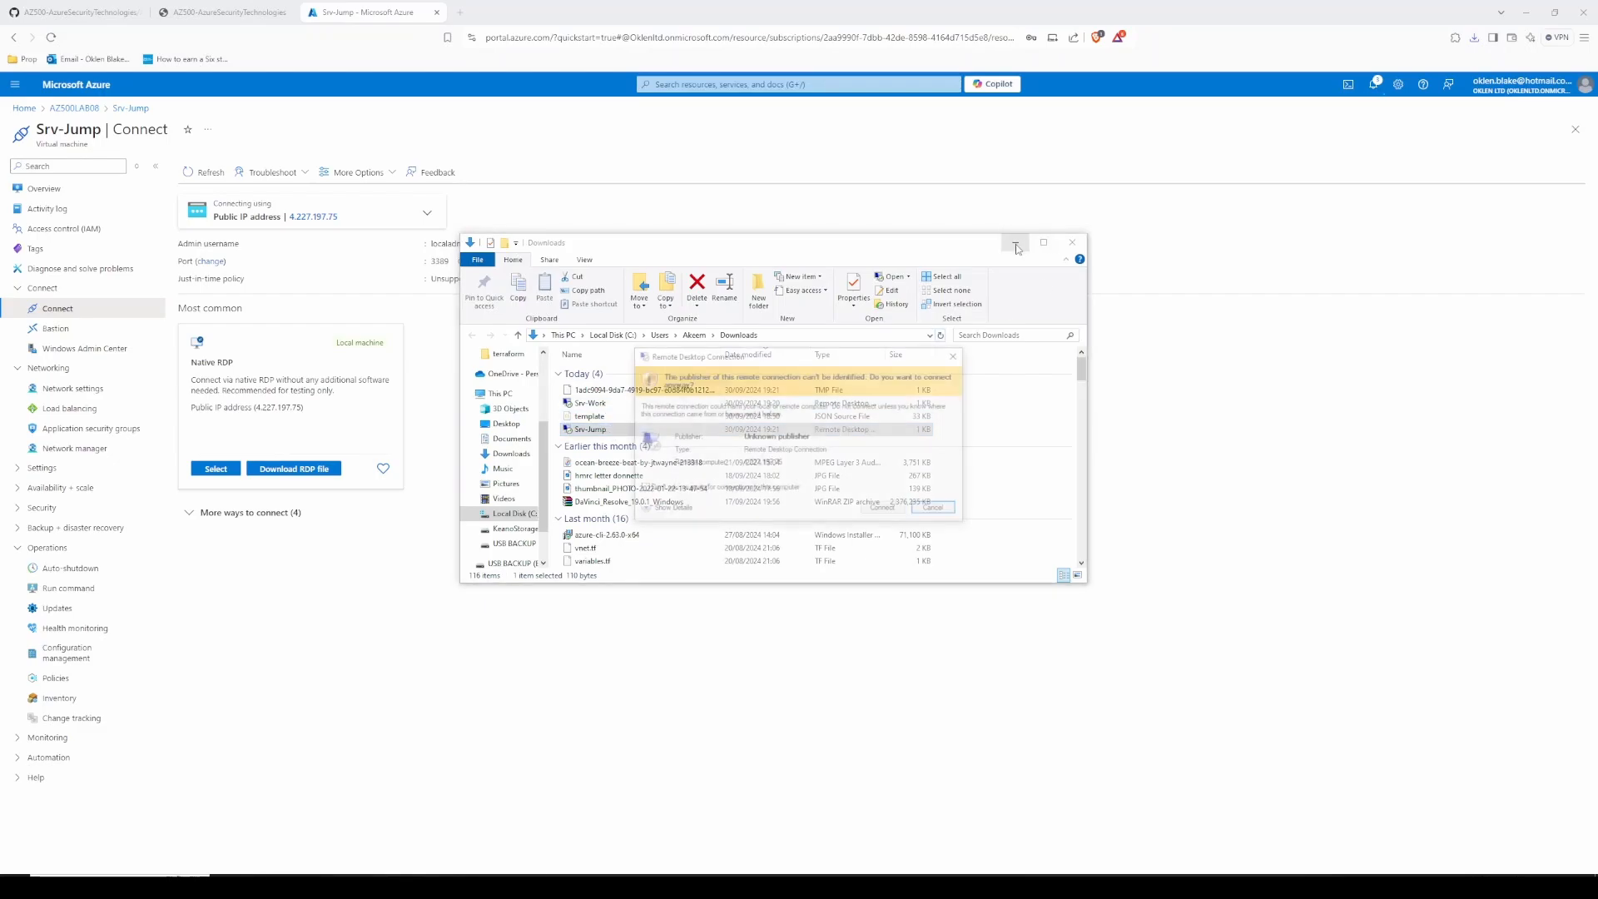
click(869, 512)
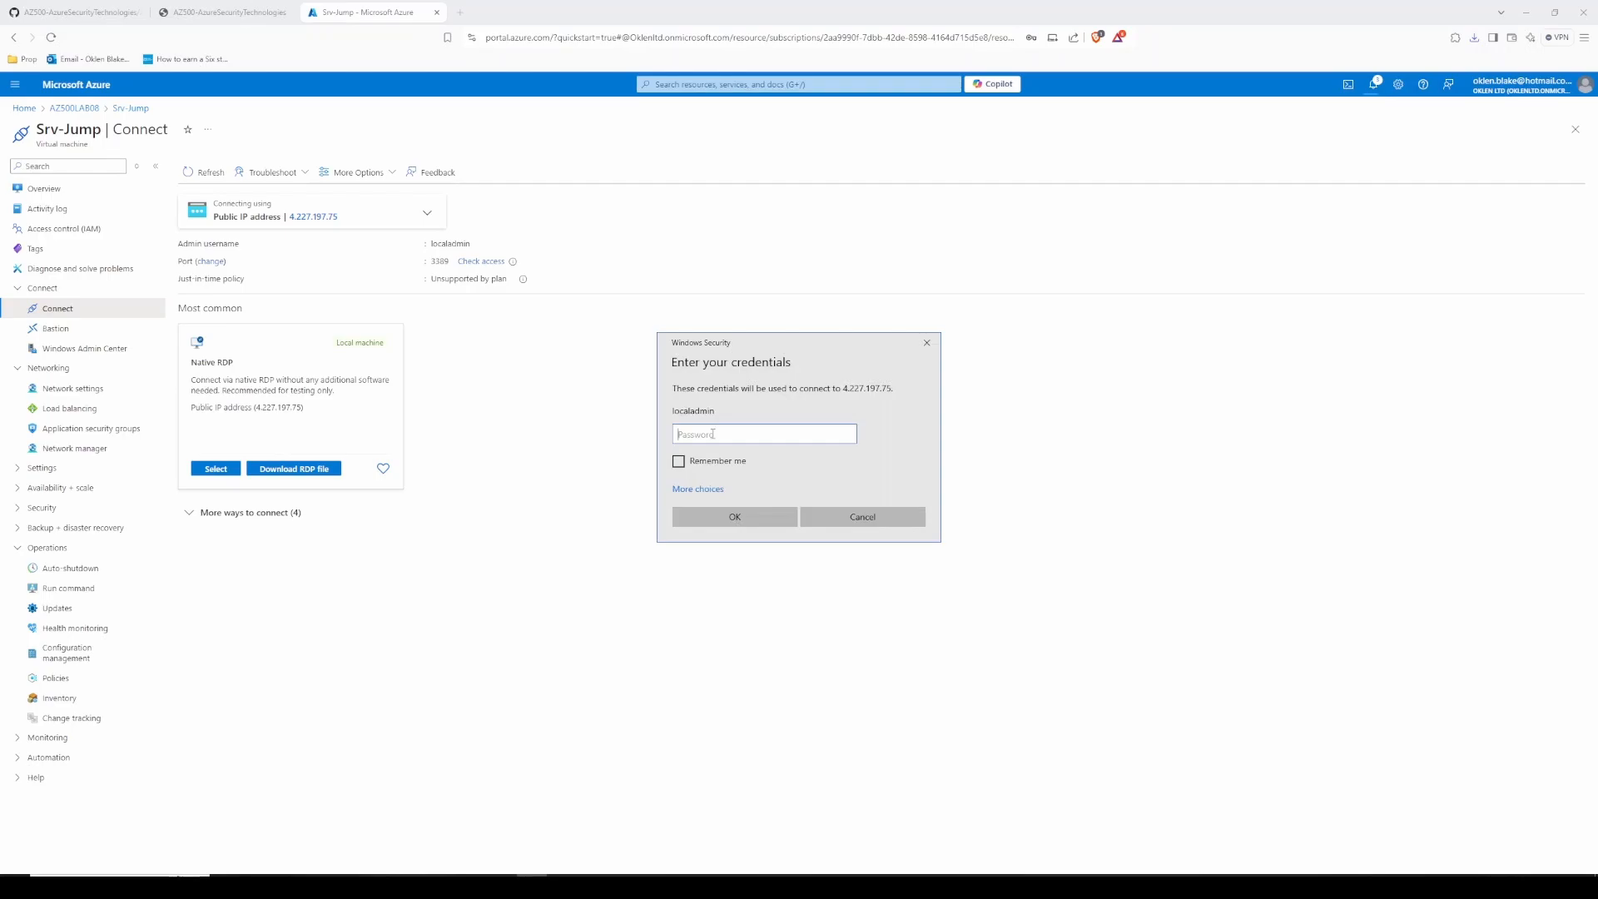
key(ctrl+v)
click(739, 523)
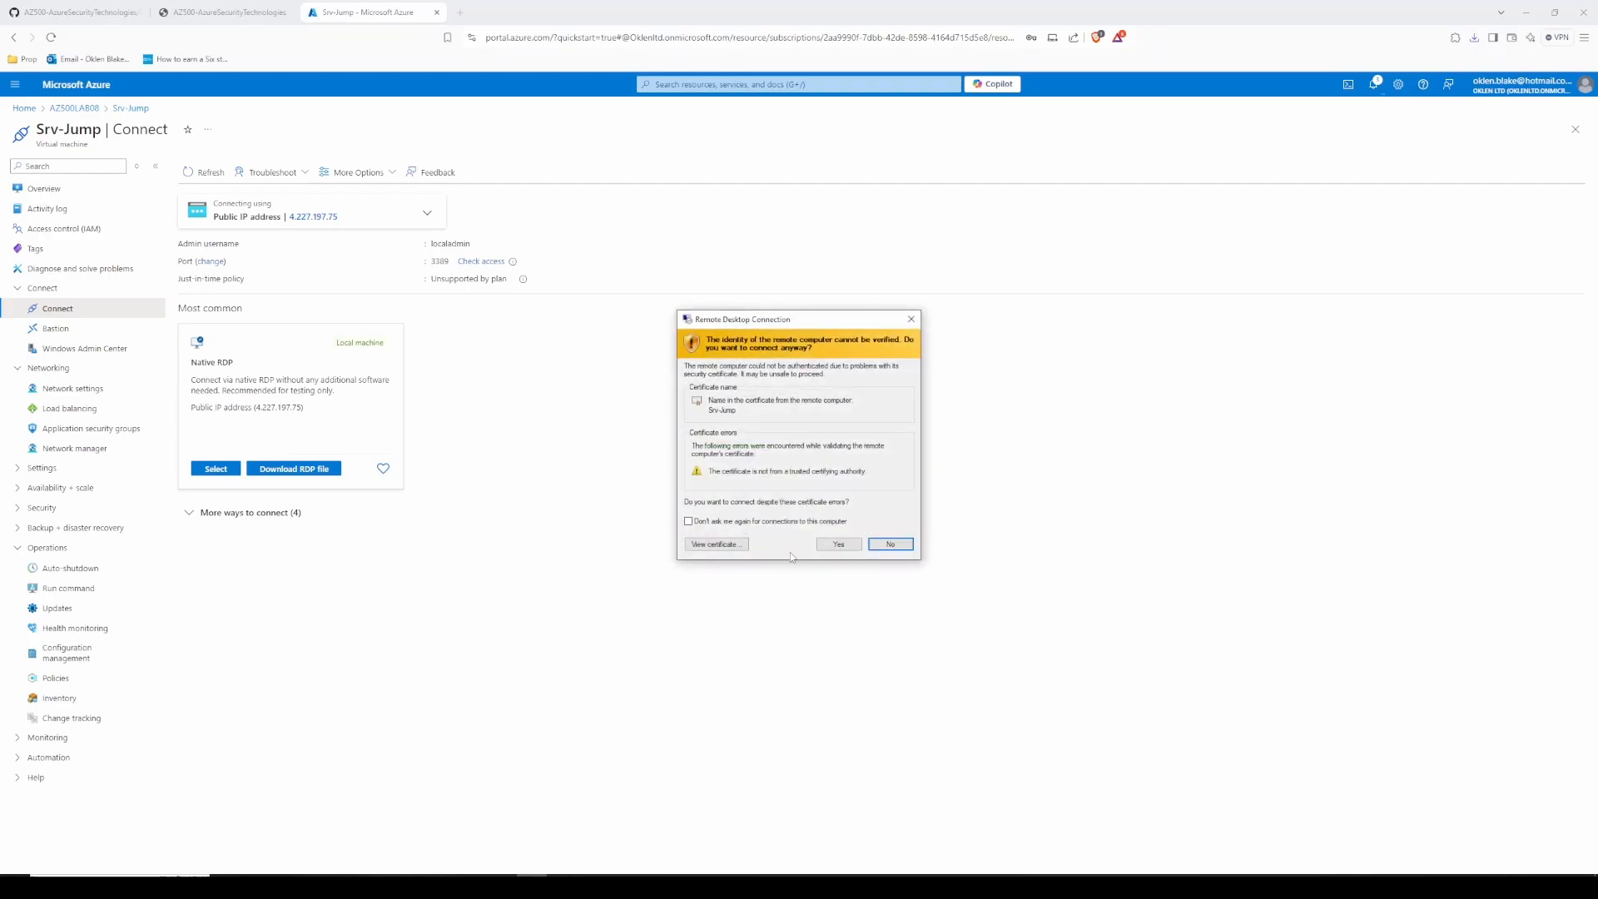
click(848, 545)
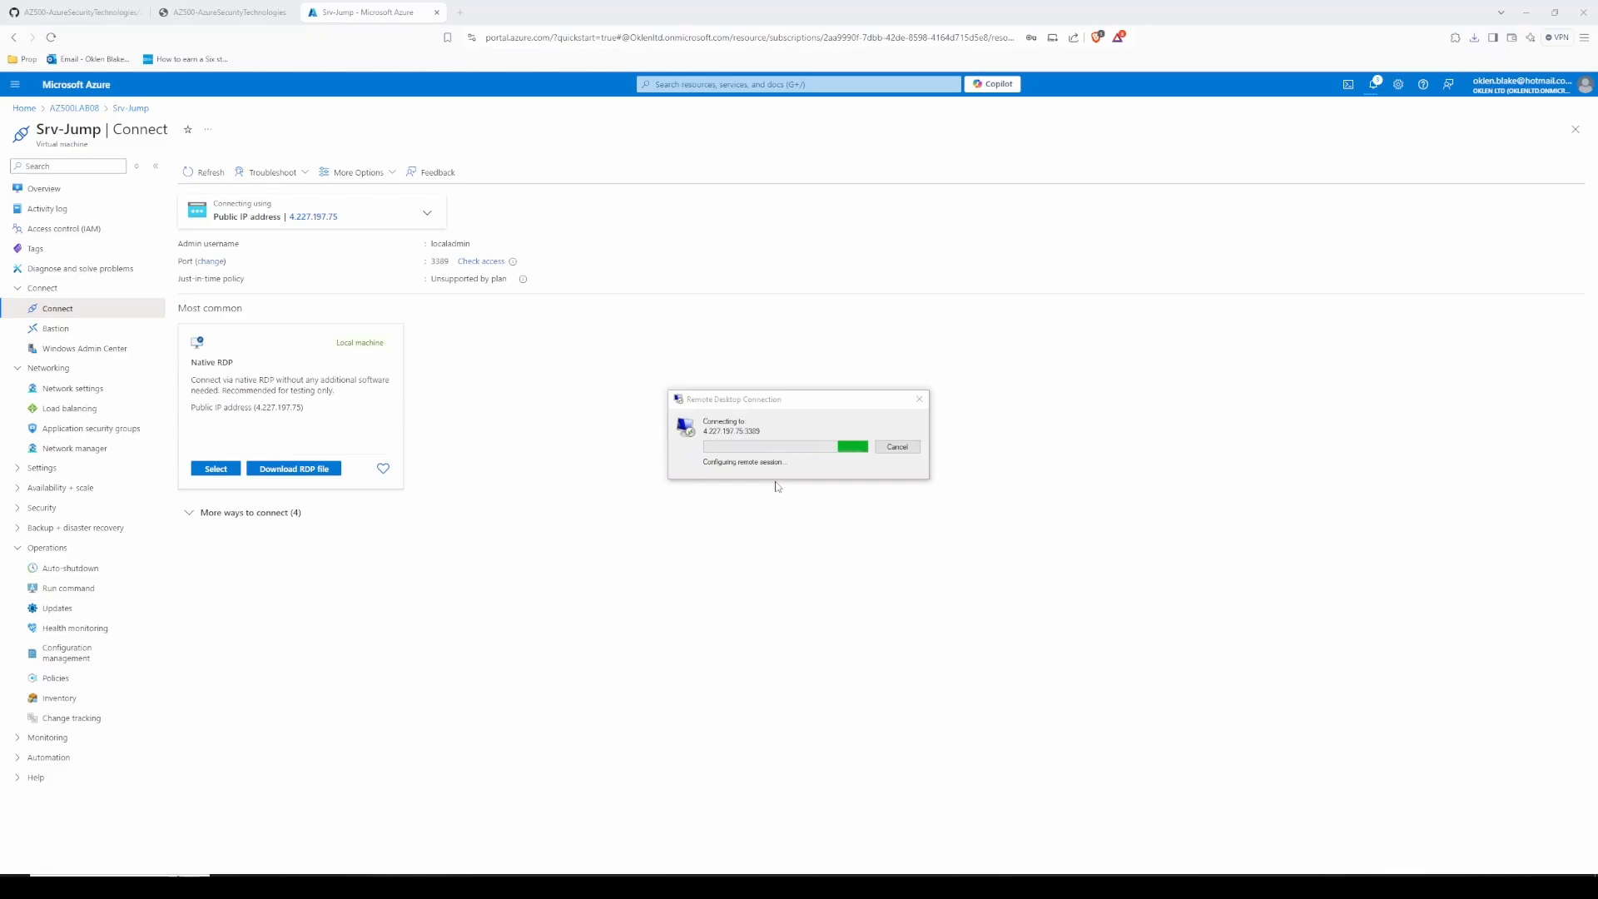
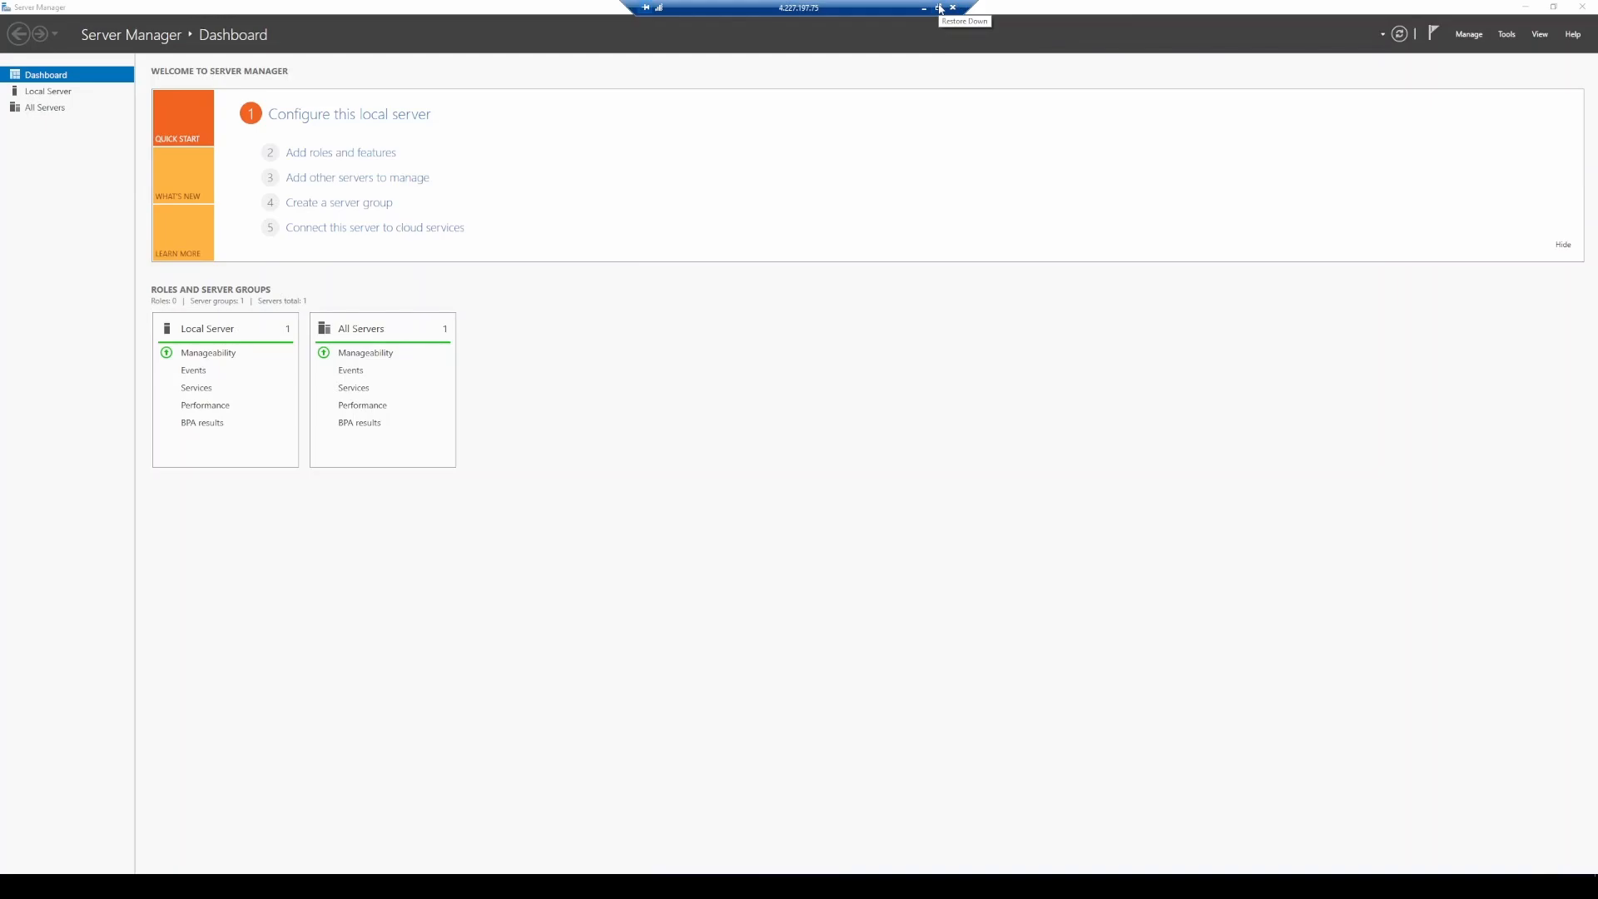
Step: Copy the command mstsc /v:Srv-Work from the lab instructions and run it from the Run dialog in the Srv-Jump session
click(940, 8)
click(354, 4)
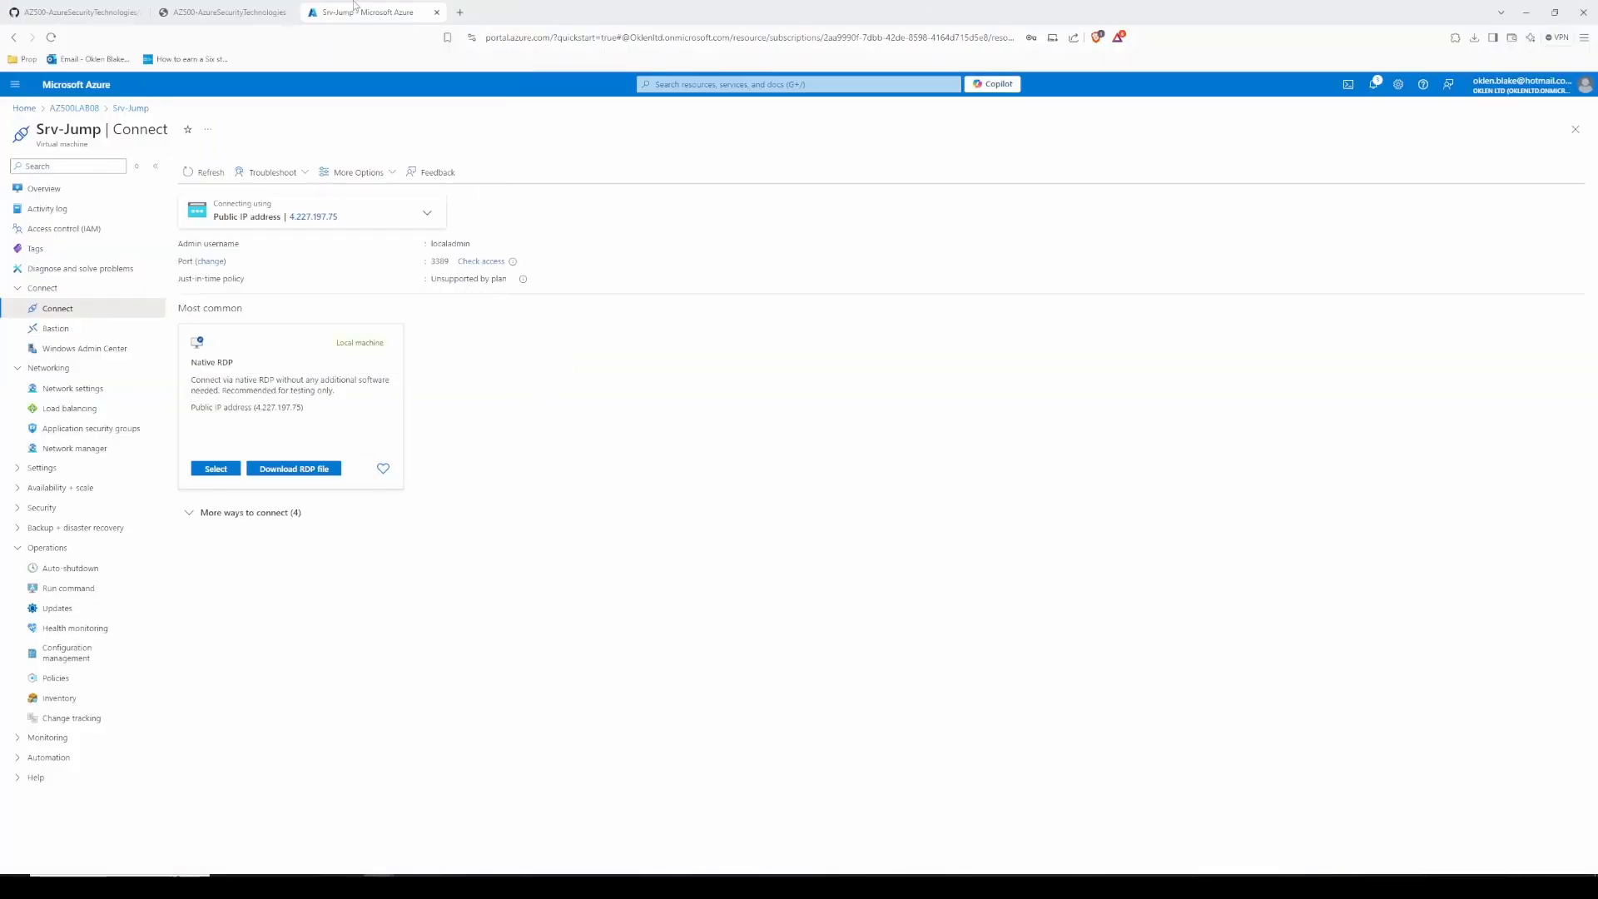
click(264, 7)
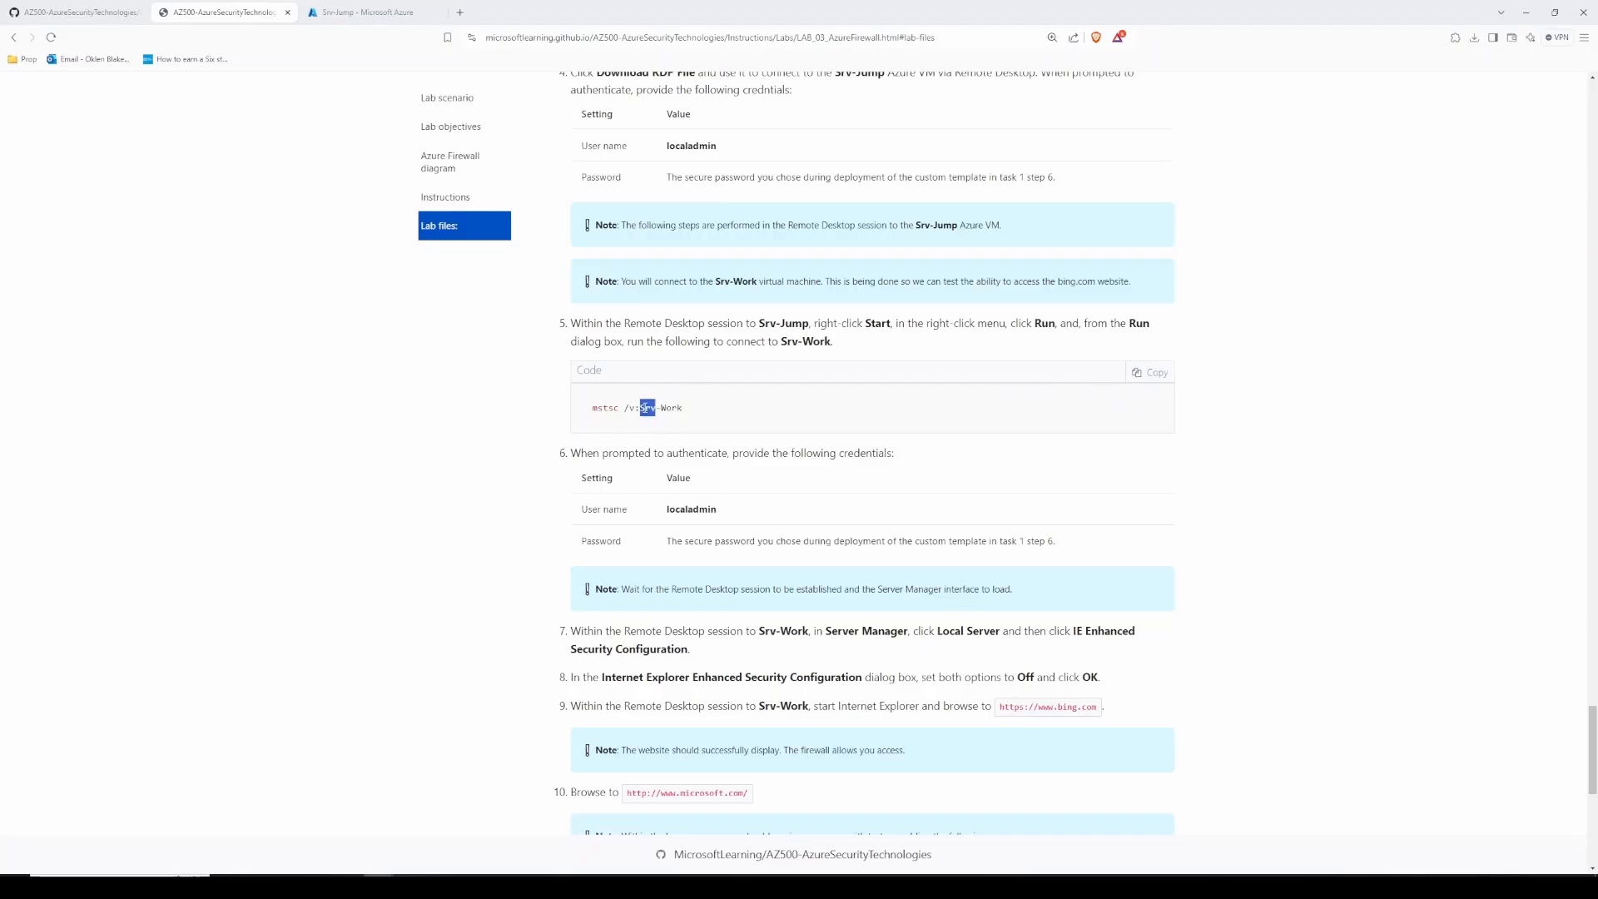
triple_click(644, 408)
key(alt+Tab)
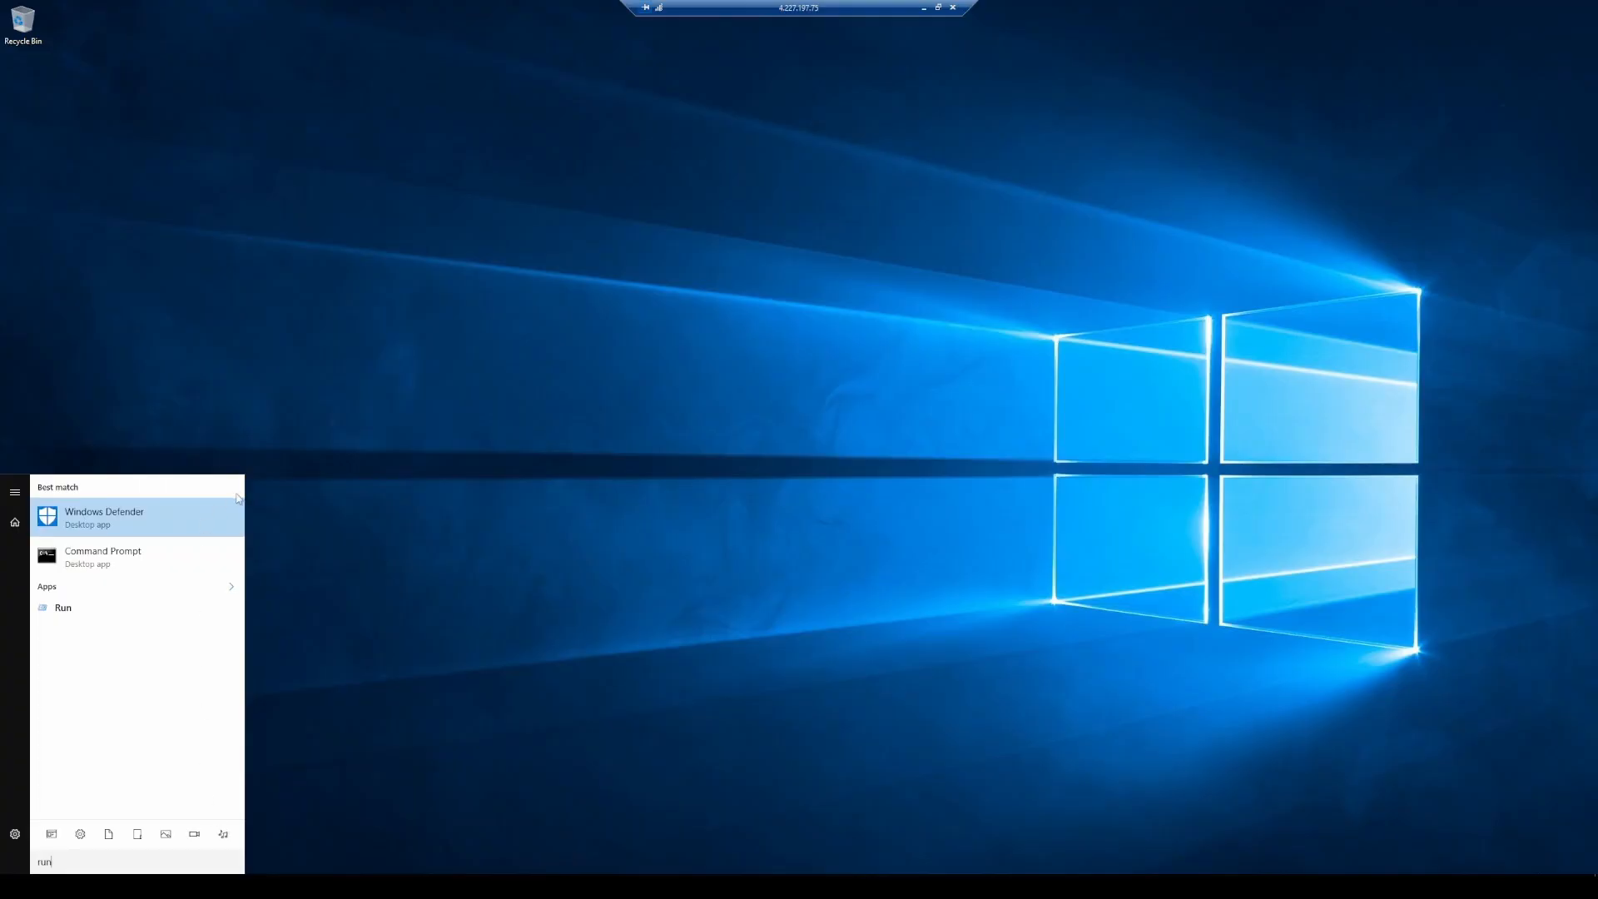
click(83, 613)
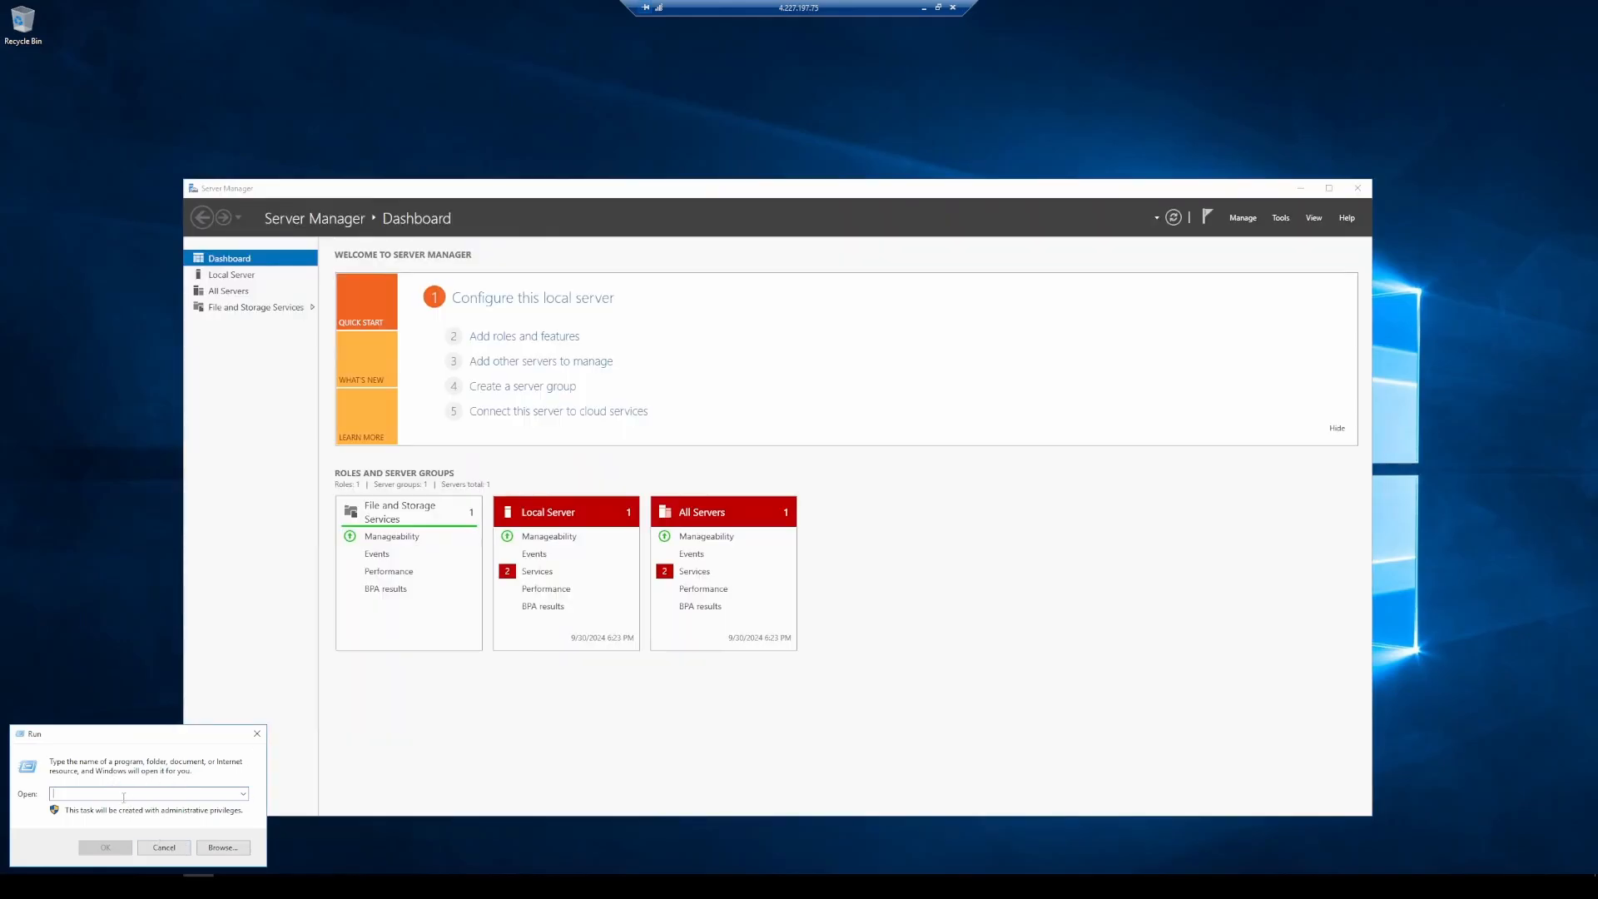
right_click(124, 796)
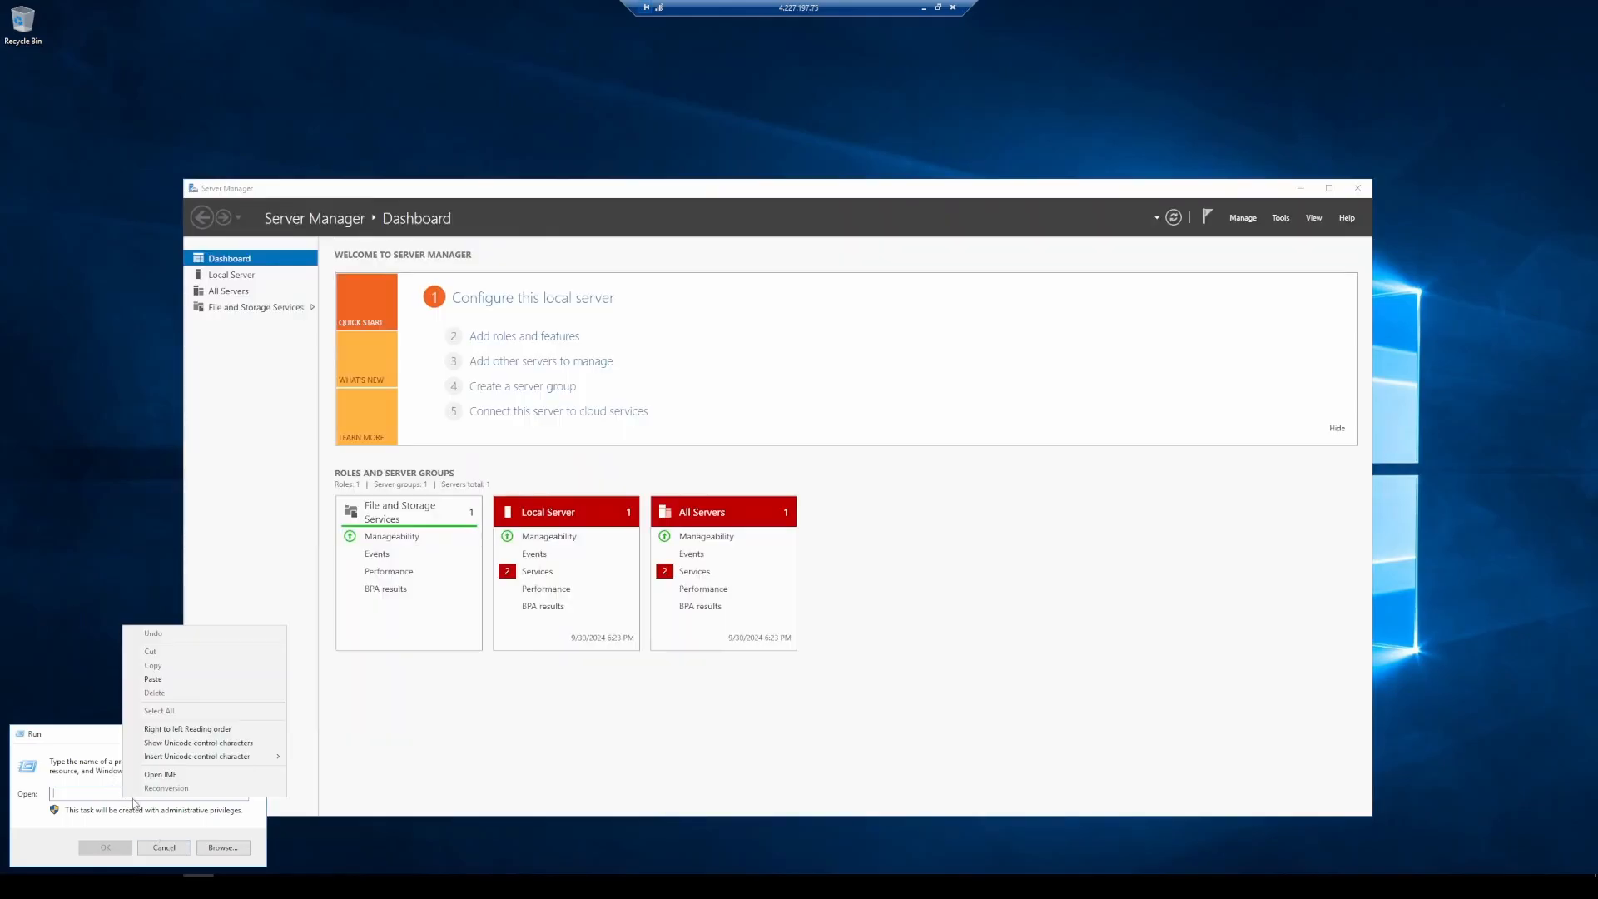
click(152, 679)
click(107, 847)
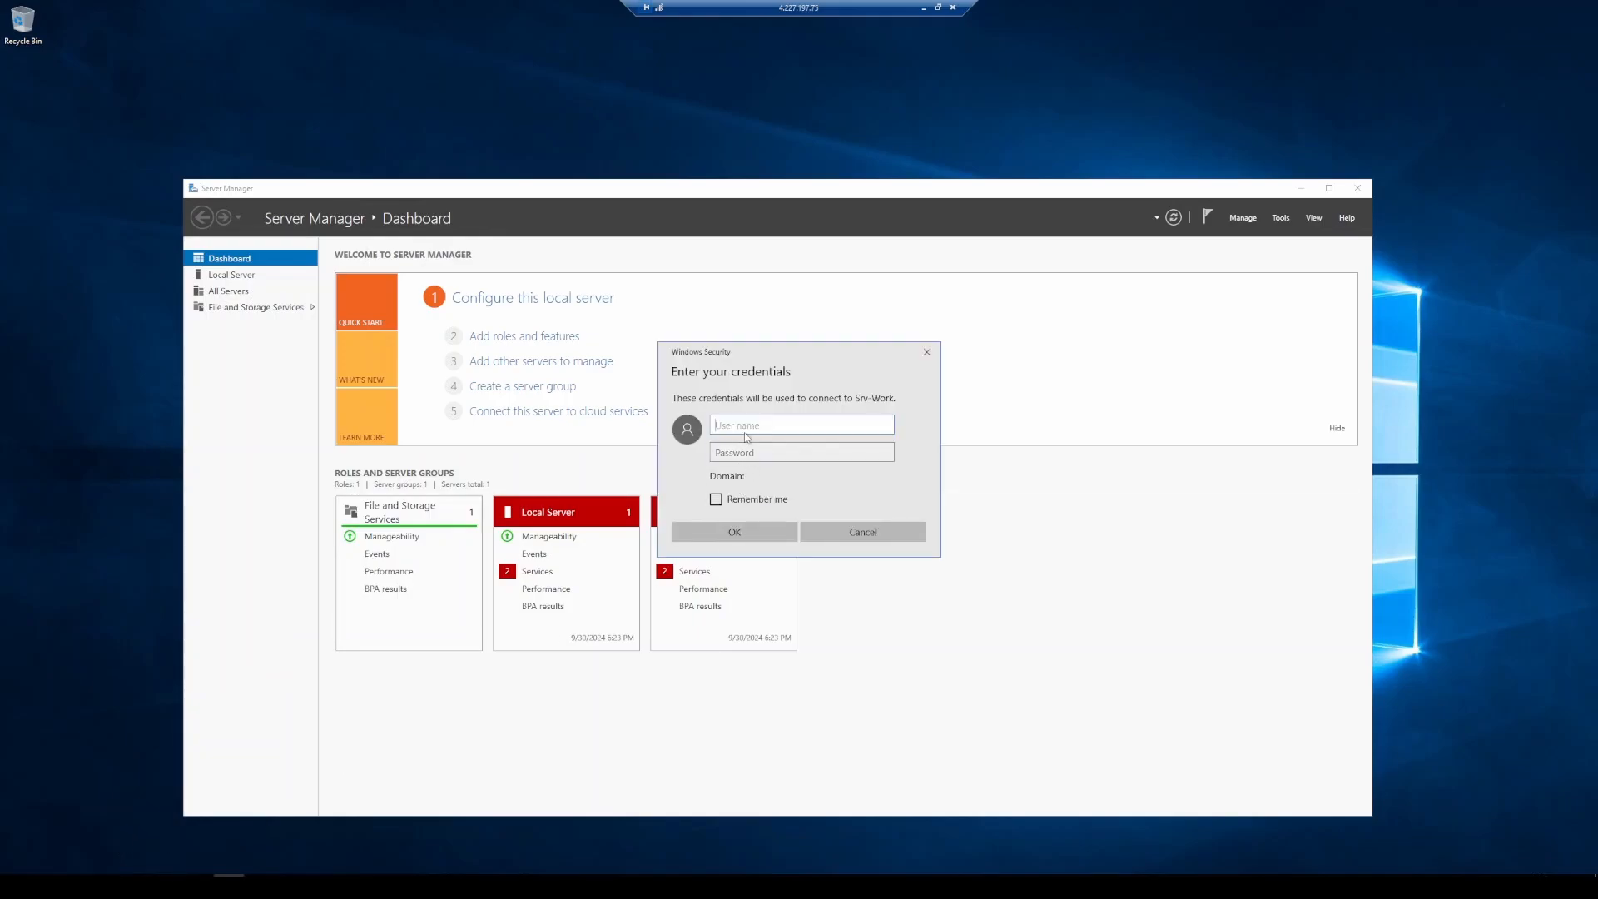
Step: Sign in to Srv-Work as localadmin with the account password and accept the remote computer's certificate
text(localadmin)
key(Tab)
text(****)
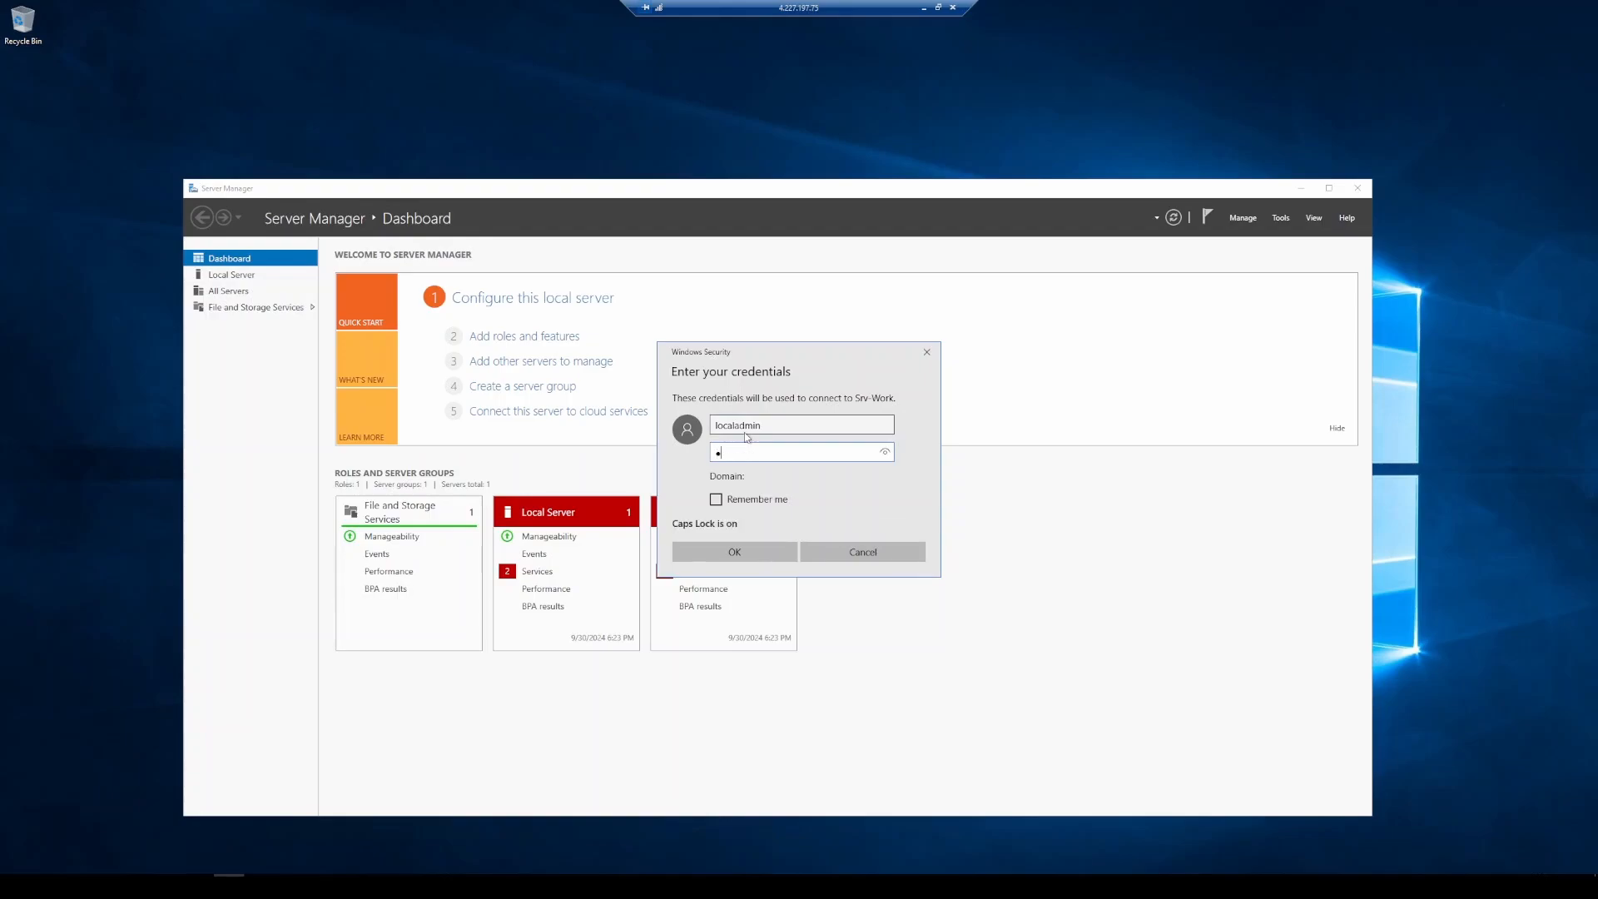
key(BackSpace)
key(BackSpace)
key(BackSpace)
key(Caps_Lock)
text(*)
key(Caps_Lock)
text(*)
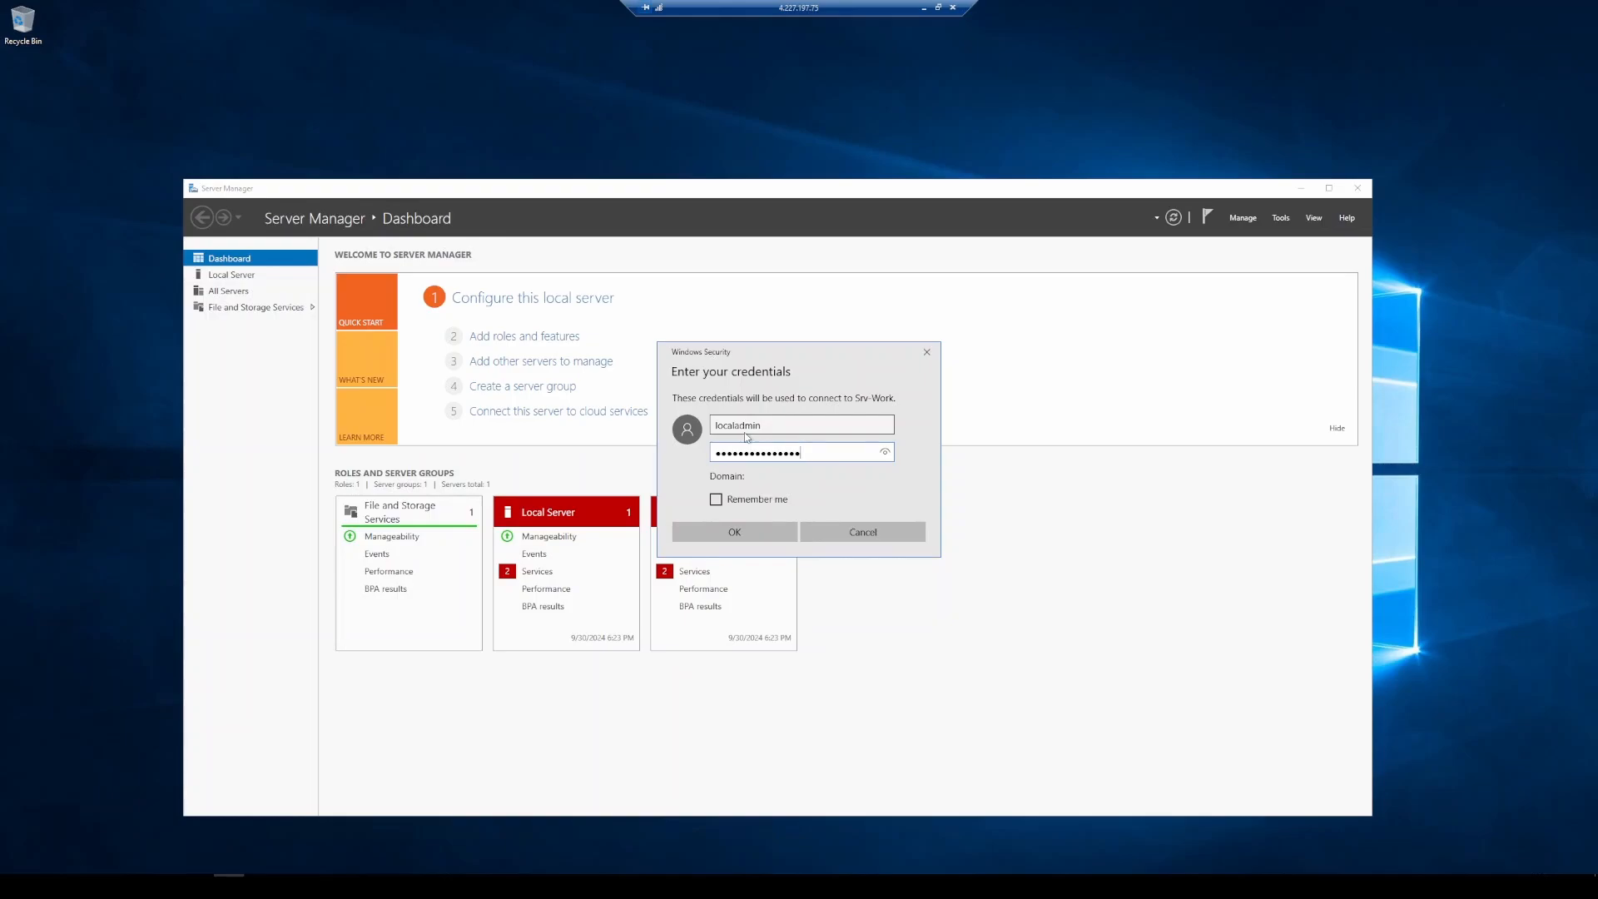
key(BackSpace)
key(BackSpace)
key(BackSpace)
key(BackSpace)
key(BackSpace)
key(BackSpace)
key(BackSpace)
key(BackSpace)
key(BackSpace)
key(BackSpace)
key(BackSpace)
key(BackSpace)
key(BackSpace)
key(BackSpace)
key(BackSpace)
key(Caps_Lock)
text(*)
key(Caps_Lock)
text(**)
click(749, 533)
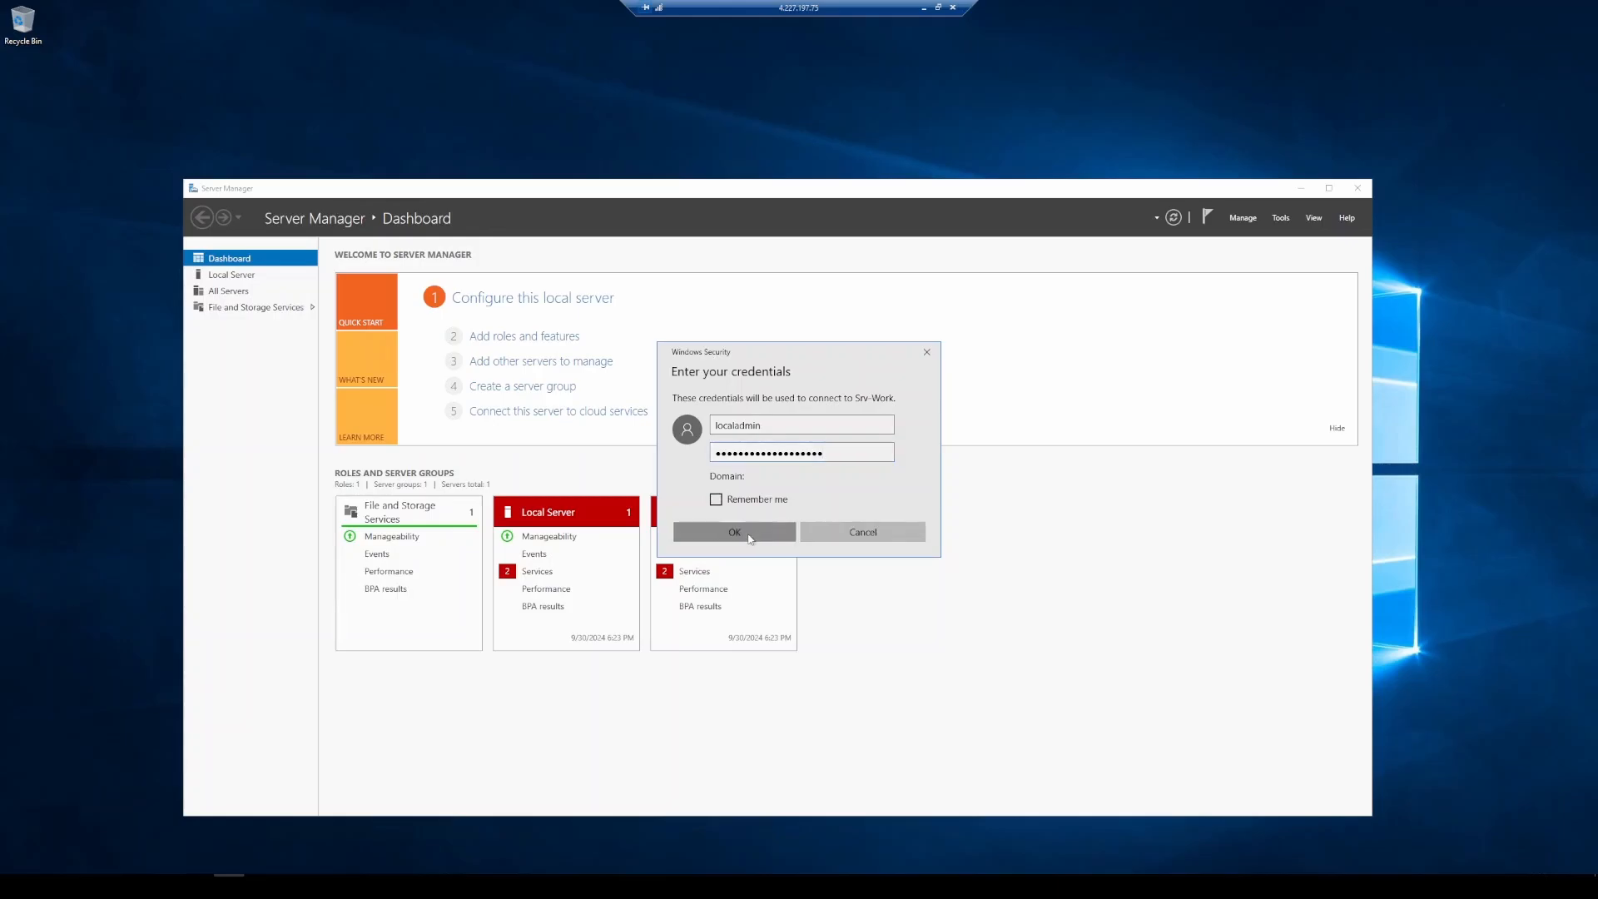
click(840, 545)
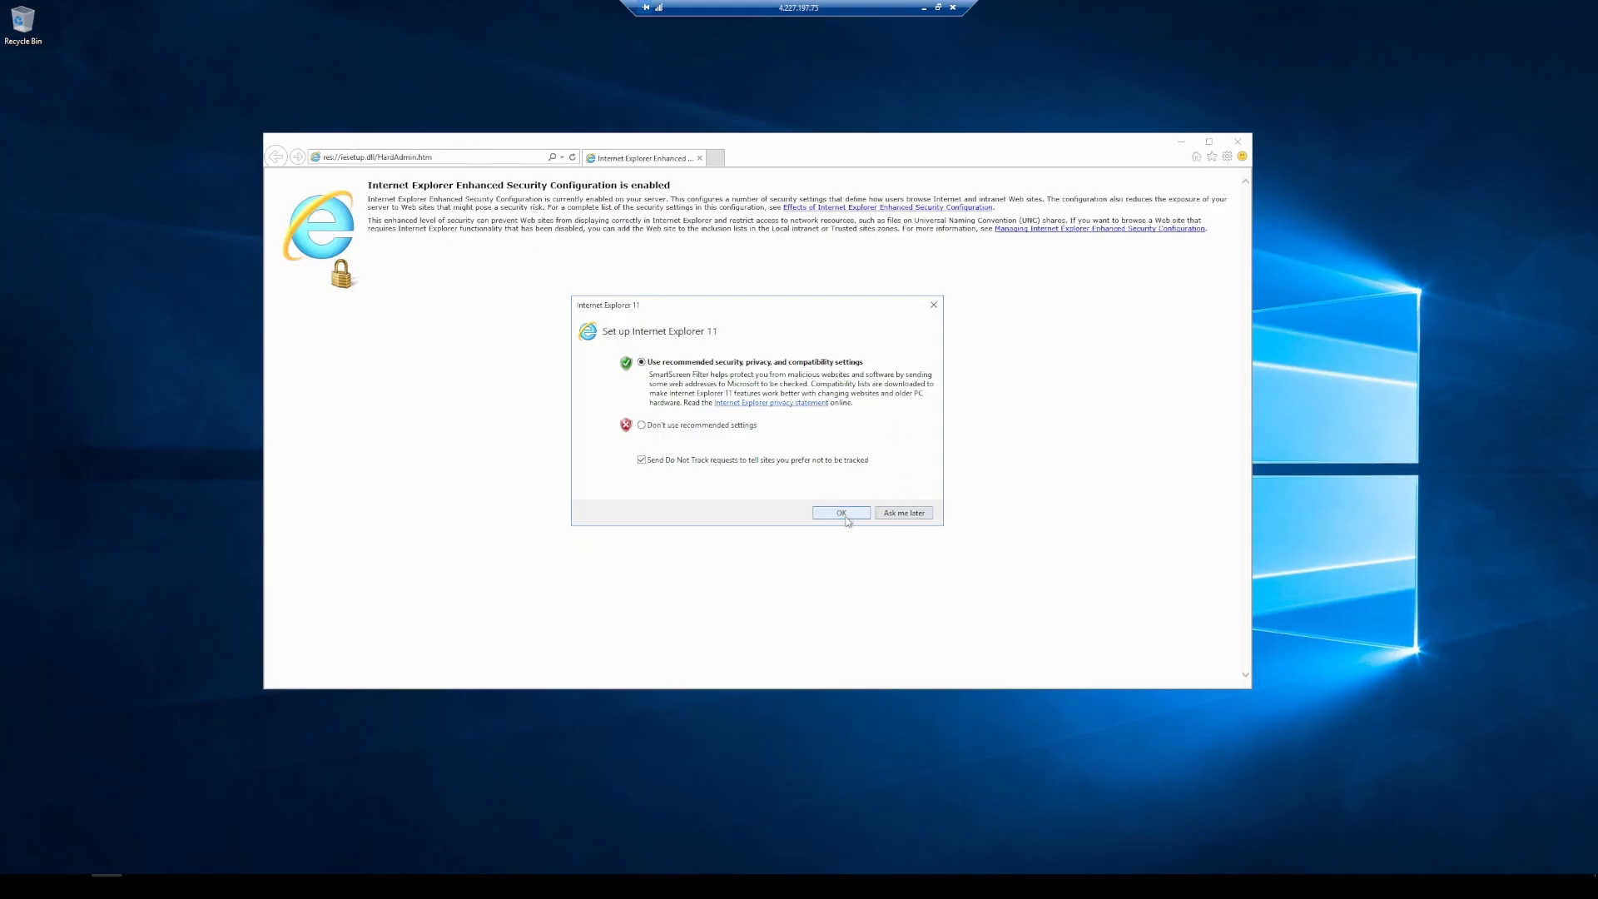
Step: Dismiss the Internet Explorer 11 setup dialog on Srv-Work and open a new browser tab without the blocked-content message
click(894, 514)
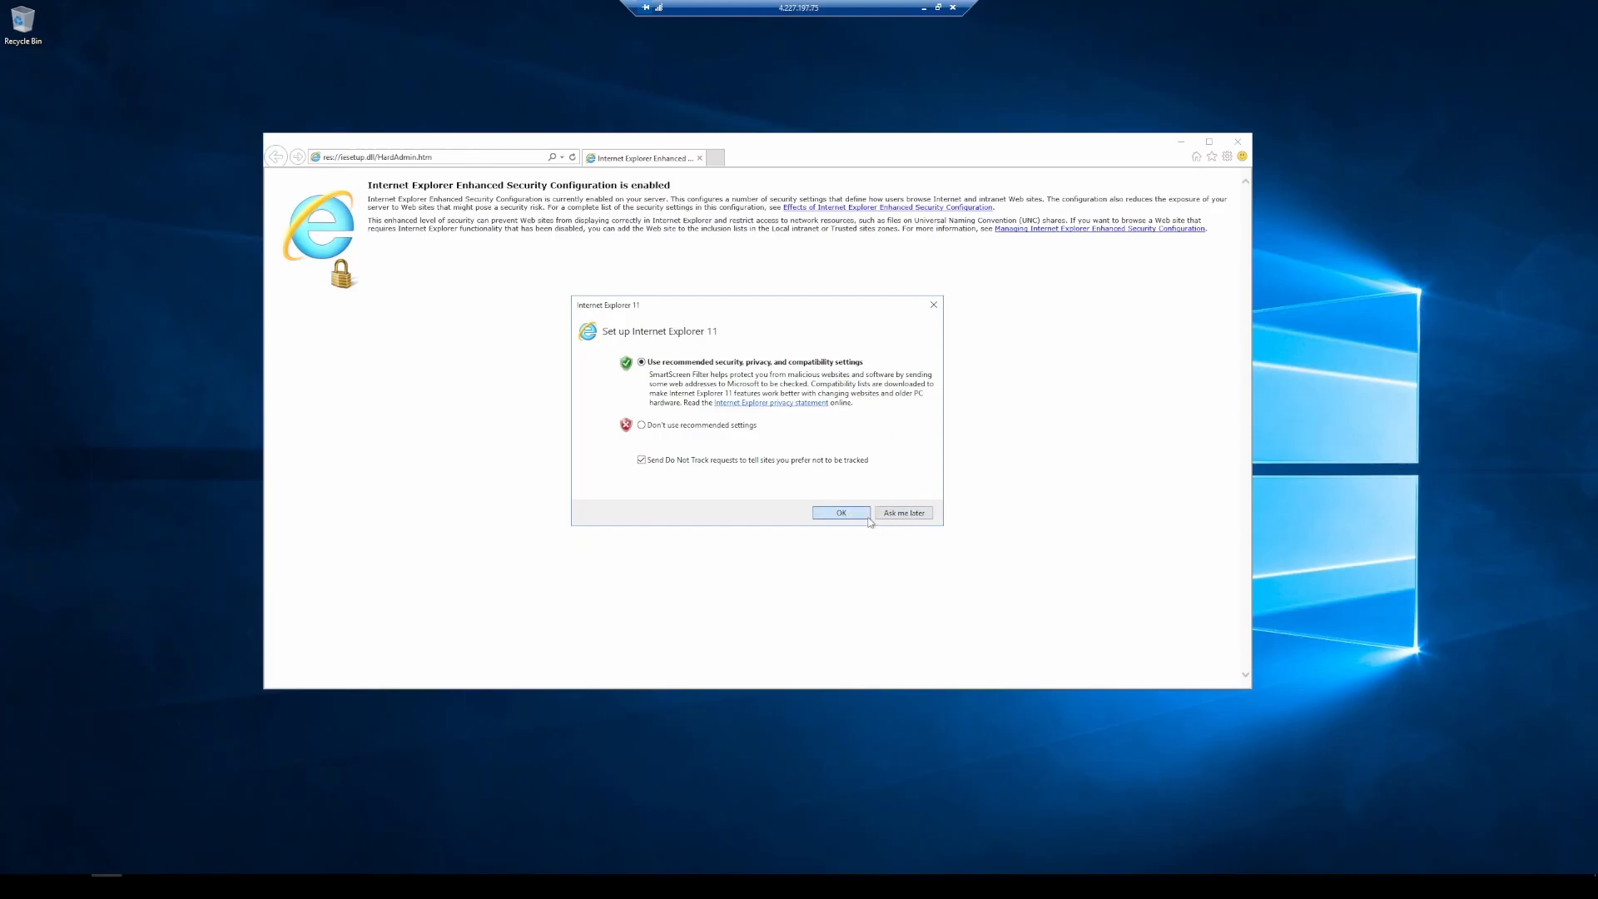
click(715, 160)
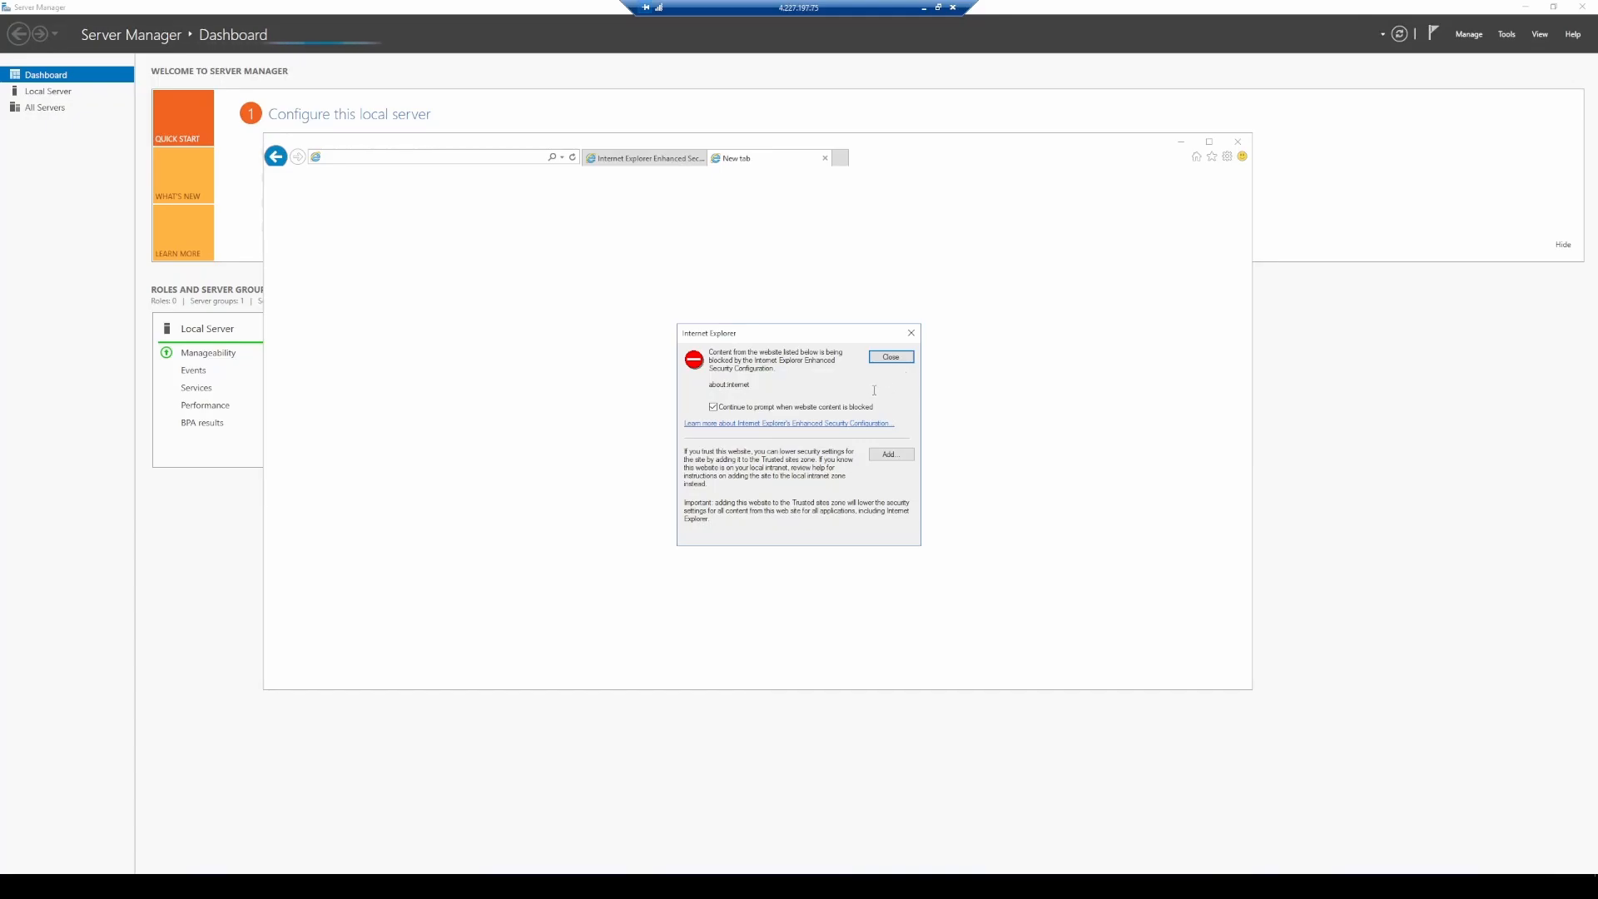
click(911, 333)
click(500, 155)
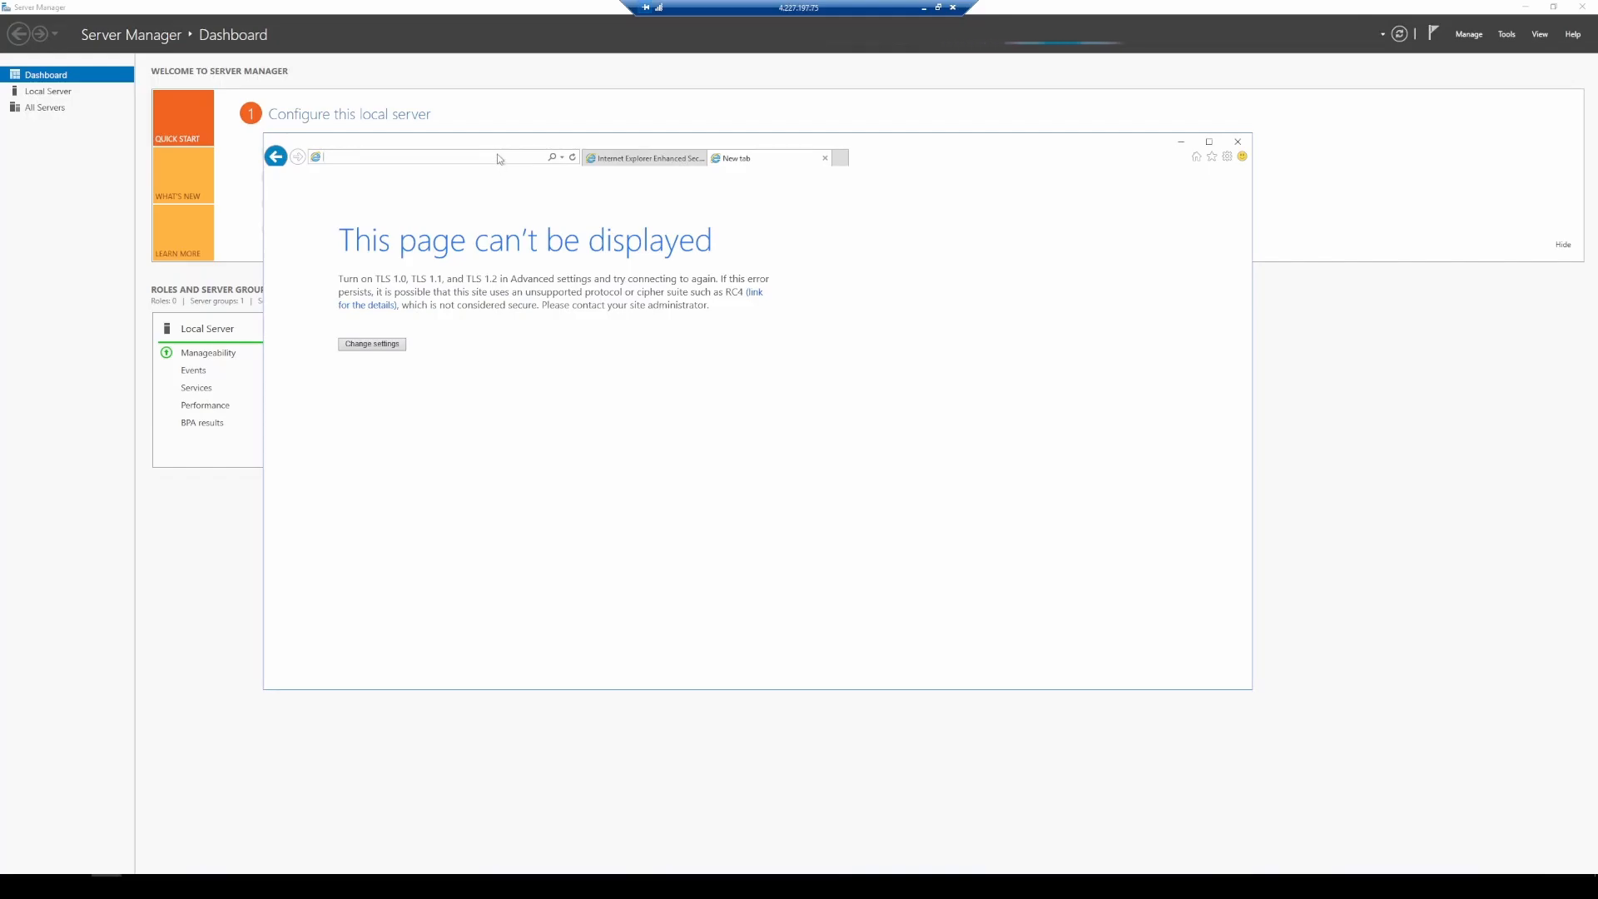
text(www.bing.com)
key(Return)
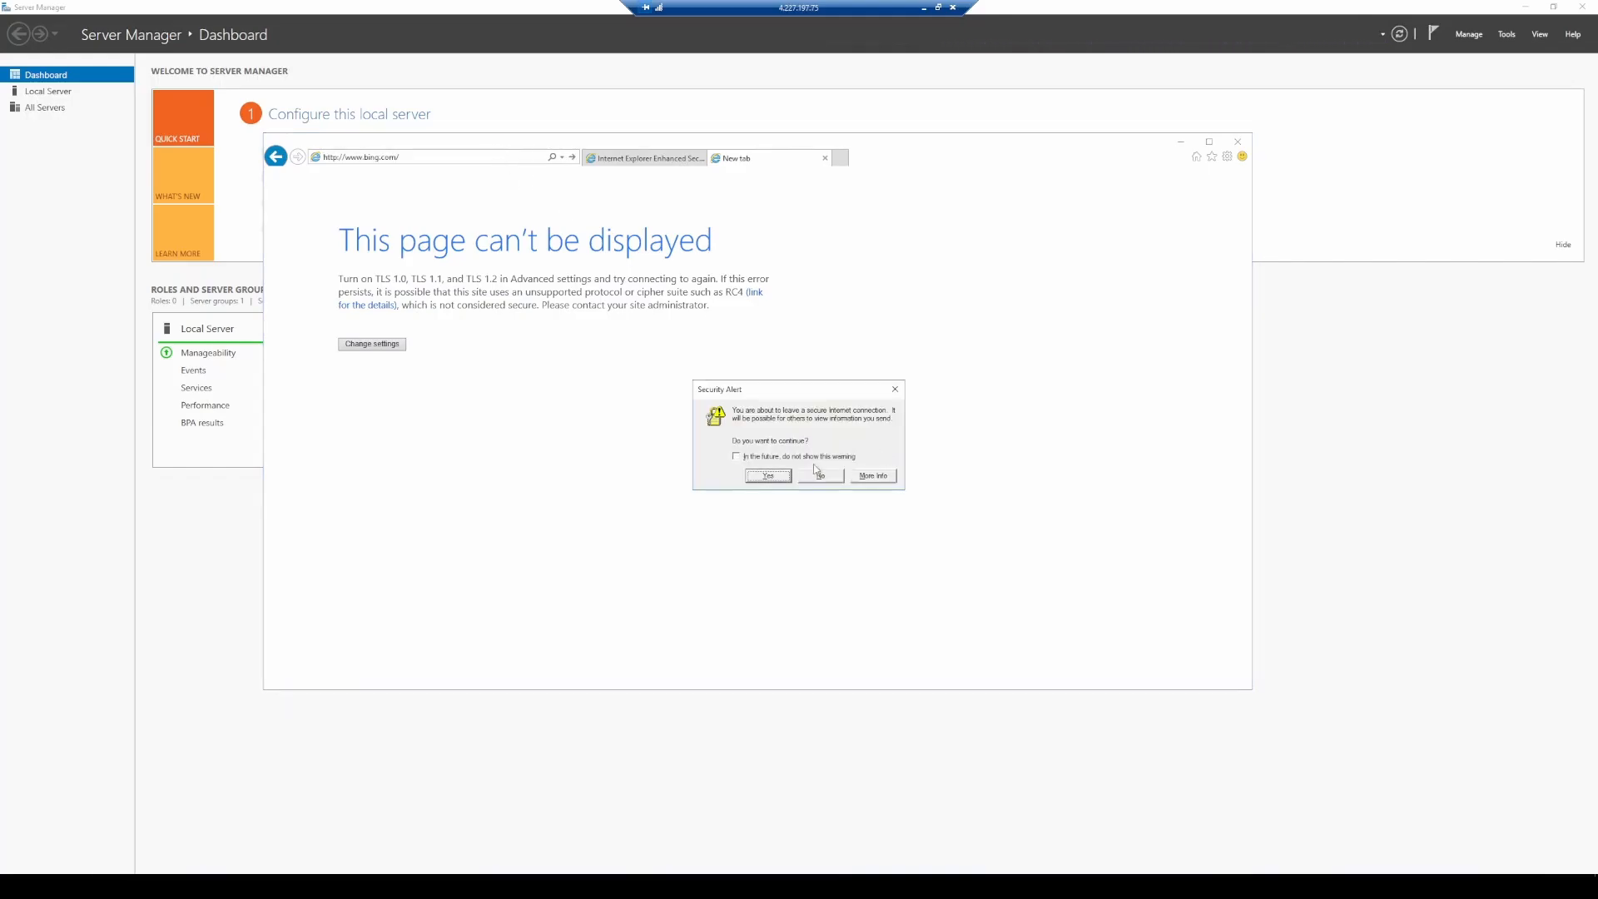
click(736, 456)
click(767, 479)
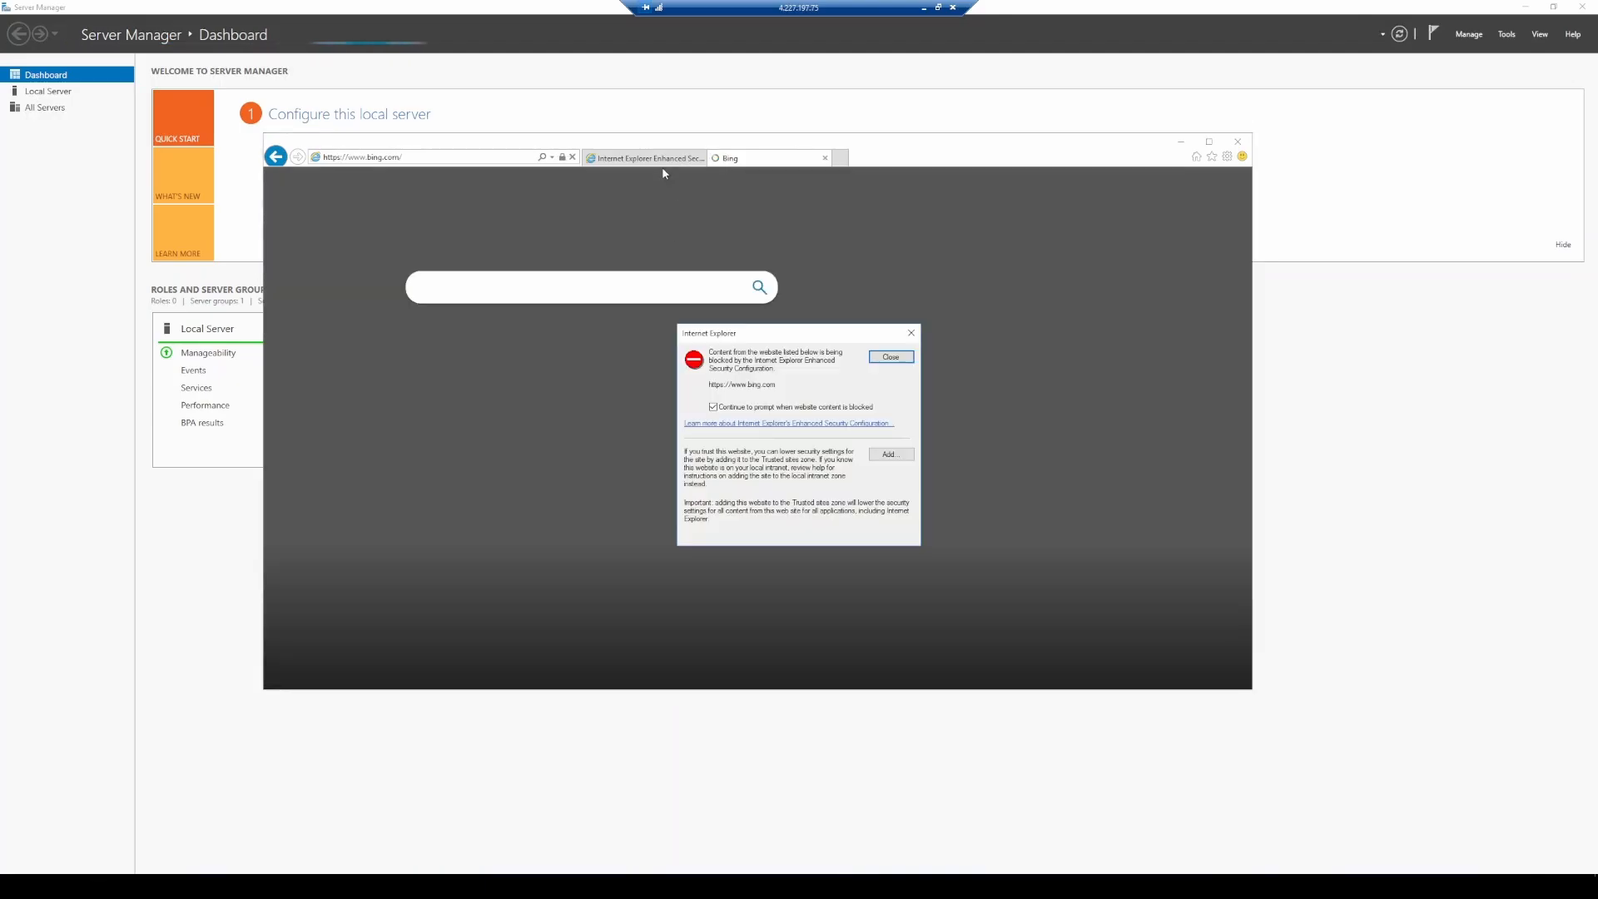
click(890, 454)
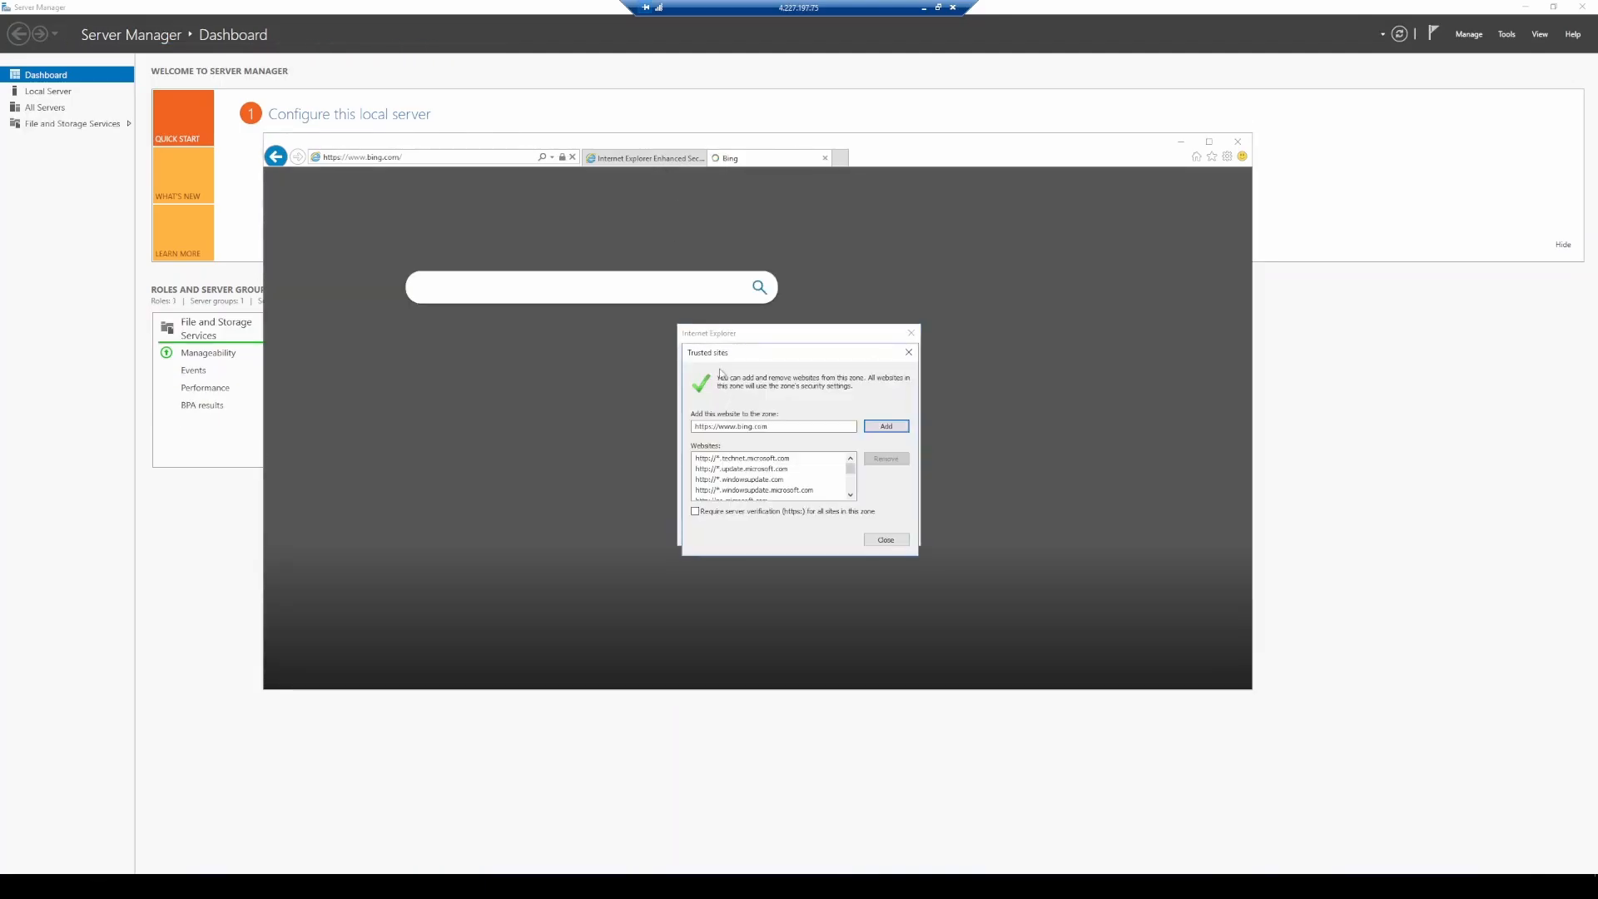
click(880, 427)
click(889, 541)
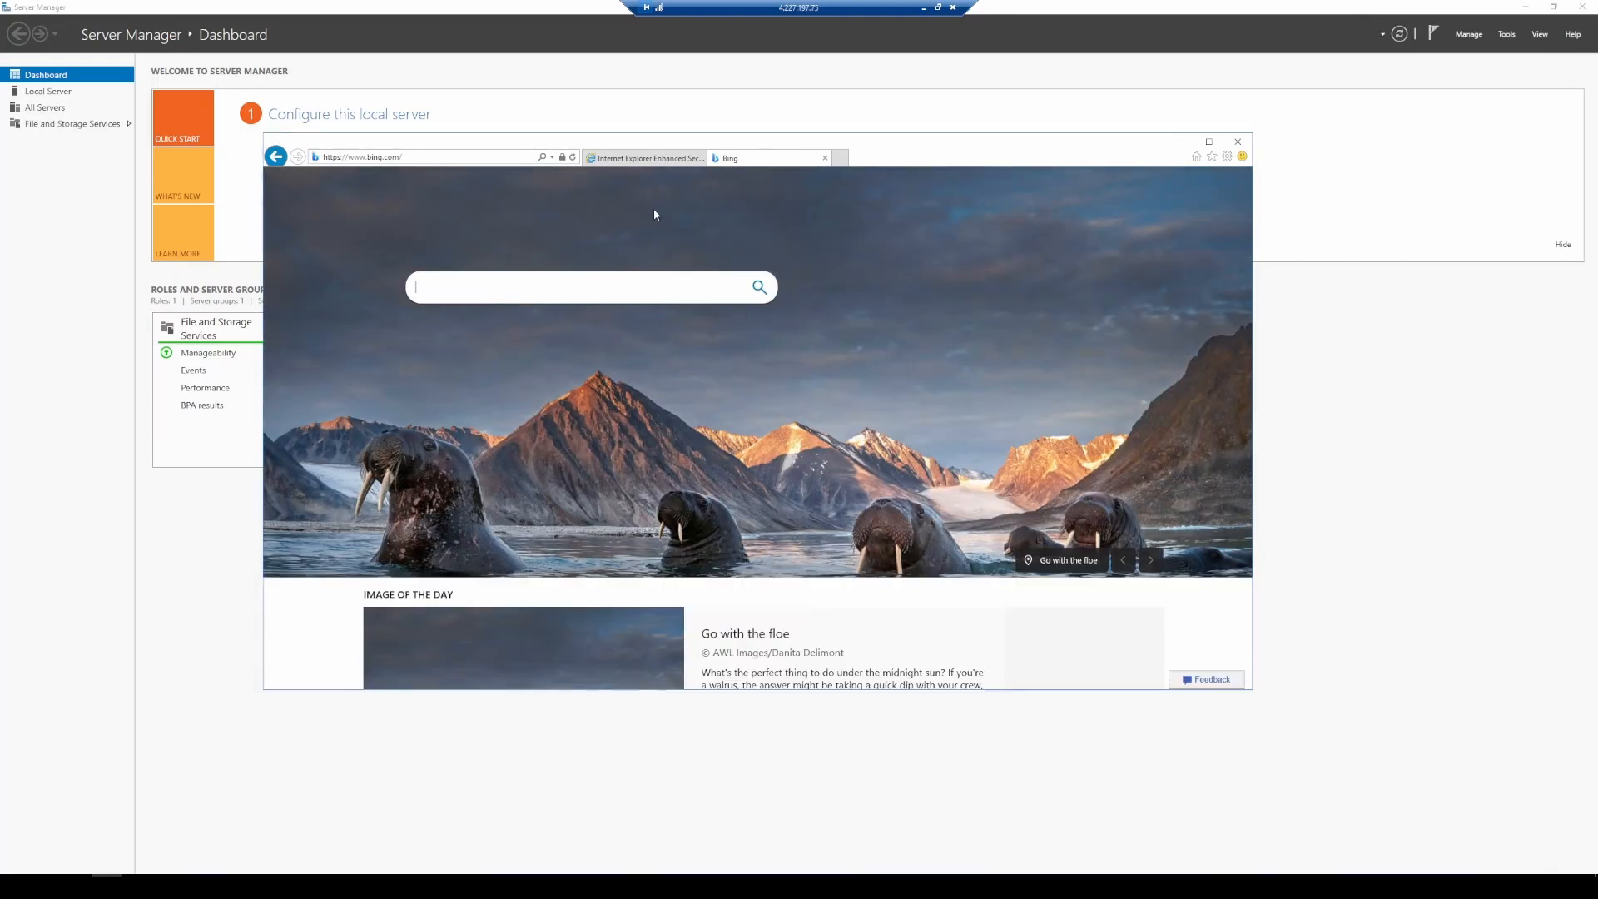
Step: Restore the remote session to a smaller window and read the remaining website test in the lab instructions
click(939, 9)
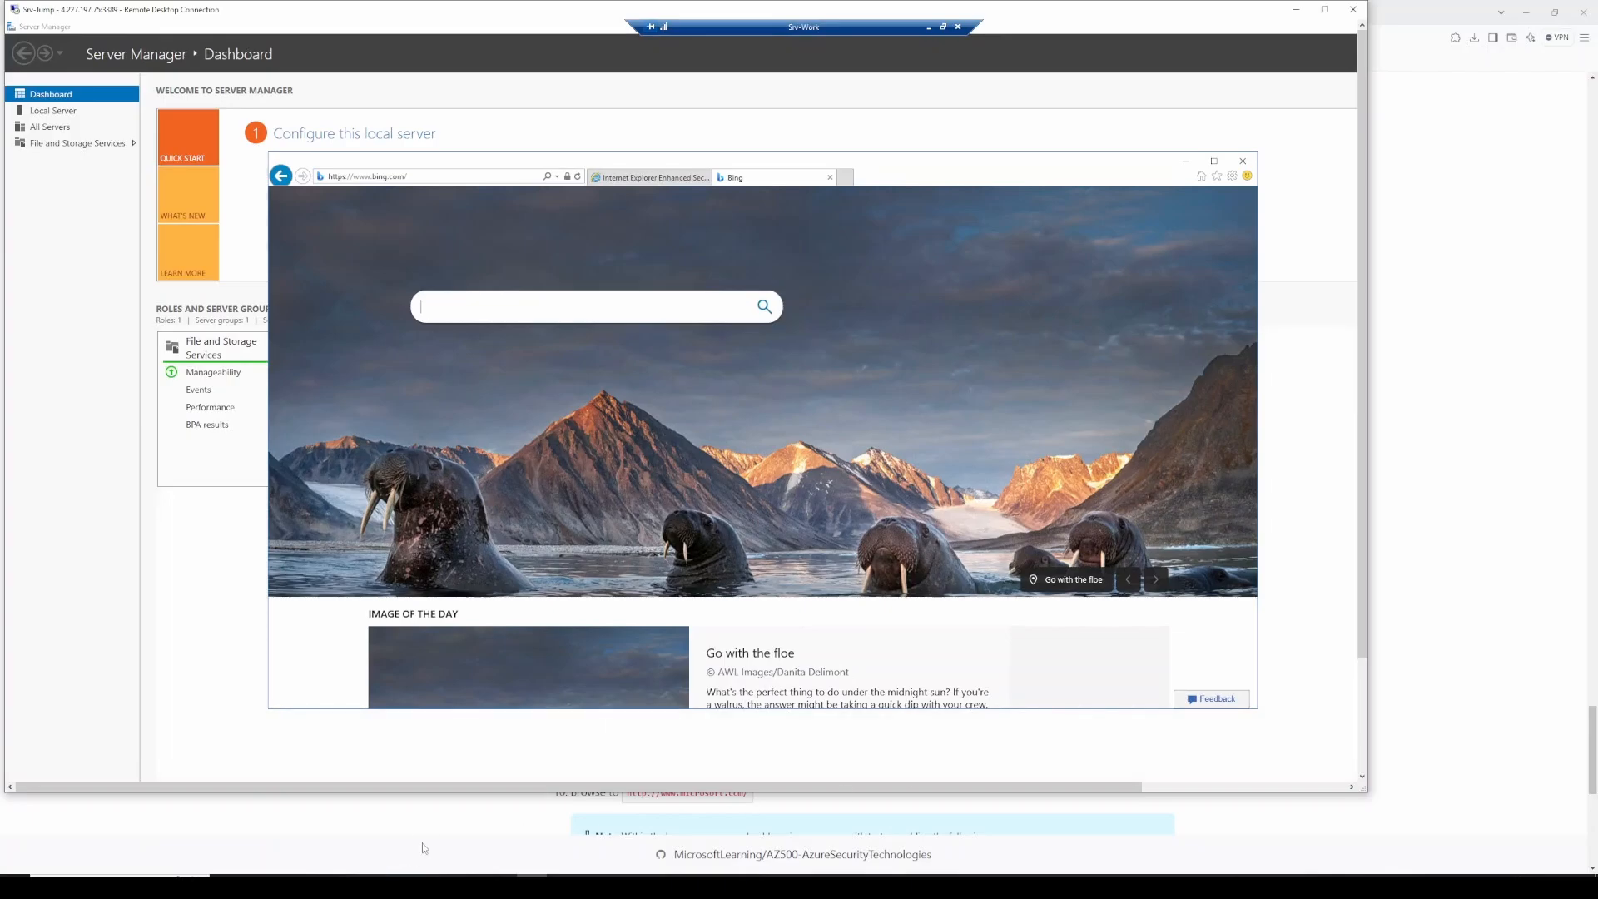
click(480, 818)
scroll(437, 573, down, 3)
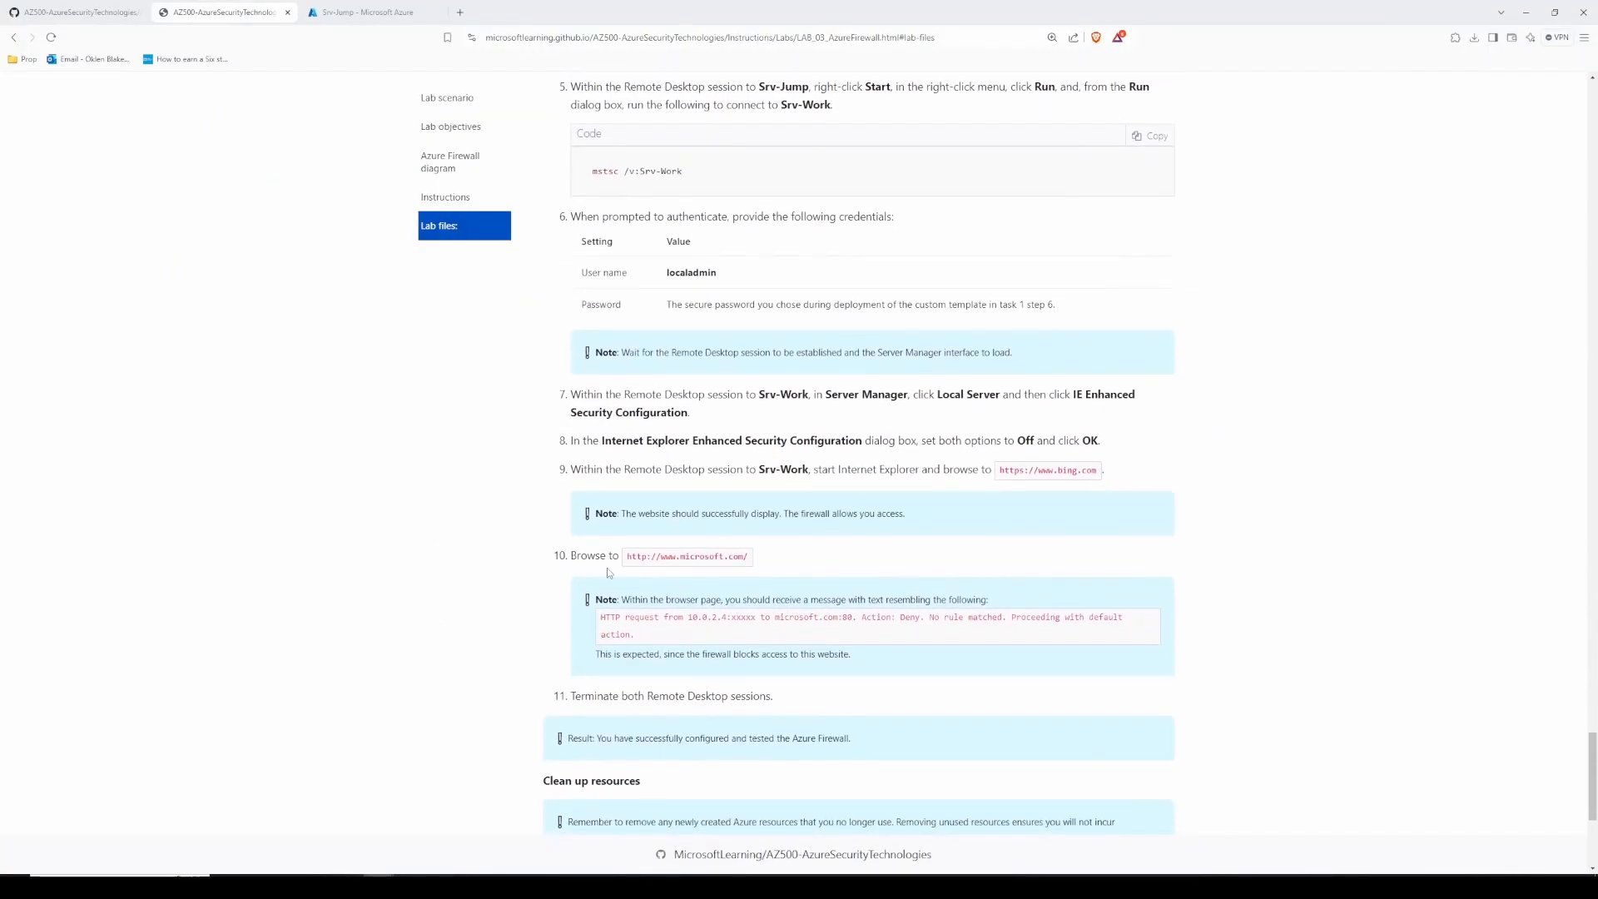
scroll(607, 568, down, 1)
scroll(658, 541, up, 1)
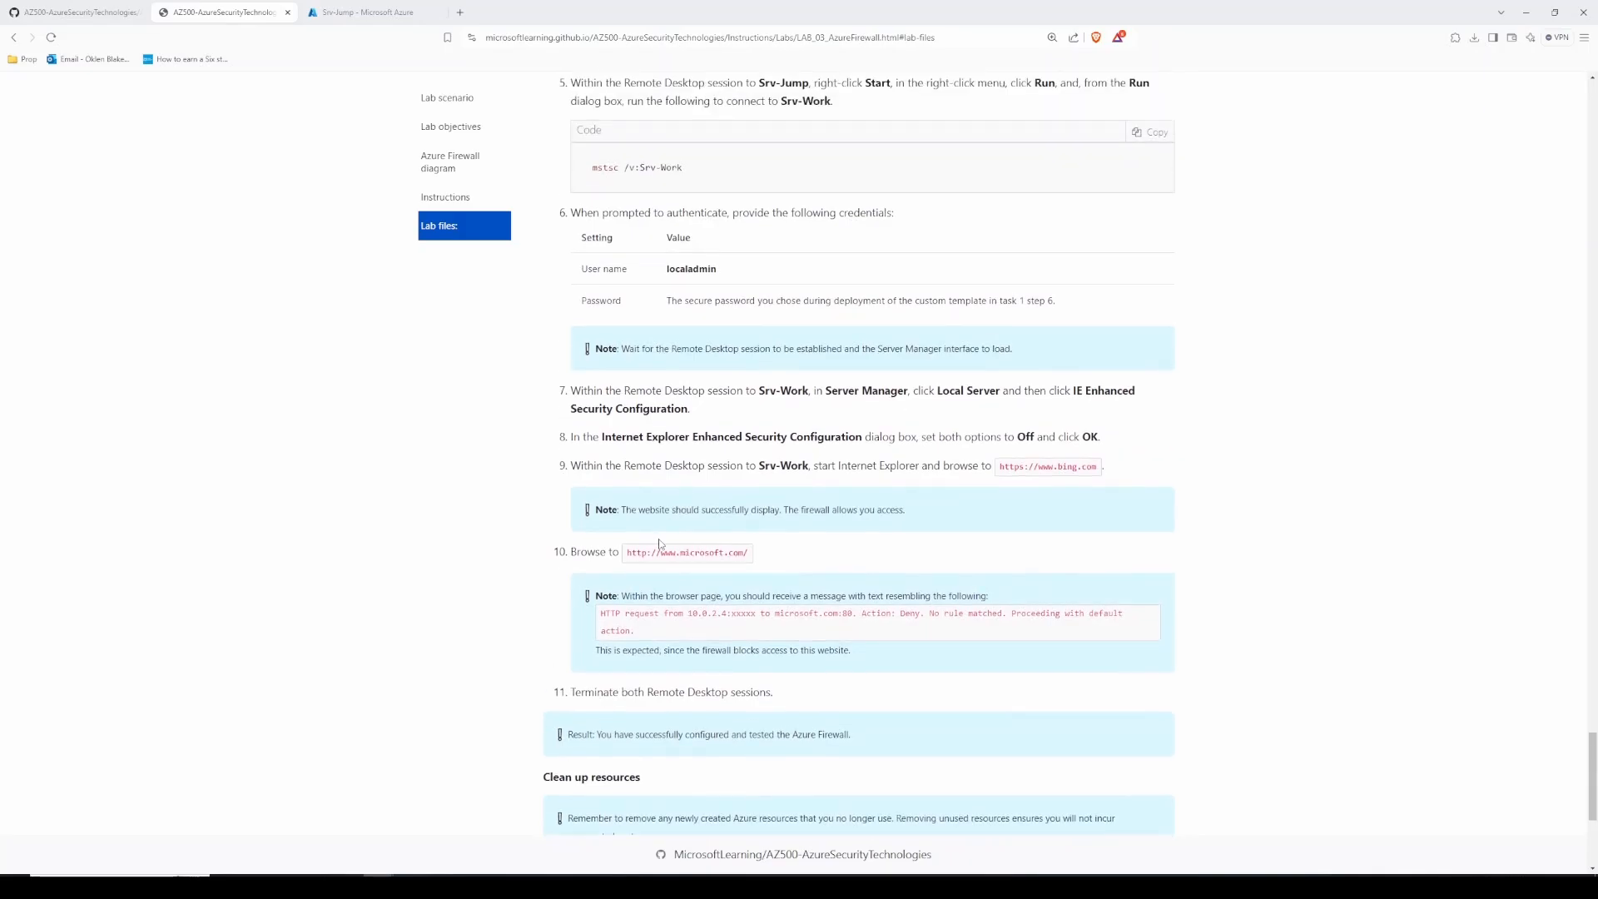
scroll(620, 710, down, 1)
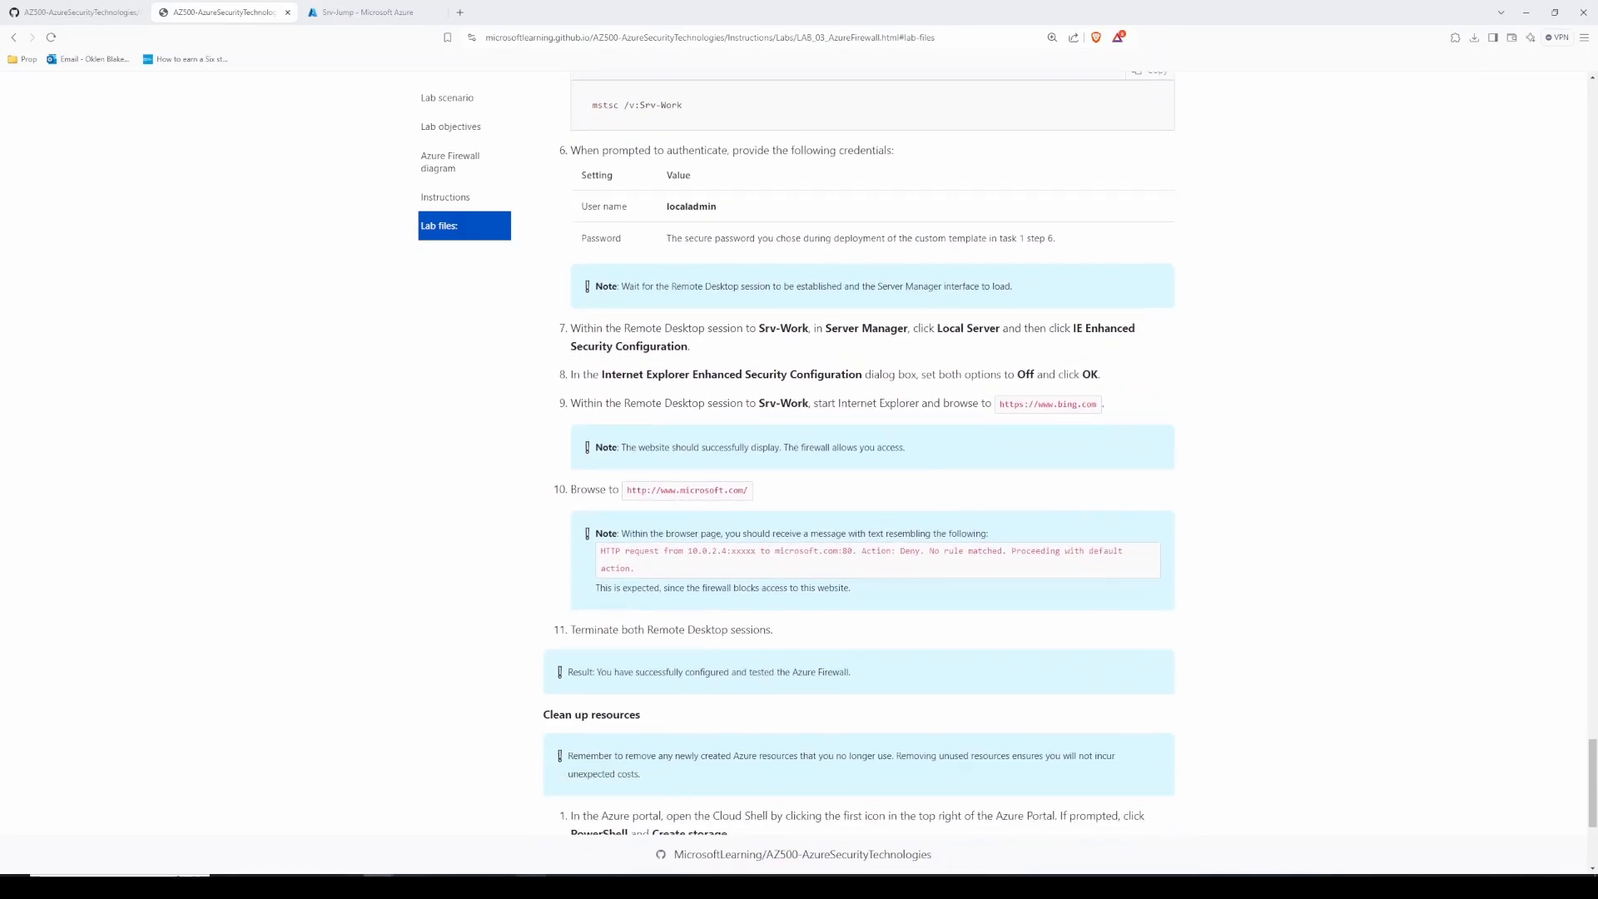
scroll(707, 469, up, 1)
click(532, 887)
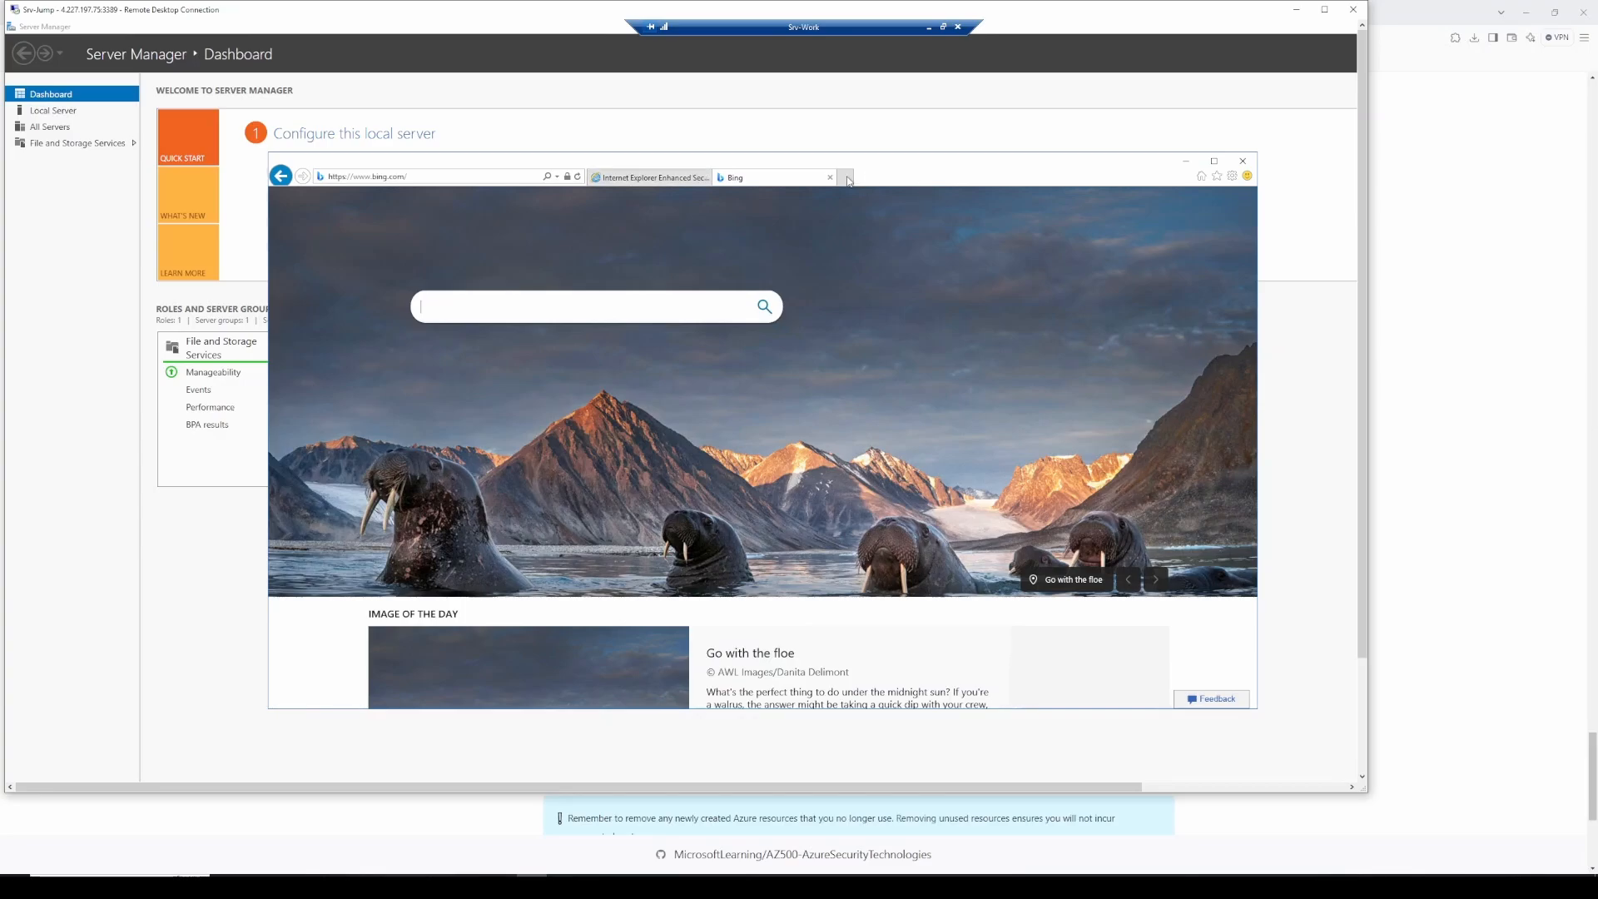
click(649, 178)
click(458, 177)
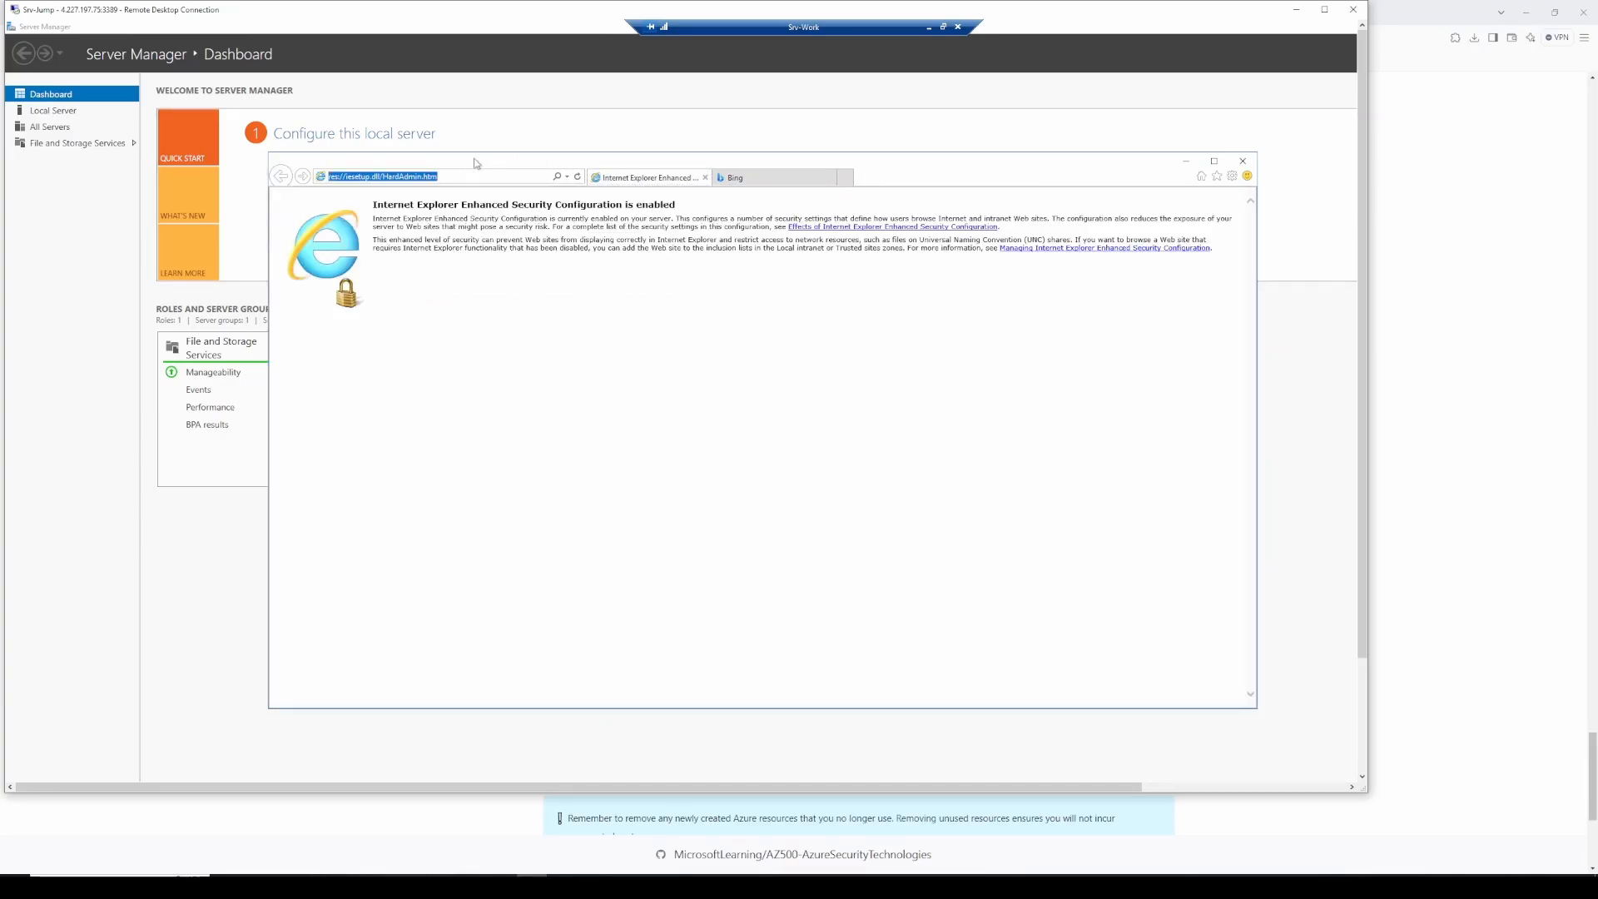
text(www.)
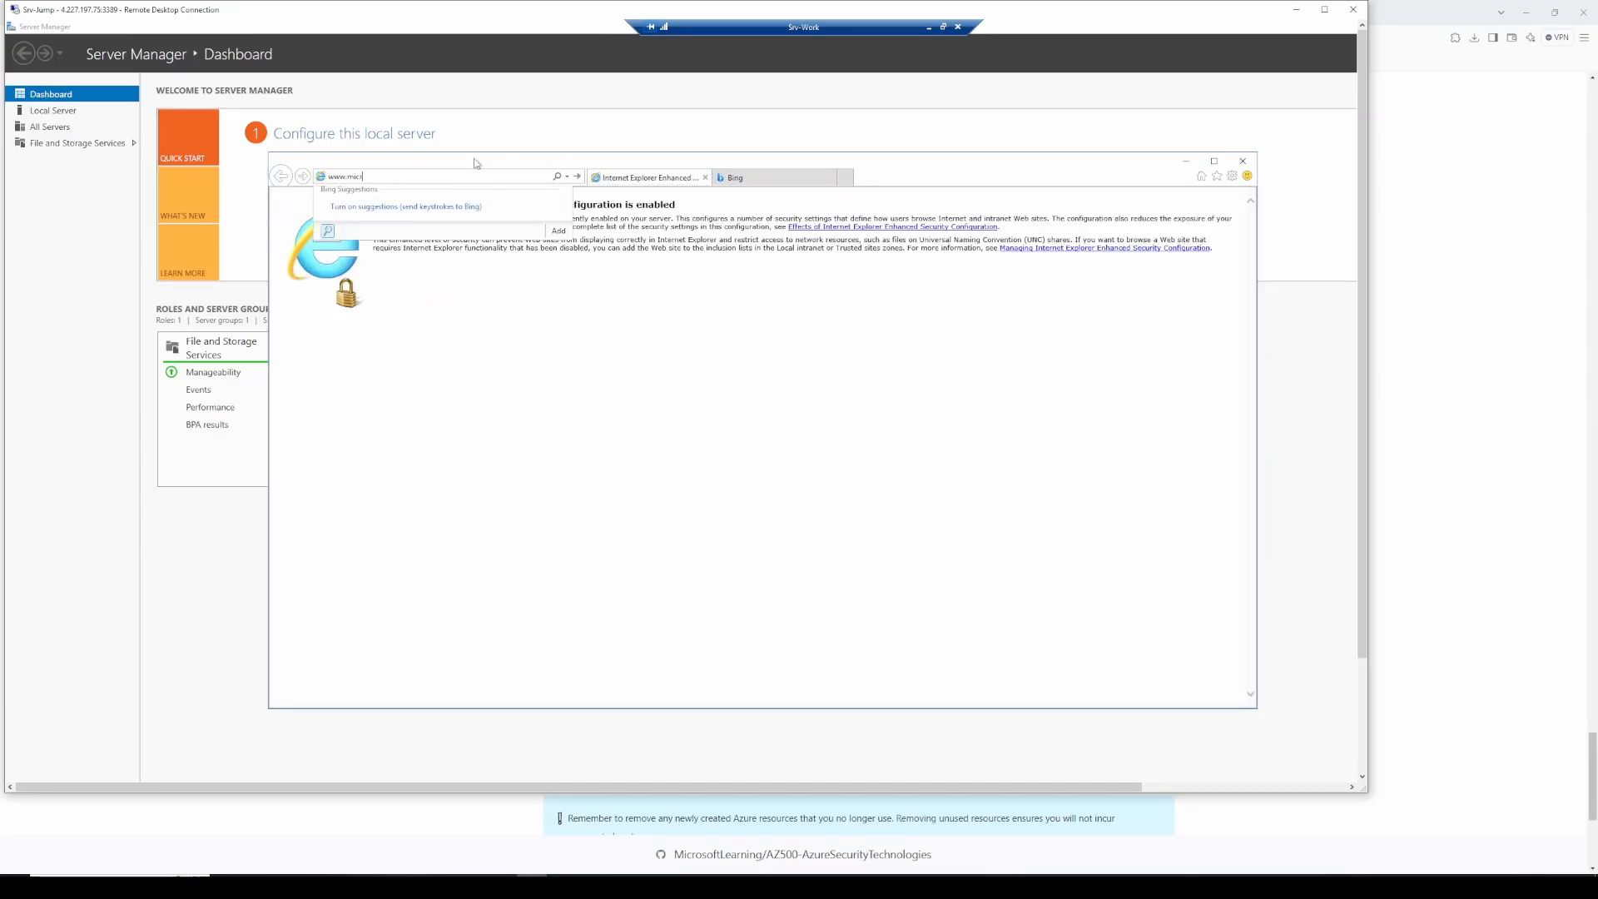
text(microsoft.com)
key(Return)
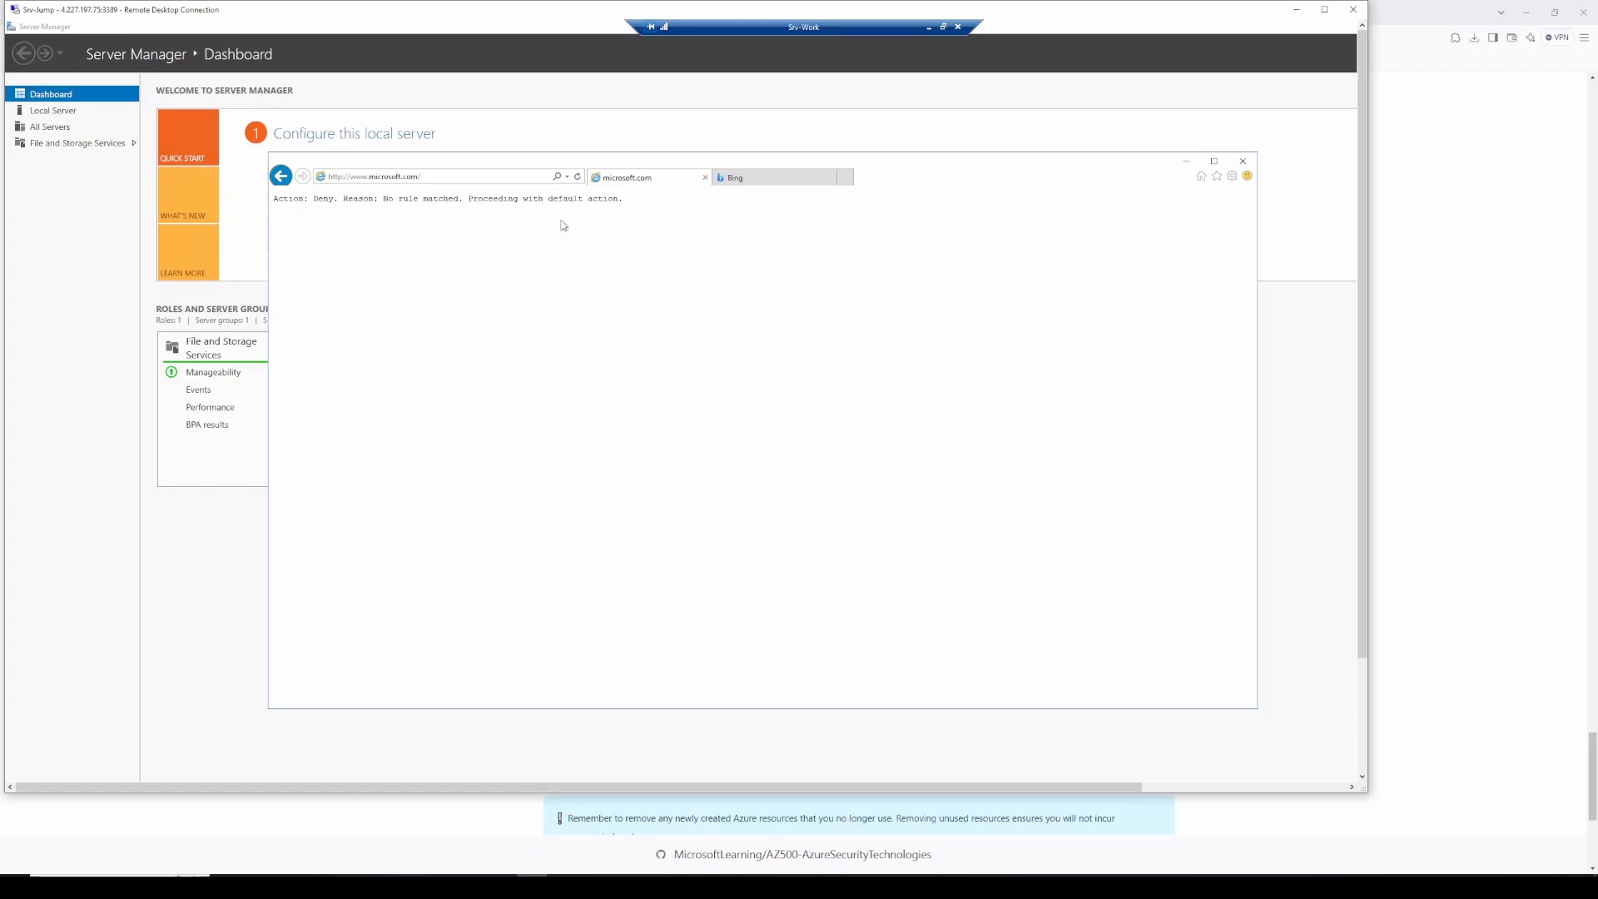
Step: Return to the lab instructions and read the session termination and resource clean-up sections
click(1499, 475)
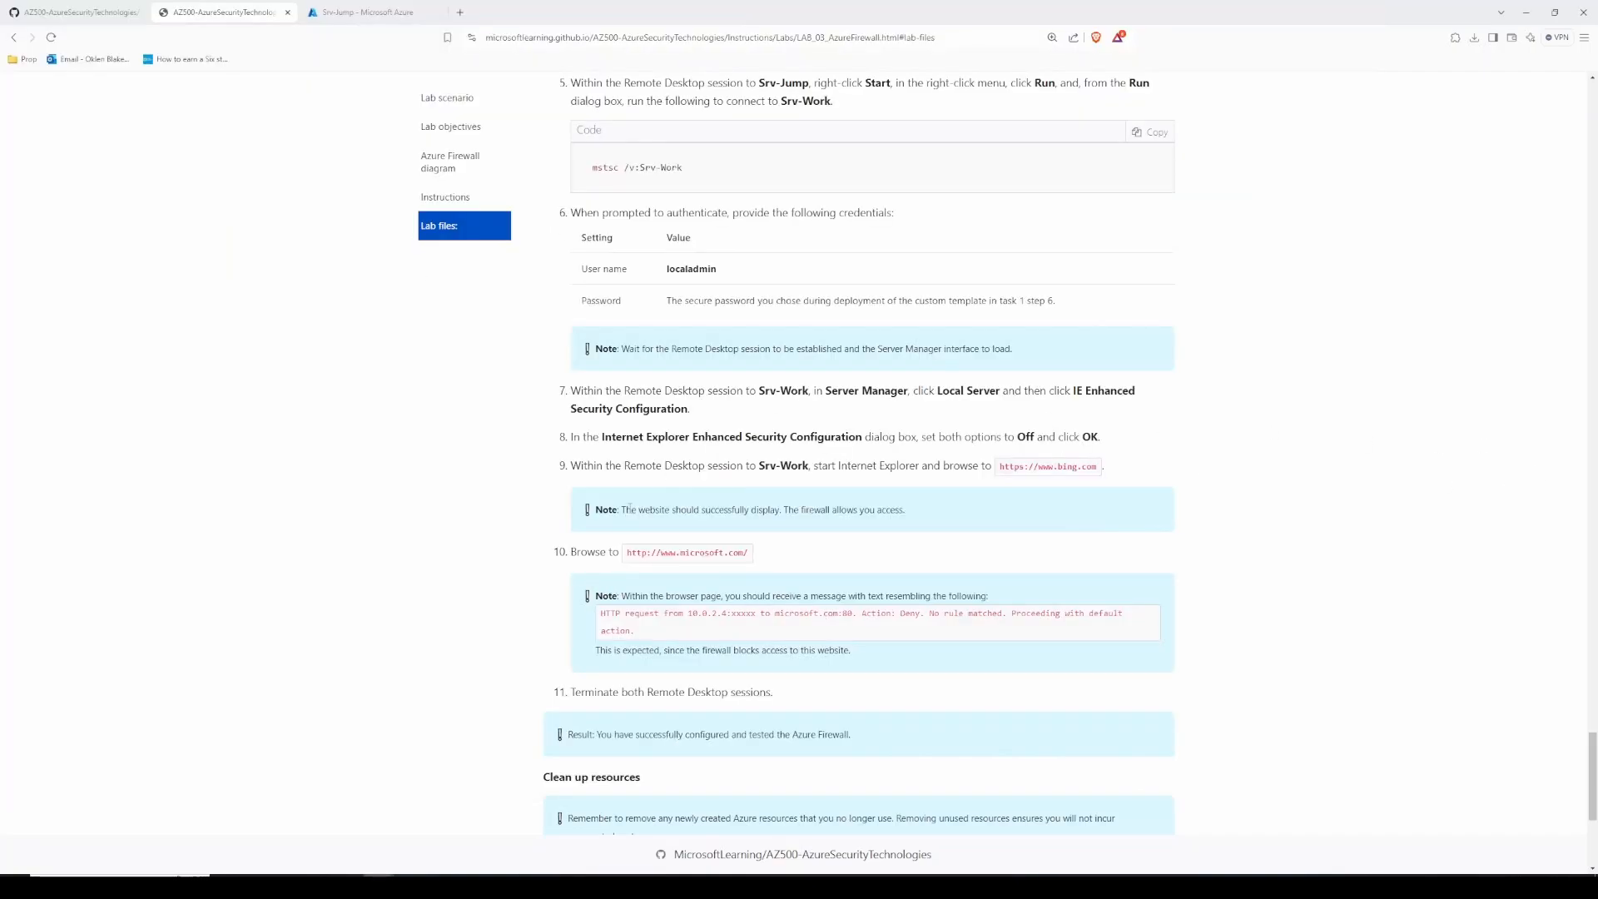
scroll(657, 503, down, 2)
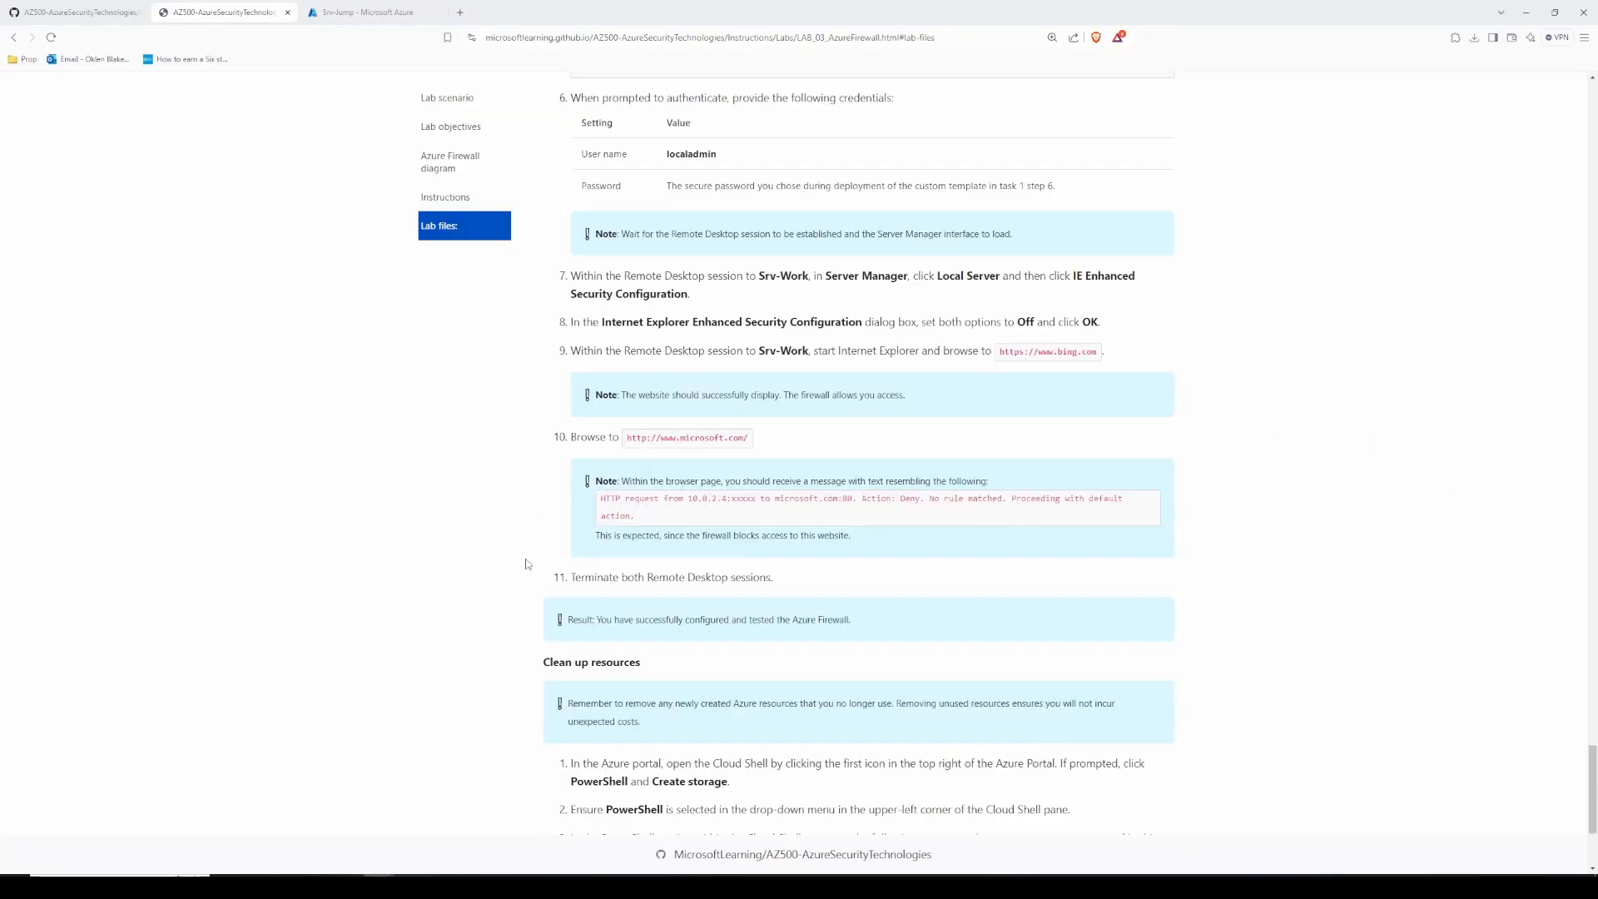
scroll(529, 582, down, 3)
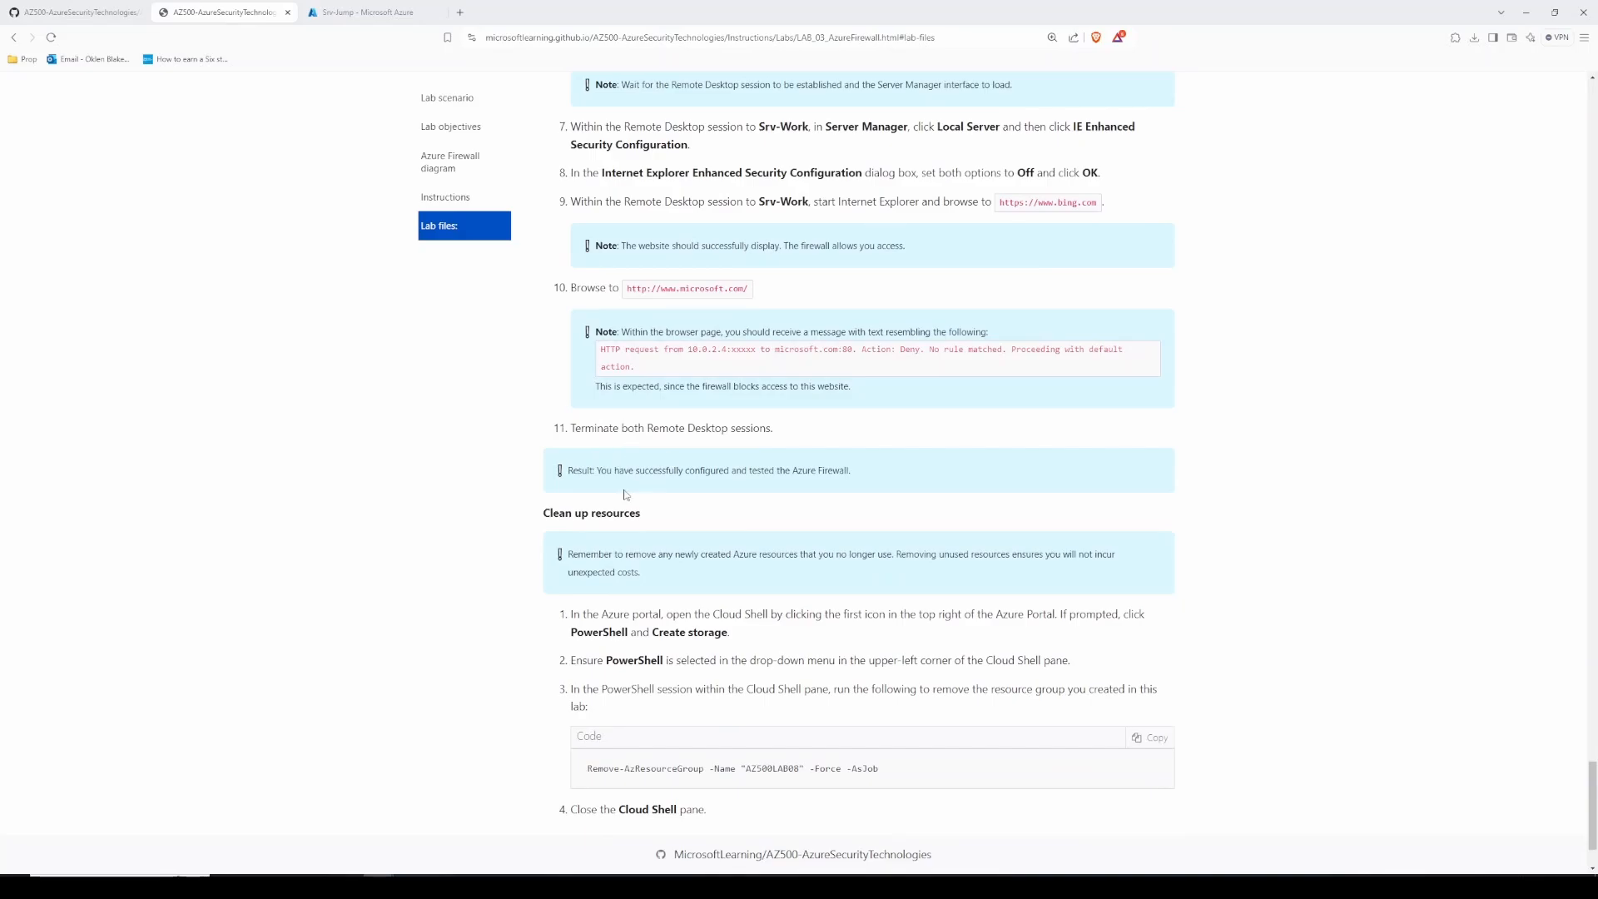
scroll(606, 473, down, 1)
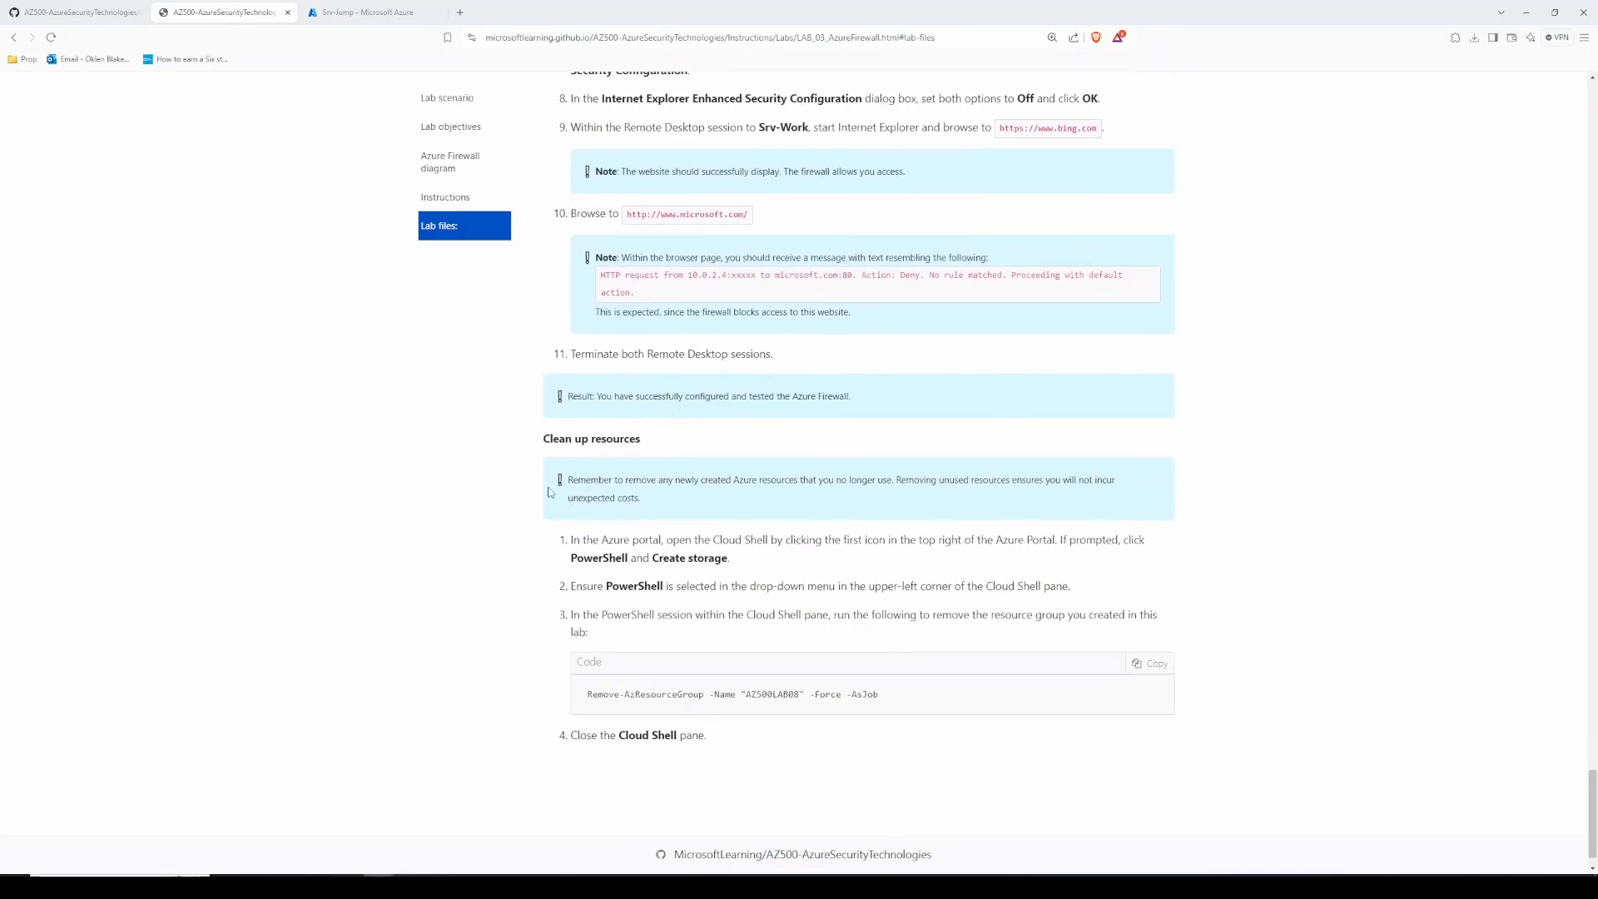
Step: Close Internet Explorer with all its tabs on Srv-Work and disconnect both the Srv-Work and Srv-Jump Remote Desktop sessions
scroll(549, 491, down, 1)
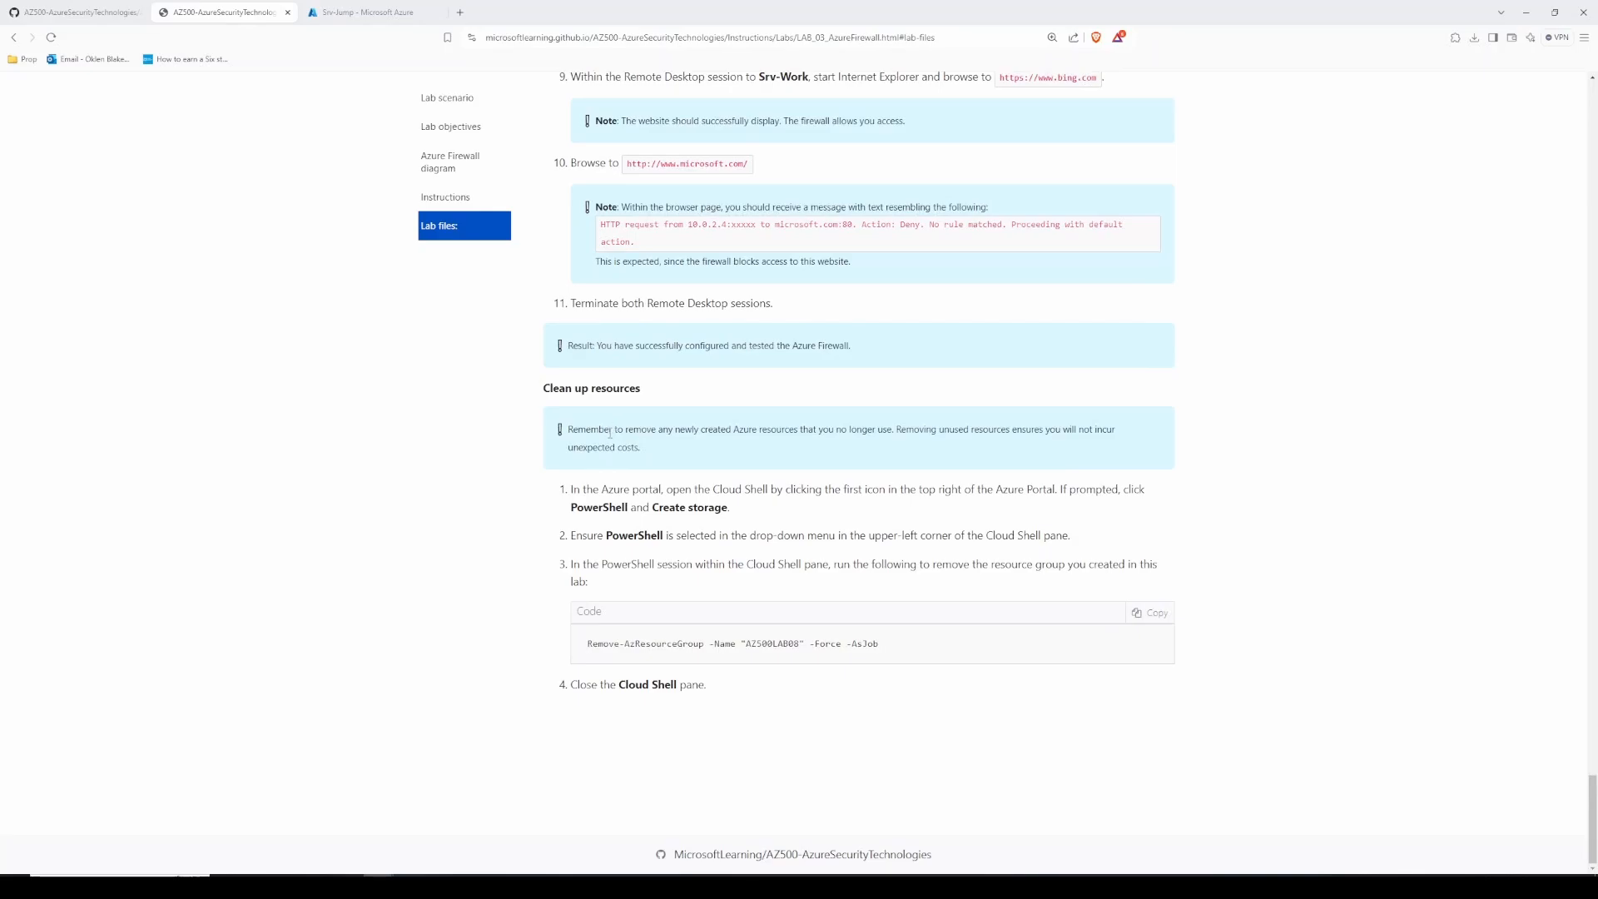
click(537, 886)
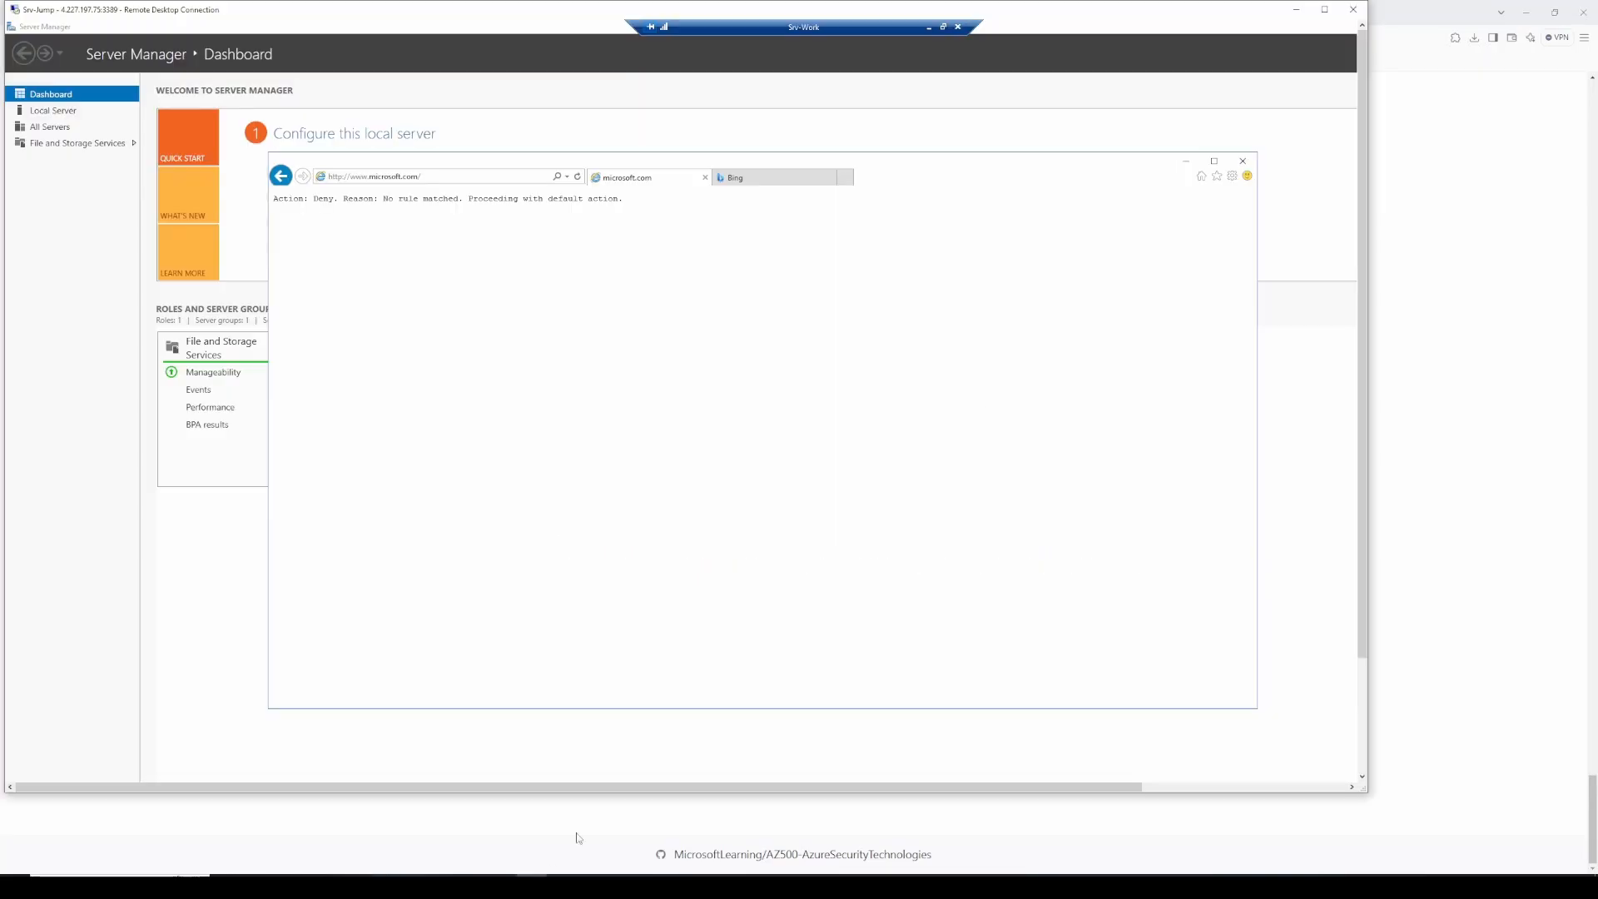
click(1243, 161)
click(740, 443)
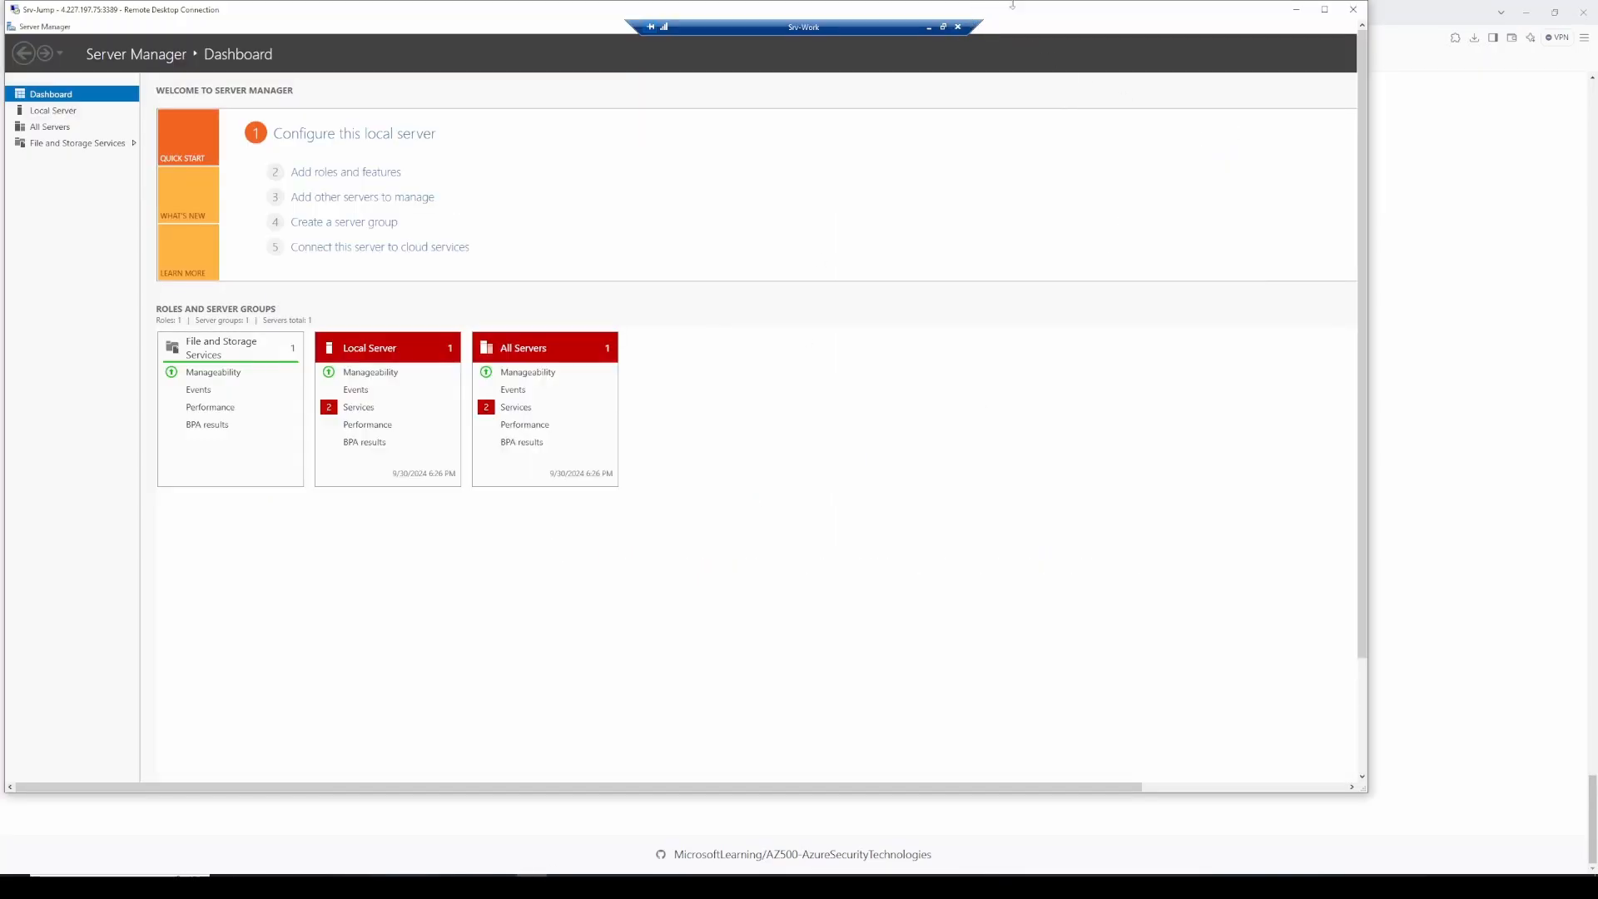
click(958, 28)
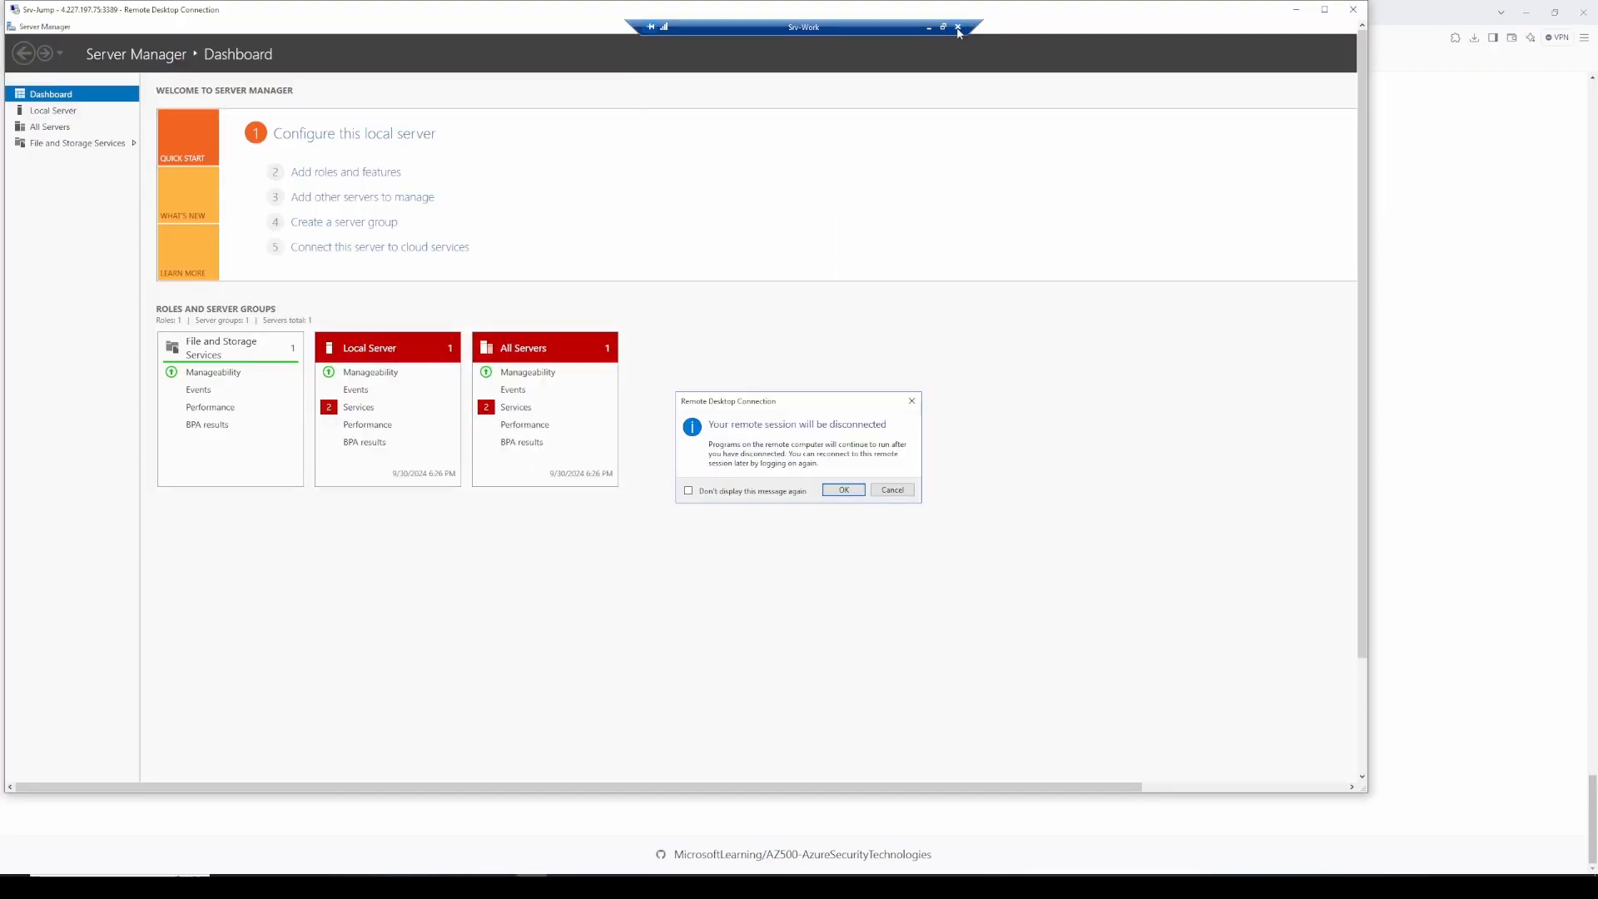
click(843, 491)
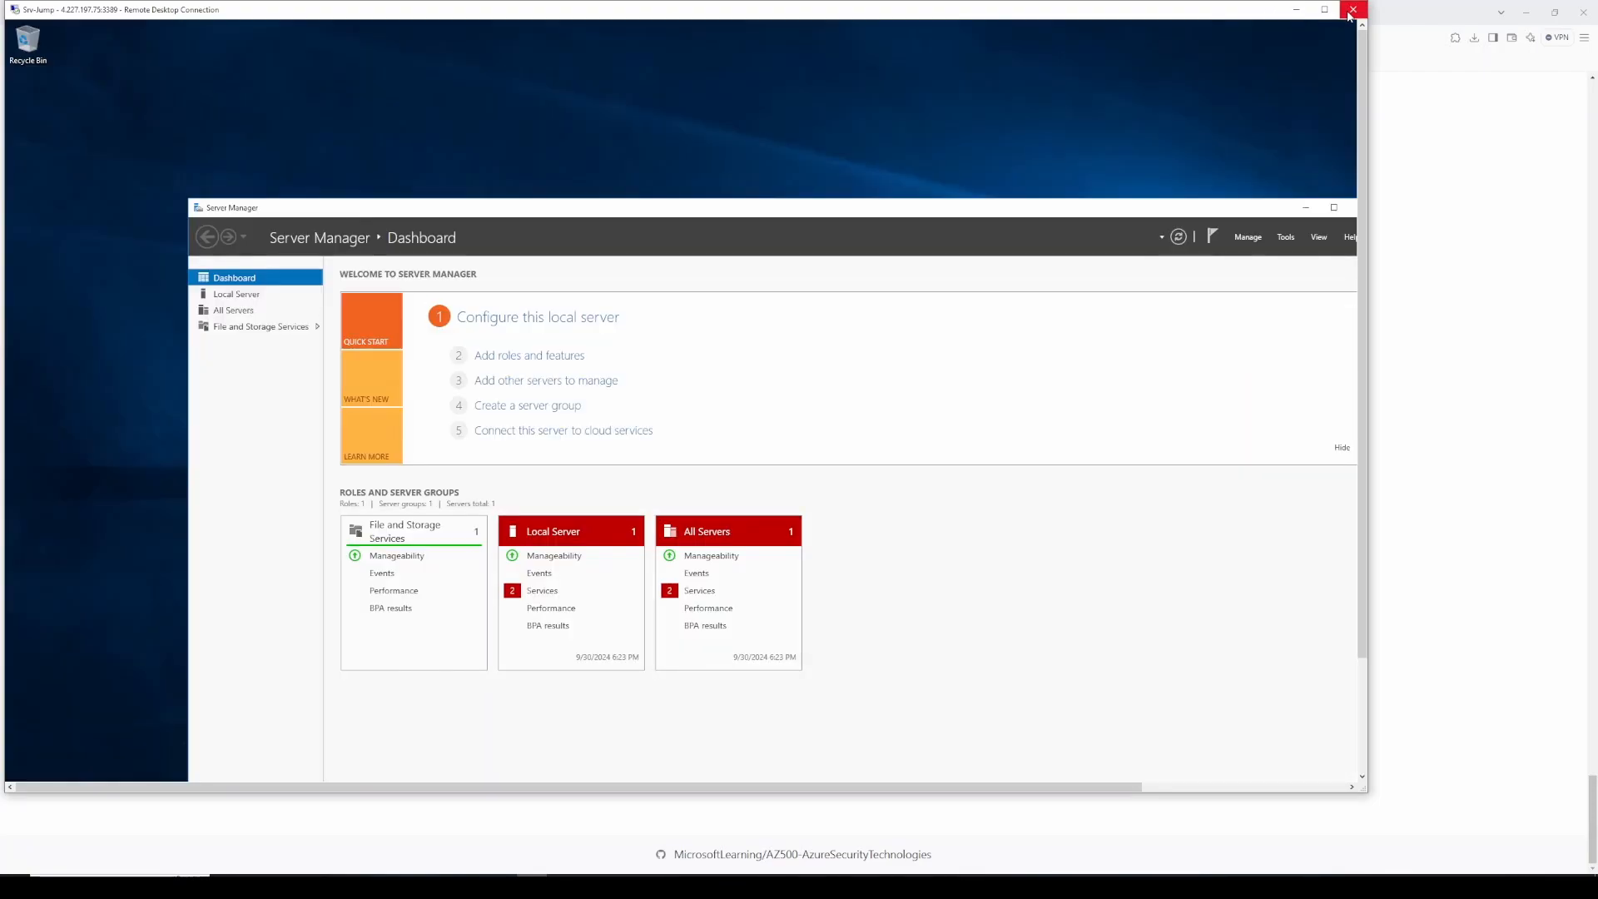
click(1350, 10)
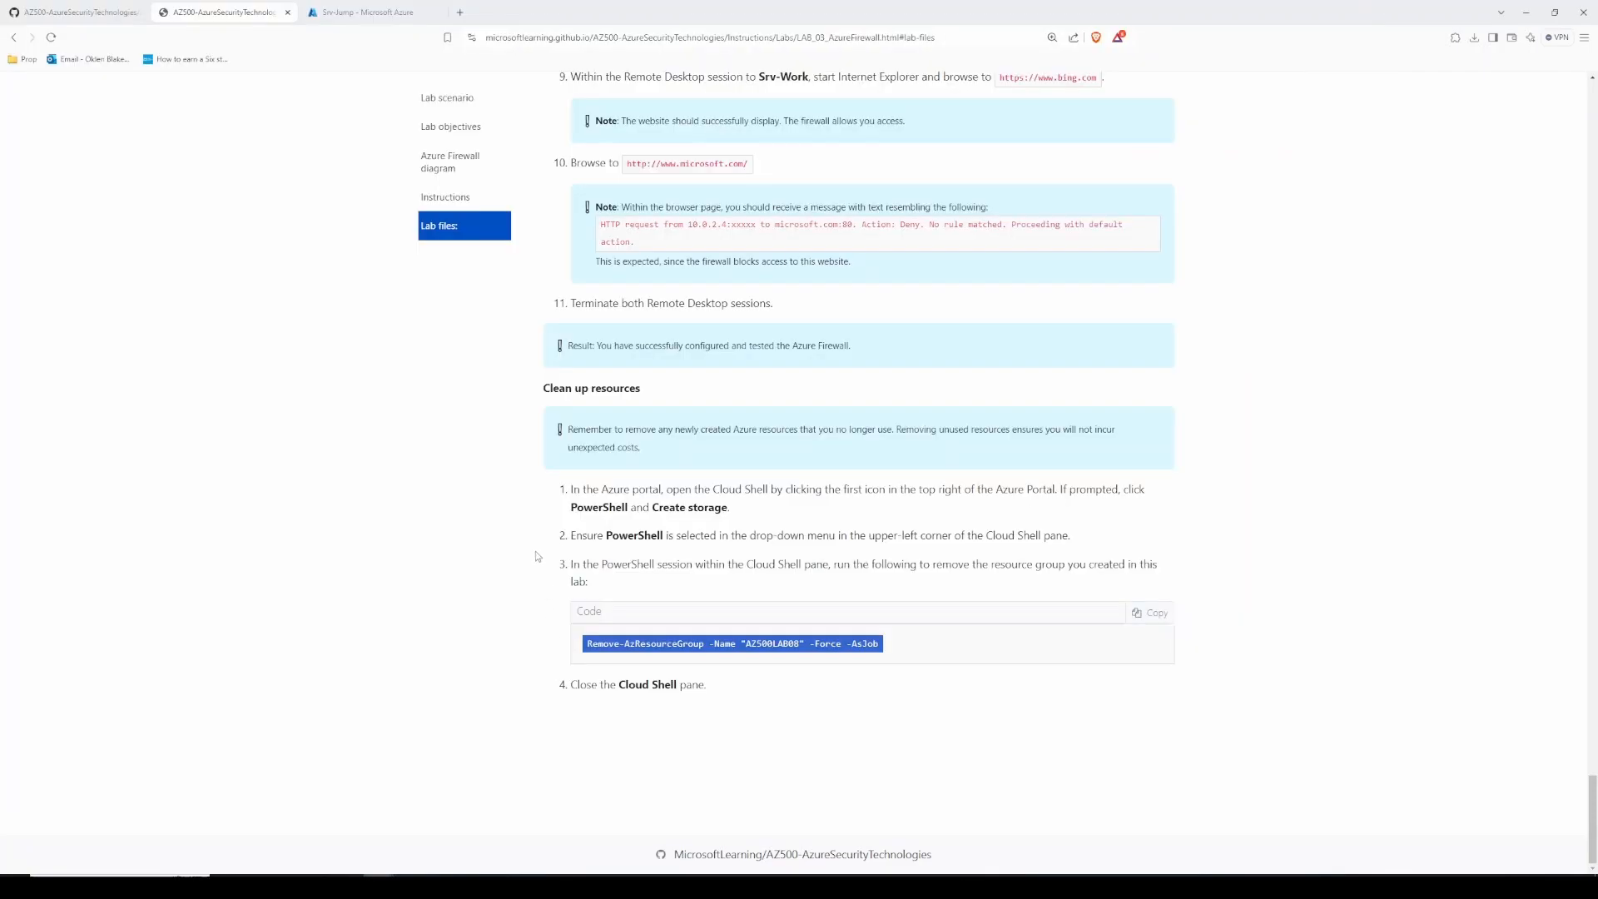
Step: Open Cloud Shell in the Azure portal, run Remove-AzResourceGroup -Name "AZ500LAB08" -Force -AsJob, and enlarge the shell pane
click(369, 15)
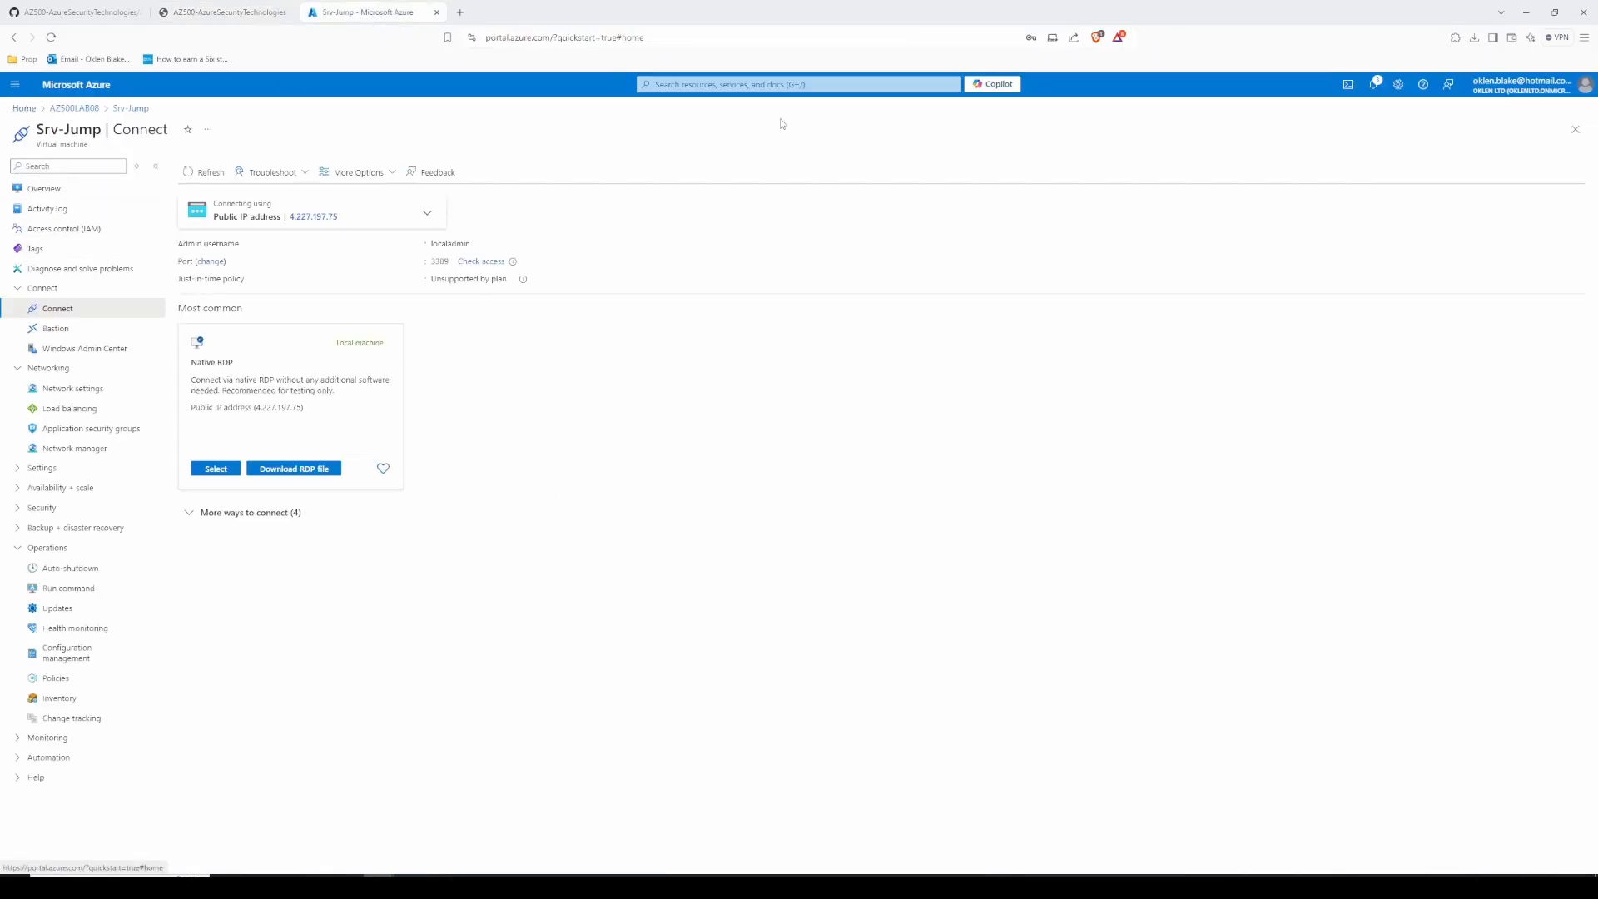
click(1348, 86)
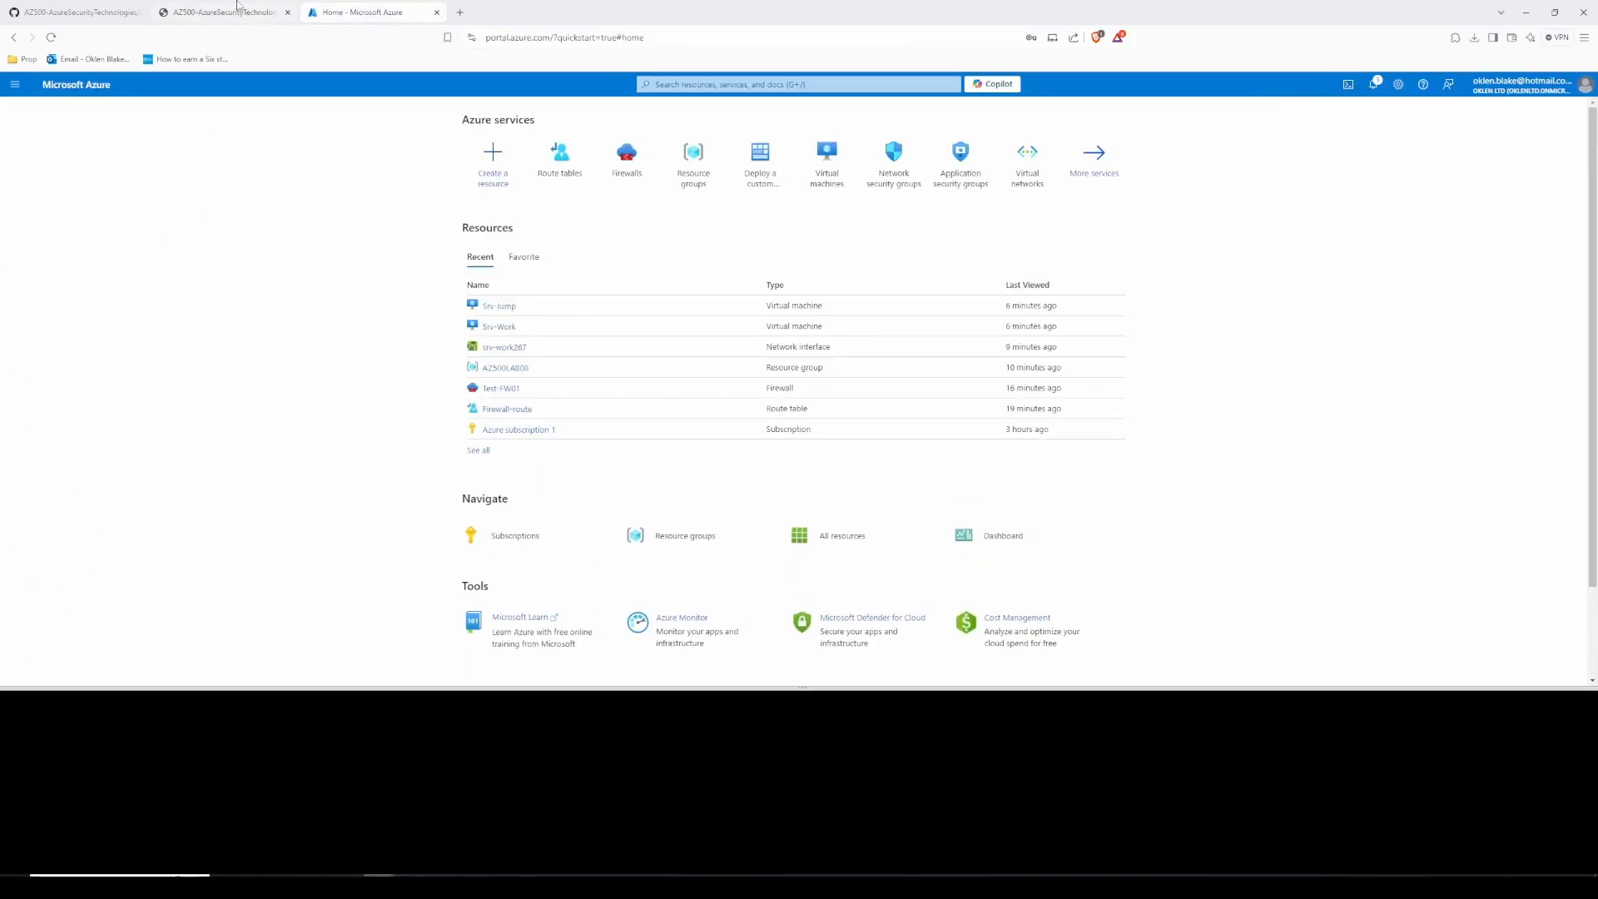
click(240, 11)
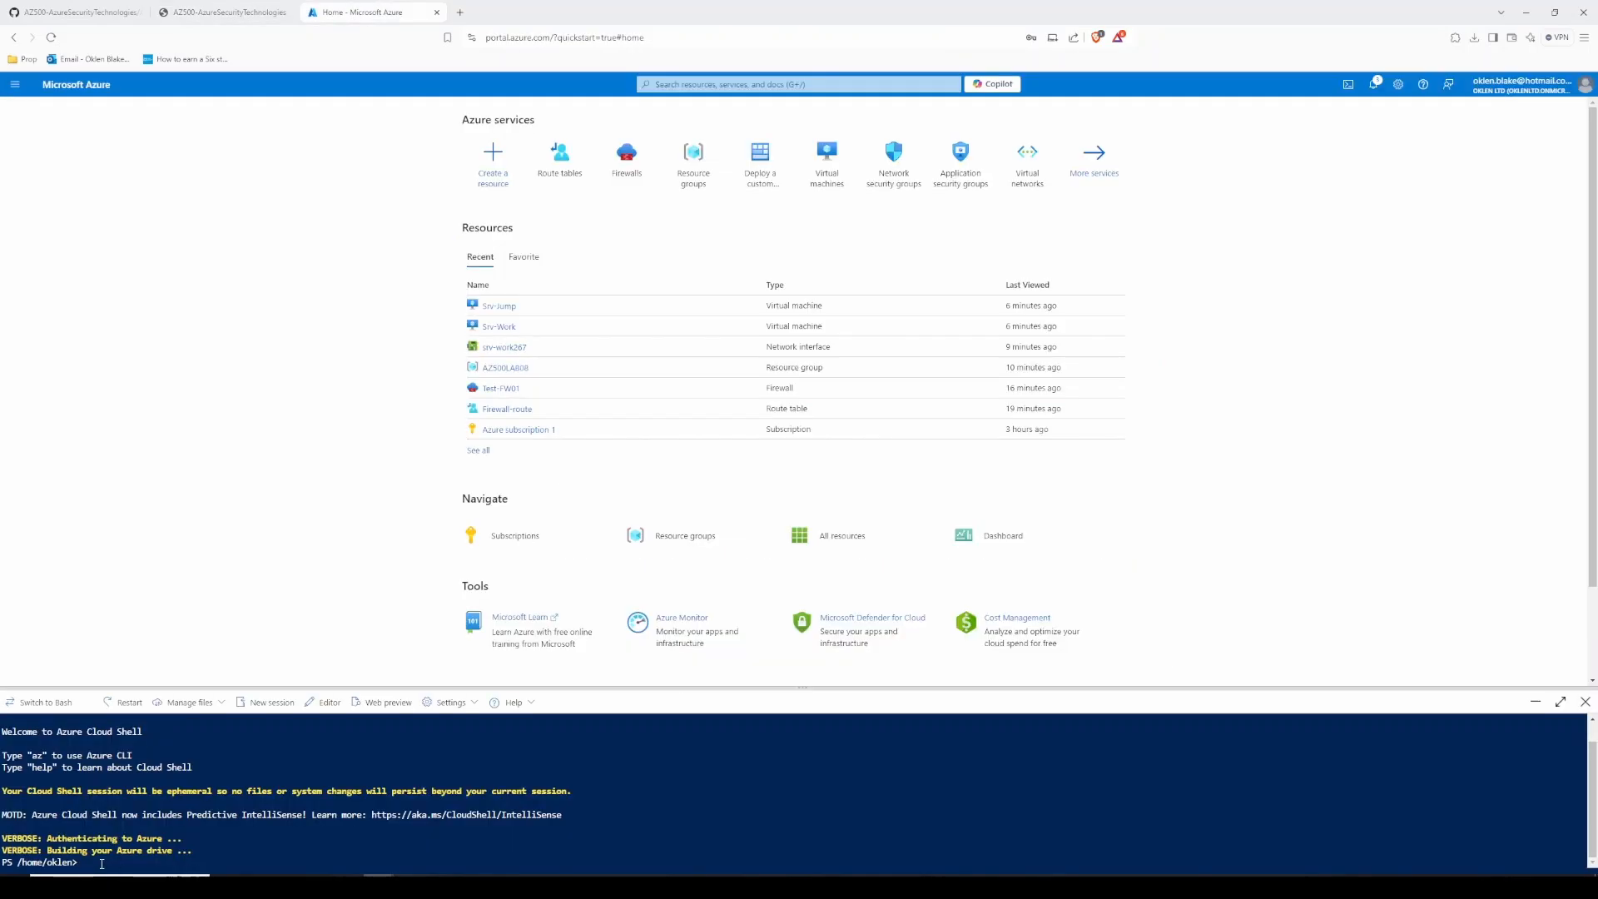
text(Remove-AzResourceGroup -Name "AZ500LAB08" -Force -AsJob)
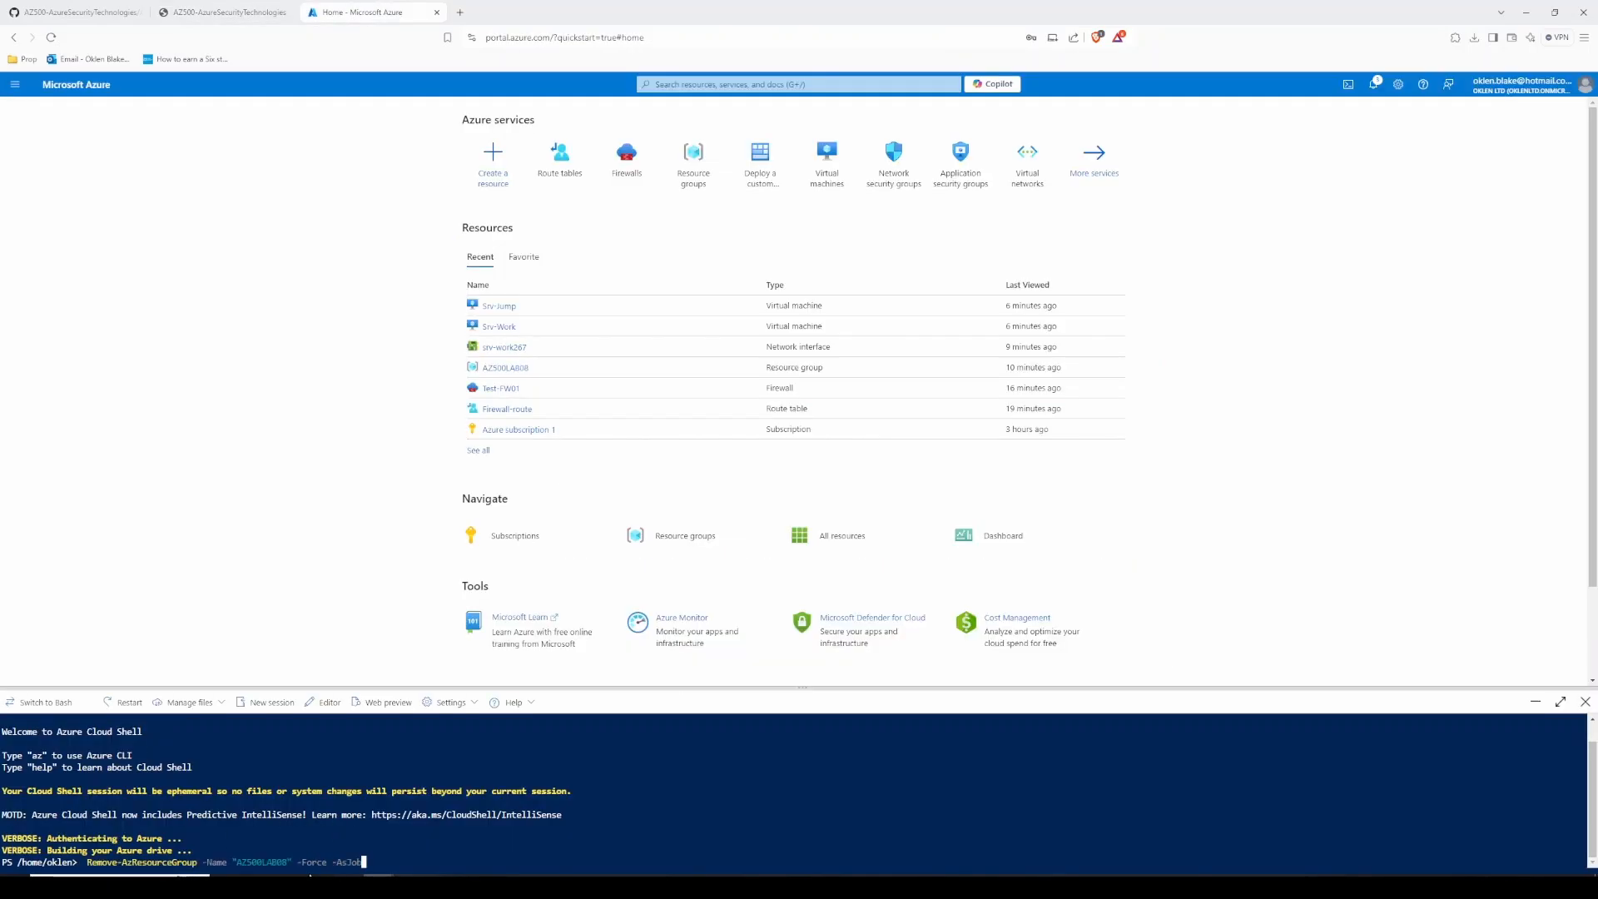
key(Return)
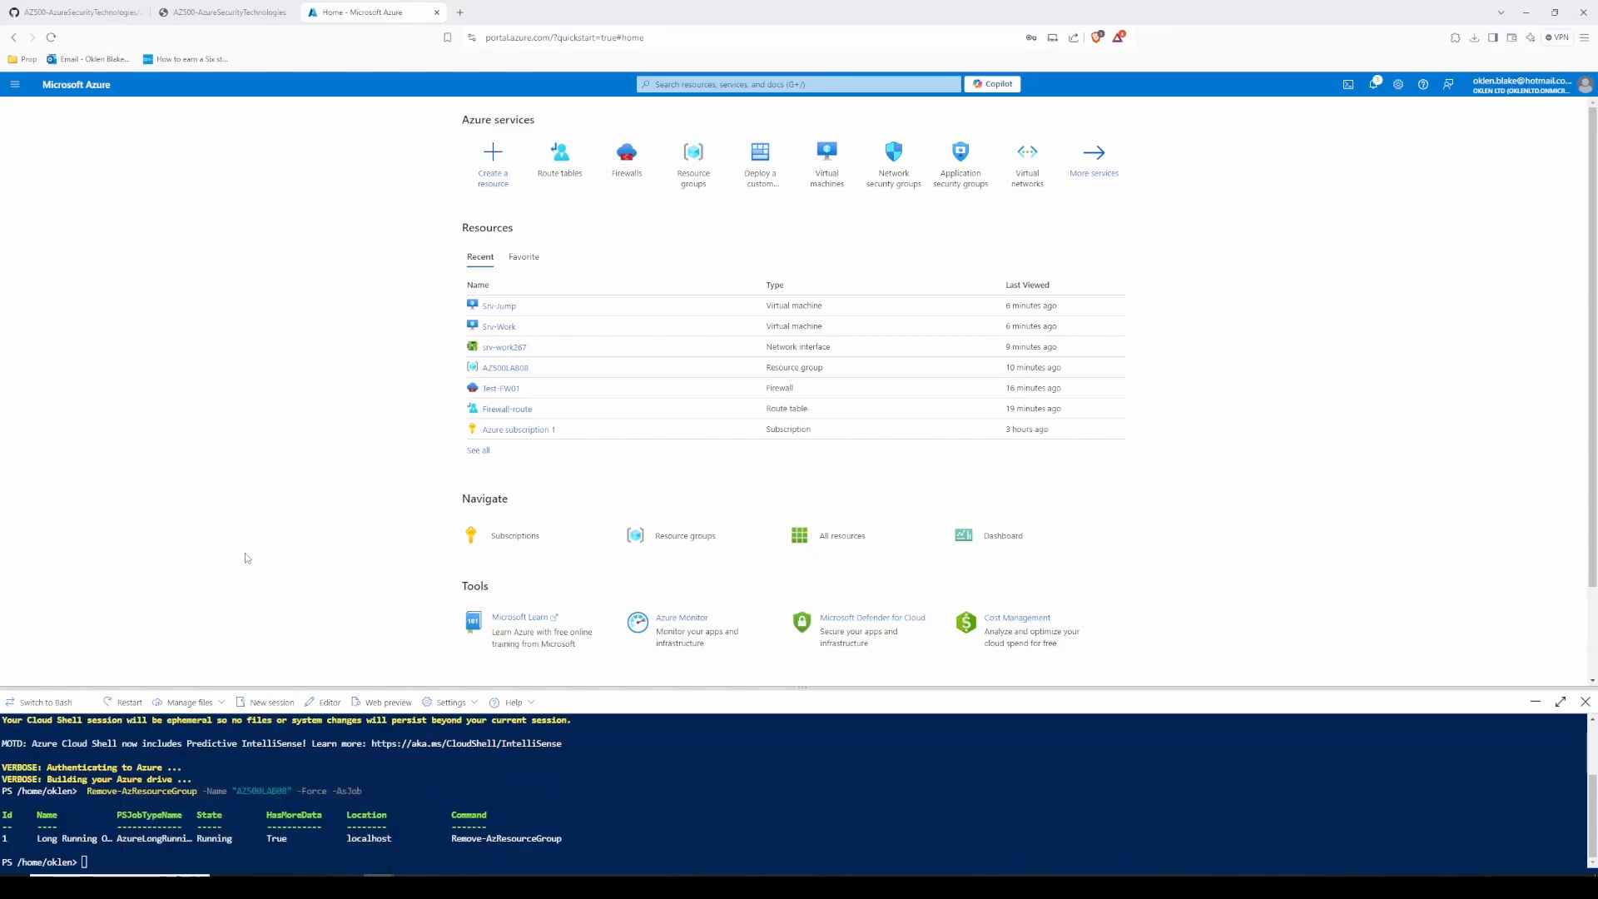
drag(445, 688, 444, 418)
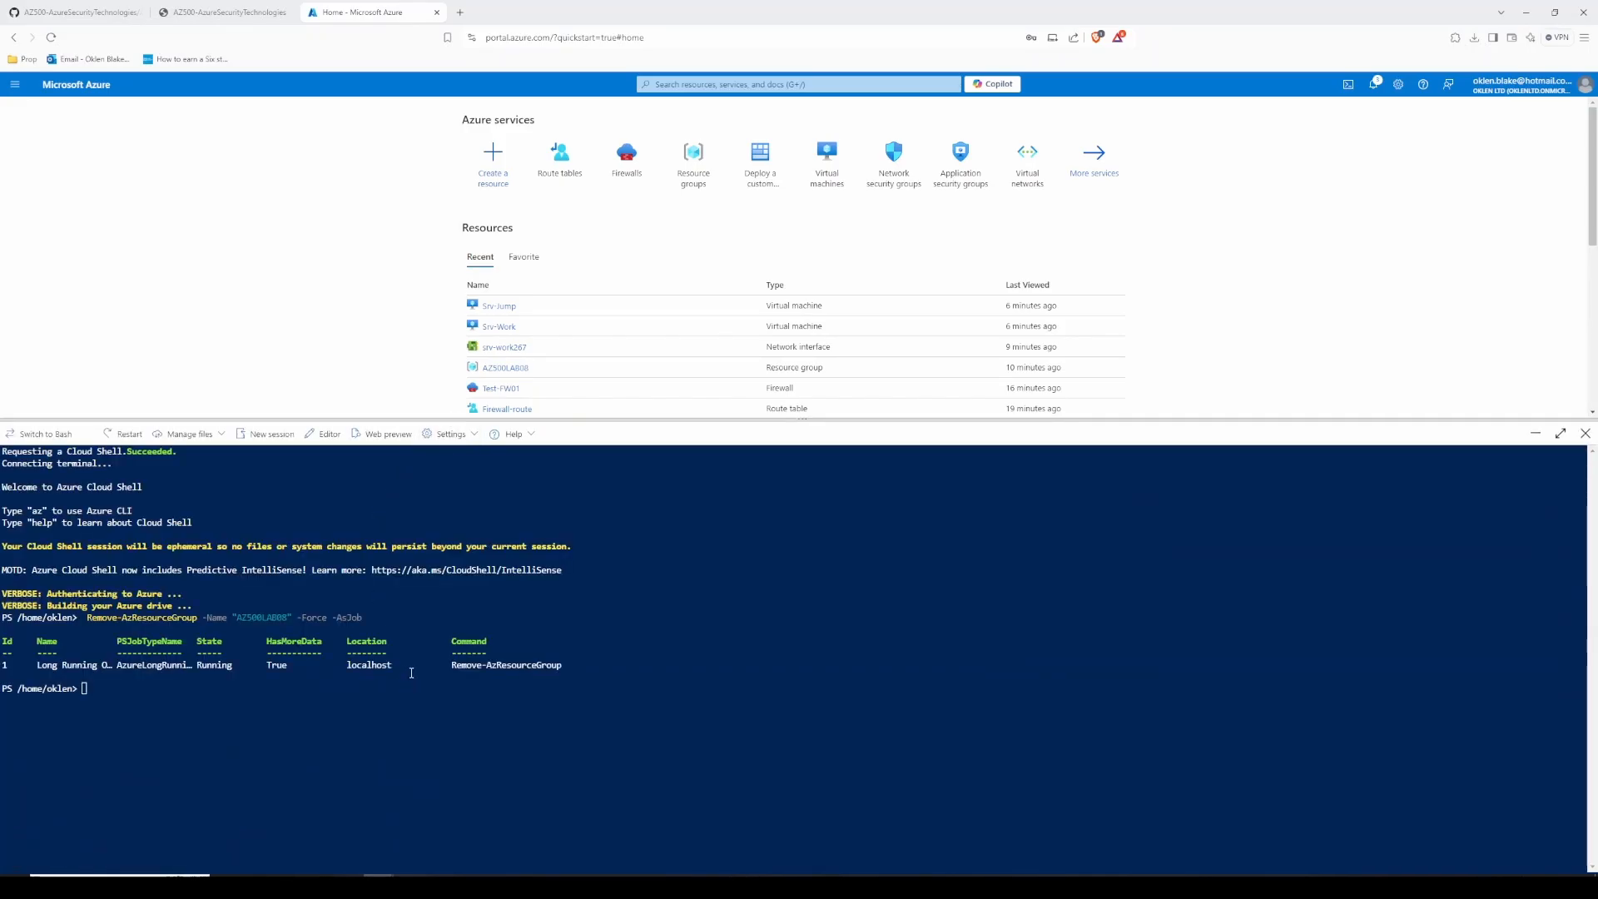